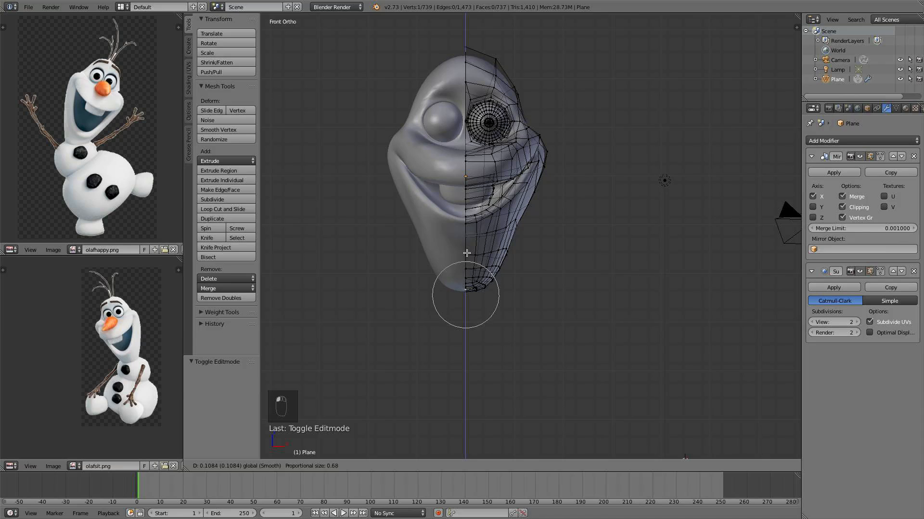
Raise the lowest vertex of the chin 0.138 units along Z using proportional editing
left_click(465, 252)
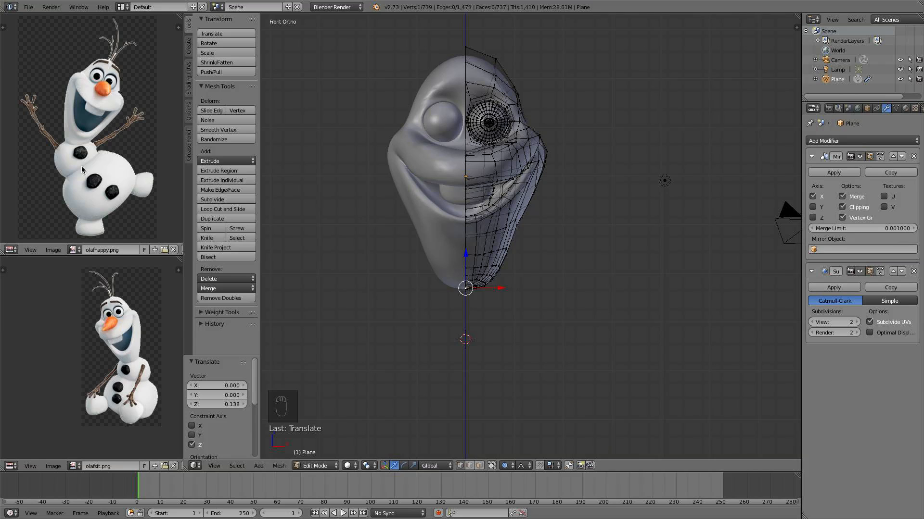
key("shift+a")
left_click(489, 329)
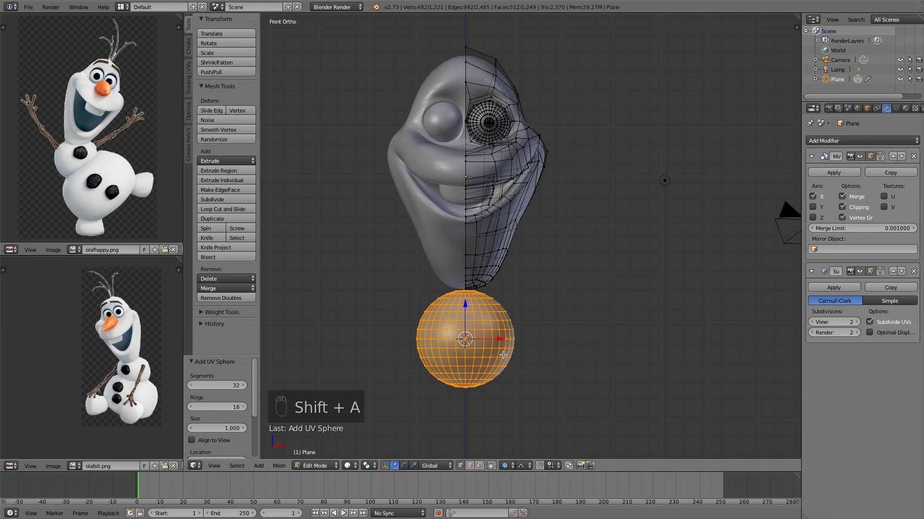
middle_click_drag(511, 359, 503, 322, "shift")
left_click_drag(490, 303, 579, 299)
right_click(579, 298)
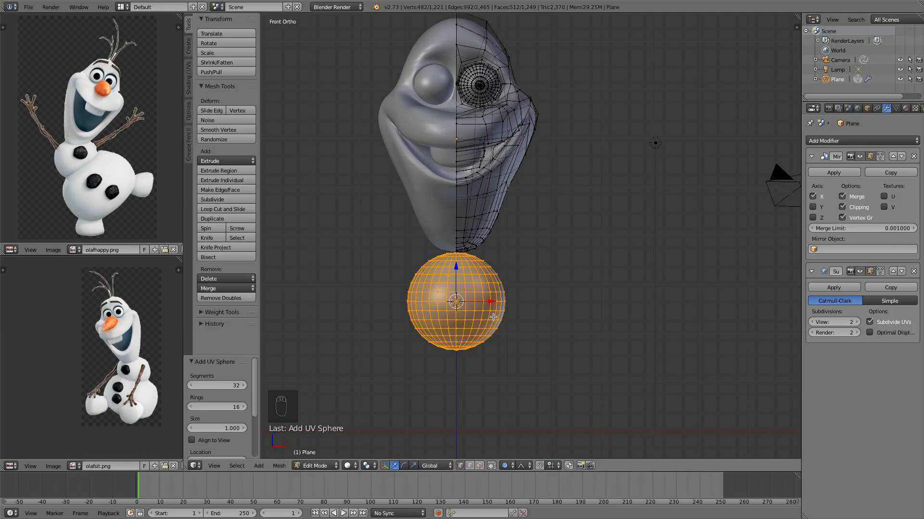
scroll(493, 317, "up", 2)
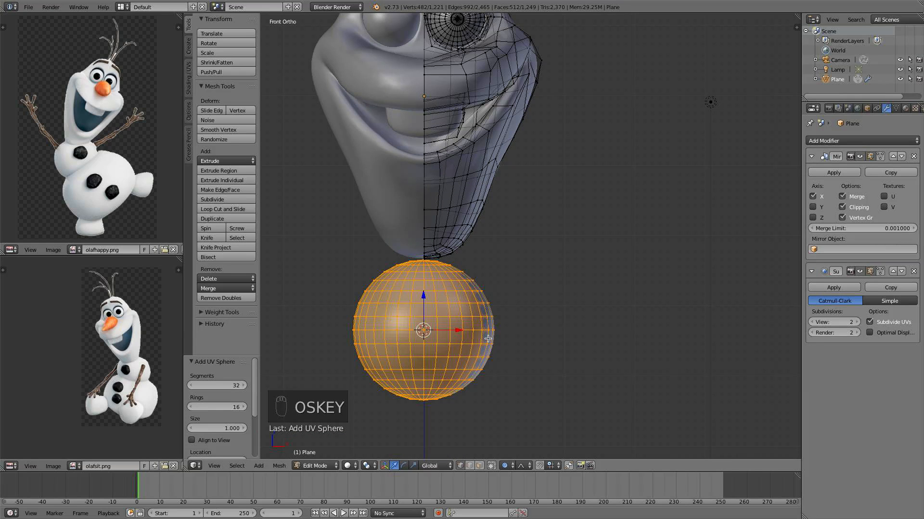
key("super+z")
Select the head's vertical centre edge loop and snap the 3D cursor to the selection
right_click(424, 196, "alt")
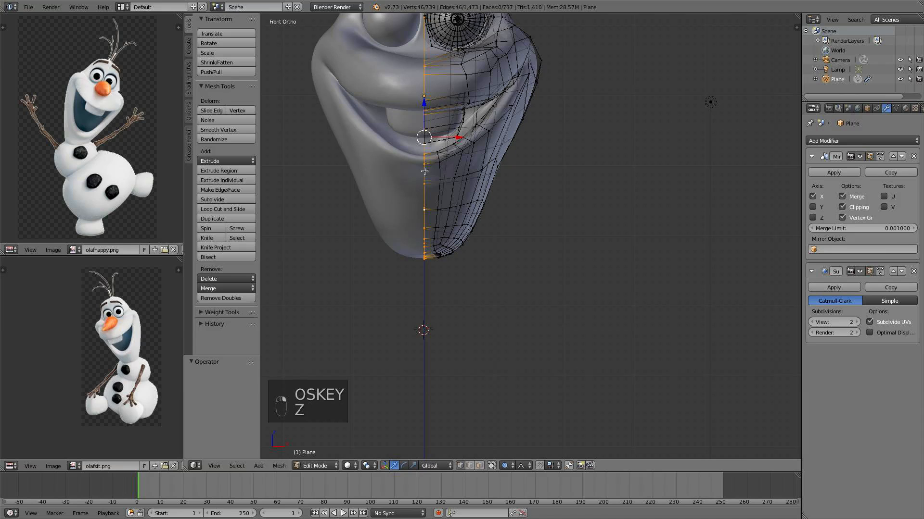
scroll(425, 192, "down", 2)
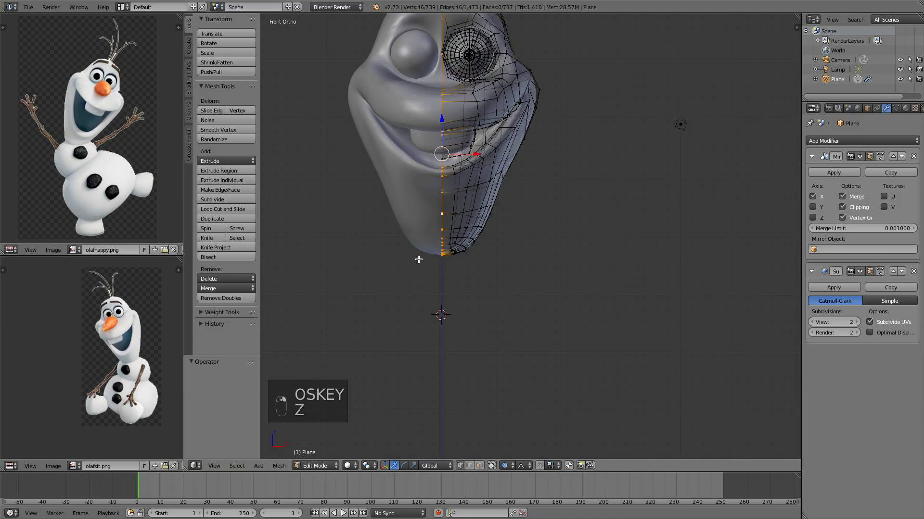
key("shift+s")
left_click(445, 225)
Add a UV sphere at the 3D cursor on the head's centre line
key("shift+a")
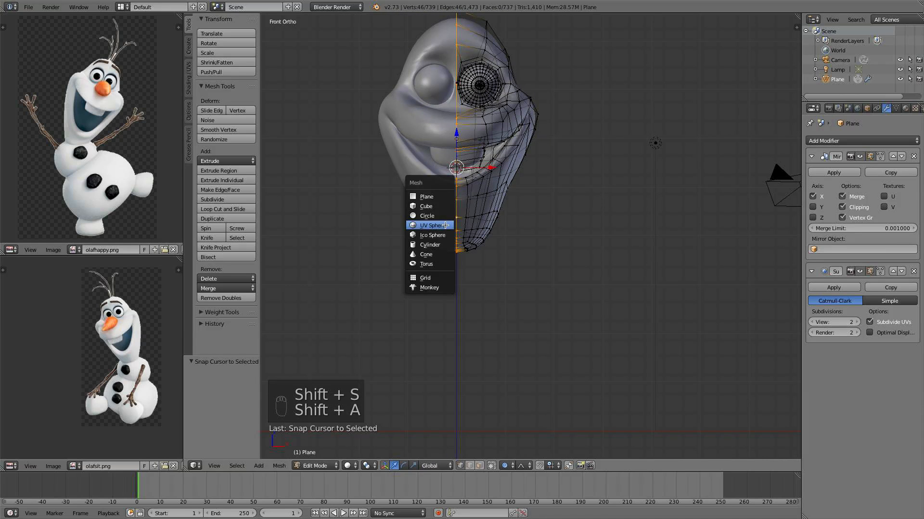
left_click(445, 225)
key("g")
key("z")
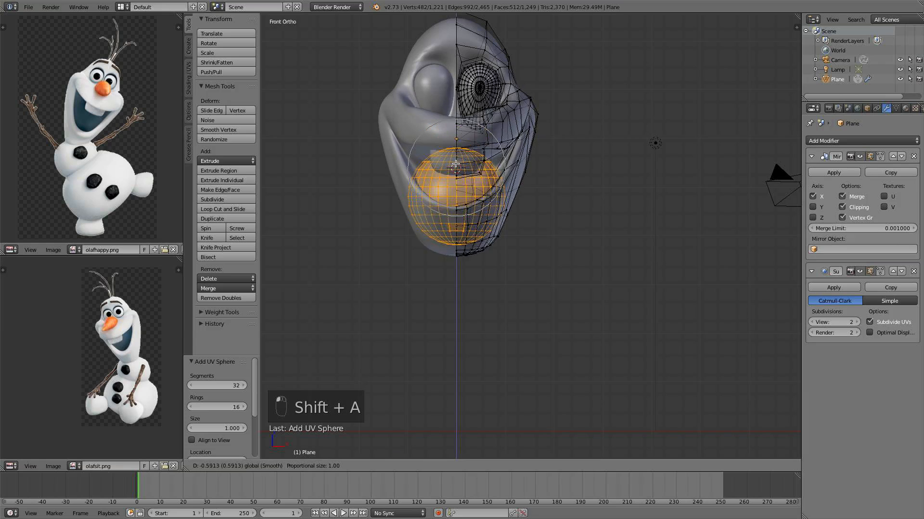
right_click(456, 208)
Turn off proportional editing and move the sphere 2.690 units down along Z, directly beneath the chin
key("o")
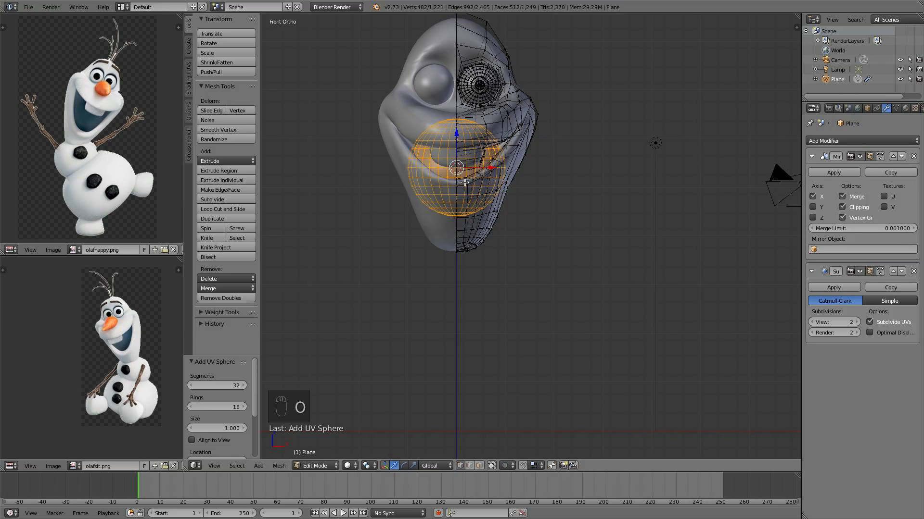
left_click_drag(460, 137, 462, 267)
scroll(462, 280, "down", 2)
scroll(487, 318, "up", 1)
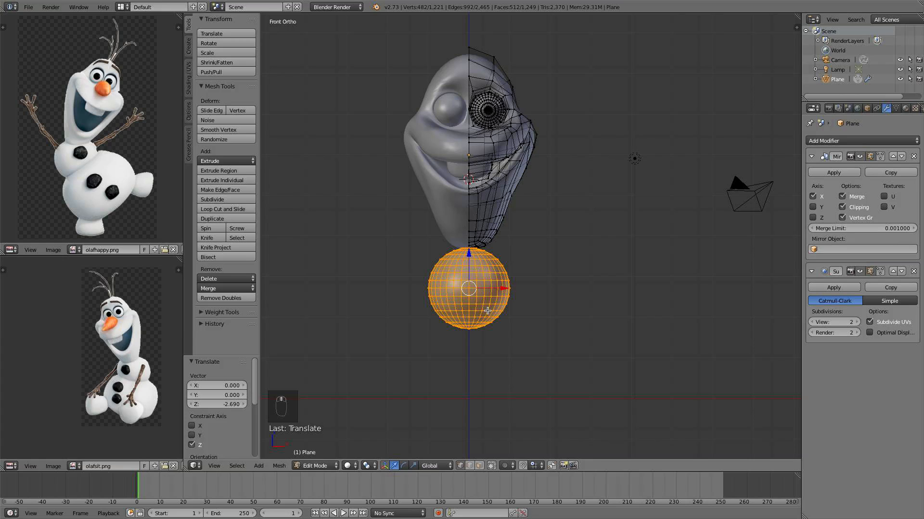
scroll(487, 311, "up", 2)
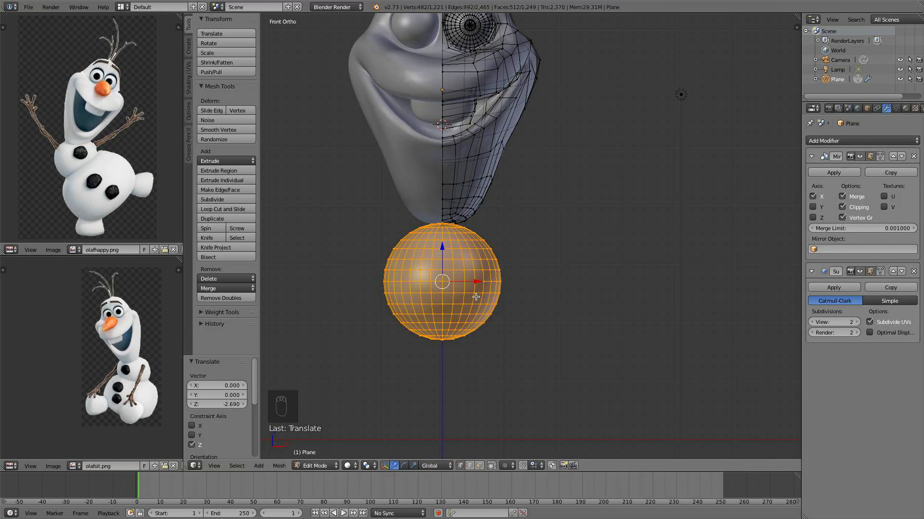
Snap the 3D cursor to the sphere's centre and delete the sphere's faces
key("shift+s")
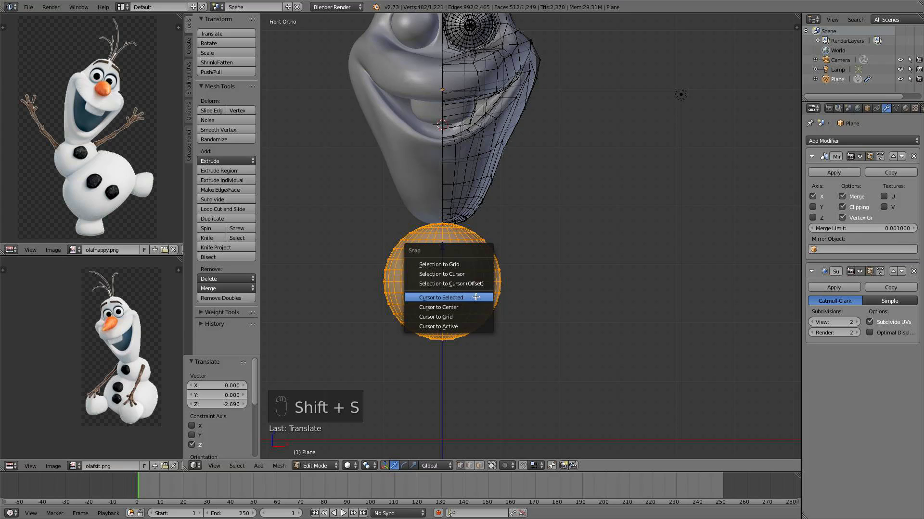
left_click(473, 297)
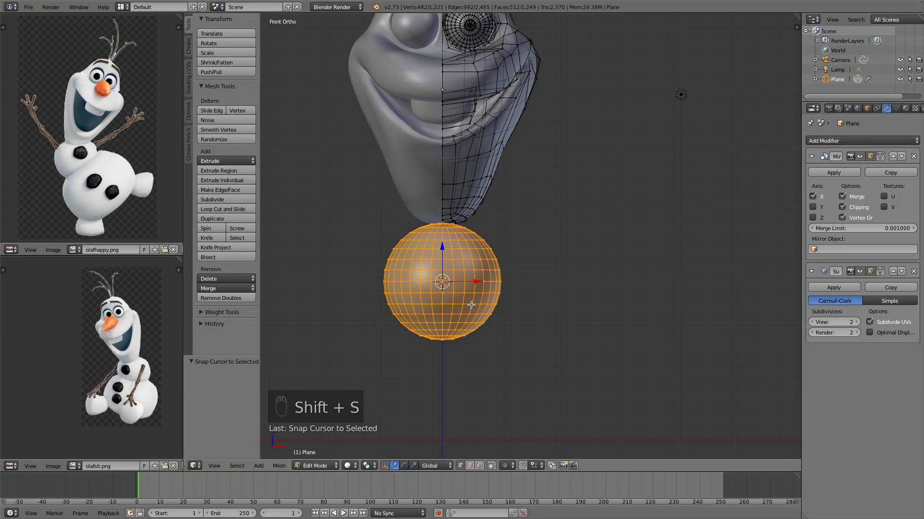
key("x")
left_click(500, 284)
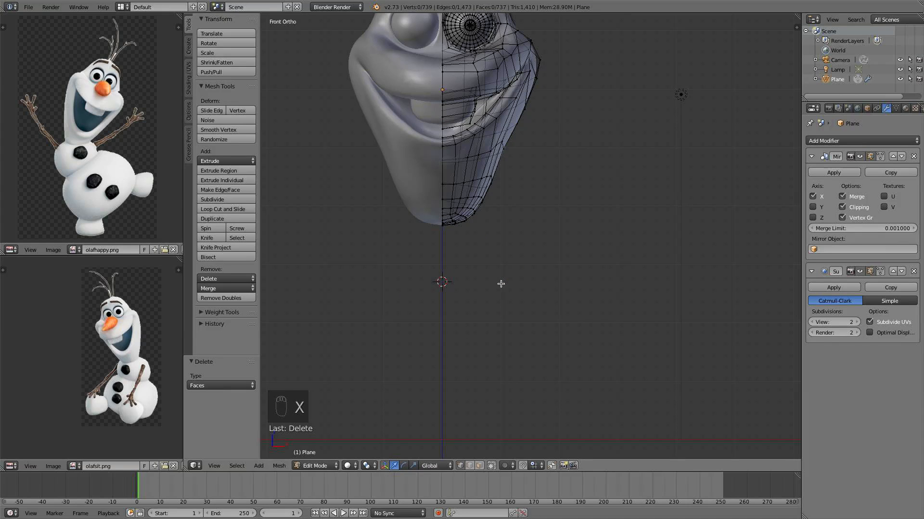
Add a new UV sphere at the 3D cursor with 16 segments and 8 rings
key("shift+a")
left_click(472, 290)
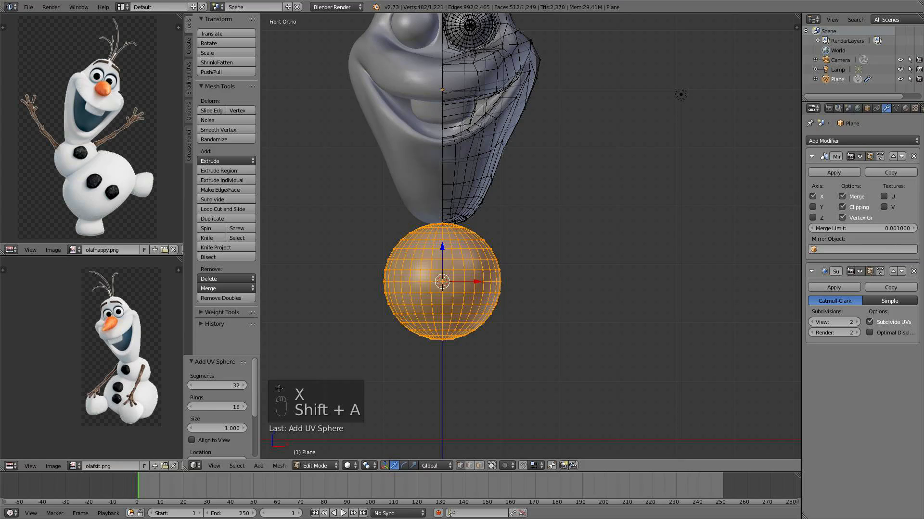
left_click(212, 387)
type("16")
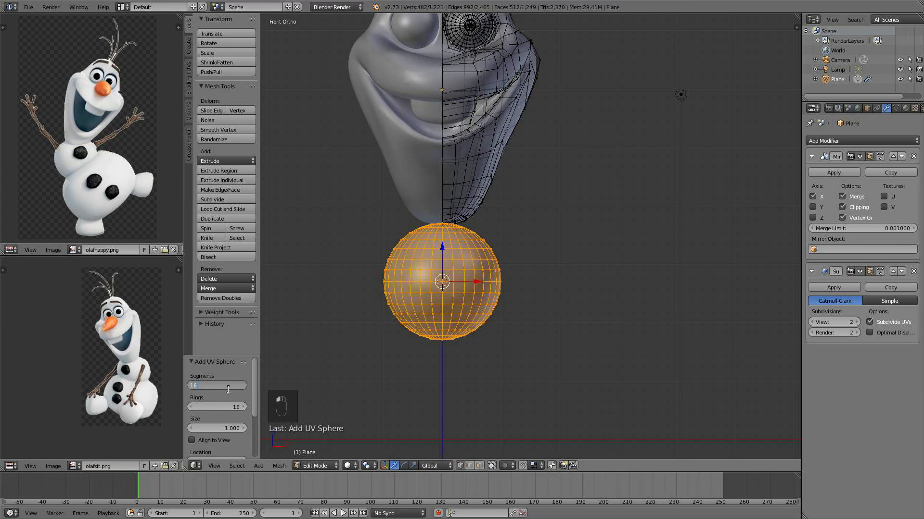
key("Return")
left_click(224, 406)
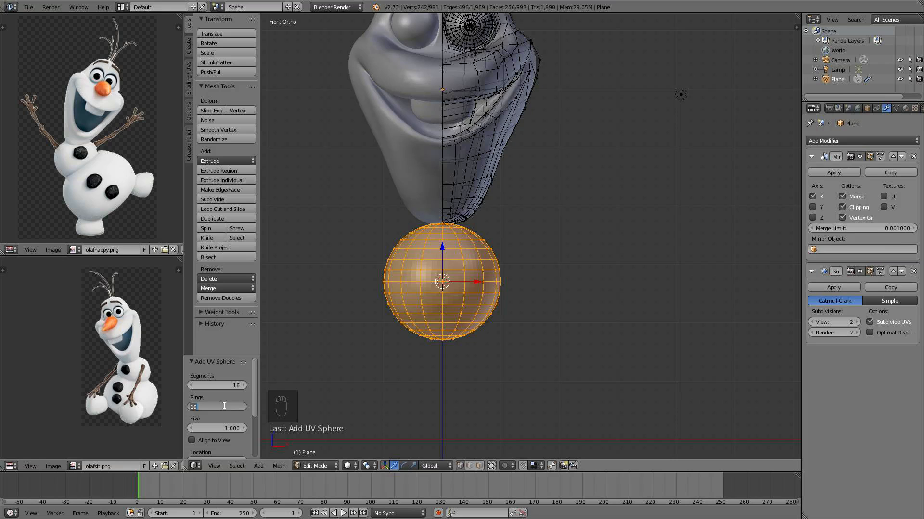
type("8")
key("Return")
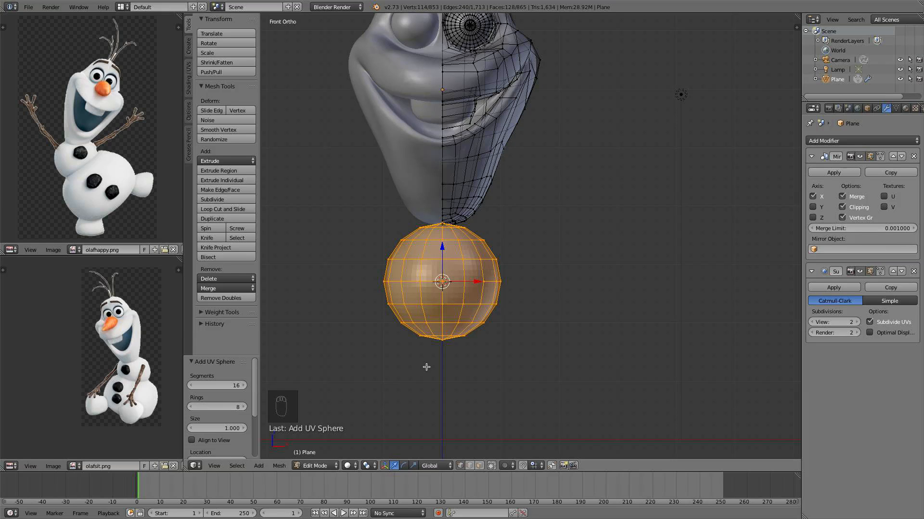
Switch to Object Mode and apply smooth shading to the snowman object
scroll(502, 352, "down", 2)
scroll(503, 352, "up", 2)
key("Tab")
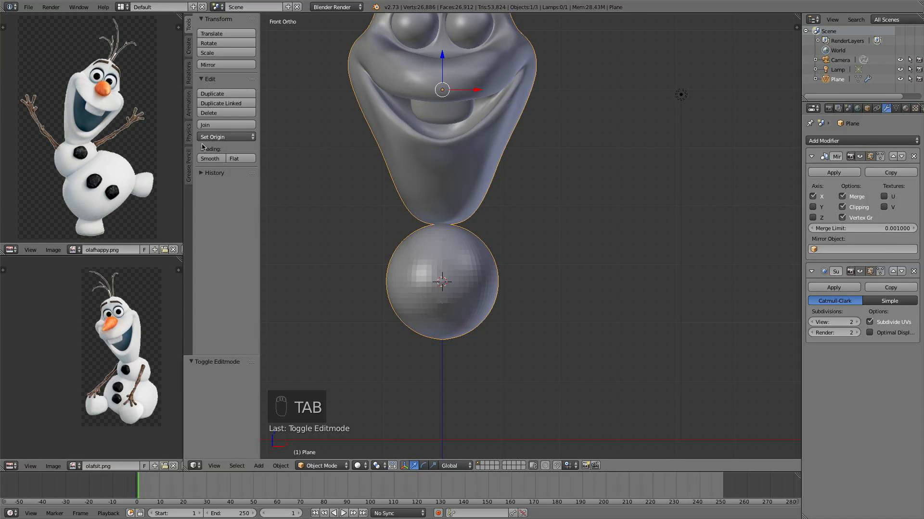
left_click(209, 158)
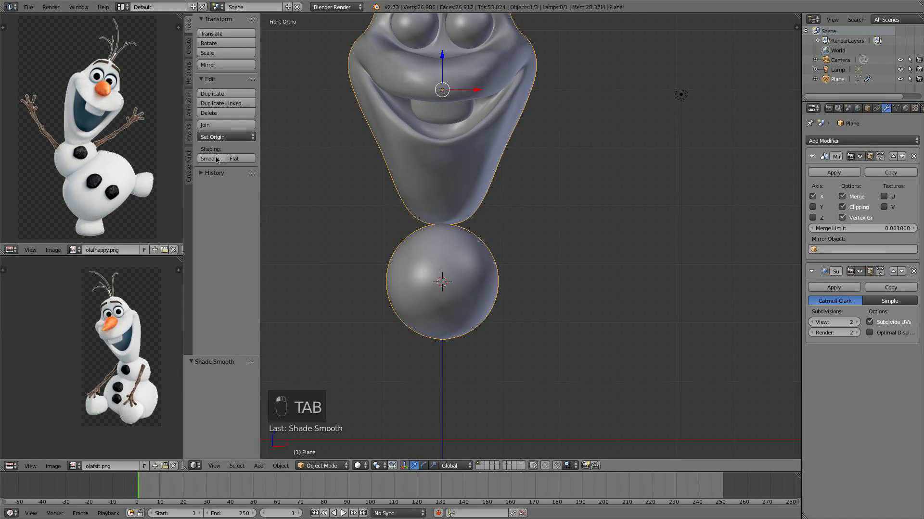
Return to Edit Mode and scale the sphere up uniformly by 1.348
key("Tab")
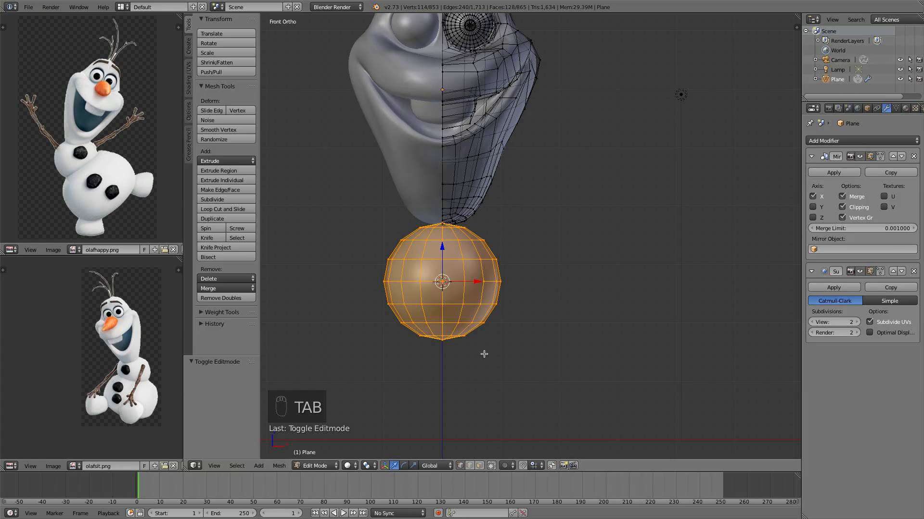
key("s")
left_click(551, 341)
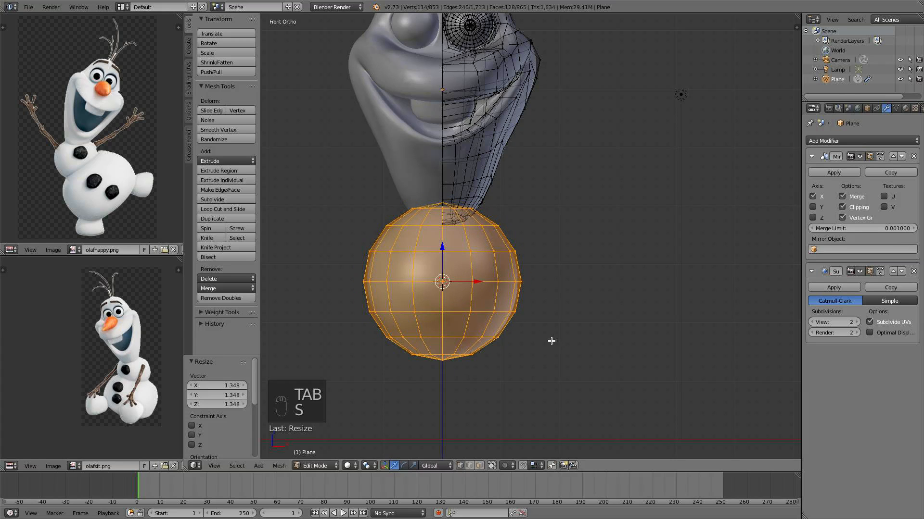
Enable Connected proportional editing and flatten the sphere's top by moving its top vertex 0.476 units down along Z
left_click(504, 466)
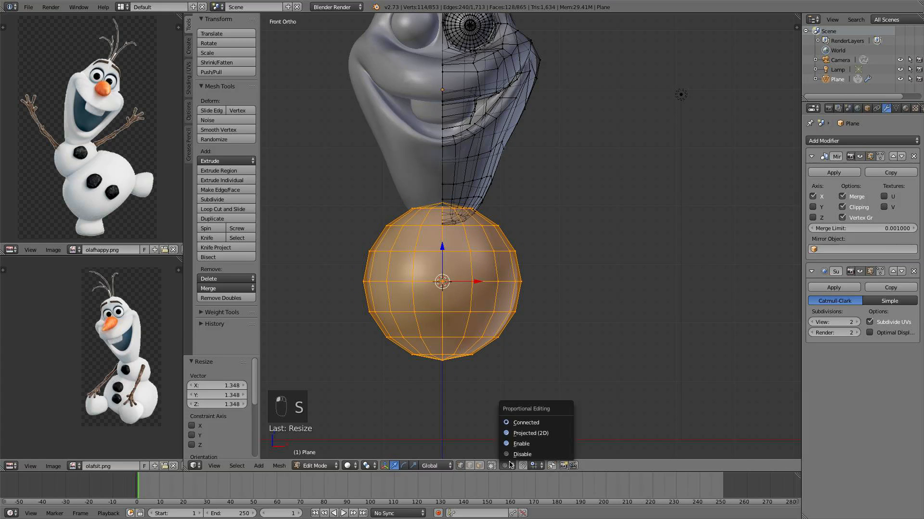
left_click(529, 423)
right_click(443, 207)
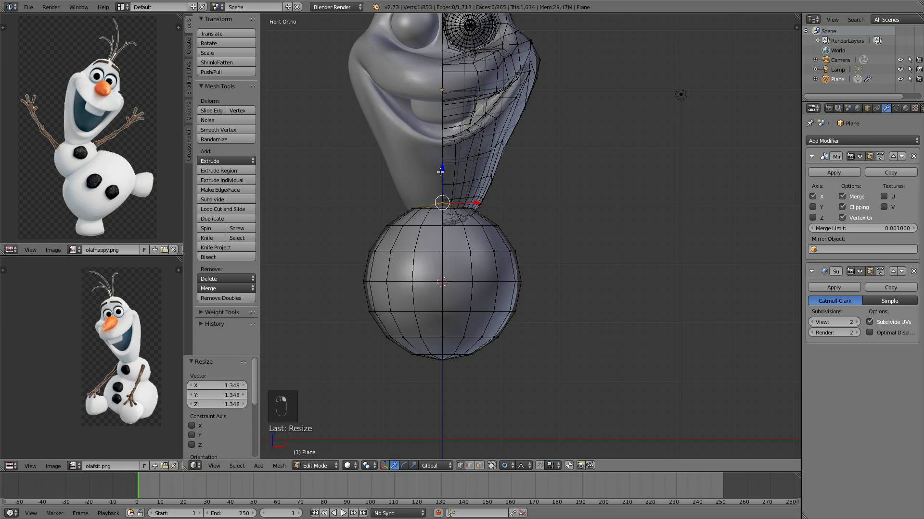
key("g")
scroll(437, 202, "down", 5)
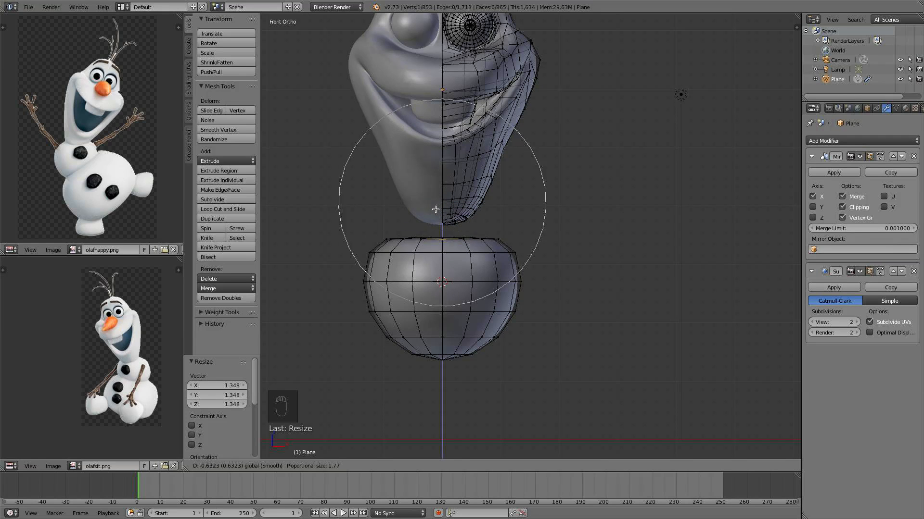
left_click(430, 201)
Flatten the sphere's underside by moving its bottom vertex about 0.36 units up along Z with proportional falloff
right_click(443, 361)
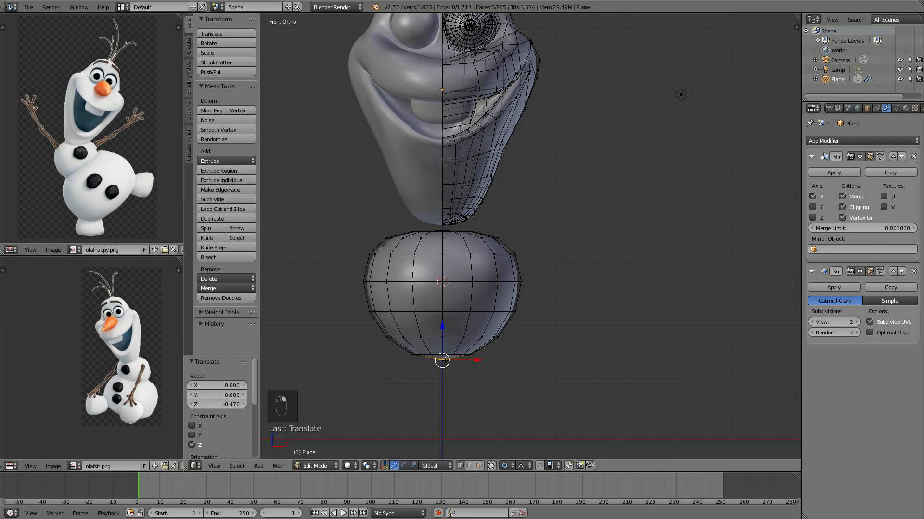
key("g")
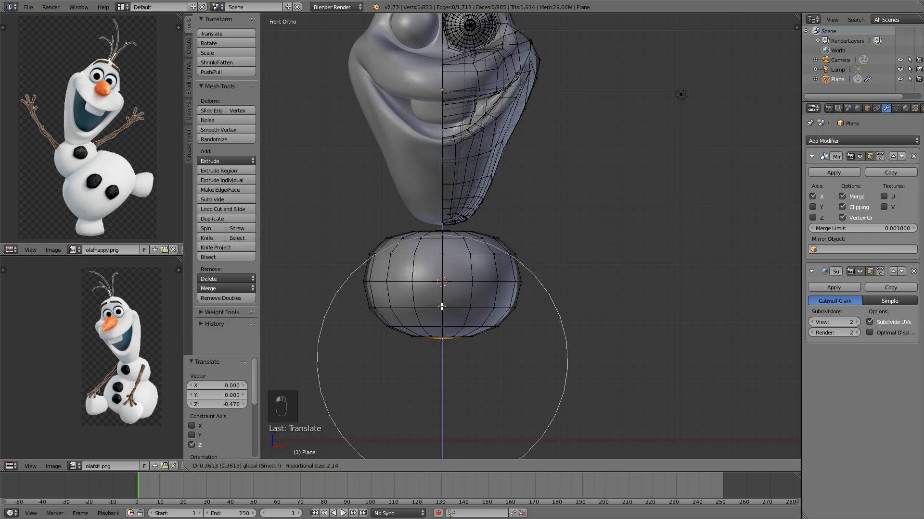
left_click(442, 306)
Scale the whole flattened sphere to about 0.82 and move it 0.353 units up along Z against the chin
key("a")
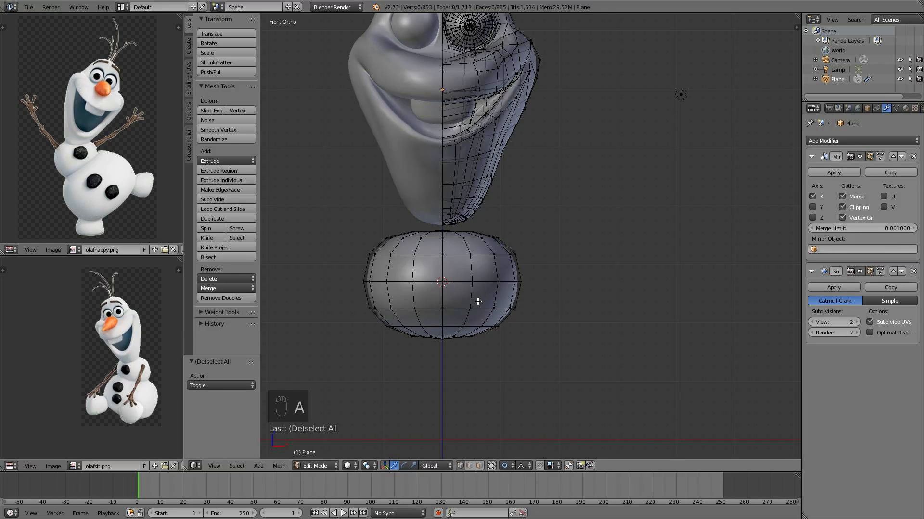
key("l")
key("s")
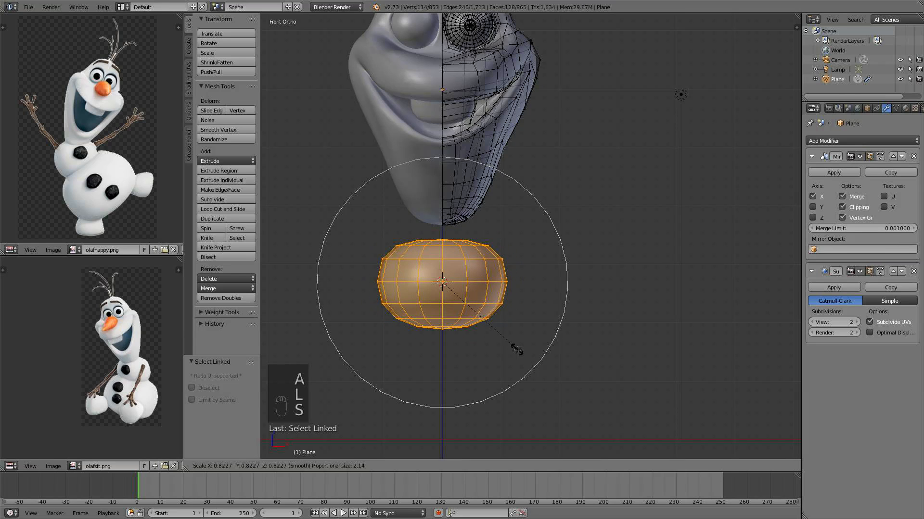
left_click(510, 354)
left_click_drag(441, 253, 442, 232)
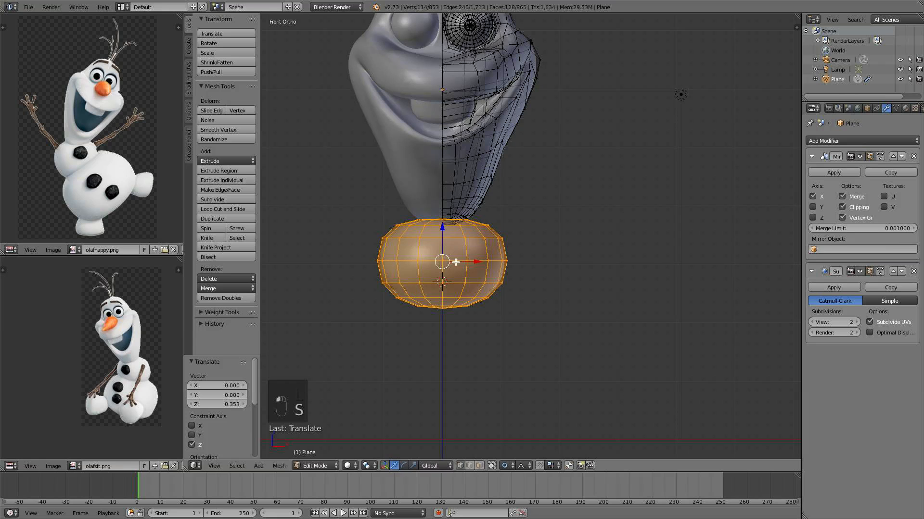
Deselect everything and examine the head and upper body proportions in Object Mode against the reference images
scroll(515, 249, "down", 2)
middle_click_drag(516, 249, 512, 260, "shift")
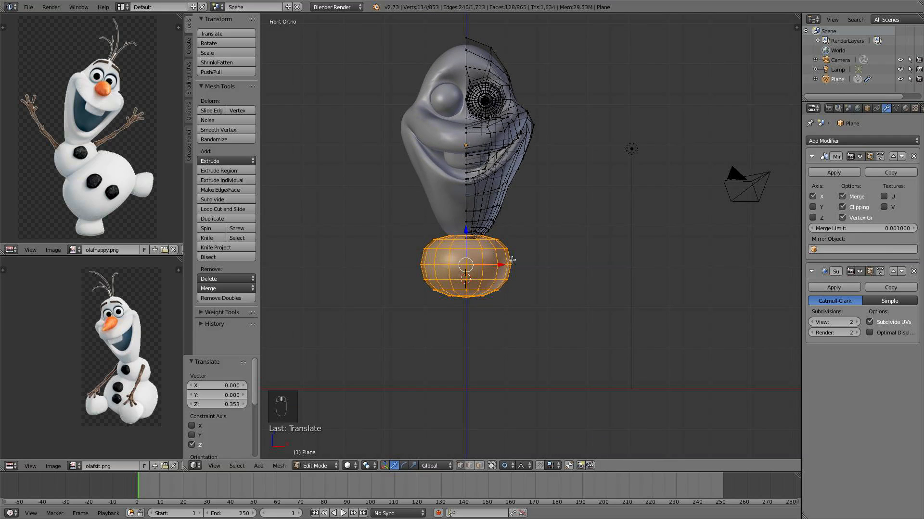
scroll(512, 260, "up", 1)
key("a")
key("Tab")
scroll(480, 282, "down", 5)
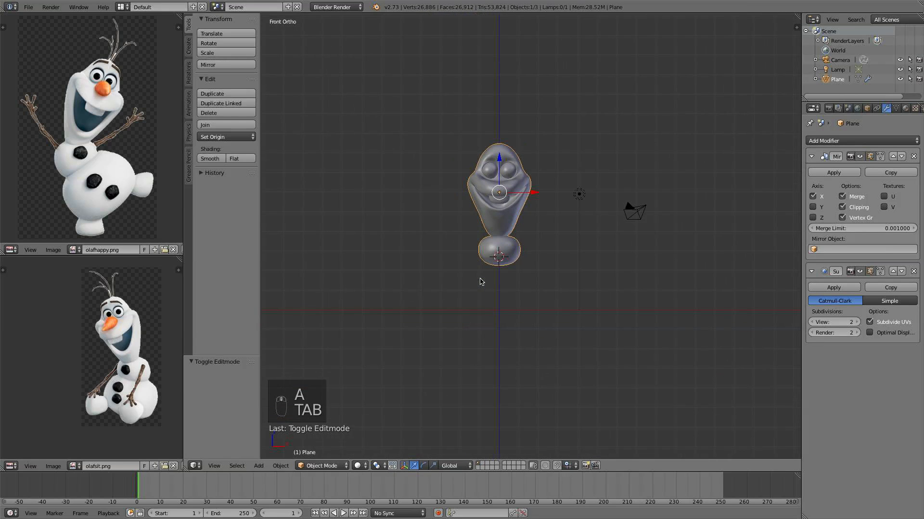
scroll(483, 284, "up", 4)
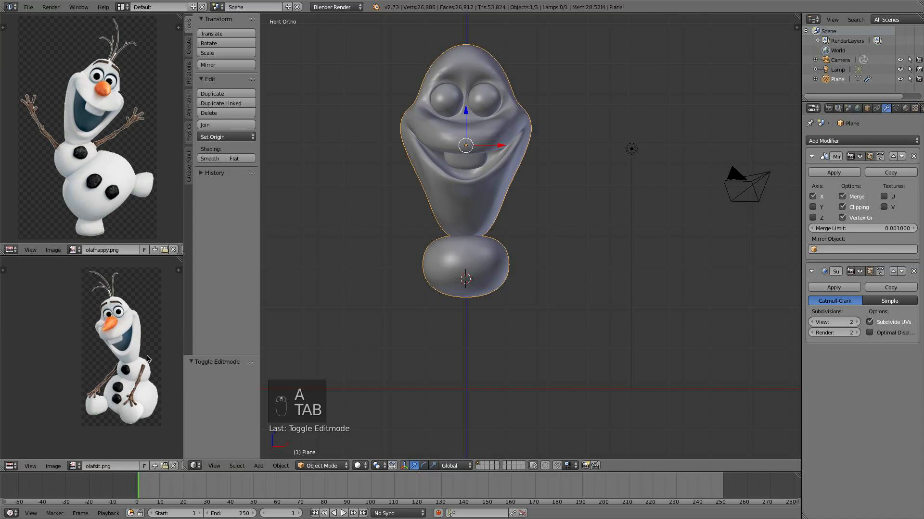
Duplicate the whole upper-body sphere and move the copy about 1.41 units down along Z to form the lower body
scroll(461, 249, "up", 2)
key("Tab")
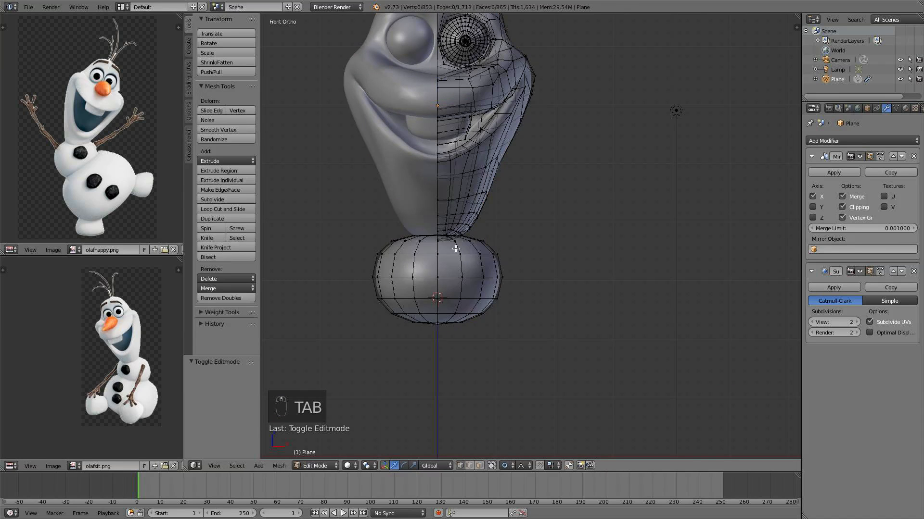
scroll(433, 245, "up", 3)
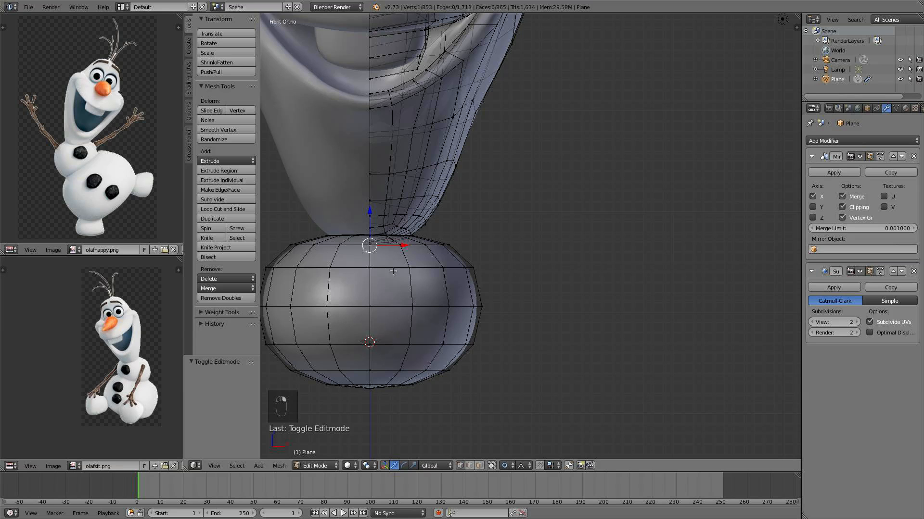
scroll(404, 339, "down", 1)
key("l")
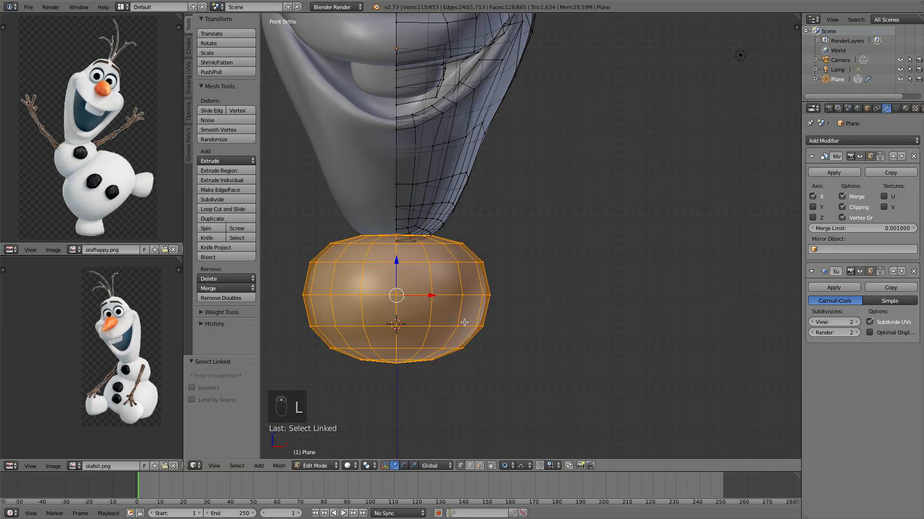
middle_click_drag(444, 306, 447, 273, "shift")
key("shift+d")
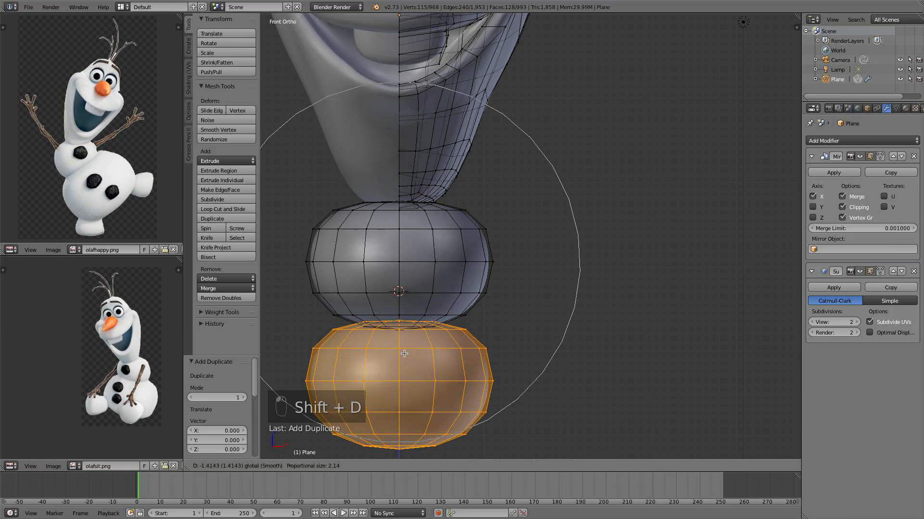
left_click(408, 339)
Scale the duplicated lower-body sphere uniformly to 1.328
middle_click_drag(408, 339, 409, 270, "shift")
key("s")
left_click(542, 270)
middle_click_drag(422, 377, 416, 390, "shift")
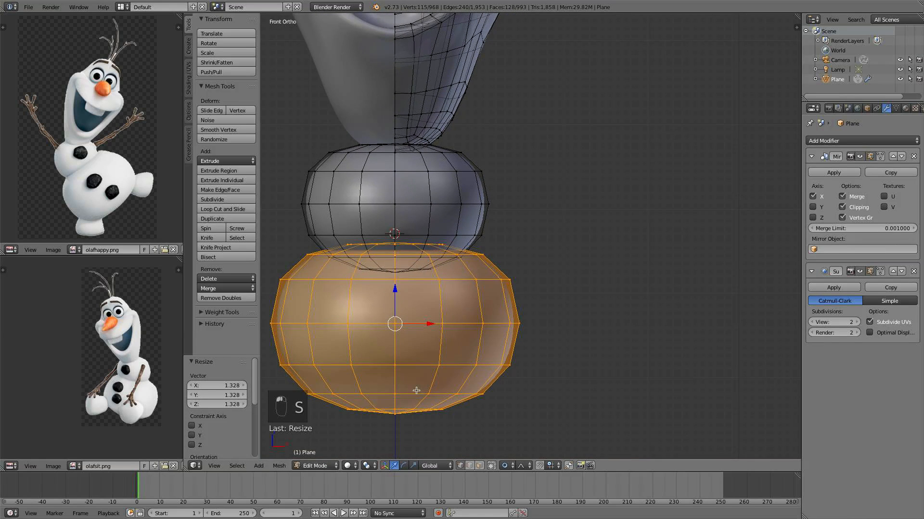
Move the lower sphere's bottom vertex 0.251 units down along Z with an enlarged proportional falloff, and check the shape in Object Mode
right_click(394, 413)
key("g")
scroll(398, 392, "down", 14)
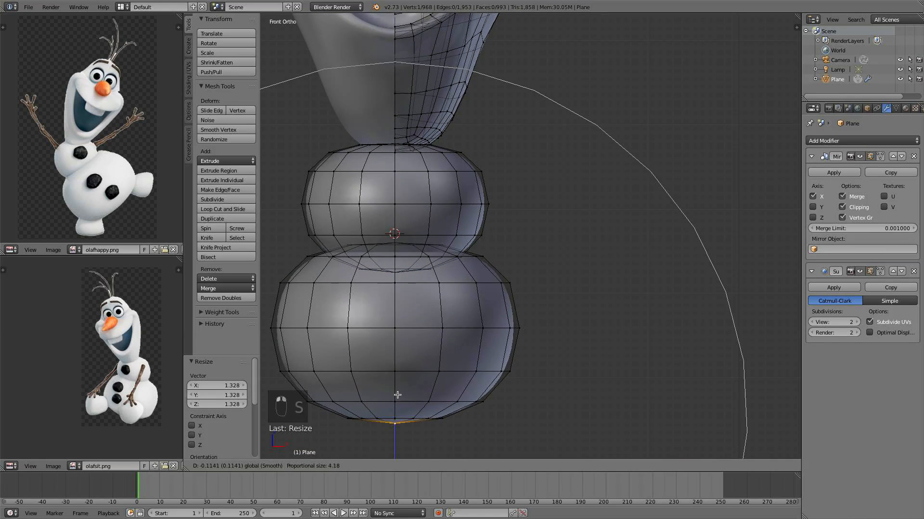
left_click(454, 363)
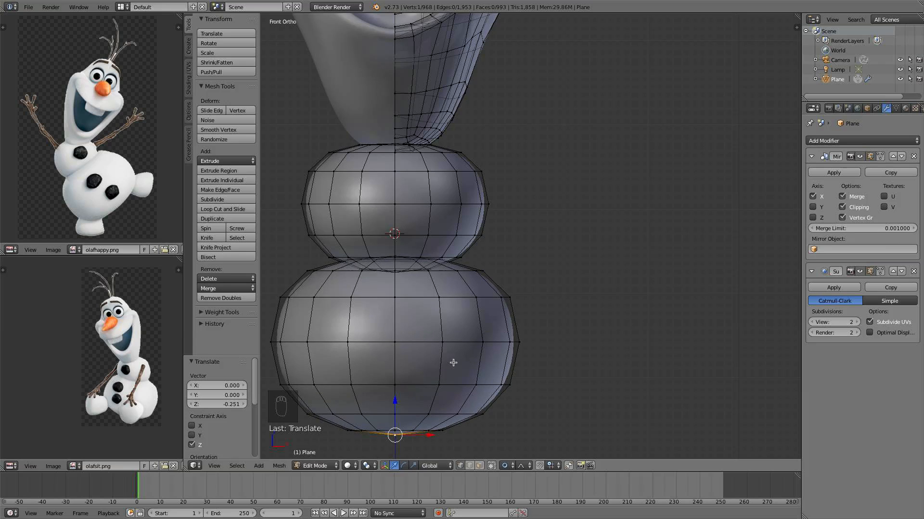
scroll(488, 351, "down", 3)
key("a")
key("Tab")
scroll(488, 340, "down", 2)
middle_click_drag(488, 340, 426, 338)
scroll(423, 340, "up", 2)
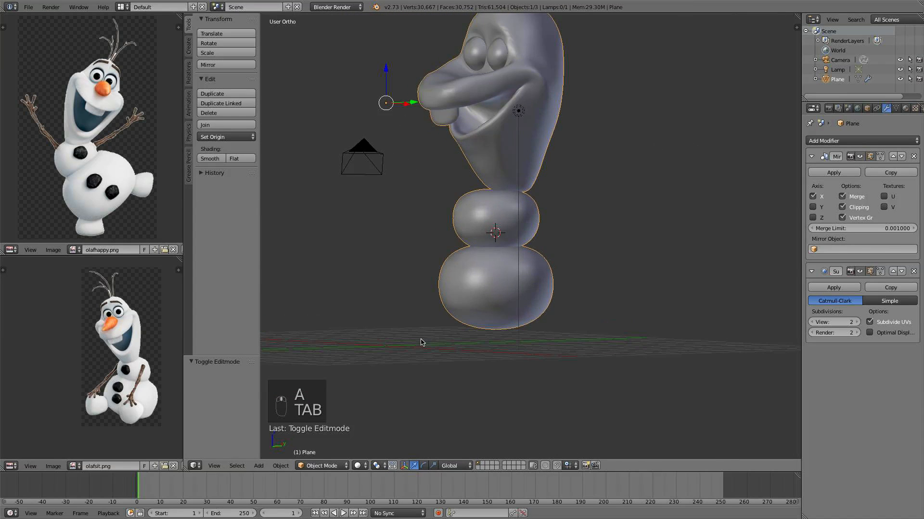
Move both body spheres together about 0.52 units along Y in the side view to centre them beneath the head
key("KP_3")
key("Tab")
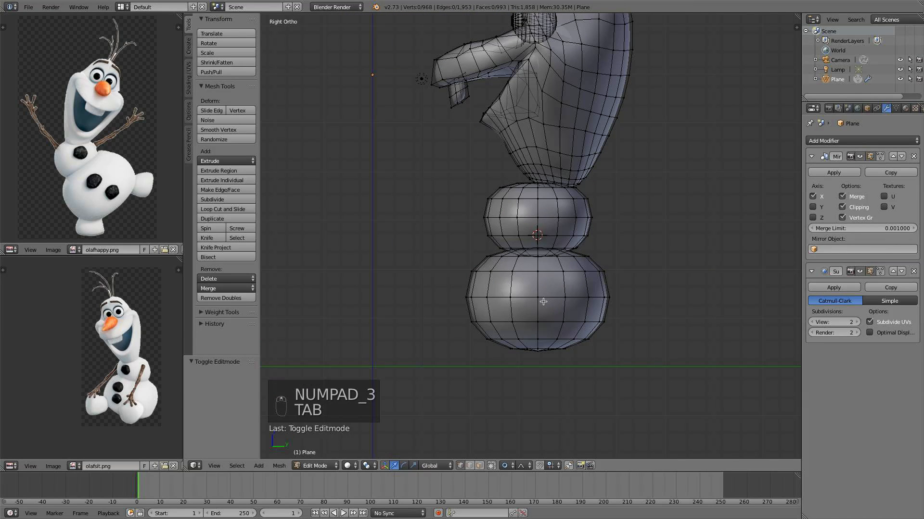
key("l")
key("l")
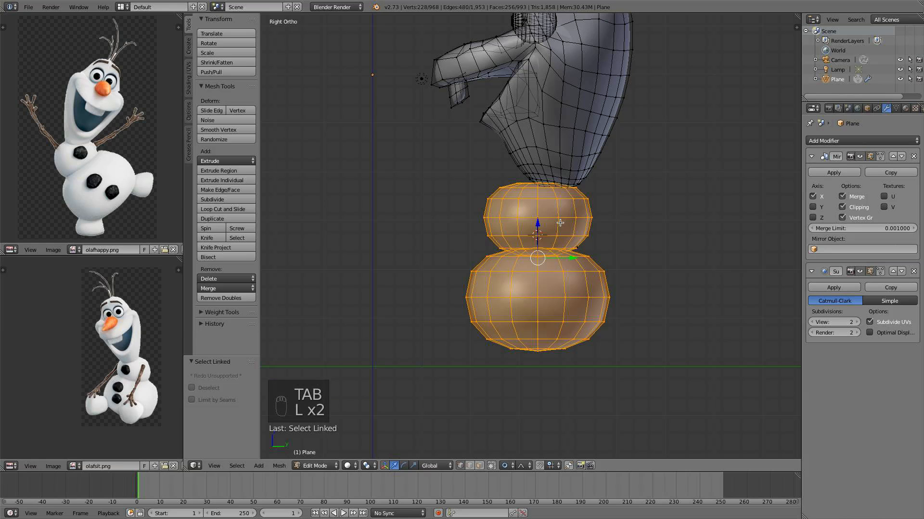
key("g")
key("y")
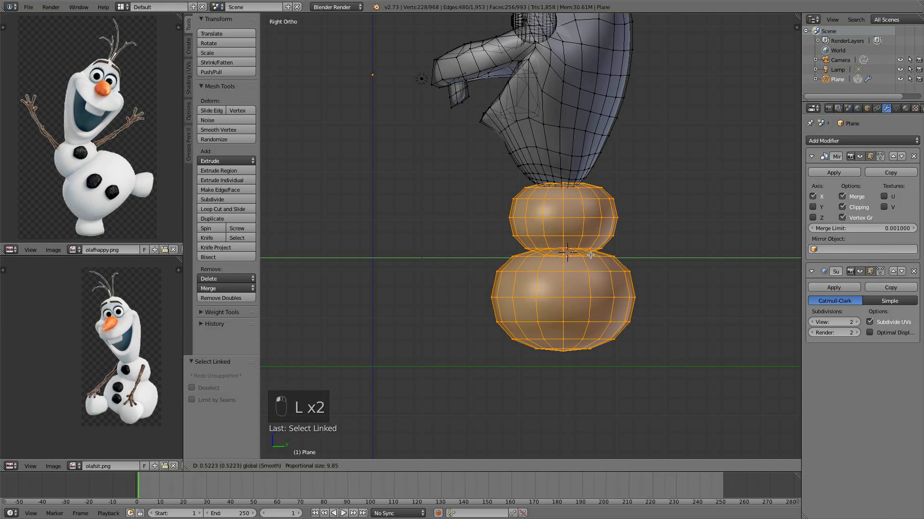
left_click(590, 255)
key("a")
key("Tab")
middle_click_drag(529, 255, 603, 268)
key("KP_1")
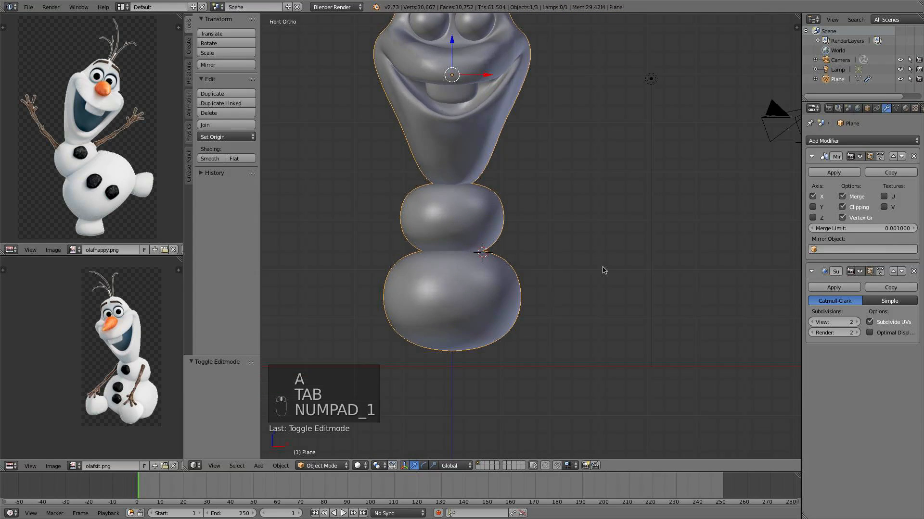
scroll(553, 283, "up", 2)
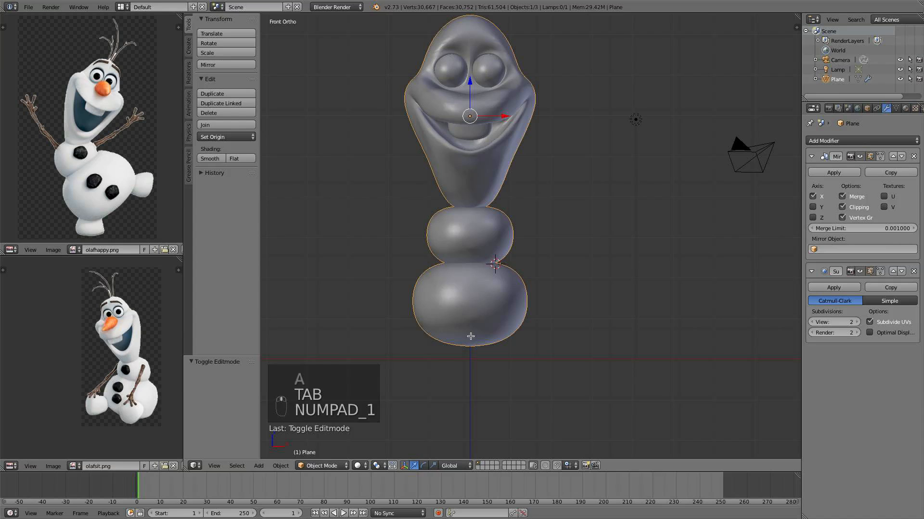
Flatten the lower sphere's underside slightly by moving it up along Z with proportional falloff
key("Tab")
left_click_drag(474, 311, 472, 302)
scroll(472, 301, "up", 8)
left_click(472, 301)
key("a")
key("a")
key("Tab")
scroll(476, 305, "down", 2)
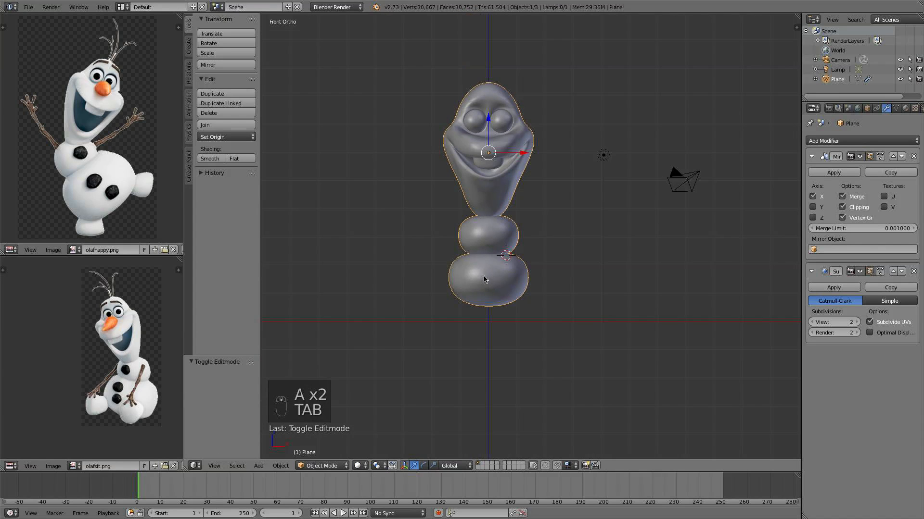
Move both body spheres together about 0.08 units up along Z against the chin
scroll(478, 308, "up", 4)
key("Tab")
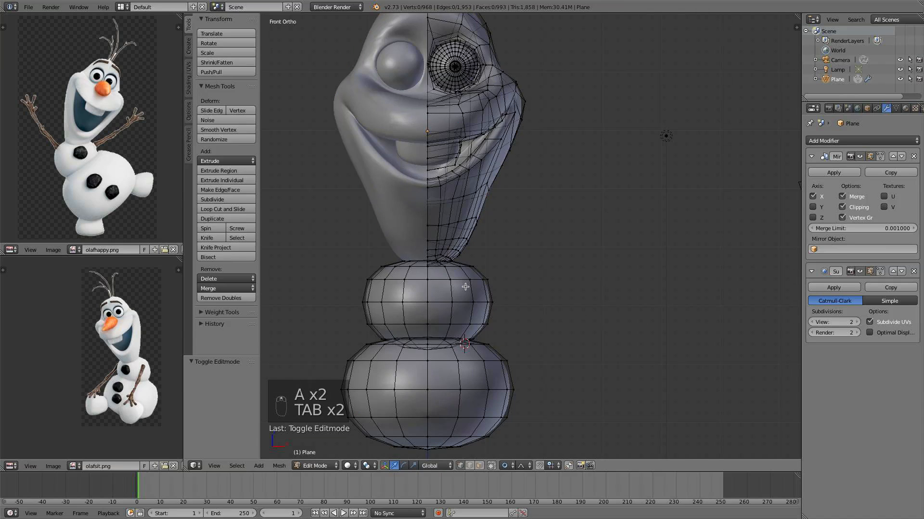
key("l")
key("l")
key("l")
key("g")
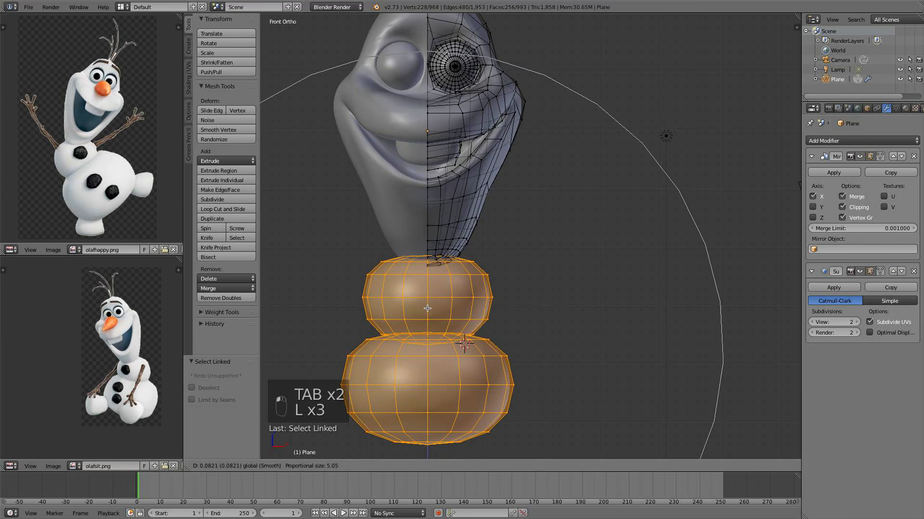
left_click(427, 307)
key("a")
key("Tab")
scroll(405, 282, "up", 3)
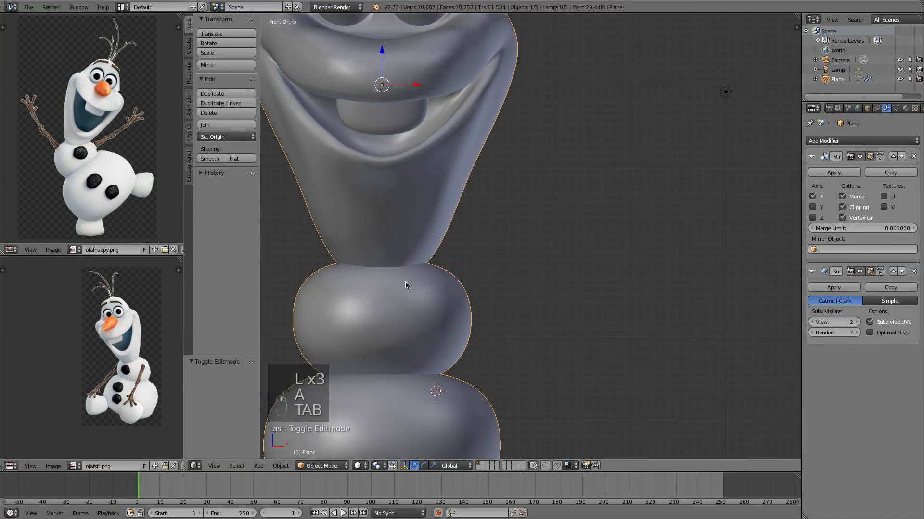
scroll(450, 251, "down", 3)
scroll(490, 273, "down", 3)
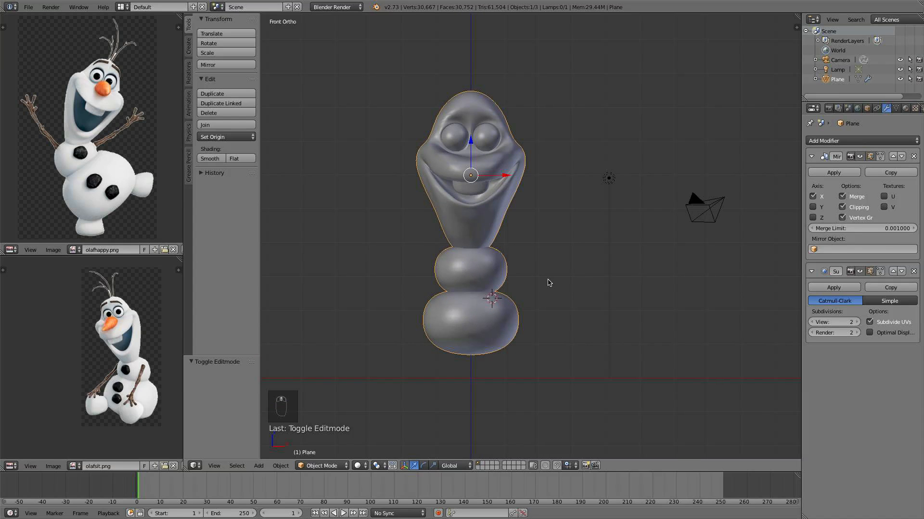
Scale both body spheres together to 1.059 and move them 0.083 units up along Z
key("KP_3")
key("KP_1")
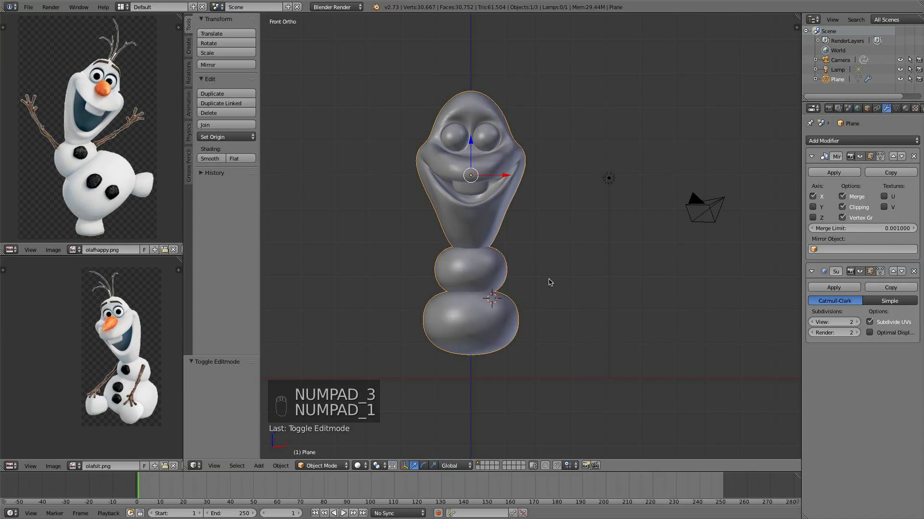
scroll(542, 292, "up", 1)
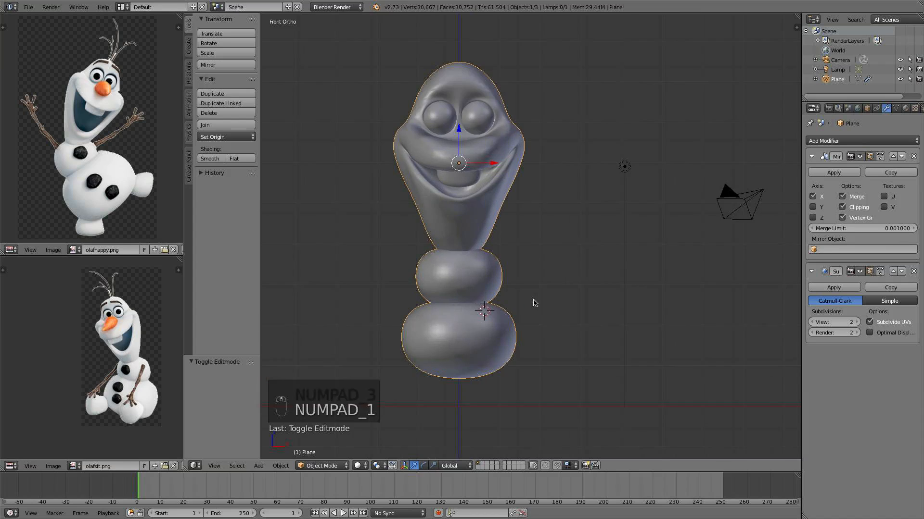
key("Tab")
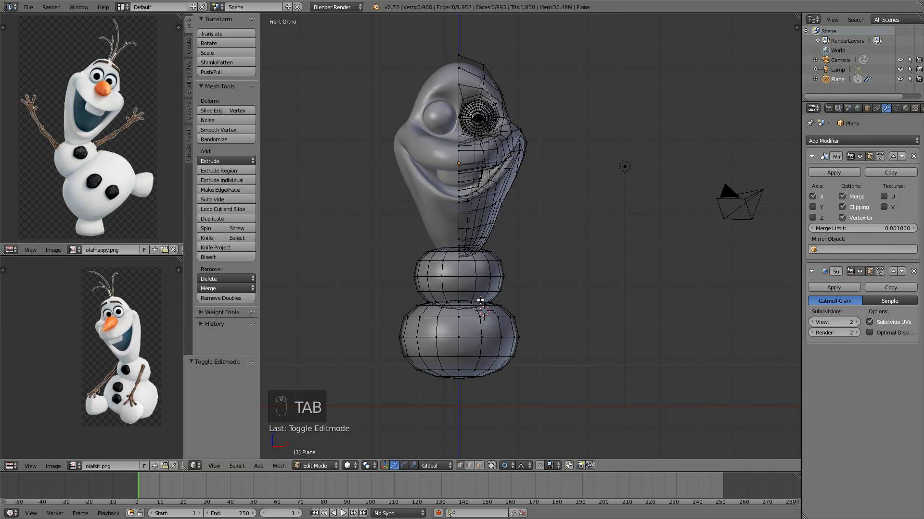
key("l")
key("l")
key("l")
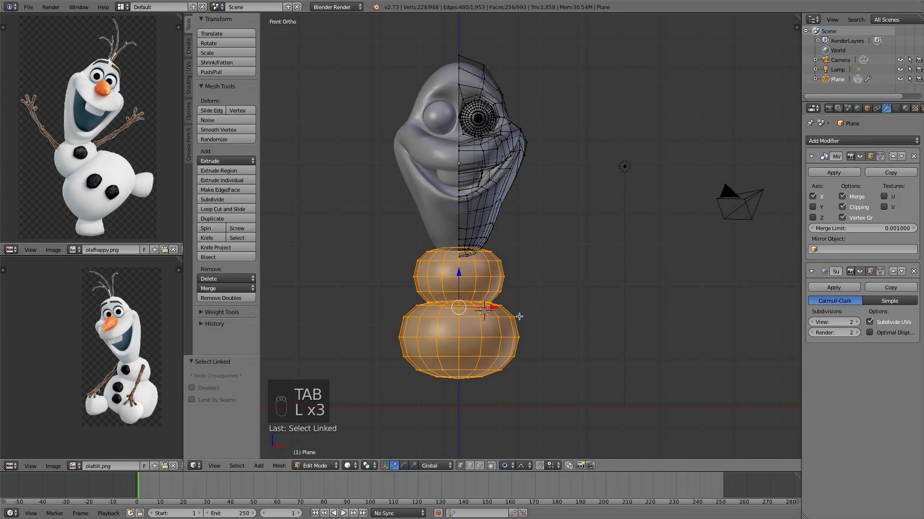
key("s")
left_click(567, 366)
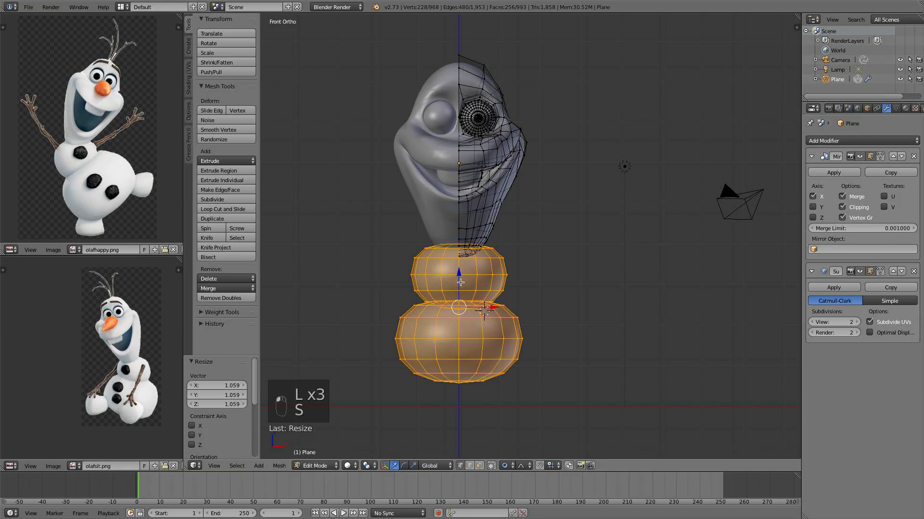
left_click_drag(460, 283, 459, 276)
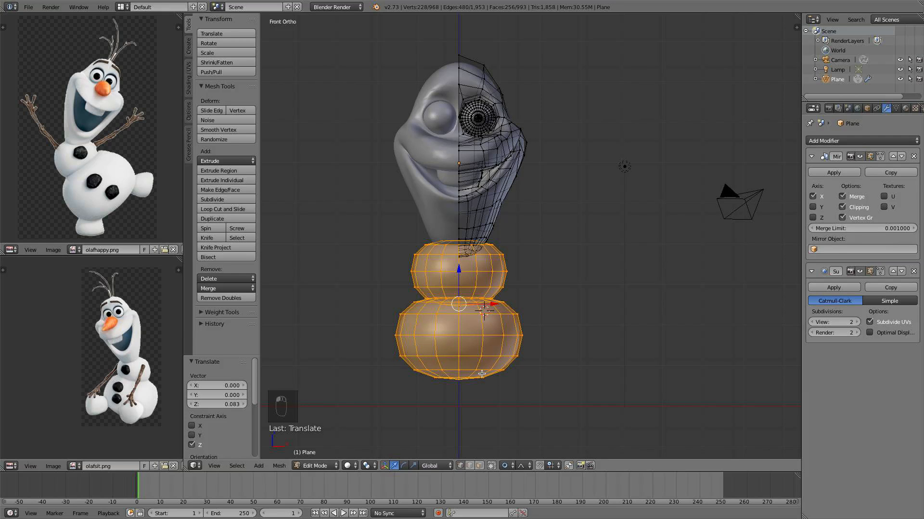
Move the edge loop near the lower sphere's bottom slightly down along Z with proportional falloff
right_click(478, 372, "alt")
left_click_drag(459, 341, 458, 345)
scroll(458, 345, "up", 10)
key("a")
key("Tab")
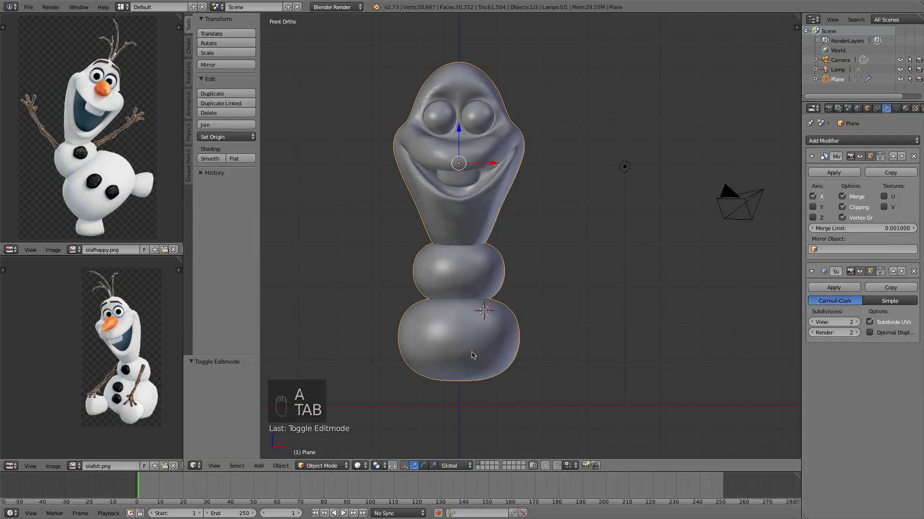
Try to widen the edge loop around the upper sphere's underside by scaling it with a small proportional falloff
scroll(483, 363, "down", 2)
scroll(500, 355, "up", 4)
key("Tab")
right_click(471, 320, "alt")
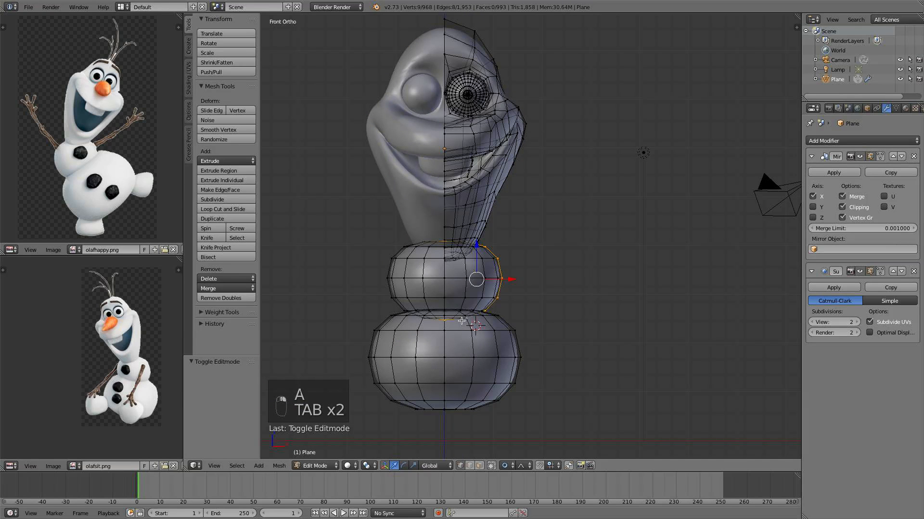
right_click(462, 310, "alt")
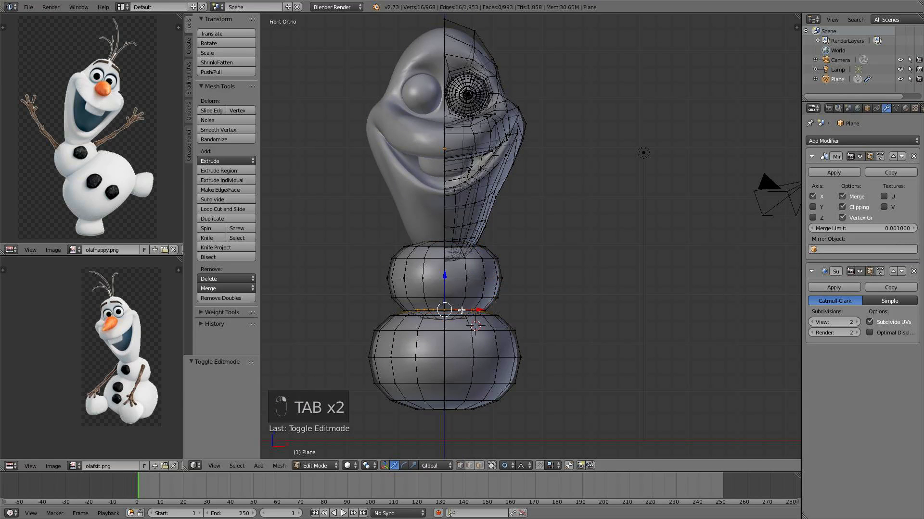
scroll(509, 320, "up", 4)
middle_click_drag(440, 376, 458, 317, "shift")
right_click(420, 332)
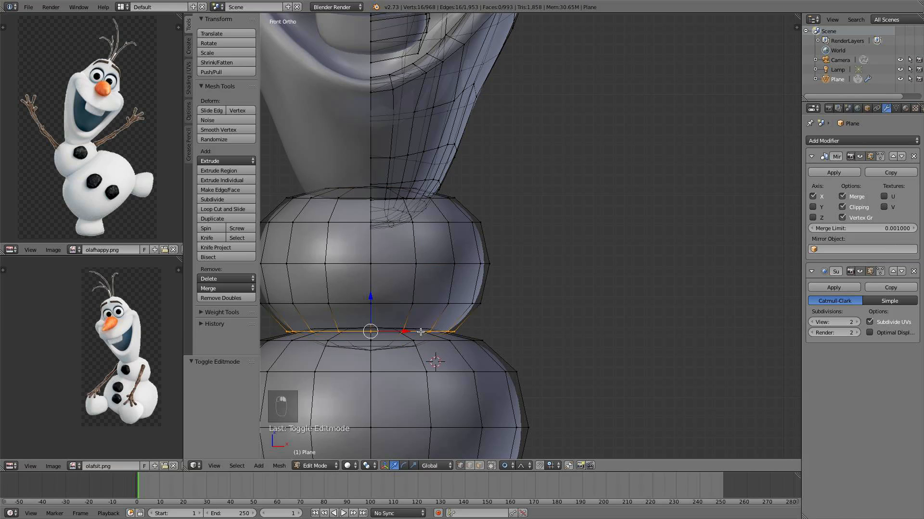
key("s")
right_click(534, 345)
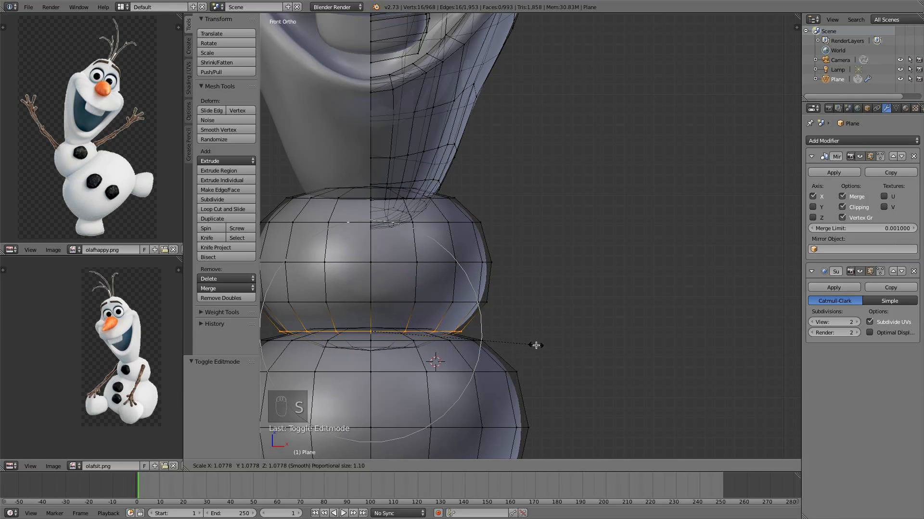
key("a")
key("Tab")
scroll(537, 348, "down", 6)
scroll(536, 349, "up", 3)
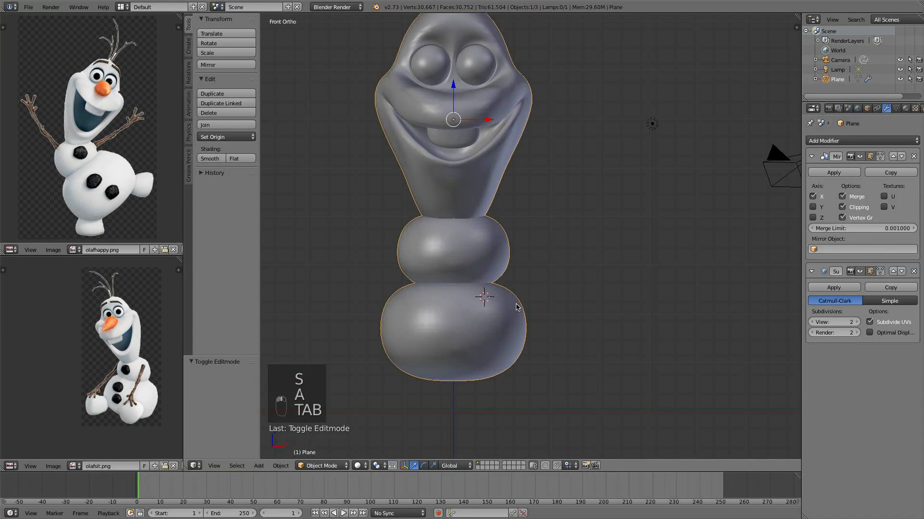
Narrow the horizontal edge loop at the chin's base, just above the upper sphere, by scaling it to 0.925 and adjusting its scale once more
key("Tab")
scroll(489, 251, "up", 2)
right_click(451, 201, "alt")
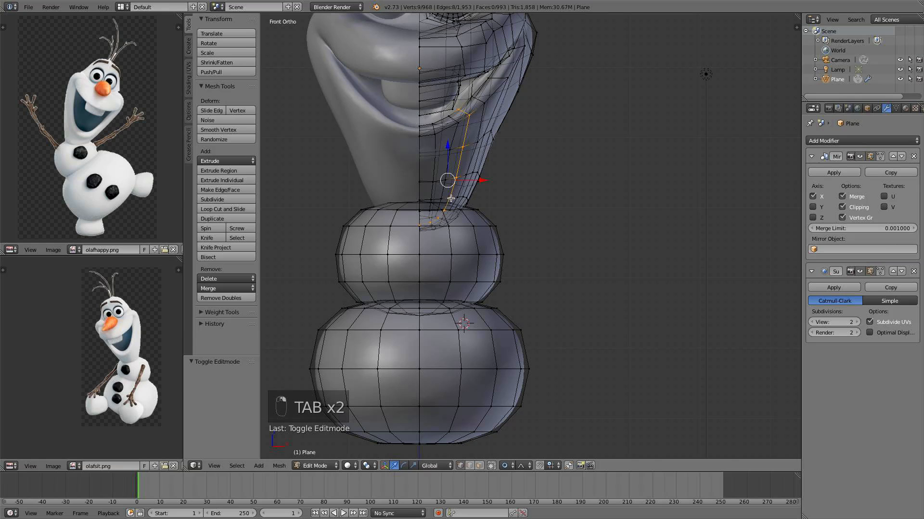
key("a")
key("a")
key("a")
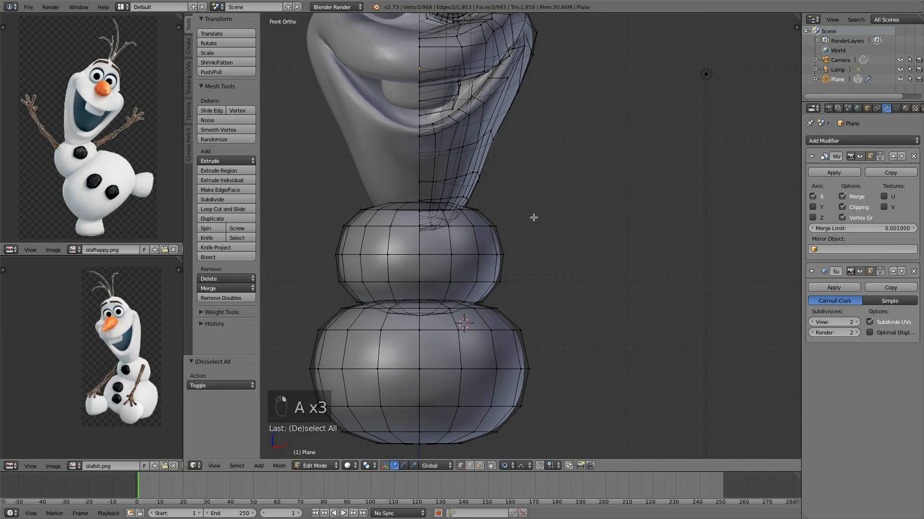
right_click(457, 198, "alt")
key("s")
left_click(552, 236)
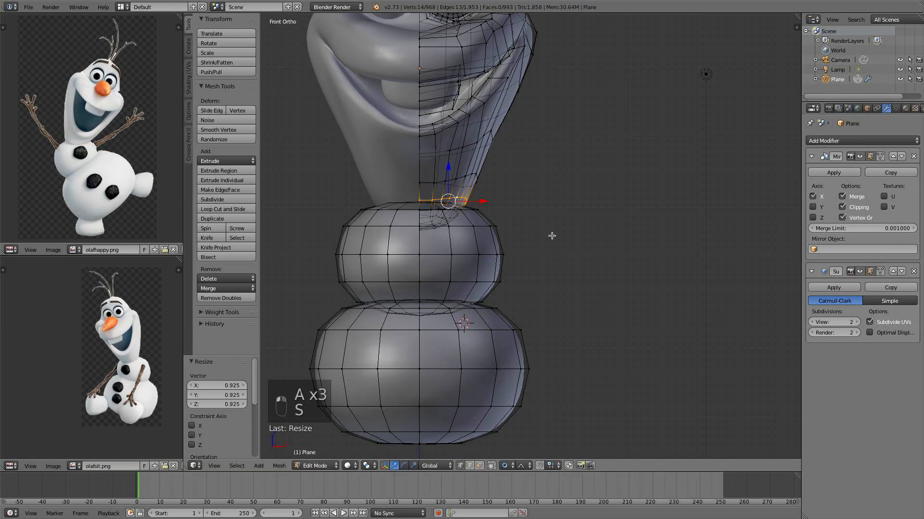
key("s")
left_click(536, 214)
key("a")
key("Tab")
scroll(537, 213, "down", 4)
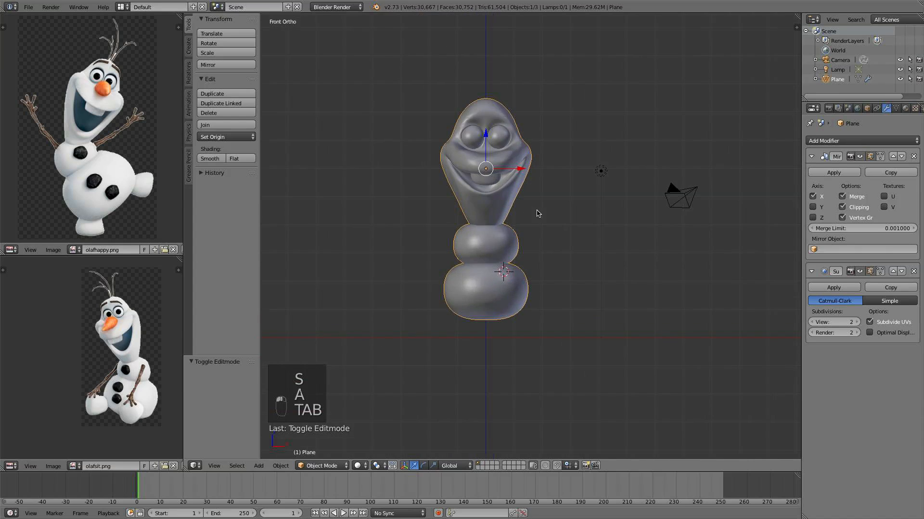
Move both body spheres together slightly down along Z beneath the head
scroll(543, 240, "up", 1)
key("Tab")
key("l")
key("l")
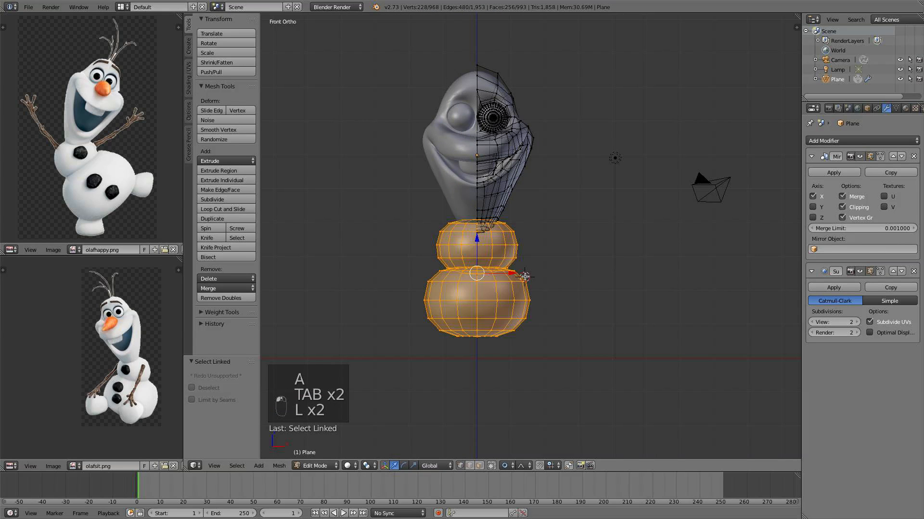
key("a")
key("Tab")
In the side view, shift both body spheres together slightly along Y toward the front of the face
scroll(522, 258, "down", 3)
middle_click_drag(521, 258, 480, 250)
key("KP_3")
scroll(562, 269, "up", 3)
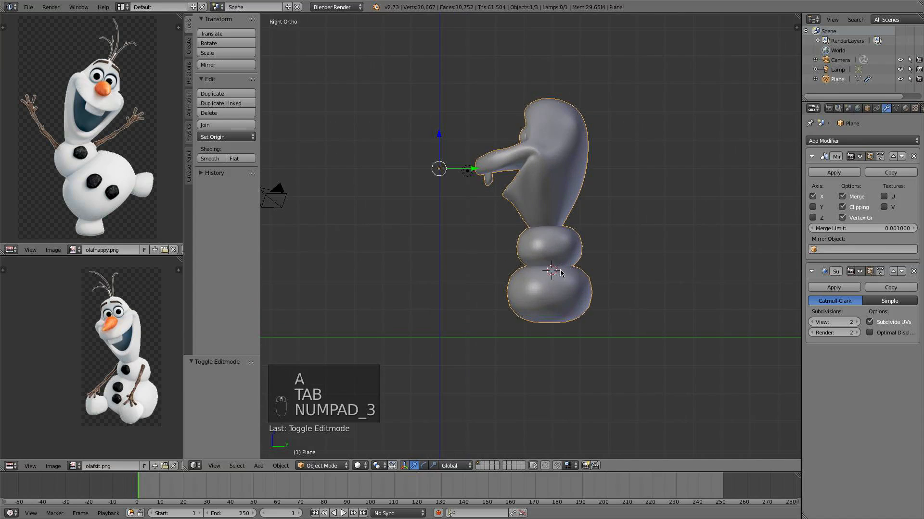
key("Tab")
key("l")
key("l")
key("l")
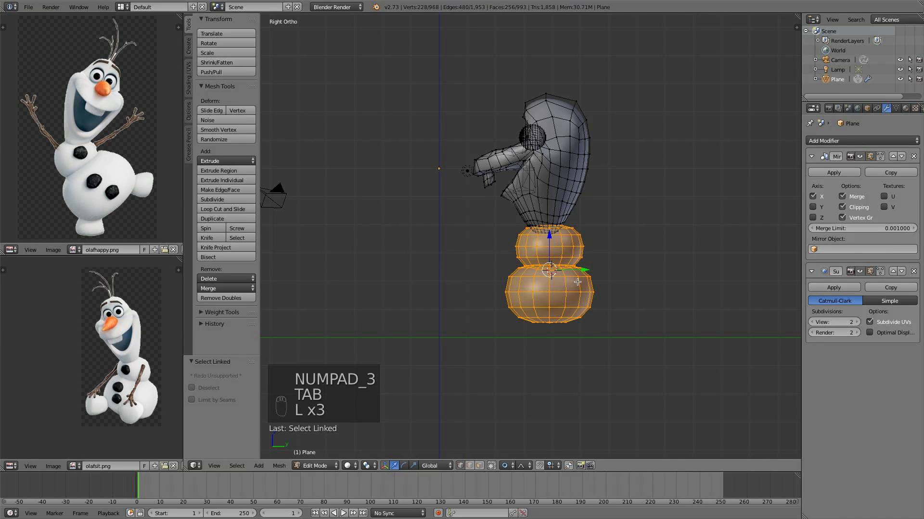
key("a")
key("Tab")
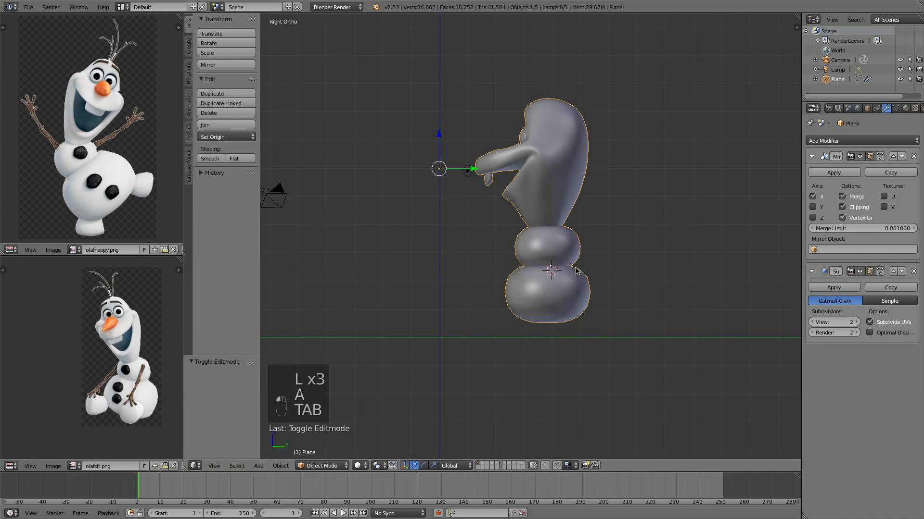
Scale the lower body sphere to 0.971 and nudge it slightly up along Z in the front view
scroll(577, 270, "down", 3)
middle_click_drag(577, 270, 685, 274)
key("KP_1")
scroll(592, 288, "up", 3)
scroll(571, 313, "up", 2)
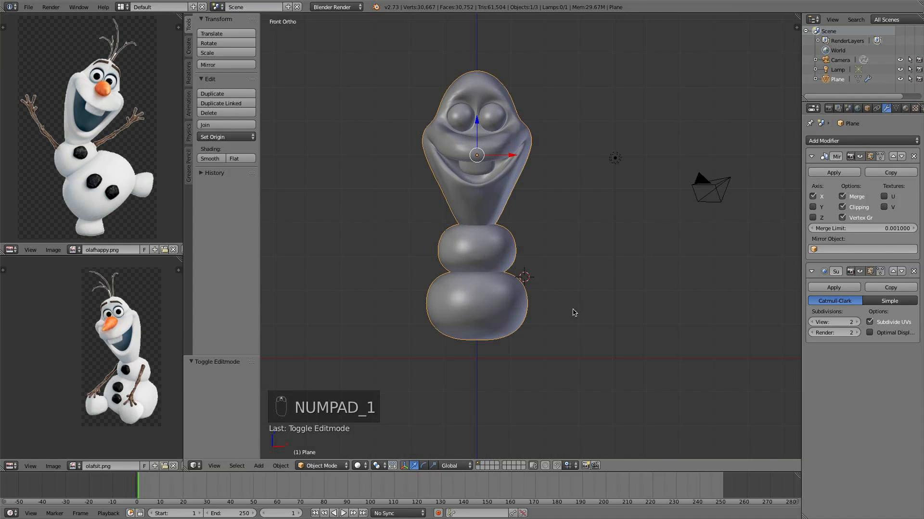
middle_click_drag(571, 314, 604, 208, "shift")
scroll(602, 208, "up", 1)
key("Tab")
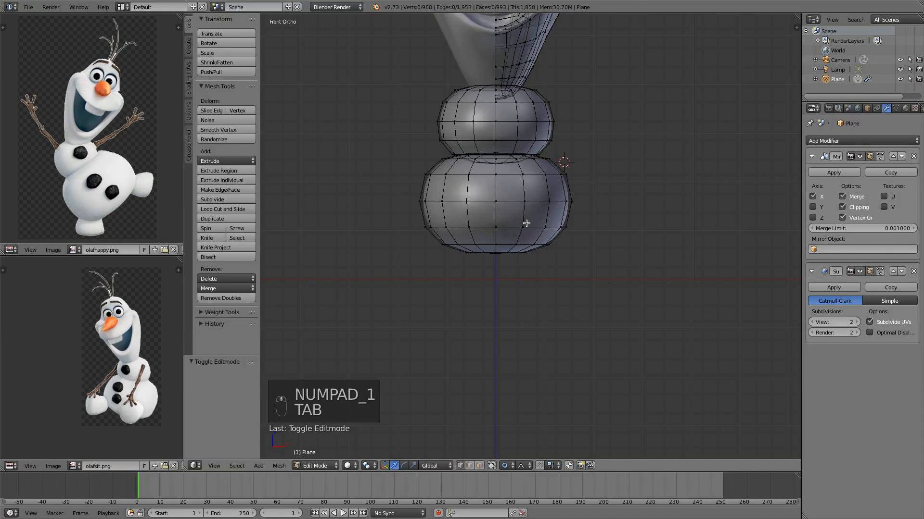
key("l")
key("s")
left_click(651, 322)
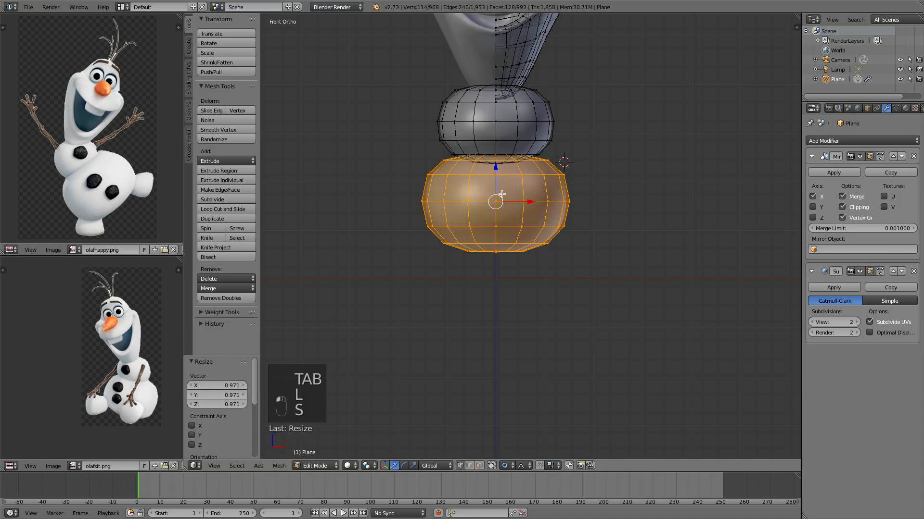
left_click_drag(497, 171, 496, 170)
Duplicate the lower body sphere and, with the Mirror modifier's clipping turned off, move the copy down and sideways as a foot
key("shift+d")
left_click(497, 170)
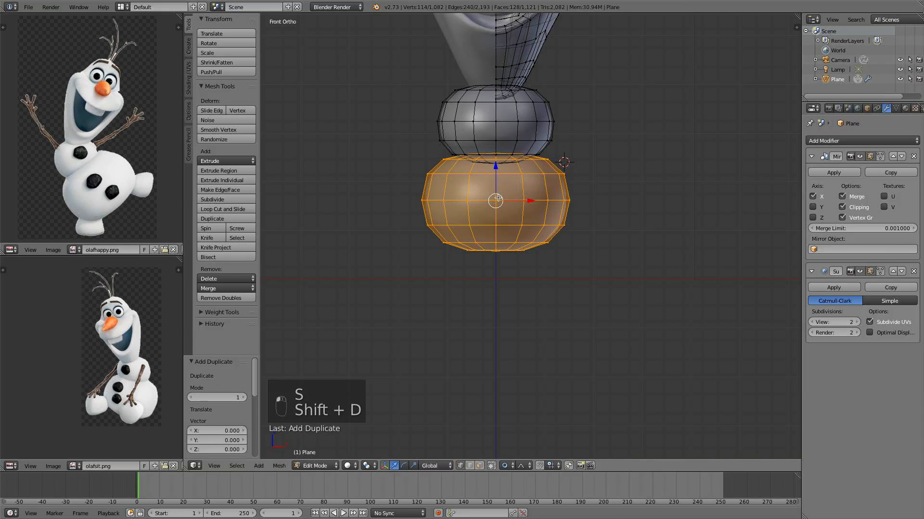
key("g")
right_click(529, 260)
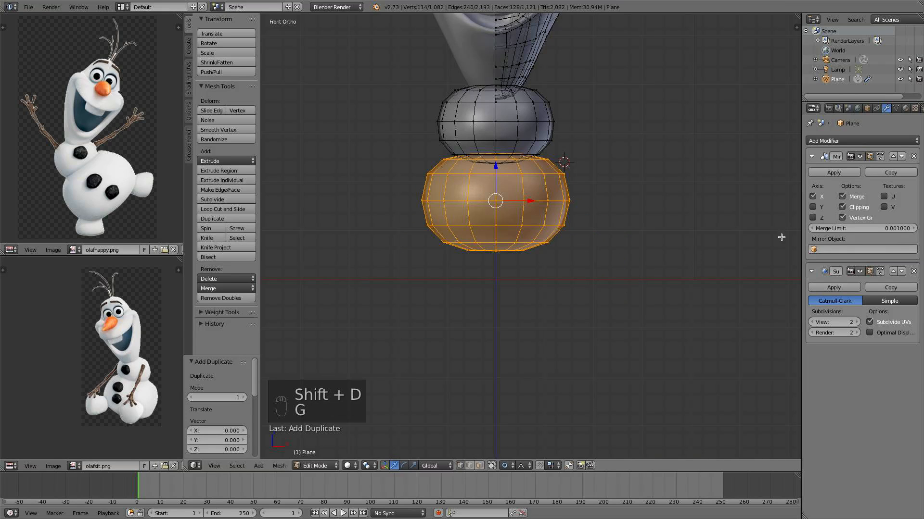
left_click(860, 208)
key("g")
key("g")
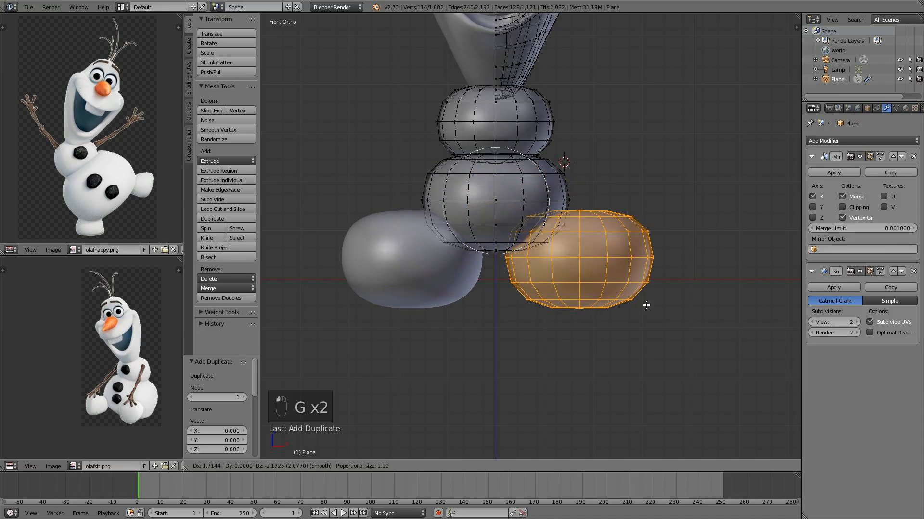
left_click(625, 340)
Shrink the duplicated foot sphere by scaling it to 0.508 and again by 0.865
key("s")
left_click(596, 323)
scroll(561, 305, "up", 2)
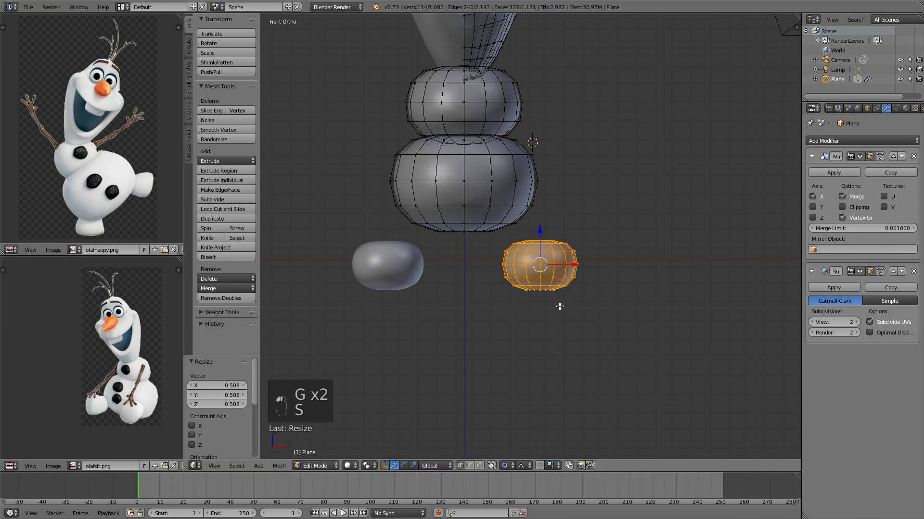
key("s")
left_click(598, 315)
scroll(556, 295, "up", 2)
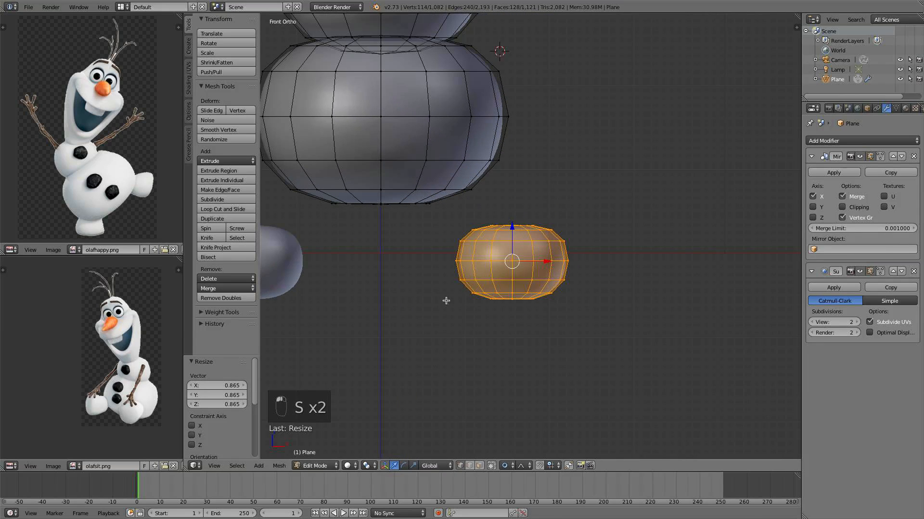
With proportional falloff, move the foot's bottom vertex up 0.222 and its top vertex up 0.228 along Z
right_click(513, 306)
key("g")
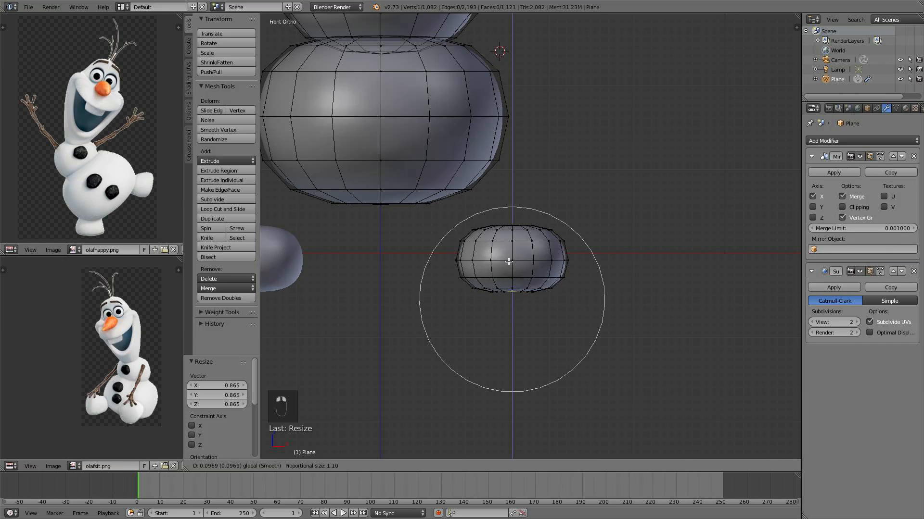
scroll(509, 252, "down", 3)
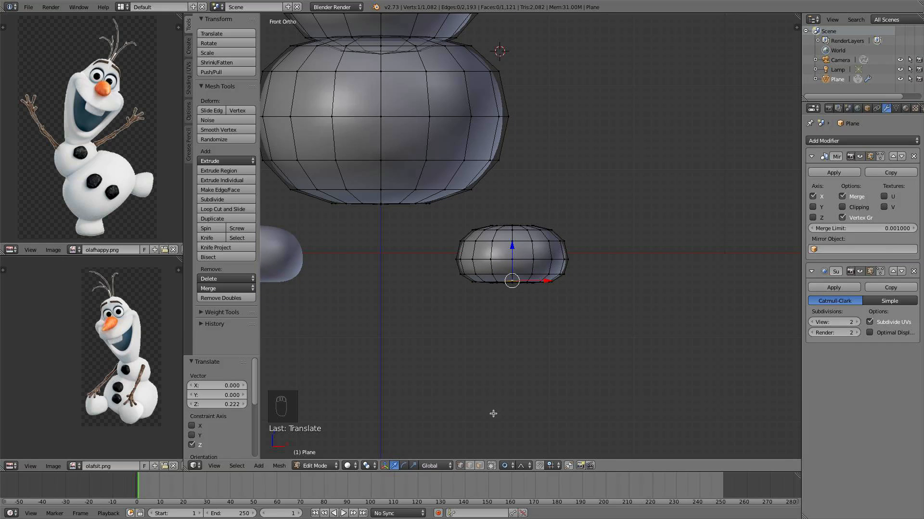
key("g")
key("z")
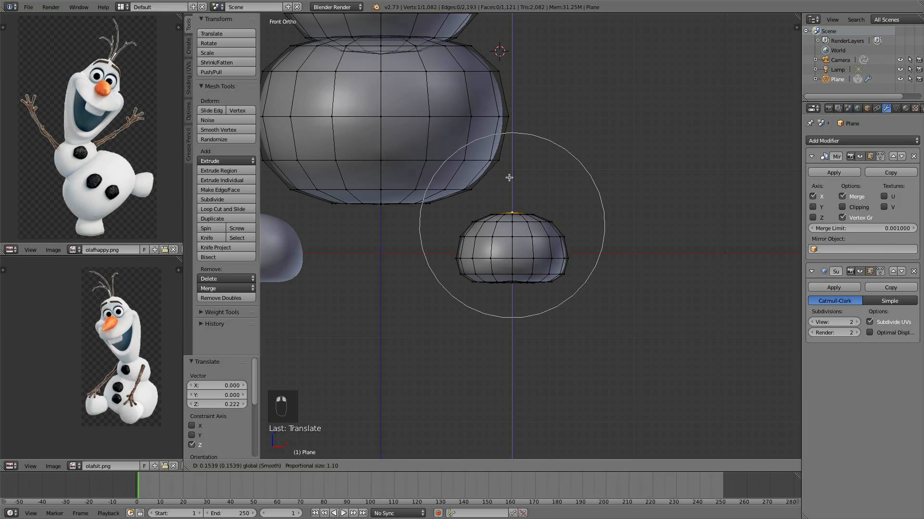
left_click(508, 173)
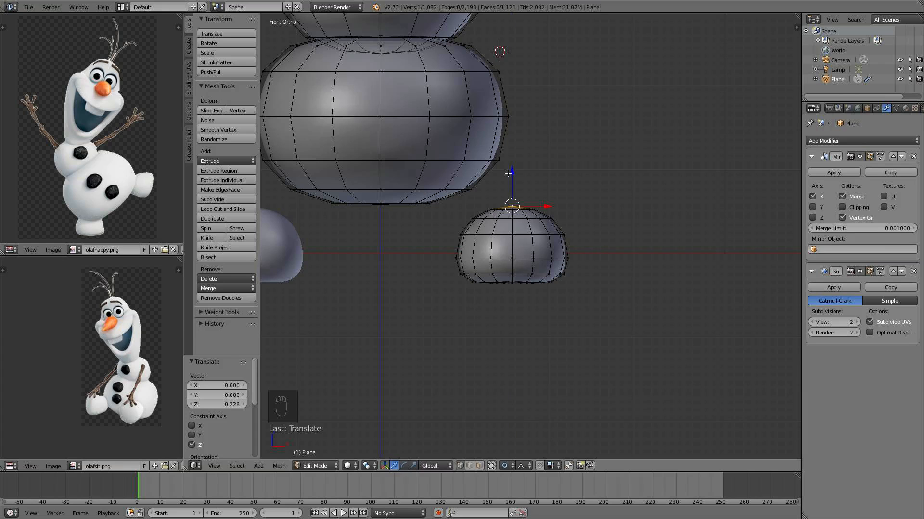
Widen the edge loop near the foot's base by scaling it to about 1.109 with a proportional size of 0.68
key("a")
right_click(525, 274, "alt")
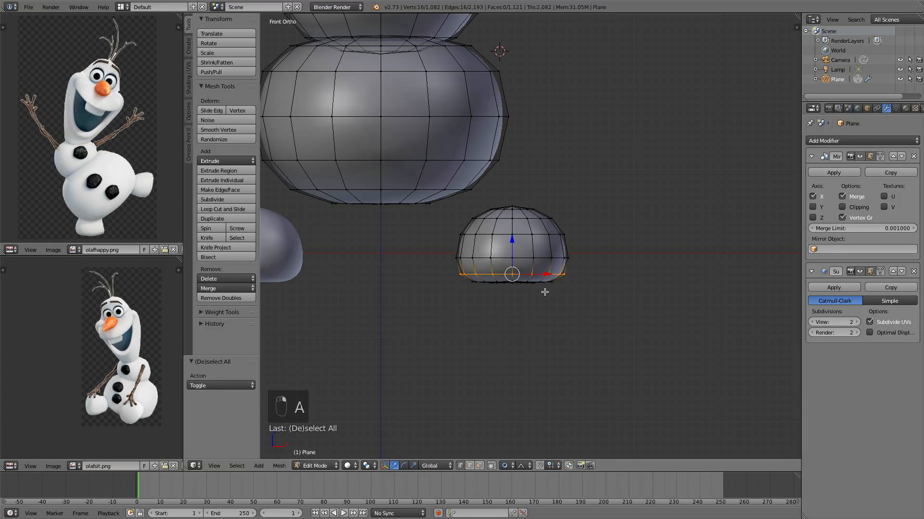
key("s")
scroll(607, 315, "up", 4)
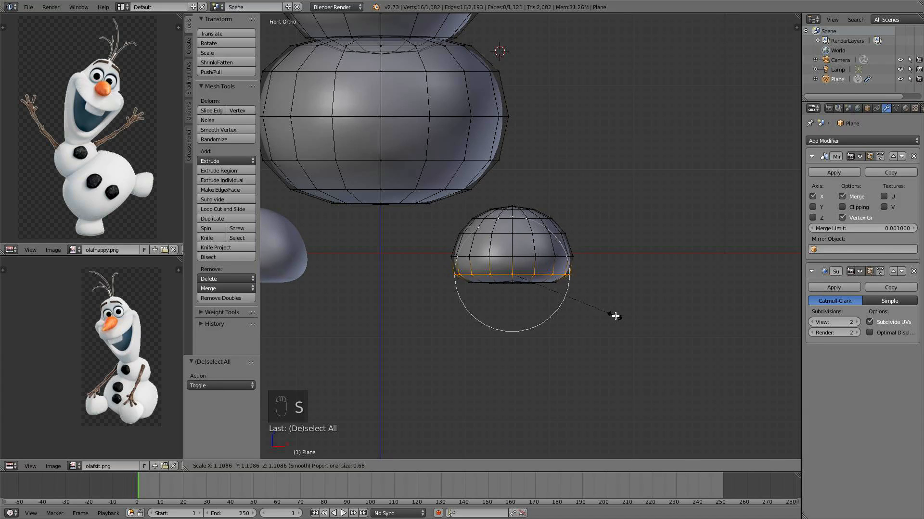
left_click(615, 316)
key("a")
key("Tab")
Move the whole foot by -0.854 on X and 0.181 on Z beneath the lower sphere and shrink it to about three quarters
scroll(615, 315, "down", 2)
key("Tab")
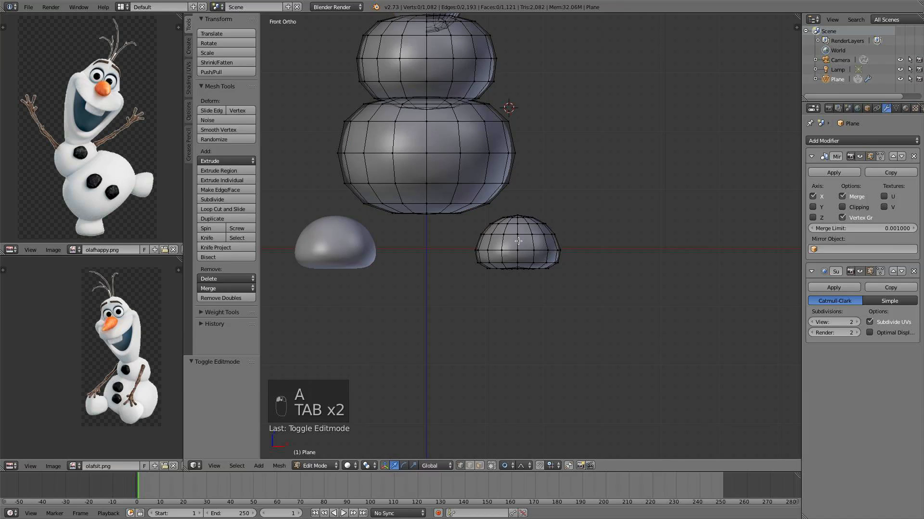
key("l")
key("g")
left_click(529, 250)
key("s")
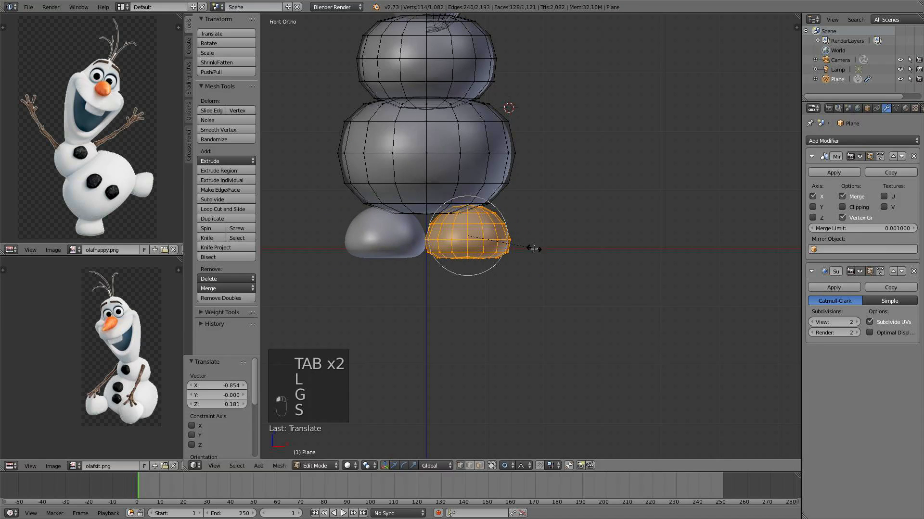
left_click(515, 233)
Fine-position the foot under the lower sphere, ending with a move of 0.071 on X and 0.012 on Z
key("g")
left_click(506, 231)
key("g")
left_click(512, 229)
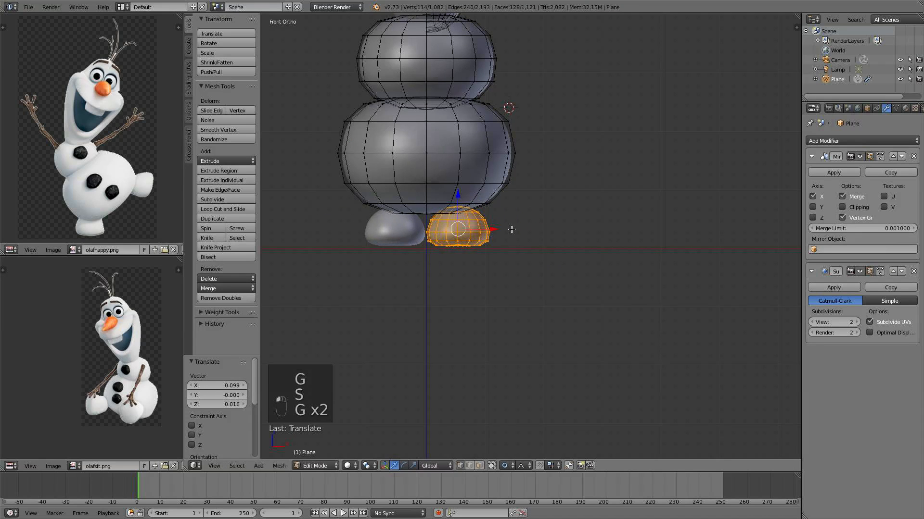
scroll(523, 263, "down", 2)
key("g")
left_click(524, 262)
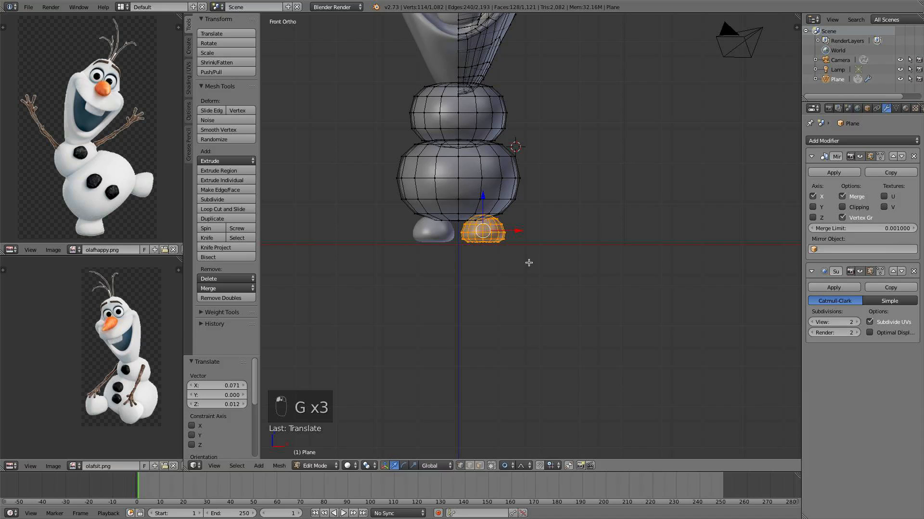
Raise the foot 0.024 units along Z against the lower sphere and enlarge it slightly
key("s")
left_click(528, 260)
key("g")
left_click(528, 259)
scroll(527, 259, "down", 3)
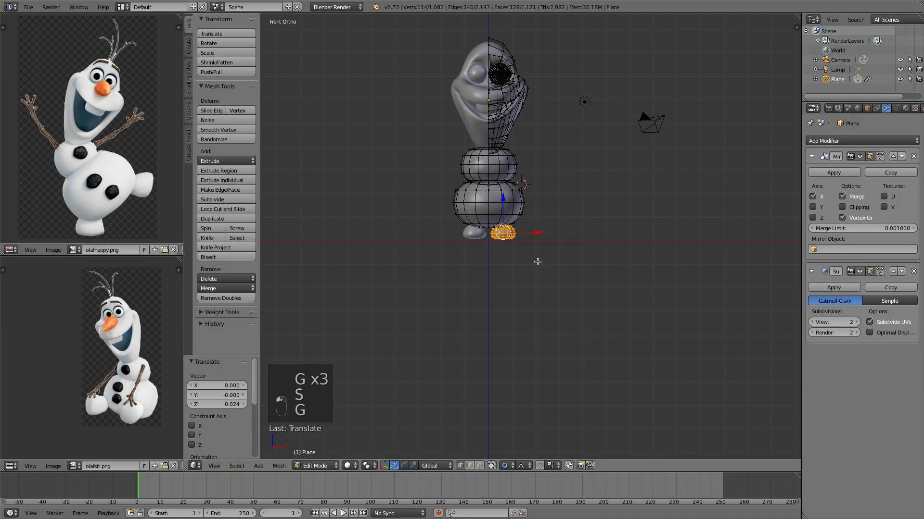
key("s")
left_click(543, 267)
key("a")
key("Tab")
Examine the feet and the whole figure's proportions from several angles against the reference images
middle_click_drag(544, 269, 439, 288)
key("KP_1")
scroll(491, 274, "up", 5)
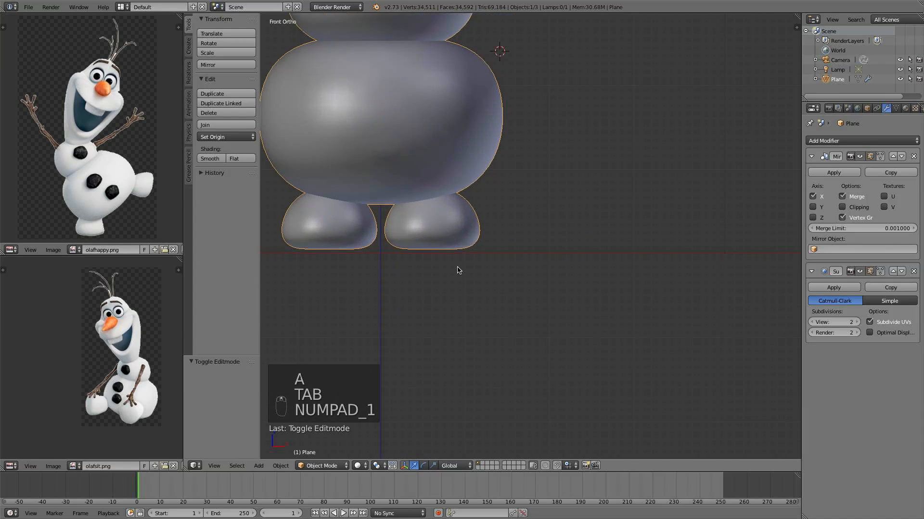
middle_click_drag(465, 257, 474, 320, "shift")
scroll(483, 269, "down", 5)
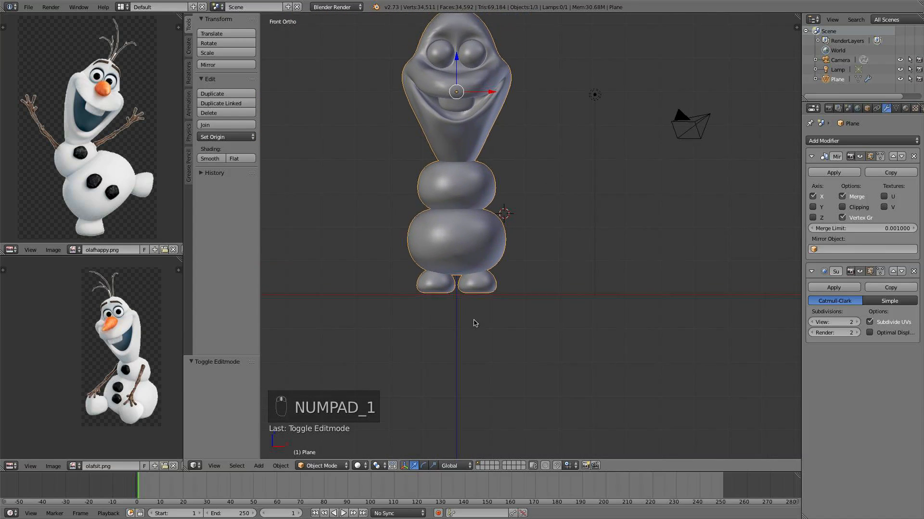
mouse_move(512, 276)
middle_mouse_down("shift")
mouse_move(511, 312)
mouse_move(511, 266)
middle_mouse_up("shift")
scroll(503, 310, "down", 3)
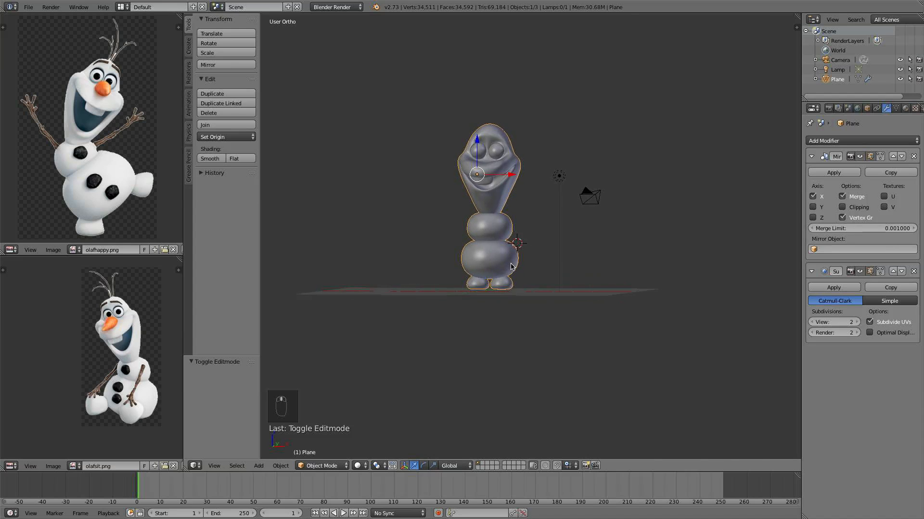
key("KP_1")
scroll(530, 261, "up", 2)
middle_click_drag(489, 225, 439, 299)
key("KP_1")
scroll(529, 267, "up", 3)
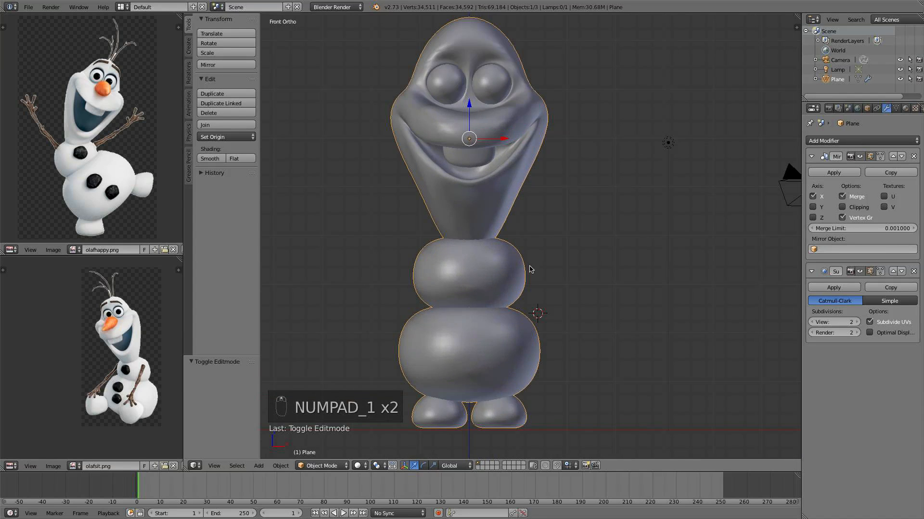
Lower the upper sphere's top edge loop by 0.068 and its lower edge loop by about 0.063 along Z with proportional falloff
key("Tab")
scroll(530, 254, "up", 3)
left_click_drag(422, 212, 423, 246)
scroll(424, 211, "down", 3)
scroll(423, 210, "down", 7)
left_click(444, 267, "alt")
scroll(422, 245, "up", 8)
left_click(447, 333, "alt")
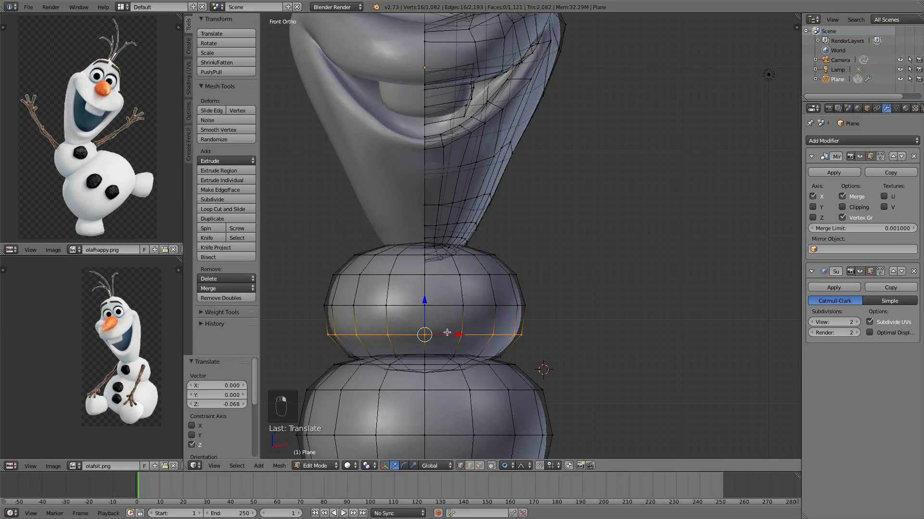
key("a")
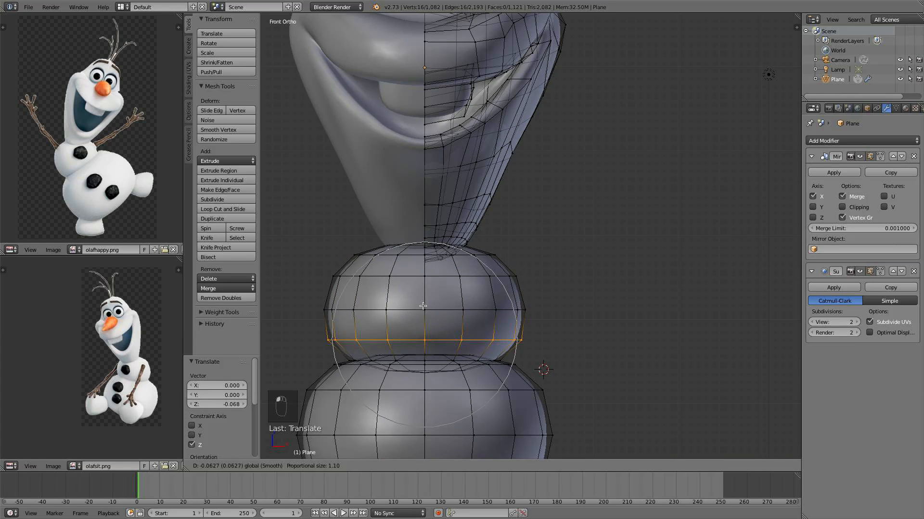
key("Tab")
Move the lower sphere's lower edge loop down 0.140 along Z and its top edge loop slightly down with proportional falloff
scroll(450, 255, "down", 3)
middle_click_drag(449, 256, 450, 248, "shift")
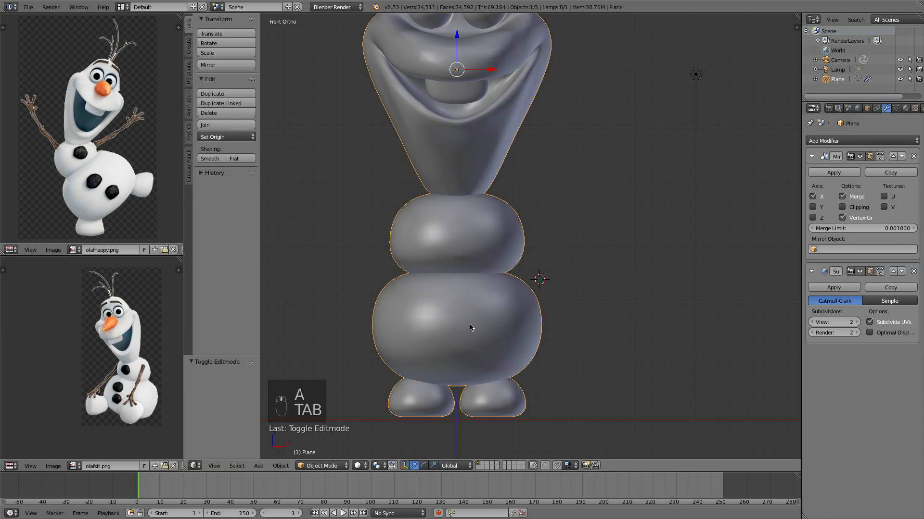
key("Tab")
left_click(461, 355, "alt")
key("g")
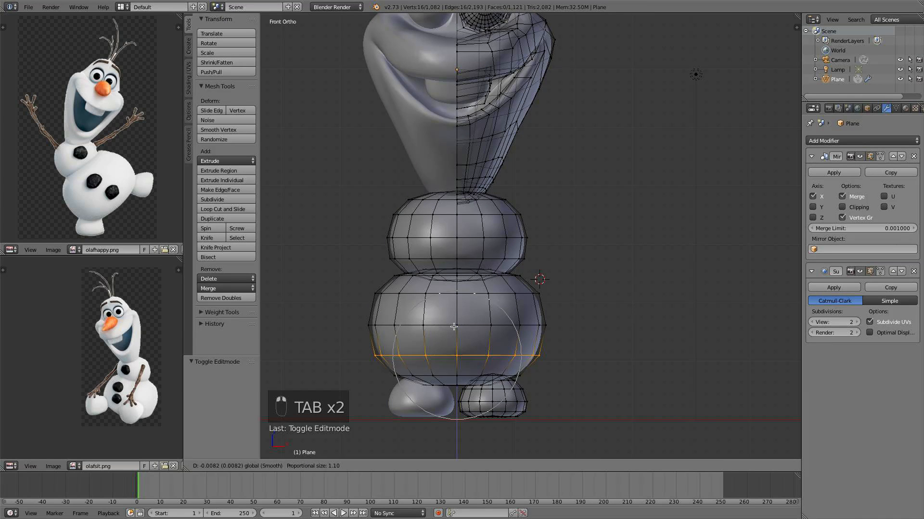
left_click(454, 333)
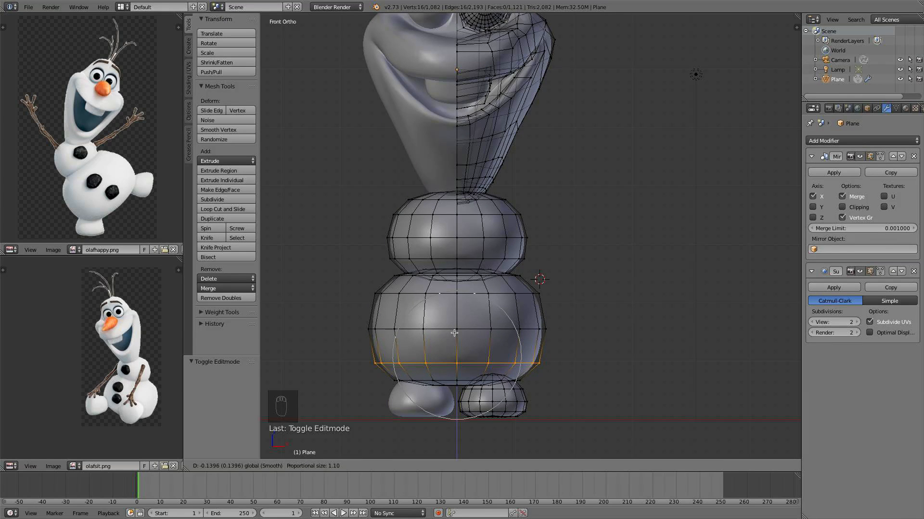
left_click(466, 275, "alt")
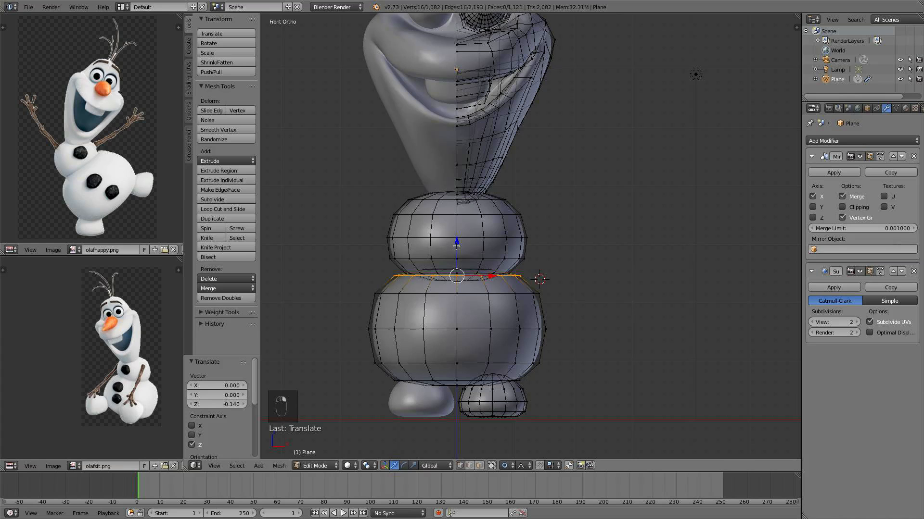
key("a")
key("Tab")
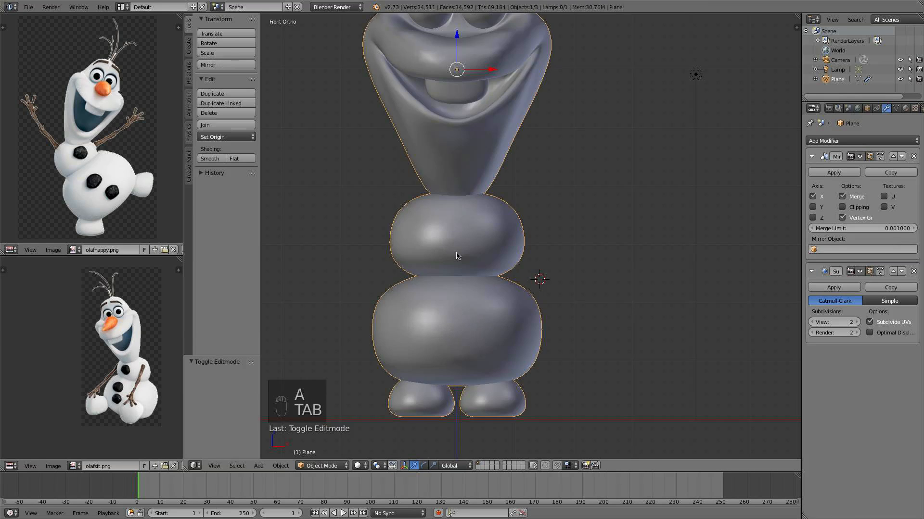
scroll(497, 258, "down", 3)
key("KP_3")
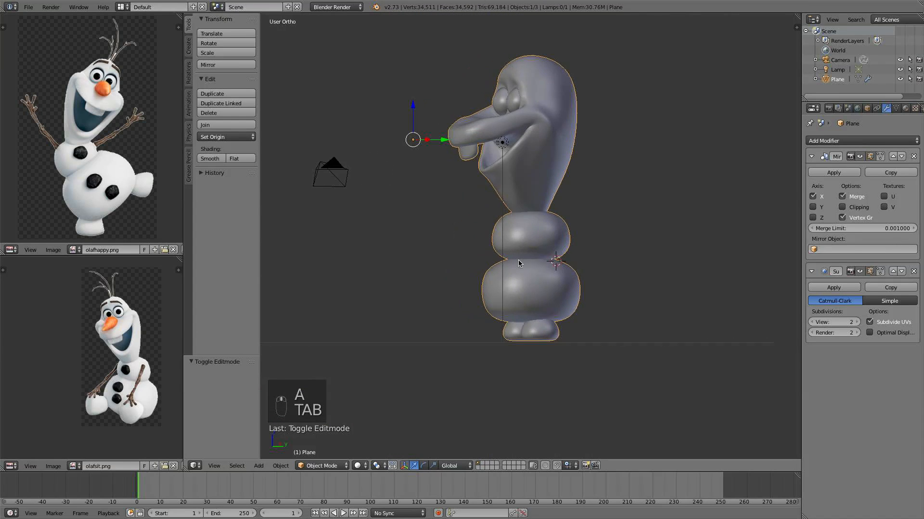
Nudge the two body spheres slightly along the Y axis toward the face side, leaving the foot in place
key("Tab")
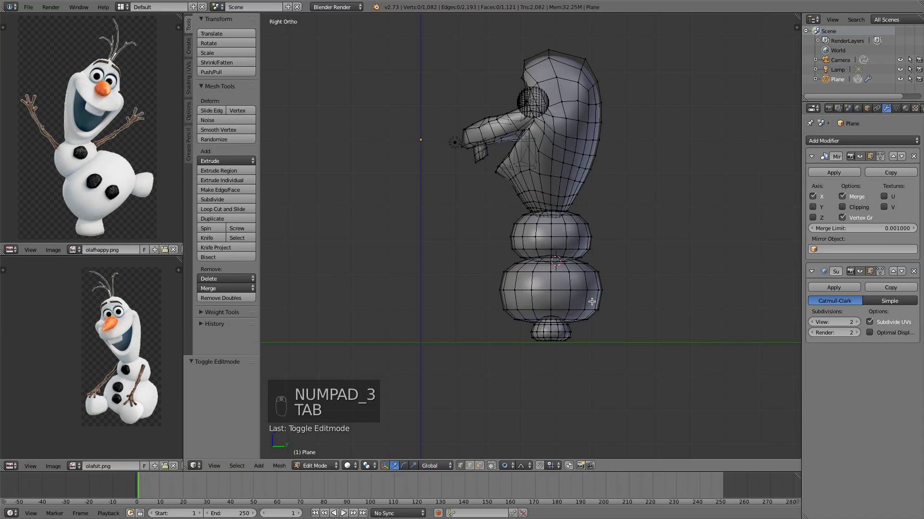
key("l")
key("l")
key("l")
key("a")
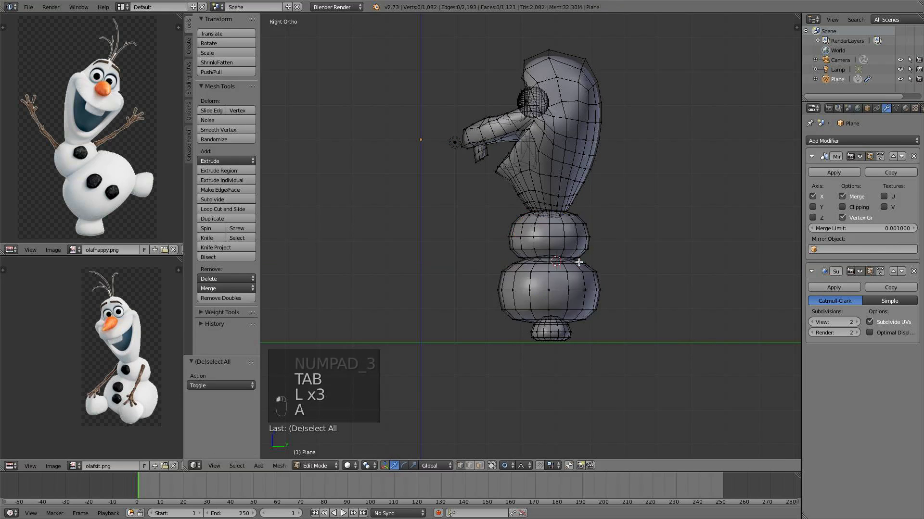
Raise the chin's lowest centre vertex 0.363 along Z with proportional falloff and scale the area to 0.750
key("Tab")
middle_click_drag(596, 264, 658, 261)
key("Tab")
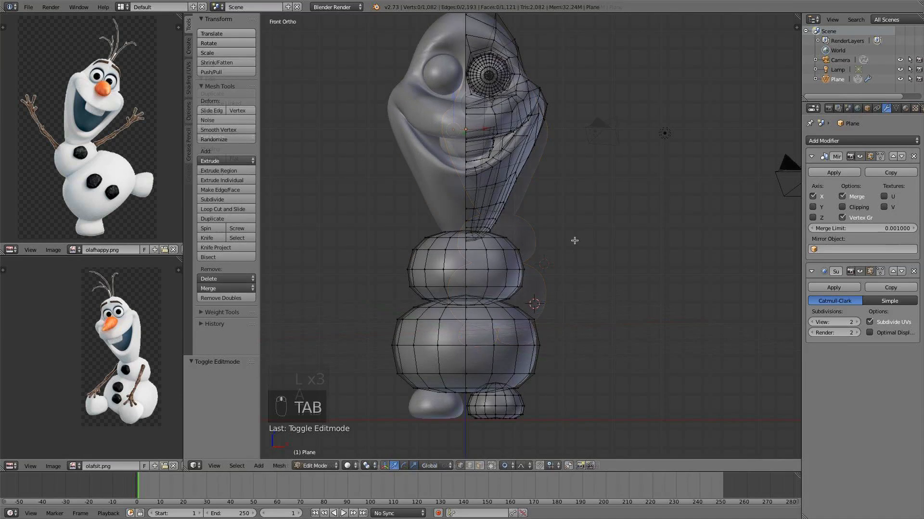
scroll(573, 241, "up", 2)
scroll(468, 252, "up", 3)
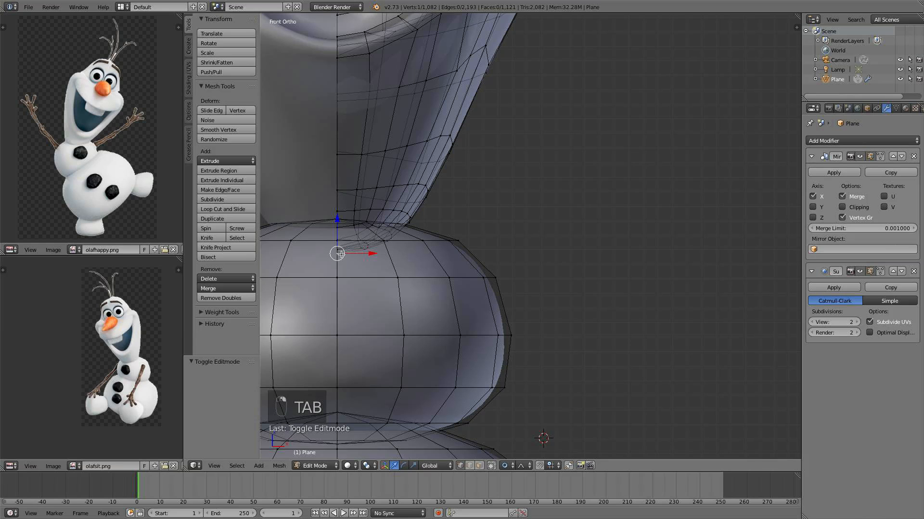
left_click_drag(339, 232, 337, 171)
scroll(336, 173, "down", 1)
scroll(341, 173, "down", 2)
middle_click_drag(427, 182, 436, 233, "shift")
key("s")
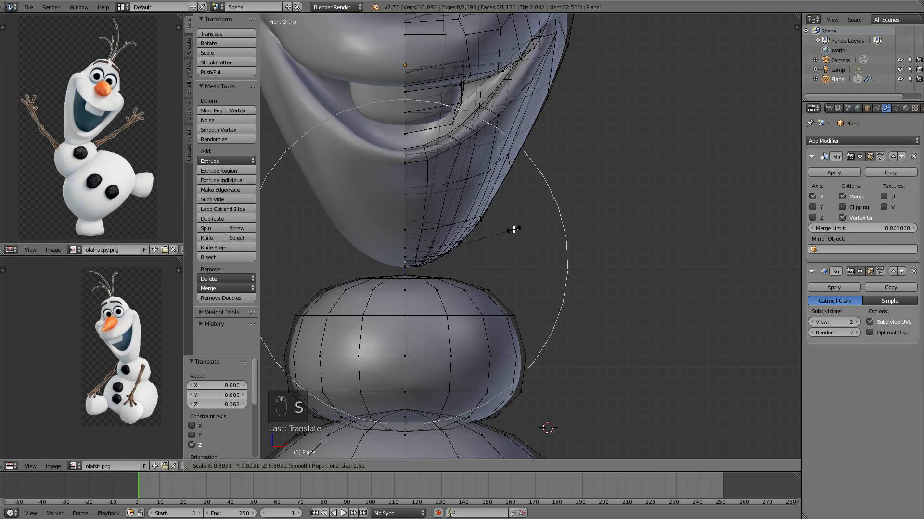
left_click(501, 224)
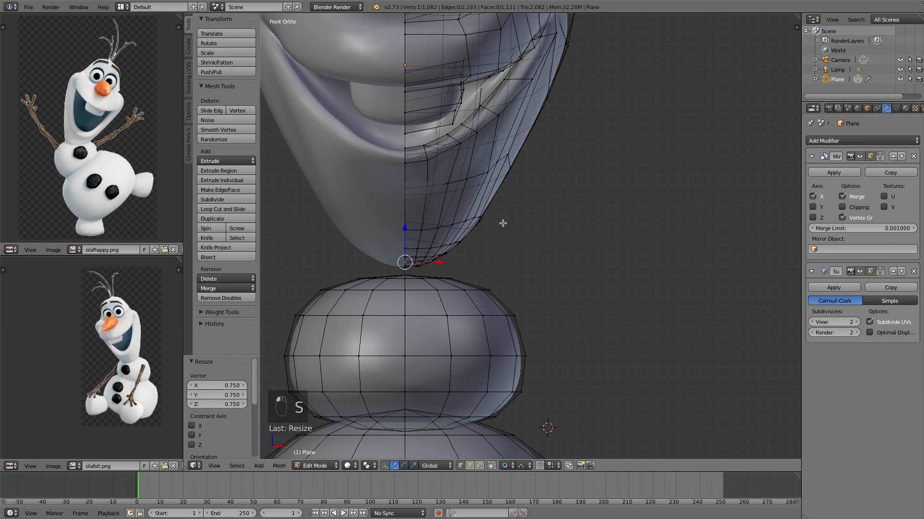
Enable Clipping on the Mirror modifier, then scale the lower chin edge loop to 0.873 and move it -0.062 along X
right_click(459, 222, "alt")
key("s")
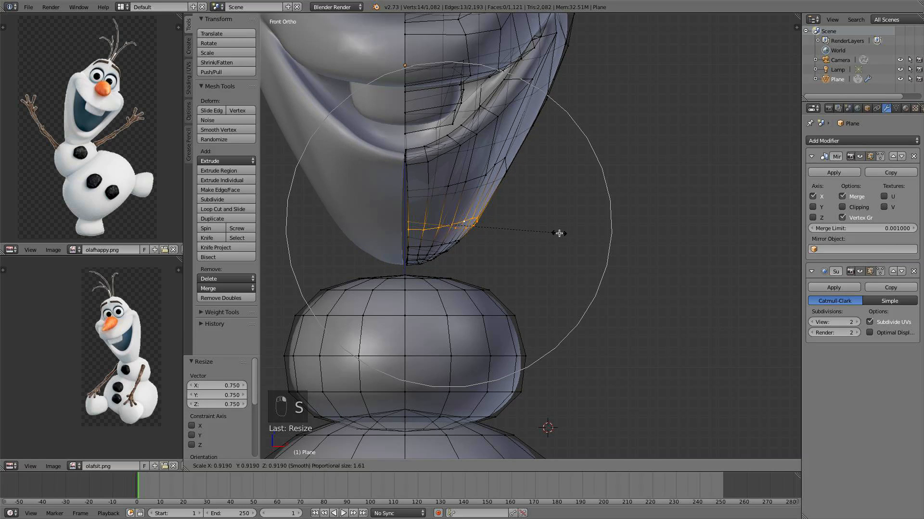
right_click(559, 232)
left_click(842, 208)
key("s")
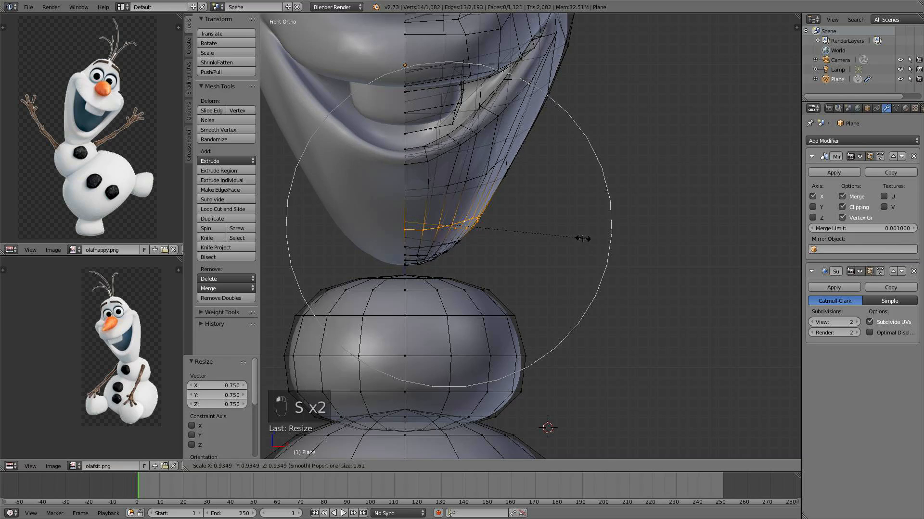
left_click(572, 236)
key("g")
key("x")
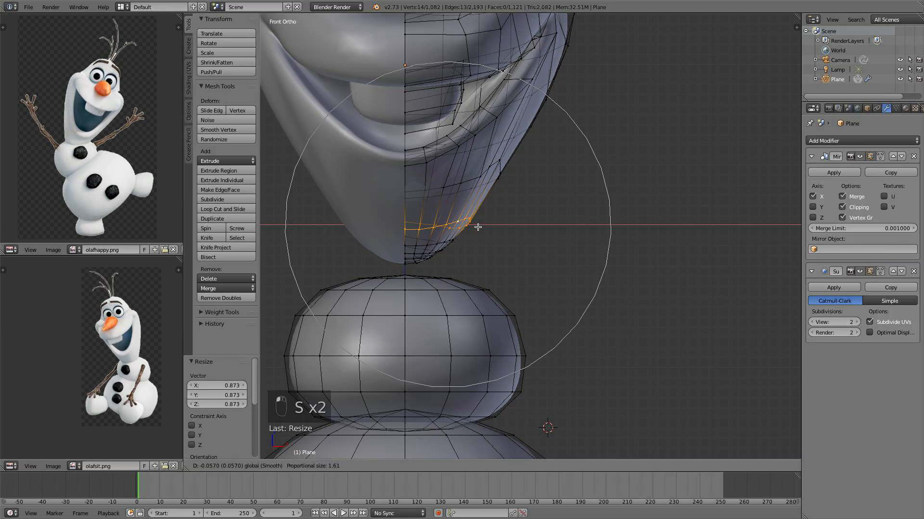
left_click(478, 227)
Scale the edge loop just above the chin's tip to about 1.32 using a proportional size of 0.75
right_click(426, 260, "alt")
right_click(415, 260, "alt")
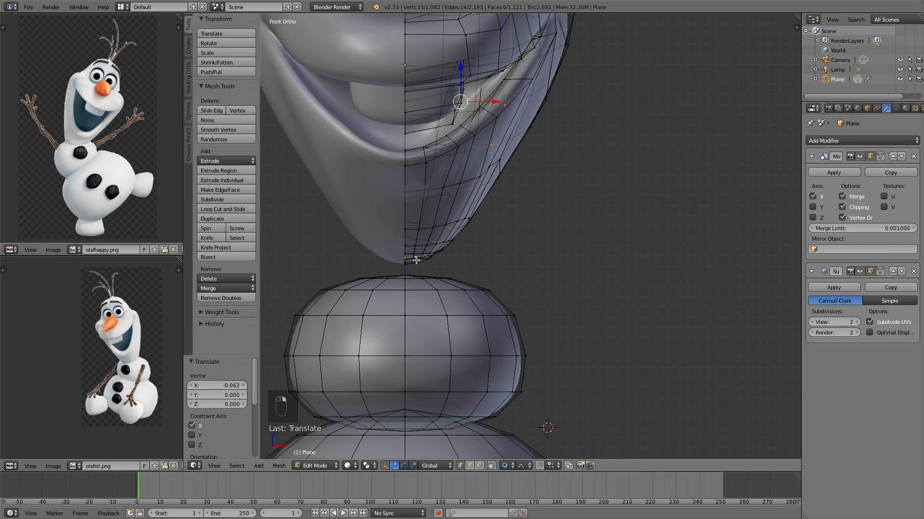
right_click(415, 259, "alt")
right_click(422, 251, "alt")
key("s")
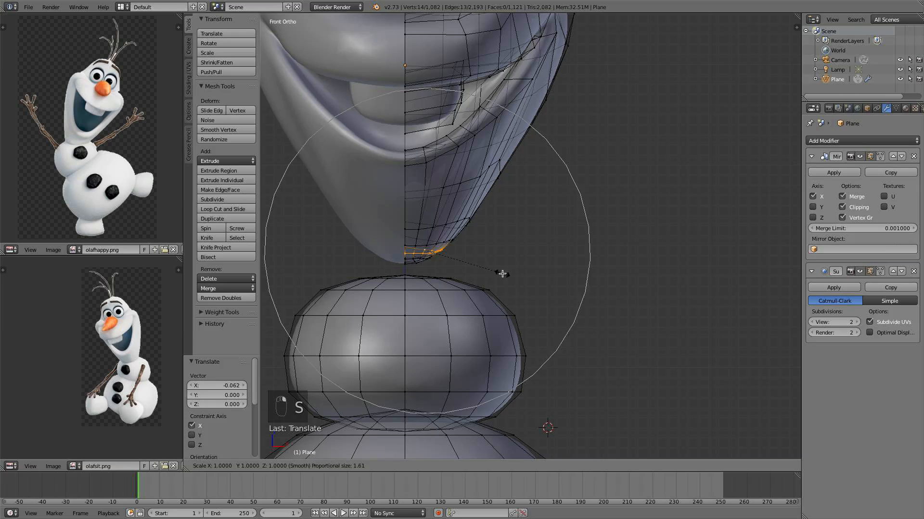
scroll(503, 272, "up", 8)
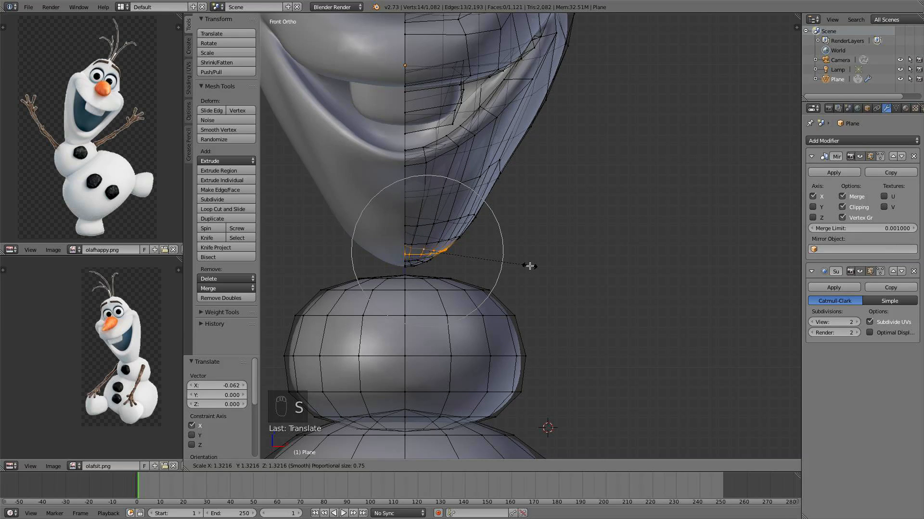
left_click(530, 266)
Check the reshaped chin and its gap above the upper sphere from an angled view
scroll(527, 266, "down", 3)
middle_click_drag(525, 266, 564, 262)
key("a")
key("Tab")
key("Tab")
key("a")
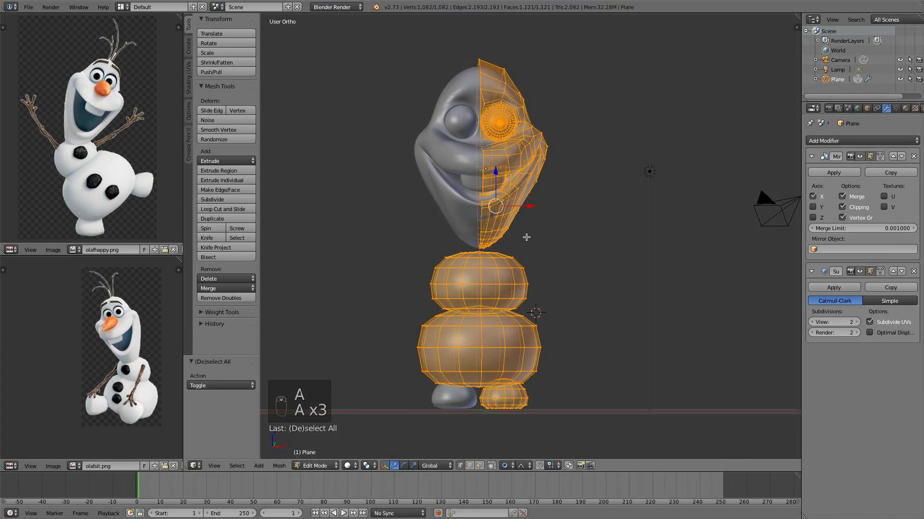
key("a")
Select all linked parts of the head, including the eye, and lower them along Z until the chin meets the upper sphere
key("KP_1")
key("l")
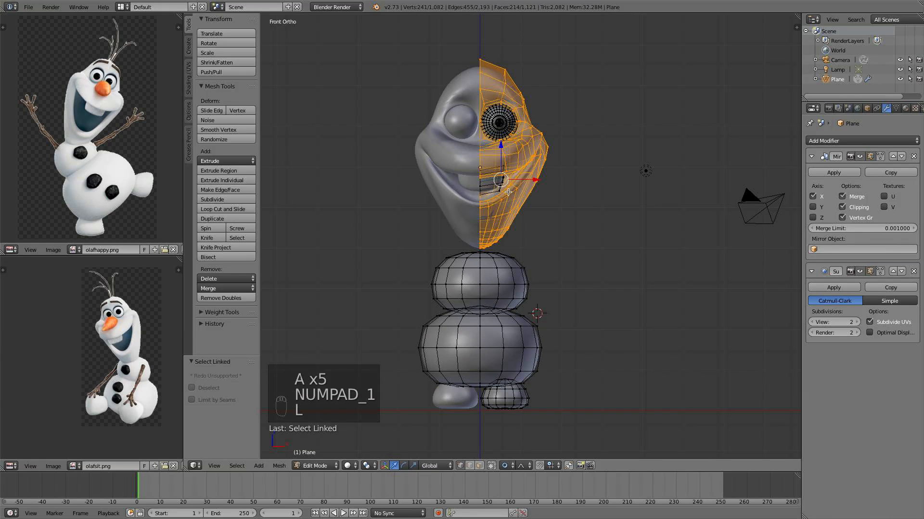
key("l")
key("l")
key("l")
key("l")
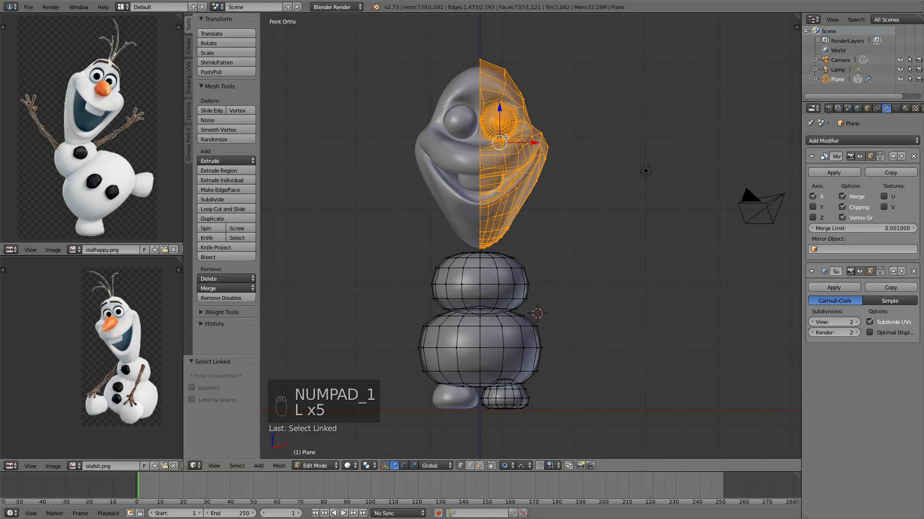
key("g")
key("z")
right_click(492, 125)
key("a")
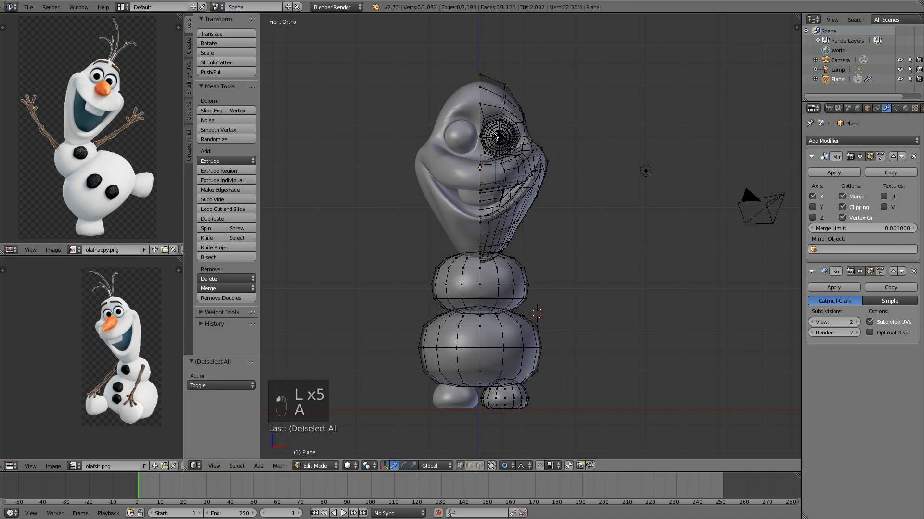
Examine the smooth figure's overall proportions from the front and side against the reference images
key("Tab")
key("a")
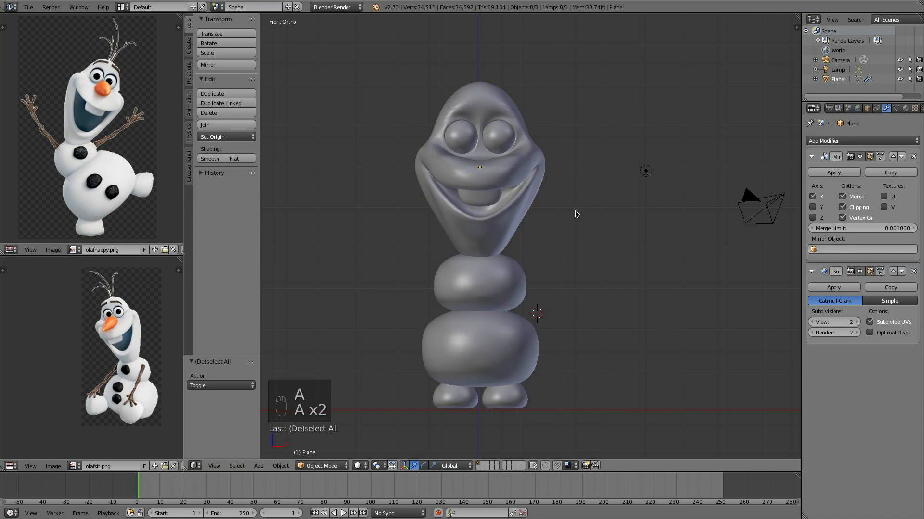
scroll(553, 208, "down", 3)
middle_click_drag(553, 208, 459, 212)
key("KP_3")
key("KP_1")
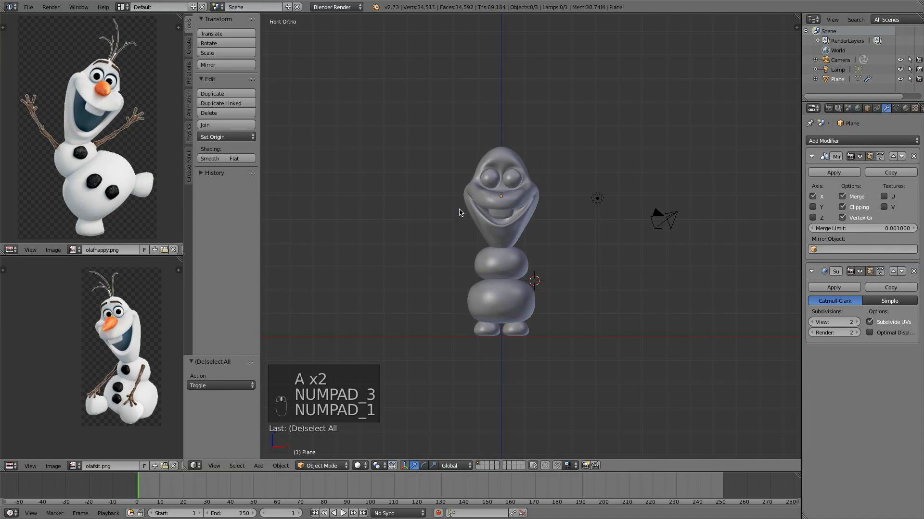
scroll(508, 243, "up", 4)
scroll(553, 229, "down", 3)
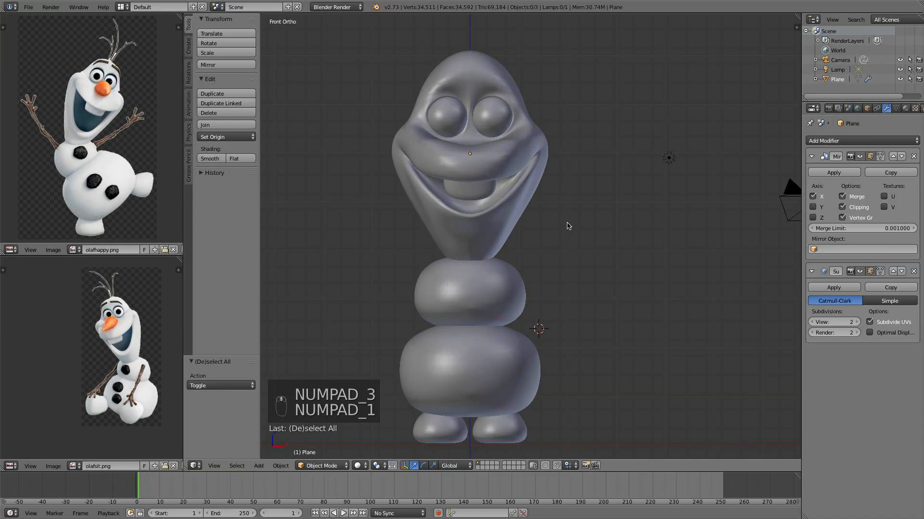
scroll(569, 231, "down", 2)
middle_click_drag(573, 272, 550, 256)
key("KP_1")
scroll(601, 284, "up", 2)
scroll(506, 243, "up", 2)
middle_click_drag(586, 304, 553, 235, "shift")
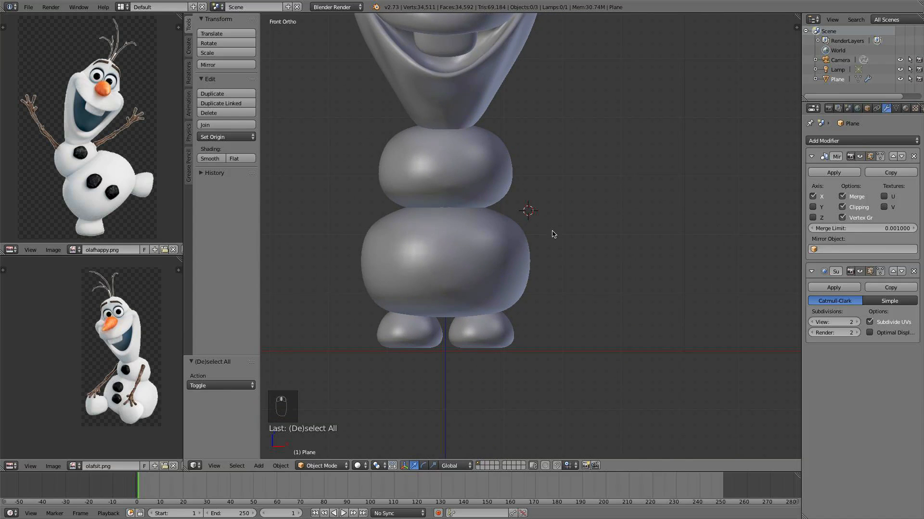
scroll(553, 224, "down", 3)
middle_click_drag(549, 198, 571, 252, "shift")
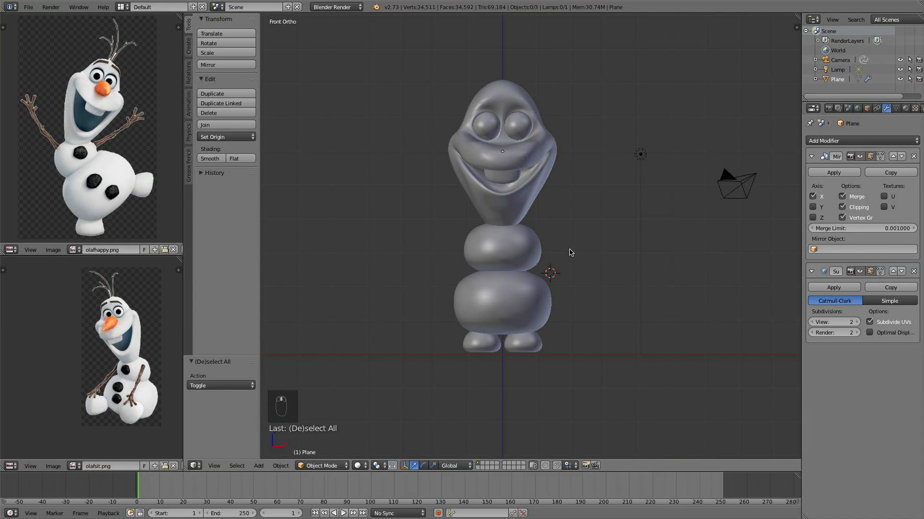
Inspect the head's mesh from the front and side, then the smooth side profile
key("Tab")
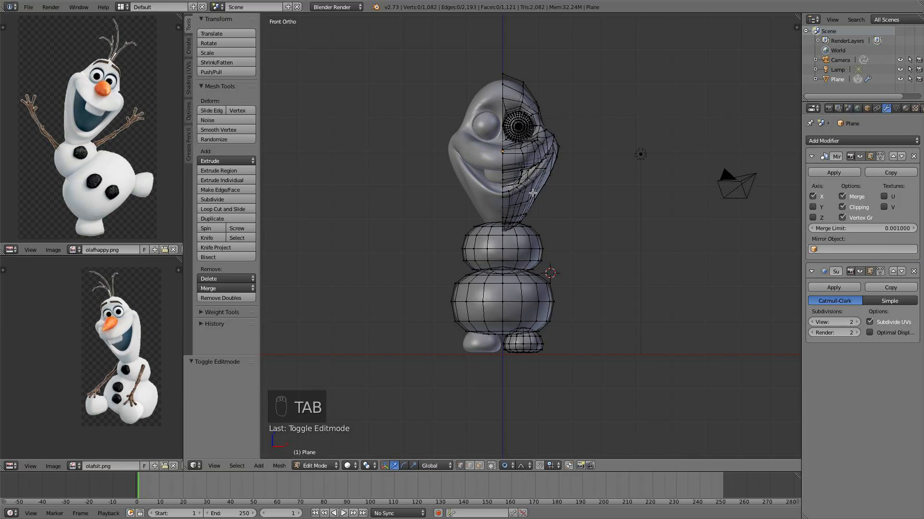
middle_click_drag(533, 193, 548, 250, "shift")
scroll(550, 257, "up", 2)
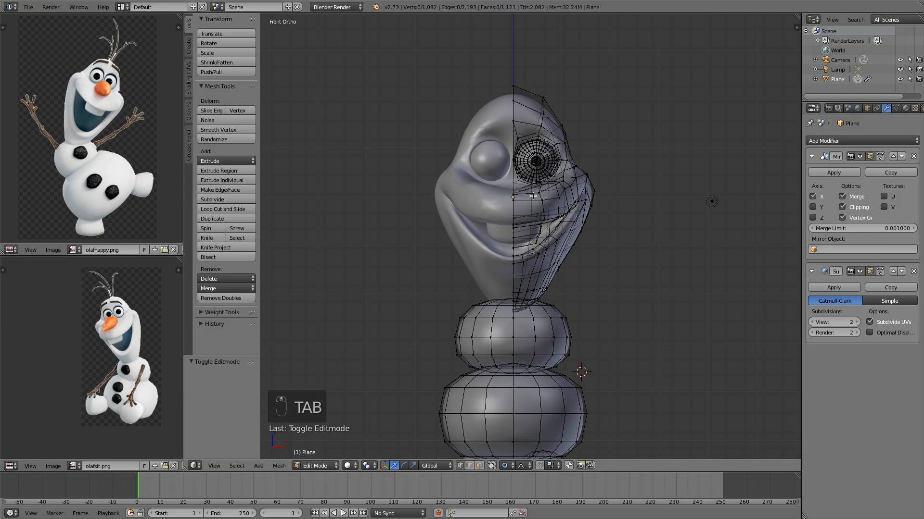
middle_click_drag(533, 196, 509, 225)
key("KP_3")
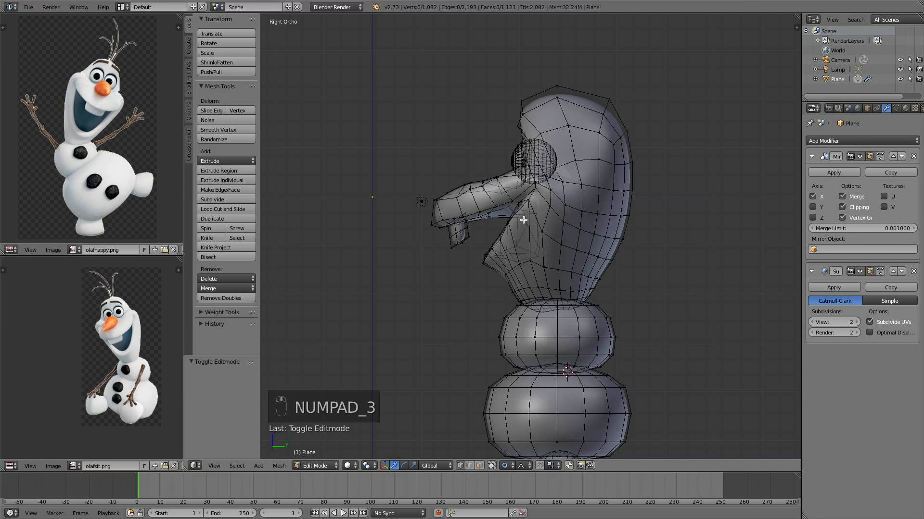
key("a")
key("a")
key("Tab")
middle_click_drag(544, 322, 518, 282, "shift")
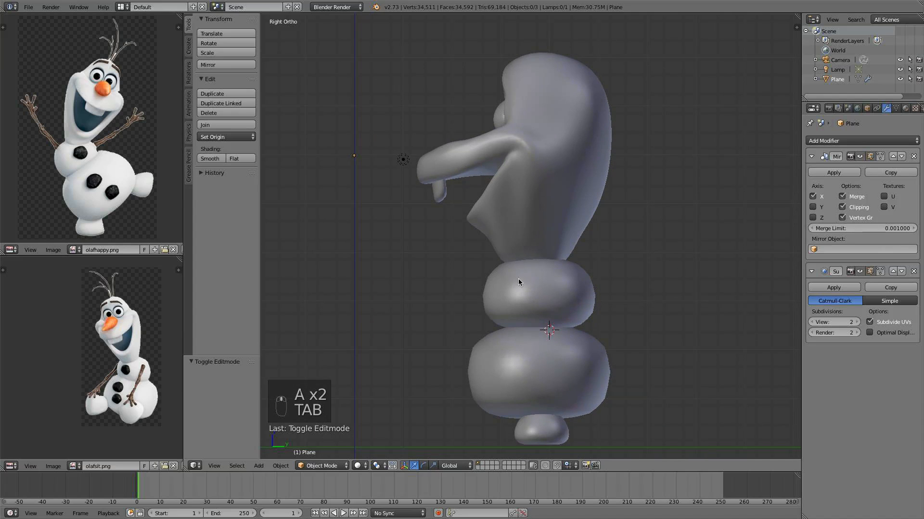
Switch to an empty scene layer to build a new part apart from the figure
left_click(482, 467)
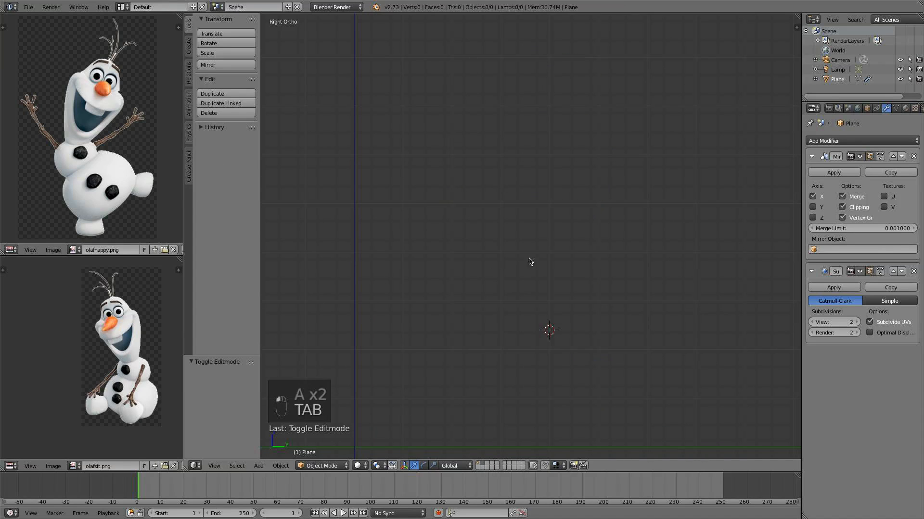
scroll(529, 262, "down", 2)
middle_click_drag(486, 277, 555, 216, "shift")
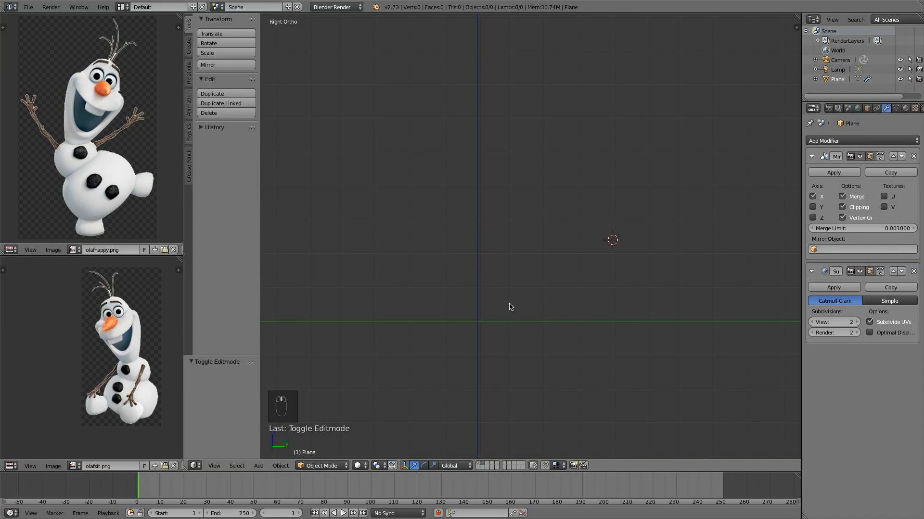
scroll(532, 291, "up", 1)
middle_click_drag(559, 295, 553, 268, "shift")
Snap the 3D cursor to the world centre
key("shift+a")
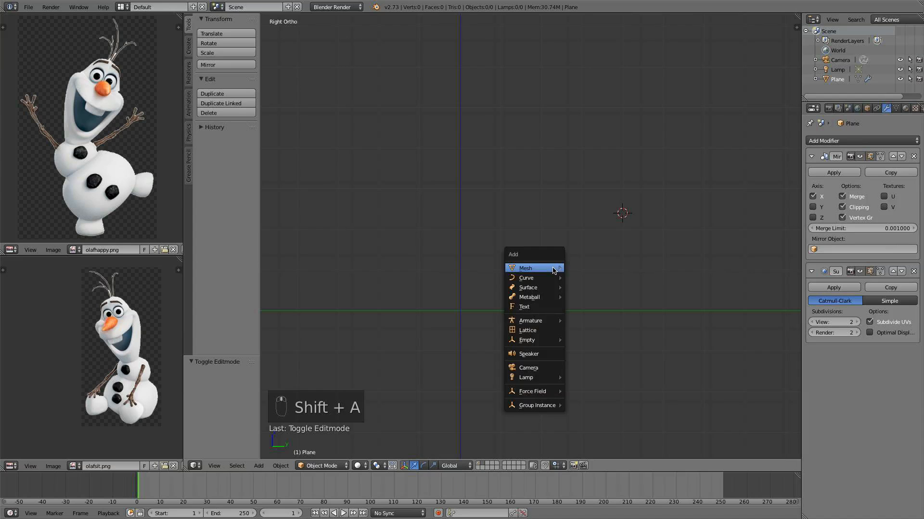
key("shift+s")
key("shift+s")
left_click(452, 237)
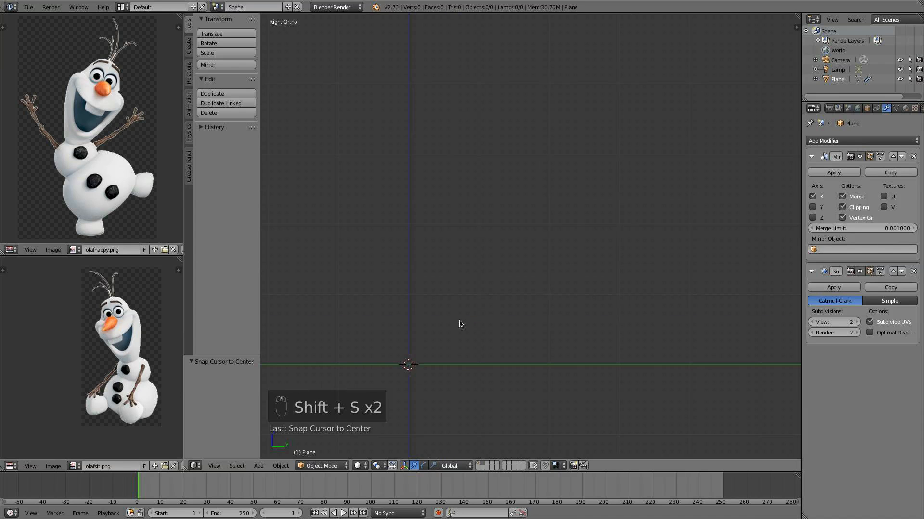
Add a mesh circle with 12 vertices and a radius of 1.000 at the world centre
middle_click_drag(458, 323, 561, 264)
key("KP_1")
scroll(559, 266, "up", 1)
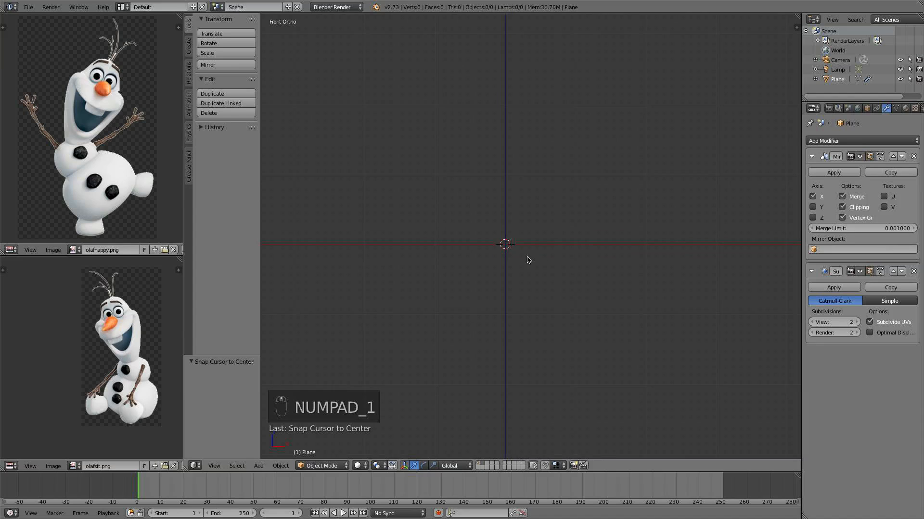
key("shift+a")
mouse_move(503, 250)
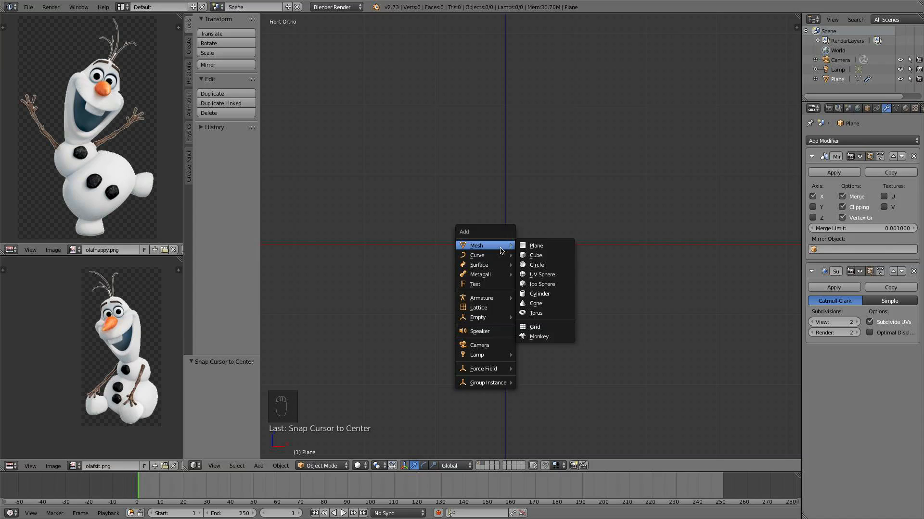
left_click(563, 265)
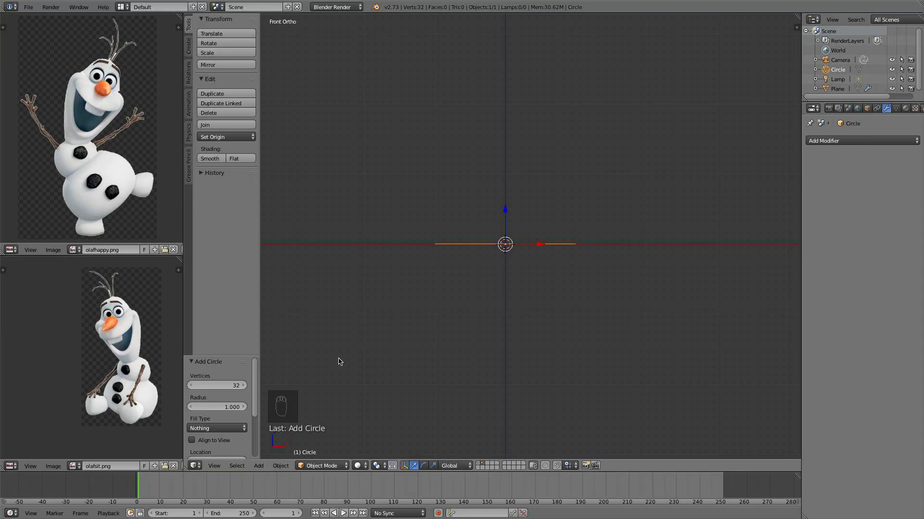
left_click(219, 381)
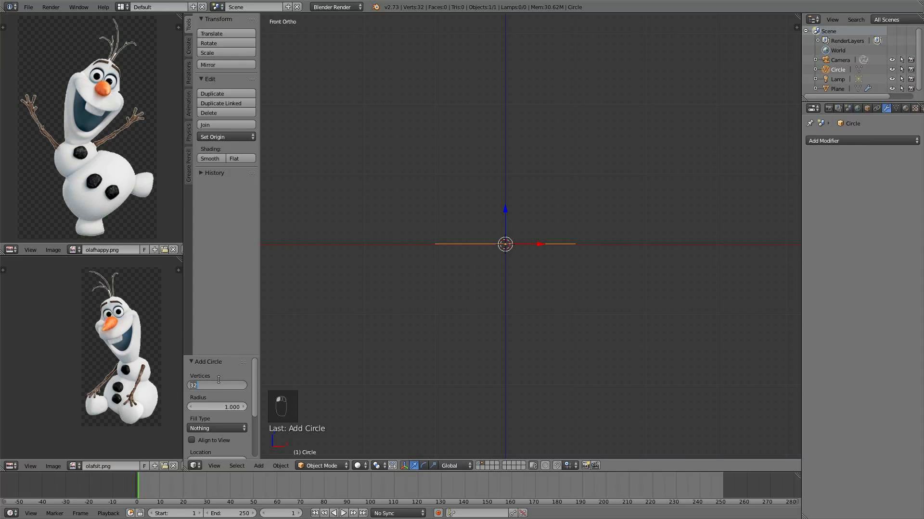
type("12")
key("Return")
mouse_move(514, 211)
middle_mouse_down()
mouse_move(520, 200)
mouse_move(517, 219)
middle_mouse_up()
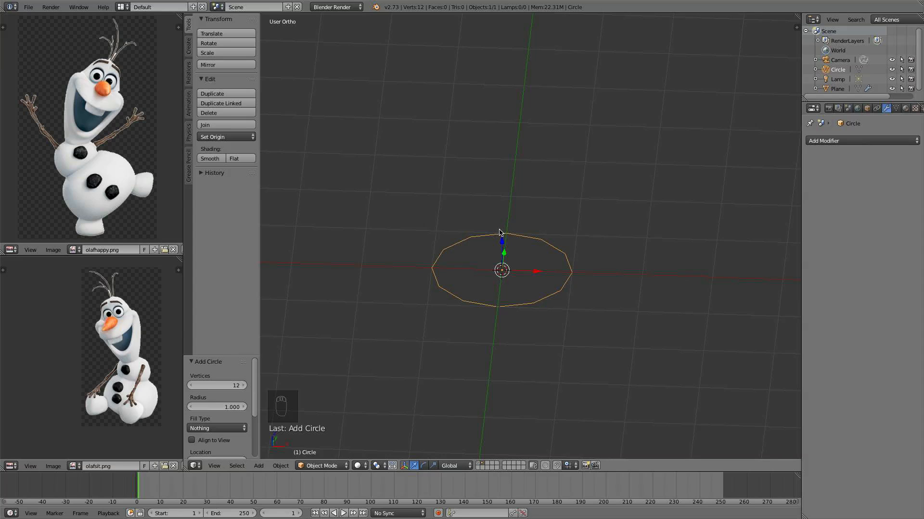
key("KP_1")
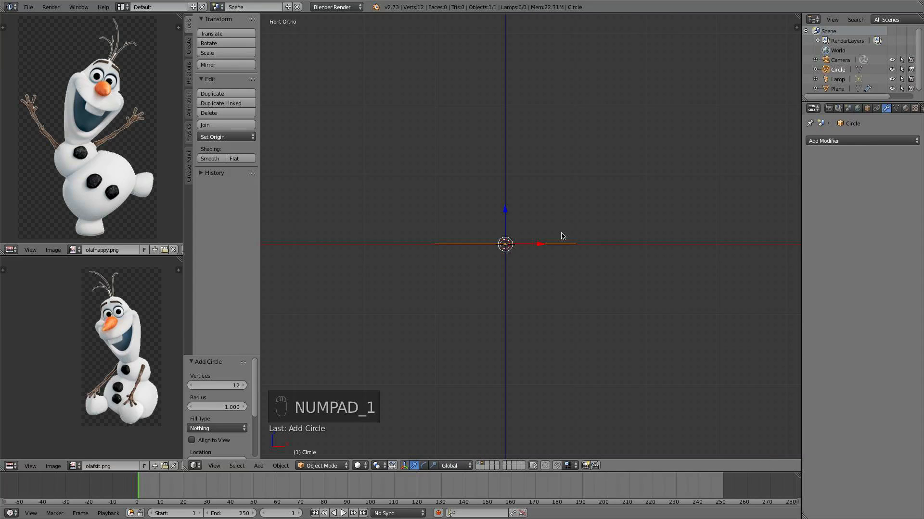
Rotate the circle 90° in front view and move it about 2.26 units along positive X
type("r90")
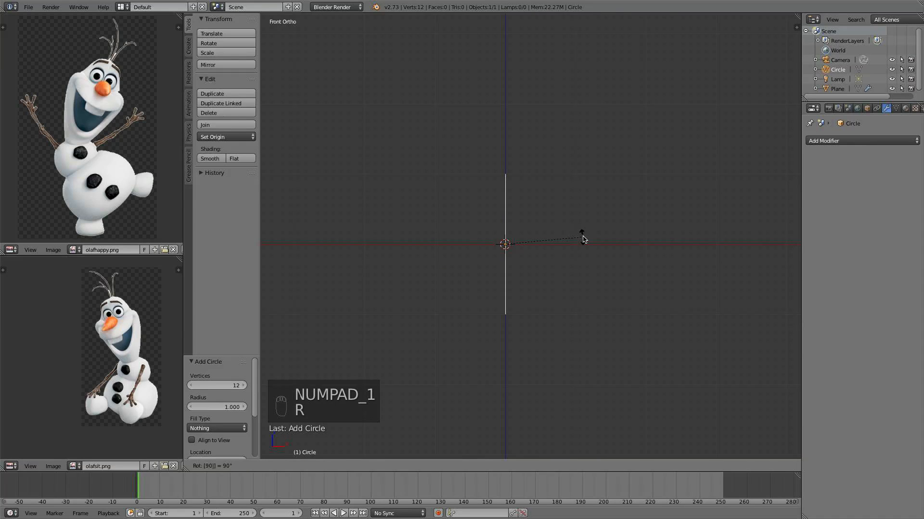
left_click(582, 240)
key("g")
key("x")
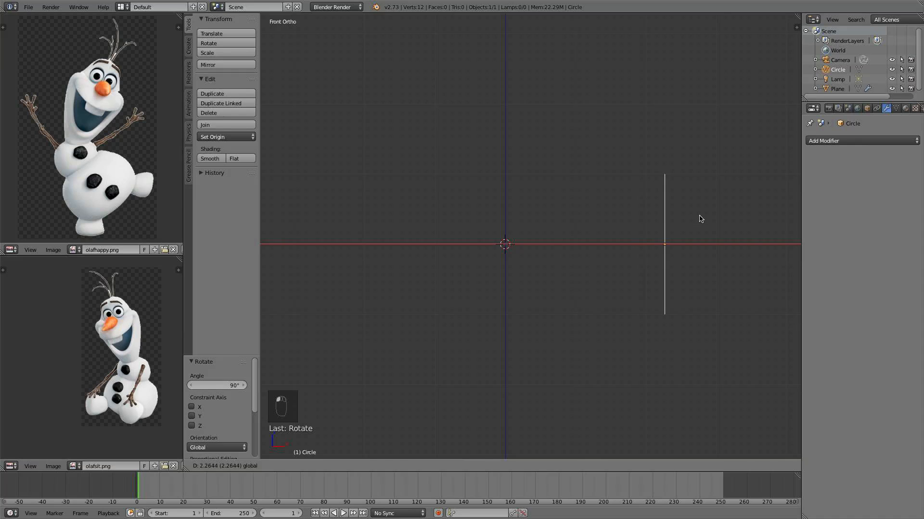
left_click(701, 219)
Extrude the circle's edge ring in place and turn off proportional editing
scroll(682, 219, "down", 3)
key("Tab")
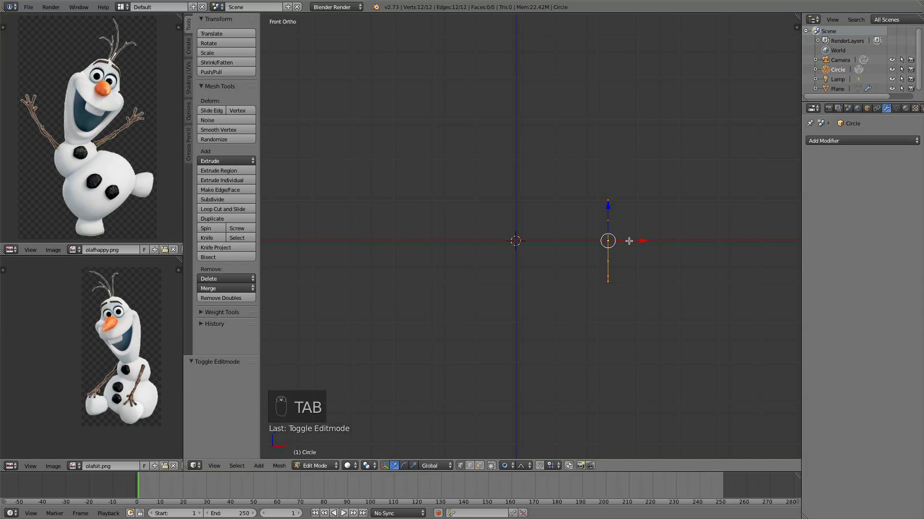
key("e")
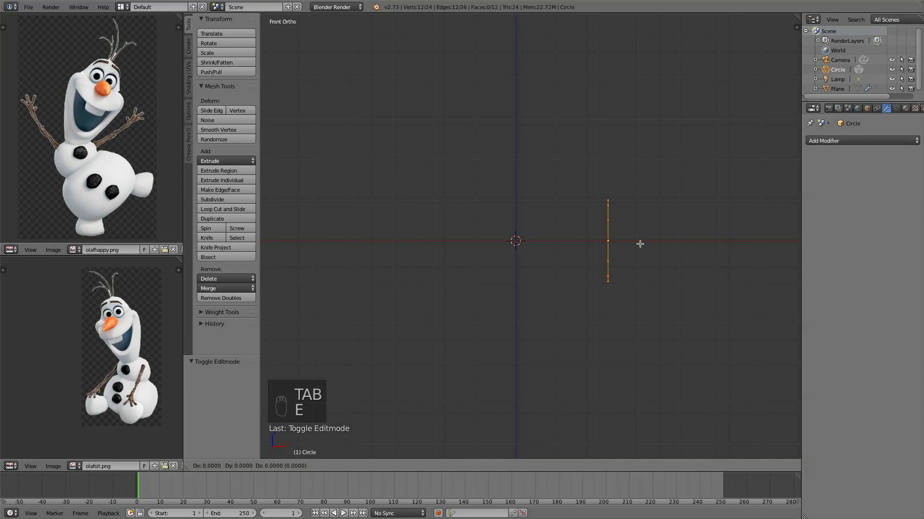
right_click(591, 241)
key("o")
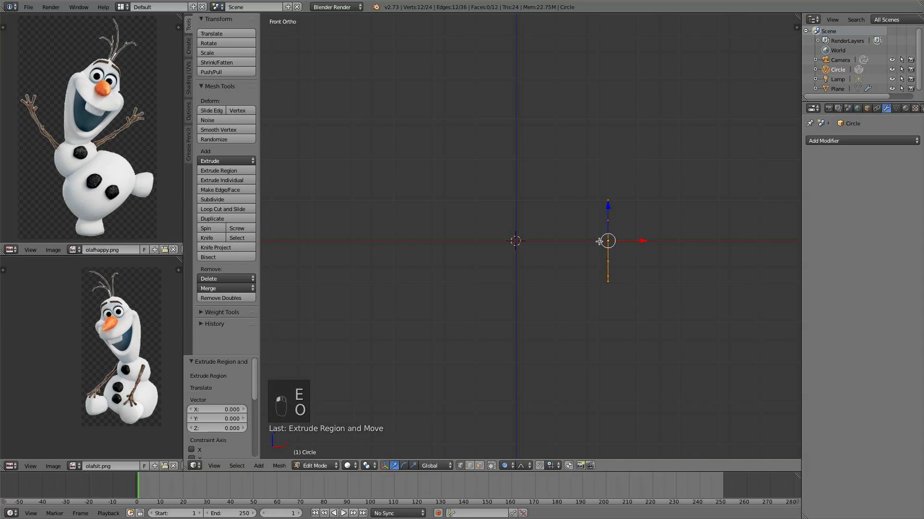
left_click_drag(641, 239, 517, 240)
right_click(517, 240)
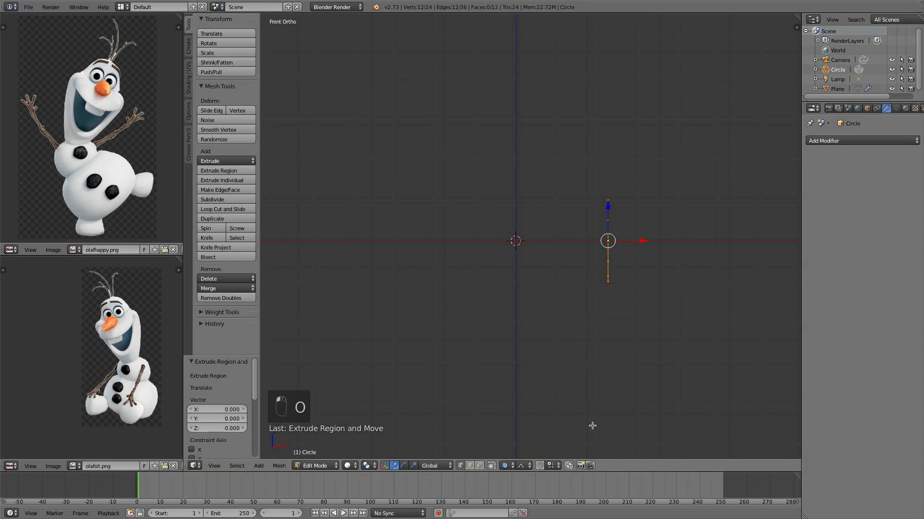
key("o")
key("o")
key("o")
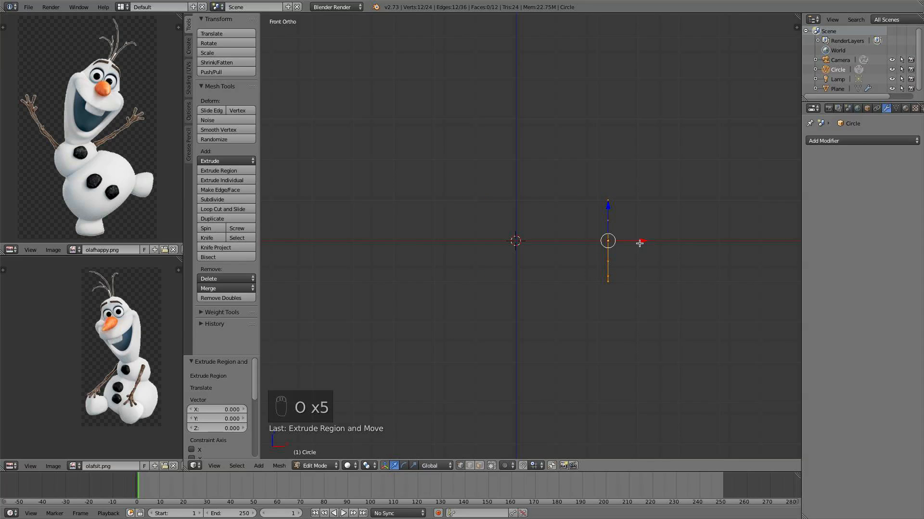
Move the extruded ring about 5.686 units along negative X and scale it to about 0.55
left_click_drag(640, 244, 408, 252)
key("s")
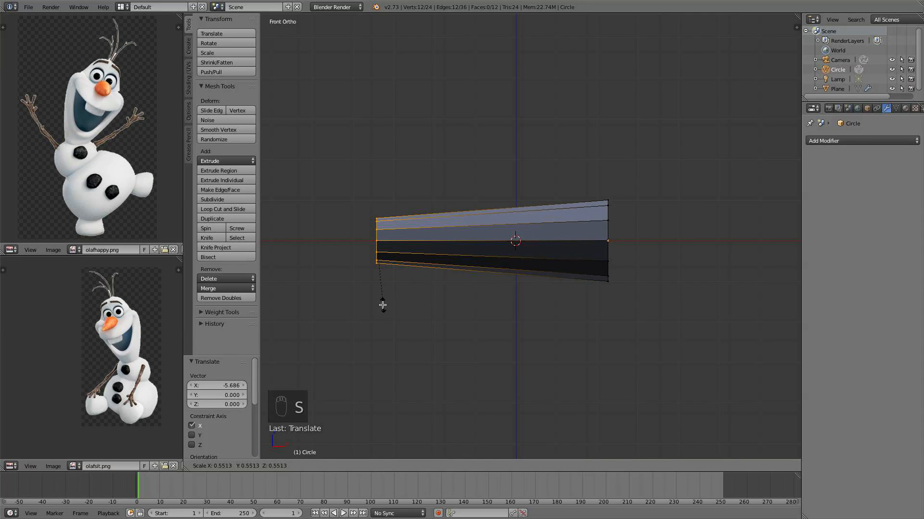
left_click(380, 305)
Add two evenly spaced loop cuts around the tapered tube
key("a")
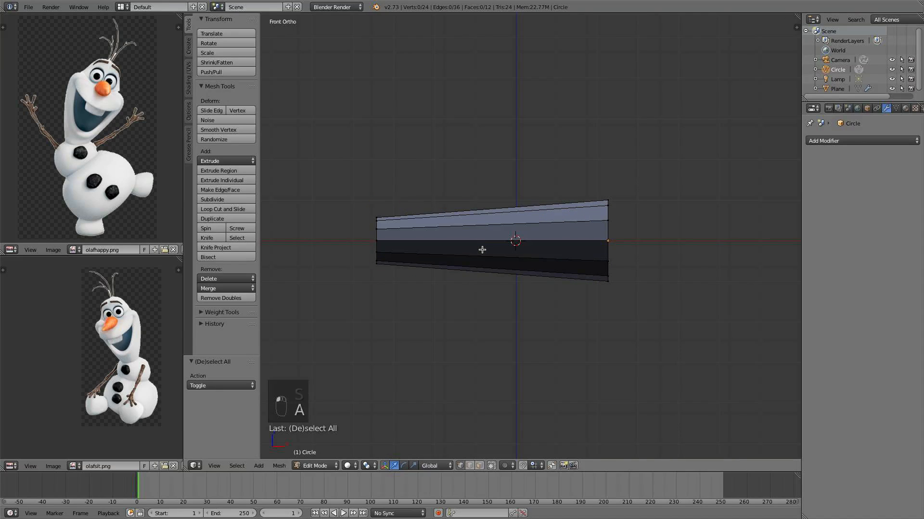
key("ctrl+r")
scroll(481, 249, "up", 1)
left_click(481, 250)
right_click(481, 250)
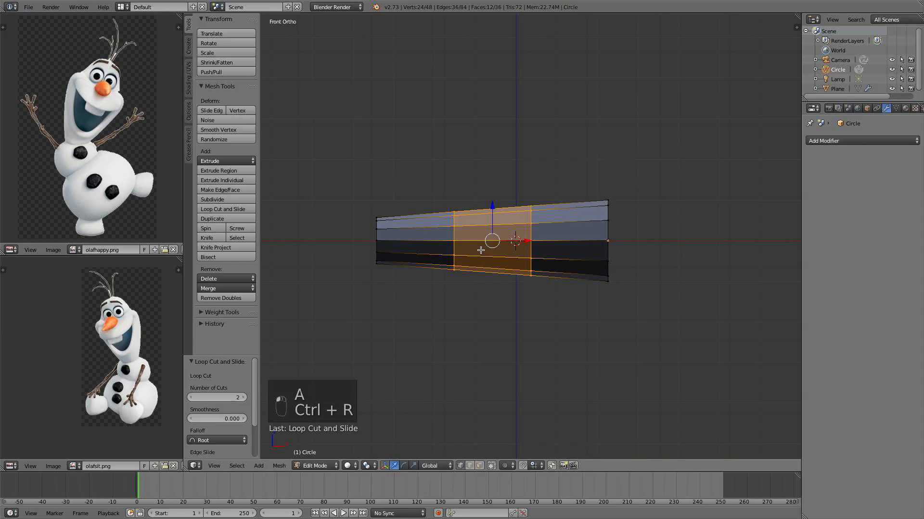
Raise the loop nearer the narrow end by about 0.083 and scale the other new loop to about 1.104
right_click(453, 247, "alt")
left_click_drag(454, 205, 454, 202)
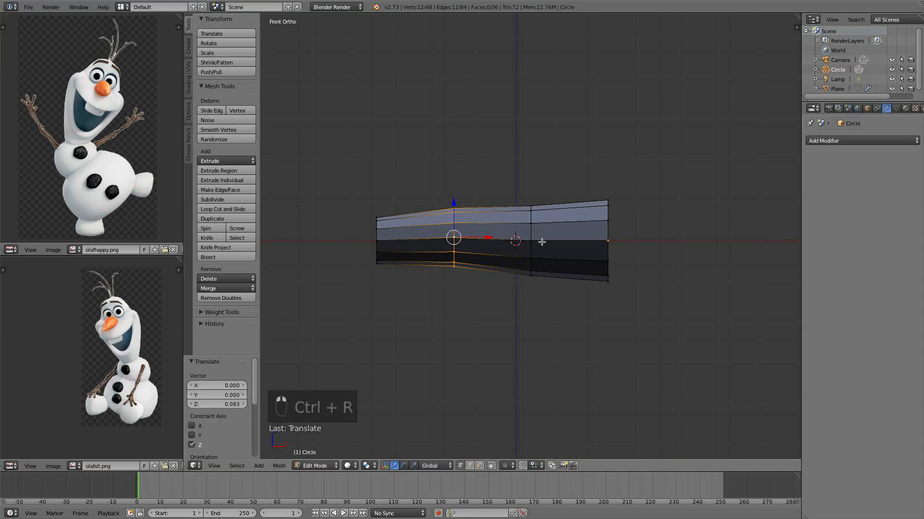
right_click(532, 235, "alt")
key("s")
left_click(561, 353)
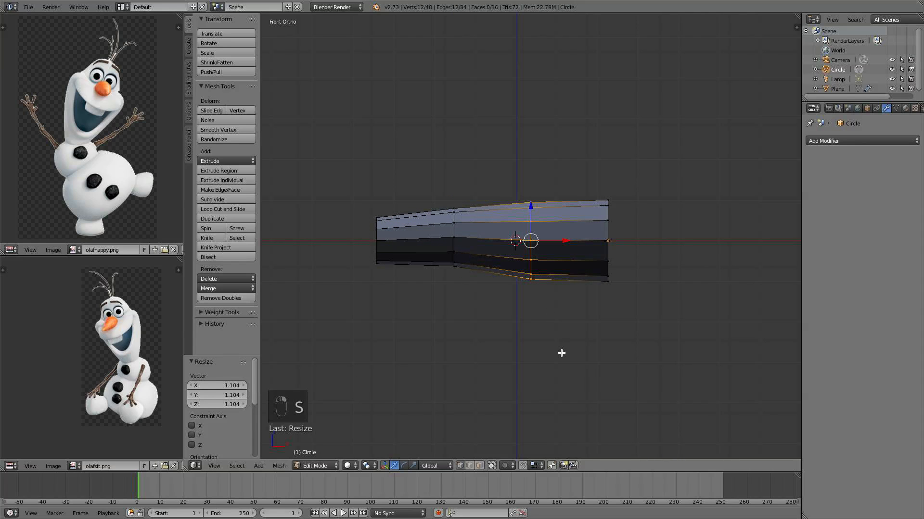
Apply smooth shading to the tapered tube object
key("a")
key("a")
key("a")
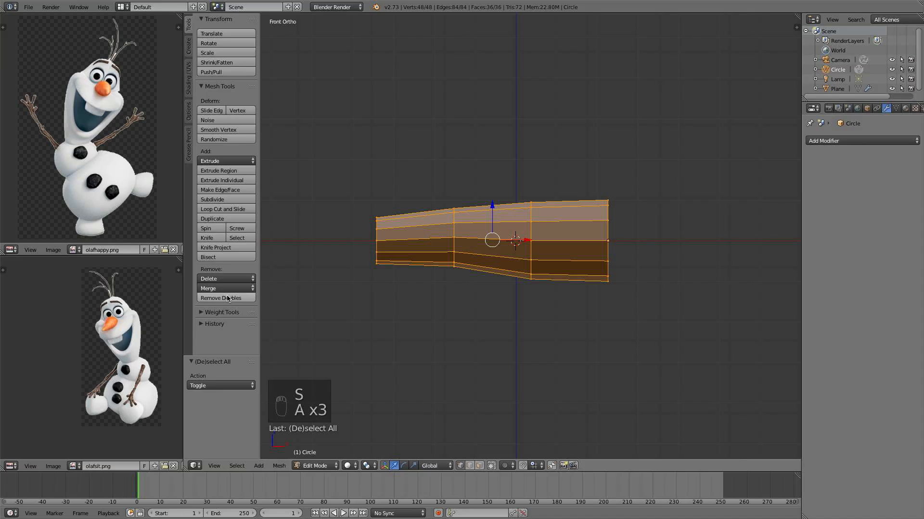
key("Tab")
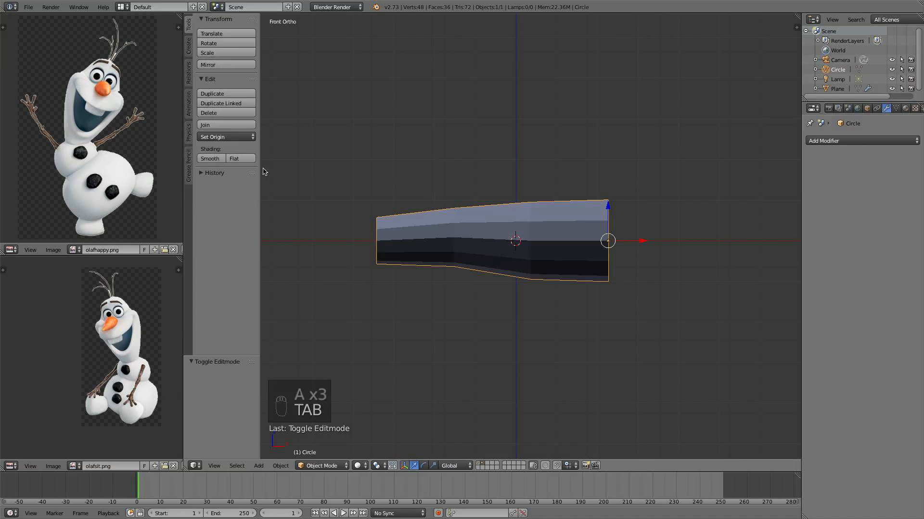
left_click(211, 159)
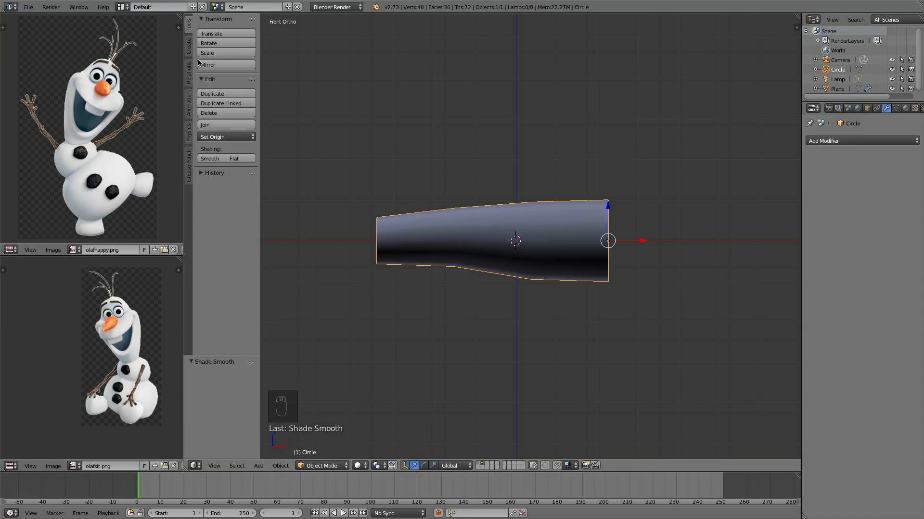
Recalculate the normals of the whole tube, flip their direction, and check the shading from another angle
key("Tab")
key("a")
key("a")
key("a")
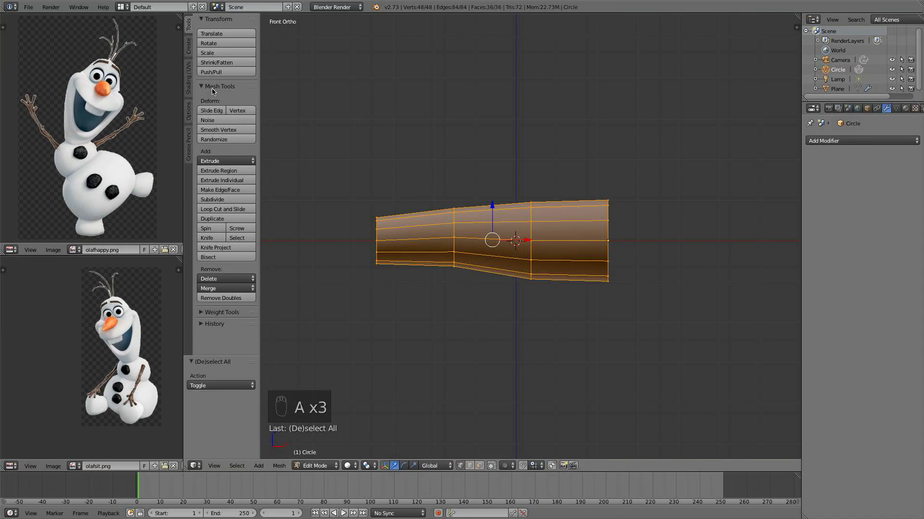
left_click(189, 73)
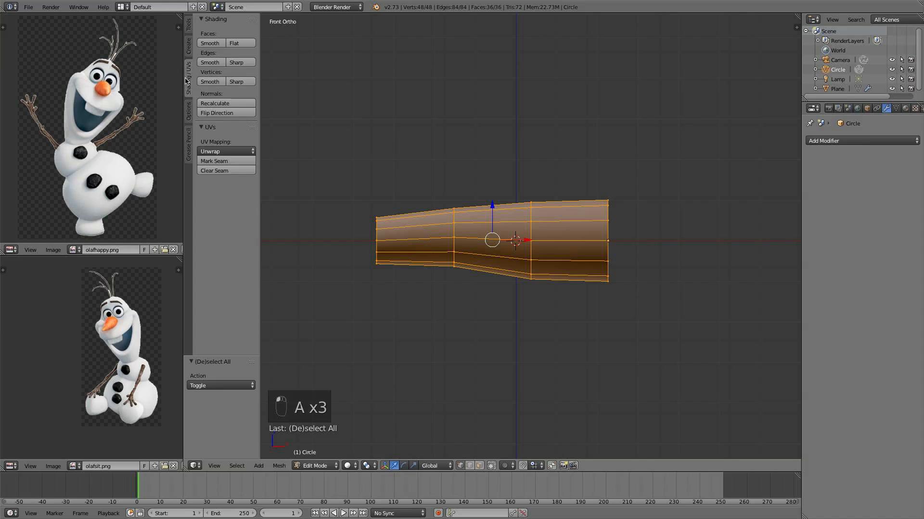
left_click(230, 102)
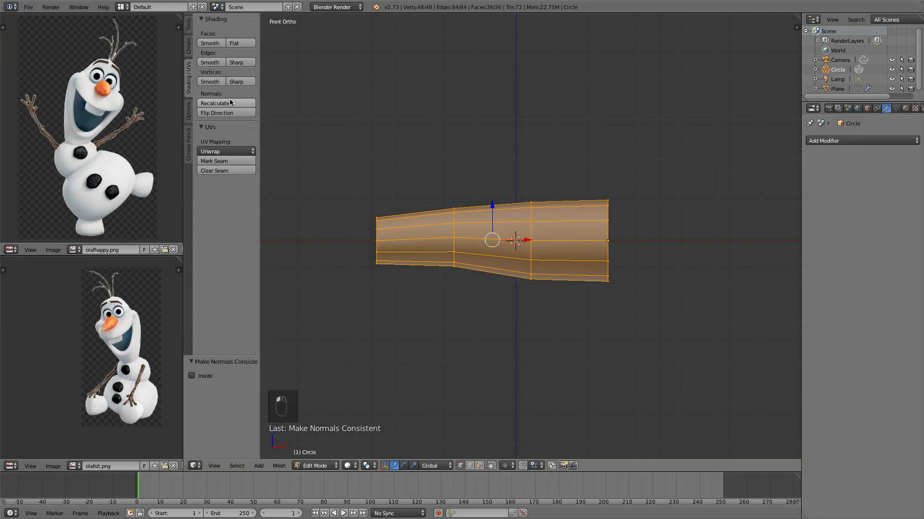
left_click(235, 113)
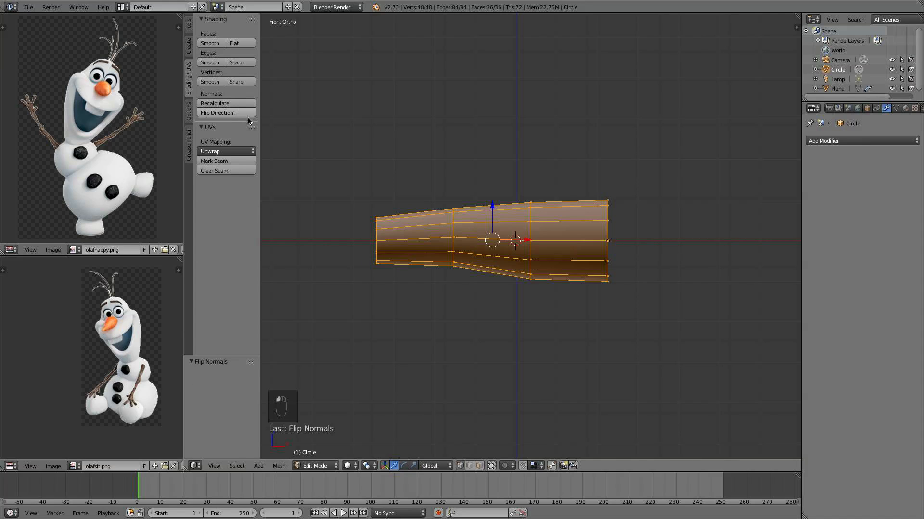
key("a")
key("Tab")
middle_click_drag(473, 255, 549, 262)
key("KP_3")
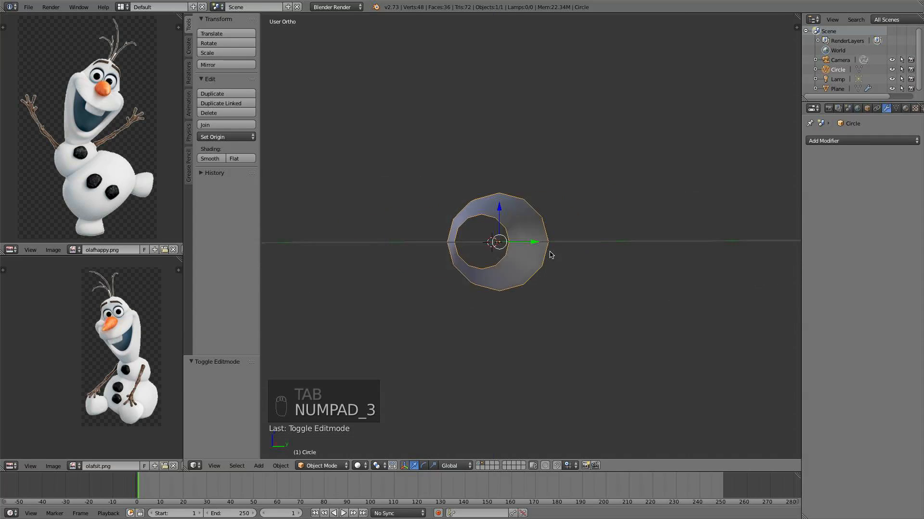
Recalculate the normals of the whole tube and check its shading in object mode
key("KP_1")
key("Tab")
key("a")
key("a")
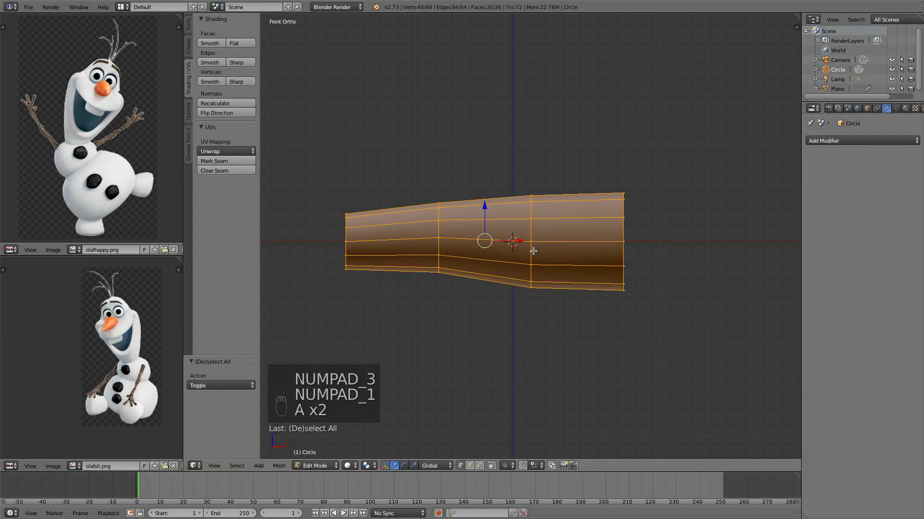
left_click(215, 103)
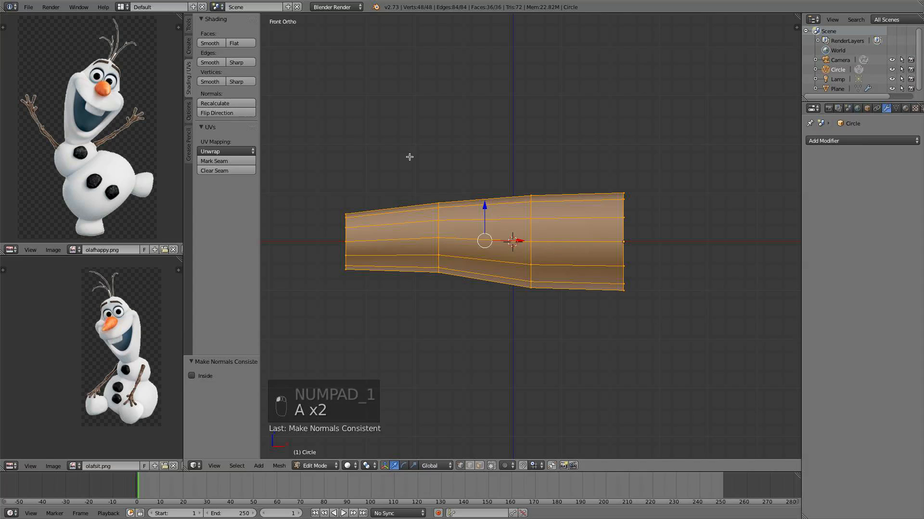
key("a")
key("Tab")
key("KP_3")
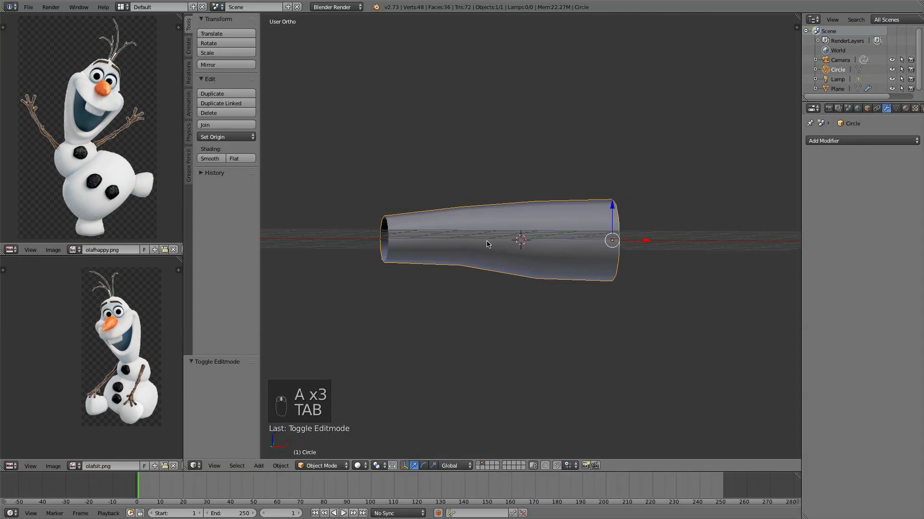
key("KP_1")
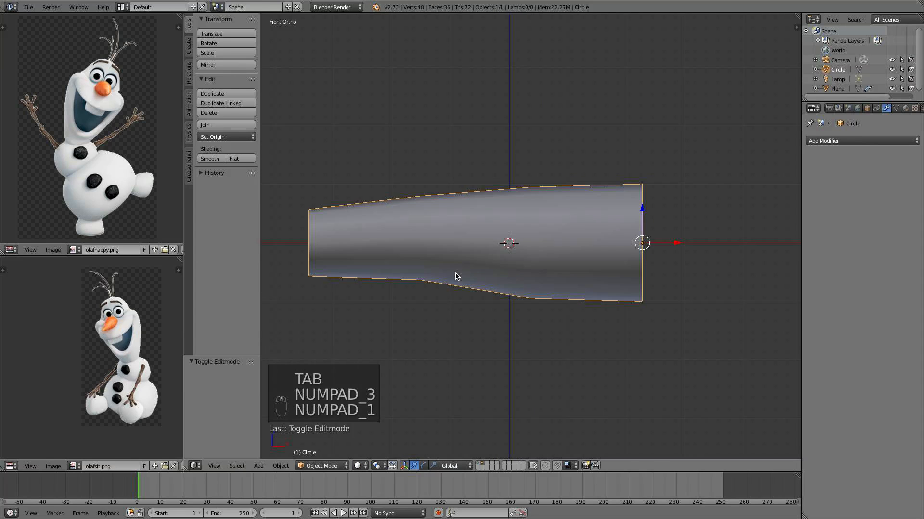
Extrude the tube's narrow end a short distance along negative X and scale the new ring to about 0.749
key("Tab")
scroll(450, 262, "up", 5)
right_click(401, 251, "alt")
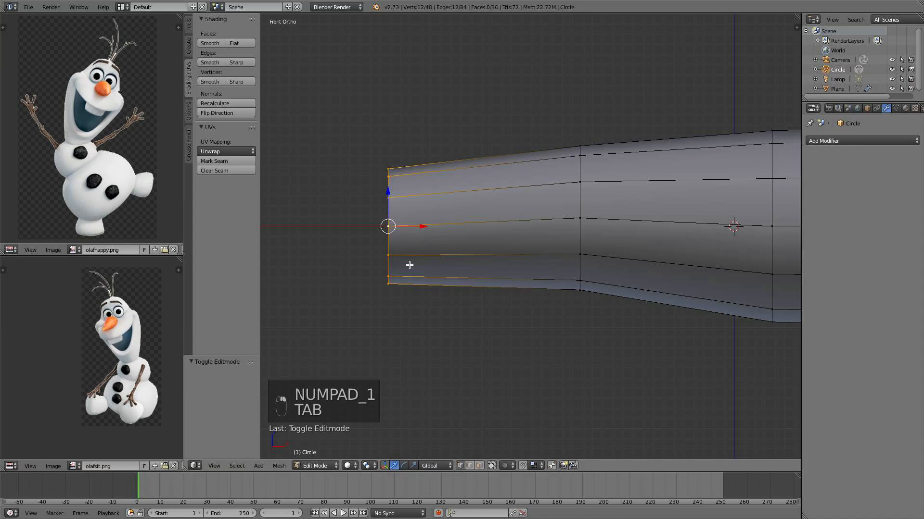
key("e")
right_click(434, 231)
left_click_drag(425, 226, 382, 225)
key("s")
left_click(371, 320)
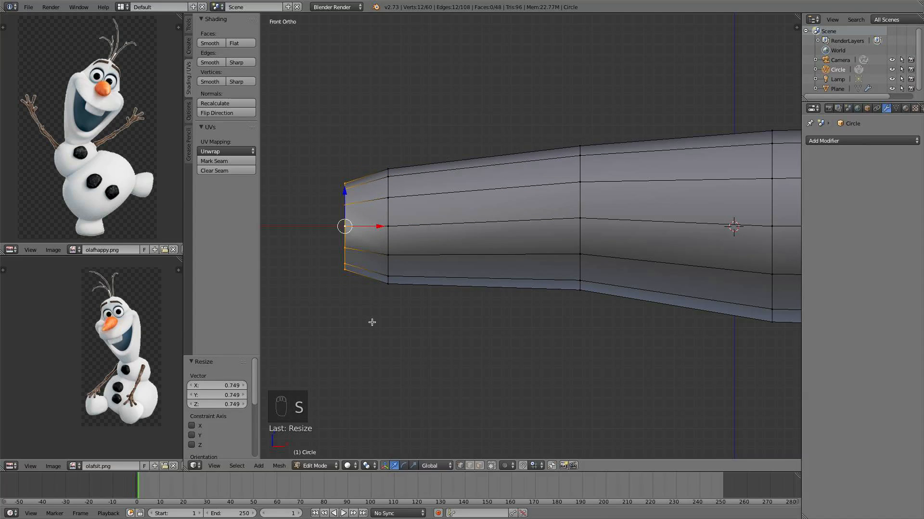
Extrude the end ring about 0.228 units further along negative X and scale it to about 0.386
key("e")
right_click(442, 274)
left_click_drag(376, 227, 353, 227)
key("s")
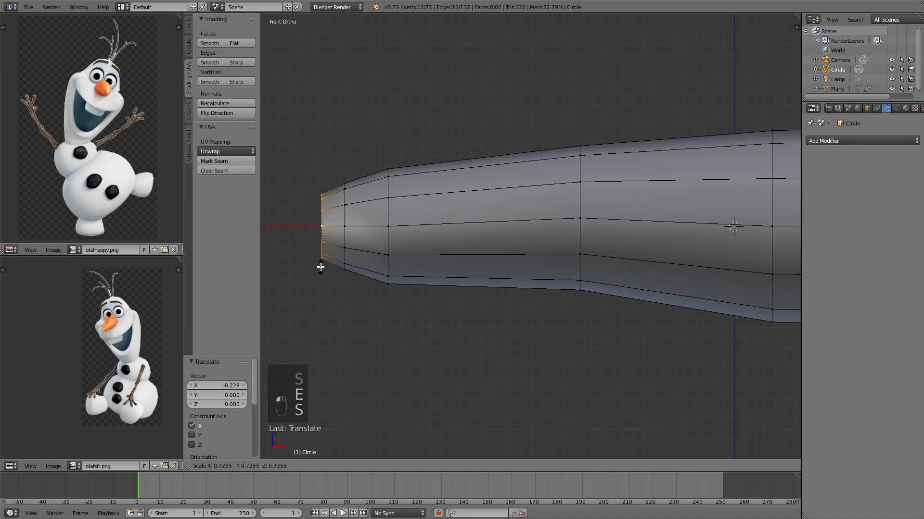
left_click(317, 247)
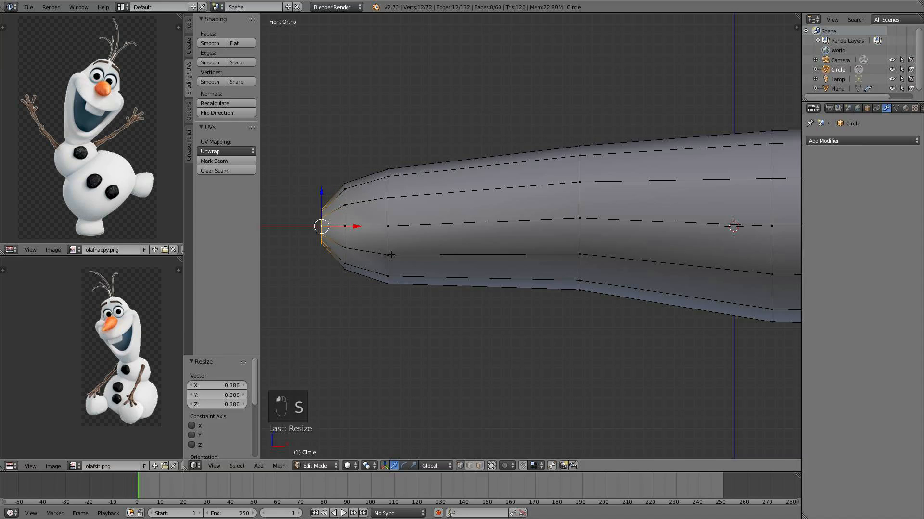
Close the open tip of the tube with a face
middle_click_drag(392, 254, 403, 253)
key("f")
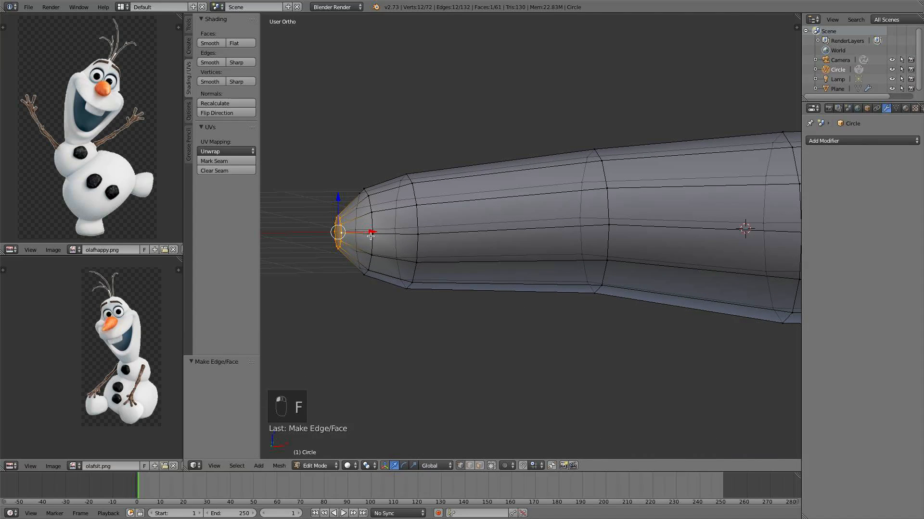
key("a")
Scale the edge loop next to the tip to about 0.88, without a face filling it
right_click(375, 245, "alt")
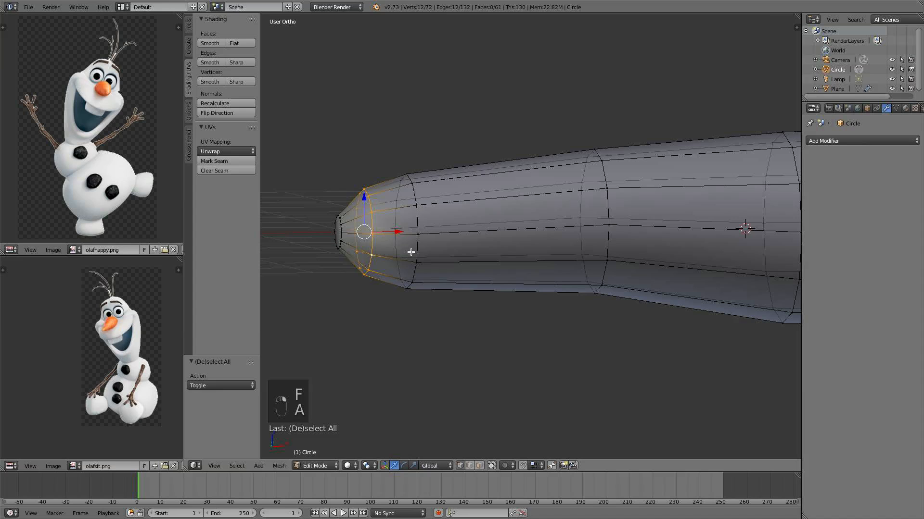
key("KP_3")
key("KP_1")
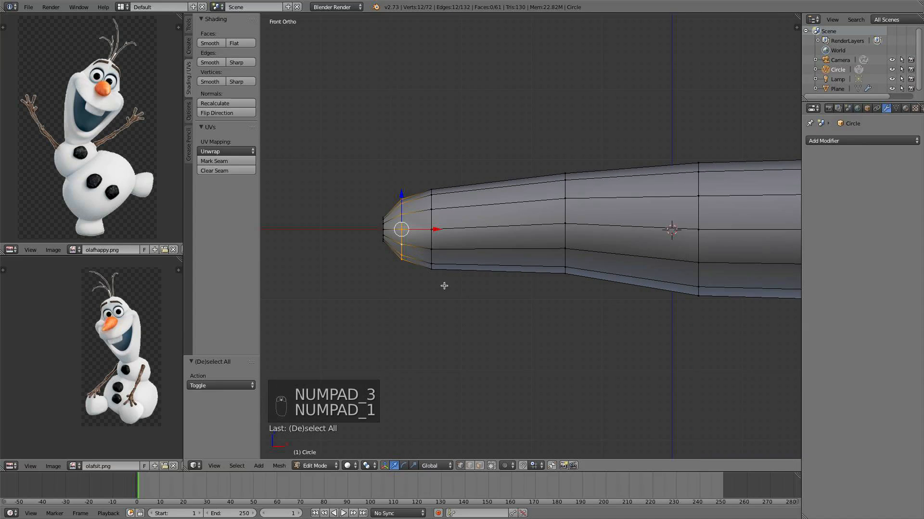
key("f")
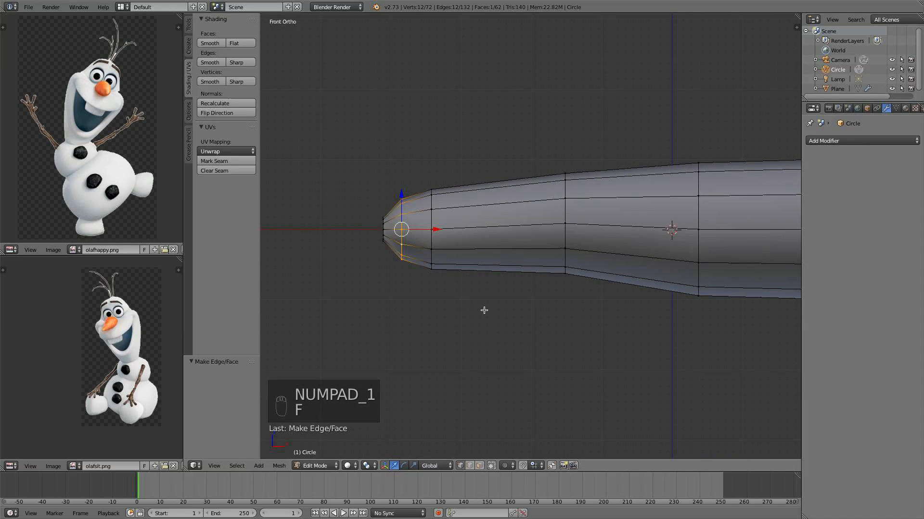
key("super+z")
key("s")
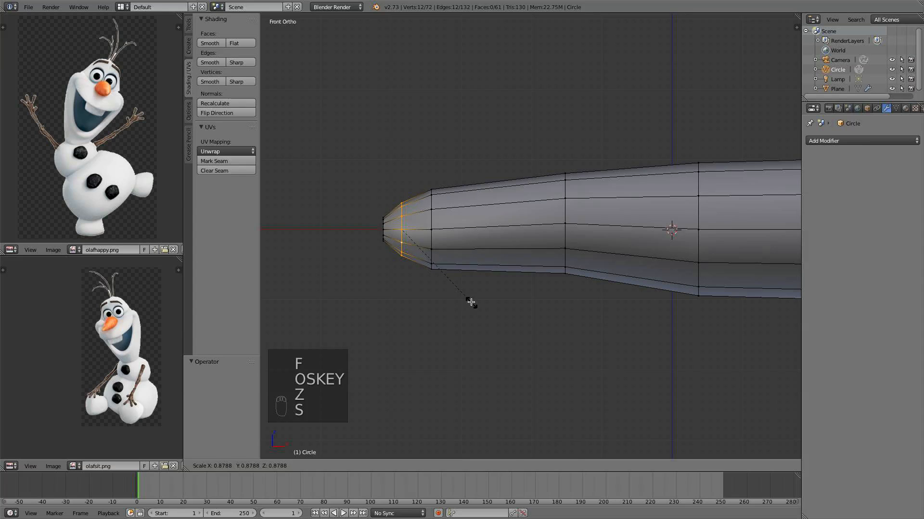
left_click(469, 300)
Move the third edge loop from the tip about 0.267 units along positive X to lengthen the taper
right_click(432, 258, "alt")
left_click_drag(461, 230, 479, 221)
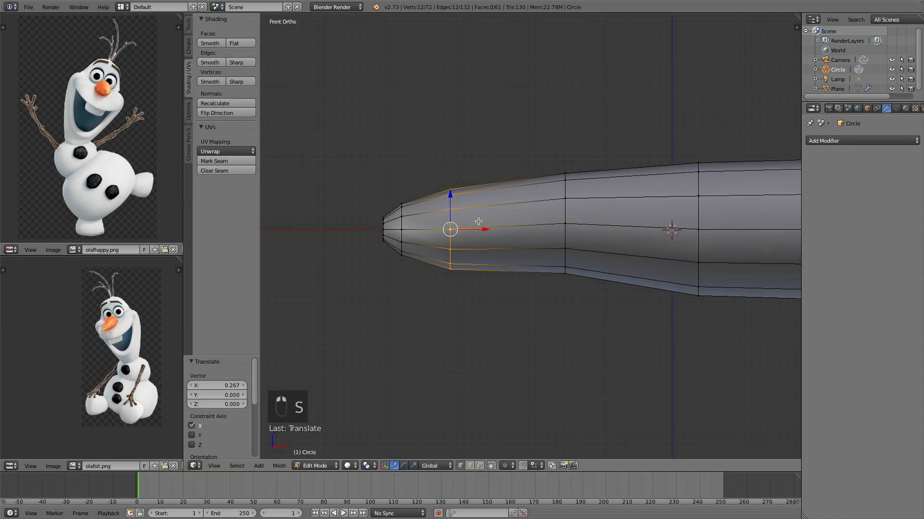
key("a")
key("Tab")
scroll(479, 222, "down", 3)
middle_click_drag(457, 255, 366, 258, "shift")
key("Tab")
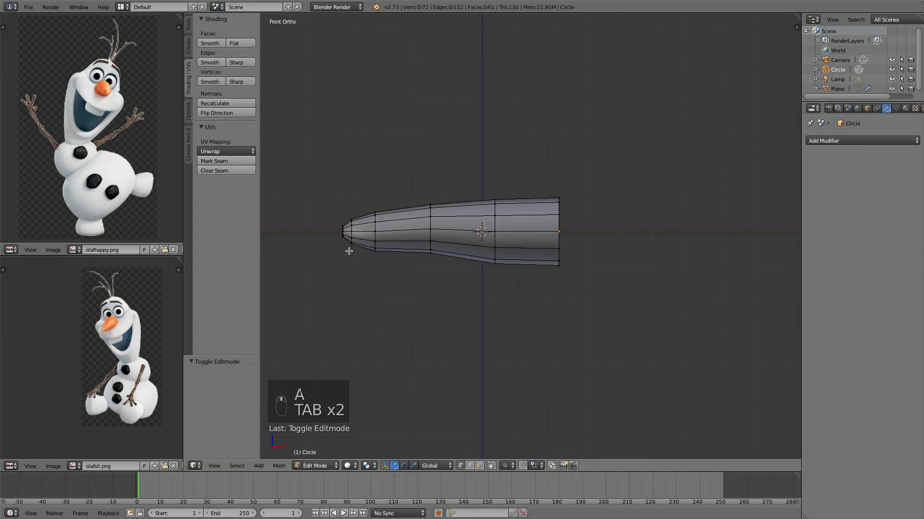
Move the closed tip's end ring slightly outward along negative X to lengthen the tip
key("v")
key("b")
left_click_drag(336, 220, 347, 244)
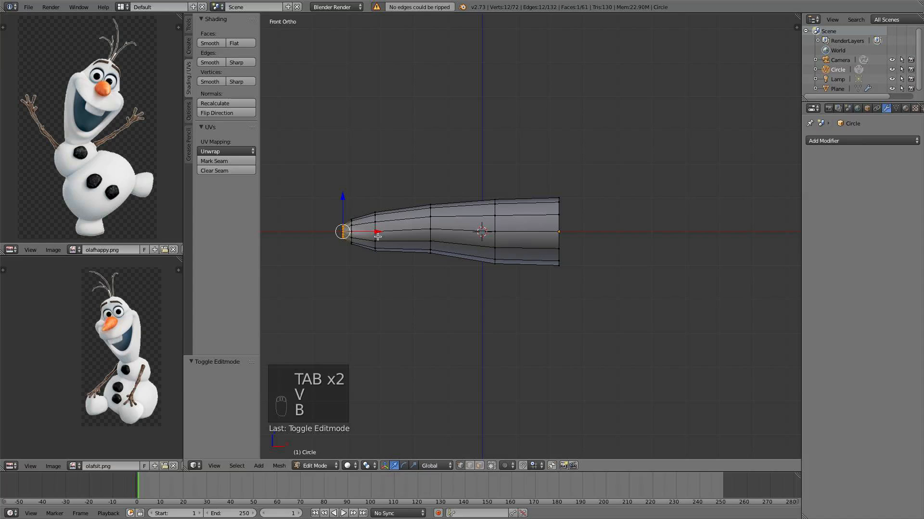
key("Tab")
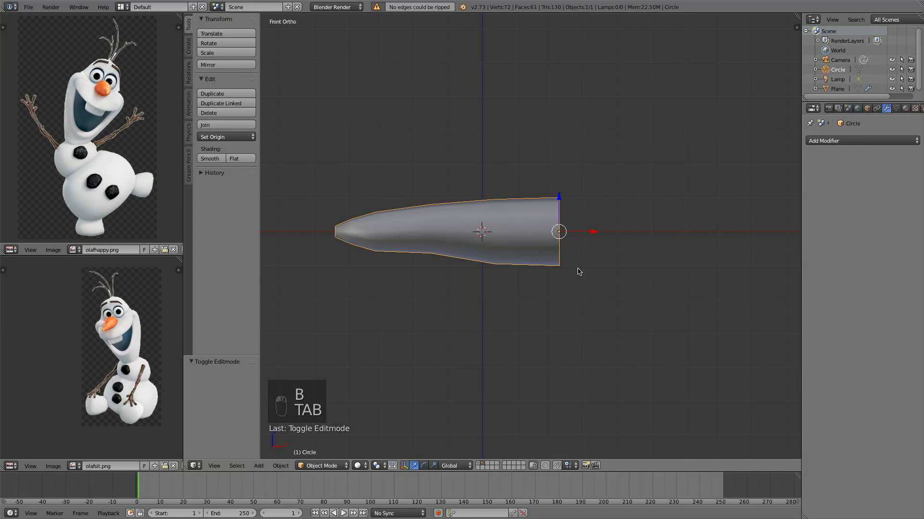
Select only the edge ring at the wide open end and scale it up slightly, leaving the tip out of the selection
key("Tab")
key("b")
left_click_drag(578, 271, 537, 172)
key("s")
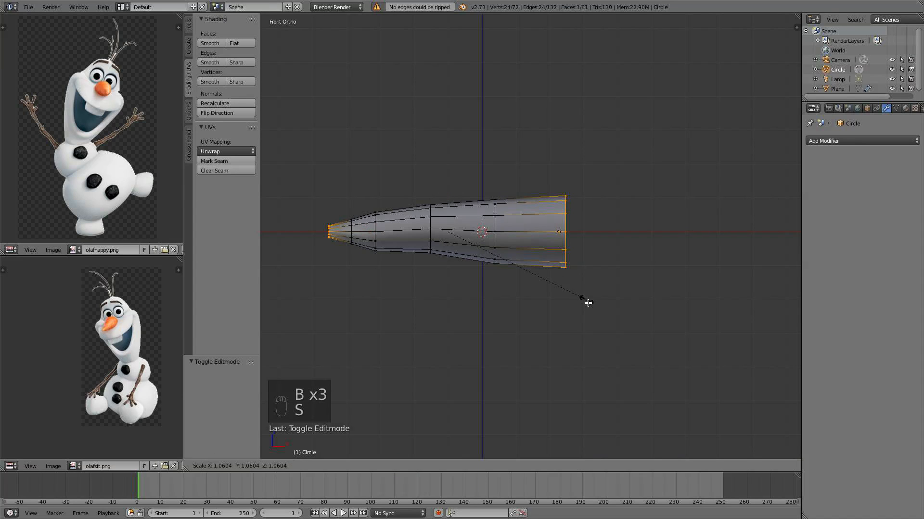
right_click(588, 306)
key("b")
middle_click_drag(382, 253, 325, 172)
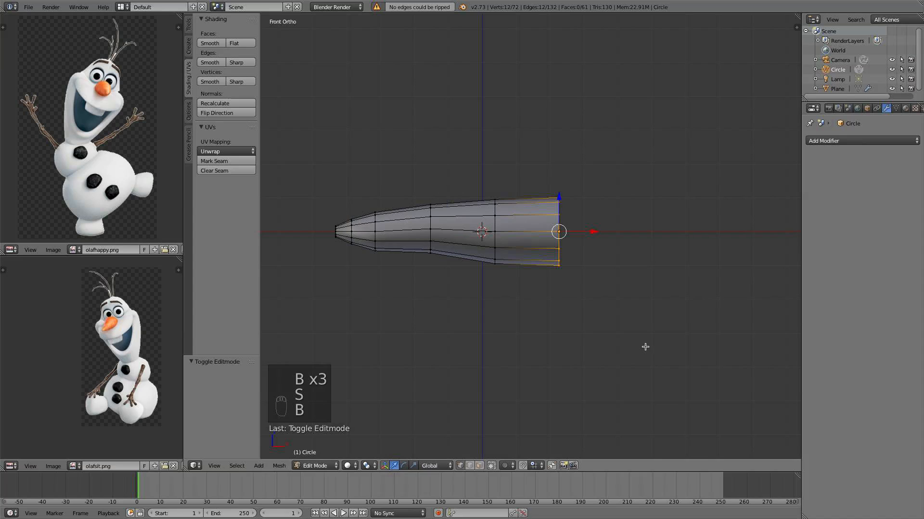
key("s")
left_click(600, 325)
Extrude the wide open end ring about 0.61 units along positive X and scale it to about 1.03
key("e")
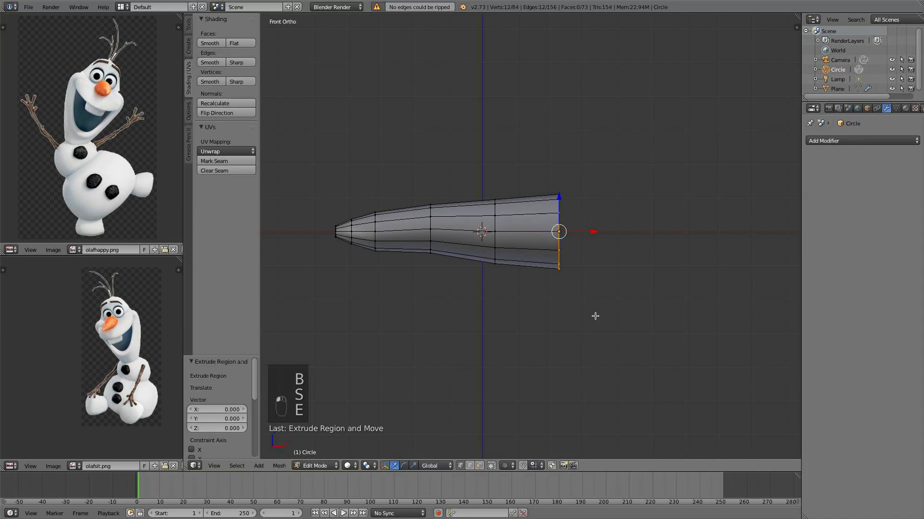
left_click(611, 233)
key("s")
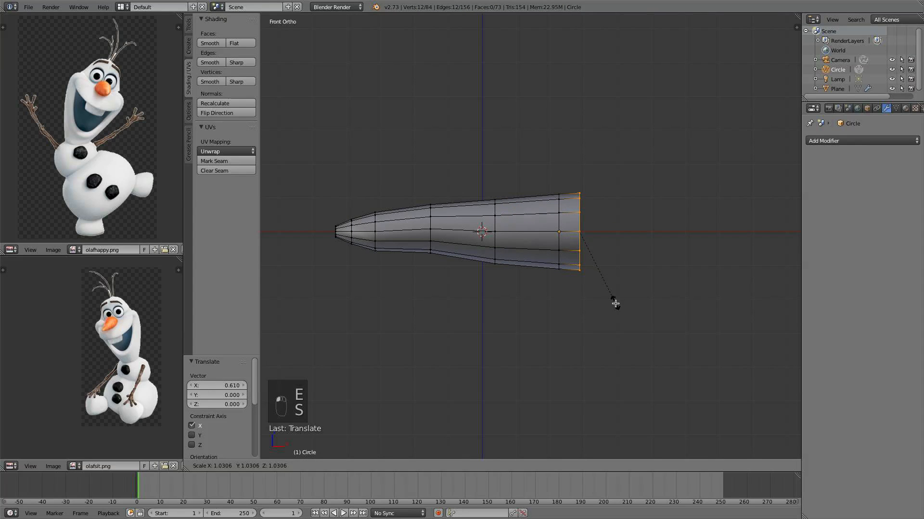
left_click(615, 307)
Extrude the open end ring about 0.596 units along X, scale it inward, shift it 0.156 units further and scale it to about 0.94
key("e")
left_click(647, 247)
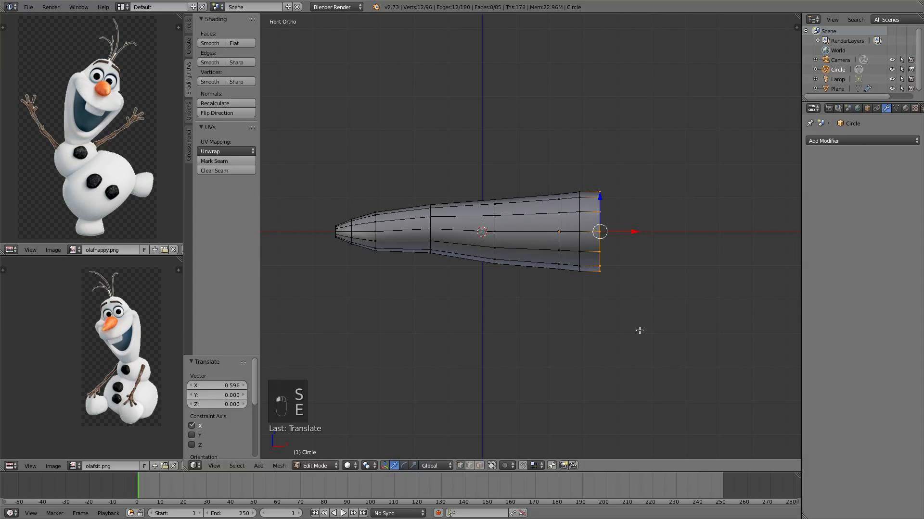
key("s")
left_click(627, 311)
key("s")
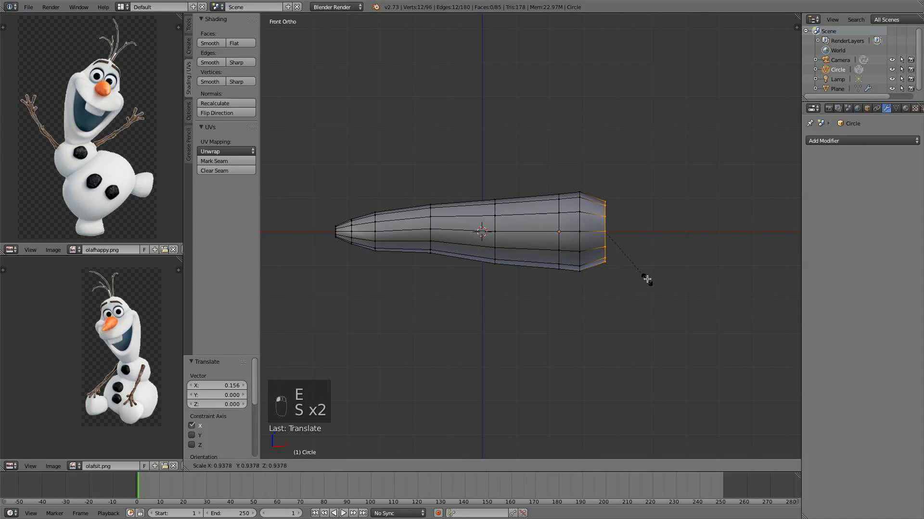
left_click(648, 278)
key("a")
key("Tab")
Add a Subdivision Surface modifier to the carrot shape with its view subdivisions set to 2
middle_click_drag(600, 279, 584, 315)
key("KP_3")
key("KP_1")
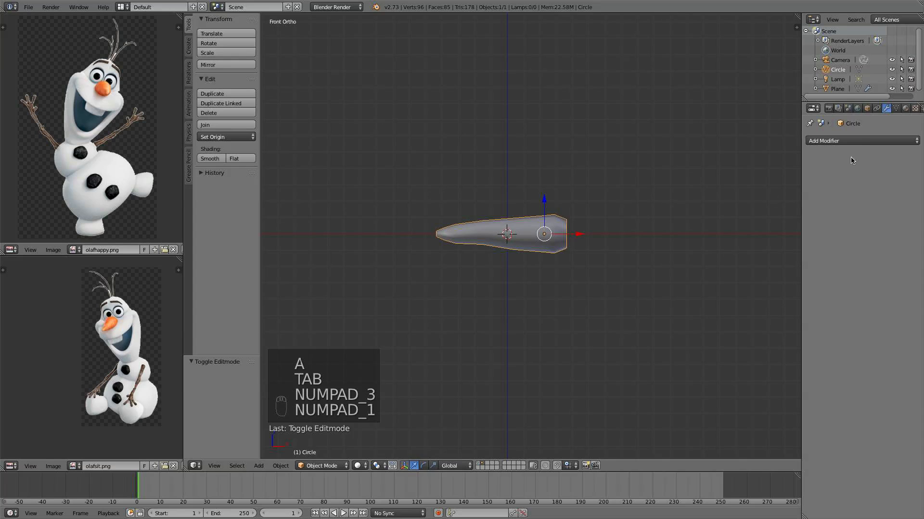
left_click(850, 142)
left_click(741, 300)
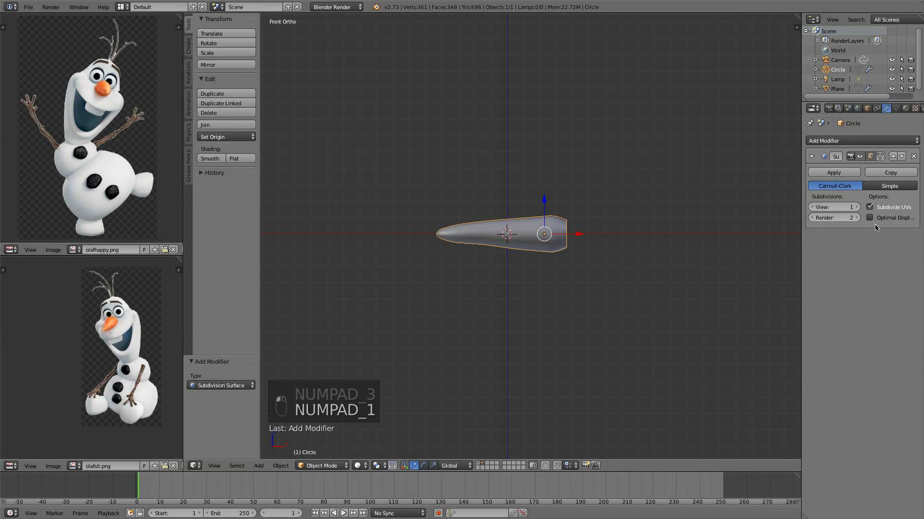
scroll(717, 258, "up", 3)
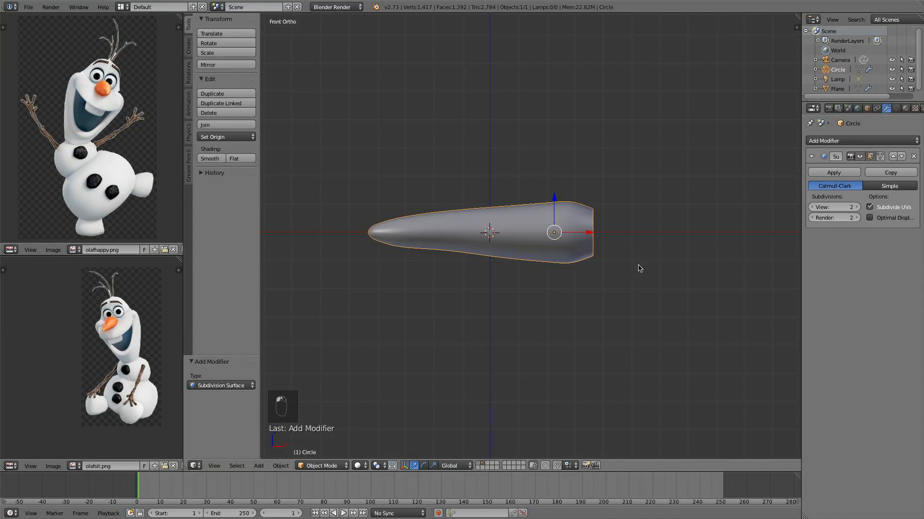
Scale up the edge loop next to the tip slightly to make the tip blunter
key("Tab")
right_click(383, 241, "super")
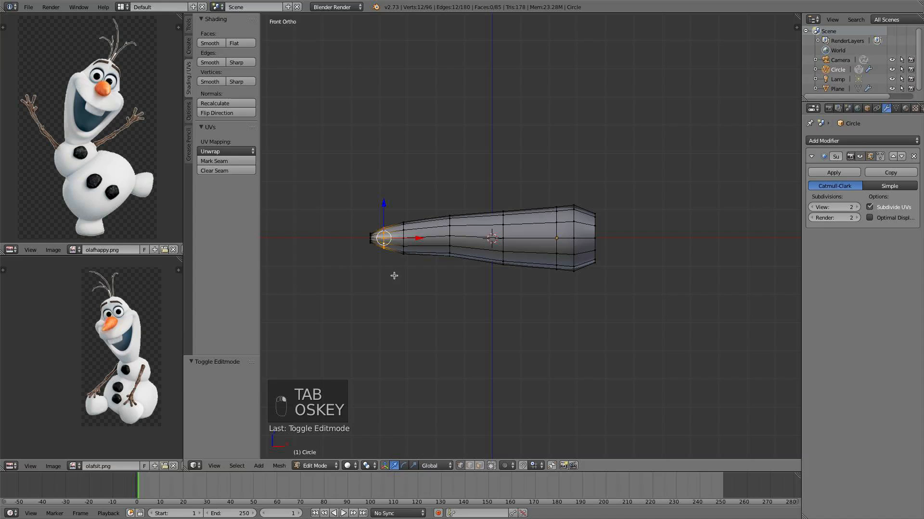
key("a")
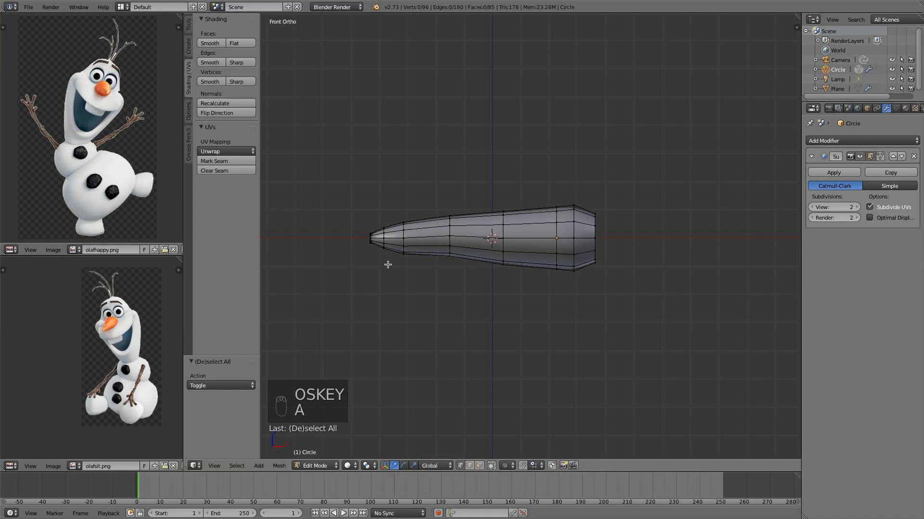
key("b")
left_click_drag(377, 266, 393, 222)
key("s")
left_click(401, 289)
key("a")
key("Tab")
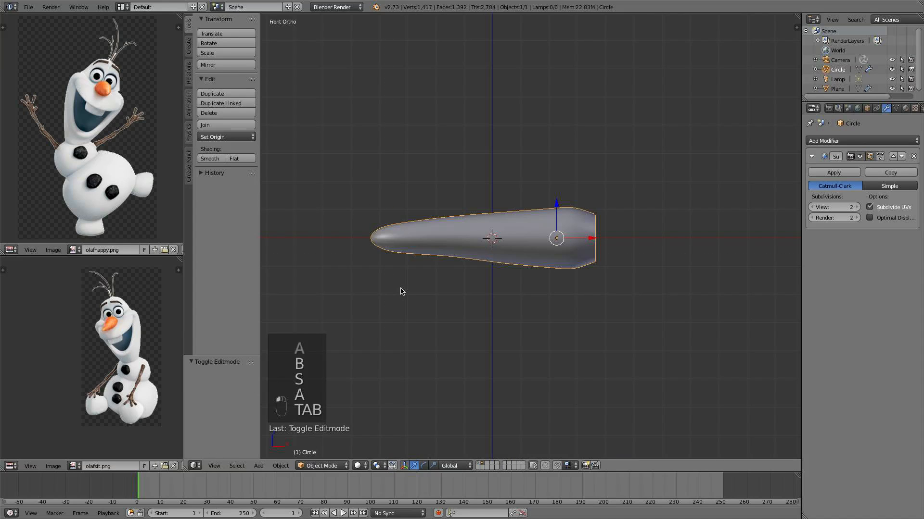
Scale the edge loop next to the tip to about 0.832 and check the smoothed shape
key("Tab")
left_click_drag(408, 266, 396, 295, "alt")
key("b")
key("s")
left_click(394, 284)
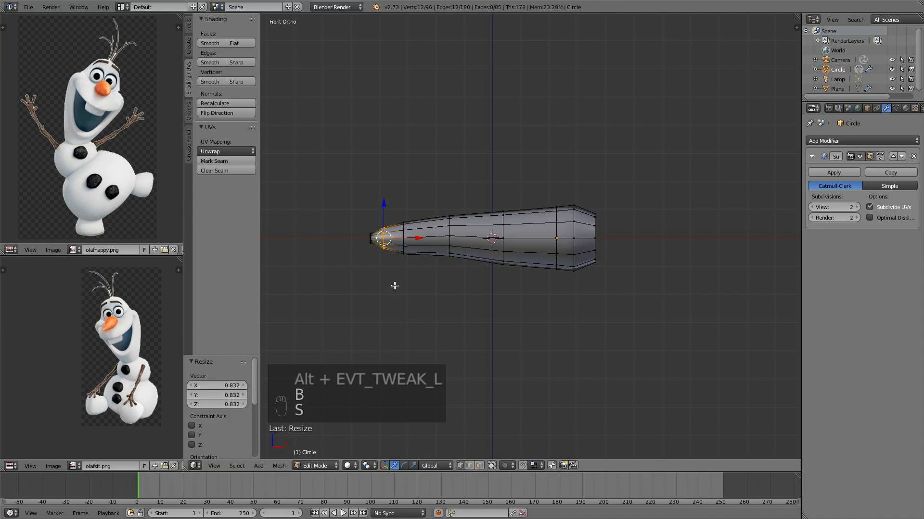
key("a")
key("Tab")
key("Tab")
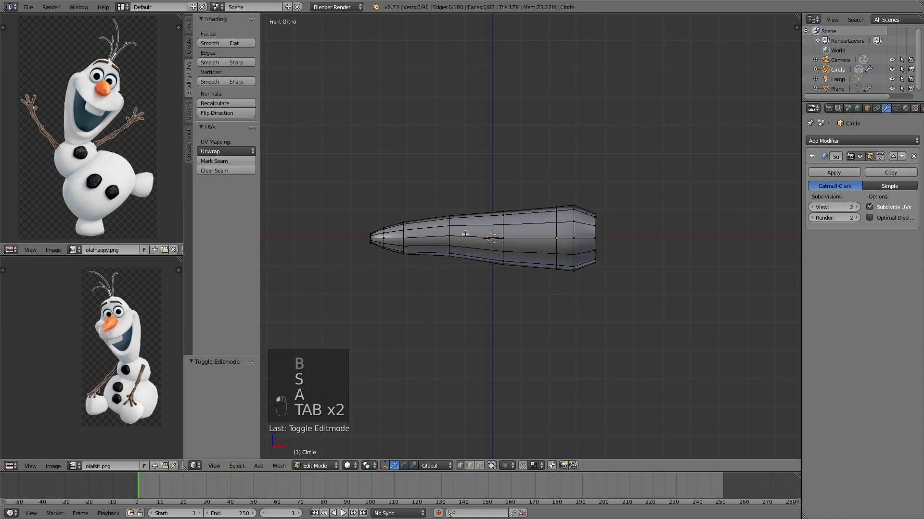
Scale the fourth edge loop from the tip to about 1.05 to even out the taper
key("b")
left_click_drag(478, 267, 436, 201)
key("s")
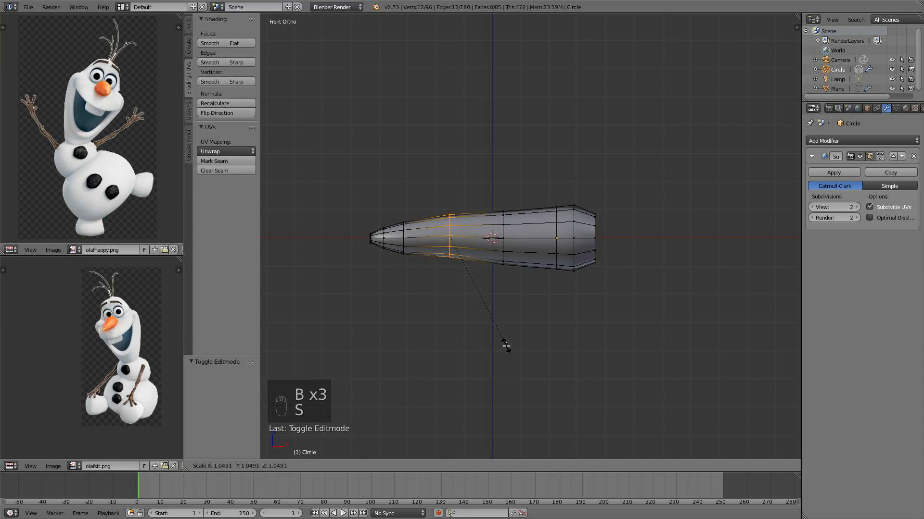
left_click(506, 347)
key("r")
key("a")
key("Tab")
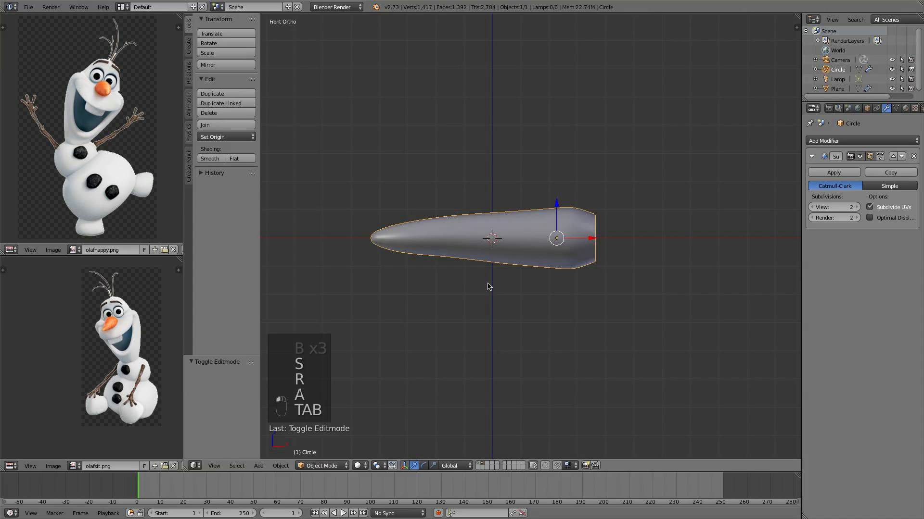
In top view, move the middle edge loop 0.17 units along positive Y using proportional editing with a size of about 3.45
middle_click_drag(489, 285, 556, 336)
key("KP_7")
key("Tab")
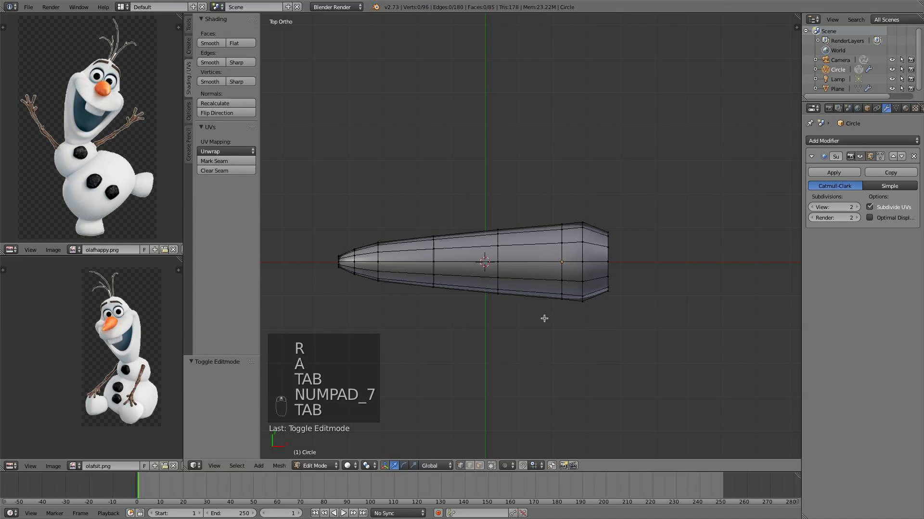
key("b")
key("b")
left_click_drag(522, 320, 497, 226)
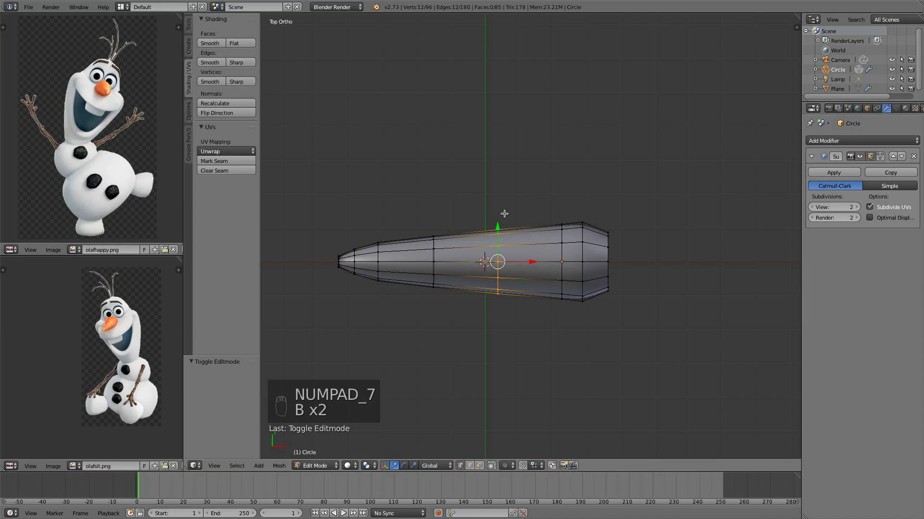
key("o")
key("g")
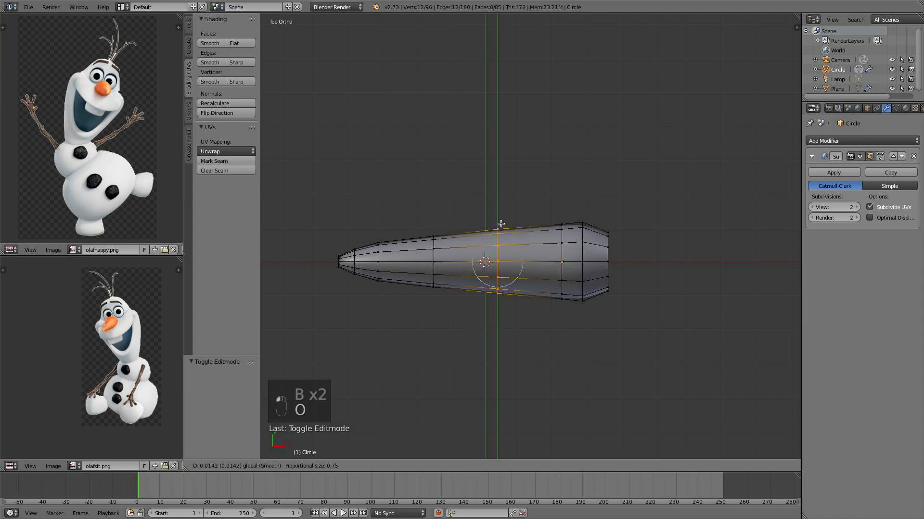
scroll(497, 224, "down", 6)
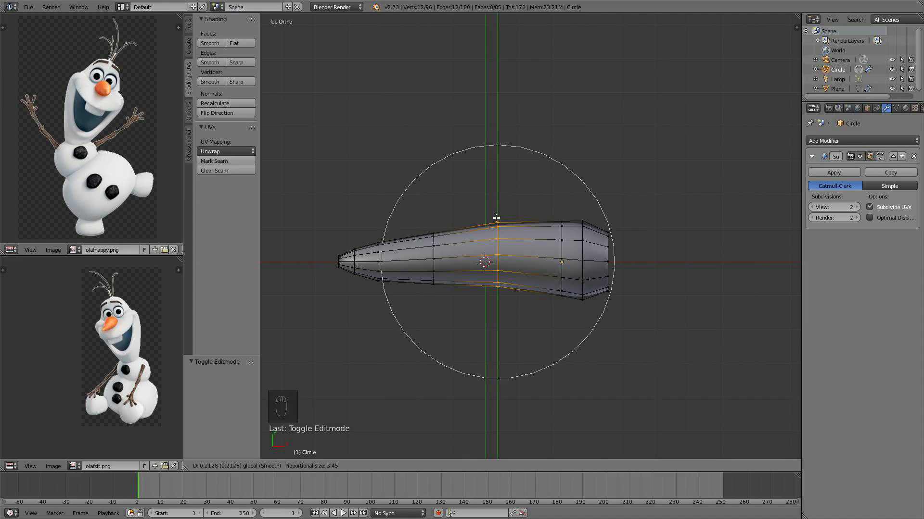
left_click(495, 220)
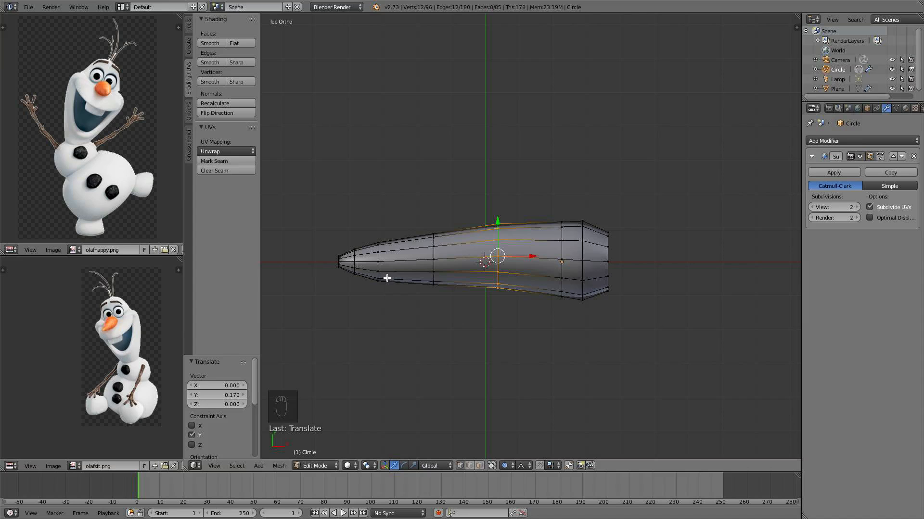
Move the third edge loop from the tip about 0.11 units along negative Y with proportional editing, enlarging the falloff to about 5.56
key("a")
key("b")
left_click_drag(388, 287, 369, 232)
key("g")
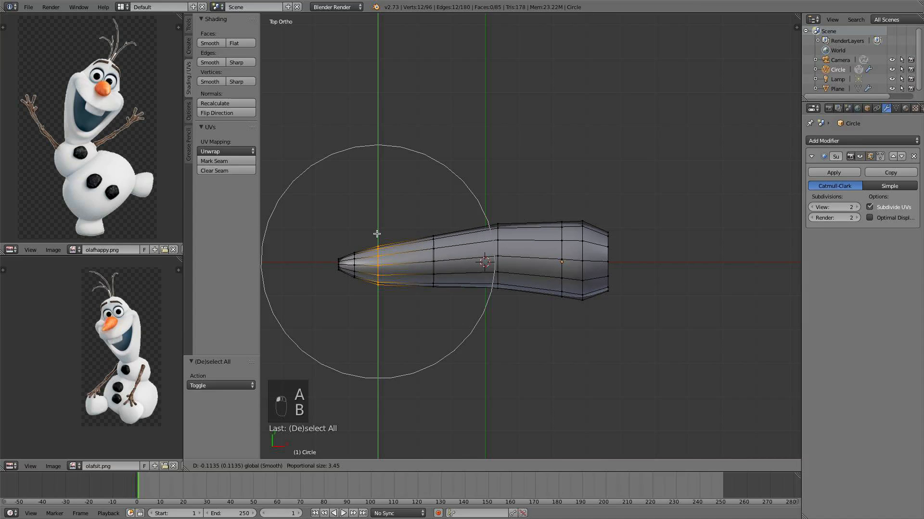
scroll(375, 234, "down", 5)
left_click(375, 234)
key("a")
key("Tab")
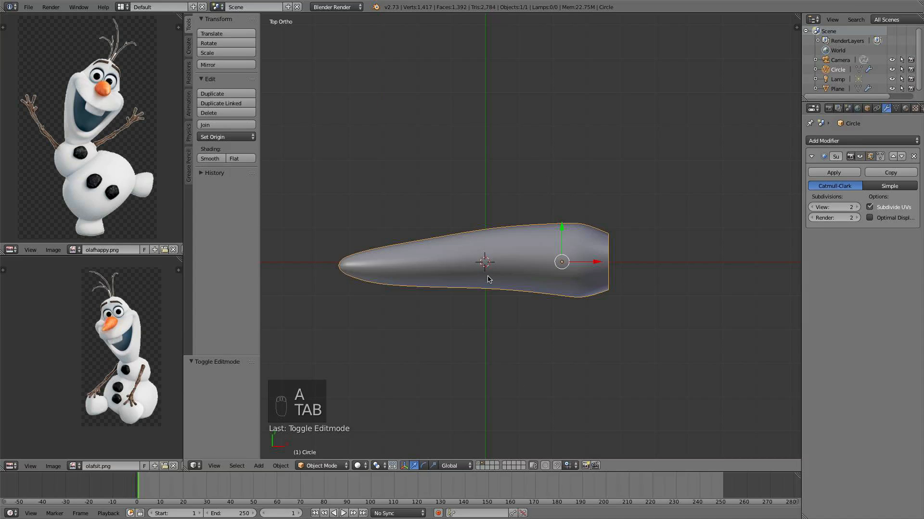
In front view, add one centred loop cut in the long section between the middle edge loop and the wide end
scroll(489, 276, "down", 3)
middle_click_drag(489, 277, 640, 207)
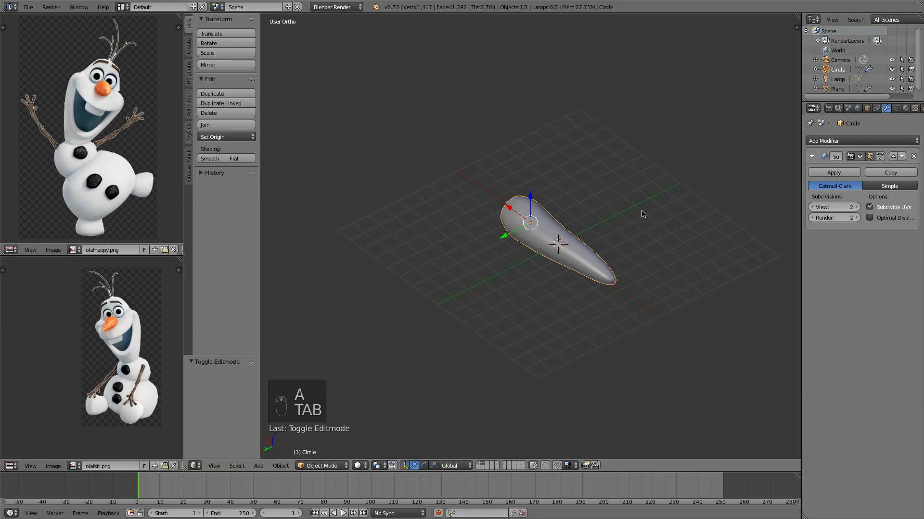
key("KP_3")
key("KP_1")
key("Tab")
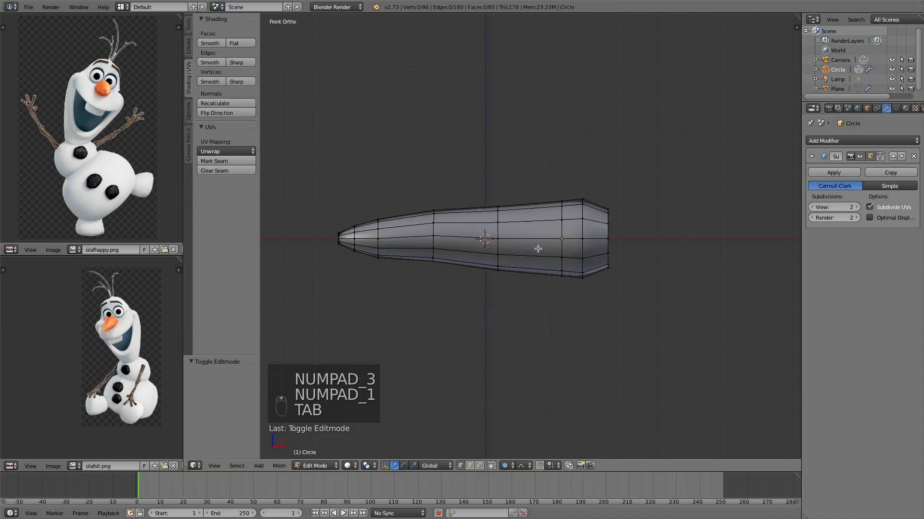
right_click(506, 254, "alt")
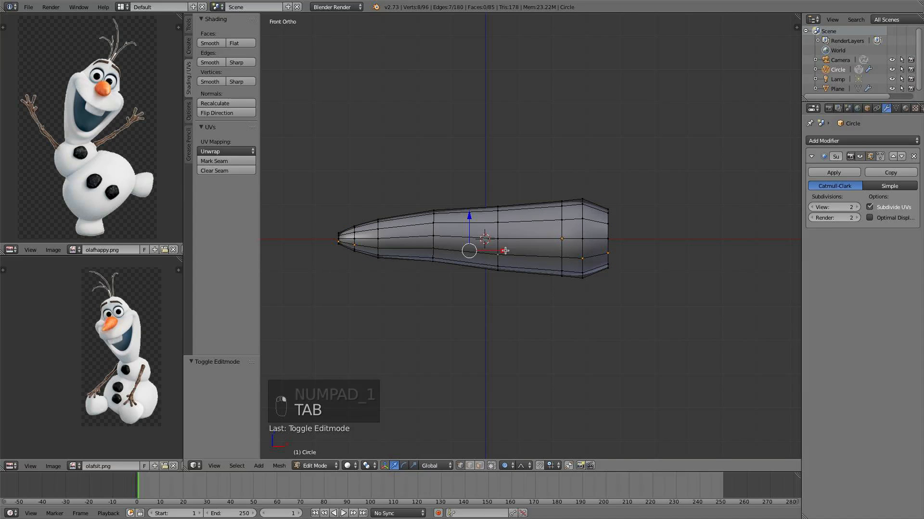
key("a")
key("ctrl+r")
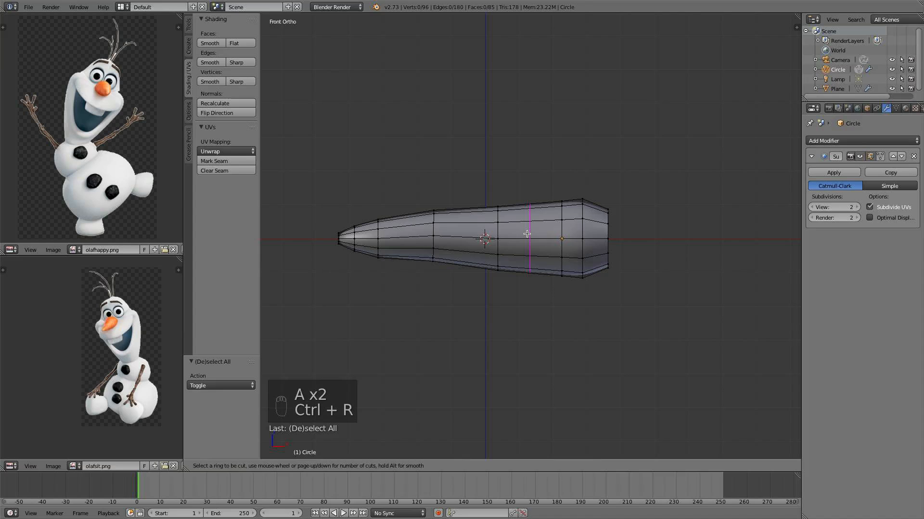
left_click(527, 234)
right_click(526, 234)
Select the new loop together with the middle loop and scale them 1.328 along X, reducing the proportional size to about 1.61
key("b")
left_click_drag(468, 189, 515, 273)
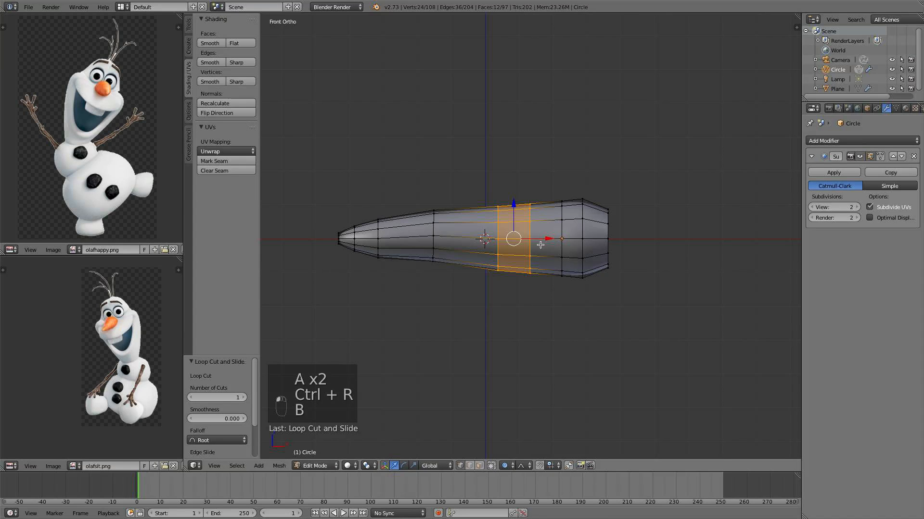
key("s")
key("x")
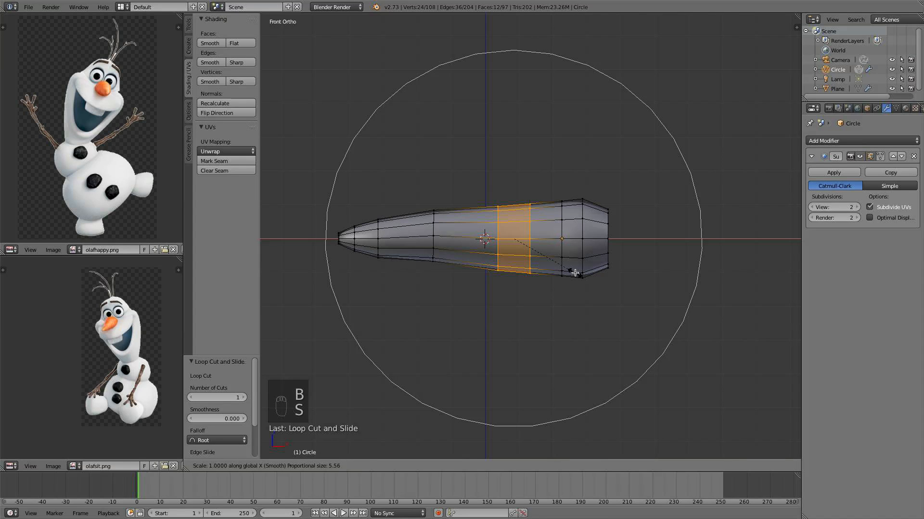
scroll(586, 270, "up", 9)
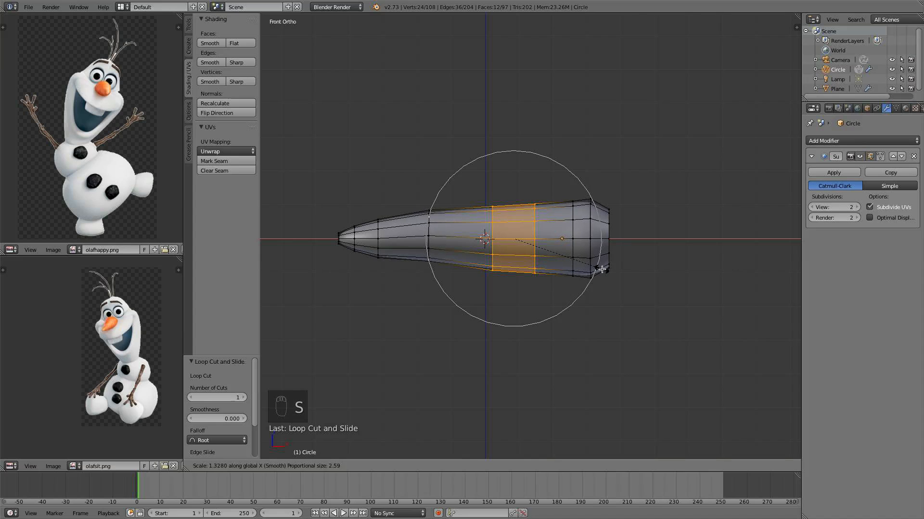
scroll(601, 270, "up", 3)
left_click(602, 269)
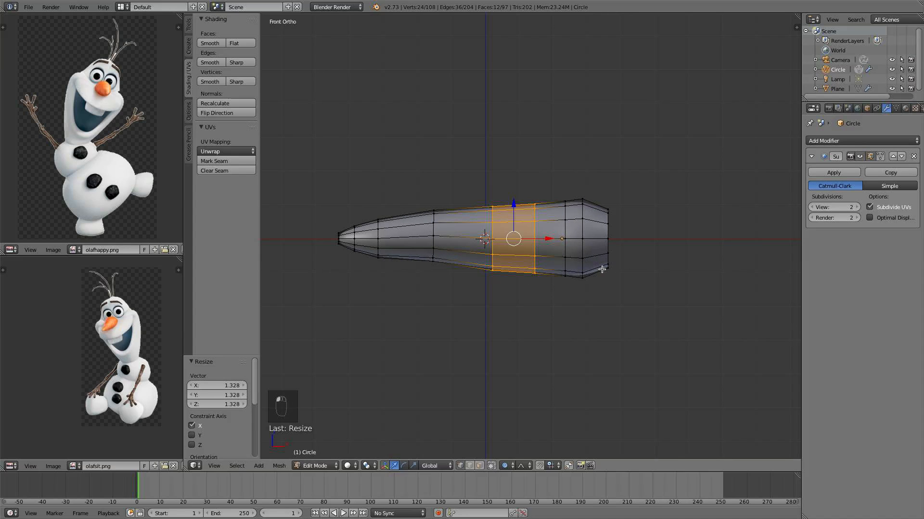
Scale the two selected middle loops uniformly to about 1.10 to thicken the carrot's body
key("s")
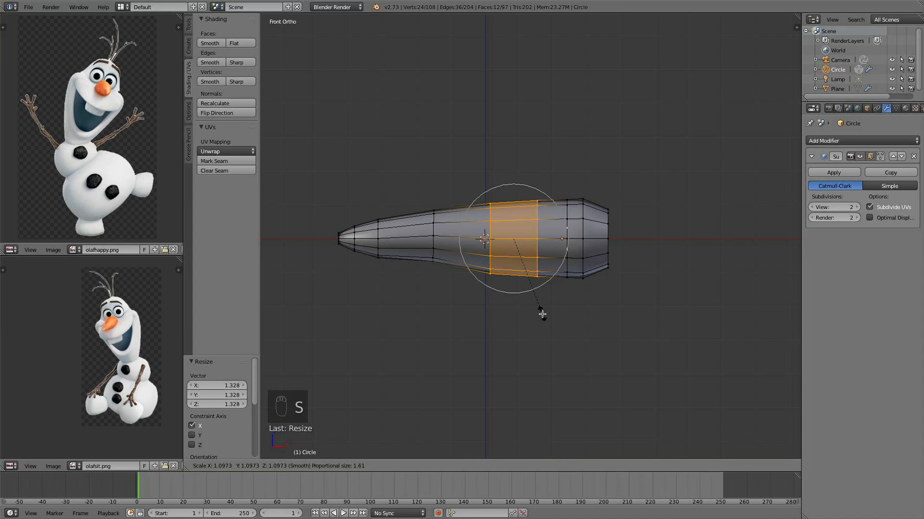
left_click(542, 315)
key("a")
key("Tab")
middle_click_drag(542, 315, 534, 340)
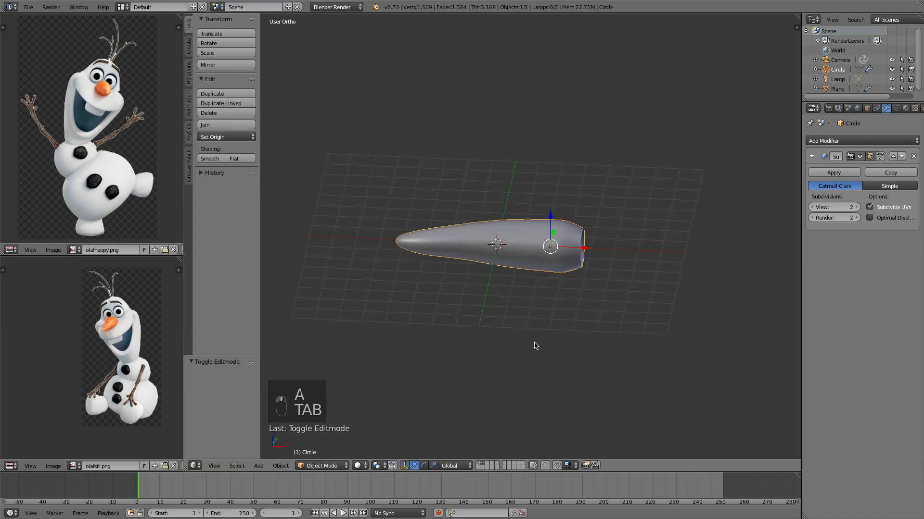
In front view, scale the third edge loop from the open wide end to about 1.08 with proportional size 1.77
key("KP_2")
key("KP_3")
key("KP_1")
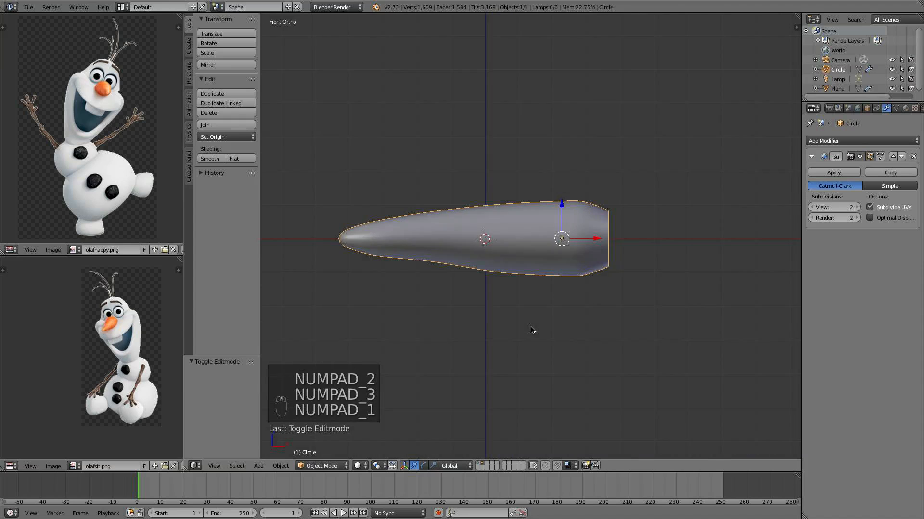
key("Tab")
right_click(574, 263, "alt")
scroll(574, 263, "up", 2)
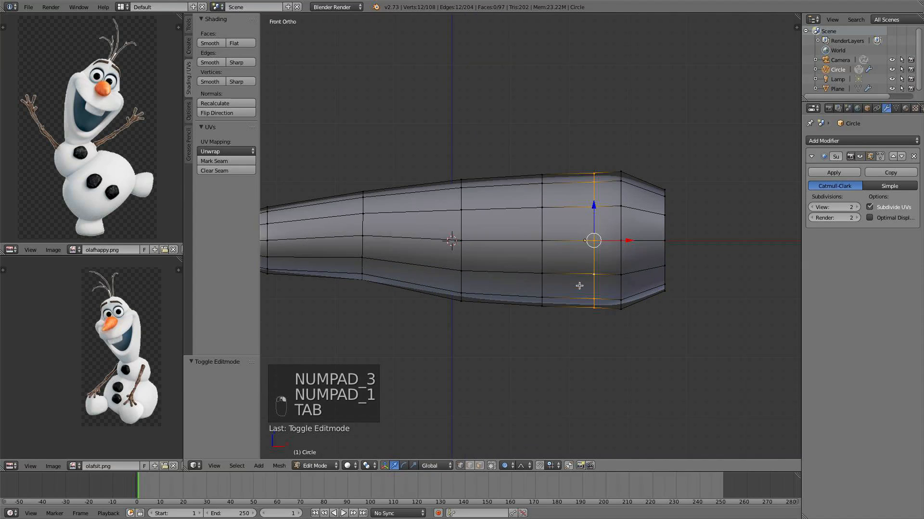
key("a")
key("a")
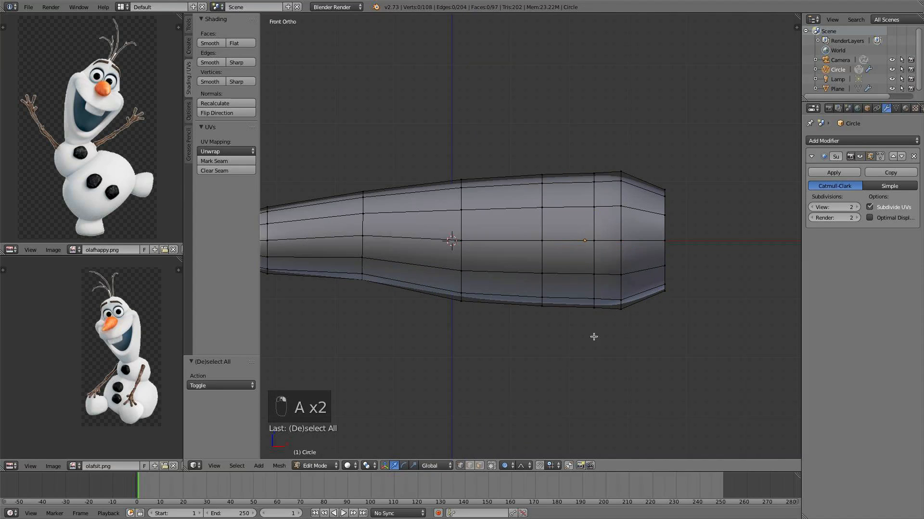
right_click(594, 255, "alt")
key("s")
scroll(599, 368, "down", 1)
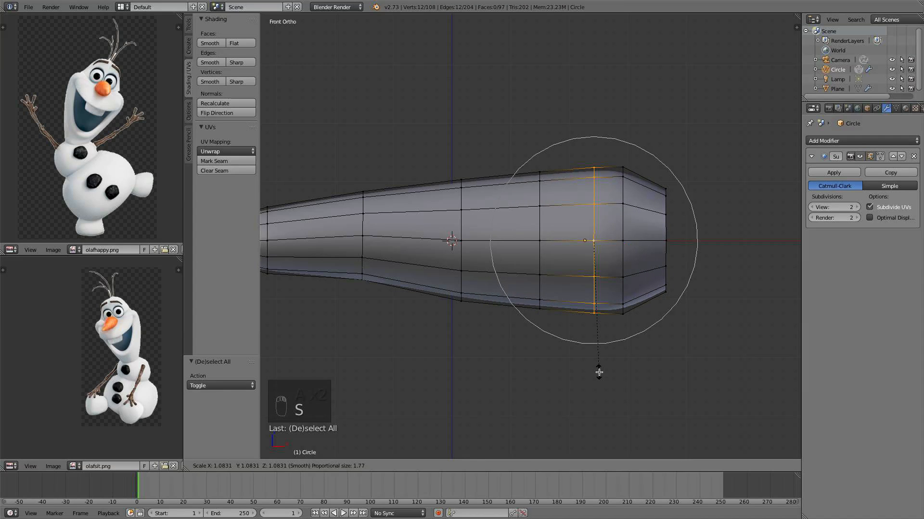
left_click(599, 372)
key("a")
key("Tab")
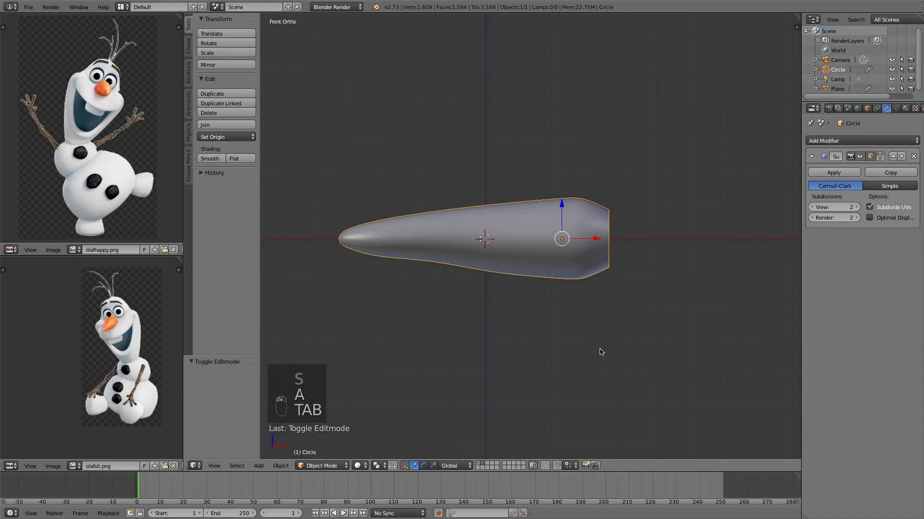
Close the carrot's open wide end by filling its rim loop with a face
middle_click_drag(439, 305, 457, 304)
key("KP_3")
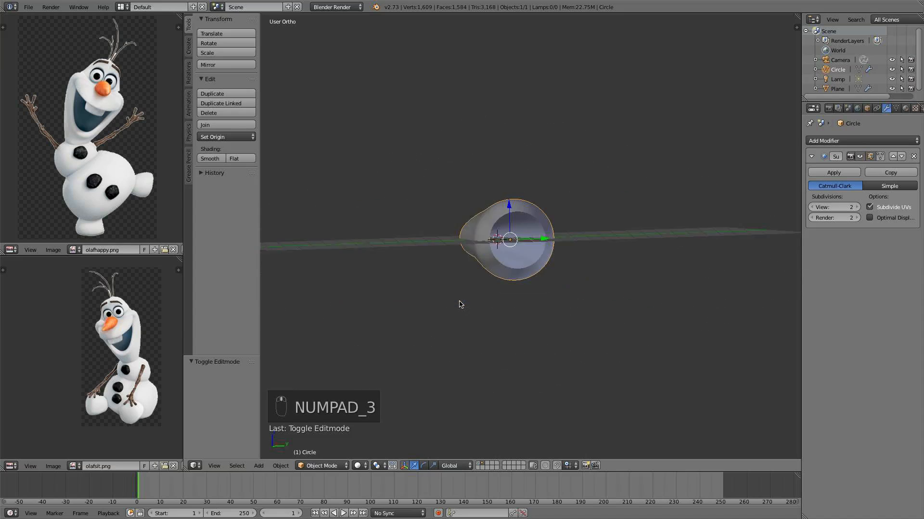
key("KP_1")
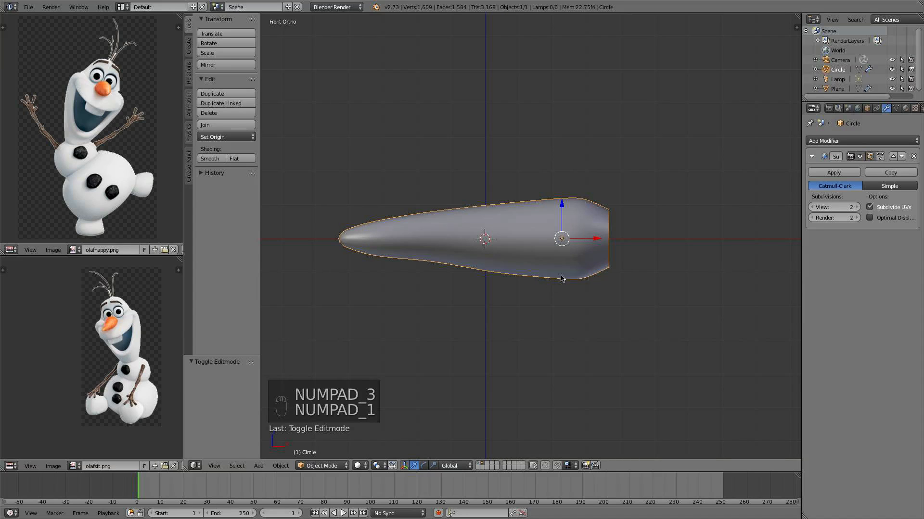
key("Tab")
middle_click_drag(631, 222, 593, 261)
right_click(559, 246, "alt")
key("f")
key("a")
key("Tab")
key("KP_1")
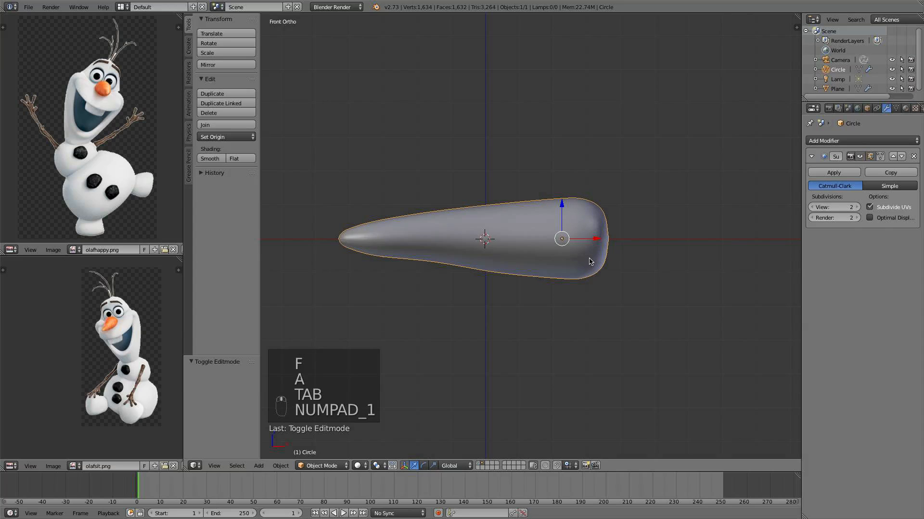
Add a second Subdivision Surface modifier to the carrot nose
scroll(606, 260, "up", 1)
scroll(620, 262, "down", 2)
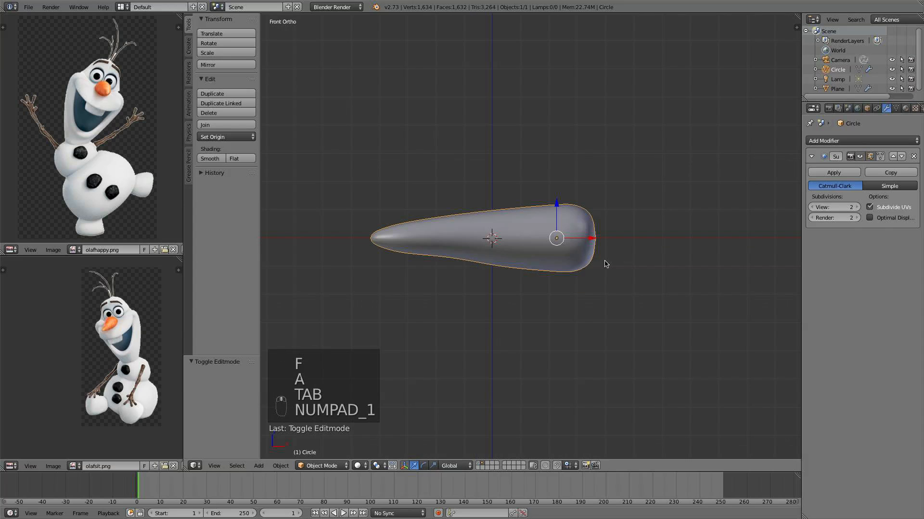
left_click(847, 144)
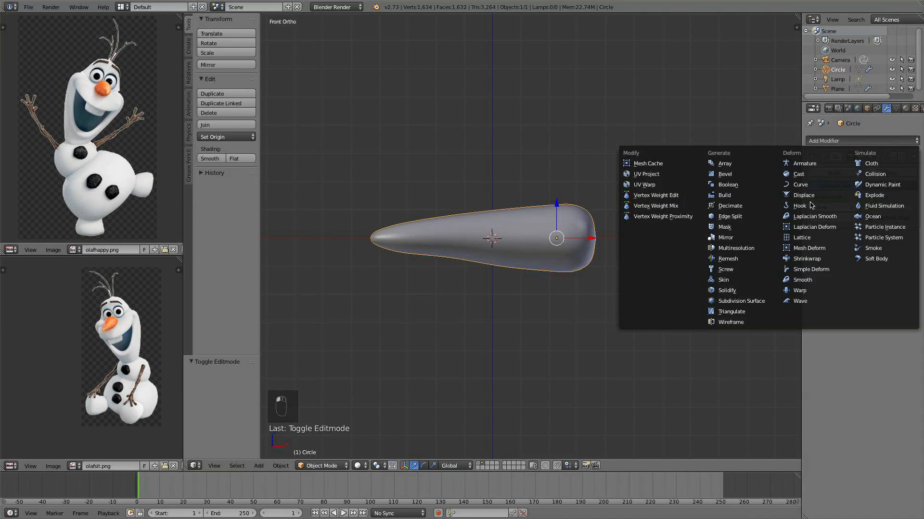
left_click(765, 296)
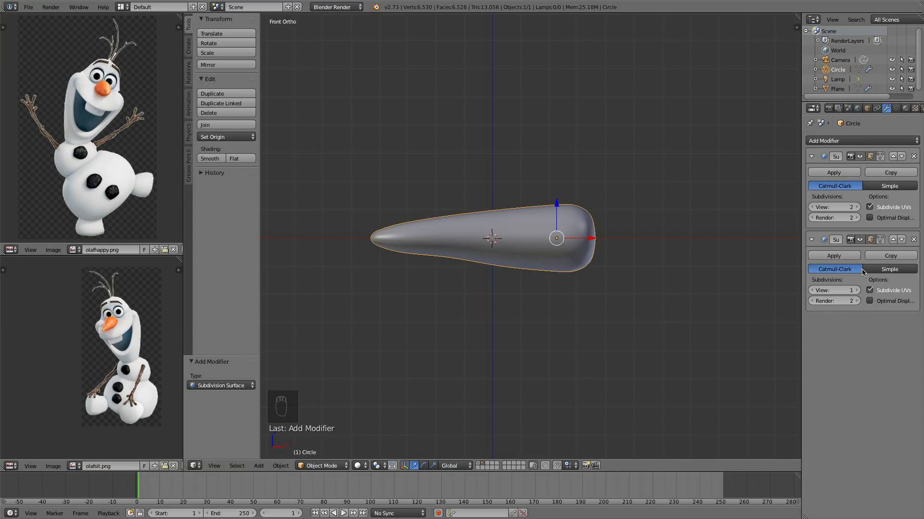
Add a Displace modifier to the carrot and assign it a new texture
left_click(847, 141)
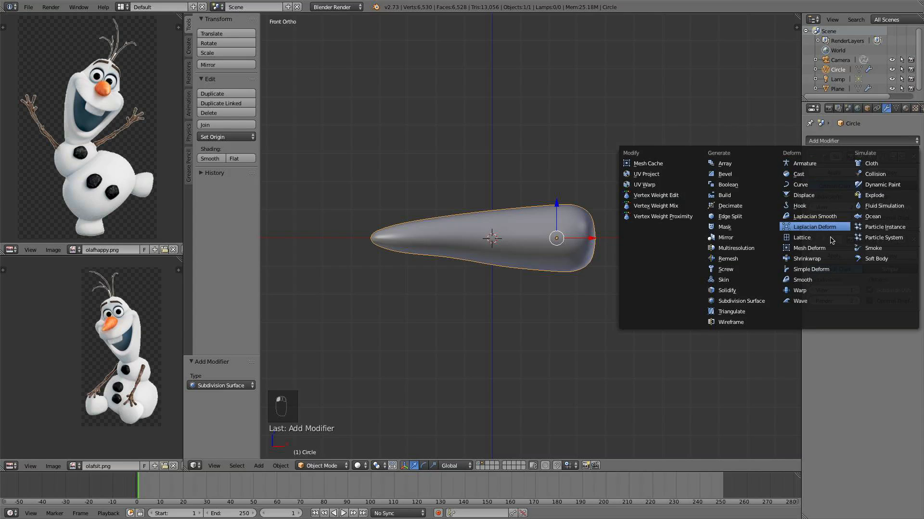
left_click(811, 194)
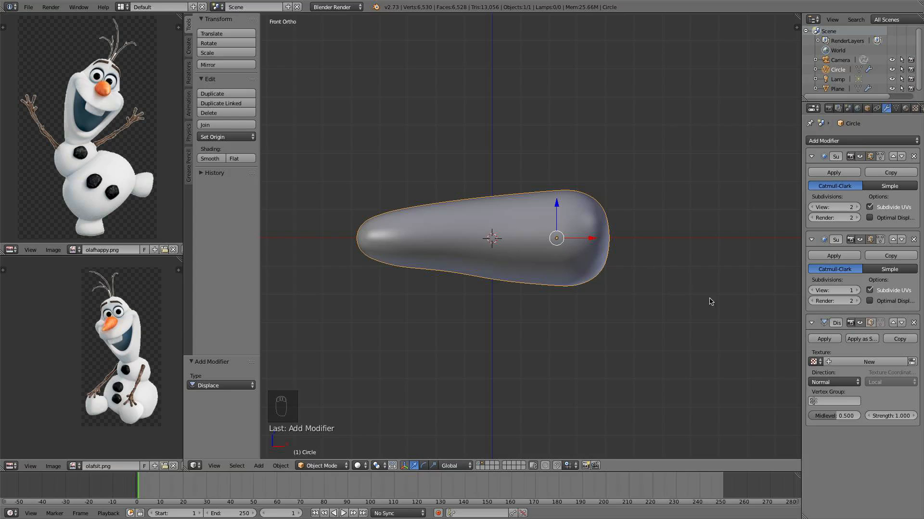
left_click(855, 362)
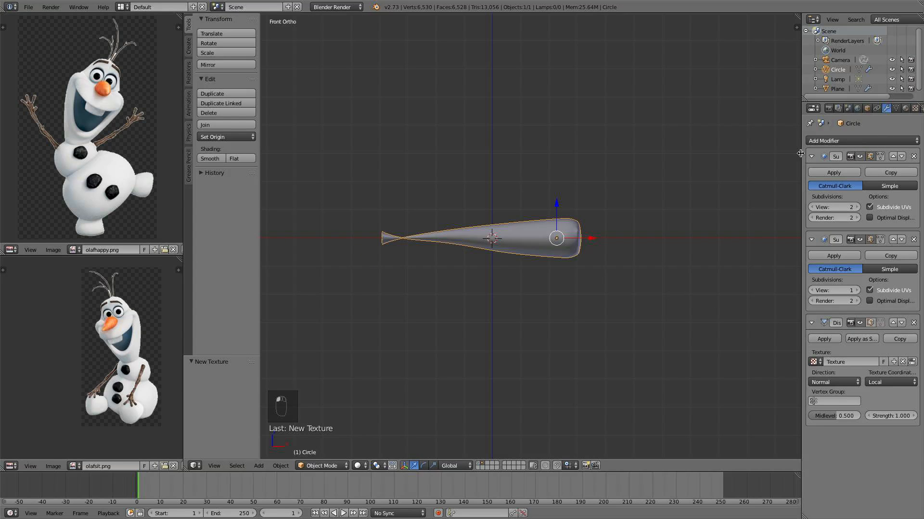
Change the displacement texture's type to Wood and set its pattern to Ring Noise
left_click_drag(800, 152, 731, 147)
left_click(846, 108)
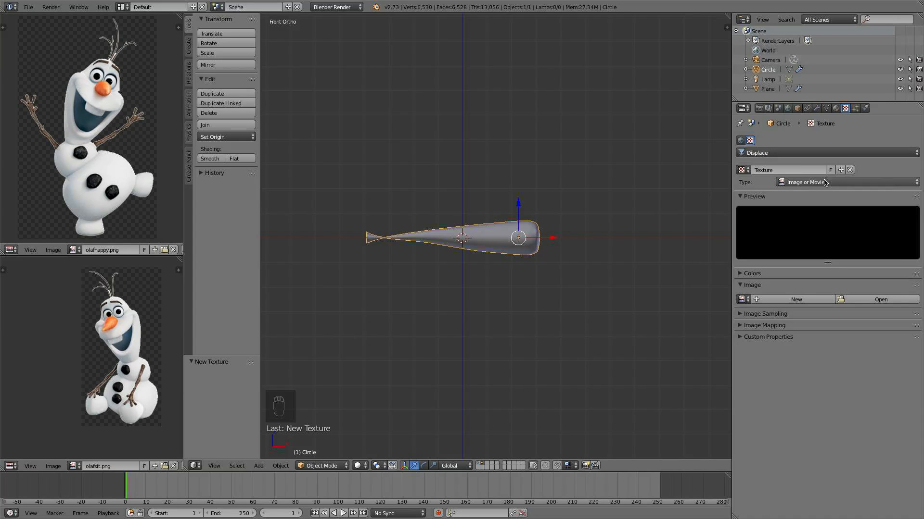
left_click(825, 153)
left_click(786, 121)
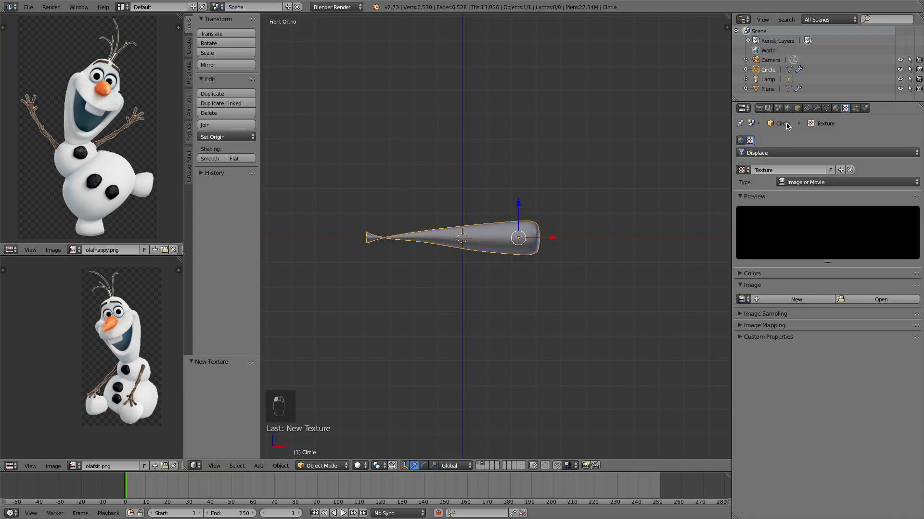
left_click(820, 185)
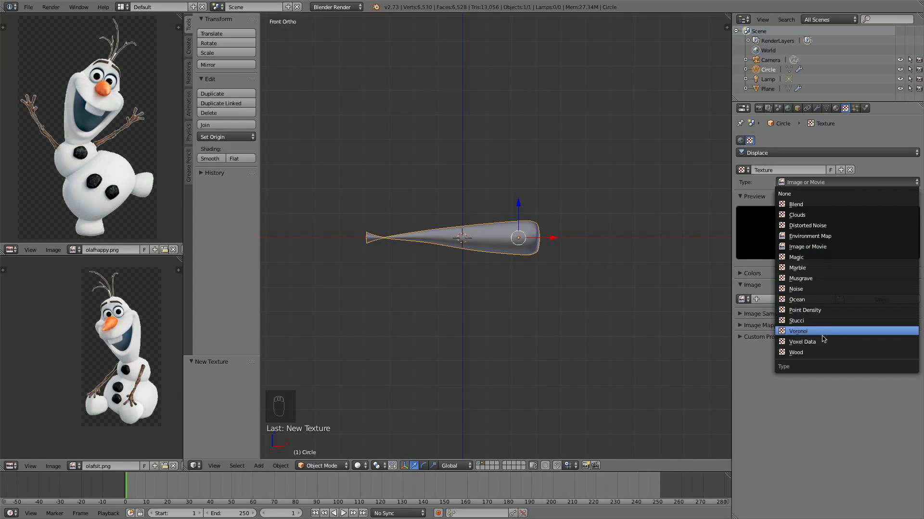
left_click(823, 352)
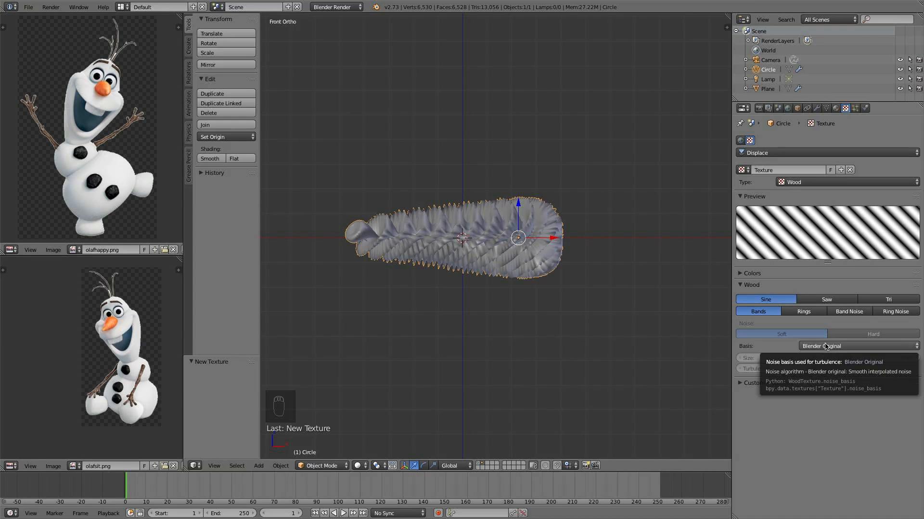
left_click(888, 313)
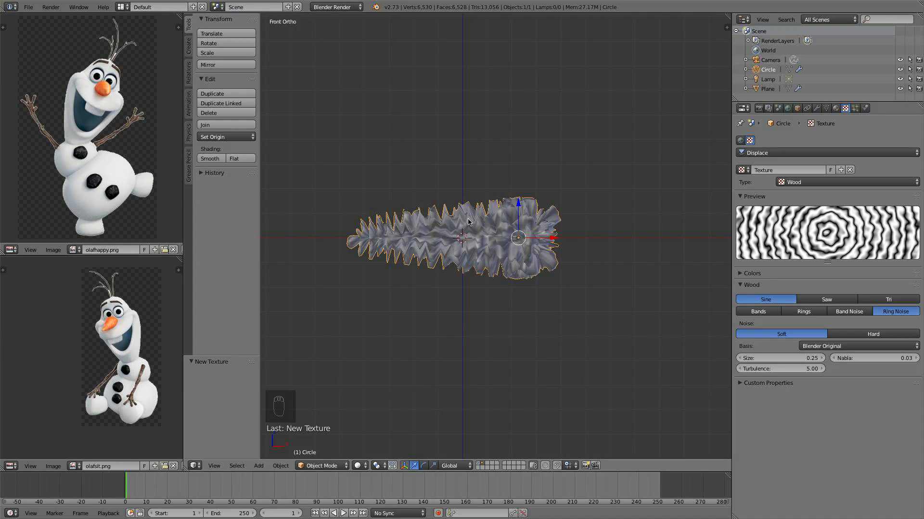
left_click_drag(791, 361, 791, 362)
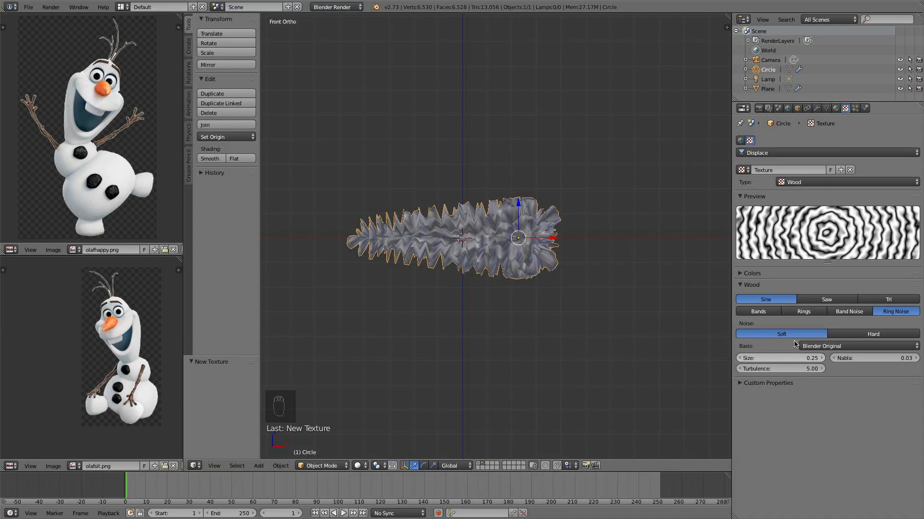
Set the Displace modifier's strength to 0.1
left_click(818, 108)
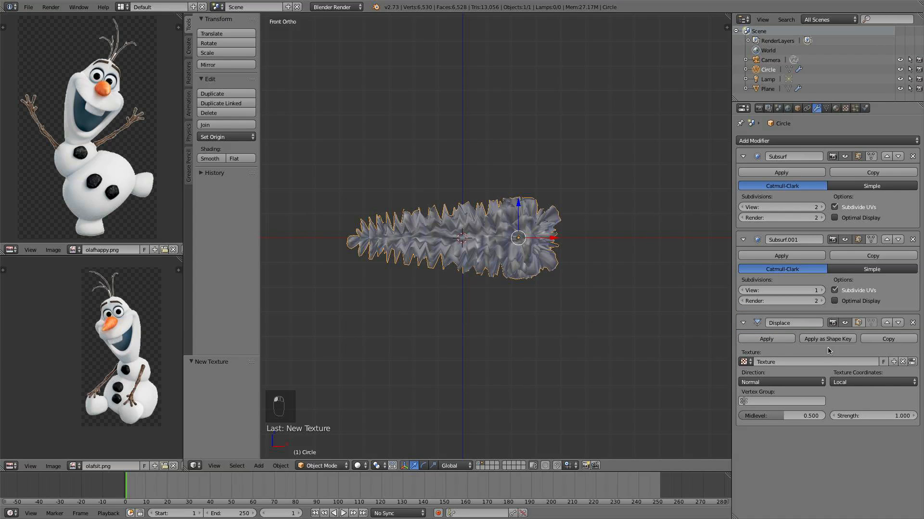
left_click(877, 415)
type("0.1")
key("Return")
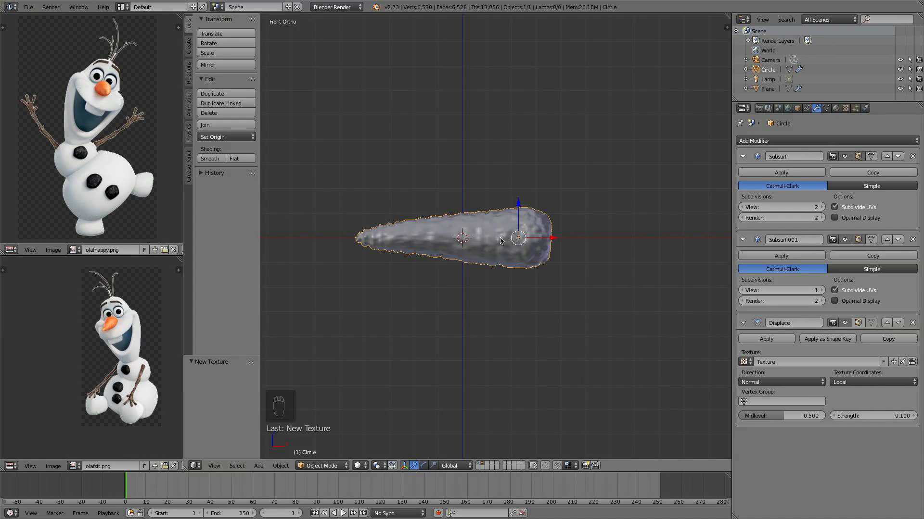
Add three centred loop cuts in the adjacent long sections along the carrot's middle and tip side
scroll(431, 273, "up", 2)
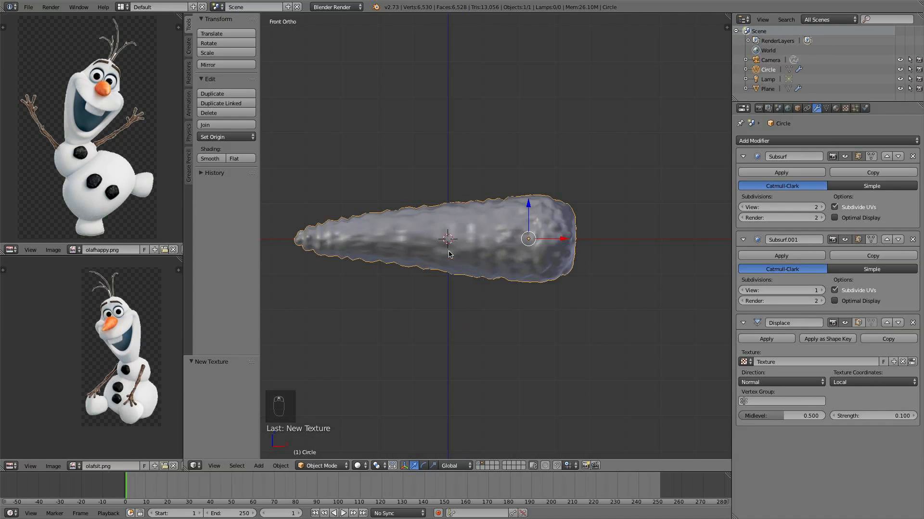
key("Tab")
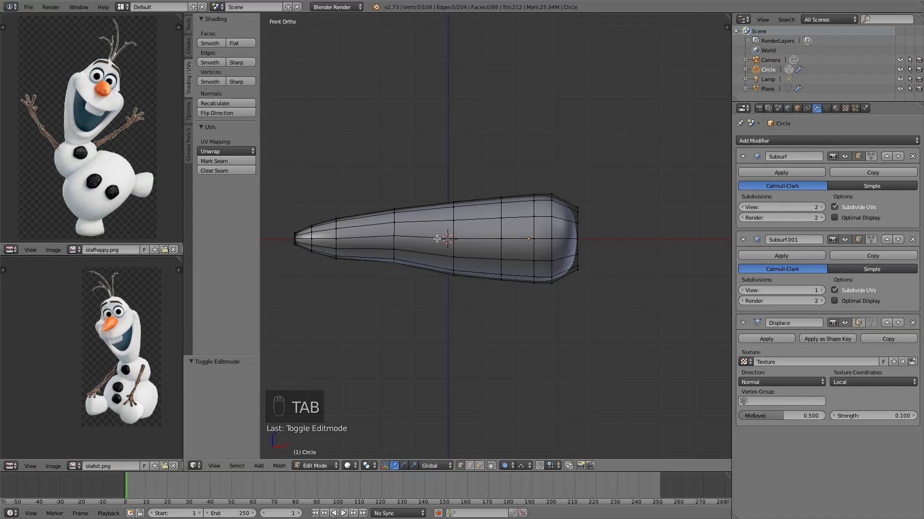
key("ctrl+r")
left_click(437, 238)
key("ctrl+r")
left_click(368, 237)
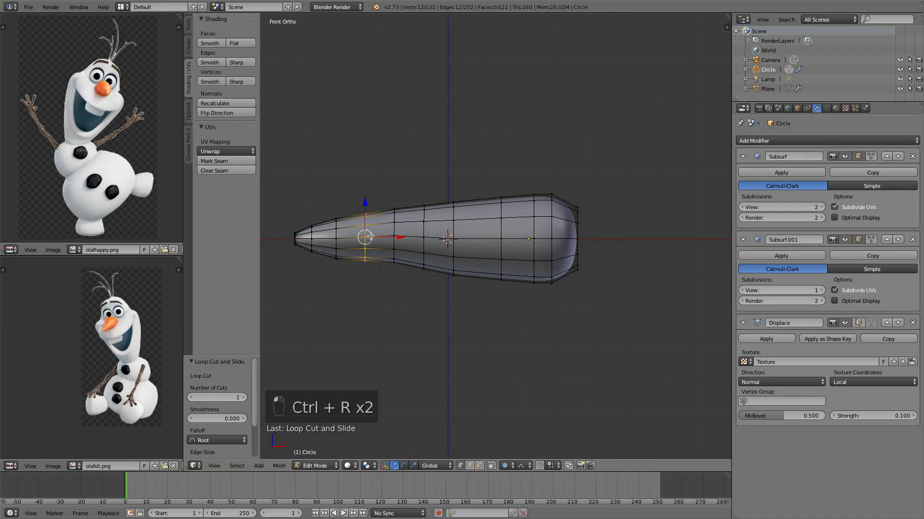
key("ctrl+r")
left_click(476, 235)
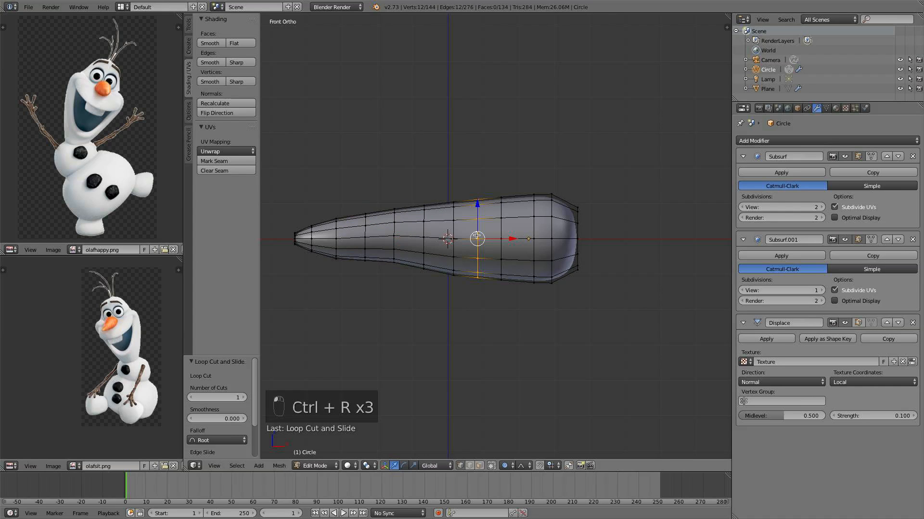
key("a")
key("Tab")
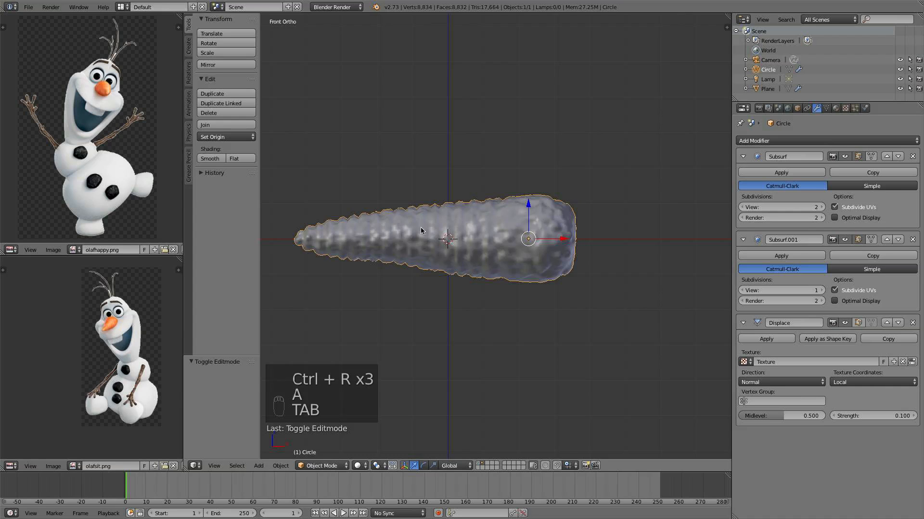
Try noise sizes of 0.30 and 0.35 for the displacement's Wood texture
middle_click_drag(421, 231, 445, 246)
key("KP_3")
key("KP_1")
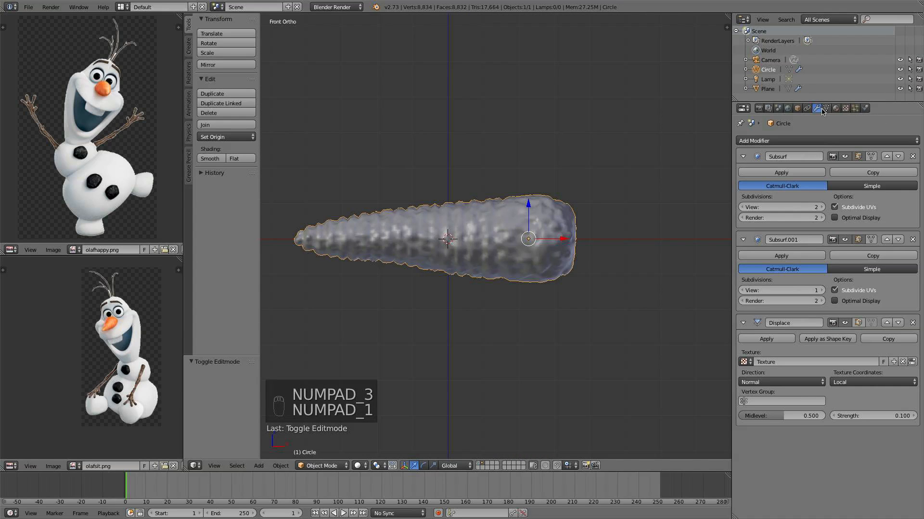
left_click(844, 108)
left_click(807, 357)
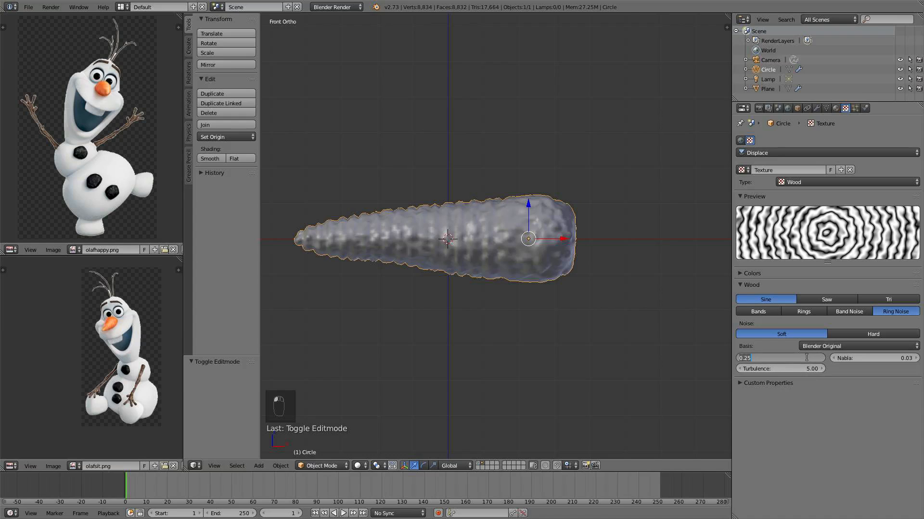
key("BackSpace")
type("3")
key("Return")
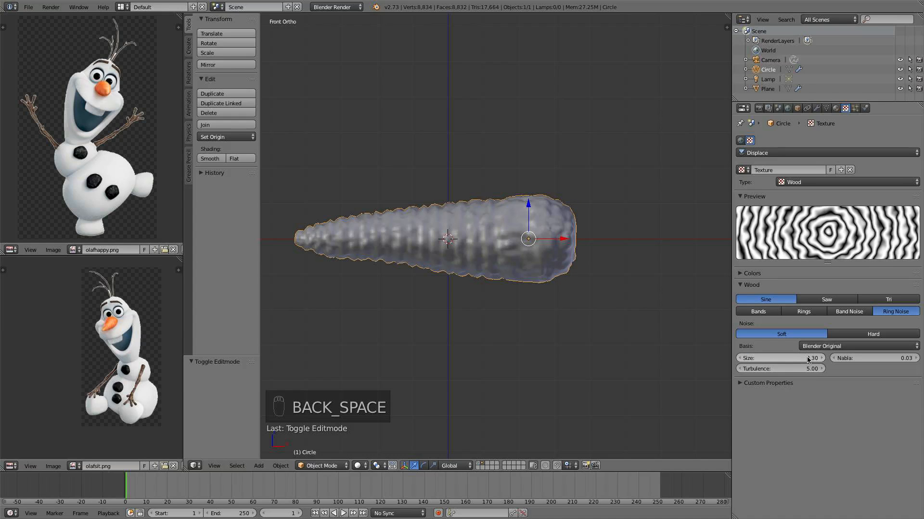
left_click(807, 358)
type("5")
key("Return")
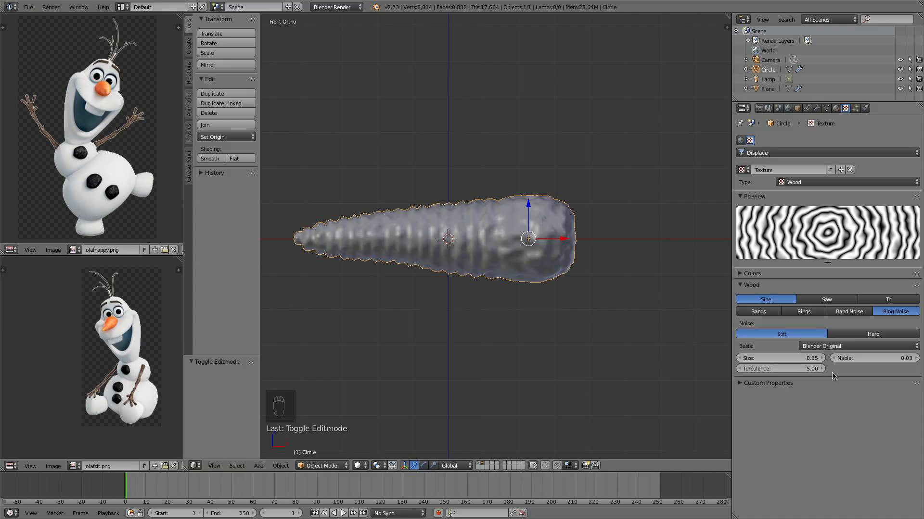
Set the Wood texture's noise size to 0.30 and its turbulence to 4.80
mouse_move(804, 359)
left_mouse_down()
mouse_move(885, 359)
mouse_move(794, 358)
left_mouse_up()
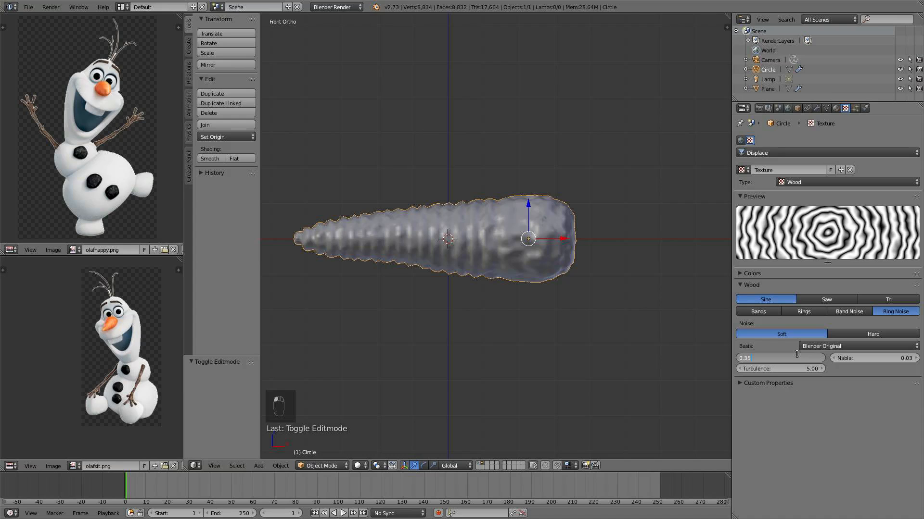
key("Tab")
type("0.0001")
key("Return")
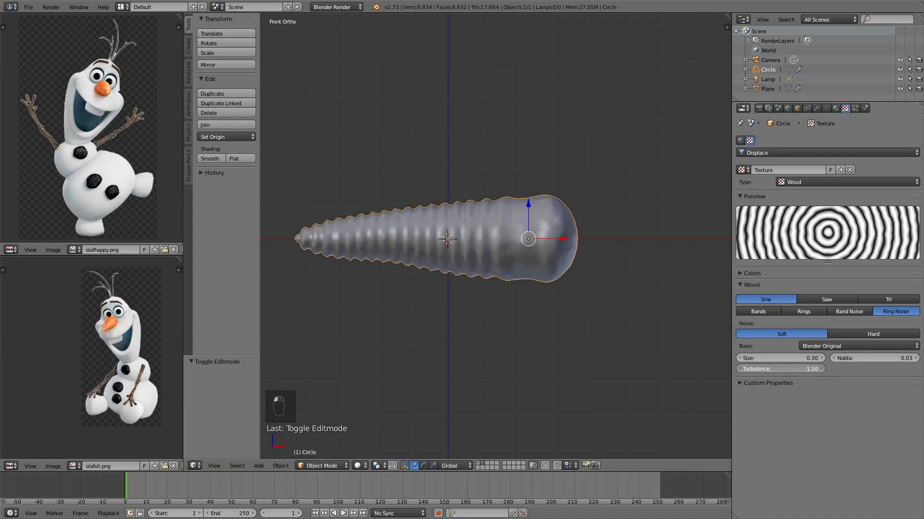
mouse_move(780, 368)
left_mouse_down()
mouse_move(818, 369)
mouse_move(795, 368)
left_mouse_up()
mouse_move(780, 369)
left_mouse_down()
mouse_move(755, 369)
mouse_move(779, 369)
left_mouse_up()
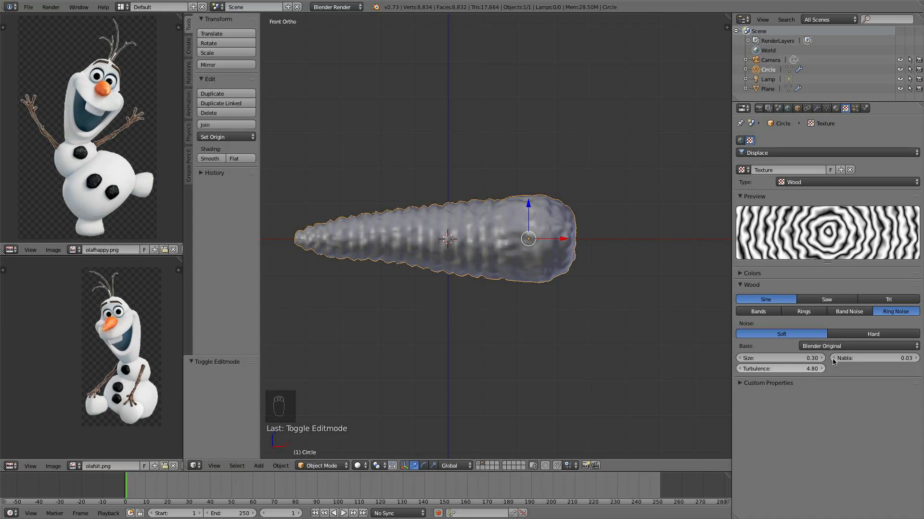
left_click(816, 108)
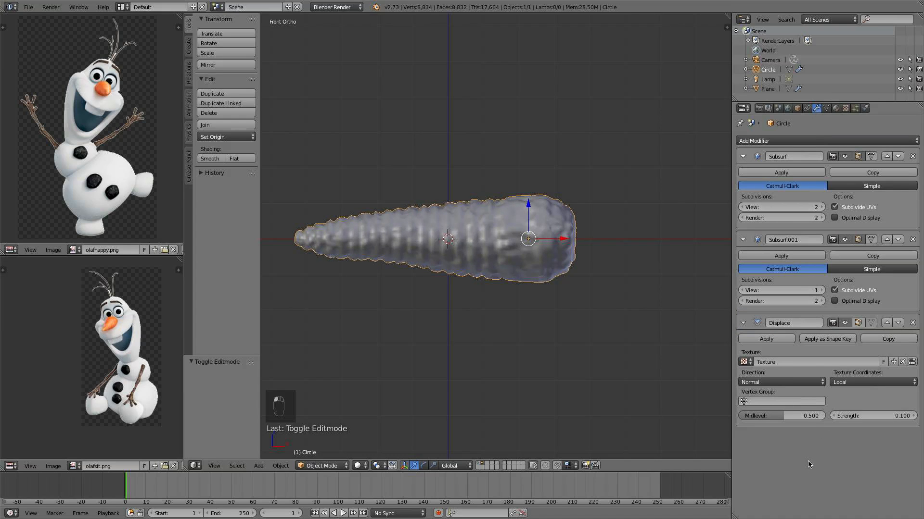
Set the Displace modifier's strength to 0.020 and check the carrot from the side and front
left_click(866, 412)
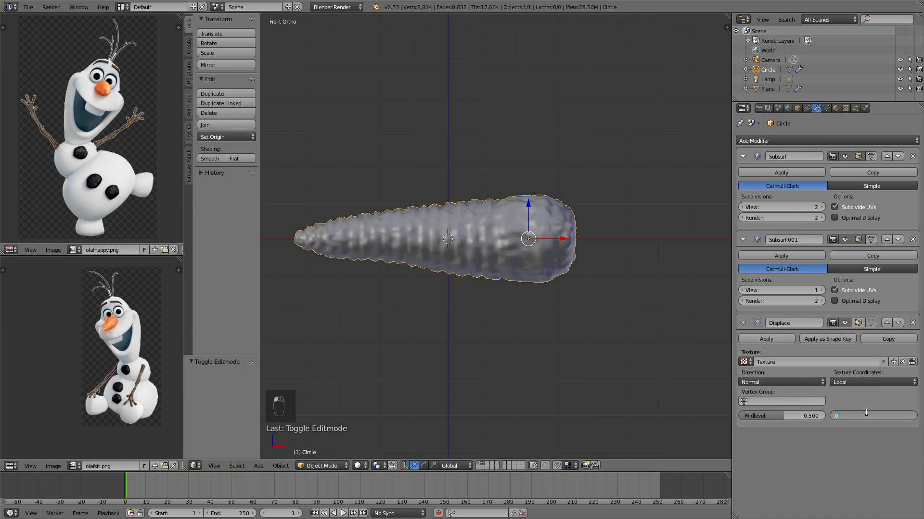
key("Return")
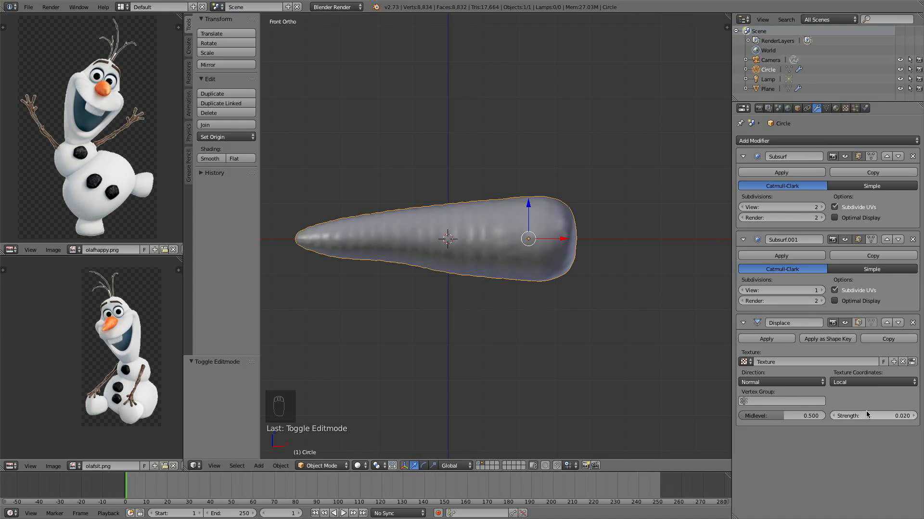
middle_click_drag(567, 272, 599, 278)
key("KP_3")
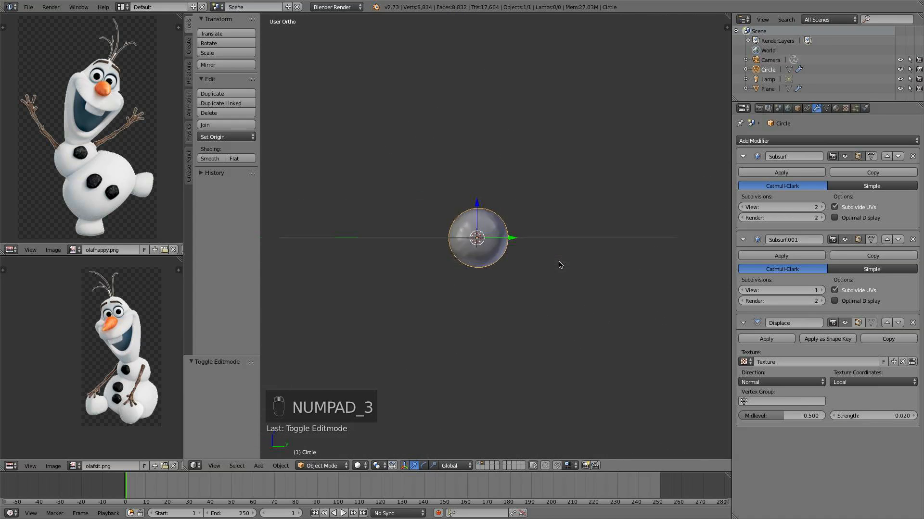
key("KP_1")
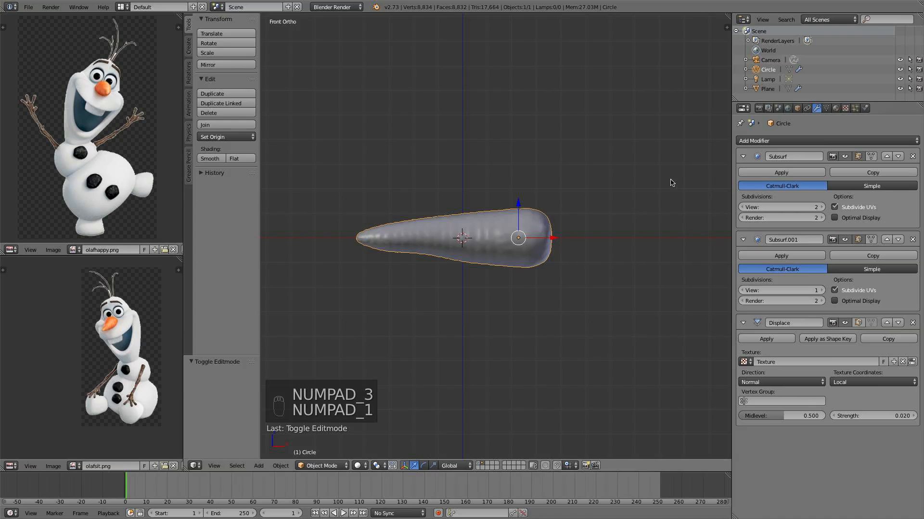
Try UV and Global texture coordinates for the Displace modifier, then return them to Local
left_click(858, 381)
left_click(853, 339)
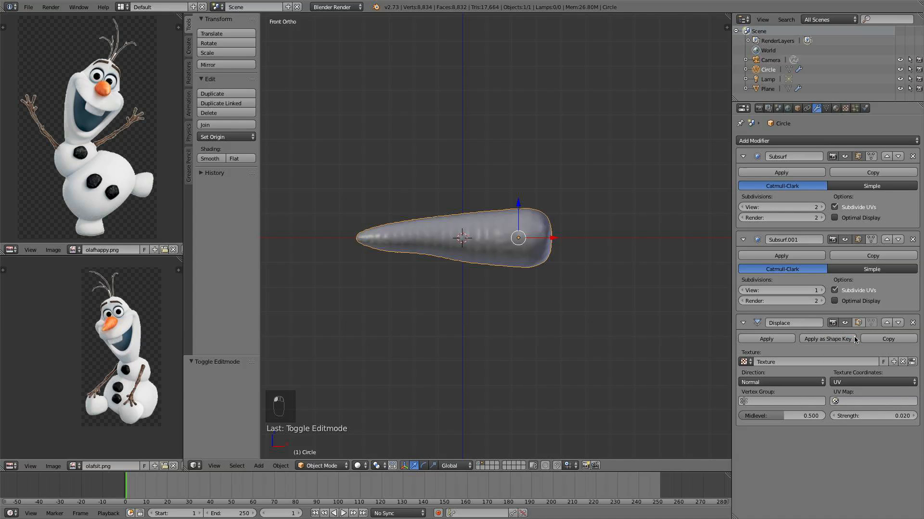
left_click(852, 382)
left_click(842, 360)
left_click(852, 382)
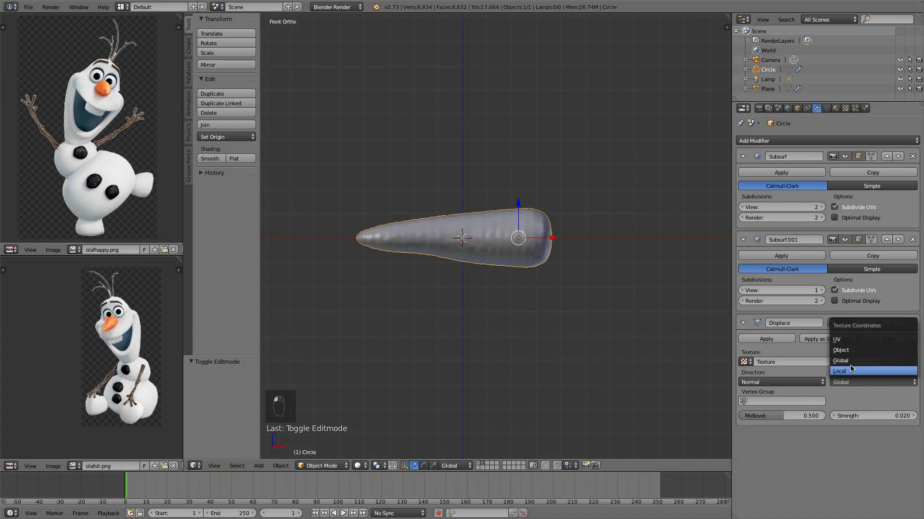
left_click(850, 361)
left_click(852, 383)
left_click(850, 372)
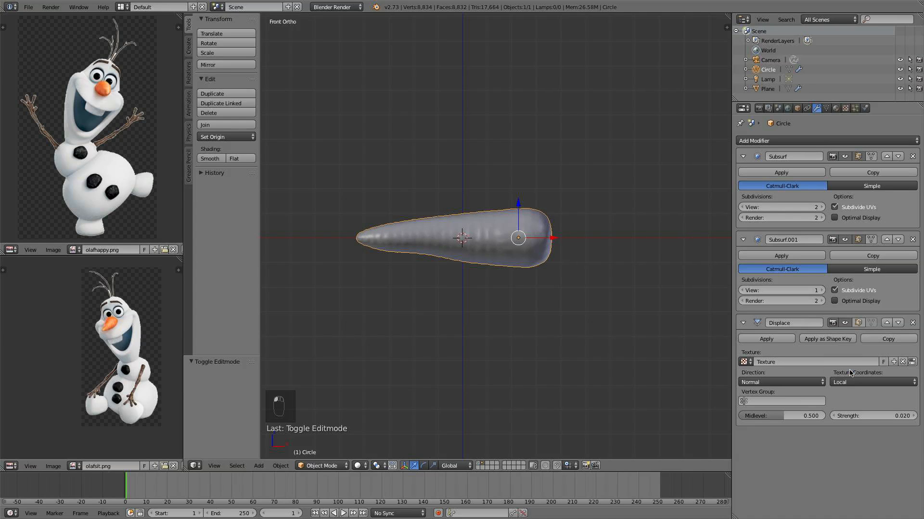
Compare Global and Local texture coordinates with cancelled trial moves of the carrot, leaving the Displace modifier on Local
left_click(844, 381)
left_click(850, 361)
scroll(592, 315, "up", 3)
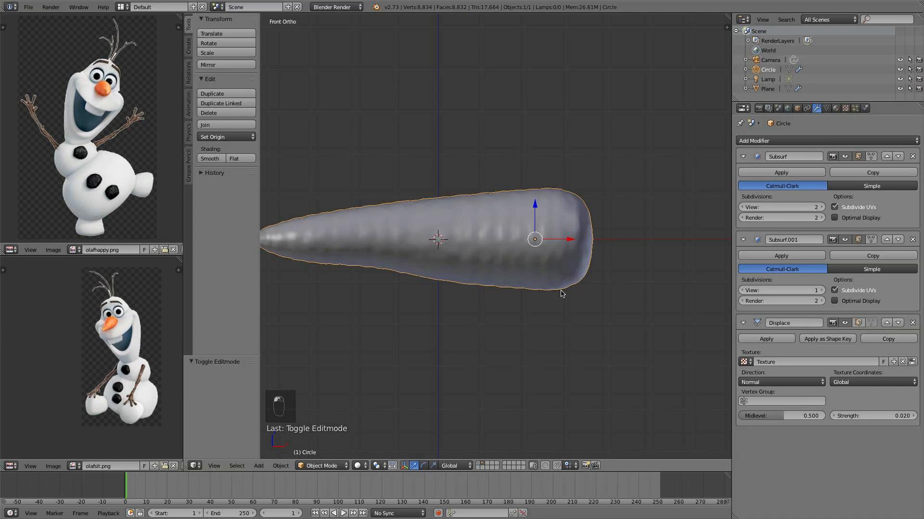
key("g")
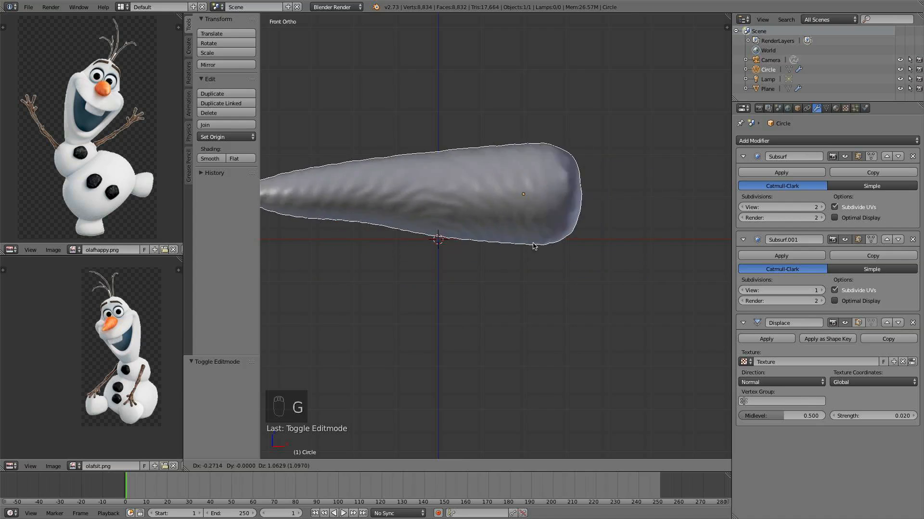
right_click(616, 284)
left_click(873, 382)
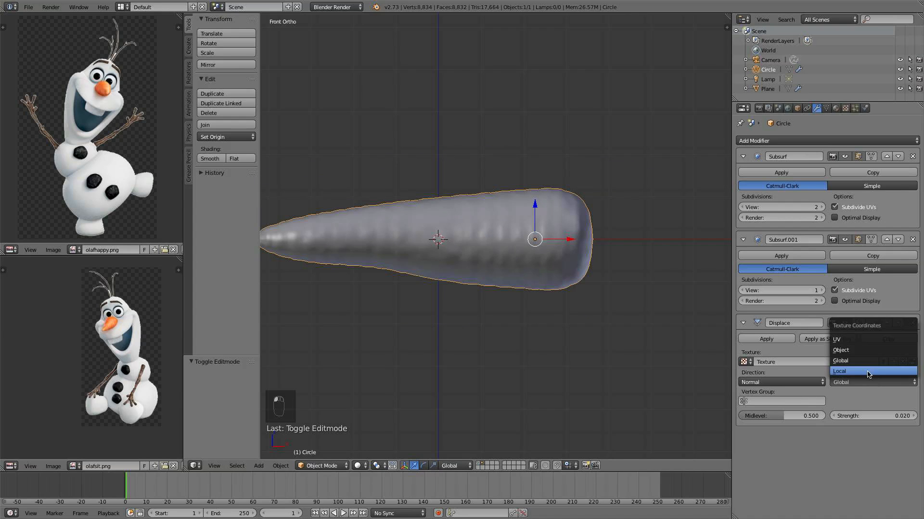
left_click(850, 372)
key("g")
right_click(596, 294)
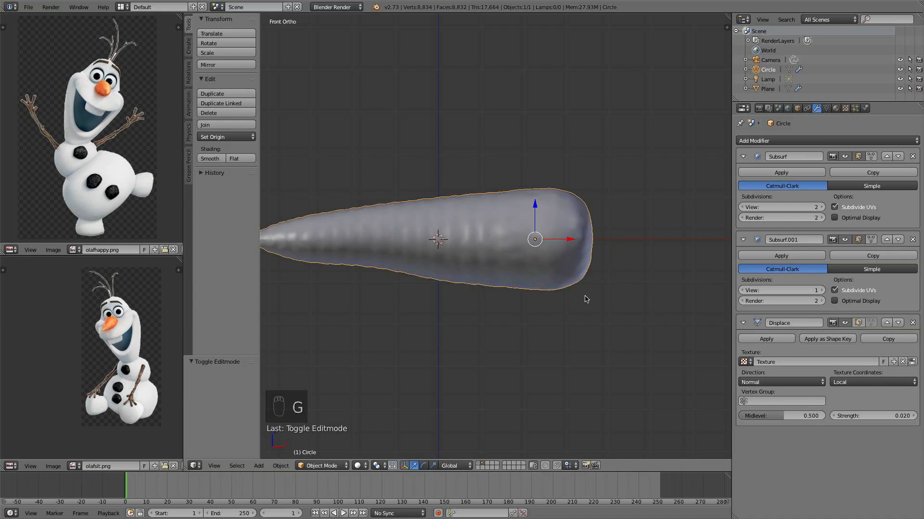
middle_click_drag(584, 299, 603, 335)
key("KP_3")
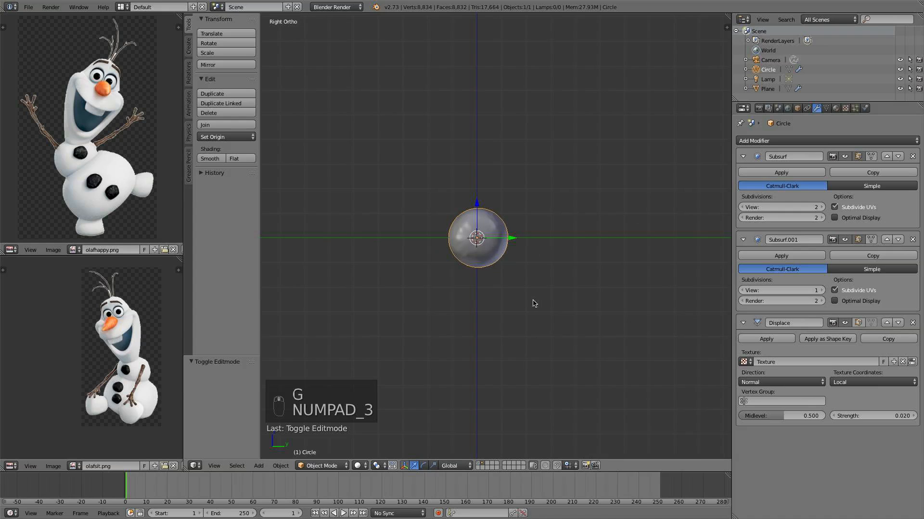
key("KP_1")
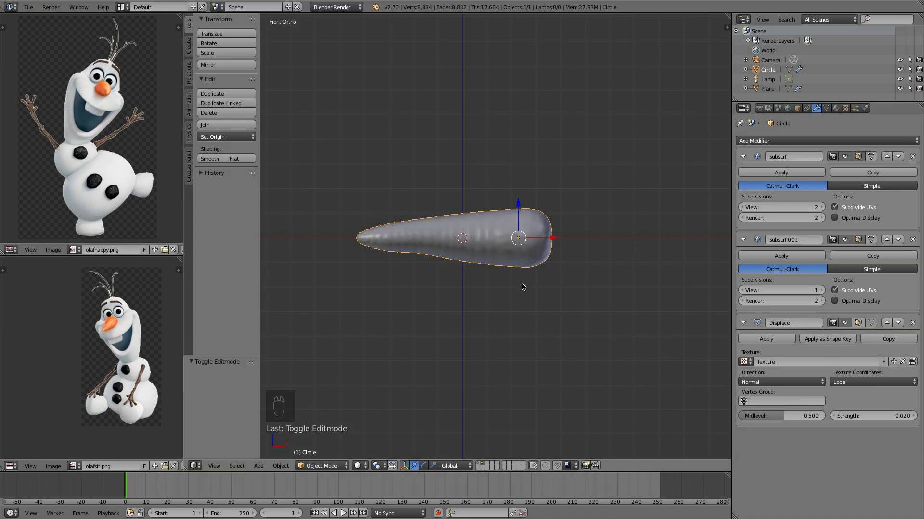
Add a second Displace modifier to the carrot and create a new texture for it
left_click(787, 141)
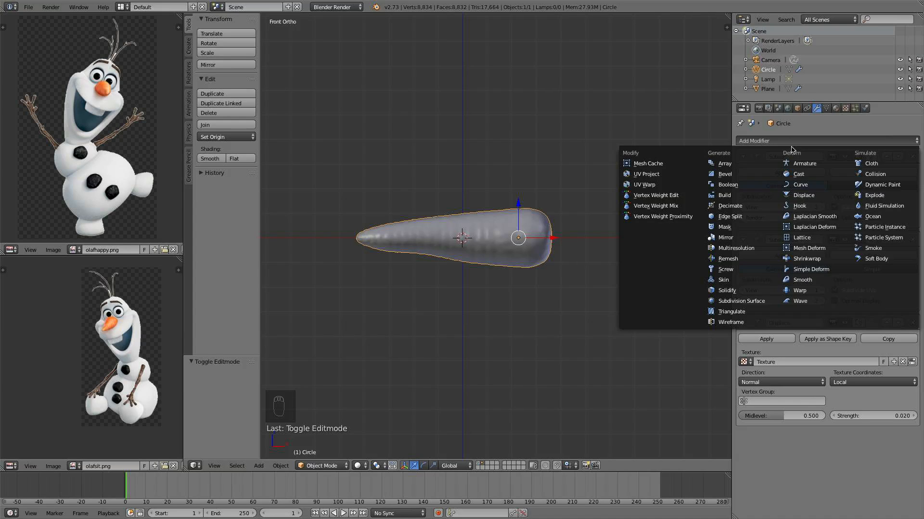
left_click(813, 196)
scroll(829, 371, "down", 2)
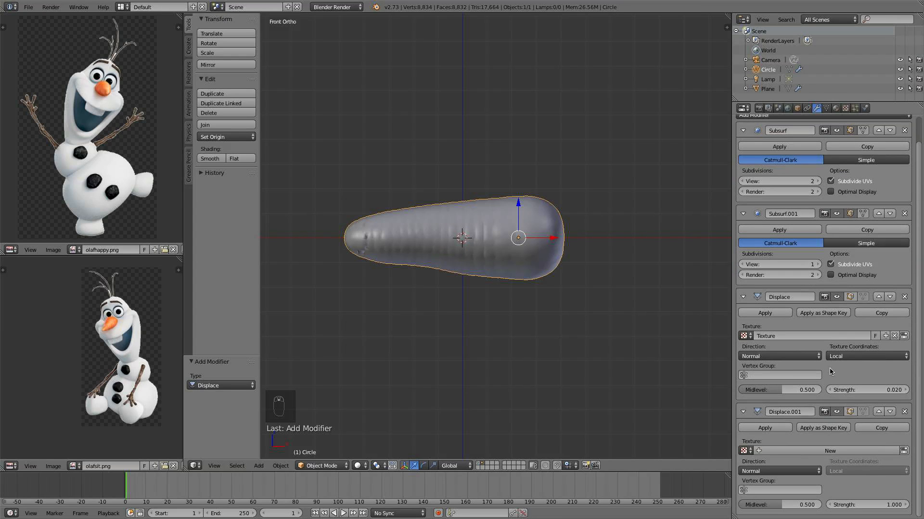
left_click(821, 452)
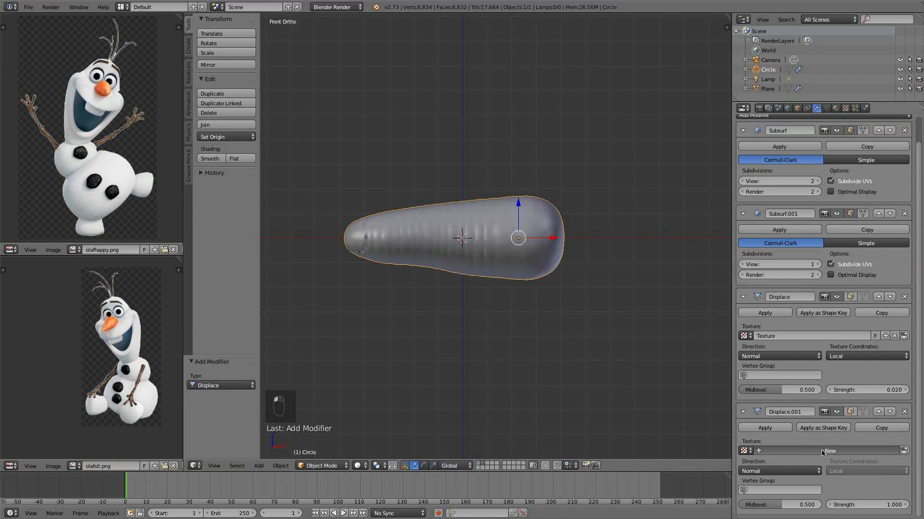
Make the second Displace modifier's texture Clouds with noise size 0.40 and depth 4
left_click(845, 109)
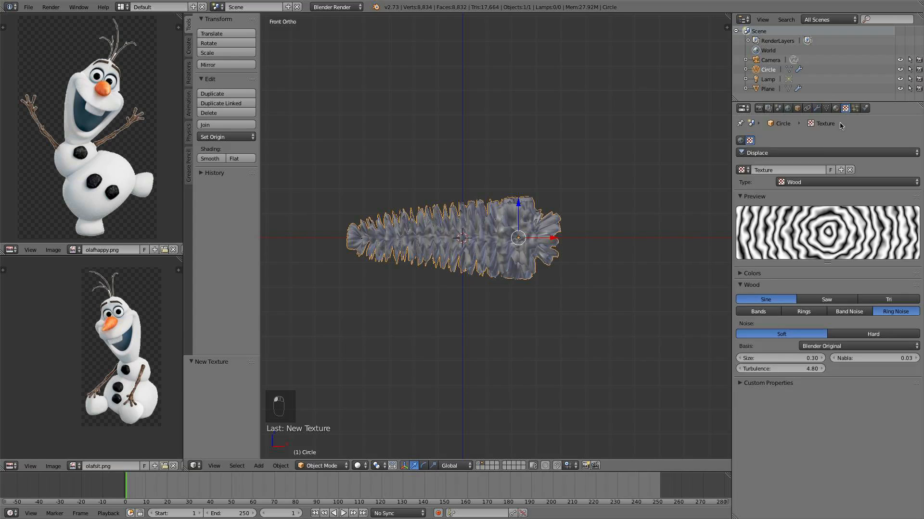
left_click(824, 152)
left_click(825, 114)
left_click(820, 183)
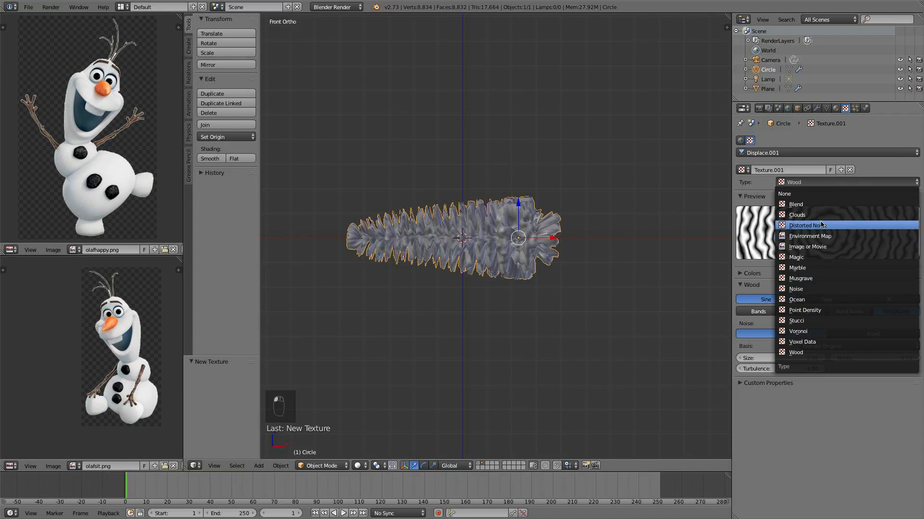
left_click(817, 225)
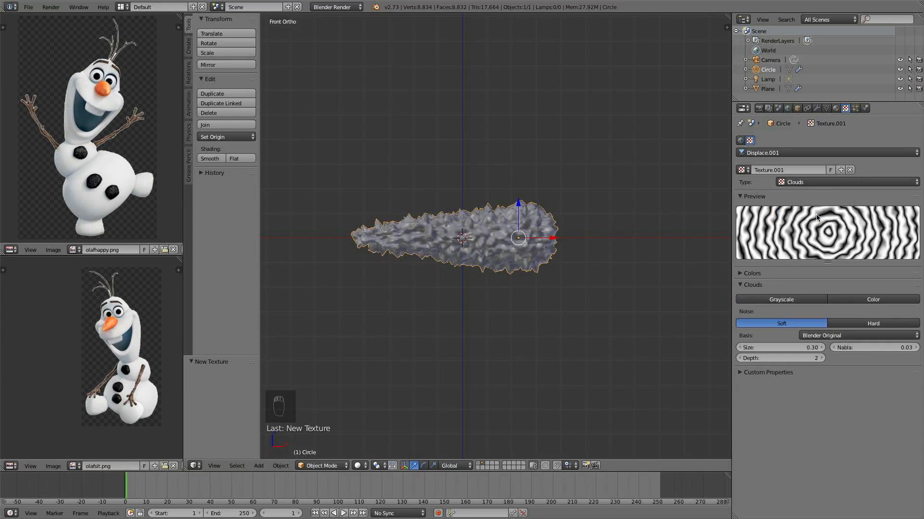
left_click(821, 347)
left_click(821, 359)
left_click(821, 358)
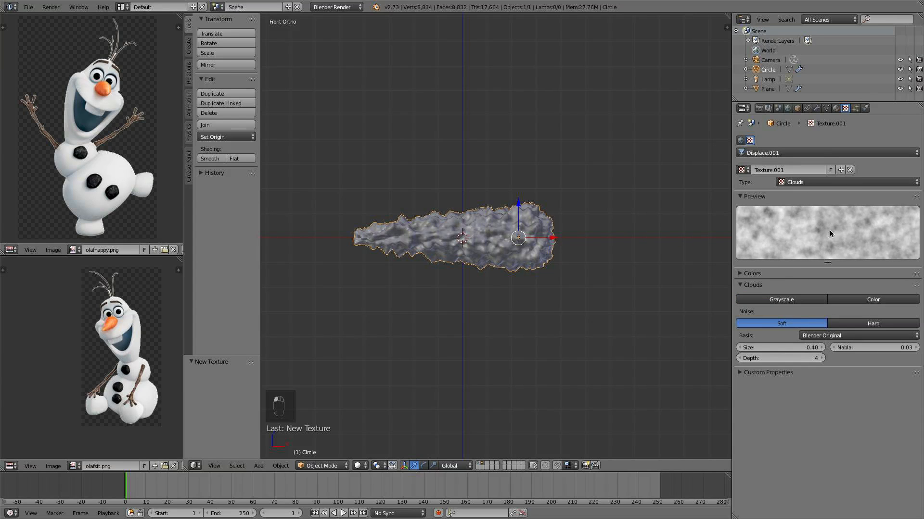
Set the second Displace modifier's strength to 0.1
left_click(817, 109)
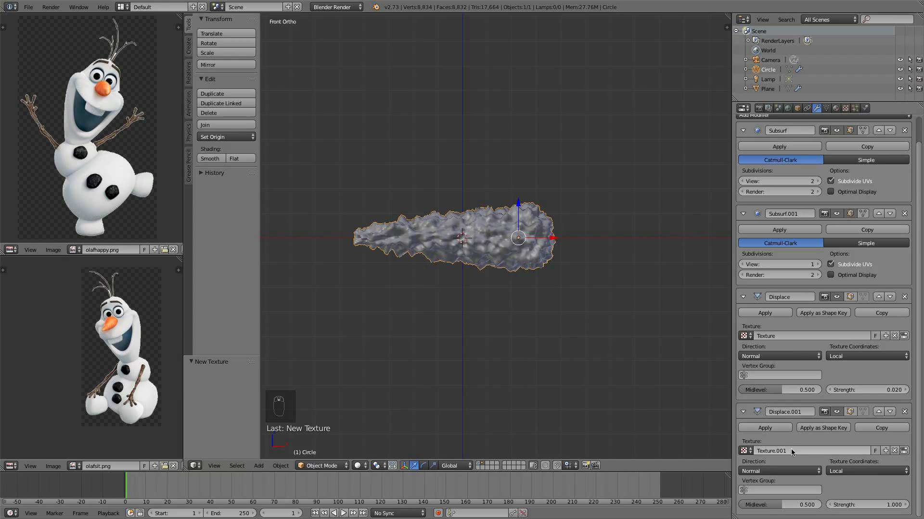
left_click_drag(867, 505, 846, 505)
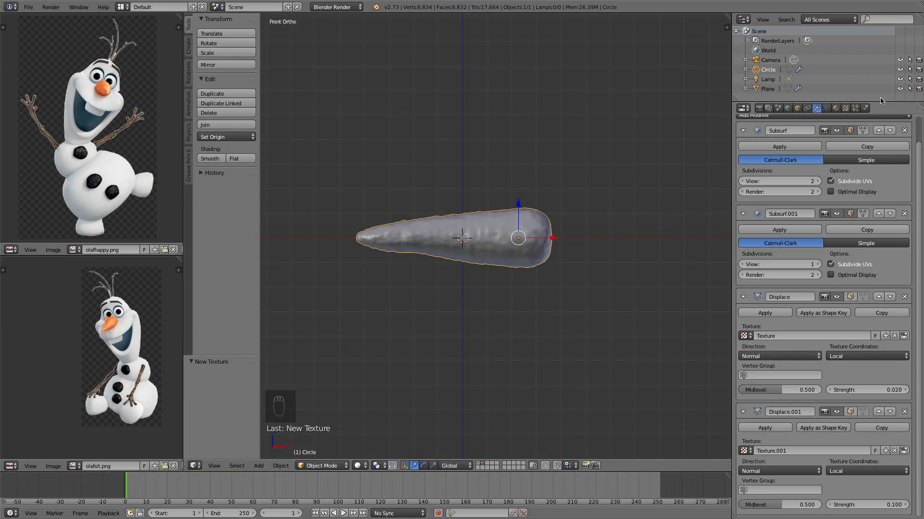
middle_click_drag(496, 221, 507, 234)
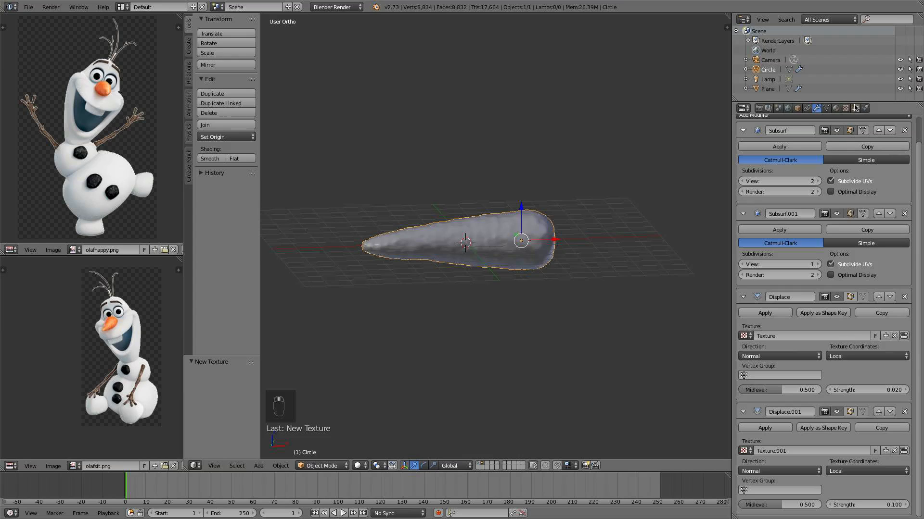
Try Clouds noise sizes up to 0.60, settle on 0.50, and set the second Displace modifier's strength to 0.2
left_click(846, 108)
left_click(821, 347)
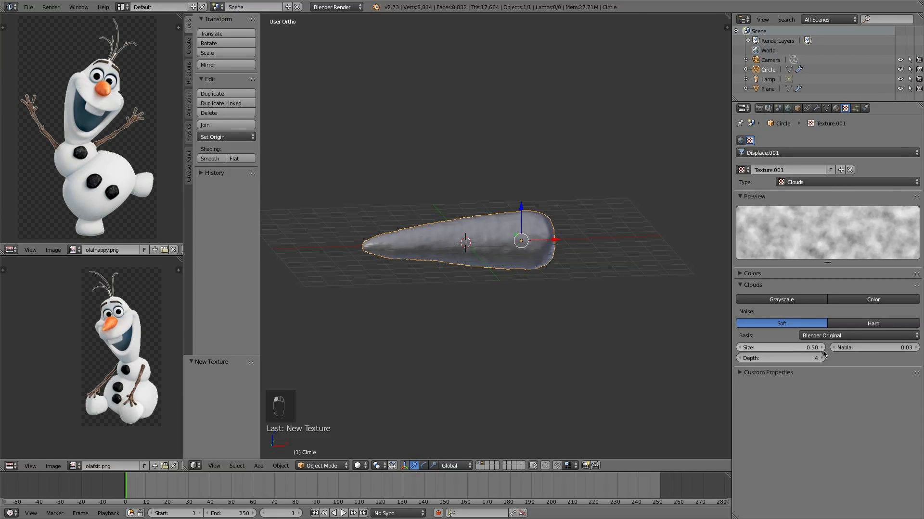
left_click(821, 347)
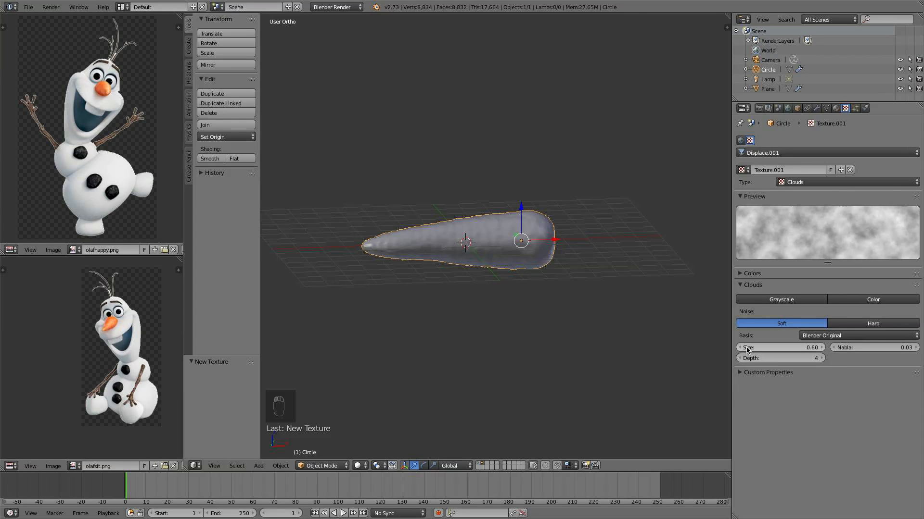
left_click(740, 347)
left_click(816, 108)
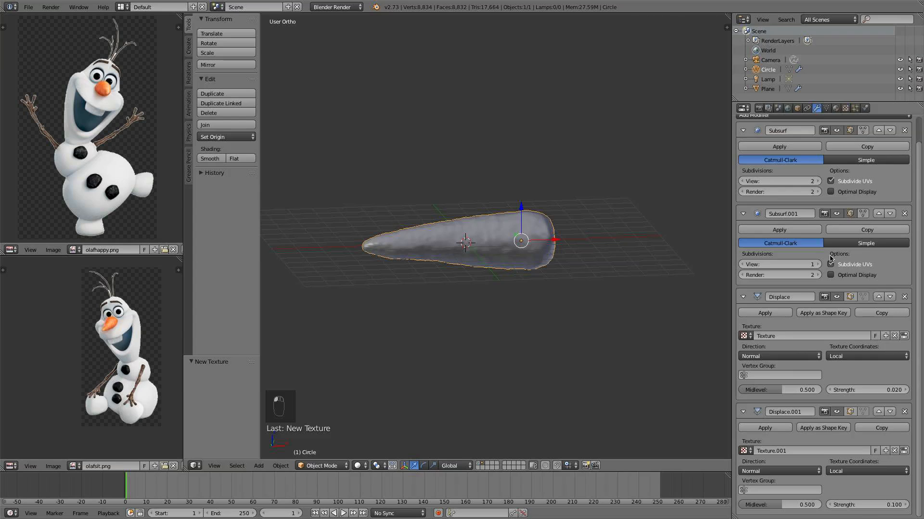
left_click_drag(867, 505, 869, 505)
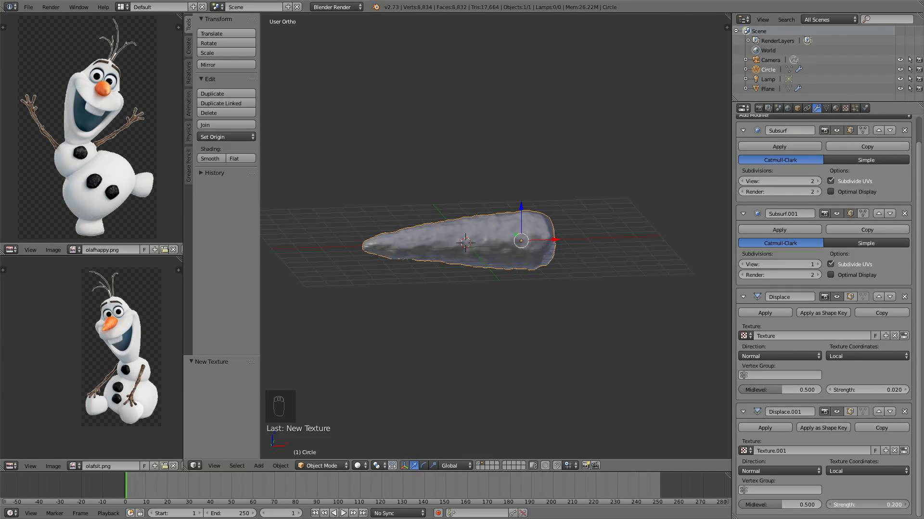
Set the Clouds texture's noise size to 0.70 and check the carrot's surface from several angles
left_click(845, 108)
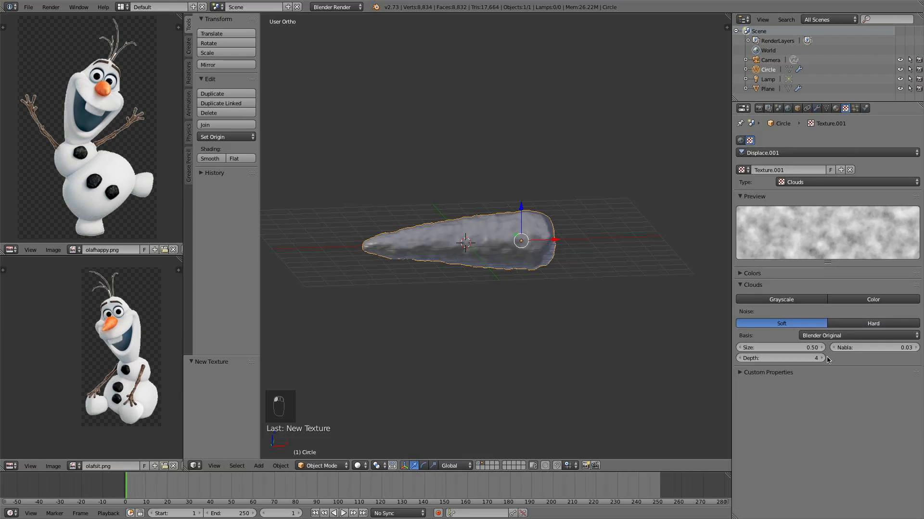
middle_click_drag(496, 212, 526, 282)
left_click(821, 347)
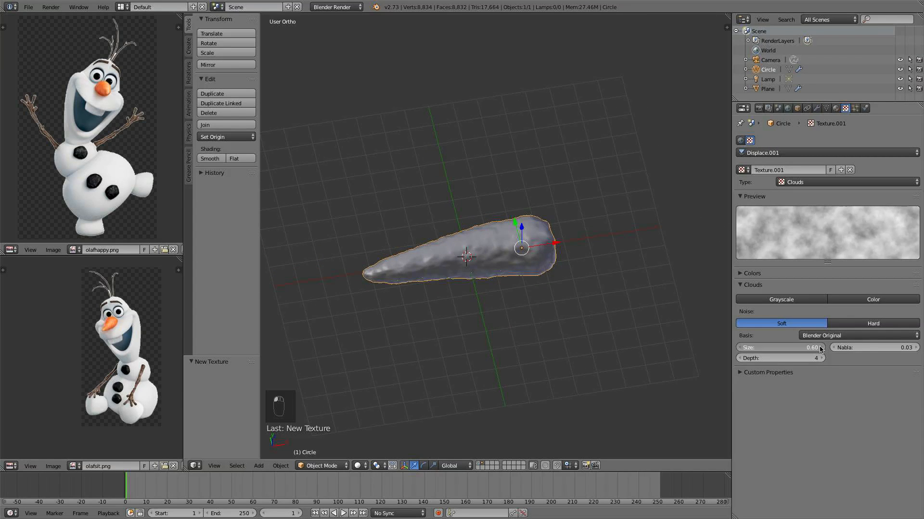
key("KP_1")
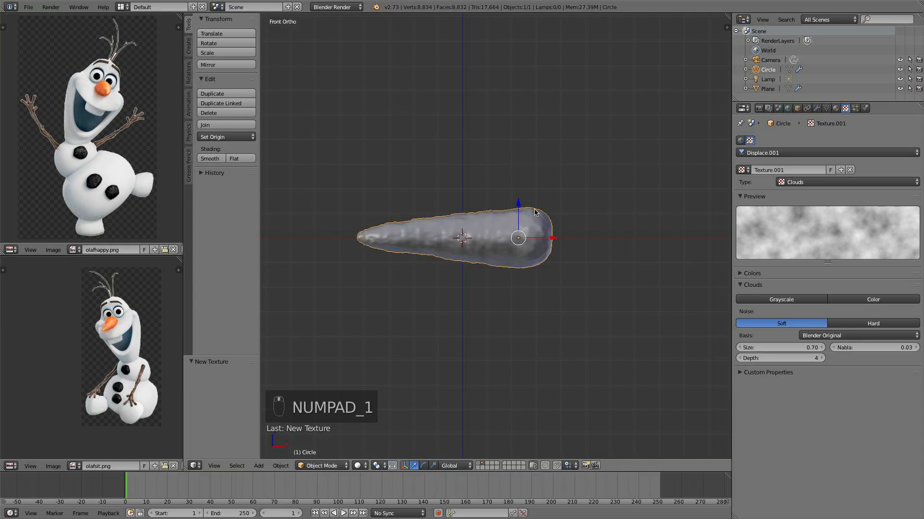
middle_click_drag(559, 202, 516, 216)
Set the second Displace modifier's strength to 0.18 and inspect the carrot's bumps
left_click(816, 107)
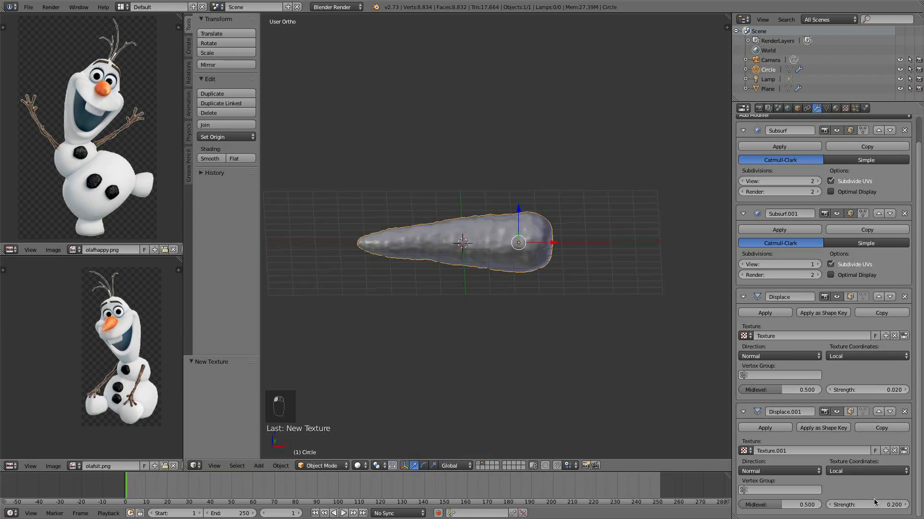
left_click(875, 502)
type("0.18")
key("Return")
key("KP_1")
middle_click_drag(489, 305, 592, 327)
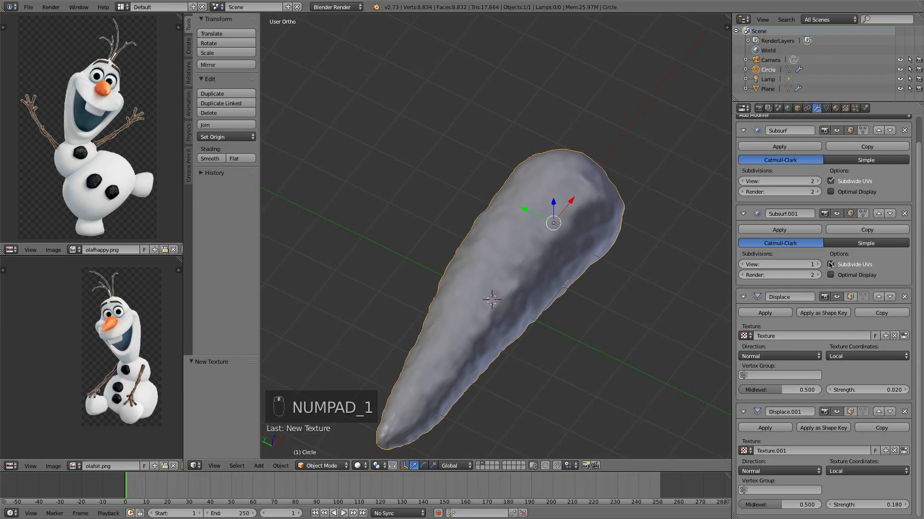
Set the second Subdivision Surface modifier's view subdivisions to 2
left_click(811, 264)
type("2")
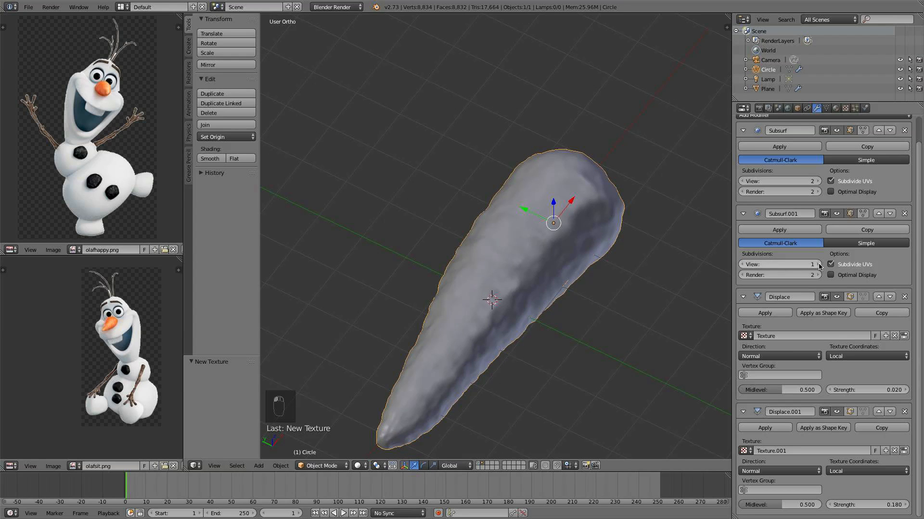
key("Return")
middle_click_drag(522, 229, 479, 223)
key("KP_1")
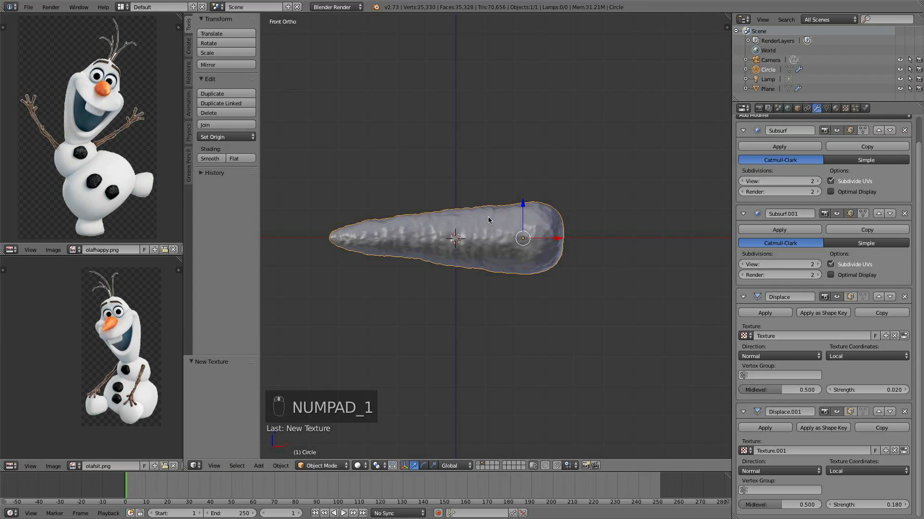
Set the strength of the first, Wood-textured Displace modifier to 0.015
left_click(884, 394)
type("0.015")
key("Return")
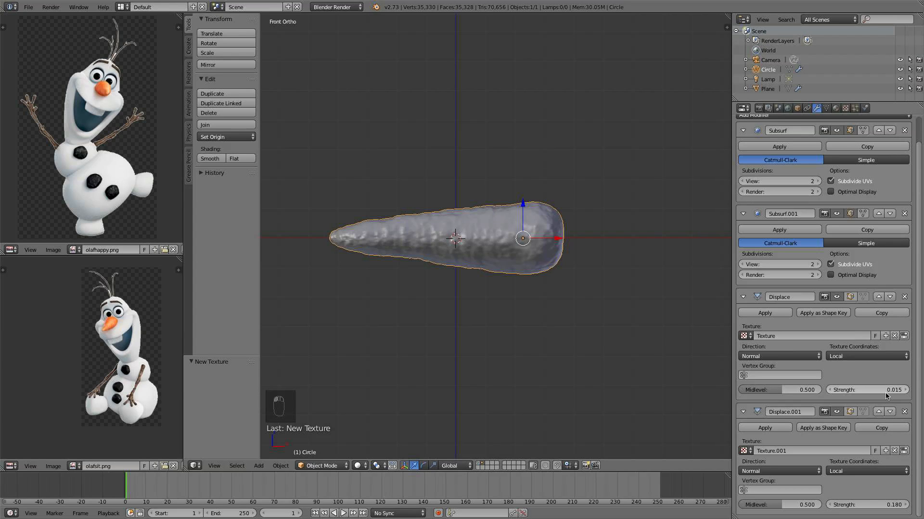
Set the second Displace modifier's strength to 0.15 and the second Subdivision Surface modifier's view subdivisions to 1
left_click(885, 505)
type("0.1")
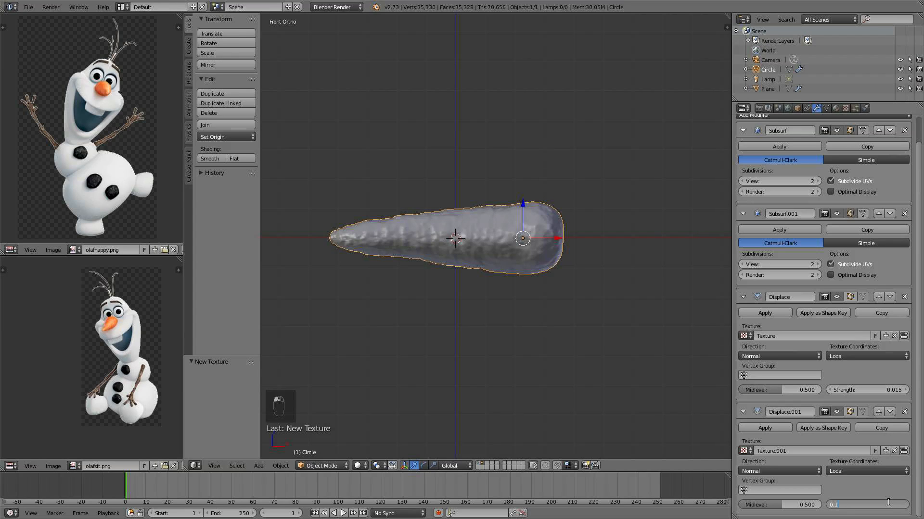
type("5")
key("Return")
left_click(743, 265)
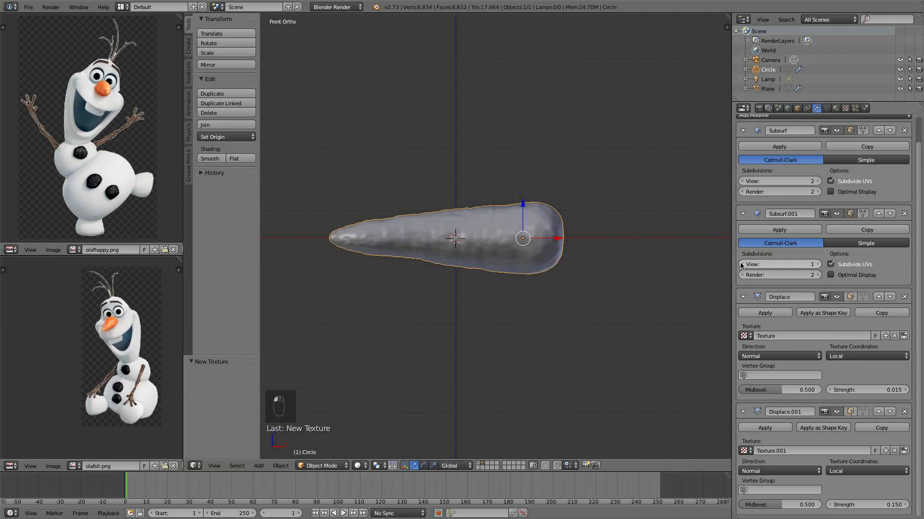
middle_click_drag(633, 253, 462, 274)
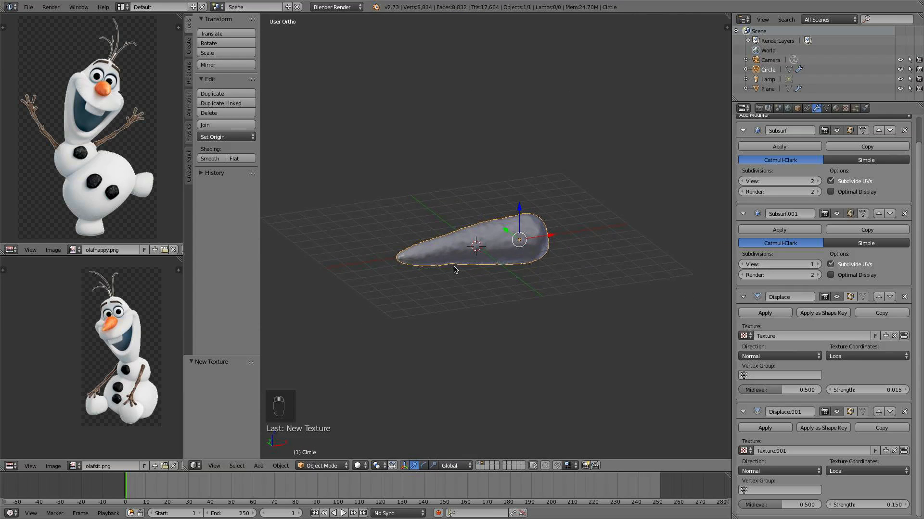
Move the carrot to the first layer and display that layer together with Olaf's body
key("m")
left_click(534, 289)
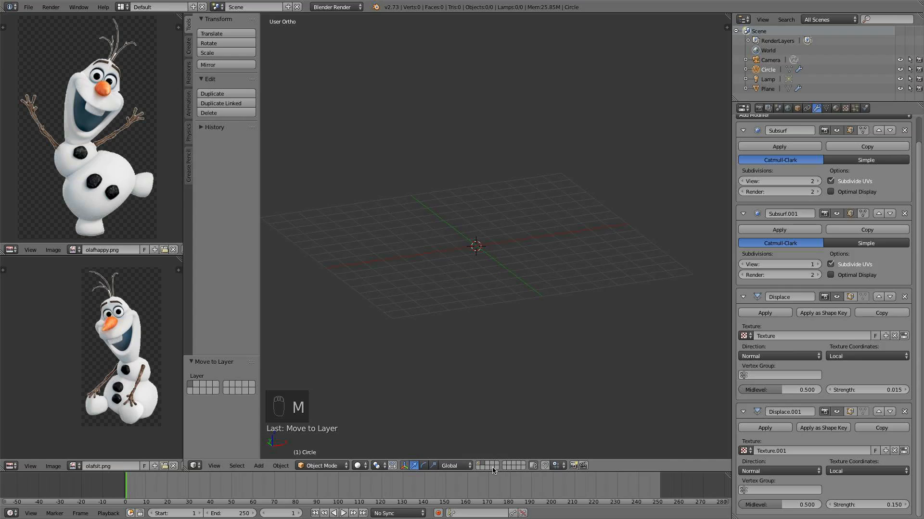
key("m")
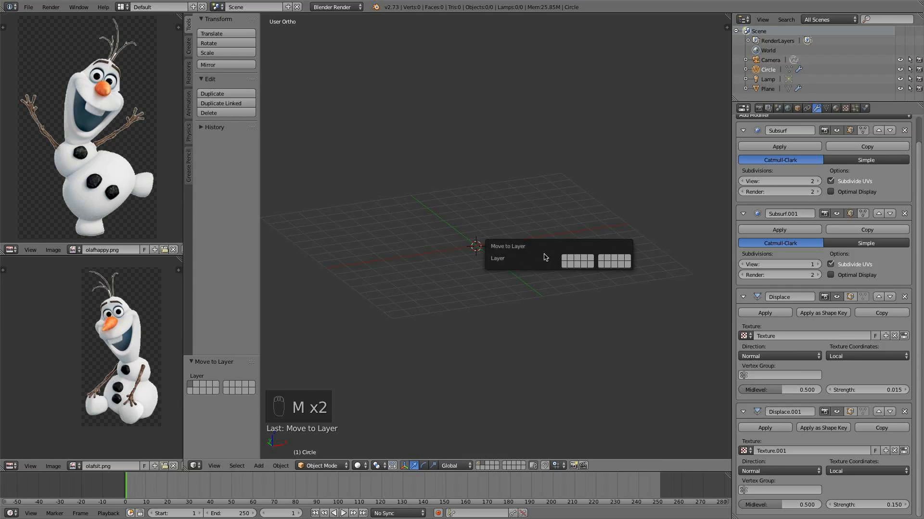
left_click(479, 465)
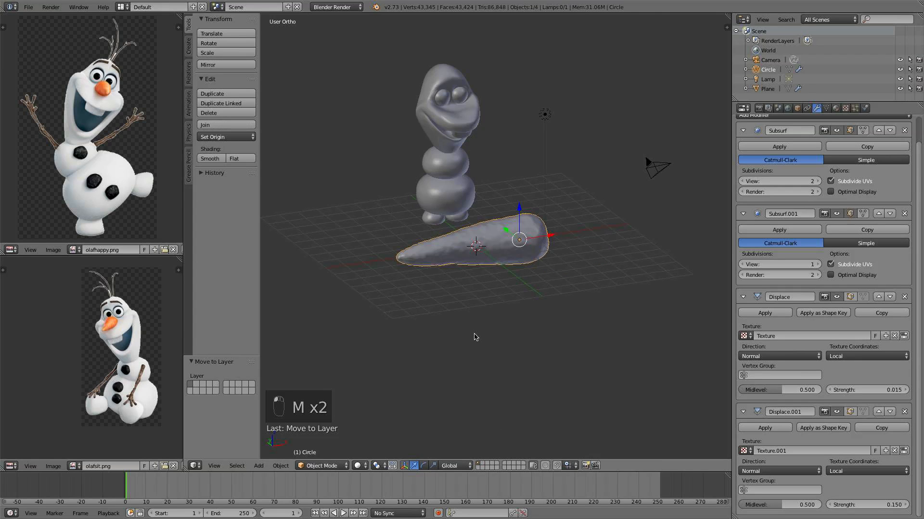
In top view, rotate the carrot -90° and move it about -2.263 in X and 3.012 in Y to centre it on the head
key("KP_7")
scroll(541, 261, "up", 2)
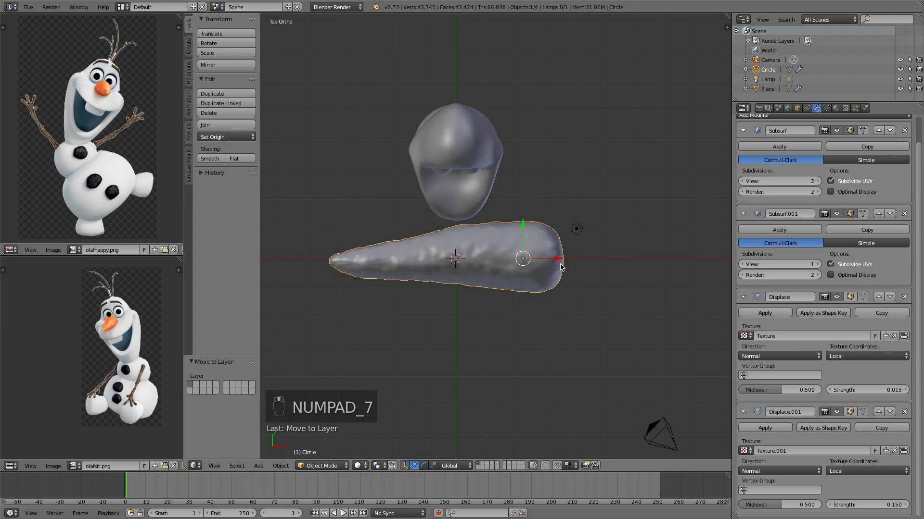
type("r90")
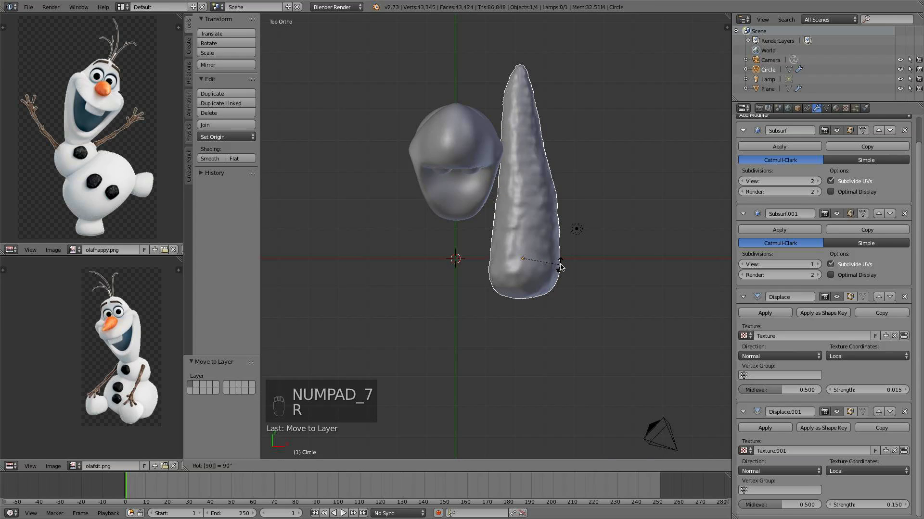
key("minus")
left_click(560, 267)
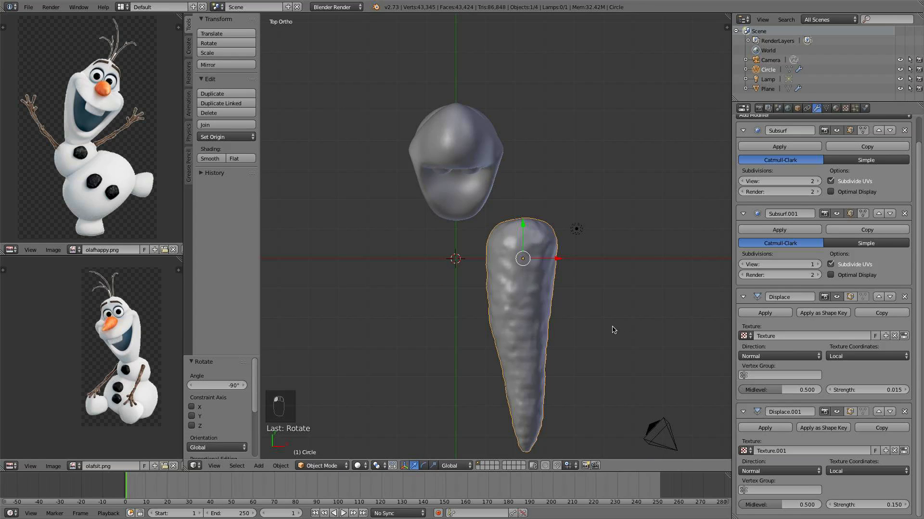
key("g")
left_click(539, 240)
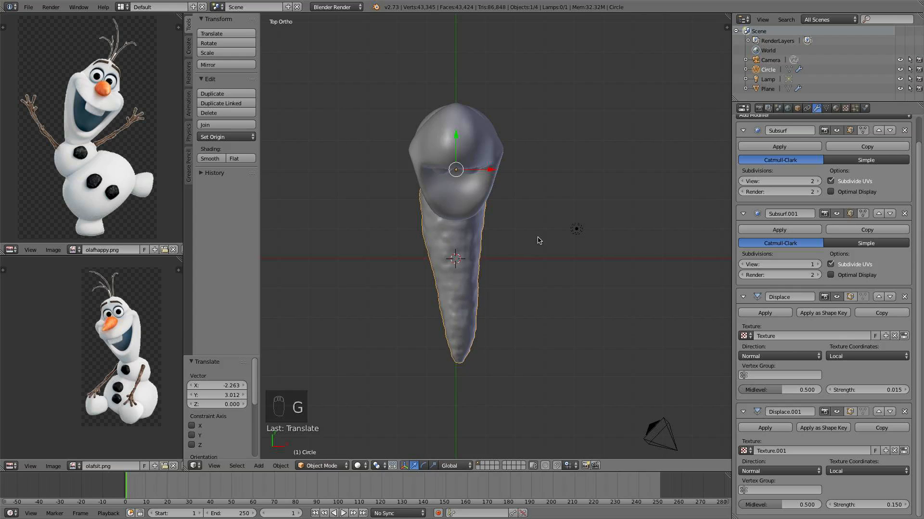
Raise the carrot about 6.431 along Z to the face and scale it uniformly to about 0.473
middle_click_drag(547, 260, 538, 194)
key("KP_1")
left_click_drag(455, 198, 485, 455)
key("s")
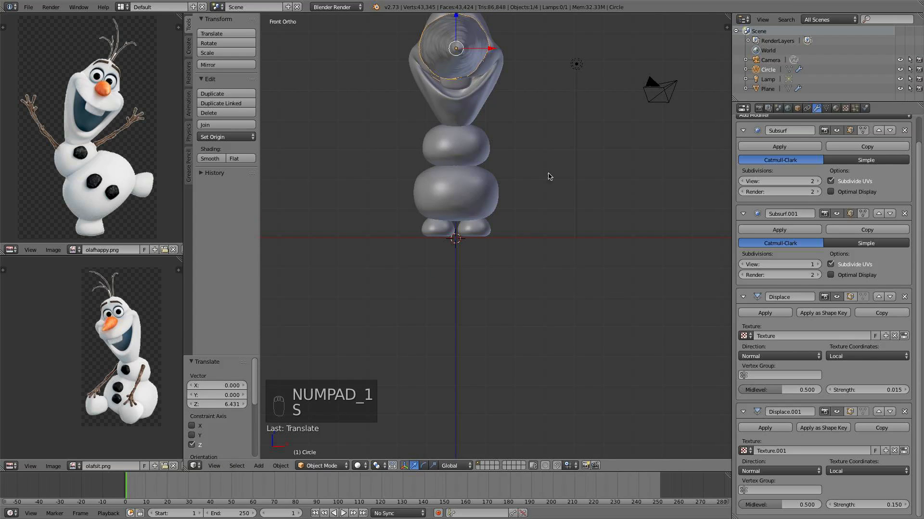
key("s")
left_click(511, 105)
In side view, shrink the carrot slightly, move it about 0.405 along Y into the head, and scale it by about 0.928
key("KP_3")
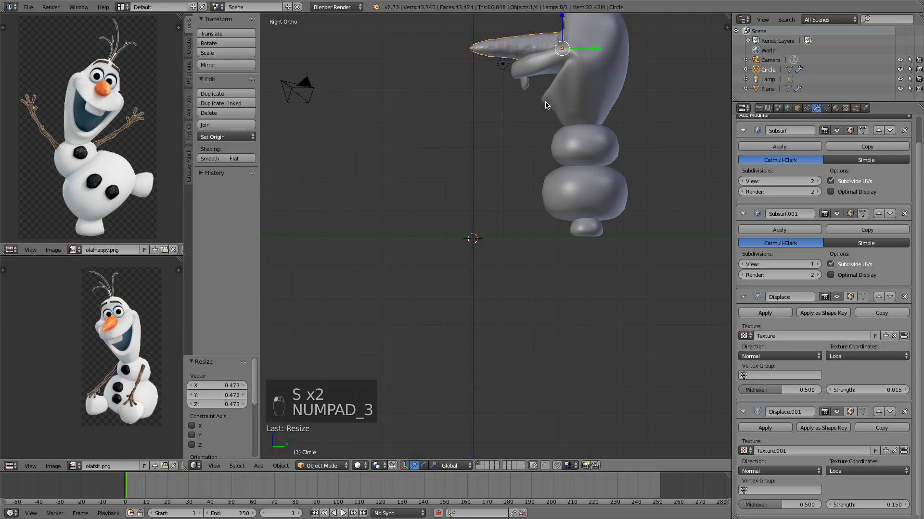
middle_click_drag(554, 88, 529, 259, "shift")
scroll(529, 260, "up", 3)
key("s")
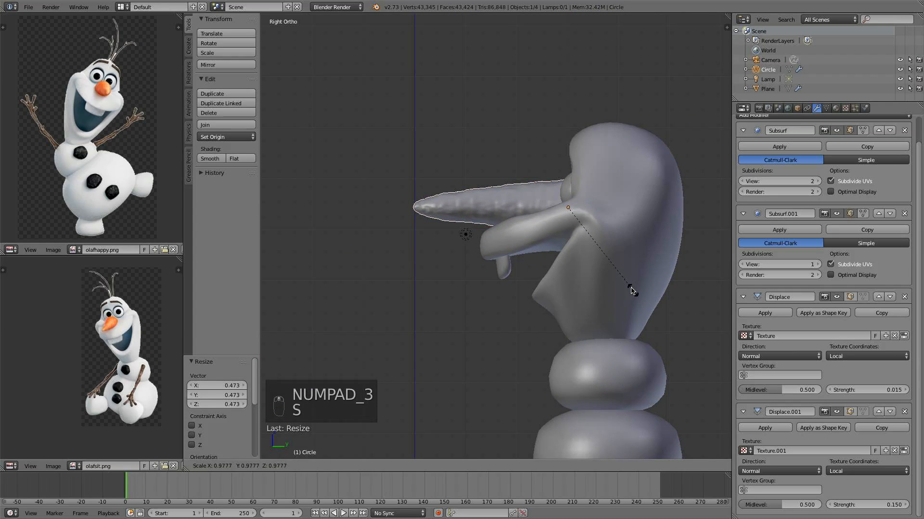
left_click(628, 285)
left_click_drag(604, 208, 618, 172)
left_click(617, 169)
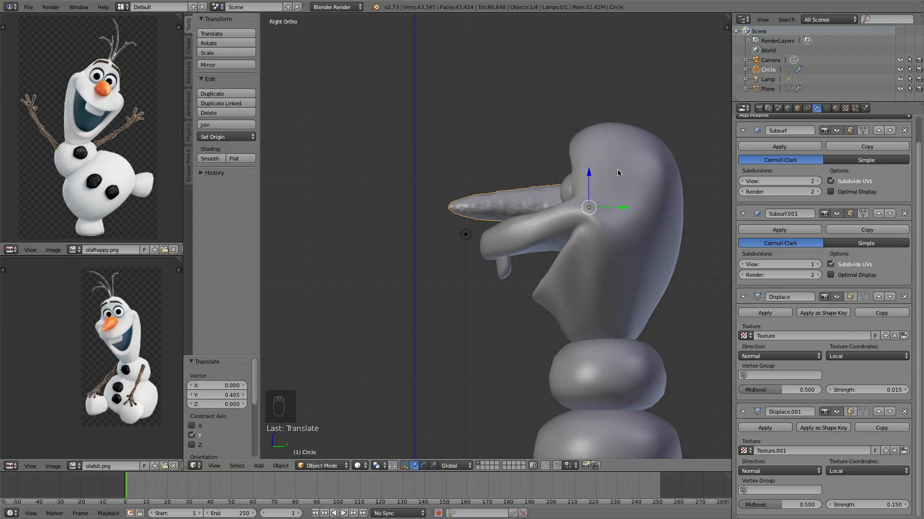
key("s")
left_click(574, 302)
In edit mode, select the carrot's edge loop just in front of the eyes and scale it to about 1.067
scroll(575, 301, "up", 2)
scroll(574, 302, "up", 1)
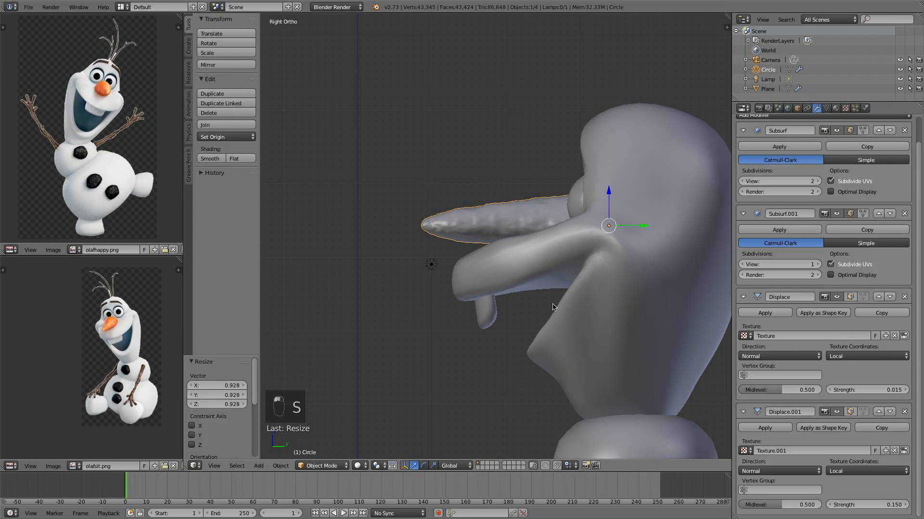
key("Tab")
scroll(558, 289, "up", 1)
right_click(561, 238, "alt")
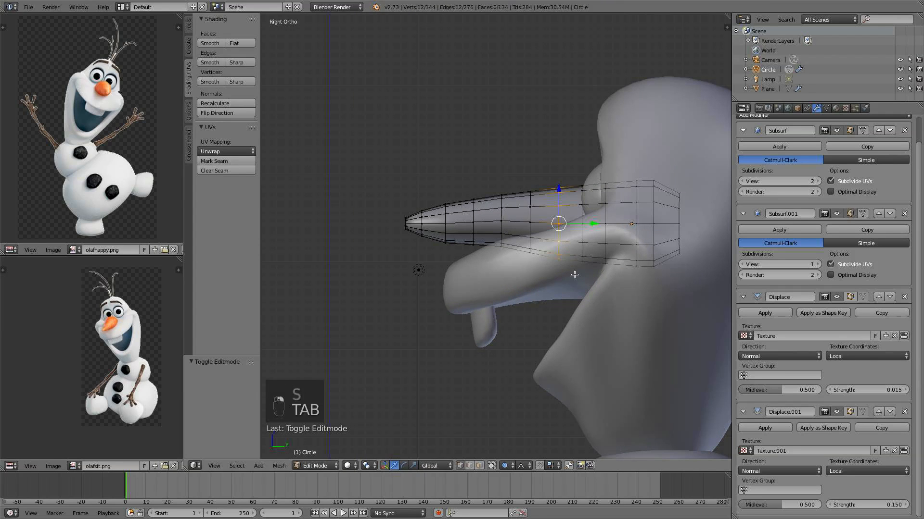
key("s")
scroll(563, 354, "up", 3)
left_click(562, 353)
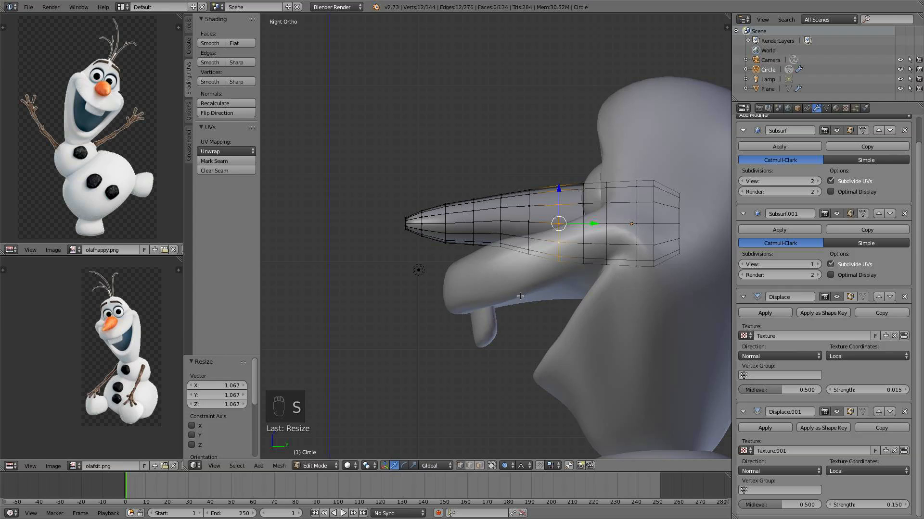
Raise the edge loop near the base of the nose slightly along Z with smooth proportional falloff, and leave Edit Mode
right_click(468, 231, "alt")
key("a")
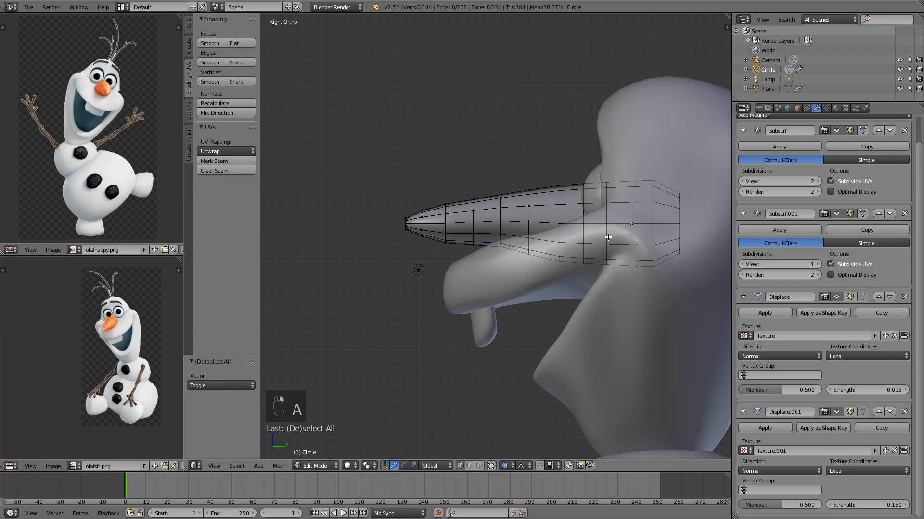
right_click(603, 234, "alt")
key("g")
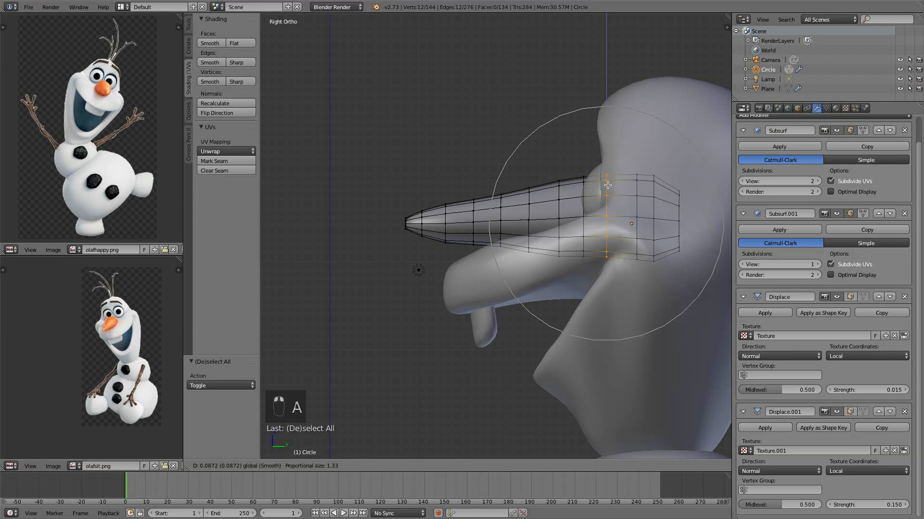
left_click(605, 181)
key("Tab")
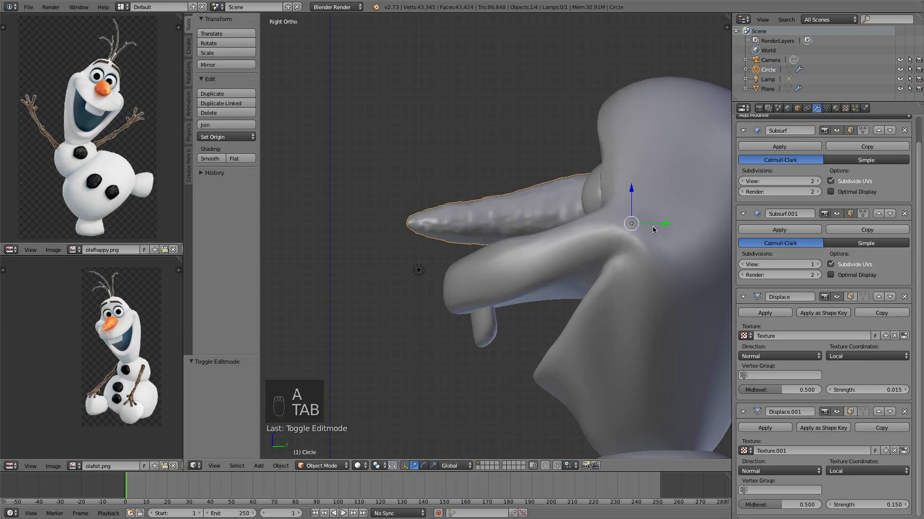
Scale the whole nose to about 0.82 and slide it forward along Y out of the face
key("s")
left_click(657, 226)
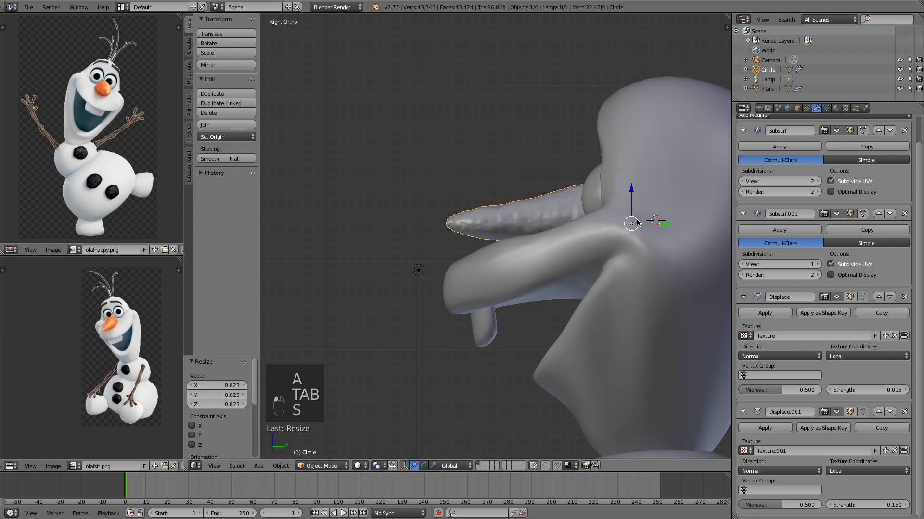
left_click_drag(638, 222, 618, 223)
Nudge the nose down and into place between the eyes and upper lip, checking it from several angles
middle_click_drag(619, 223, 674, 236)
left_click_drag(469, 182, 469, 190)
middle_click_drag(468, 190, 582, 197)
left_click_drag(572, 193, 560, 184)
middle_click_drag(560, 184, 504, 131)
left_click_drag(477, 126, 478, 128)
middle_click_drag(478, 128, 413, 188)
left_click_drag(404, 201, 404, 207)
Slide the nose slightly back along Y toward the head in the side view
middle_click_drag(428, 206, 392, 215)
key("KP_3")
scroll(548, 248, "down", 4)
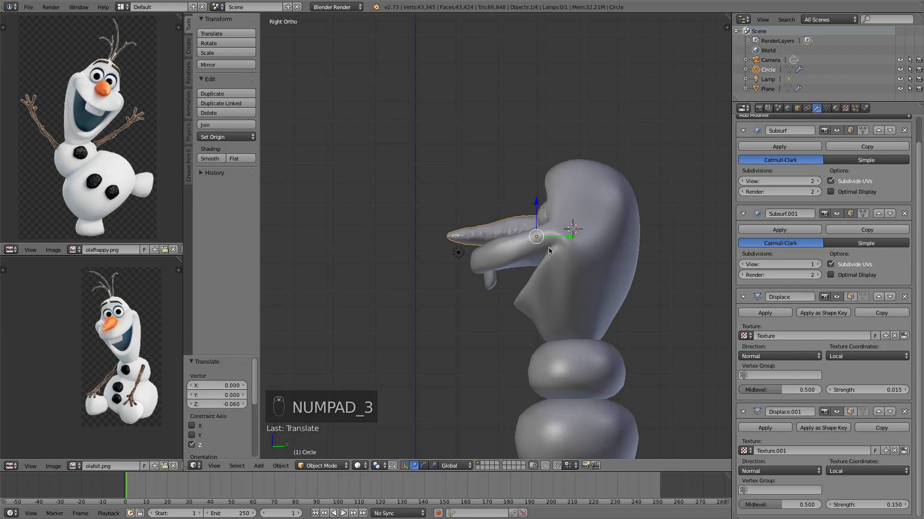
scroll(573, 249, "up", 4)
left_click_drag(616, 236, 621, 237)
Raise the edge loop toward the tip of the nose slightly with proportional editing, and leave Edit Mode
key("Tab")
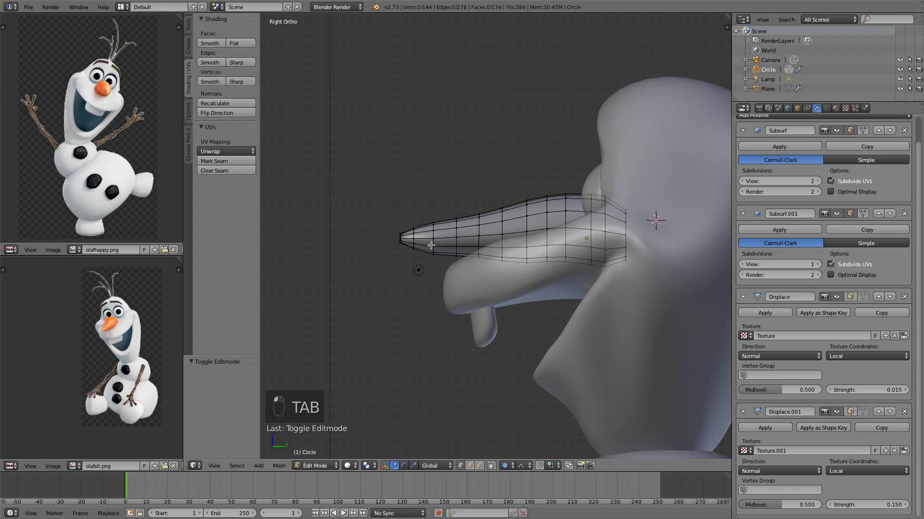
right_click(450, 246, "alt")
right_click(456, 238, "alt")
right_click(456, 235, "alt")
left_click_drag(457, 202, 454, 196)
scroll(456, 198, "down", 2)
scroll(456, 197, "down", 1)
scroll(455, 197, "up", 3)
scroll(454, 196, "down", 1)
key("a")
key("Tab")
middle_click_drag(459, 214, 583, 245)
scroll(571, 249, "down", 2)
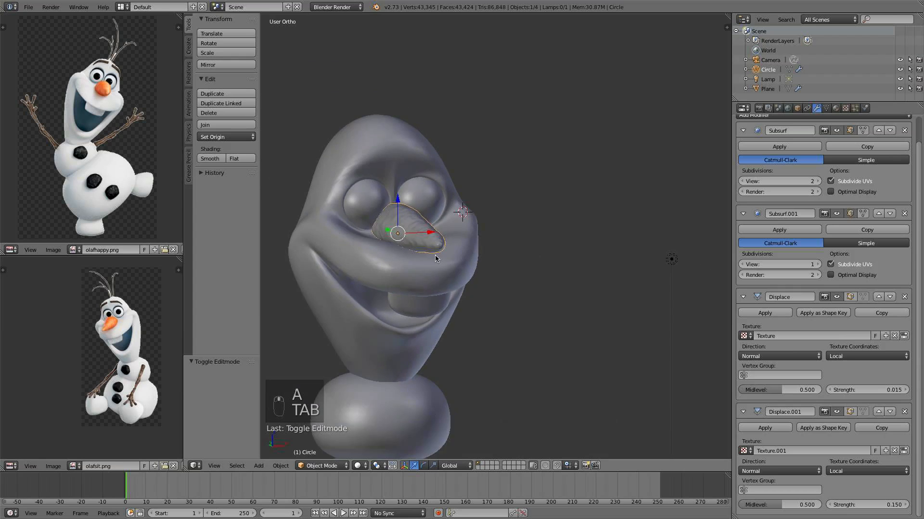
Nudge the edge loop about midway along the nose slightly along X, deselect everything and leave Edit Mode
mouse_move(436, 262)
middle_mouse_down()
mouse_move(412, 299)
mouse_move(440, 260)
middle_mouse_up()
key("Tab")
right_click(425, 217, "alt")
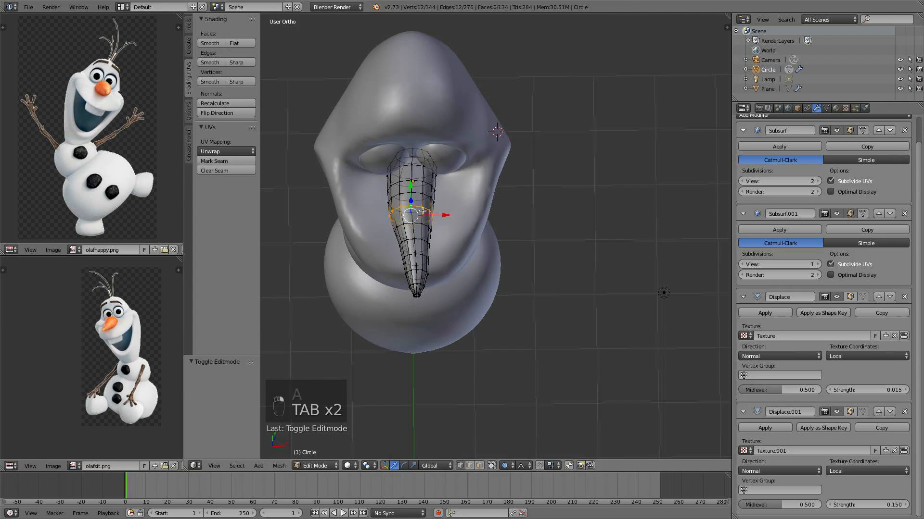
left_click_drag(447, 207, 446, 213)
left_click(445, 214)
key("a")
key("a")
key("a")
key("Tab")
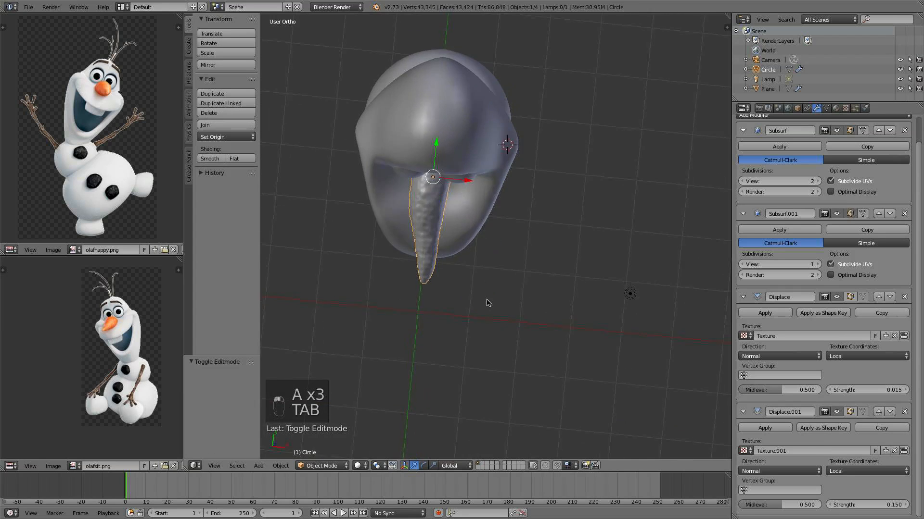
Lower the nose by about 0.019 along Z in the side view
key("KP_1")
key("KP_3")
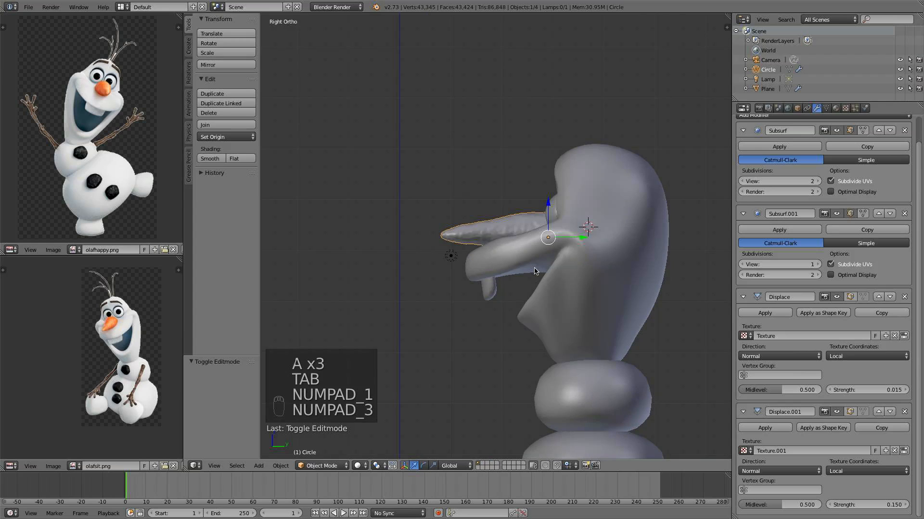
left_click_drag(542, 220, 541, 222)
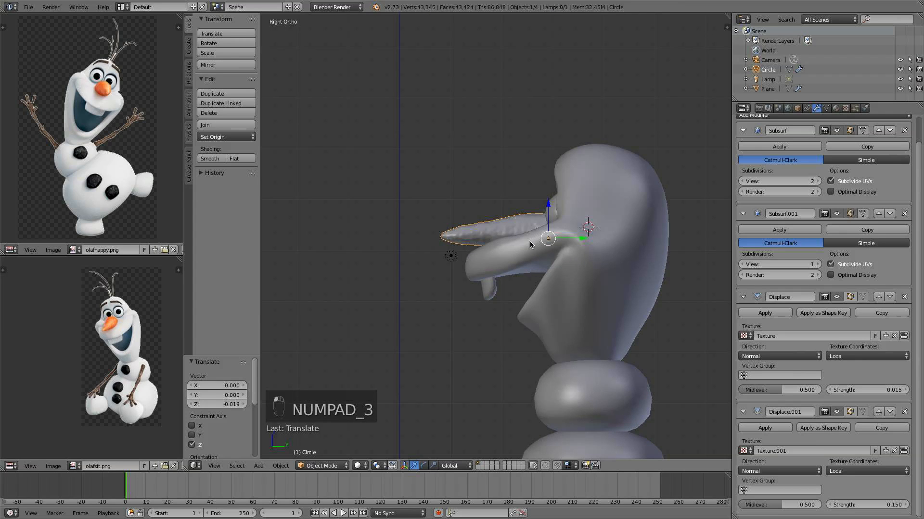
middle_click_drag(524, 250, 539, 226)
scroll(539, 226, "up", 3)
Taper the nose tip by scaling its two front edge loops to about 0.9 each with proportional editing, and leave Edit Mode
key("Tab")
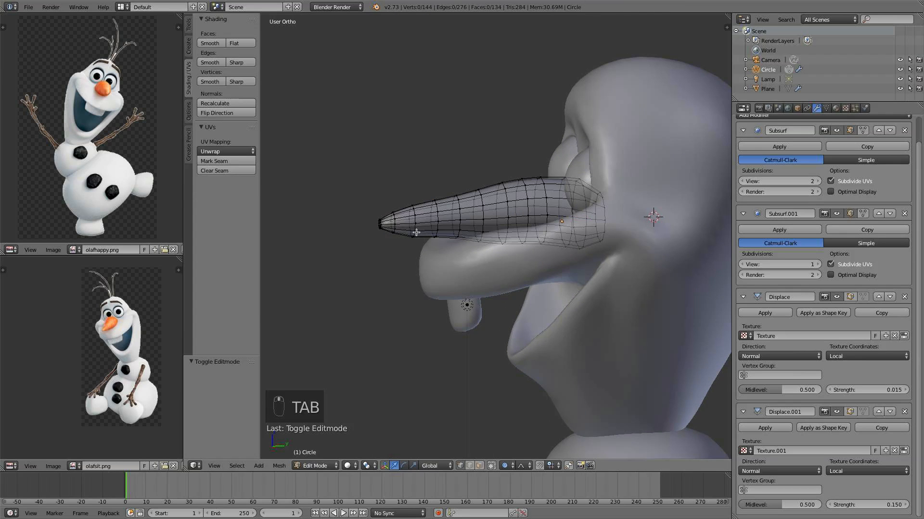
key("s")
scroll(442, 272, "up", 5)
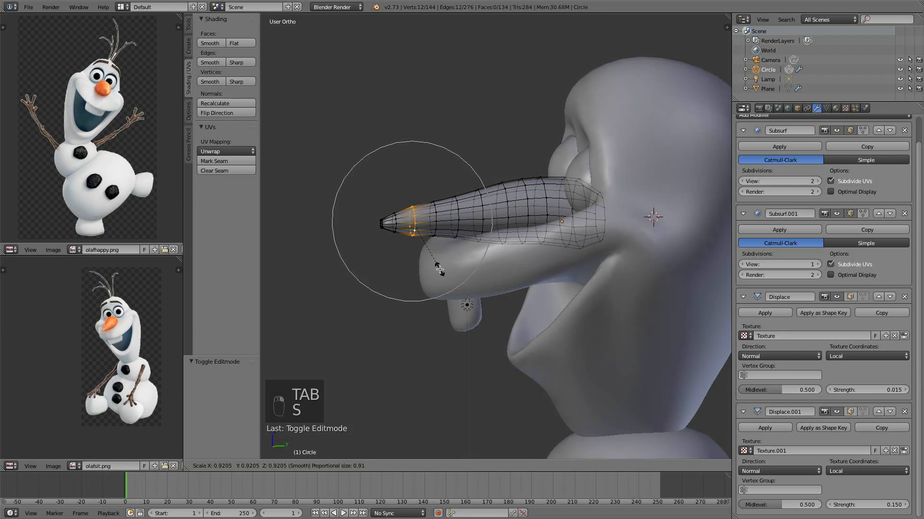
left_click(438, 268)
key("s")
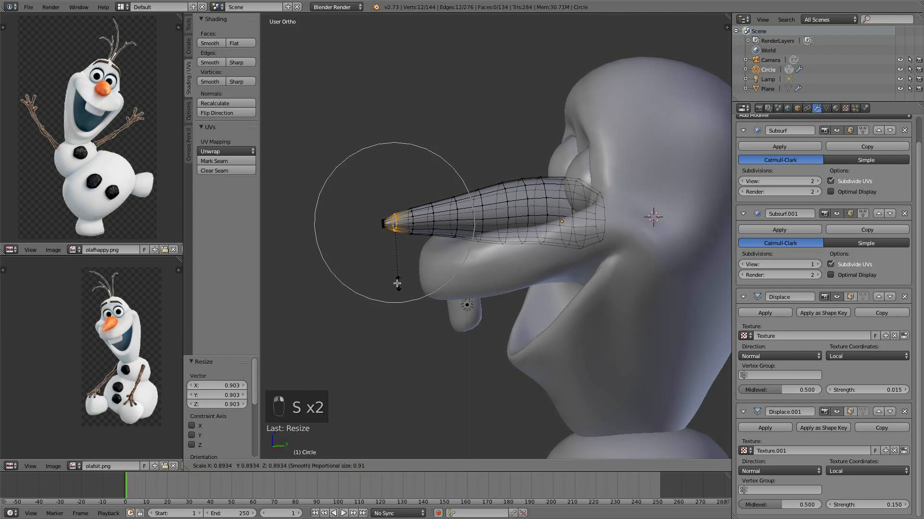
scroll(398, 284, "up", 3)
left_click(396, 280)
key("a")
key("Tab")
Examine the nose and head shape from the front and at an angle against the reference pictures
middle_click_drag(463, 312, 486, 330)
scroll(511, 337, "down", 4)
key("KP_1")
scroll(547, 301, "up", 5)
middle_click_drag(572, 300, 621, 305)
scroll(587, 309, "down", 2)
key("KP_1")
scroll(541, 339, "up", 1)
scroll(541, 335, "up", 1)
middle_click_drag(525, 323, 554, 261, "shift")
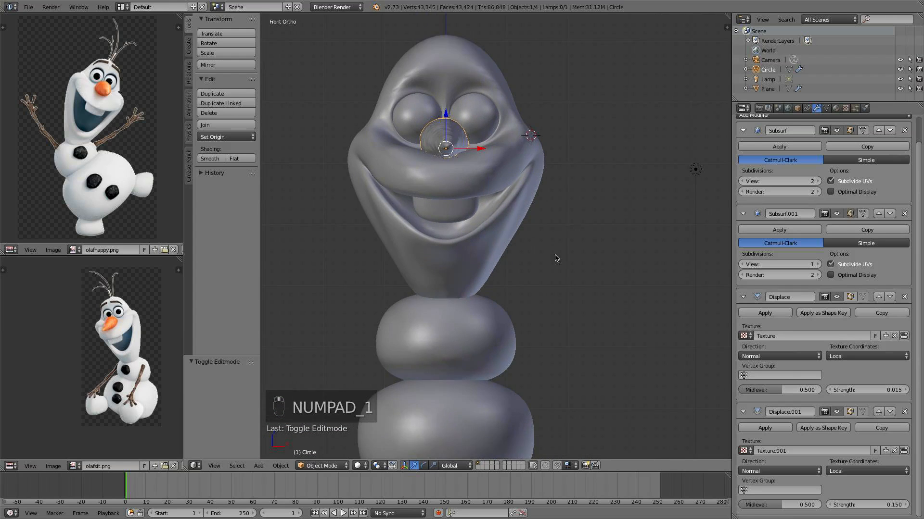
scroll(554, 260, "up", 2)
Narrow the snowman's lower jaw by scaling its edge loop to about 0.92 and shifting it inward along X by about 0.04
key("Tab")
key("Tab")
right_click(443, 278)
key("Tab")
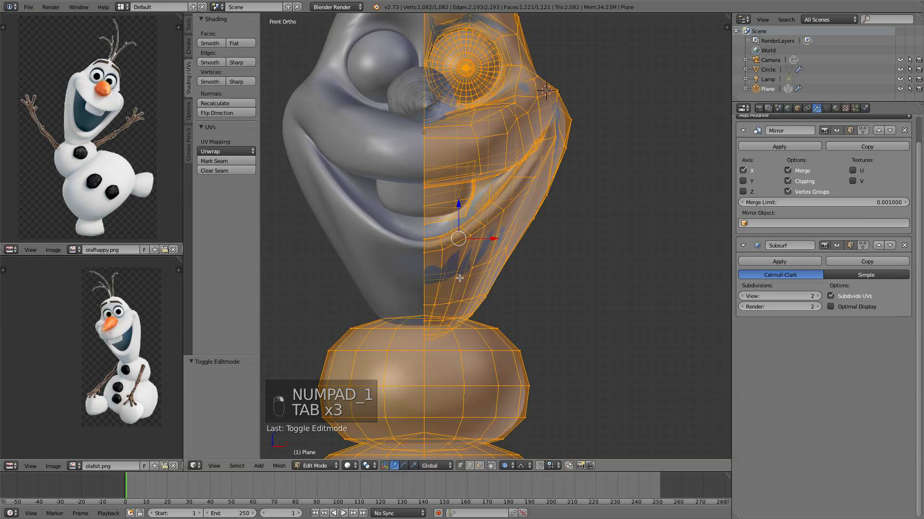
right_click(474, 269)
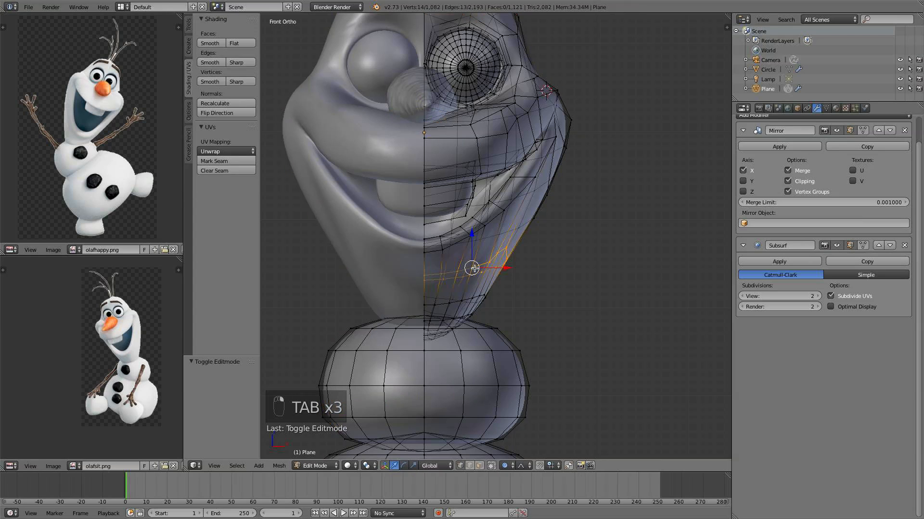
key("s")
left_click(540, 267)
key("g")
key("x")
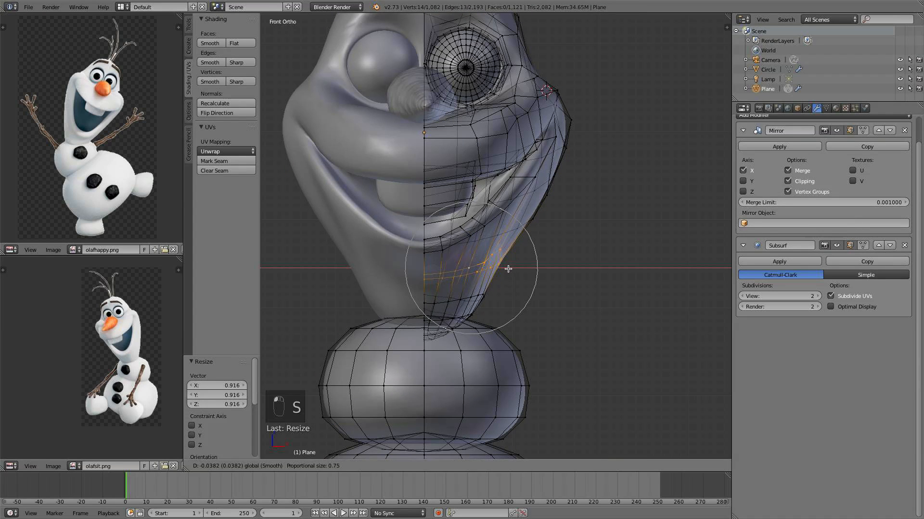
left_click(505, 266)
key("a")
key("Tab")
scroll(503, 281, "down", 4)
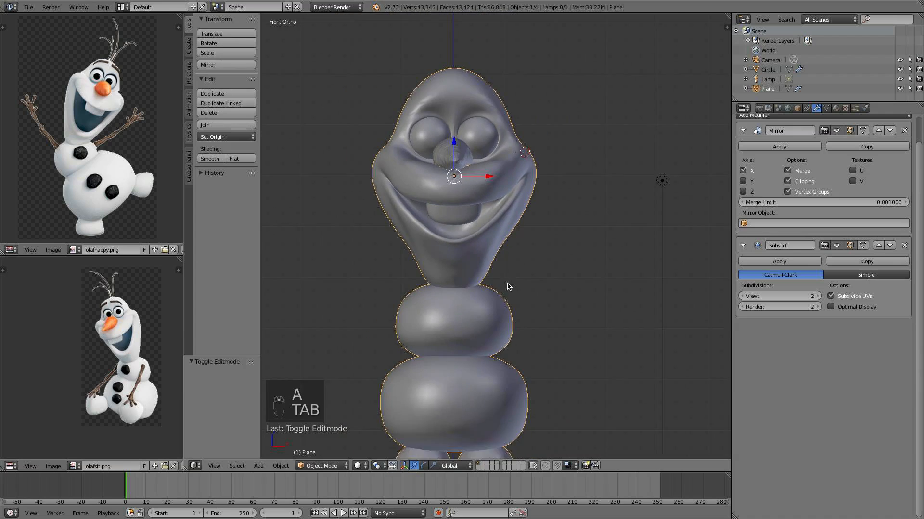
scroll(509, 288, "up", 3)
Change the proportional editing mode and pull the outer cheek edge inward along X by about 0.13
key("Tab")
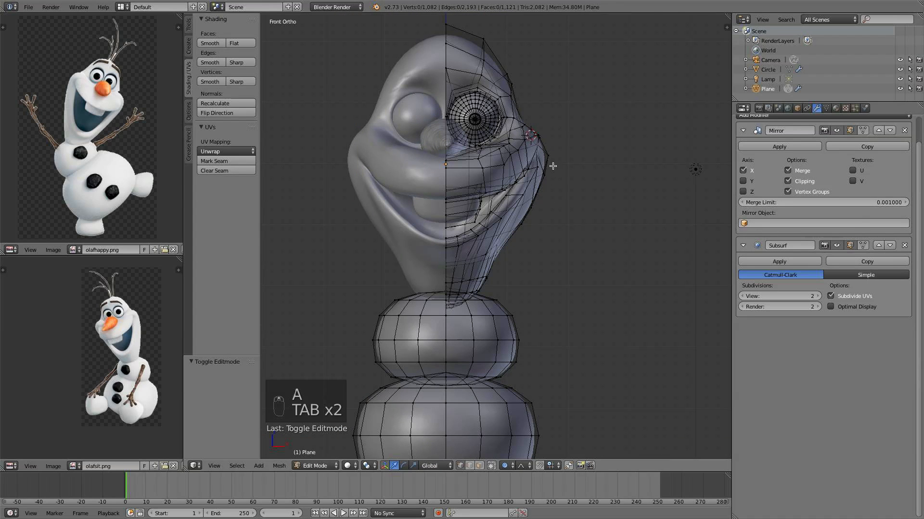
left_click_drag(580, 162, 574, 154)
scroll(580, 155, "down", 15)
left_click(509, 464)
left_click(529, 420)
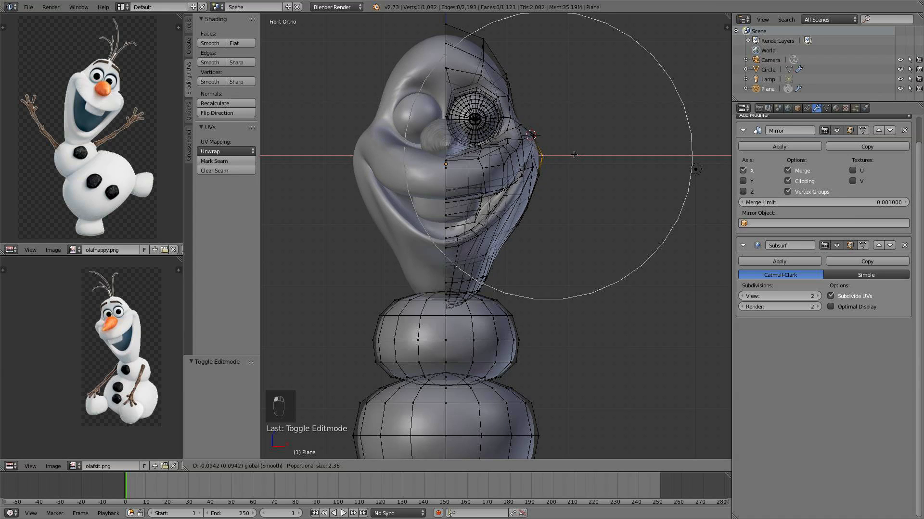
left_click(575, 154)
right_click(548, 201)
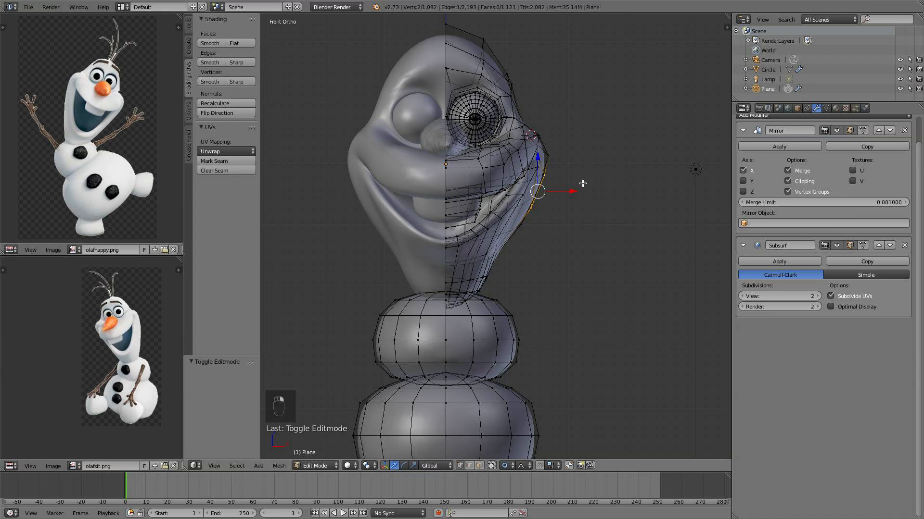
left_click_drag(580, 188, 573, 187)
scroll(575, 189, "up", 6)
scroll(572, 186, "down", 1)
Nudge the vertex near the mouth corner slightly inward along X and leave Edit Mode
middle_click_drag(572, 186, 525, 222)
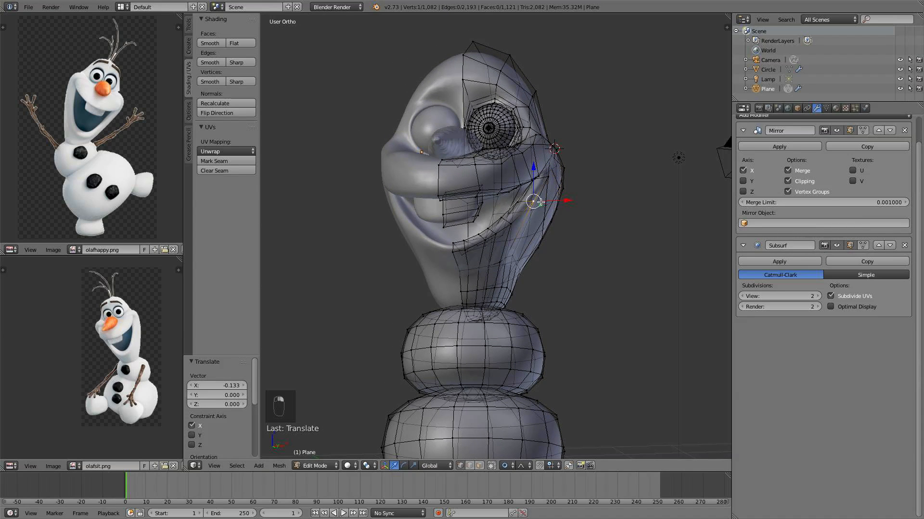
left_click_drag(566, 200, 563, 202)
scroll(563, 201, "up", 1)
key("a")
key("Tab")
Select vertices on the side of the lower jaw and shift them slightly with a smaller proportional radius, and leave Edit Mode
middle_click_drag(522, 236, 583, 268)
key("KP_3")
key("KP_1")
middle_click_drag(386, 310, 505, 261)
scroll(466, 293, "up", 2)
key("Tab")
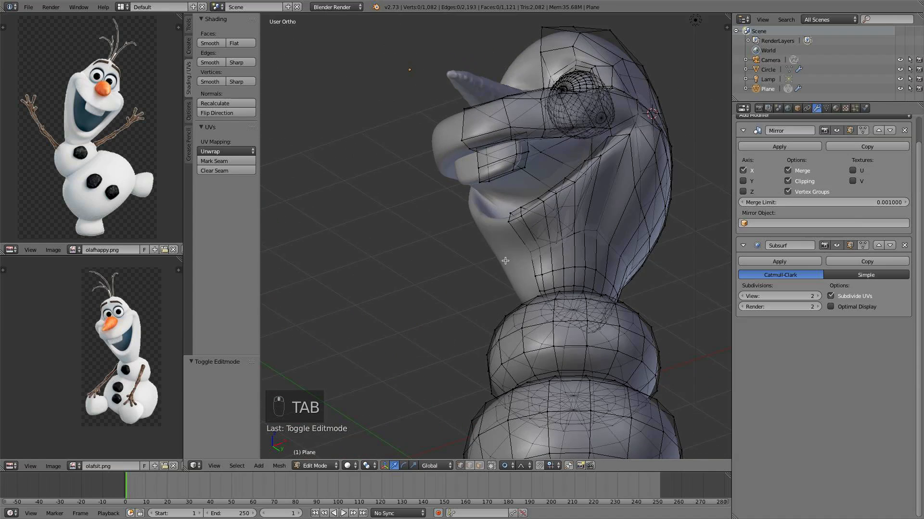
right_click(615, 246, "shift")
left_click_drag(632, 253, 638, 251)
scroll(635, 252, "up", 6)
left_click(638, 251)
key("a")
key("Tab")
Scale the edge loop at the bottom of the jaw to about 0.94 in the front view
middle_click_drag(638, 251, 555, 312)
key("KP_3")
key("KP_1")
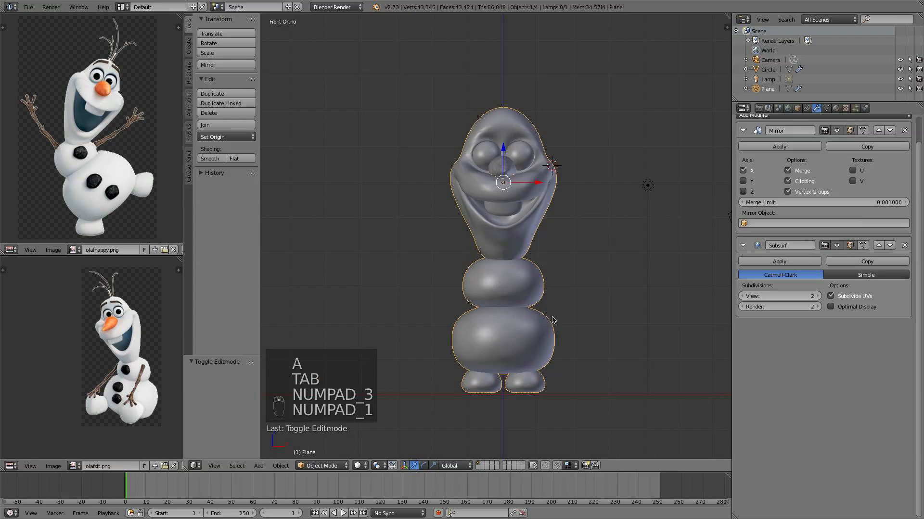
scroll(553, 309, "up", 3)
scroll(552, 310, "up", 3)
key("Tab")
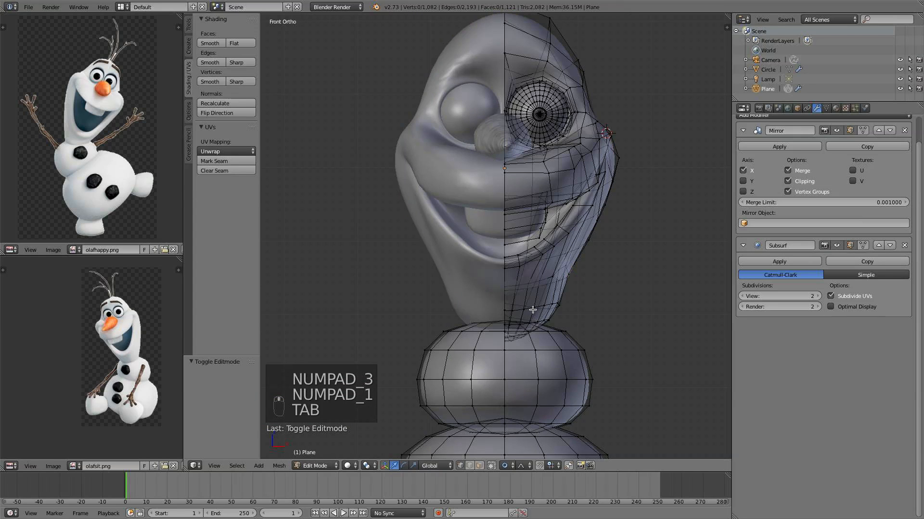
right_click(533, 308, "alt")
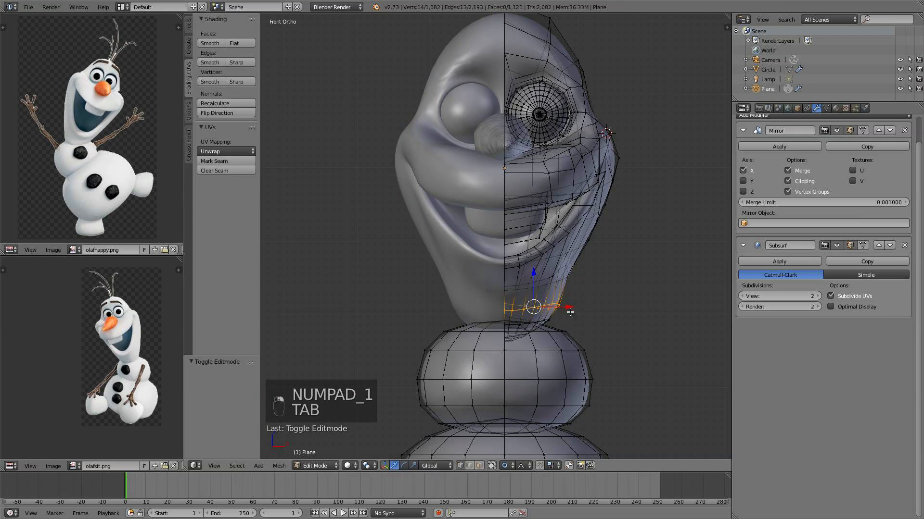
key("s")
left_click(611, 314)
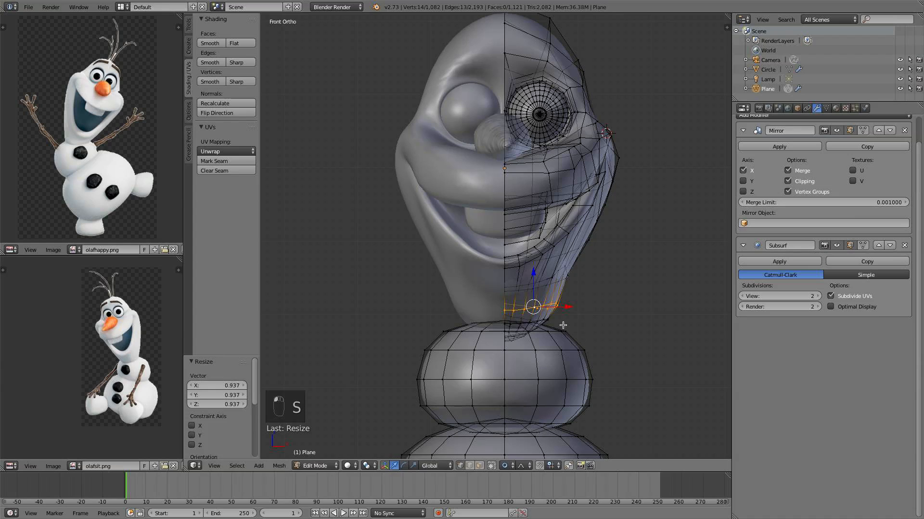
Lower the edge loop where the head meets the neck by about 0.065 along Z, scale it down and leave Edit Mode
left_click_drag(529, 293, 530, 299)
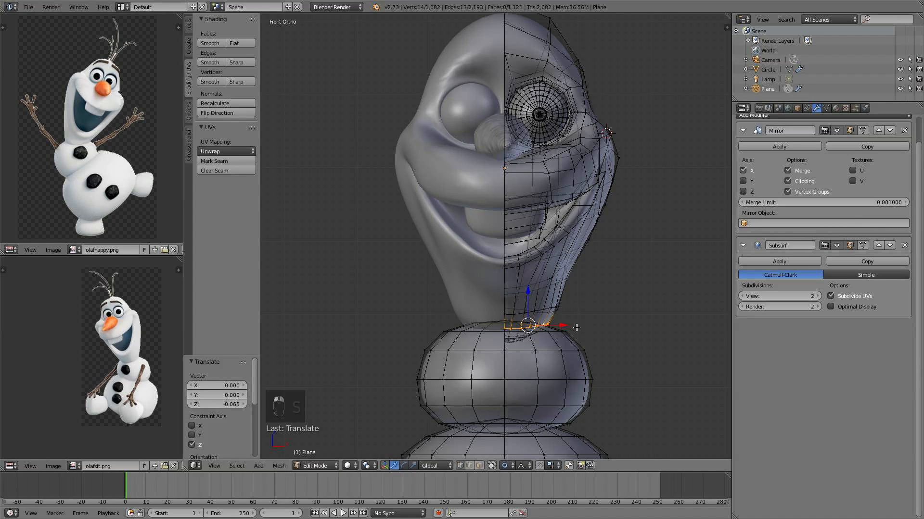
key("s")
left_click(568, 324)
key("a")
key("Tab")
scroll(572, 323, "down", 5)
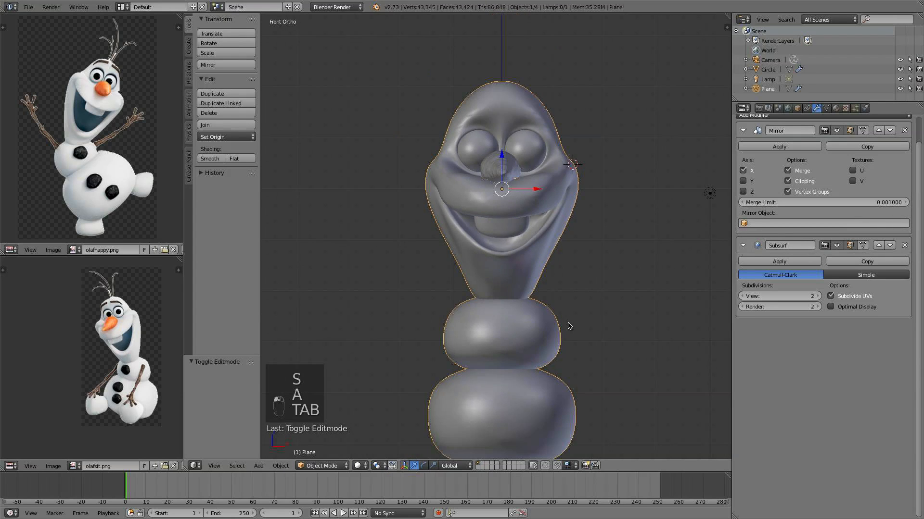
Pull the three vertices along the lower back of the head slightly forward along Y in the side view
middle_click_drag(576, 323, 480, 323)
key("KP_3")
scroll(532, 284, "up", 2)
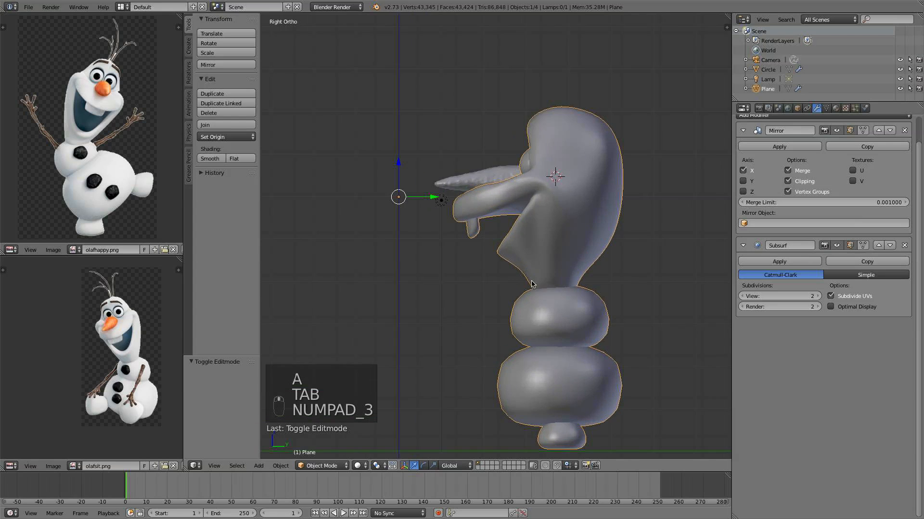
scroll(493, 240, "up", 4)
key("Tab")
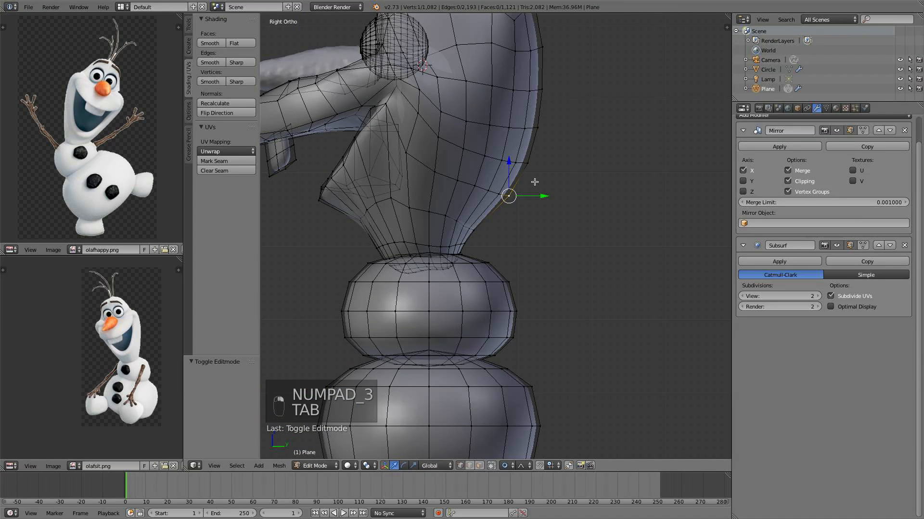
right_click(529, 164, "shift")
right_click(539, 129, "shift")
scroll(571, 169, "down", 3)
scroll(532, 189, "down", 4)
left_click_drag(540, 191, 527, 186)
Push the vertex at the back of the head just above the neck slightly backward along Y, and leave Edit Mode
scroll(528, 186, "up", 2)
right_click(481, 237)
left_click_drag(512, 231, 522, 229)
key("a")
key("Tab")
Examine the whole snowman's proportions from the front against the reference pictures
scroll(520, 229, "down", 4)
middle_click_drag(520, 229, 628, 247)
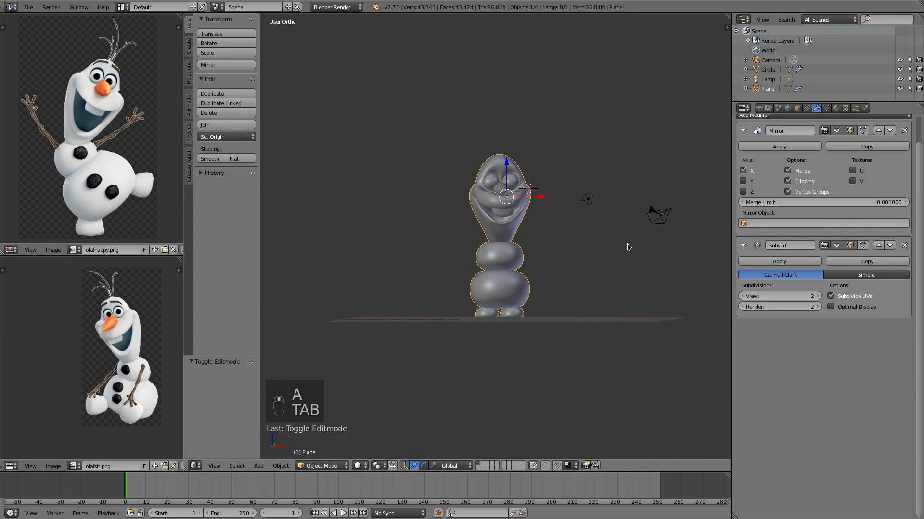
key("KP_1")
scroll(601, 258, "up", 4)
middle_click_drag(575, 284, 525, 288, "shift")
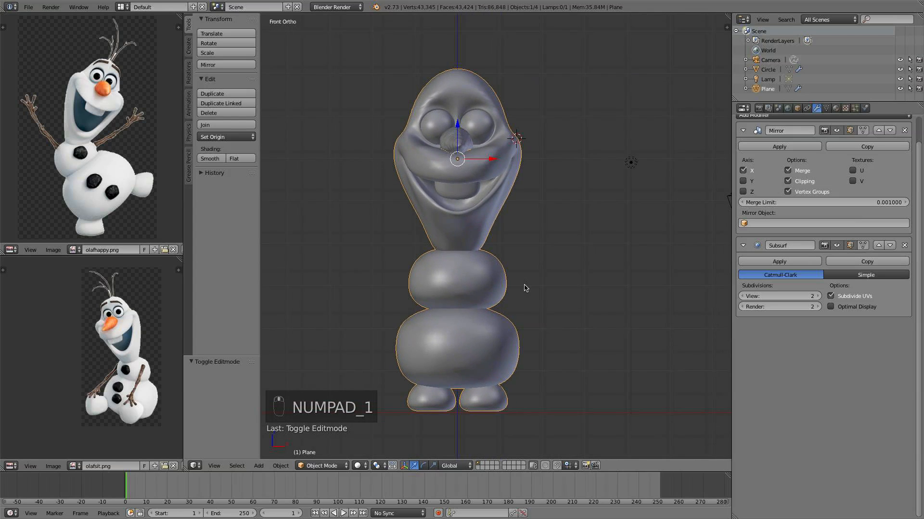
scroll(523, 286, "up", 2)
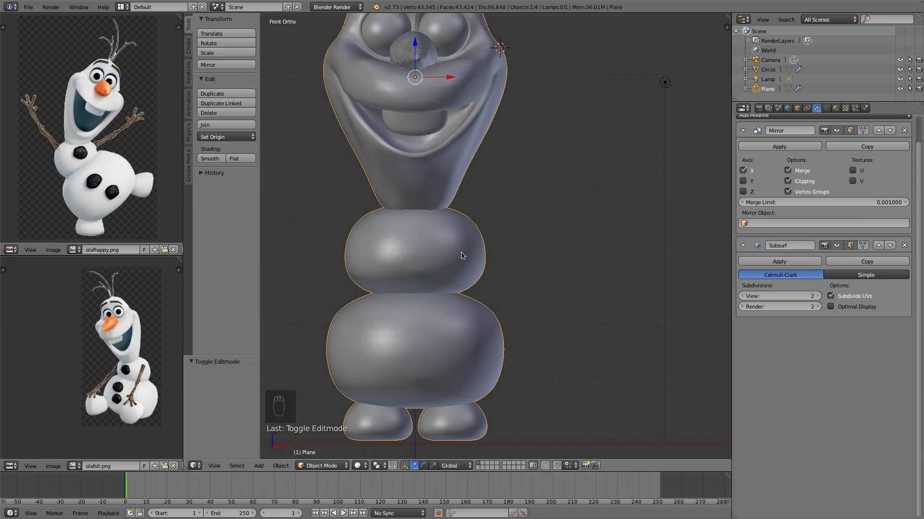
Duplicate the face on the outer side of the middle snowball and place the copy about 0.35 higher along Z
scroll(476, 257, "up", 2)
middle_click_drag(487, 266, 417, 213, "shift")
key("Tab")
right_click(418, 212)
right_click(412, 173, "shift")
middle_click_drag(428, 182, 509, 166)
key("KP_1")
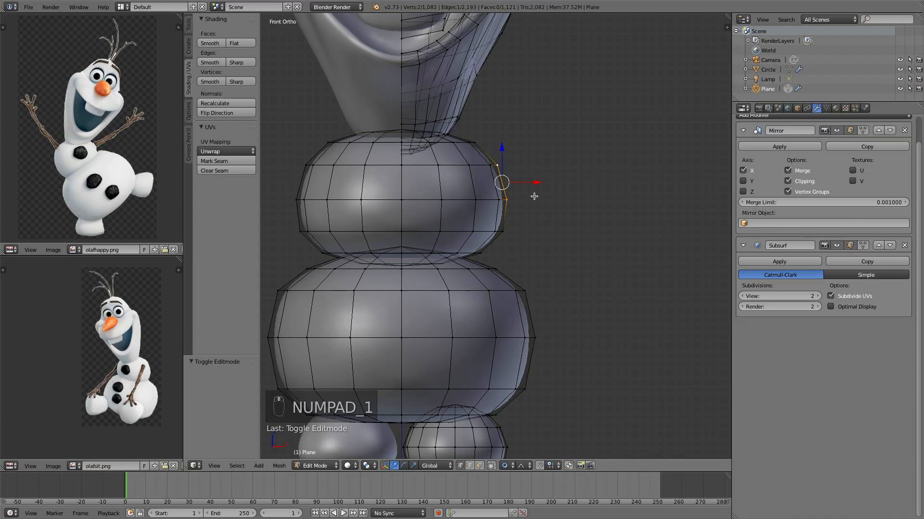
middle_click_drag(529, 196, 463, 297)
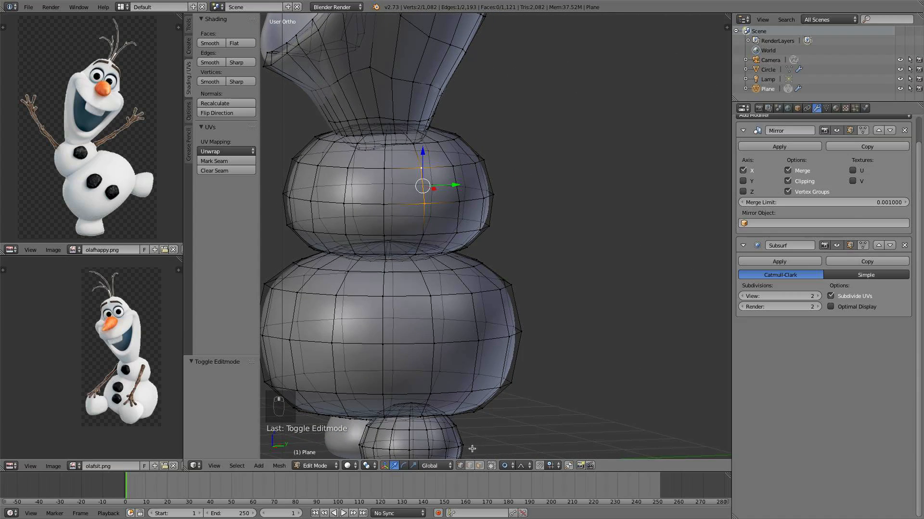
right_click(445, 188, "shift")
key("KP_1")
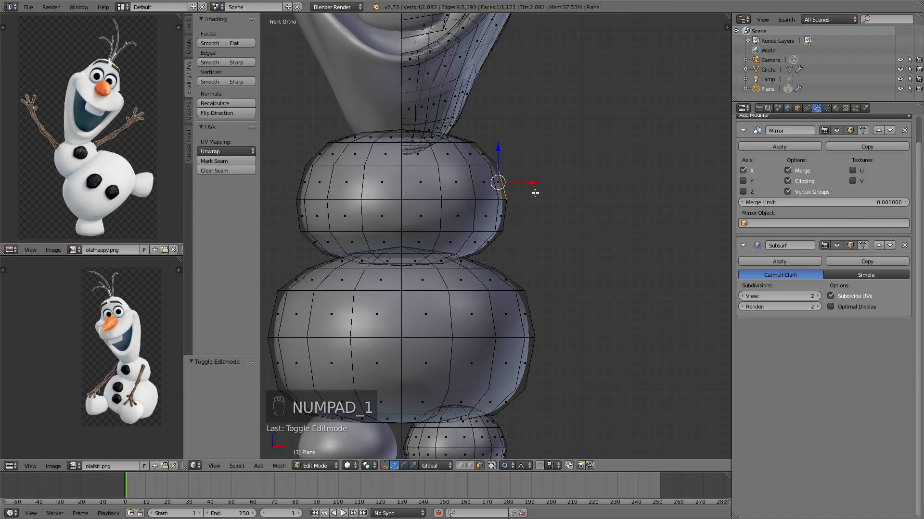
key("shift+d")
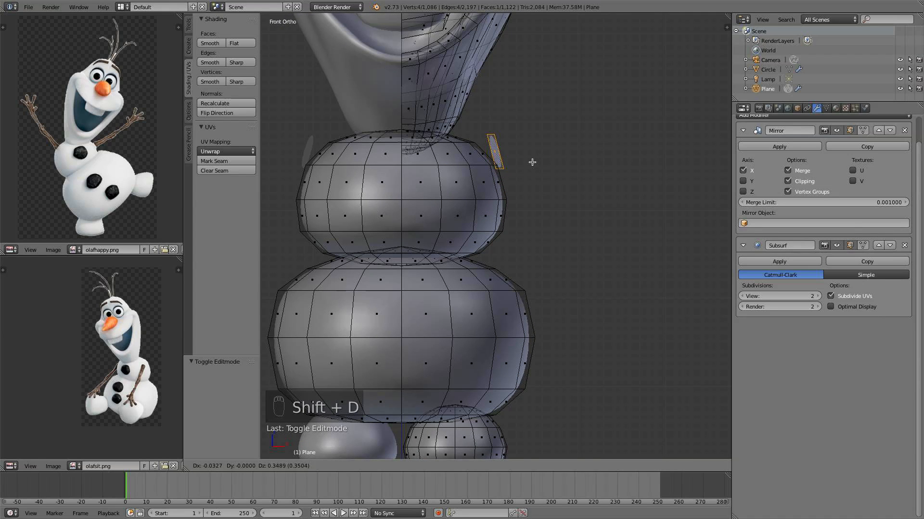
left_click(532, 162)
Separate the duplicated face into its own object and leave Edit Mode
key("p")
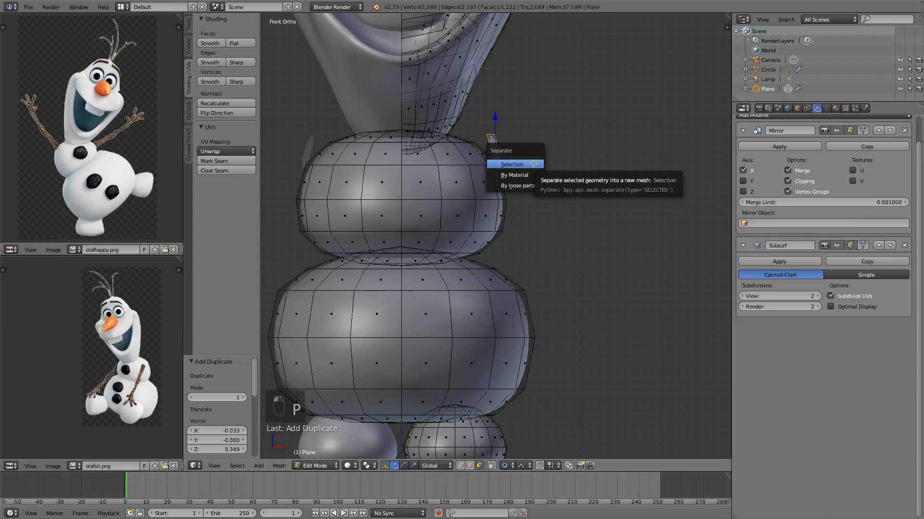
left_click(512, 164)
key("a")
key("Tab")
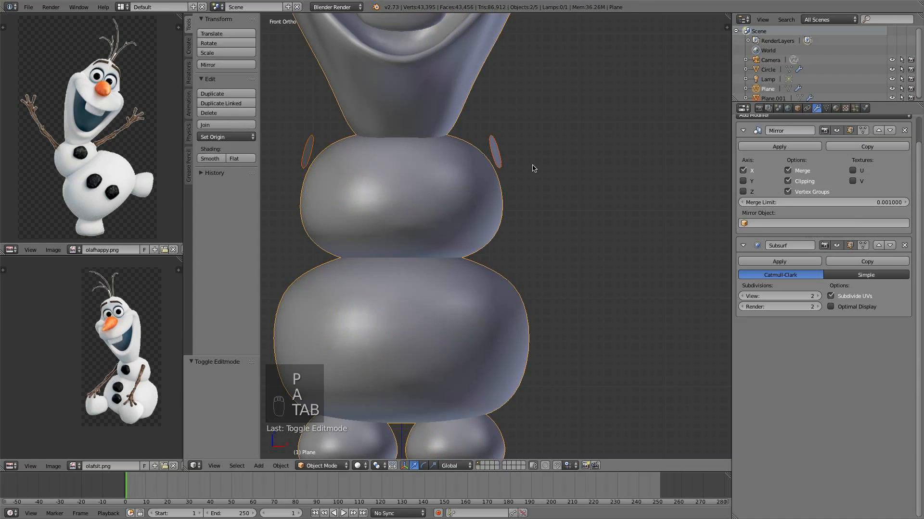
Edit the separated face: rotate it about 34°, scale it down and nudge it slightly up at the middle snowball's shoulder
right_click(496, 156)
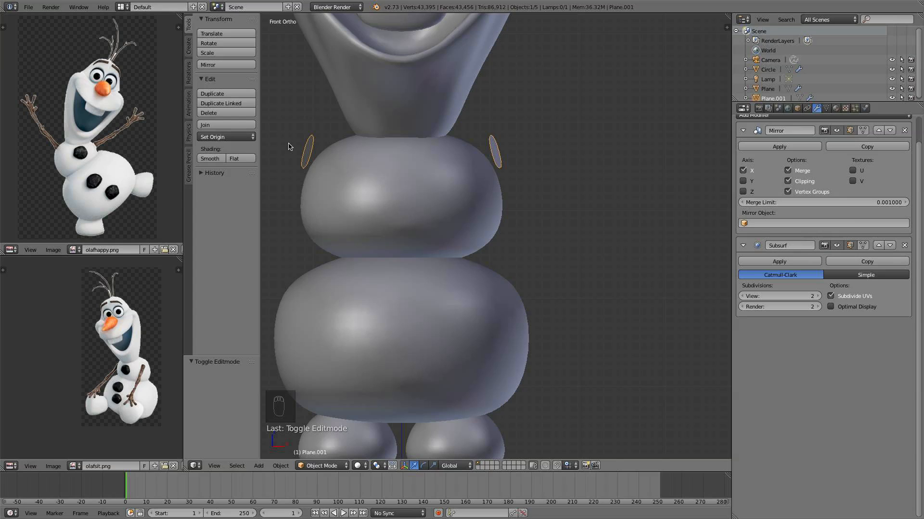
scroll(507, 163, "up", 4)
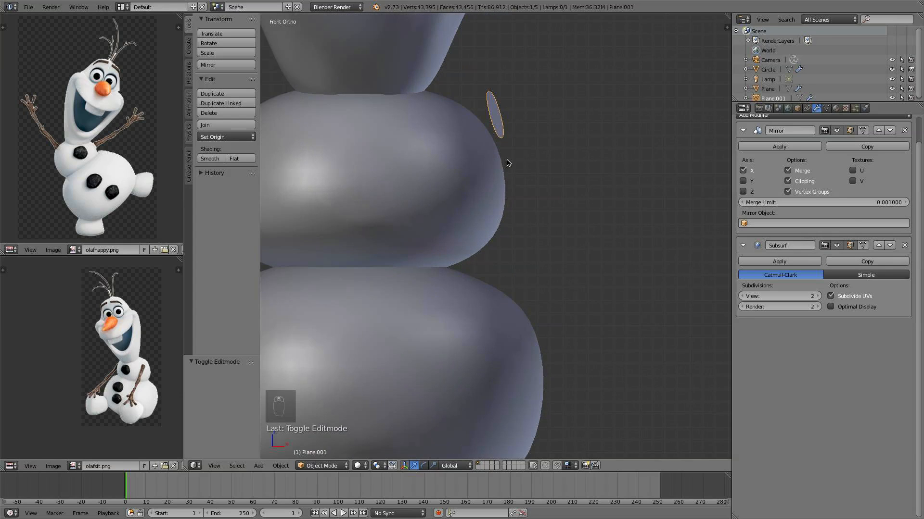
key("Tab")
key("a")
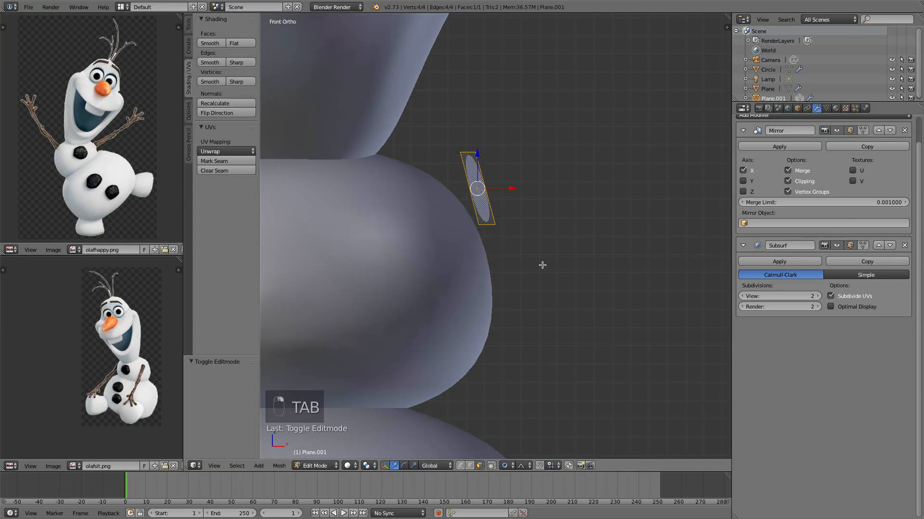
key("r")
left_click(513, 298)
key("s")
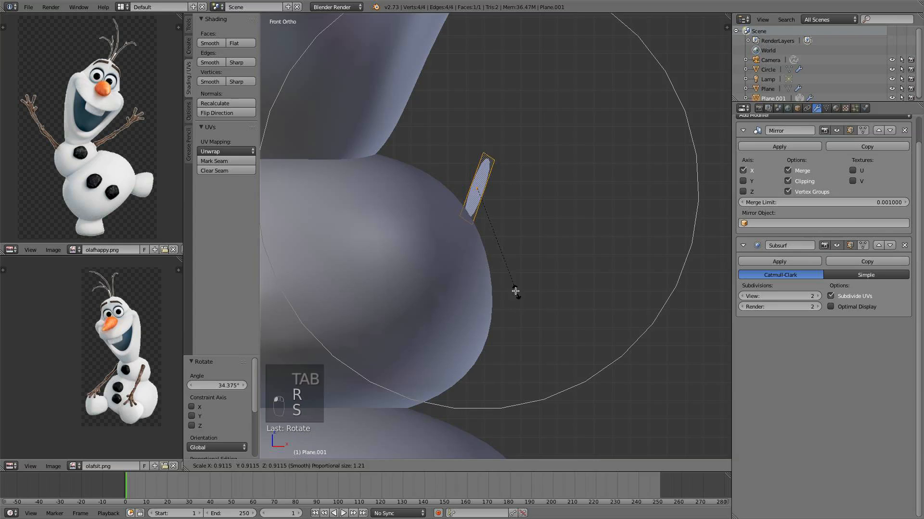
left_click(503, 271)
key("g")
left_click(502, 262)
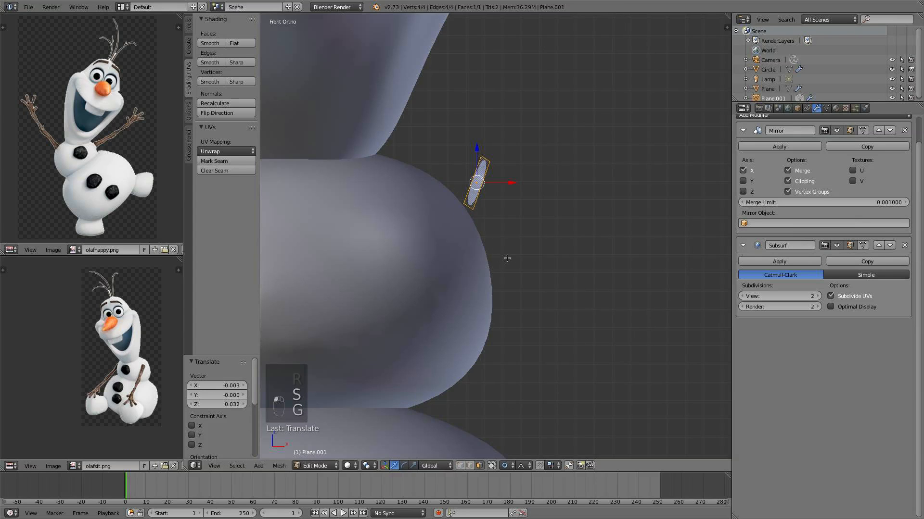
key("s")
left_click(516, 269)
Extrude the face outward and down into a long arm, about 2.6 along X and -0.9 along Z
scroll(517, 259, "down", 3)
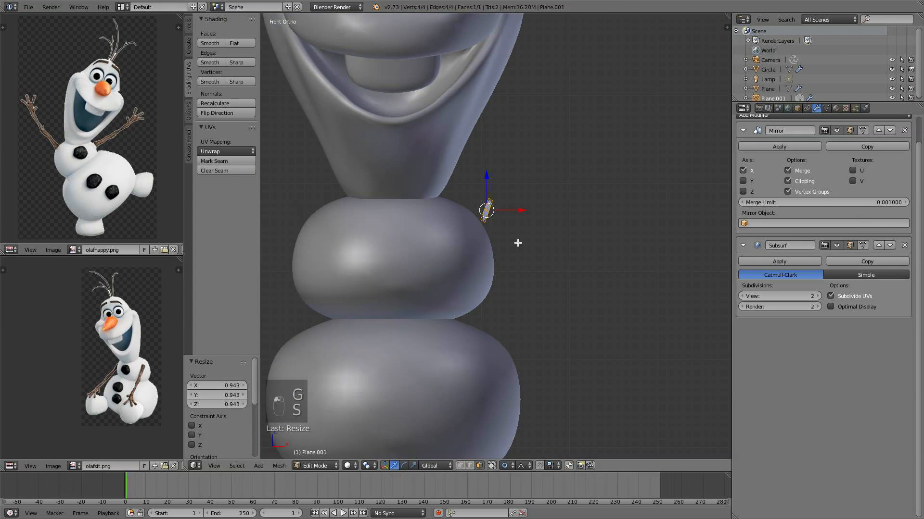
key("e")
left_click(722, 308)
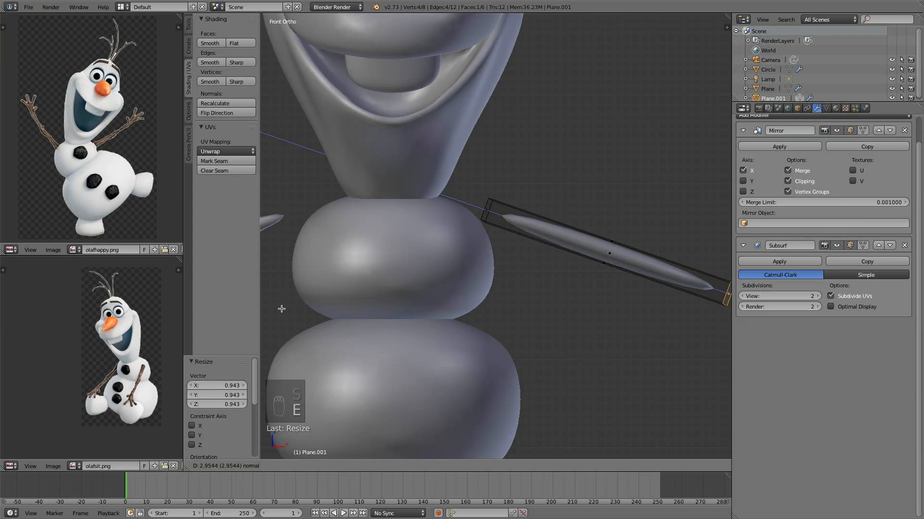
scroll(374, 274, "down", 5)
scroll(621, 294, "up", 4)
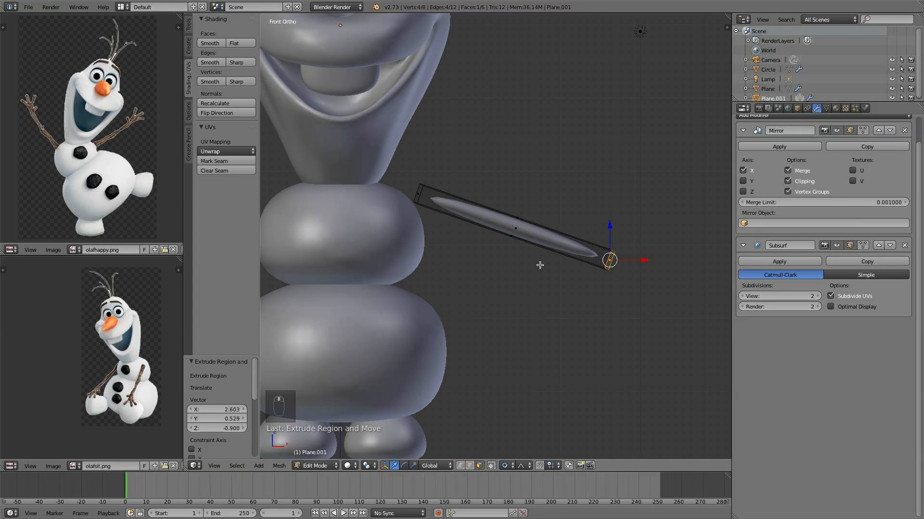
Turn off proportional editing and add an edge loop near the shoulder end of the arm
left_click(508, 465)
left_click(529, 453)
scroll(489, 293, "up", 3)
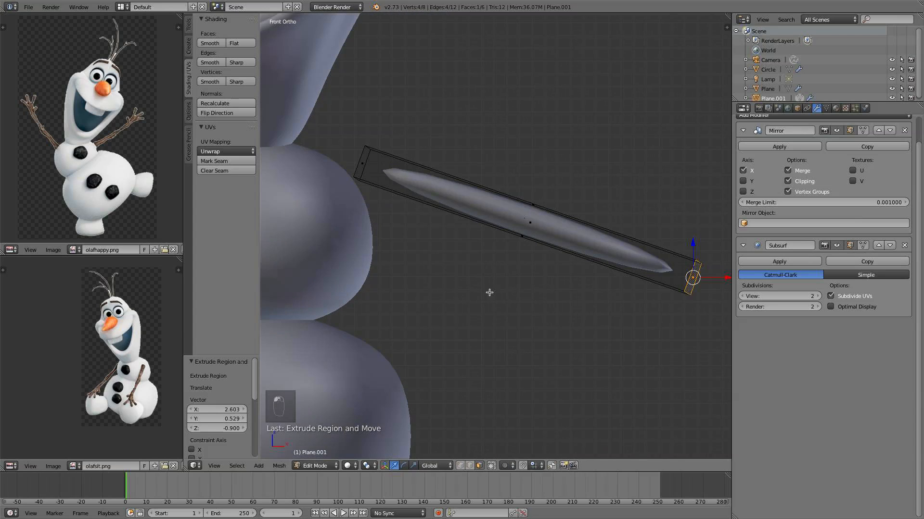
key("ctrl+r")
left_click(533, 210)
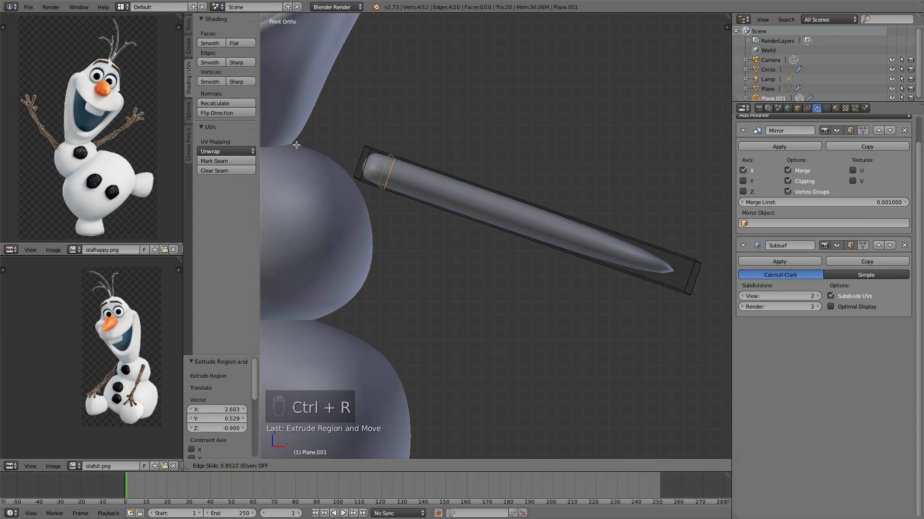
left_click(279, 134)
Scale down the arm's shoulder end face in face select mode and leave Edit Mode
scroll(351, 167, "up", 2)
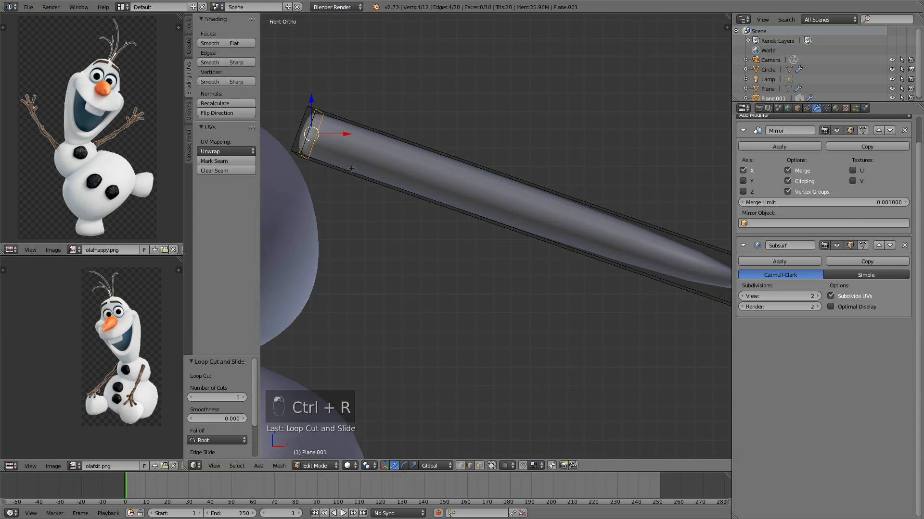
middle_click_drag(351, 167, 425, 236, "shift")
left_click(480, 465)
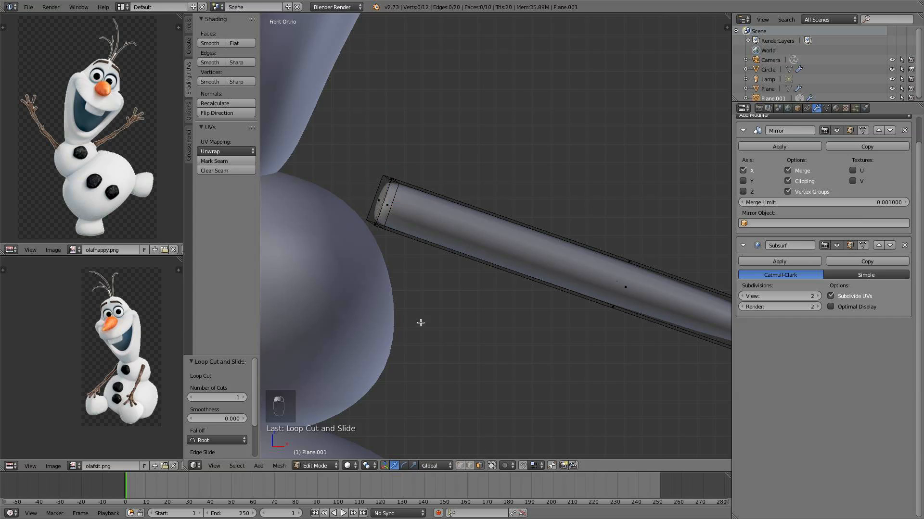
right_click(374, 194)
key("s")
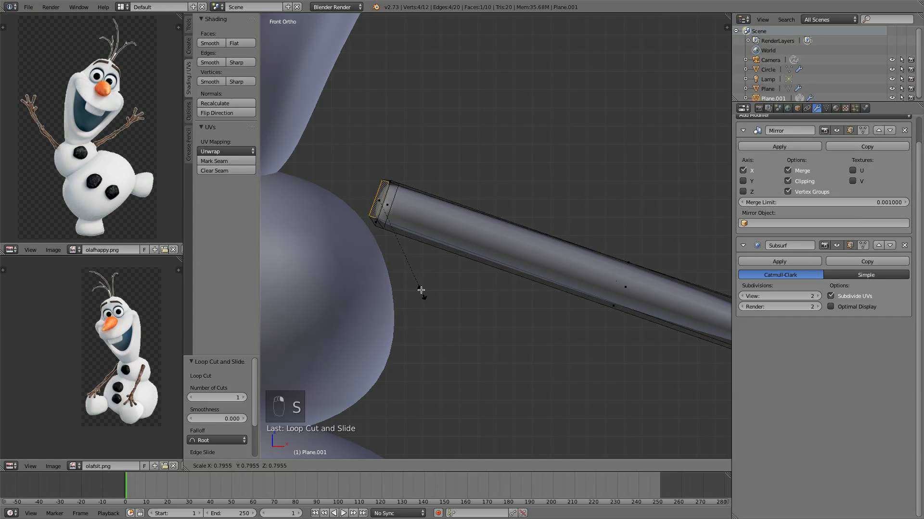
left_click(412, 270)
key("a")
key("Tab")
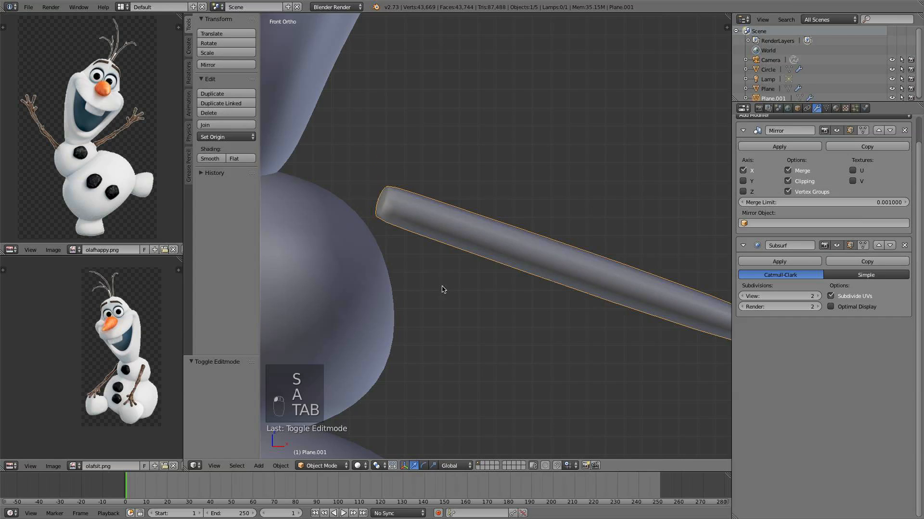
Add an edge loop near the hand end of the arm and scale it to about 0.8
scroll(490, 375, "down", 2)
middle_click_drag(491, 375, 512, 262, "shift")
key("Tab")
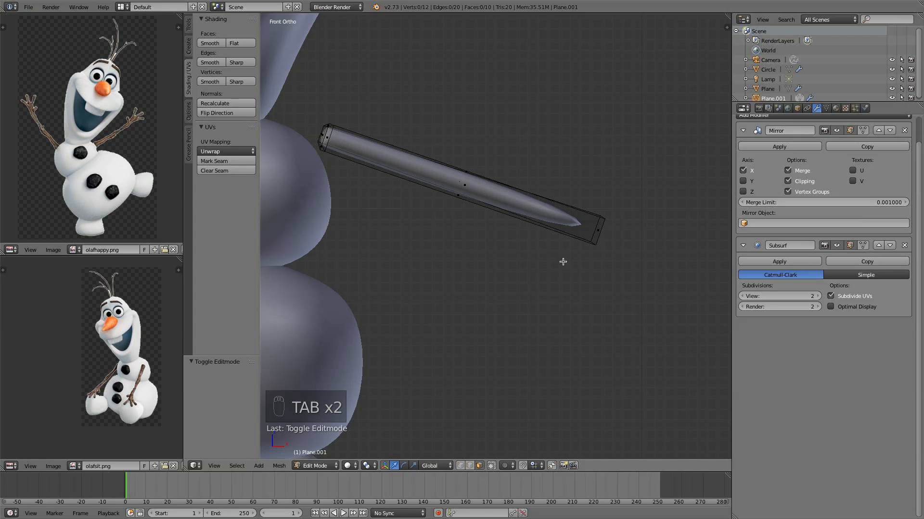
key("ctrl+r")
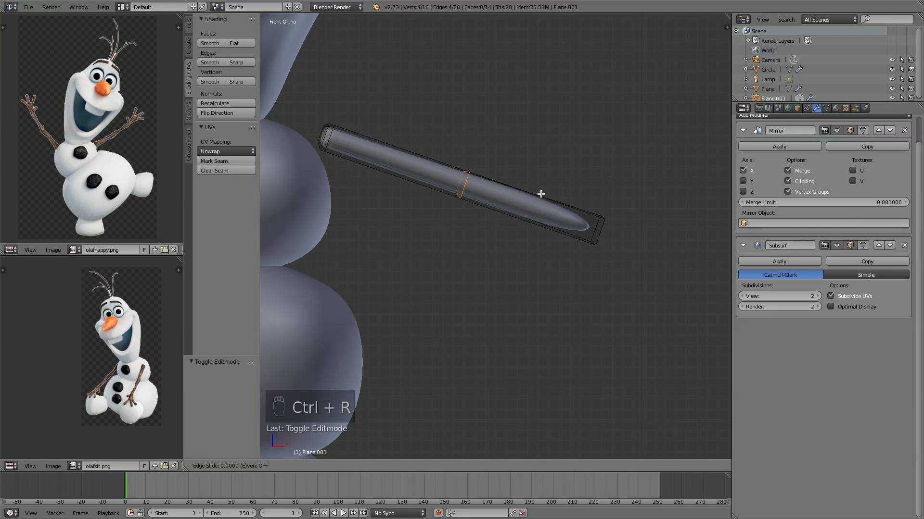
left_click(541, 195)
left_click(665, 219)
key("s")
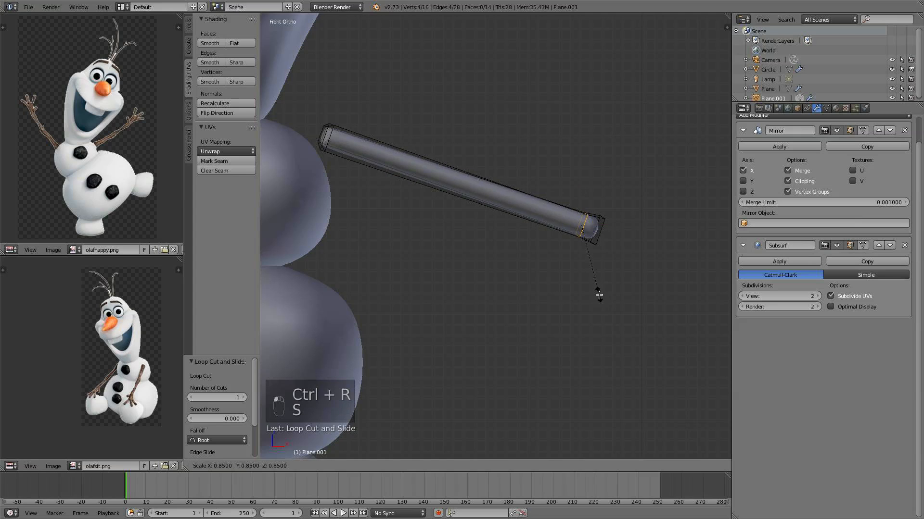
left_click(597, 290)
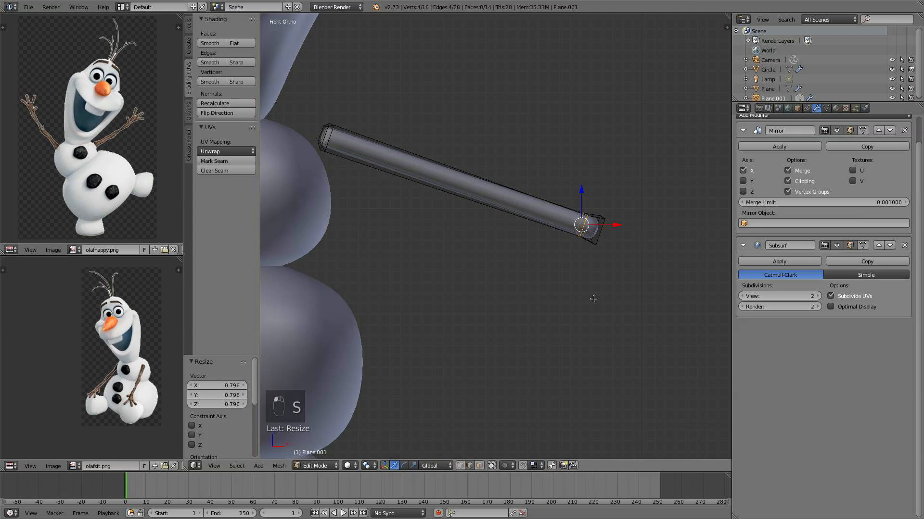
Rotate the front side face at the arm's hand end about -18.5° in top view and extrude it about -0.34 along Y
scroll(561, 277, "down", 7)
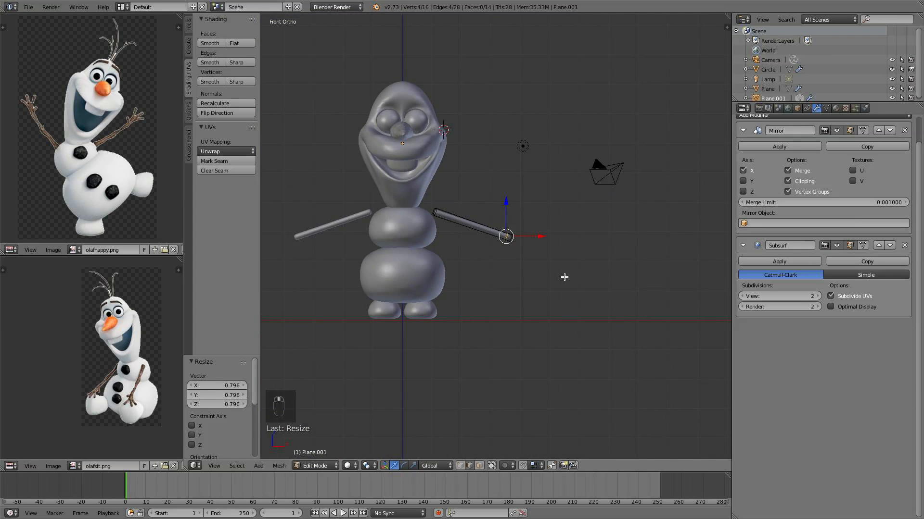
scroll(564, 279, "up", 3)
key("KP_7")
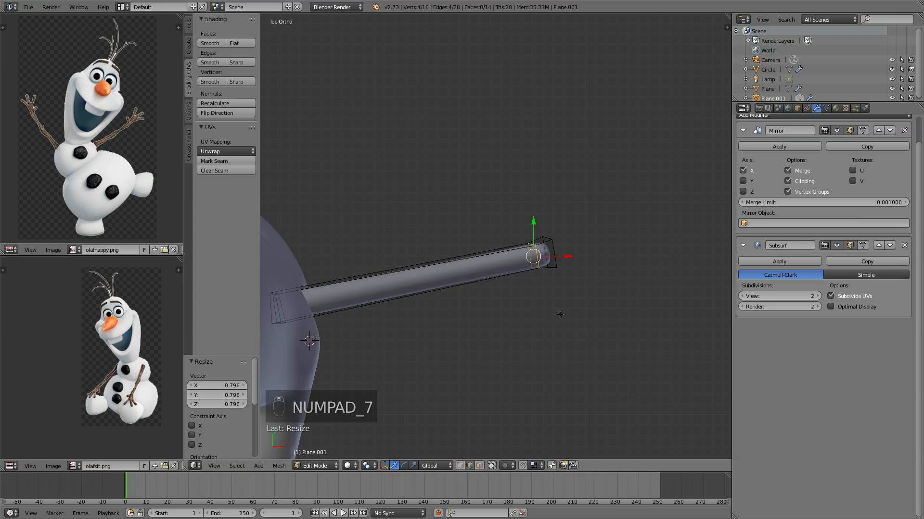
key("KP_1")
middle_click_drag(565, 305, 486, 322)
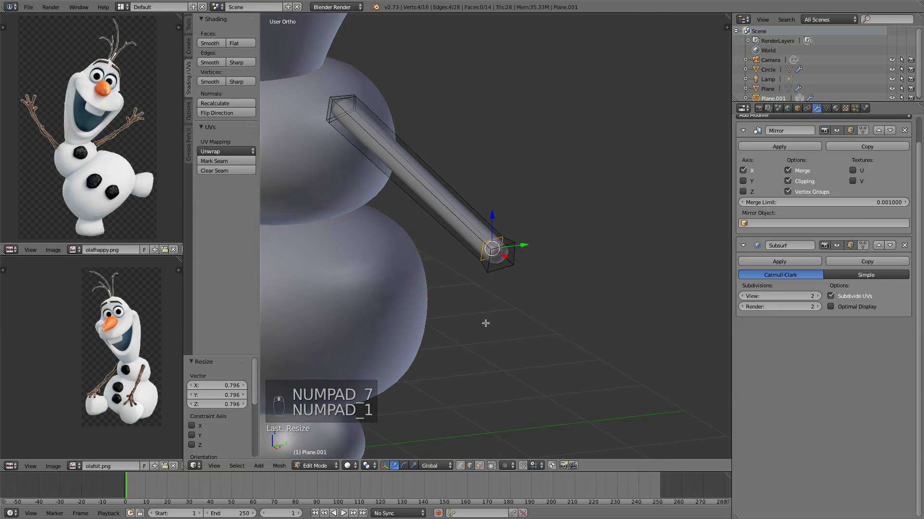
middle_click_drag(532, 264, 500, 403)
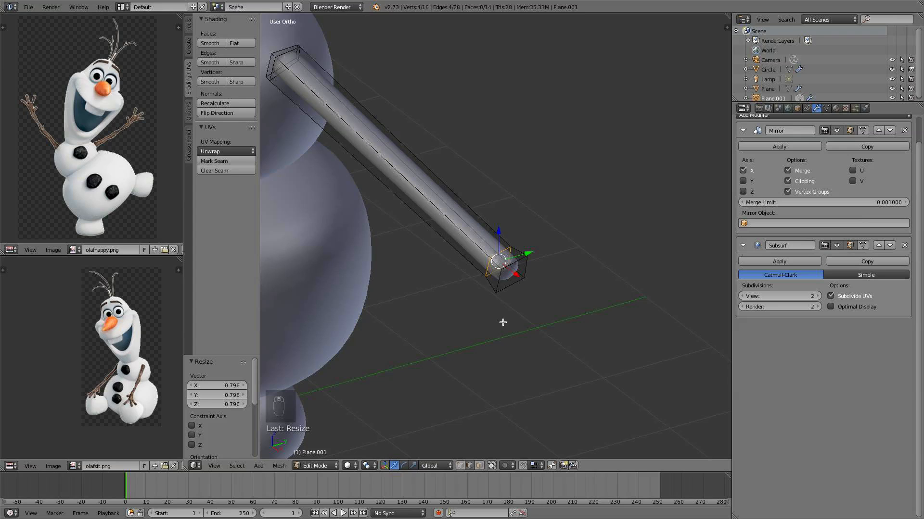
key("a")
right_click(495, 271)
key("KP_7")
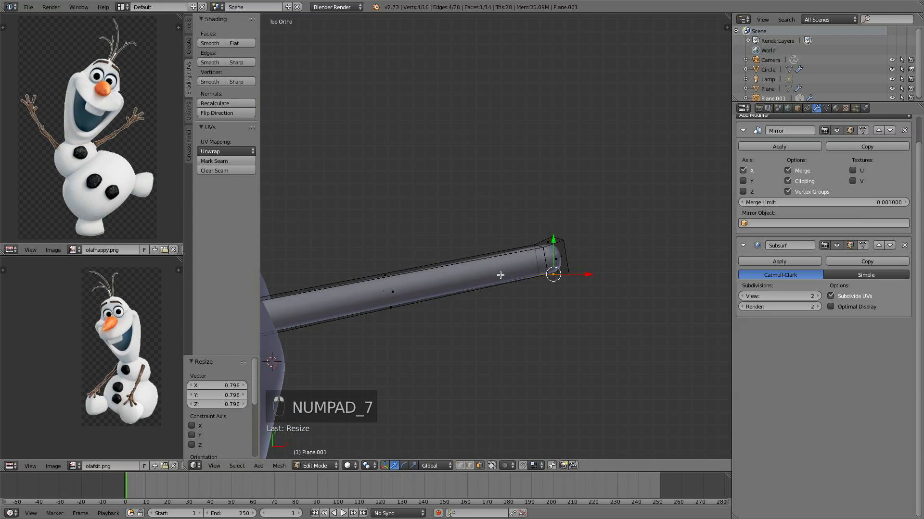
key("r")
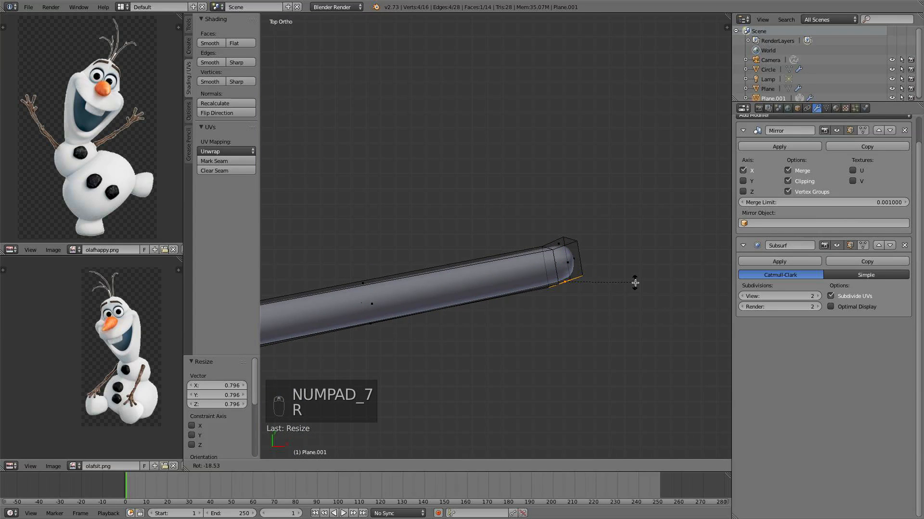
left_click(634, 284)
key("e")
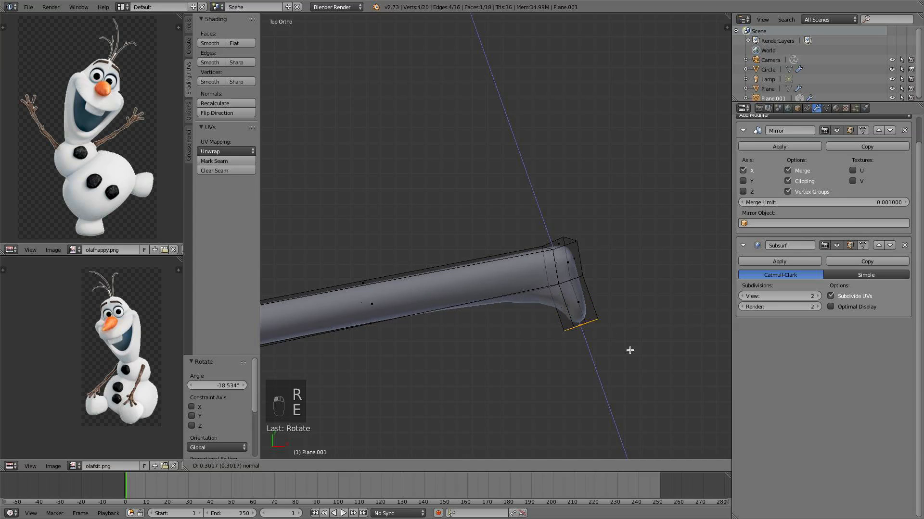
left_click(639, 356)
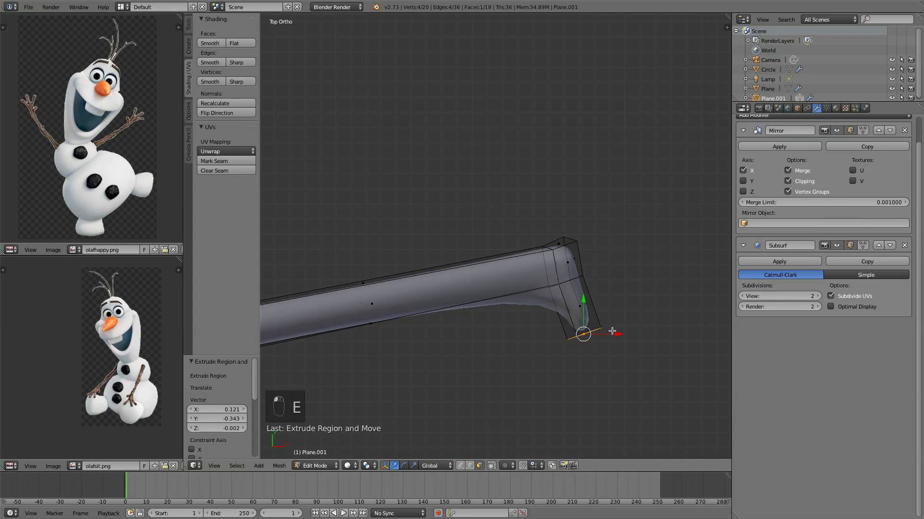
Add two edge loops to the extruded finger stub, one near its base and one near its tip
key("ctrl+r")
left_click(586, 295)
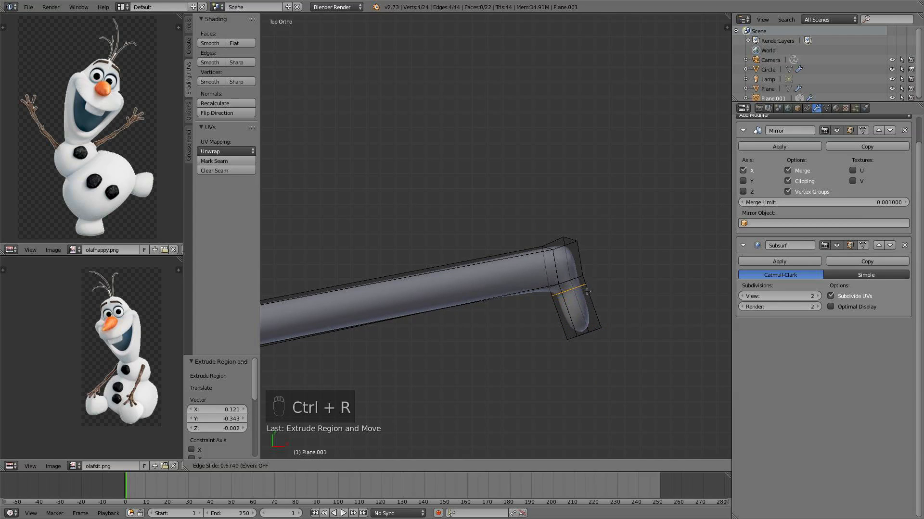
left_click(585, 288)
key("ctrl+r")
left_click(595, 302)
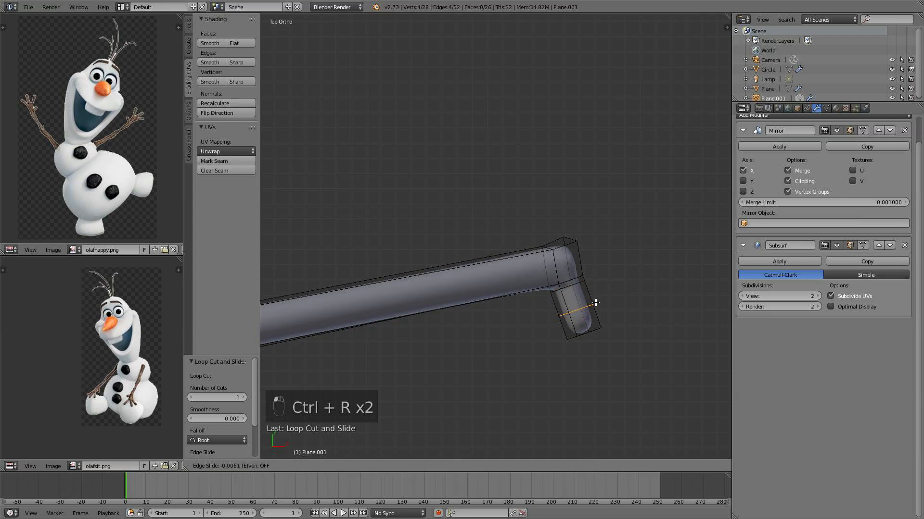
left_click(600, 313)
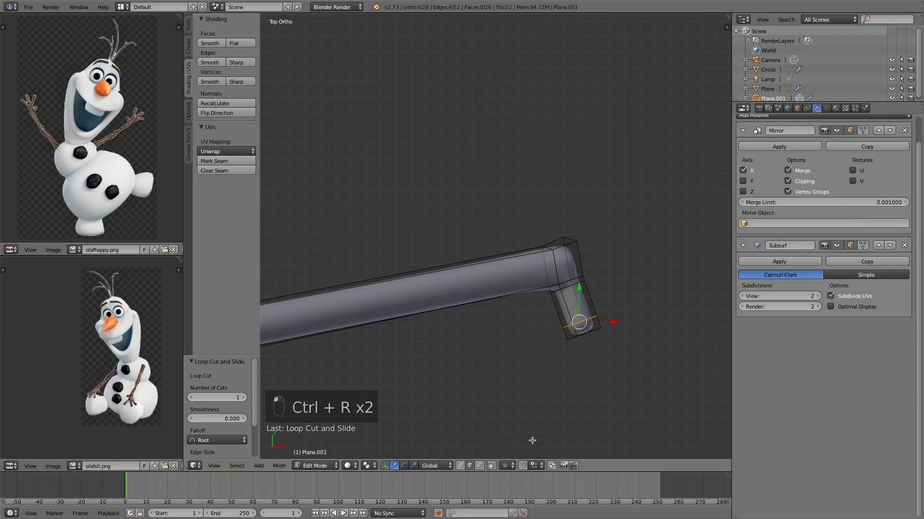
Scale the finger stub's tip face up to about 1.24 in face select mode and leave Edit Mode
left_click(480, 466)
right_click(575, 331)
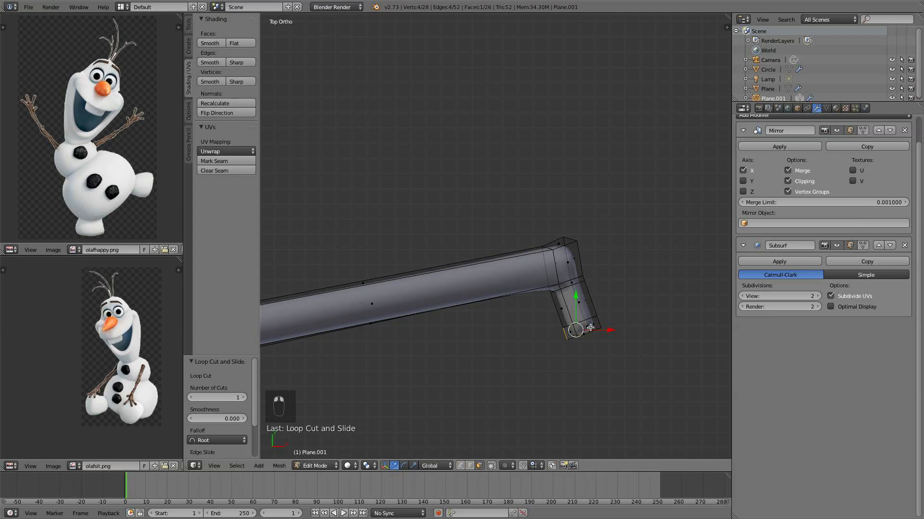
key("s")
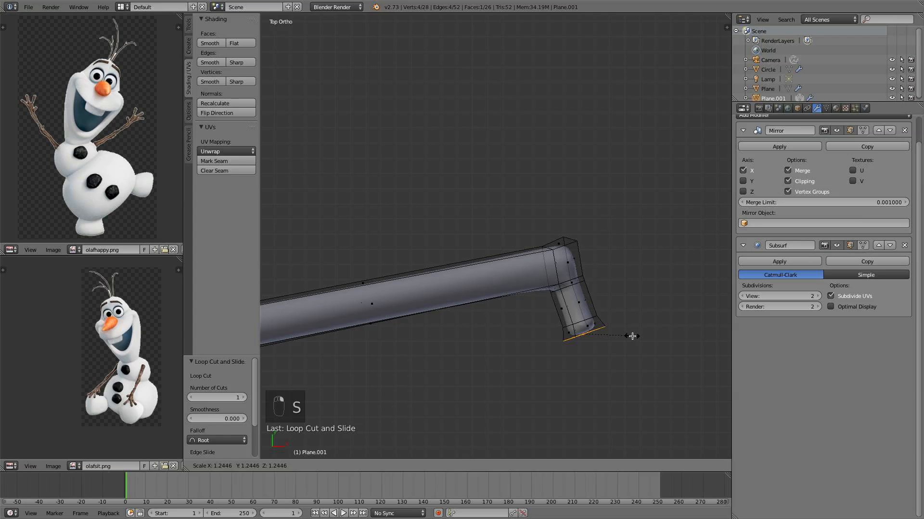
left_click(632, 336)
key("a")
key("Tab")
scroll(627, 330, "down", 3)
middle_click_drag(627, 330, 545, 250)
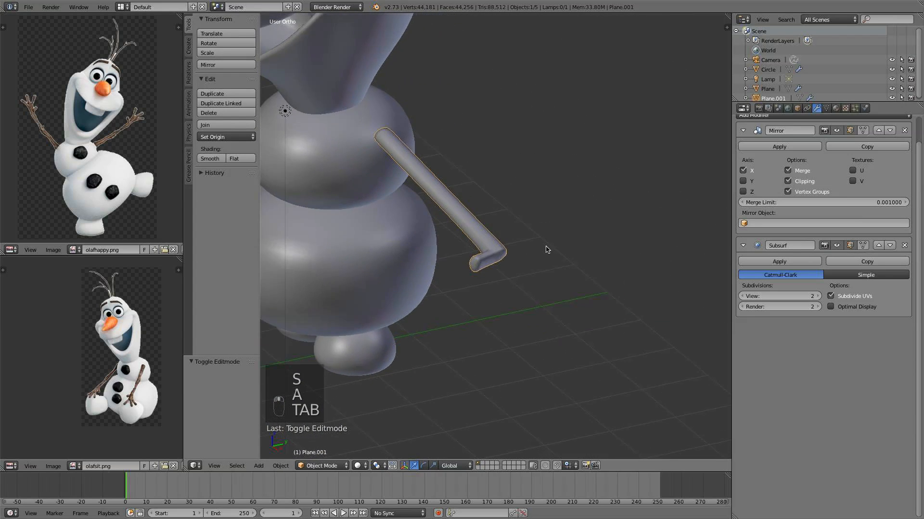
Extrude the arm's hand end face outward by about 0.29 in X, 0.06 in Y and -0.10 in Z
scroll(538, 264, "up", 3)
key("Tab")
right_click(508, 269)
scroll(557, 303, "up", 2)
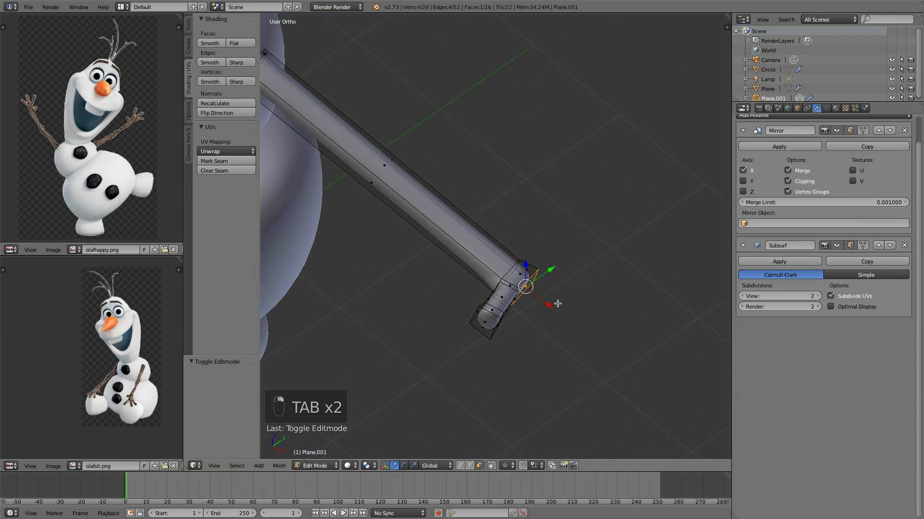
key("e")
left_click(592, 319)
Scale the newly extruded hand end face to about 1.51 along Y to widen the palm
middle_click_drag(592, 320, 499, 364)
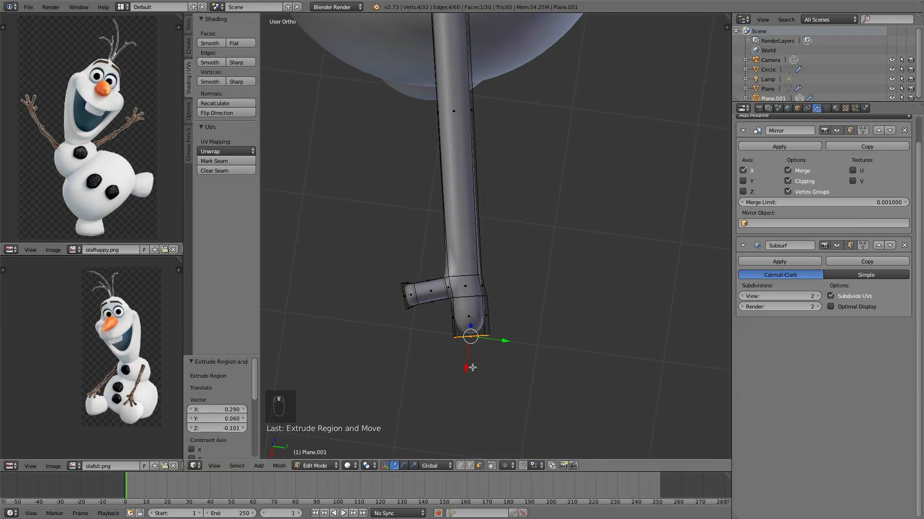
key("s")
key("x")
key("y")
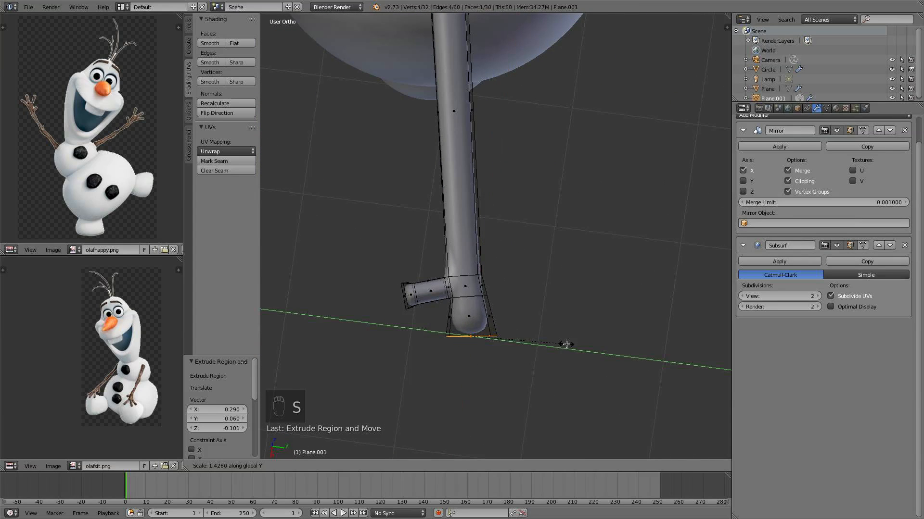
left_click(571, 343)
middle_click_drag(569, 347, 495, 348)
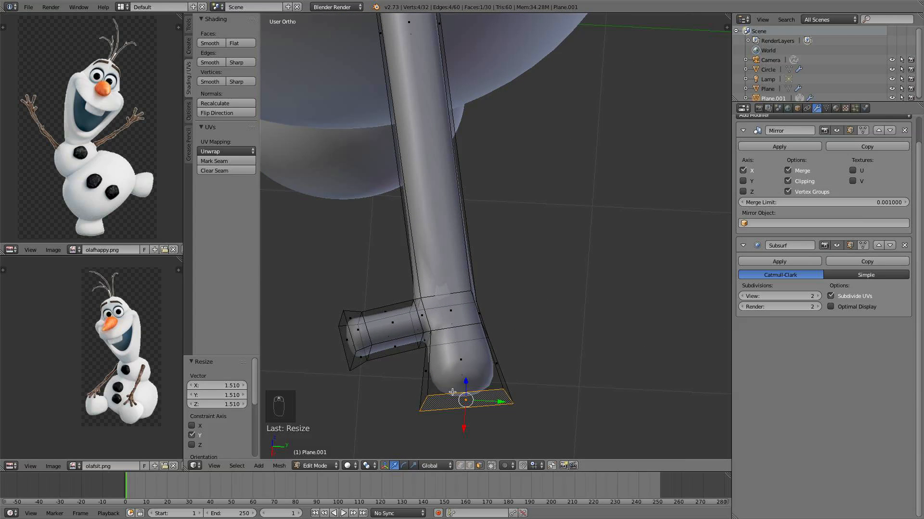
Pull the palm's end face back about -0.088 along X and nudge it slightly along Y and Z
middle_click_drag(481, 397, 485, 368, "shift")
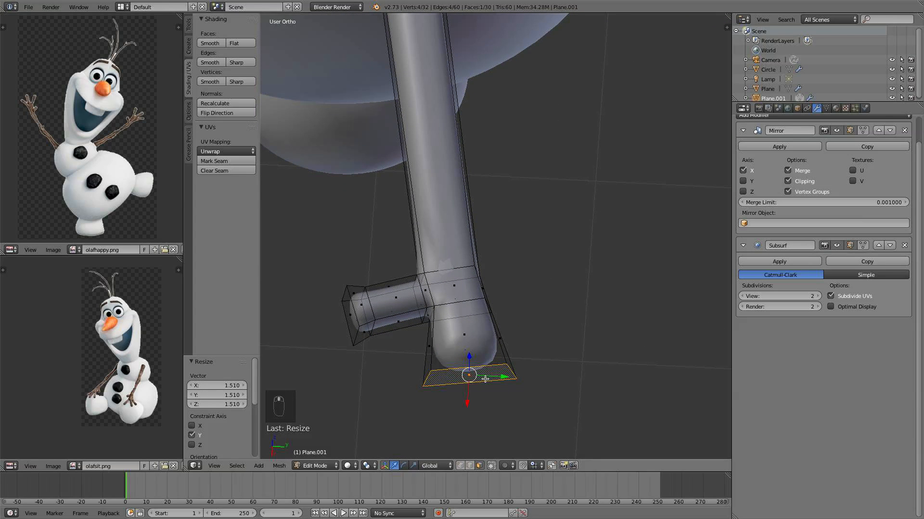
left_click_drag(467, 400, 464, 382)
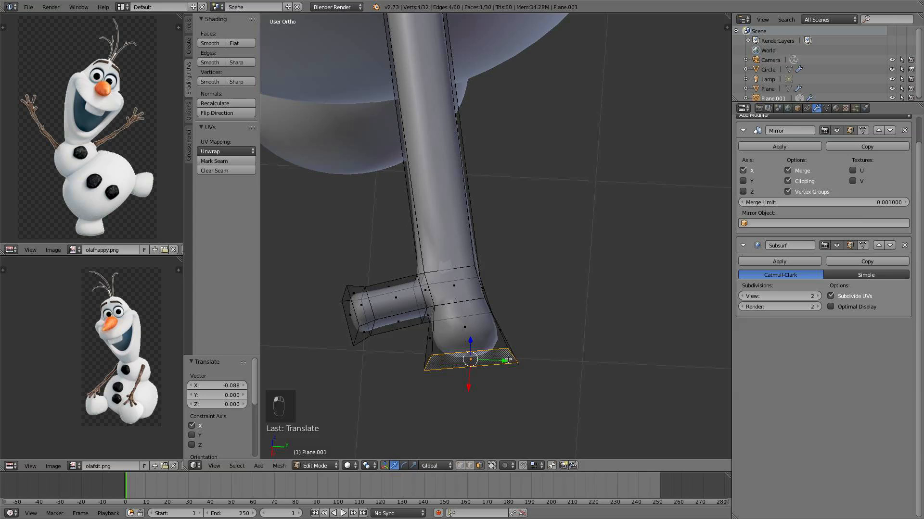
left_click_drag(508, 359, 503, 360)
middle_click_drag(494, 373, 596, 304)
left_click_drag(627, 219, 627, 217)
Extrude the palm's end face about 0.148 in X, 0.02 in Y and -0.052 in Z, and shift it about 0.009 along Y
key("e")
left_click(644, 304)
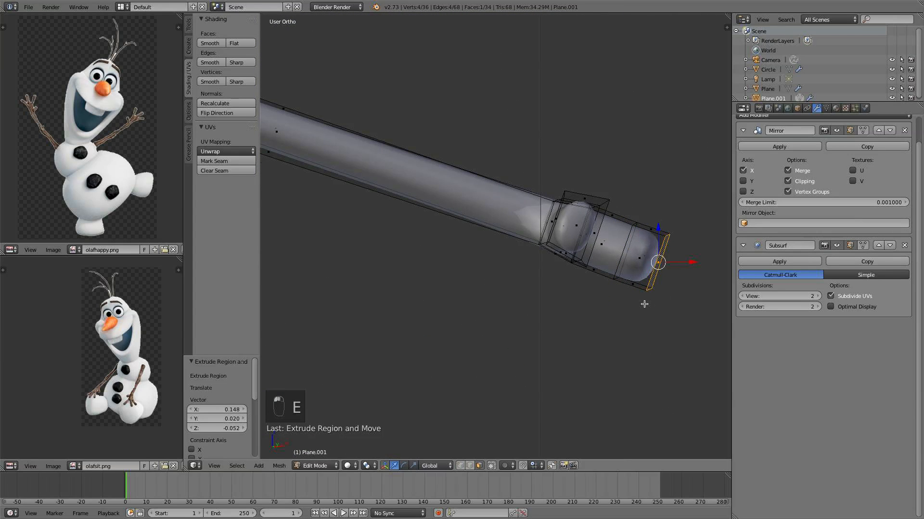
middle_click_drag(644, 304, 550, 343)
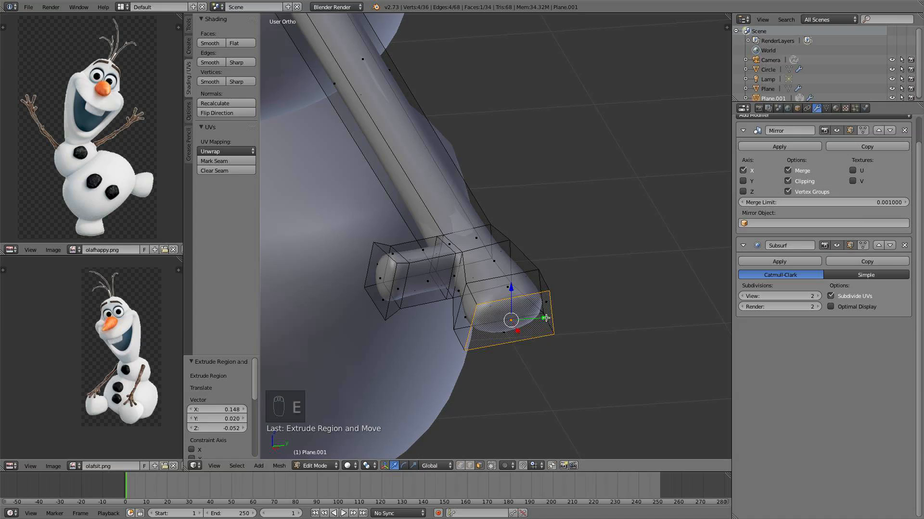
left_click_drag(545, 318, 548, 318)
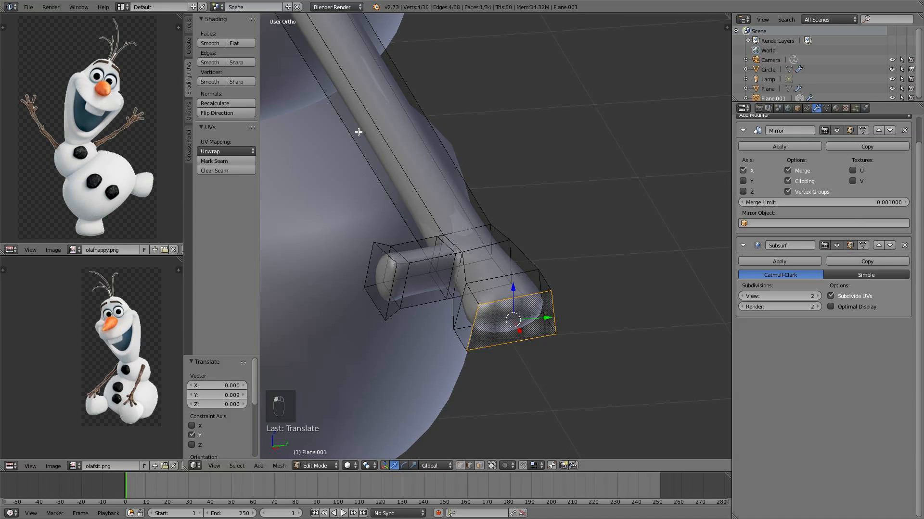
In edge select mode, move the palm end's side edges inward by about 0.118 and -0.106 along Y
scroll(409, 112, "down", 4)
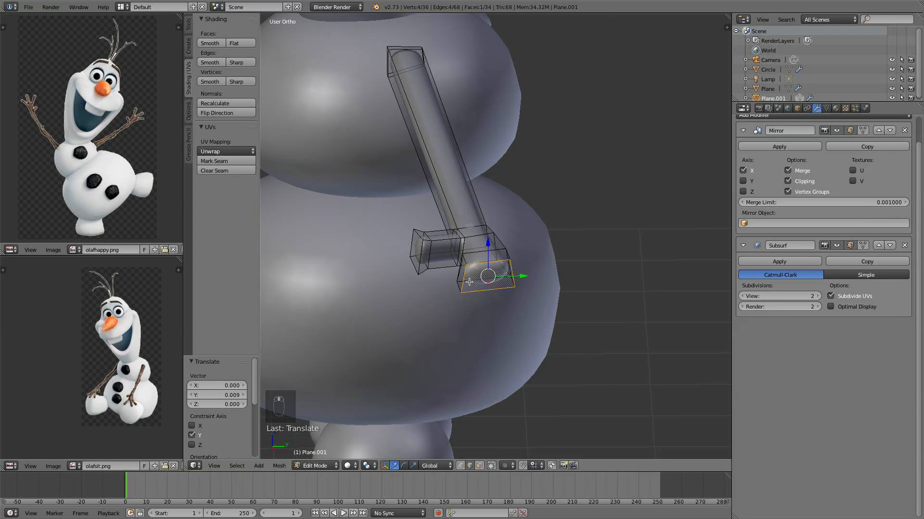
right_click(463, 278)
left_click_drag(495, 279, 512, 276)
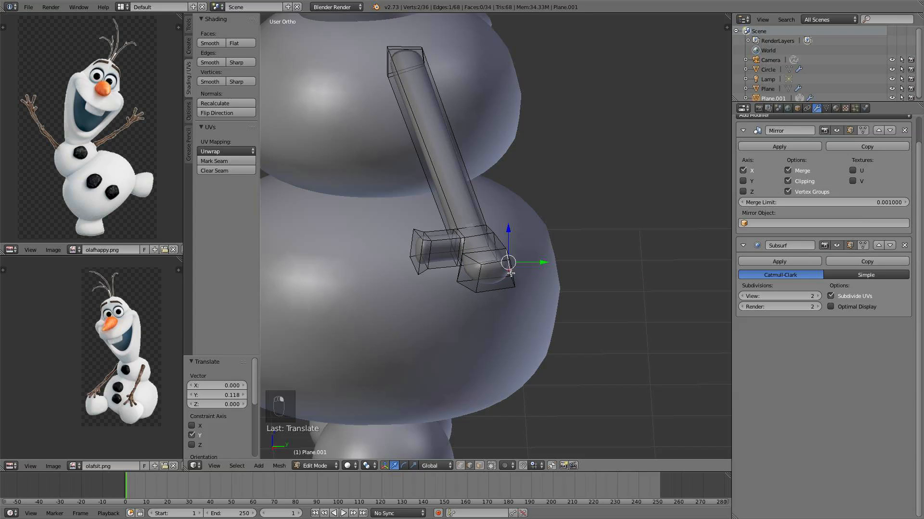
middle_click_drag(511, 274, 512, 296)
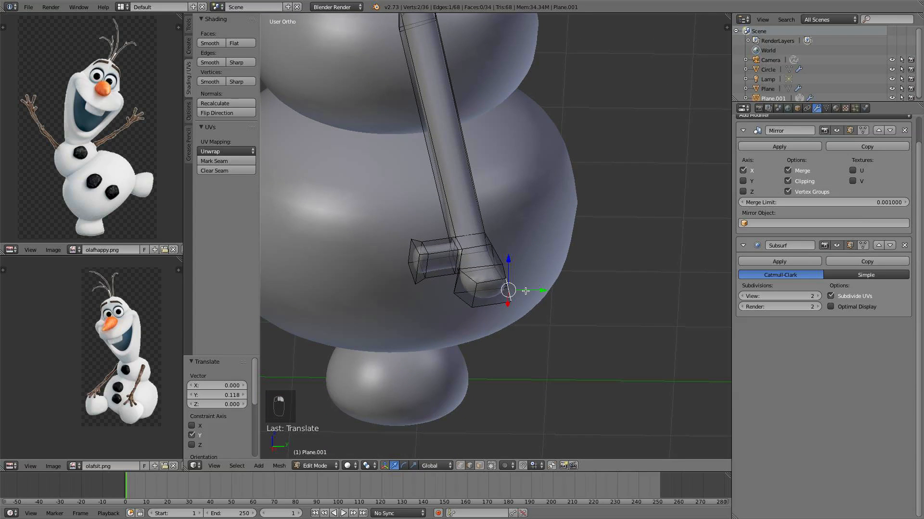
left_click_drag(525, 291, 511, 288)
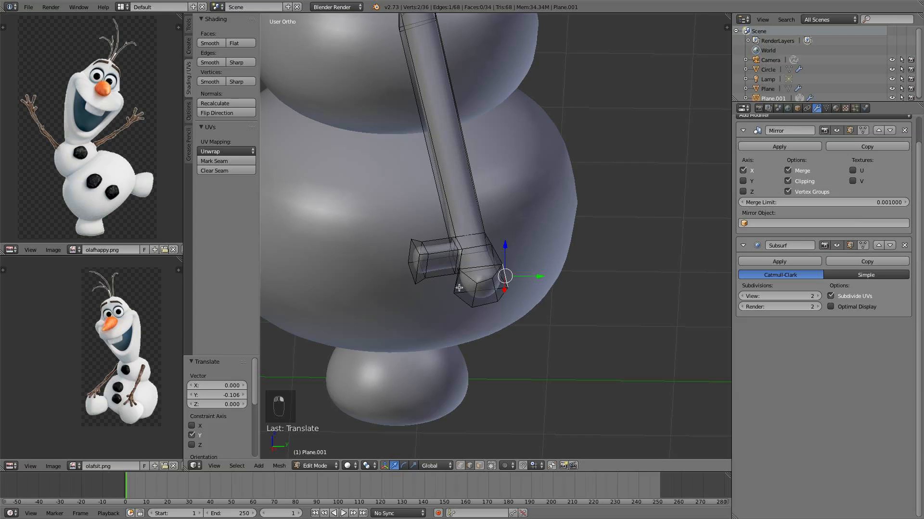
Undo the last edit, reposition the two selected palm-end edges about -0.035 along Y, and deselect everything
mouse_move(459, 286)
middle_mouse_down()
mouse_move(483, 302)
mouse_move(485, 292)
mouse_move(449, 279)
middle_mouse_up()
key("super+z")
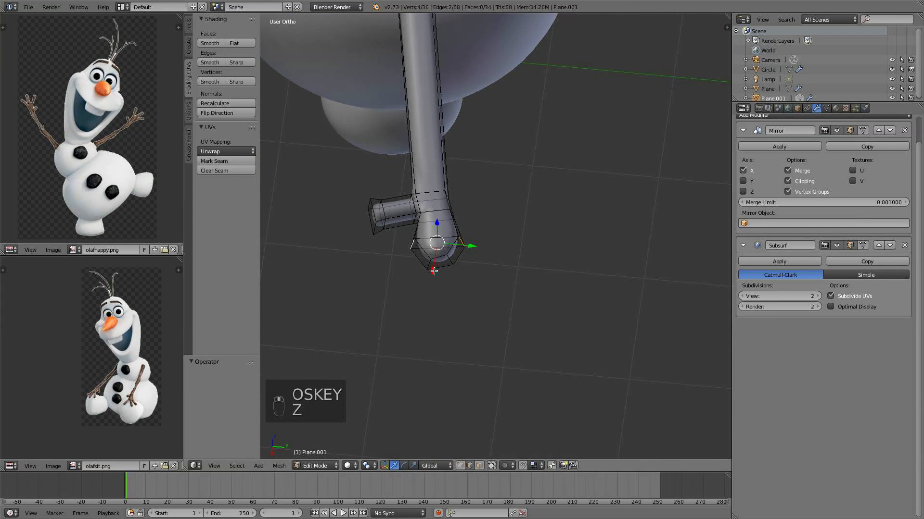
left_click_drag(434, 271, 471, 265)
scroll(466, 357, "up", 2)
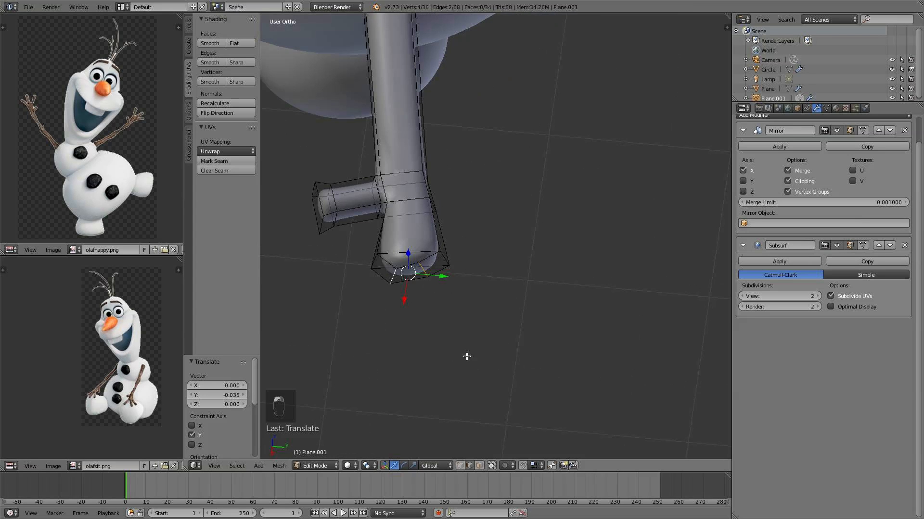
key("a")
Select the front edge at the palm's end and move it about -0.018 along X
middle_click_drag(469, 303, 462, 260)
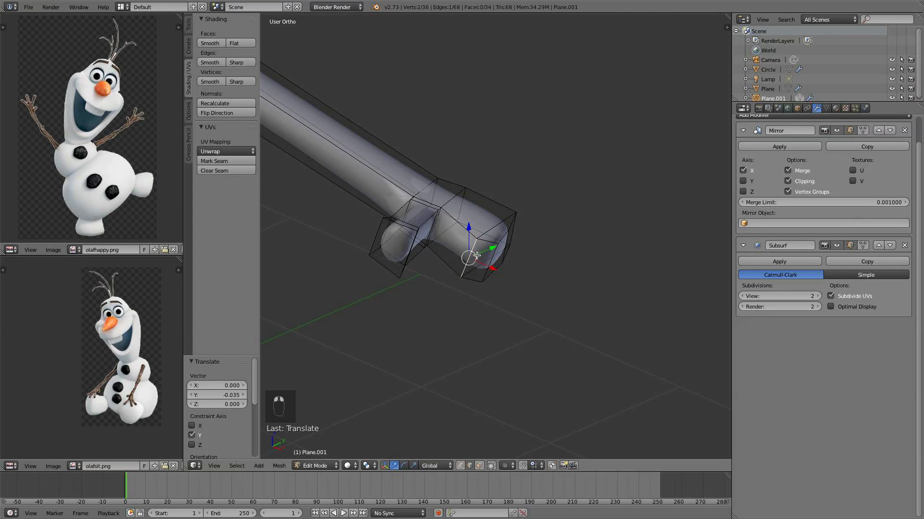
left_click_drag(489, 249, 482, 268)
middle_click_drag(501, 274, 469, 247)
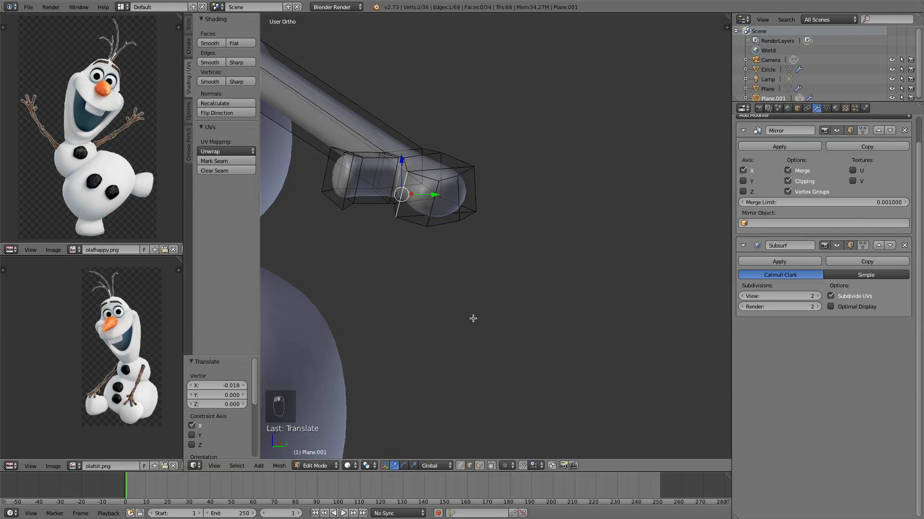
In face select mode, extrude the palm end's front face into a finger, about 0.272 in X, -0.143 in Y and -0.065 in Z
left_click(479, 466)
middle_click_drag(412, 190, 465, 214)
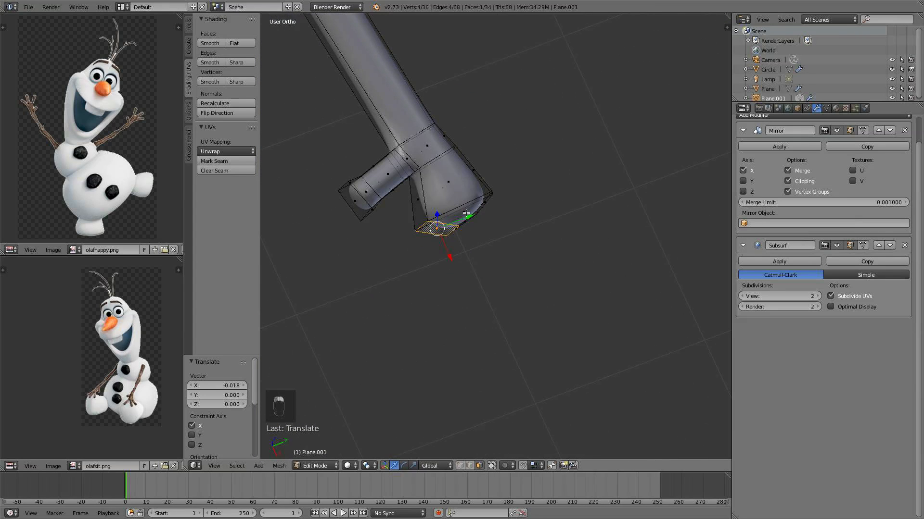
key("e")
left_click(461, 271)
middle_click_drag(460, 271, 445, 190)
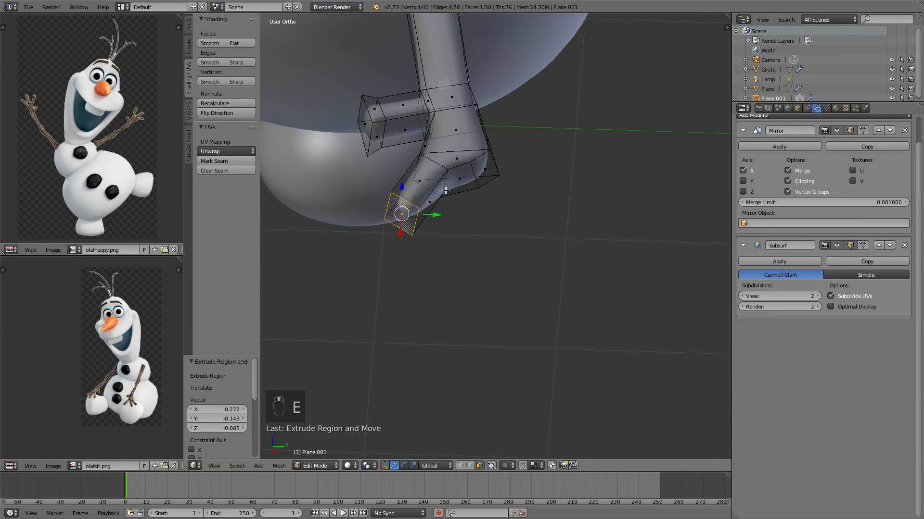
Extrude the middle finger about 0.415 and the rear finger about 0.357 along X, and shift the rear fingertip about 0.07 along Y
key("e")
left_click(477, 246)
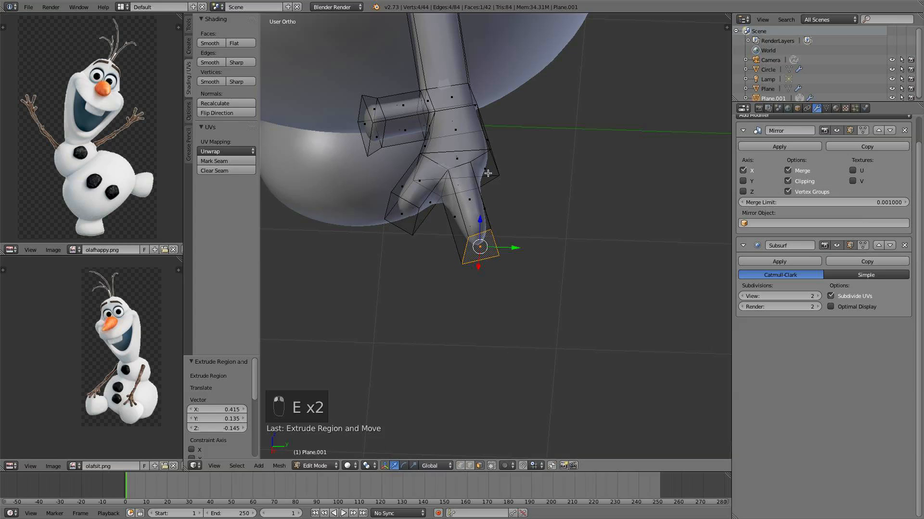
key("e")
left_click(549, 230)
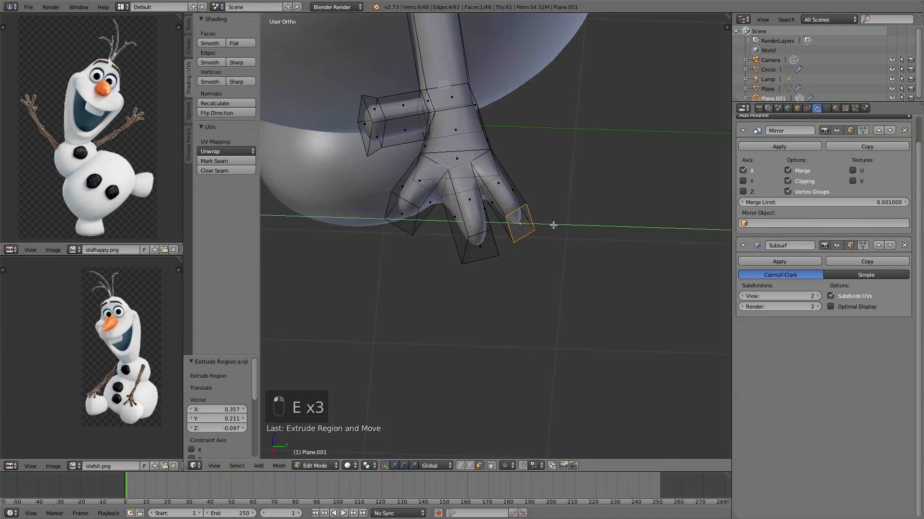
left_click_drag(554, 225, 564, 225)
Center the middle fingertip face between the neighbouring fingers along Y and move it about 0.014 along X
middle_click_drag(508, 218, 500, 270)
scroll(500, 268, "up", 1)
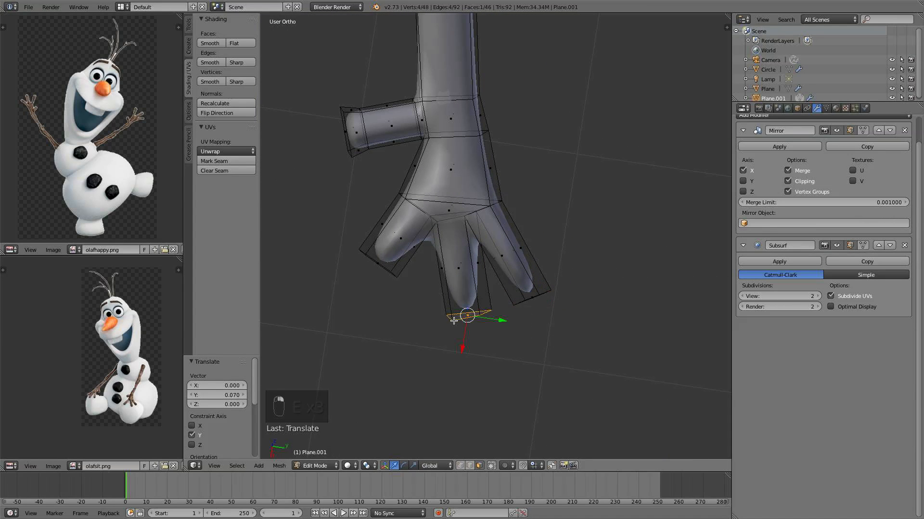
left_click_drag(501, 321, 486, 321)
left_click_drag(457, 350, 456, 354)
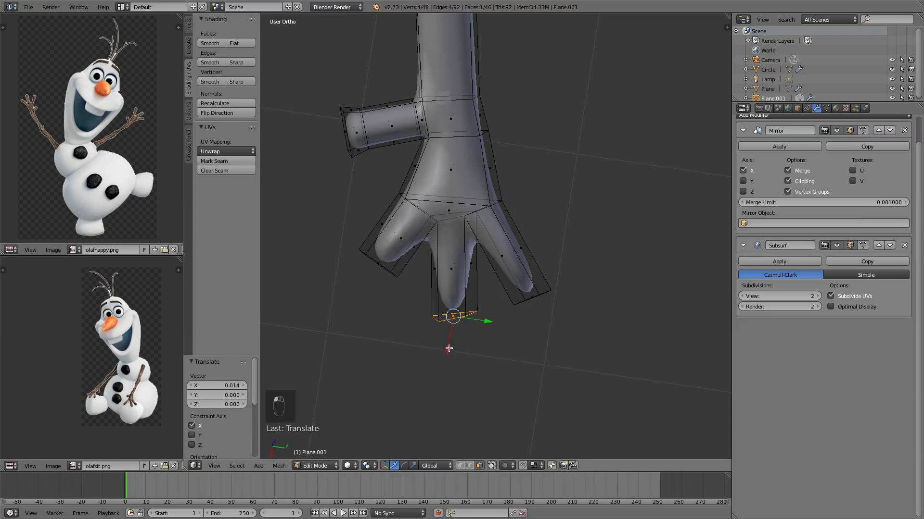
key("a")
Add an edge loop close to the base of each of the three palm fingers
scroll(453, 308, "up", 2)
key("ctrl+r")
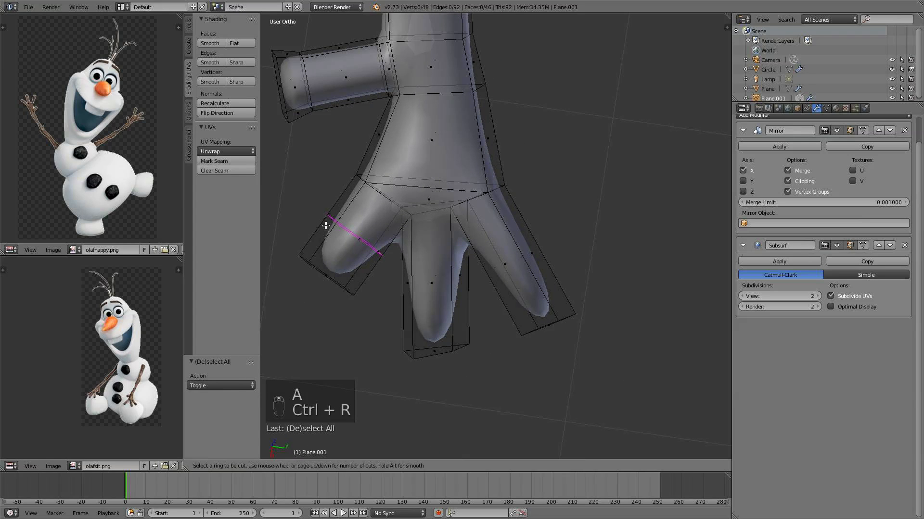
left_click(323, 221)
left_click(347, 192)
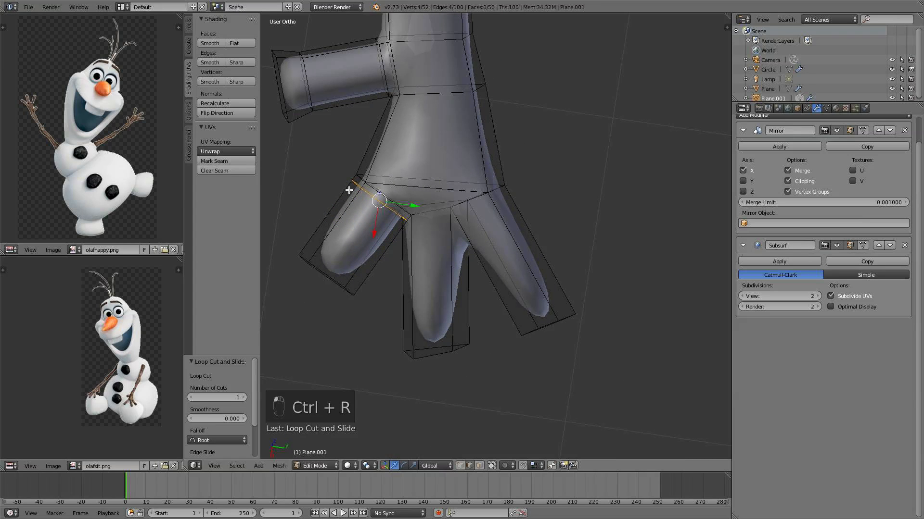
key("ctrl+r")
left_click(447, 205)
left_click(452, 202)
key("ctrl+r")
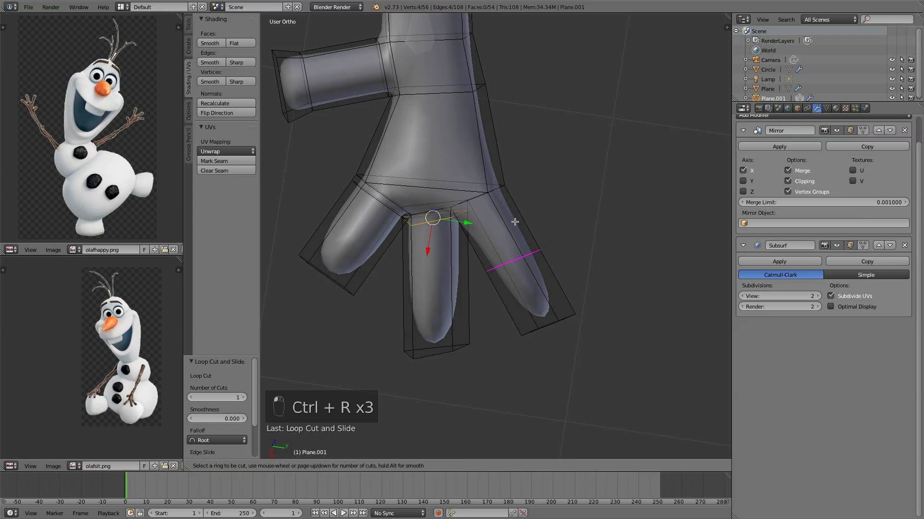
left_click(486, 211)
left_click(500, 161)
Add an edge loop close to the tip of each of the three palm fingers and leave Edit Mode
key("ctrl+r")
left_click(532, 262)
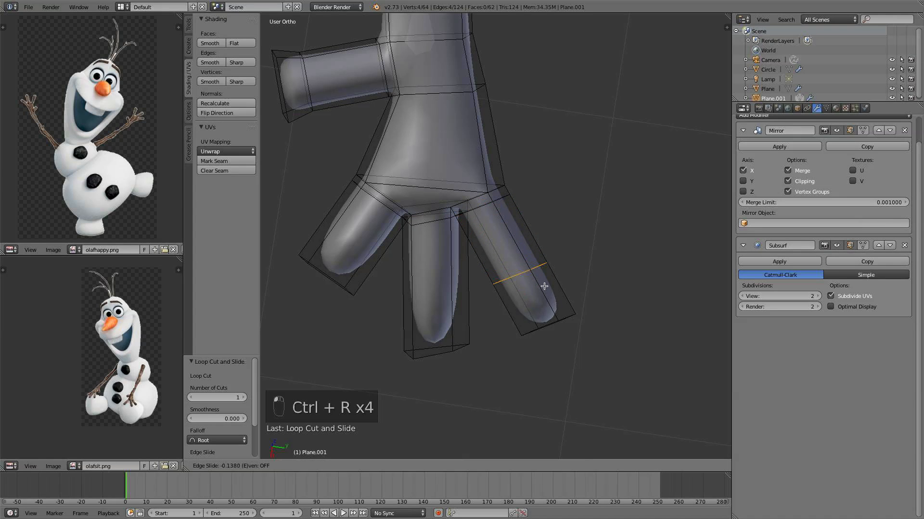
left_click(562, 315)
key("ctrl+r")
left_click(441, 280)
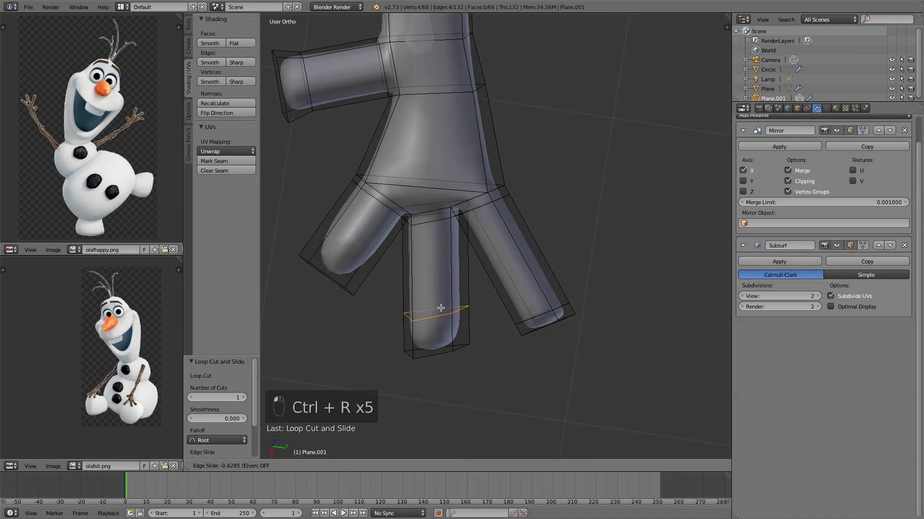
left_click(441, 338)
key("ctrl+r")
left_click(355, 239)
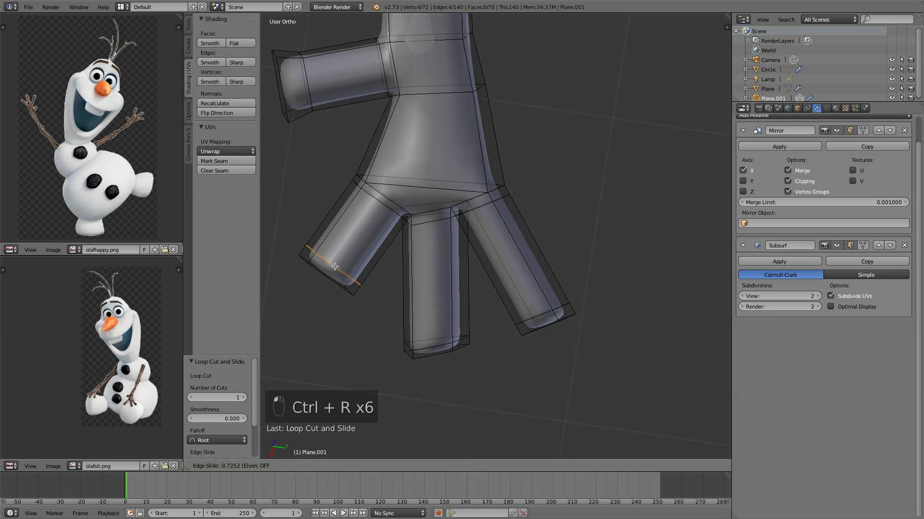
left_click(335, 267)
key("a")
key("Tab")
Raise the underside faces near the rear finger's tip about 0.053 along Z and leave Edit Mode
scroll(467, 263, "down", 7)
middle_click_drag(472, 261, 491, 169)
scroll(490, 169, "up", 4)
key("Tab")
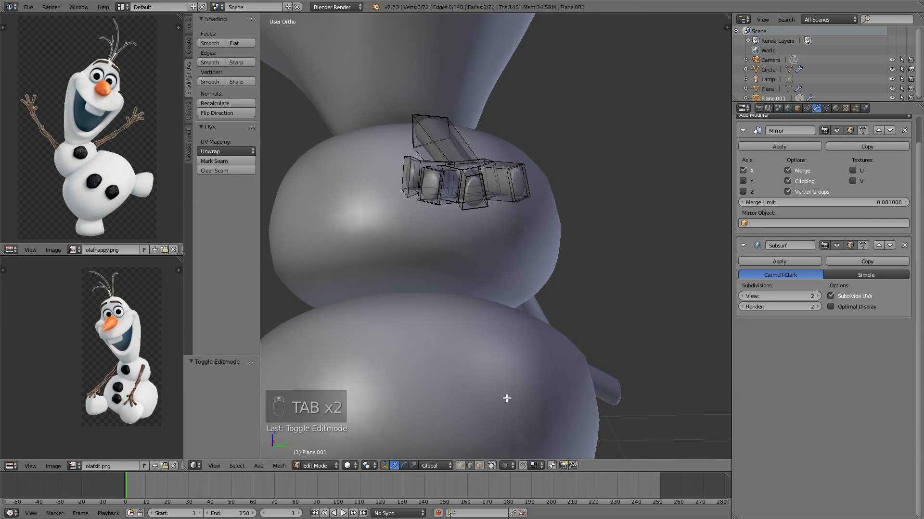
middle_click_drag(492, 229, 535, 181)
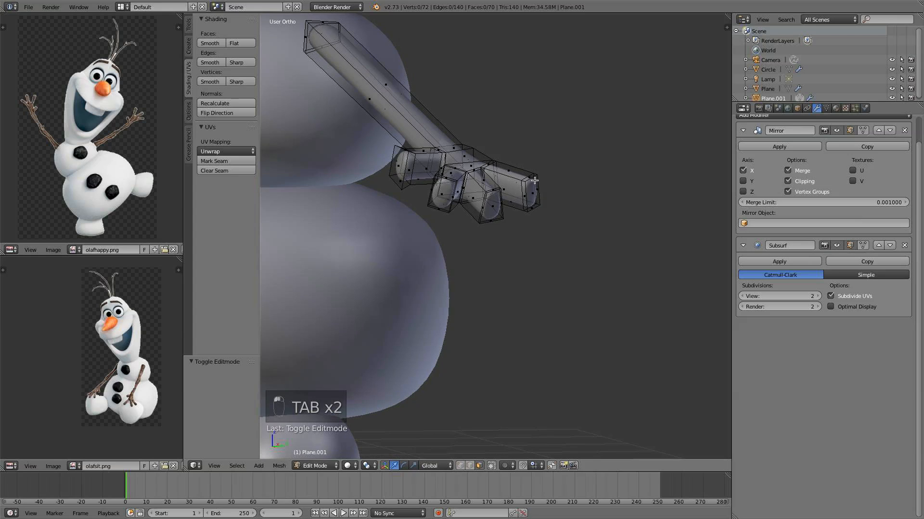
key("a")
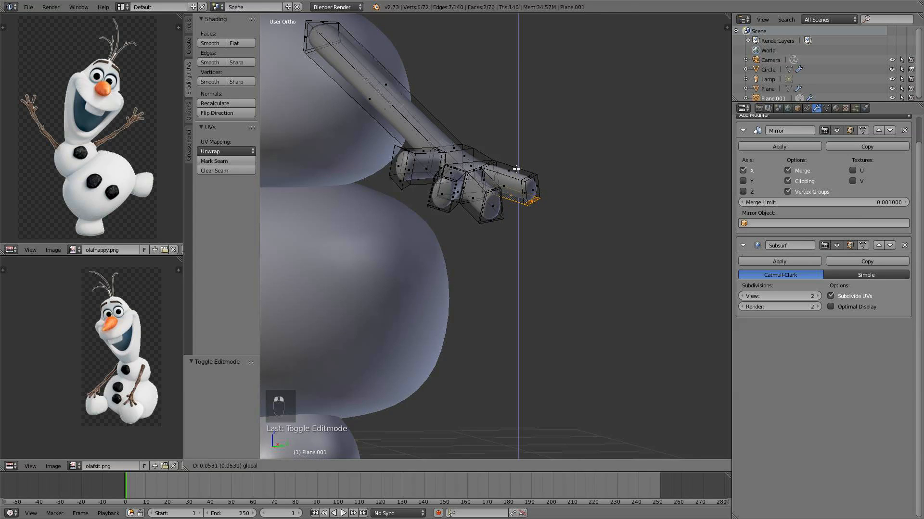
key("Tab")
Undo the last edit to the undersides of the fingers and clear the selection
middle_click_drag(517, 180, 511, 212)
key("Tab")
key("super+z")
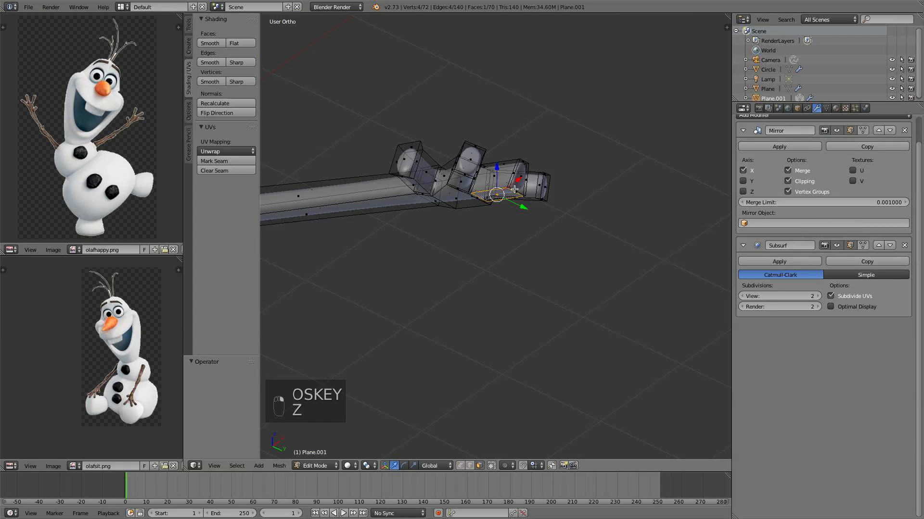
key("a")
Raise the underside faces at the base of the front palm finger about 0.067 along Z and leave Edit Mode
key("Tab")
middle_click_drag(505, 163, 544, 202)
key("Tab")
middle_click_drag(456, 190, 466, 187)
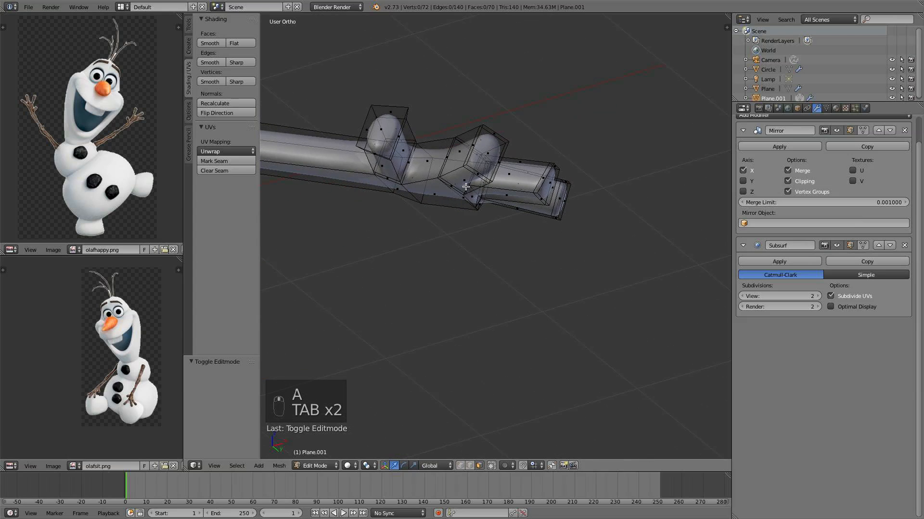
left_click_drag(471, 153, 470, 143)
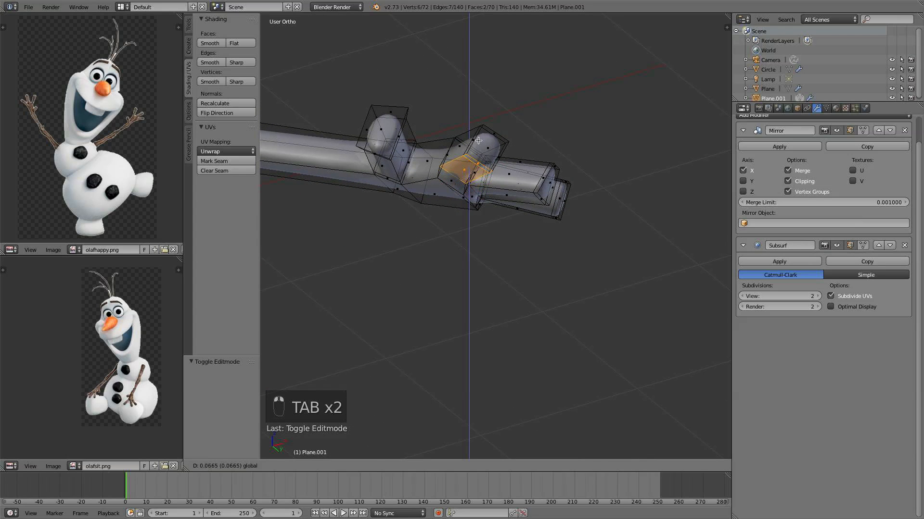
key("a")
key("Tab")
Raise the underside faces at the base of the thumb along Z and leave Edit Mode
middle_click_drag(485, 180, 427, 187)
key("Tab")
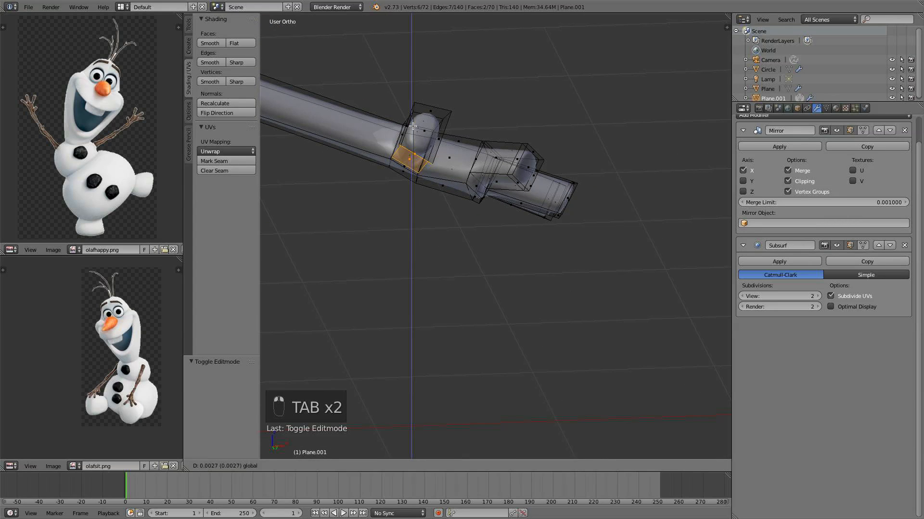
left_click_drag(435, 157, 437, 147)
key("a")
key("a")
key("Tab")
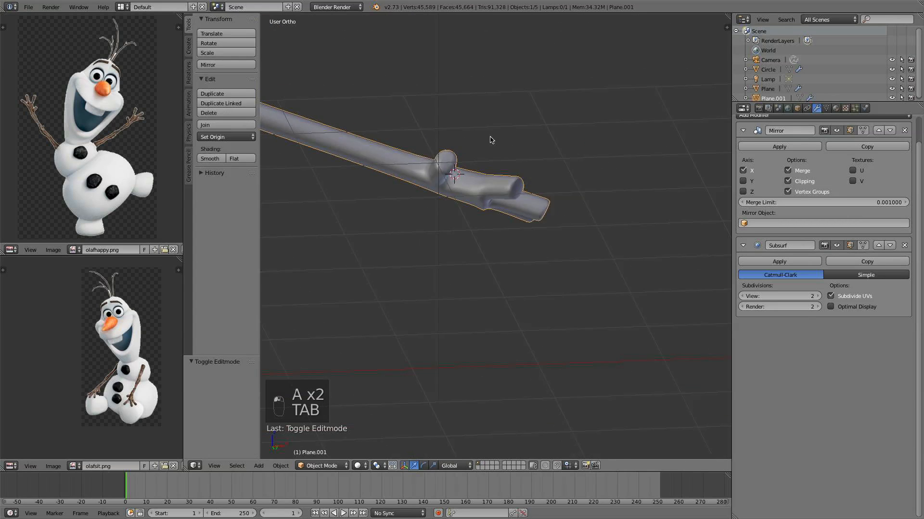
Add an edge loop across the arm in top view, move it about 0.55 along X toward the hand and scale it to 0.883
middle_click_drag(490, 140, 436, 333)
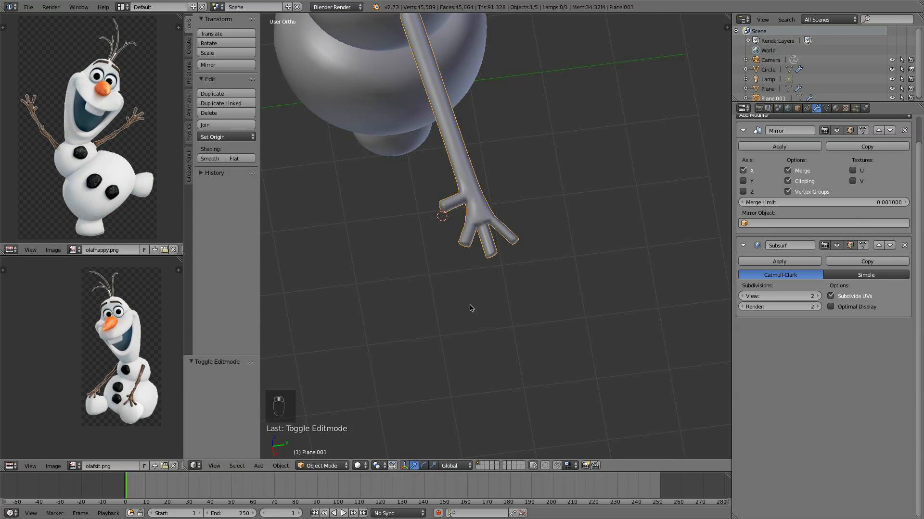
middle_click_drag(488, 182, 493, 253, "shift")
scroll(494, 253, "up", 2)
key("Tab")
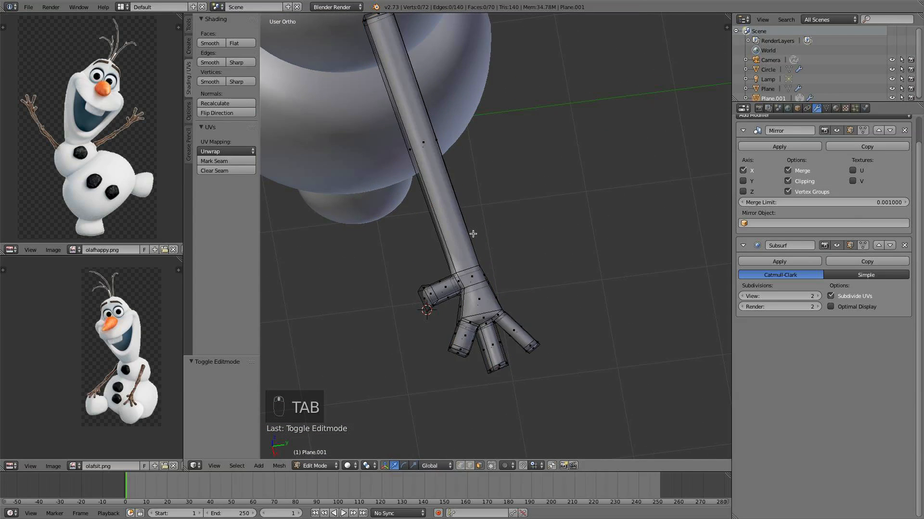
scroll(473, 234, "down", 2)
key("KP_7")
scroll(474, 275, "up", 2)
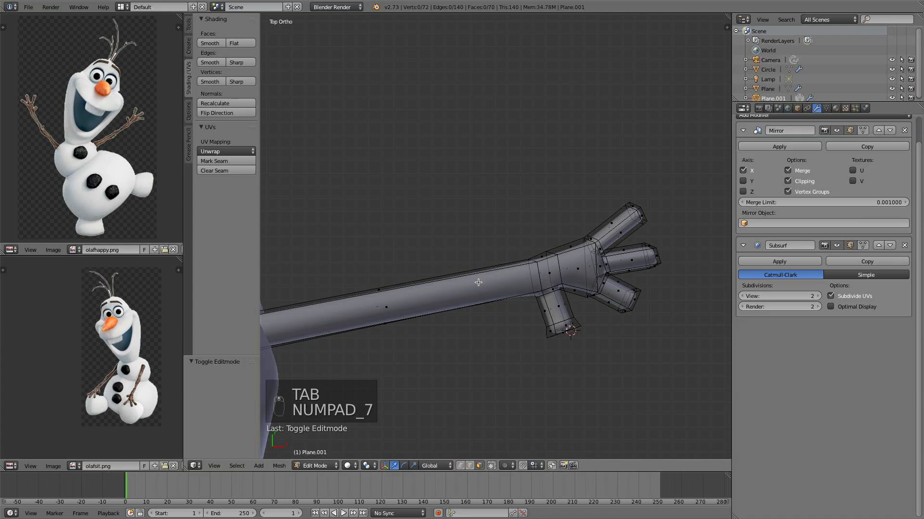
key("ctrl+r")
left_click(486, 280)
right_click(492, 278)
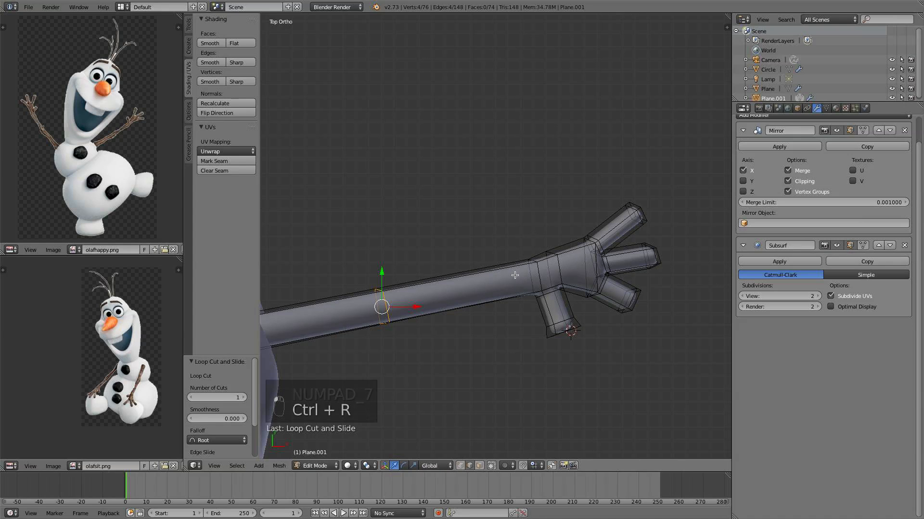
key("g")
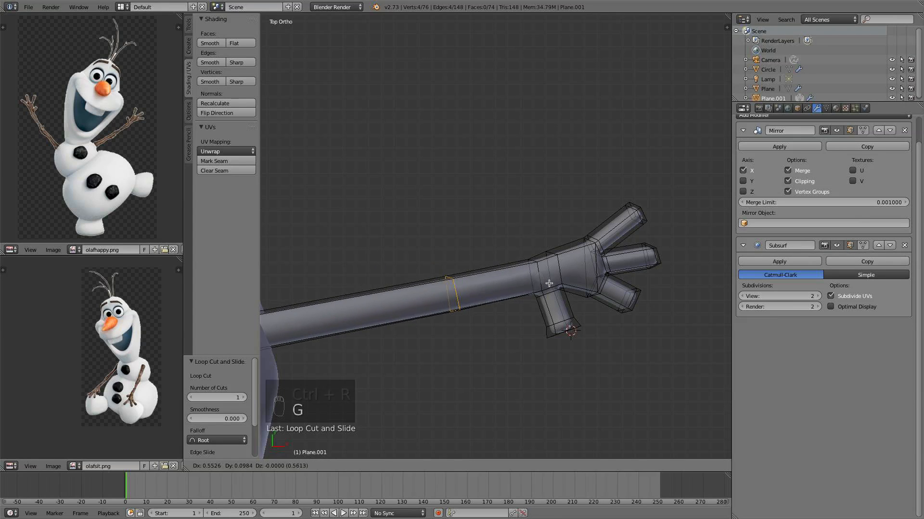
left_click(546, 279)
key("s")
left_click(550, 338)
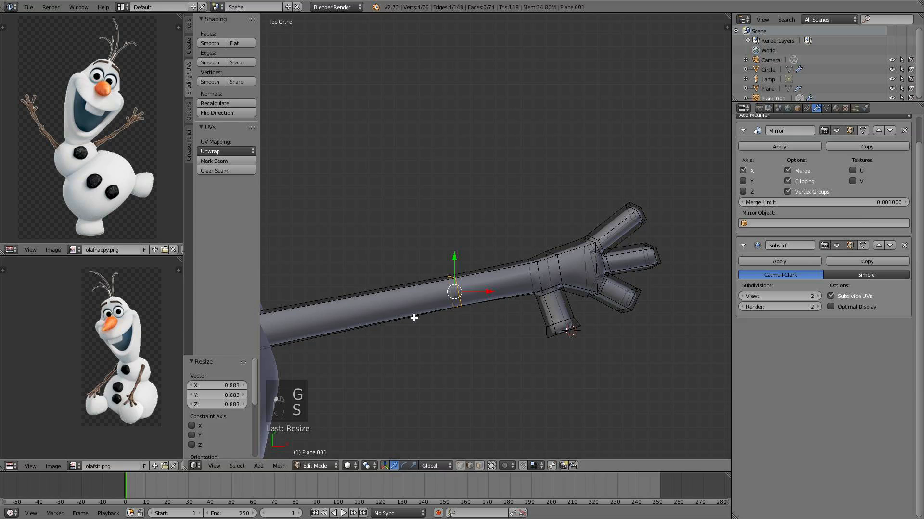
Add a second edge loop between the shoulder and the elbow loop, shift it slightly along Y and scale it to 0.939
key("ctrl+r")
left_click(416, 291)
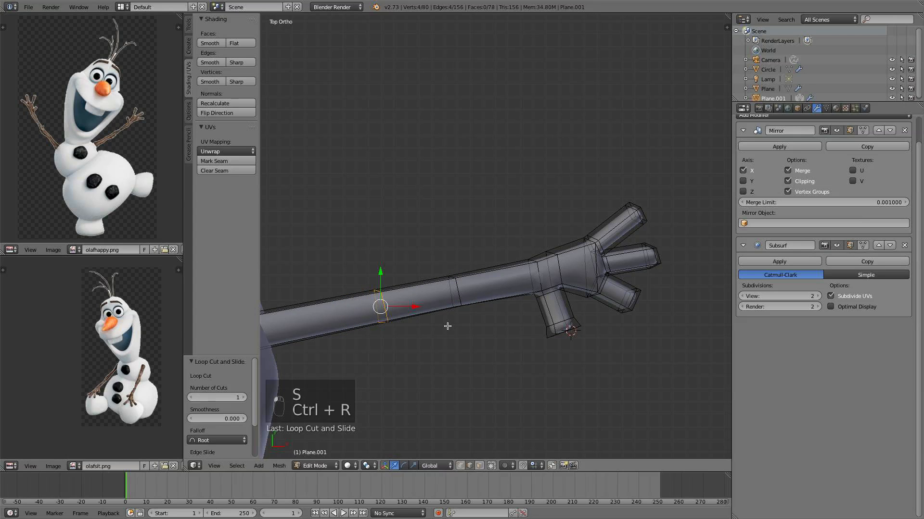
key("g")
left_click(447, 315)
key("s")
left_click(456, 346)
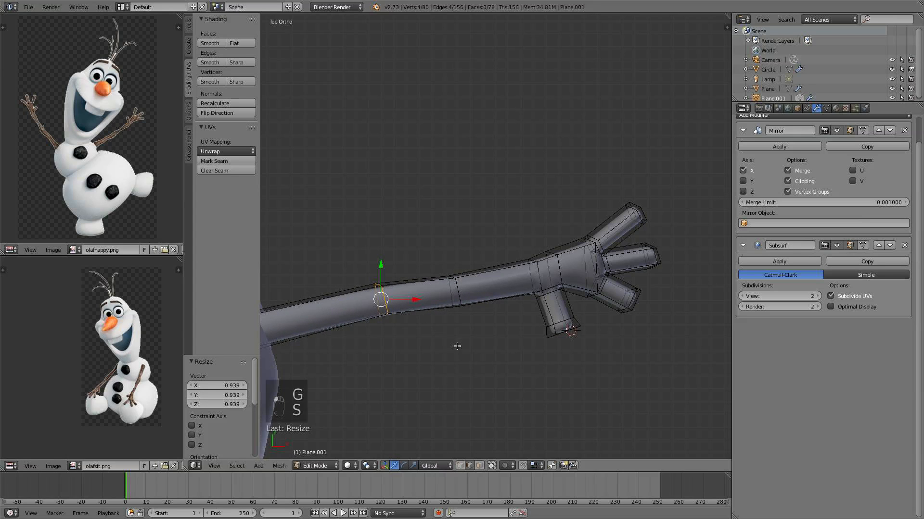
Add another edge loop on the arm close to the elbow loop, on its shoulder side
scroll(457, 318, "up", 3)
scroll(482, 262, "up", 1)
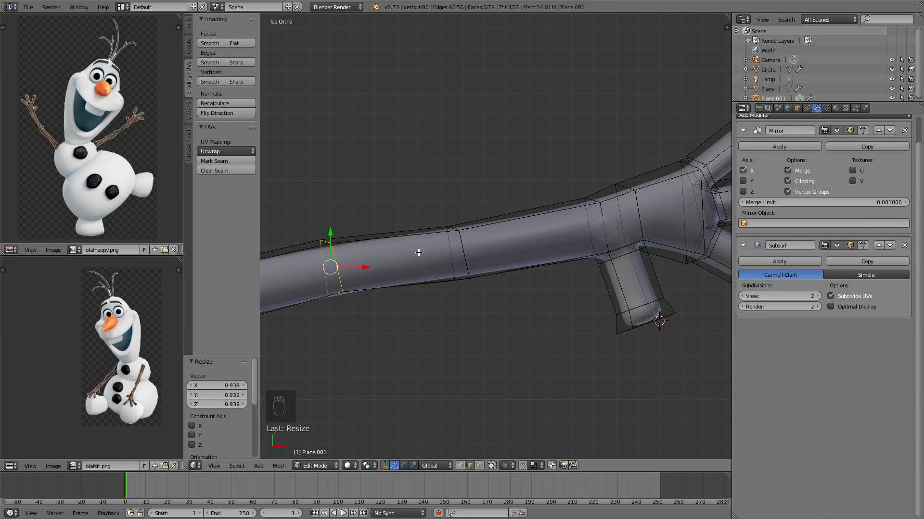
key("ctrl+r")
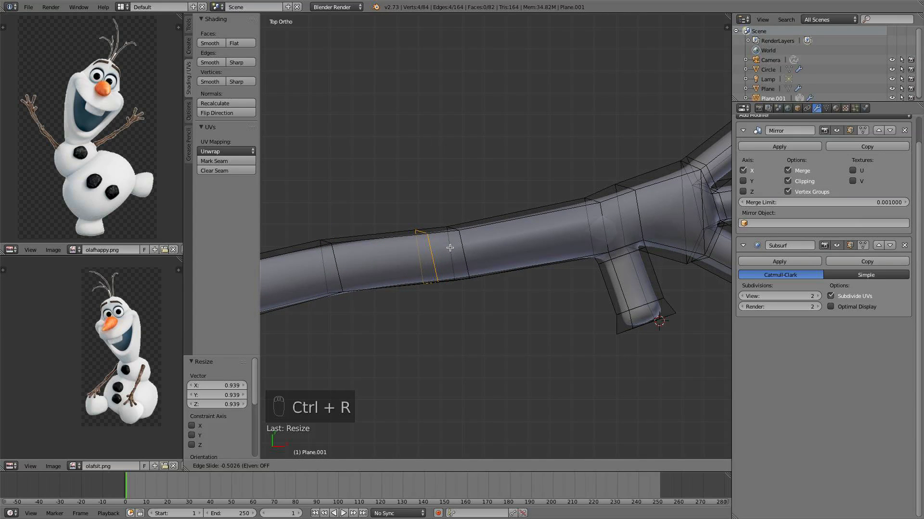
left_click(452, 248)
Move the thumb-side face between the two close elbow loops -0.044 along X and 0.042 along Y, and scale it to 0.602
middle_click_drag(455, 249, 477, 168)
left_click_drag(460, 151, 436, 218)
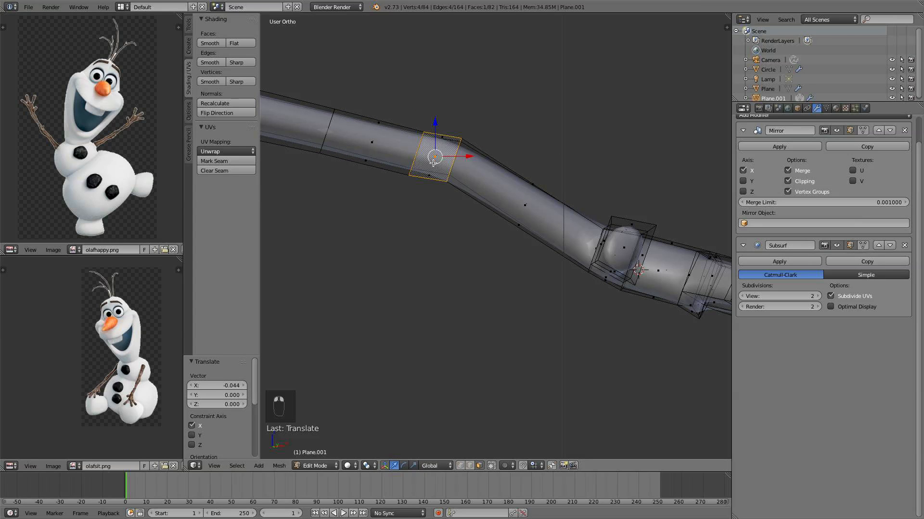
middle_click_drag(433, 163, 553, 283)
key("s")
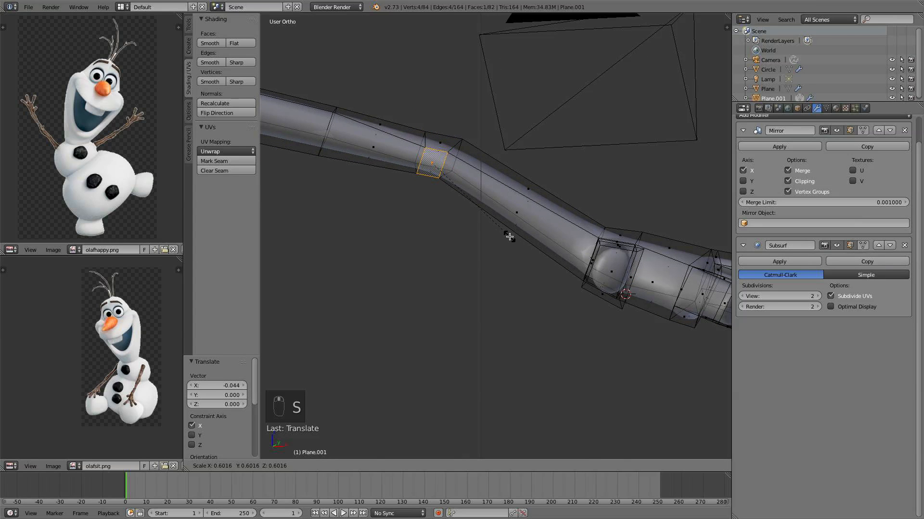
left_click(507, 226)
middle_click_drag(507, 226, 462, 177)
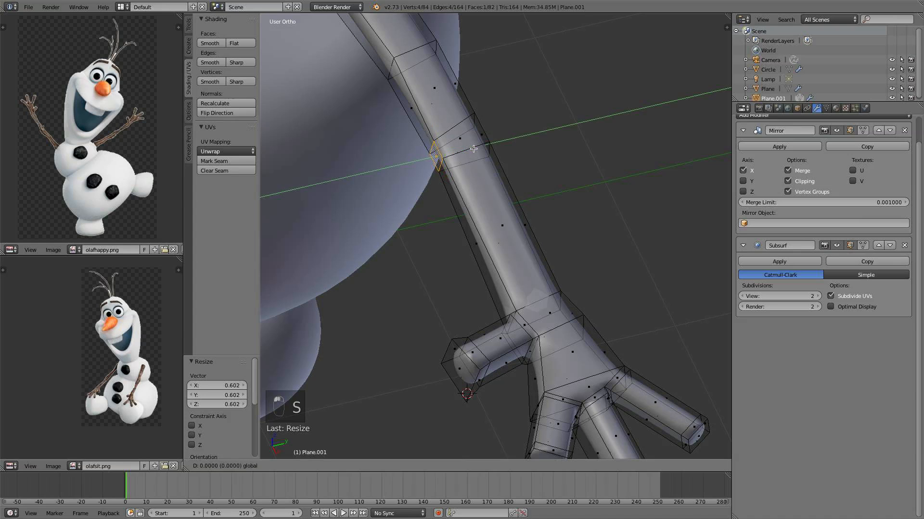
Extrude the small elbow face about 0.086 outward as a twig stub, add an edge loop around it and leave Edit Mode
key("e")
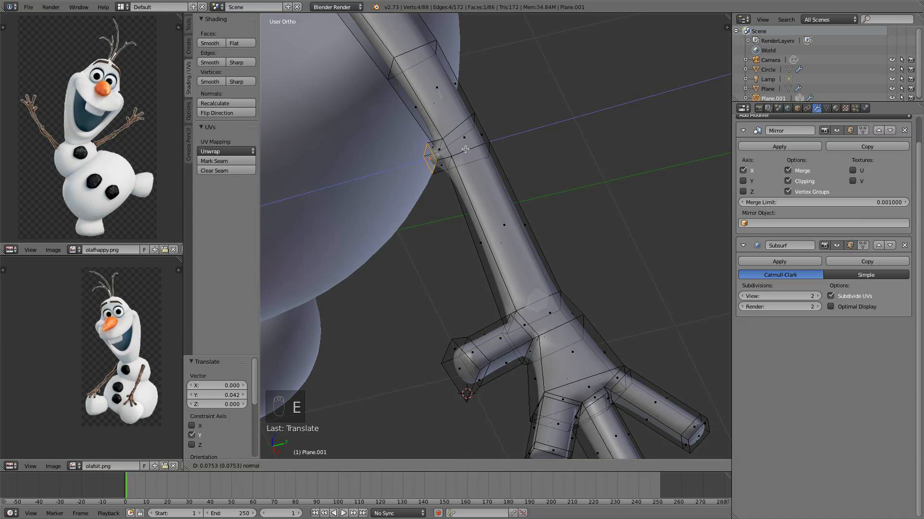
left_click(465, 149)
middle_click_drag(465, 149, 433, 158)
scroll(410, 123, "up", 2)
key("ctrl+r")
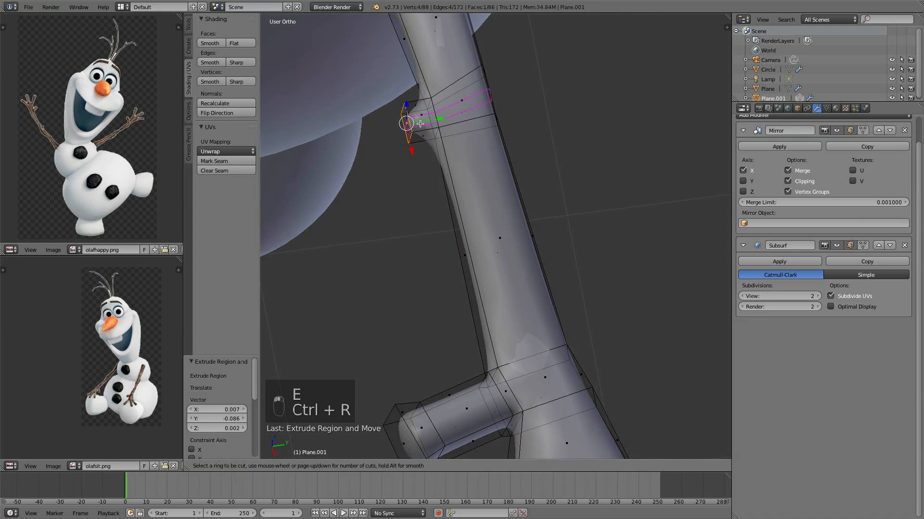
left_click(415, 121)
left_click(416, 121)
key("a")
key("Tab")
Circle-select the arm's elbow section without the wrist and shoulder ends, lower it slightly along Z and leave Edit Mode
scroll(424, 142, "down", 4)
middle_click_drag(425, 144, 499, 97)
scroll(495, 141, "down", 4)
scroll(499, 97, "up", 4)
key("Tab")
middle_click_drag(510, 144, 506, 215)
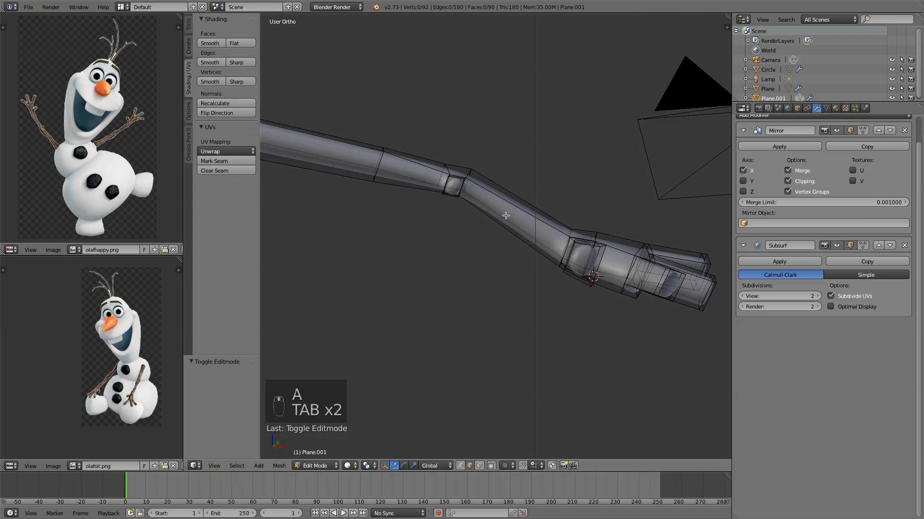
key("c")
scroll(467, 191, "down", 5)
scroll(466, 187, "up", 3)
left_click(461, 170)
right_click(461, 171)
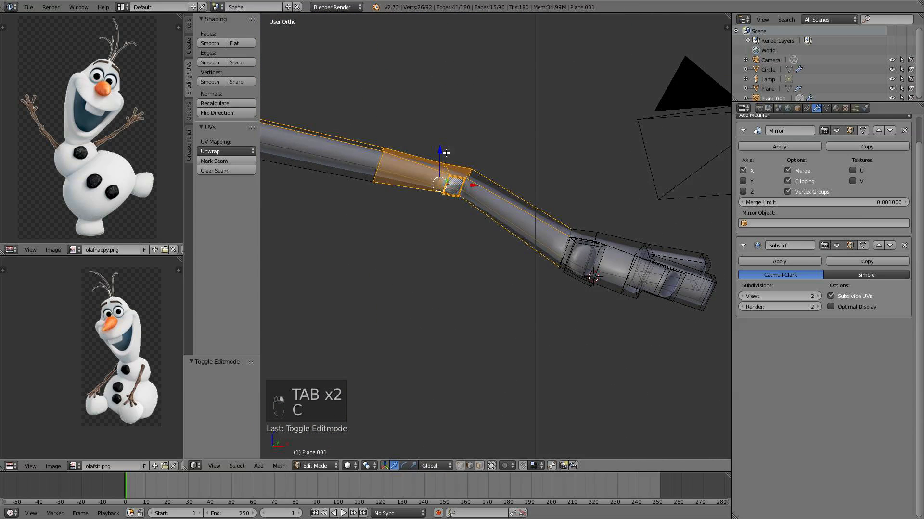
left_click_drag(440, 154, 429, 165)
key("c")
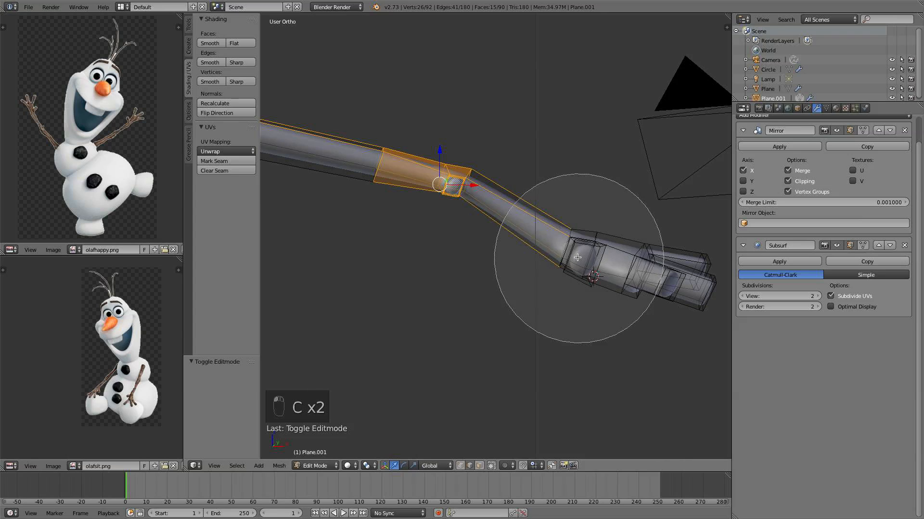
right_click(577, 258)
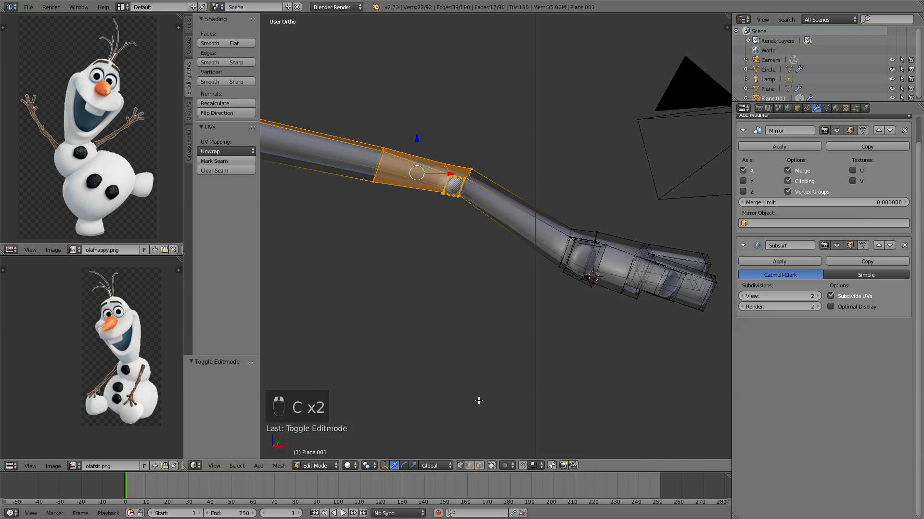
key("c")
middle_click(344, 156)
right_click(310, 145)
left_click_drag(428, 142, 427, 149)
scroll(427, 151, "down", 3)
key("a")
key("Tab")
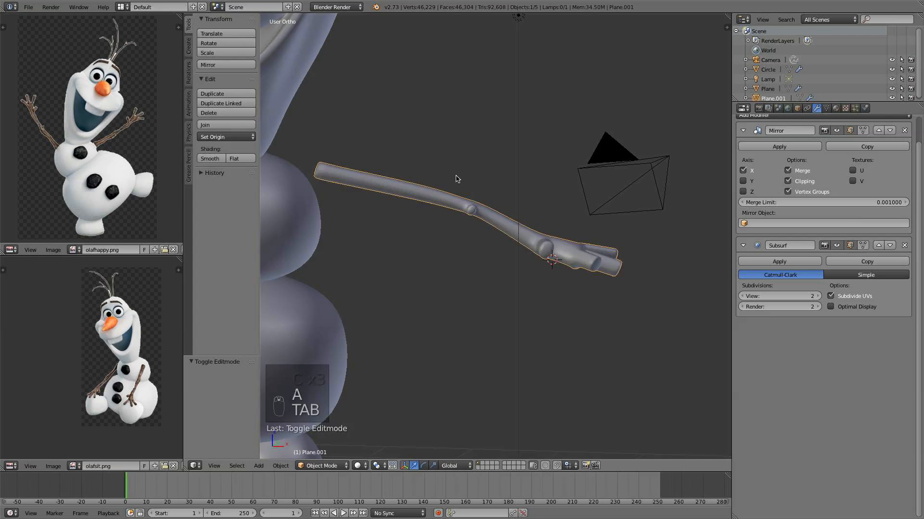
Circle-select only the loops around the elbow stub, nudge them slightly down along Z and leave Edit Mode
scroll(474, 180, "up", 2)
key("Tab")
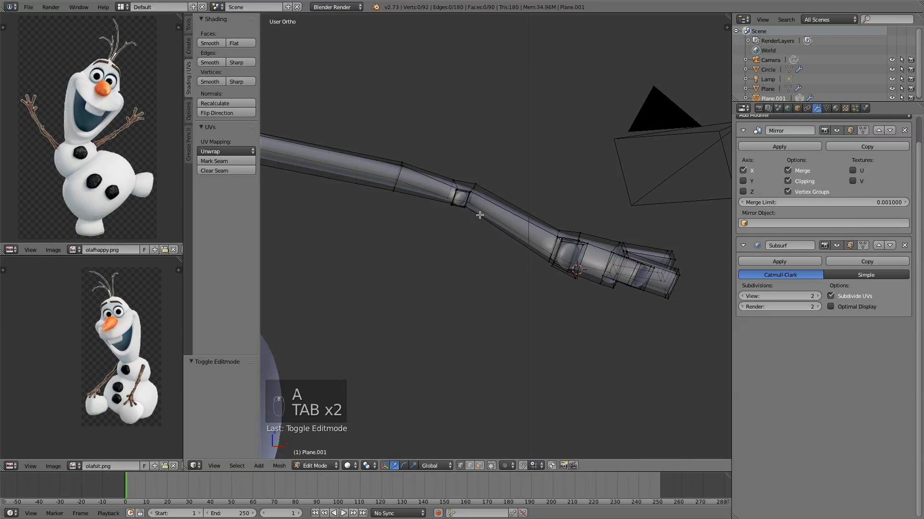
key("c")
left_click(462, 169)
right_click(458, 166)
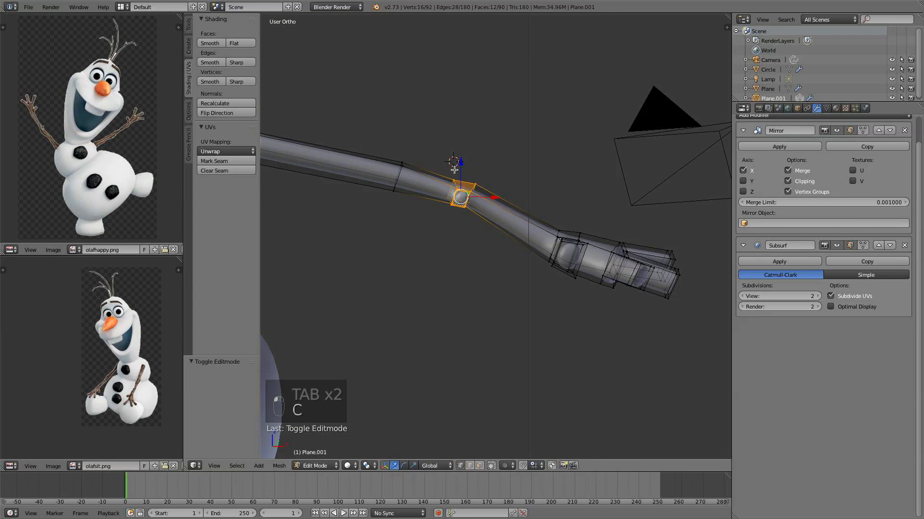
scroll(457, 173, "down", 3)
key("a")
key("Tab")
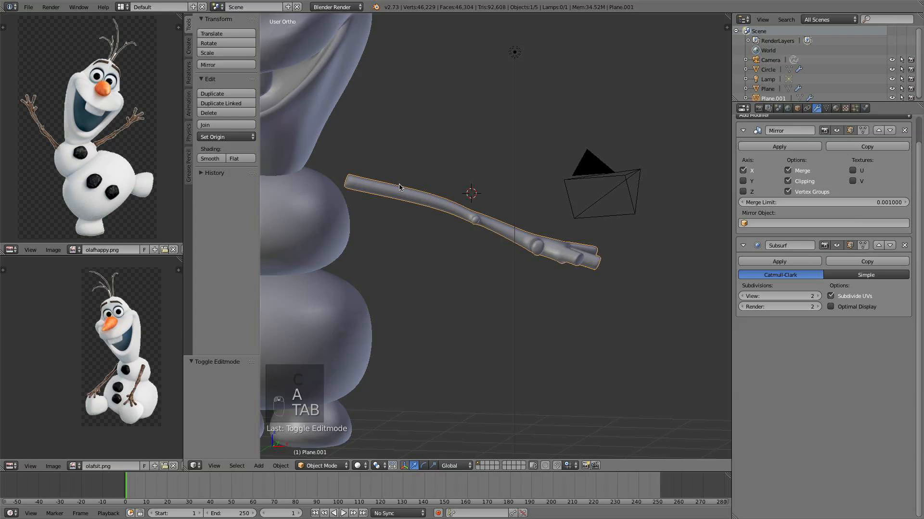
Move the rear edge of the mid-arm loop about 0.06 toward the shoulder and inward, tilting the loop, and clear the selection
middle_click_drag(399, 187, 518, 106)
key("Tab")
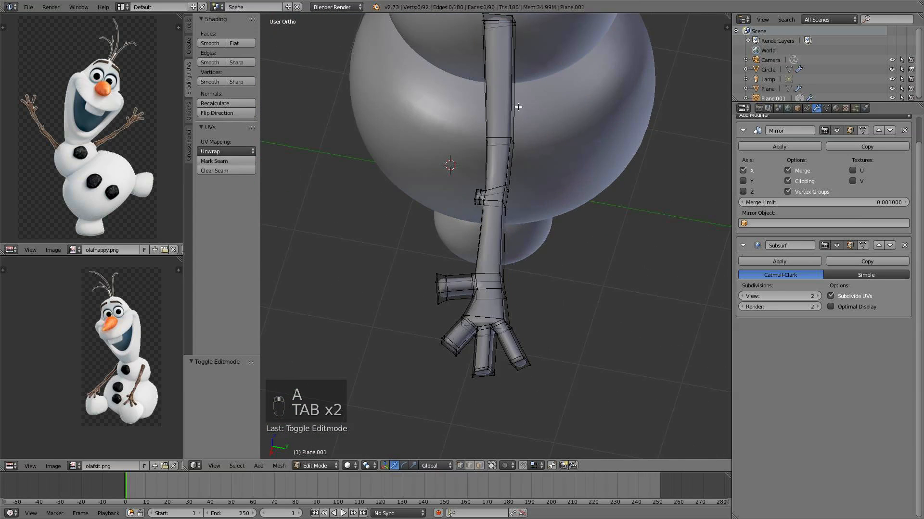
key("g")
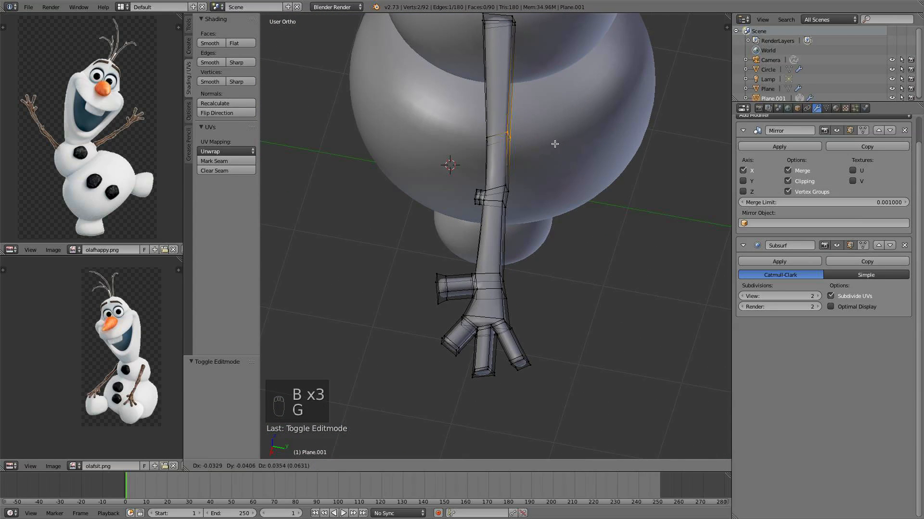
left_click(552, 138)
key("a")
Add two edge loops to the upper arm section near the shoulder and center the view on them
key("ctrl+r")
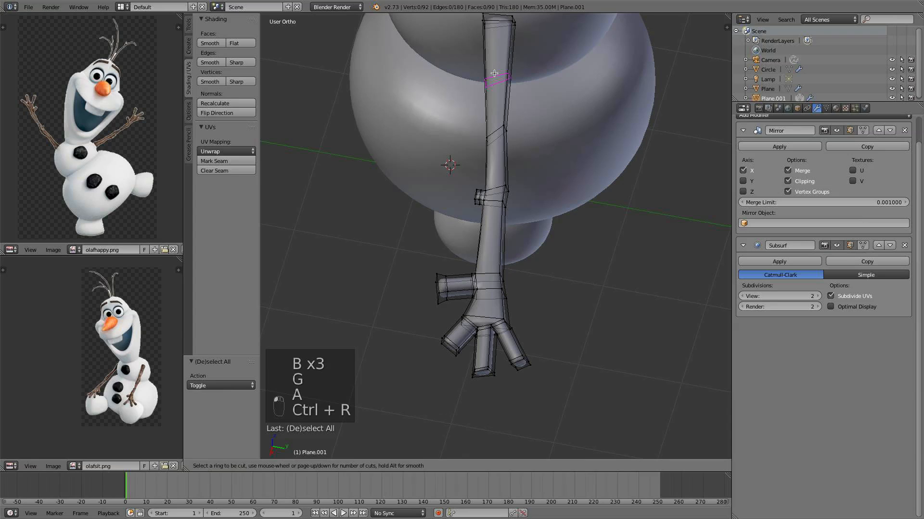
left_click(494, 73)
key("KP_Decimal")
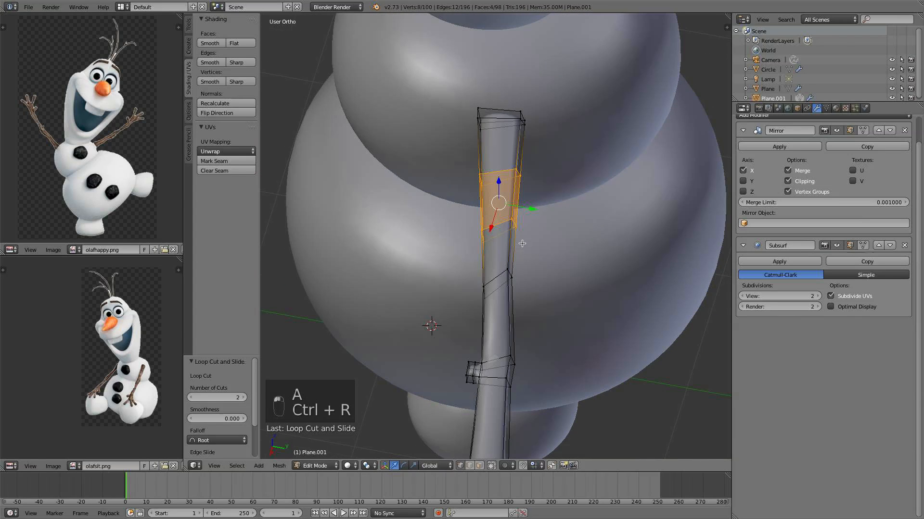
Move the outer edge of the upper new loop about 0.04 along -Y and the opposite edge of the lower loop about 0.03 along +Y
right_click(520, 176)
key("g")
key("y")
left_click(546, 176)
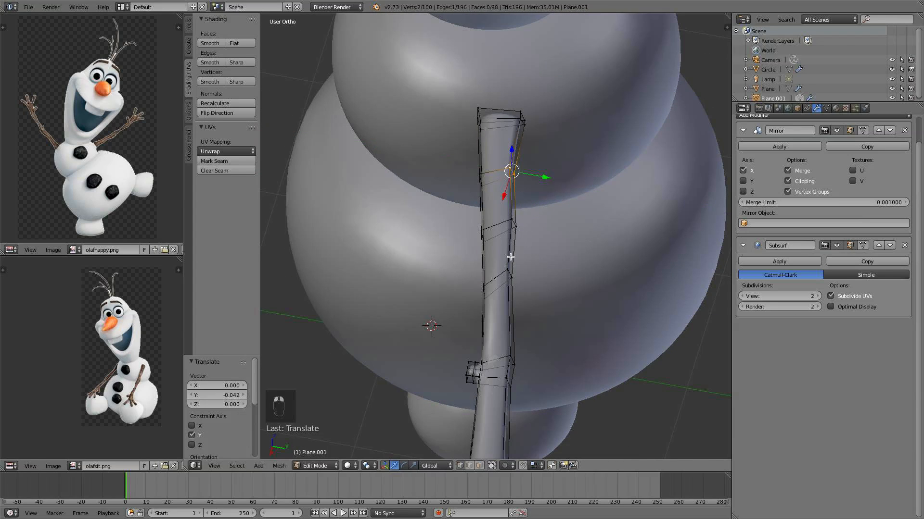
key("a")
left_click(512, 236)
left_click_drag(517, 242, 521, 244)
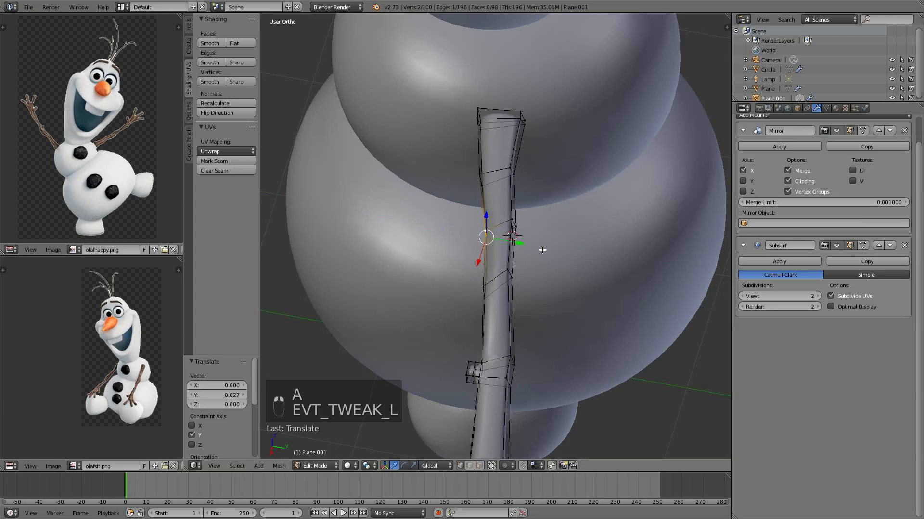
Add one centered edge loop to the arm segment just above the elbow stub
middle_click_drag(517, 296, 540, 224, "shift")
key("ctrl+r")
left_click(520, 258)
right_click(520, 259)
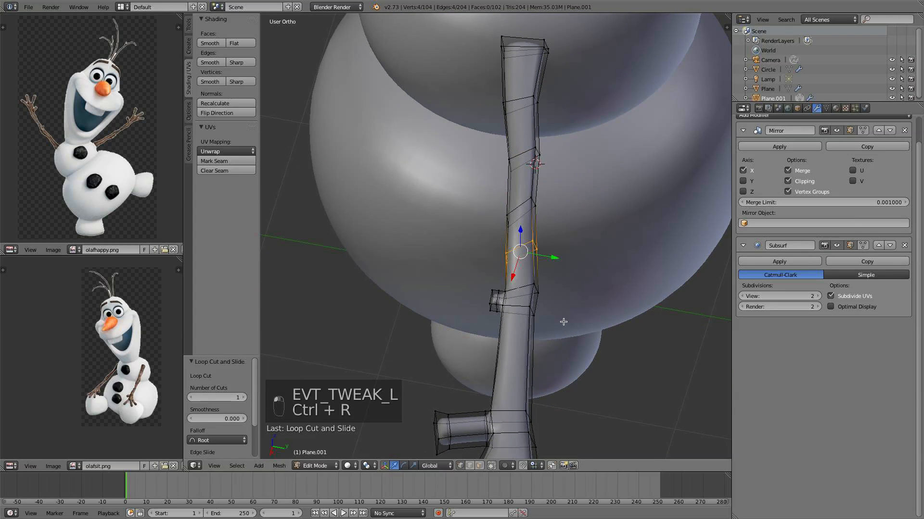
Add three edge loops along the forearm between the elbow stub and the thumb twig, clear the selection and leave Edit Mode
middle_click_drag(563, 320, 563, 275, "shift")
key("ctrl+r")
left_click(518, 321)
right_click(518, 320)
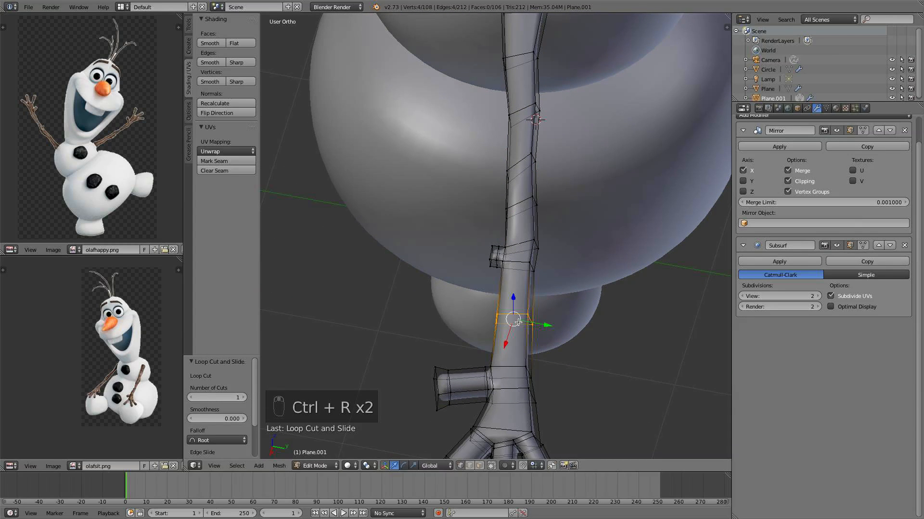
key("ctrl+r")
left_click(519, 344)
right_click(519, 344)
key("ctrl+r")
left_click(524, 300)
right_click(524, 300)
scroll(524, 300, "up", 2)
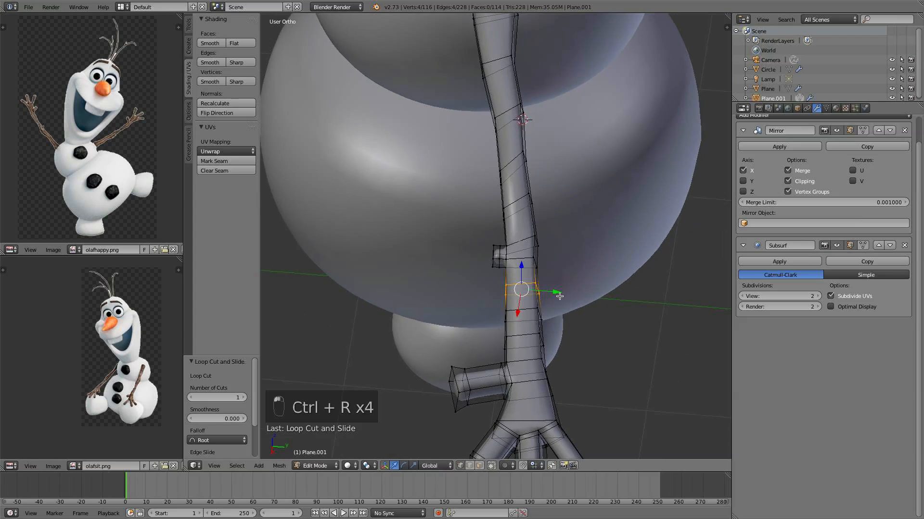
middle_click_drag(524, 300, 638, 235)
key("a")
key("Tab")
Enable proportional editing and move the vertex on the palm's underside about 0.09 up and 0.05 toward the arm, using a falloff size of 0.91
scroll(638, 236, "down", 5)
middle_click_drag(573, 226, 552, 101)
scroll(563, 207, "up", 5)
key("Tab")
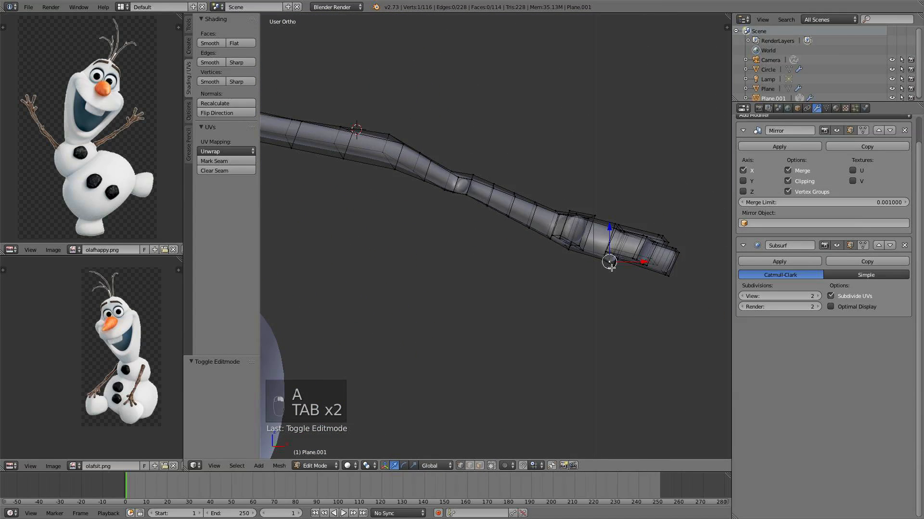
key("g")
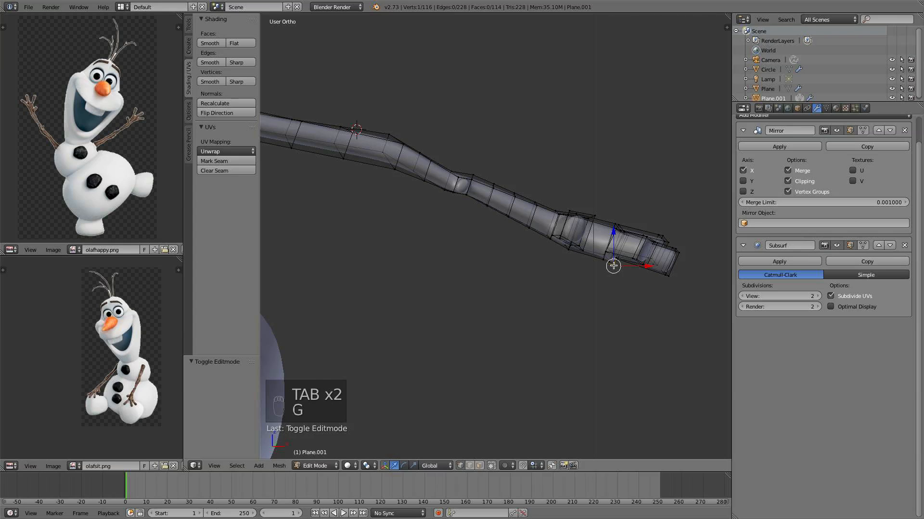
key("o")
key("g")
scroll(600, 273, "up", 6)
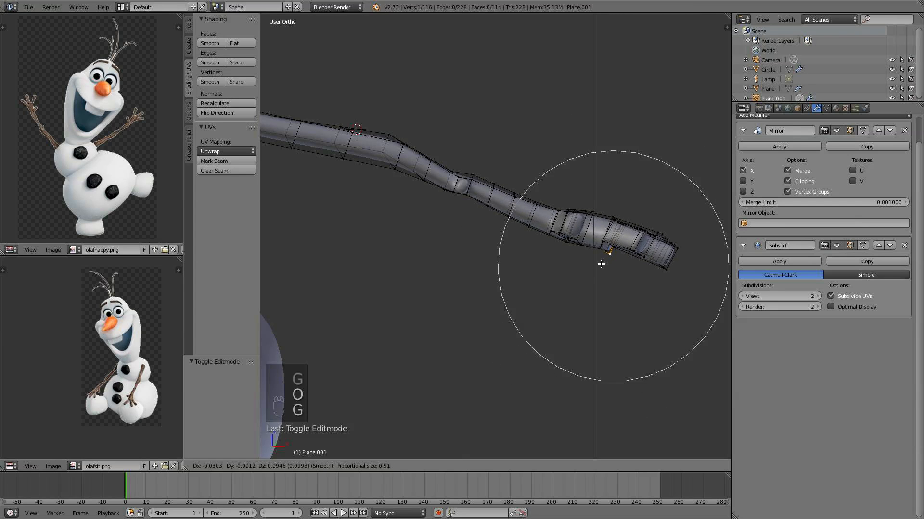
left_click(596, 265)
Select the edge across the palm at the finger bases and scale it to about 0.69 with proportional editing
middle_click_drag(596, 265, 594, 198)
middle_click_drag(622, 245, 584, 190)
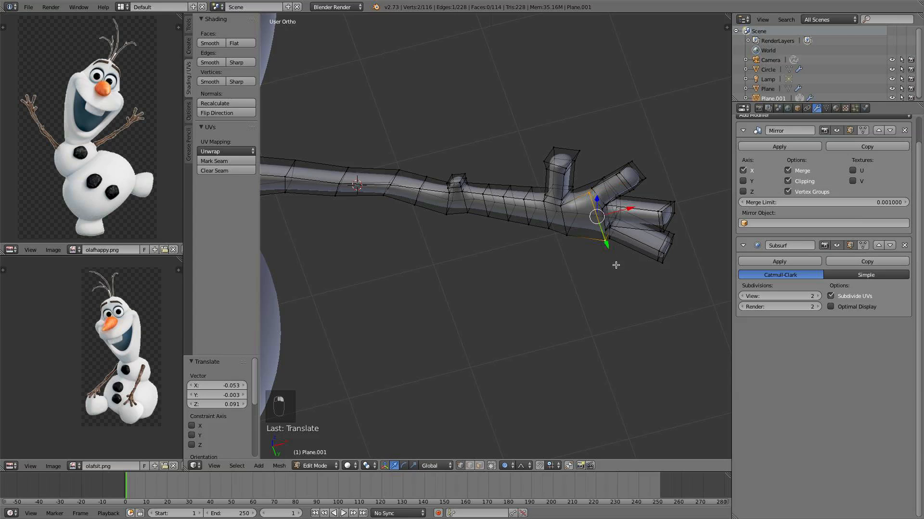
key("s")
scroll(607, 255, "up", 8)
scroll(606, 252, "up", 3)
left_click(606, 251)
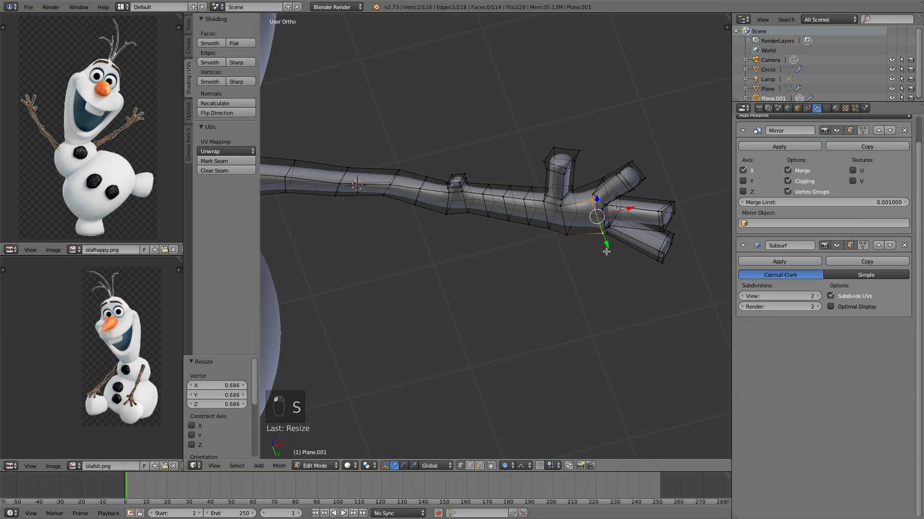
Move the palm edge about 0.06 toward the arm along X and raise it 0.03 along Z
middle_click_drag(606, 252, 610, 269)
left_click_drag(632, 225, 623, 225)
middle_click_drag(614, 248, 614, 295)
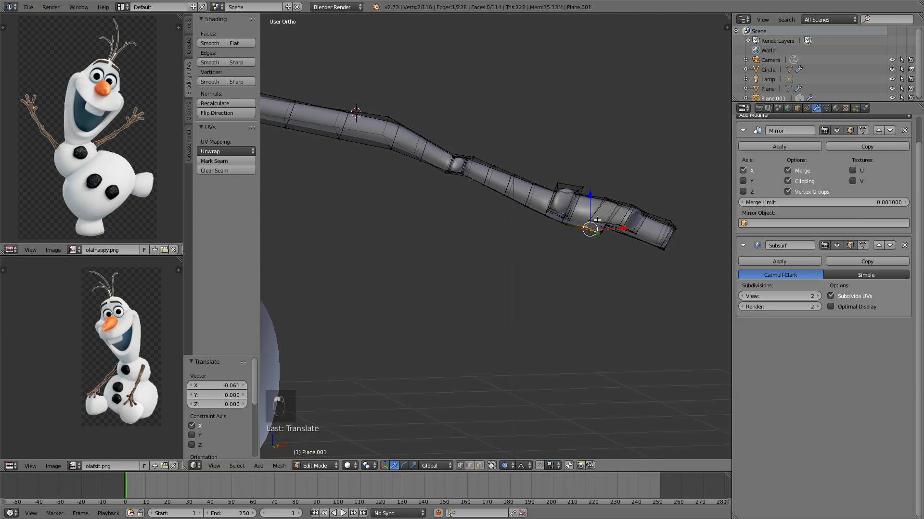
left_click_drag(591, 201, 592, 195)
scroll(602, 222, "up", 2)
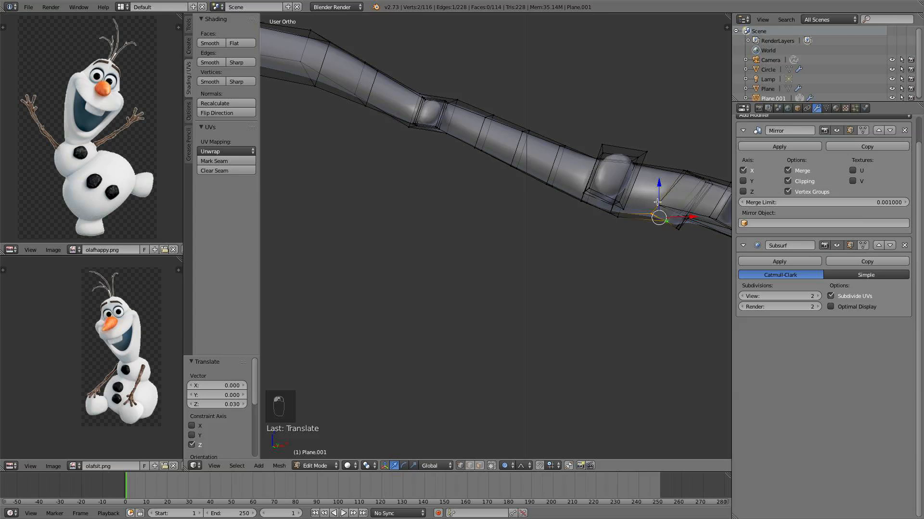
Reposition a single vertex on the side of the palm with proportional editing, clear the selection and leave Edit Mode
middle_click_drag(670, 211, 649, 190)
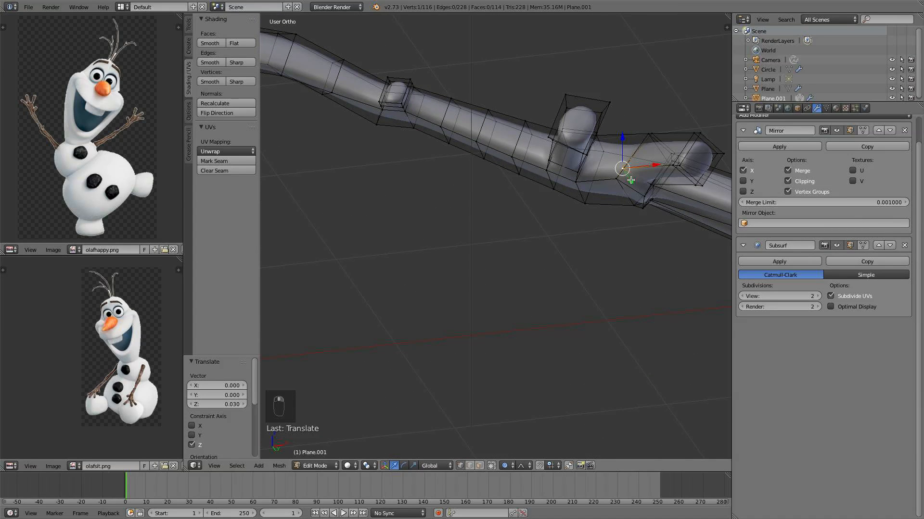
mouse_move(655, 222)
middle_mouse_down()
mouse_move(652, 253)
mouse_move(630, 233)
mouse_move(516, 182)
mouse_move(583, 291)
mouse_move(624, 289)
mouse_move(594, 253)
mouse_move(489, 255)
mouse_move(543, 299)
middle_mouse_up()
key("g")
left_click(644, 240)
key("a")
key("Tab")
Select the face at the outer finger's base, move it about 0.07 along Y and slightly toward the arm along X, and leave Edit Mode
key("Tab")
right_click(482, 250, "shift")
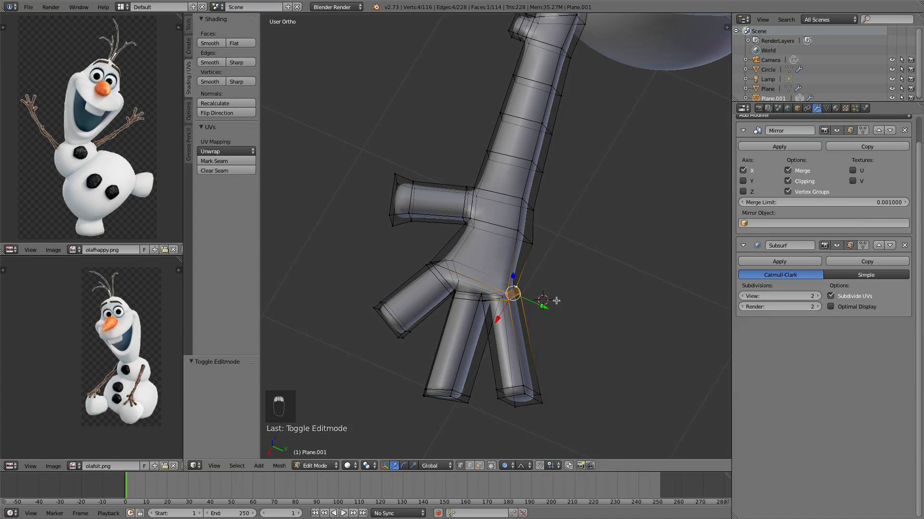
left_click_drag(544, 306, 557, 312)
middle_click_drag(532, 275, 592, 288)
key("KP_7")
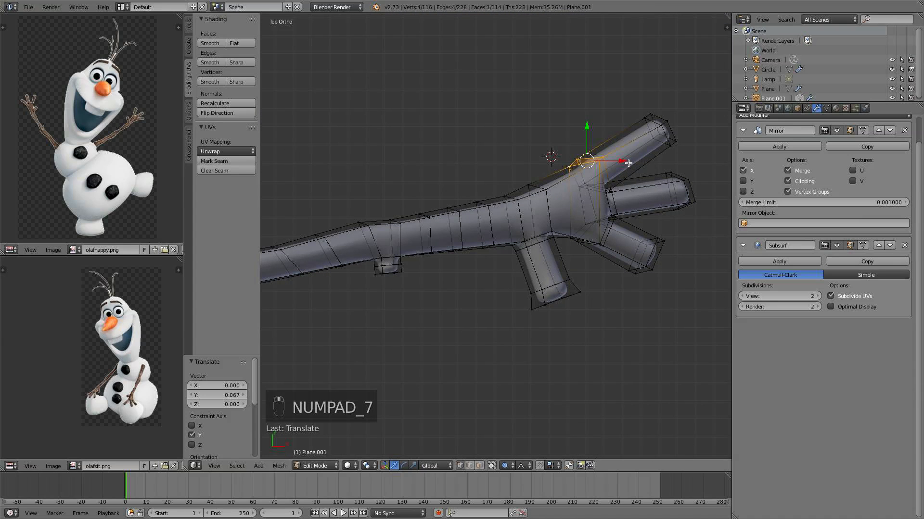
left_click_drag(628, 163, 618, 163)
middle_click_drag(618, 164, 568, 200)
scroll(602, 192, "down", 3)
key("a")
key("a")
key("Tab")
Select two vertices at the outer finger's tip, reposition them freely with proportional editing and leave Edit Mode
scroll(541, 197, "up", 5)
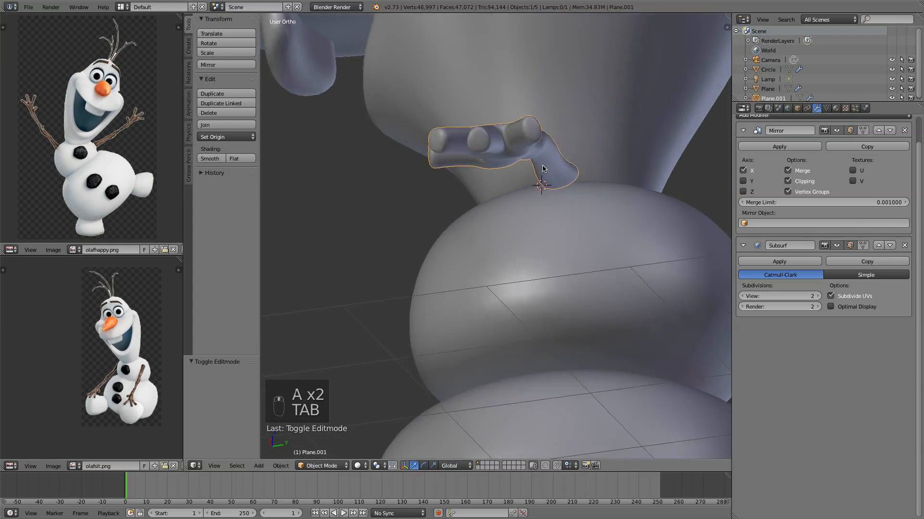
middle_click_drag(542, 168, 560, 271)
scroll(547, 276, "down", 5)
scroll(560, 272, "up", 2)
key("Tab")
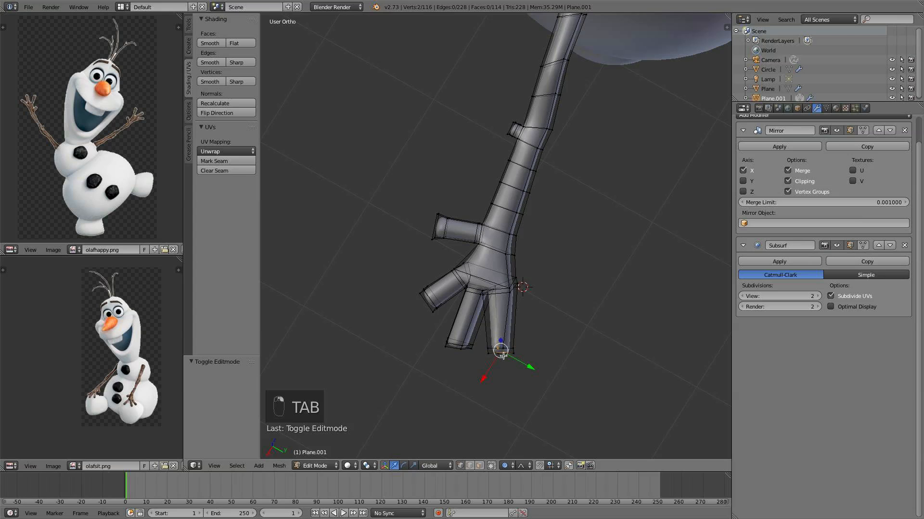
middle_click_drag(514, 361, 589, 276)
scroll(542, 250, "up", 1)
key("g")
left_click(567, 241)
key("a")
key("Tab")
Circle-select the outer finger's tip, scale it to about 0.96, shift it slightly and leave Edit Mode
scroll(567, 238, "down", 5)
scroll(590, 276, "up", 4)
key("Tab")
key("c")
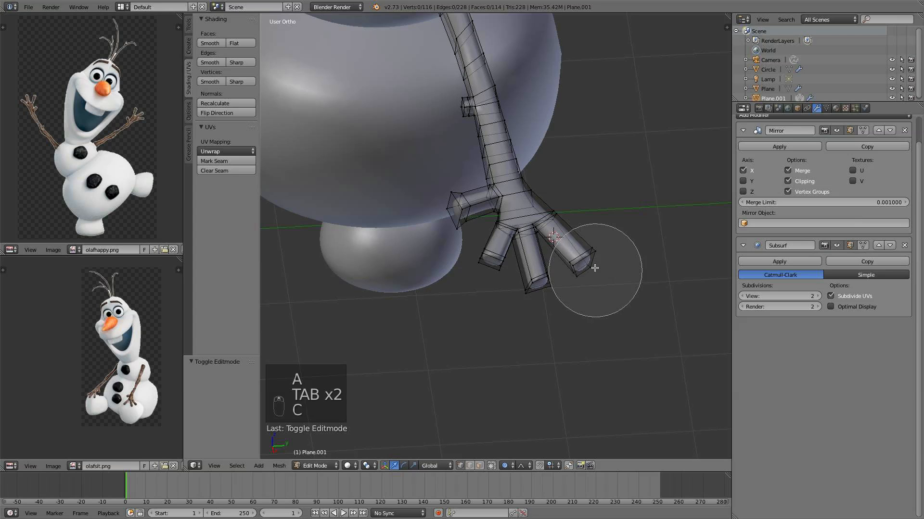
left_click(591, 267)
right_click(595, 264)
key("s")
left_click(645, 270)
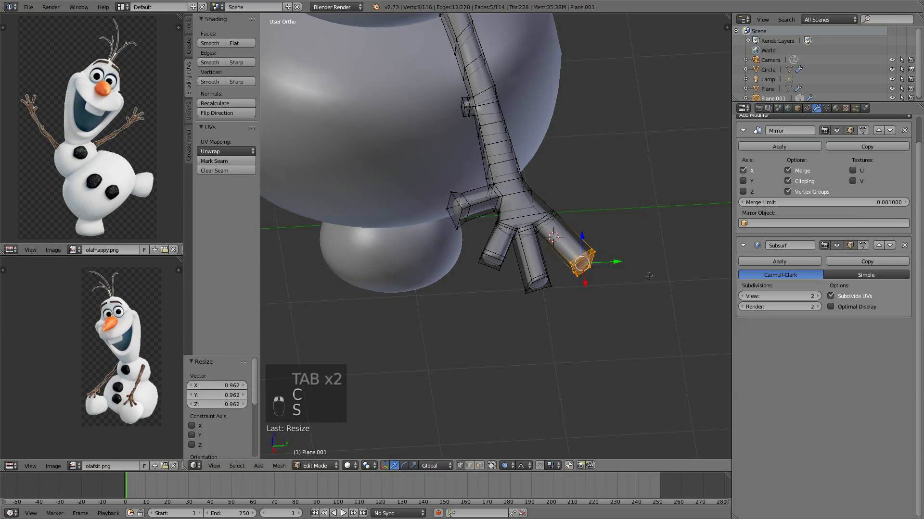
key("g")
left_click(643, 274)
key("a")
key("Tab")
Nudge the single vertex on the outer side of the outer finger's base to smooth the hand's outline and leave Edit Mode
middle_click_drag(641, 278, 590, 304)
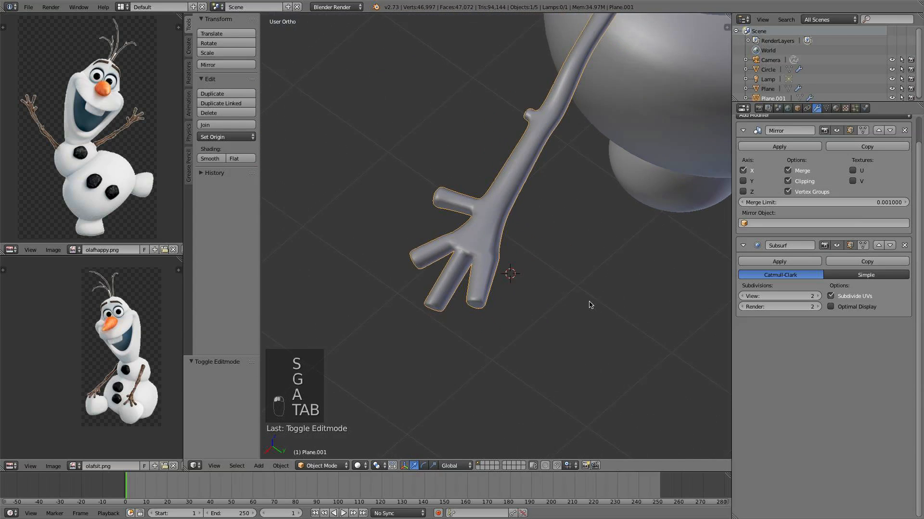
scroll(504, 279, "up", 2)
key("Tab")
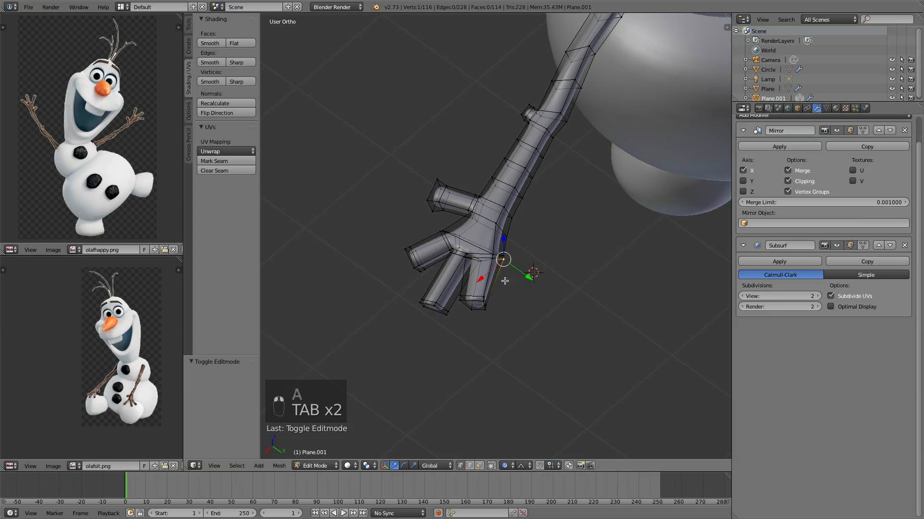
key("g")
left_click(555, 298)
key("a")
key("Tab")
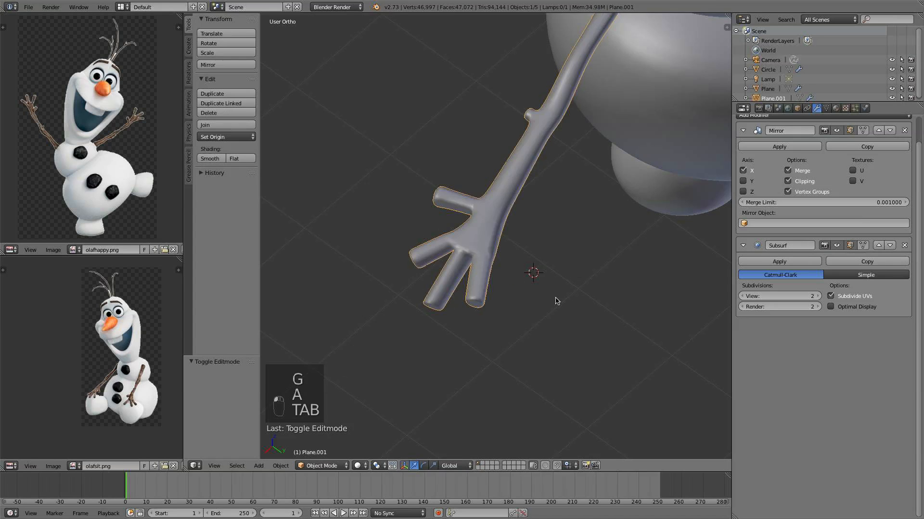
Add a Displace modifier to the arm and create a new texture for it
middle_click_drag(555, 304, 636, 208)
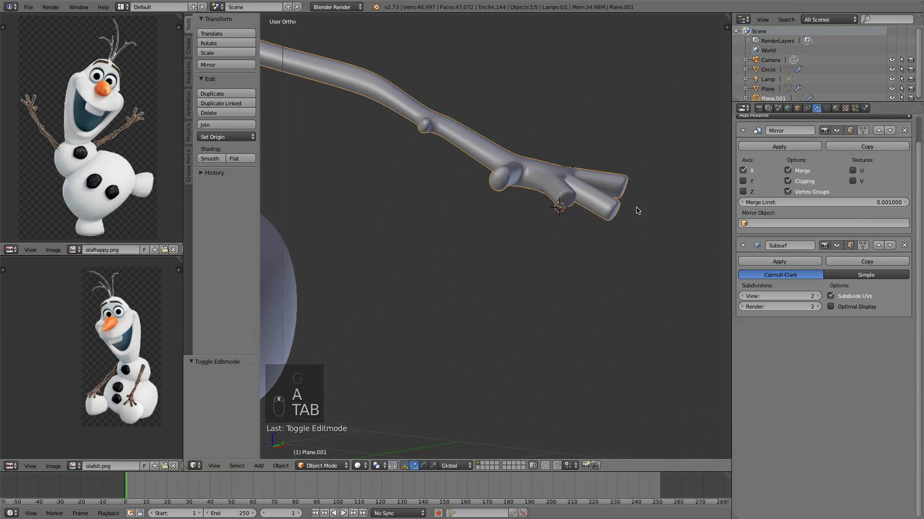
scroll(822, 146, "up", 2)
left_click(796, 141)
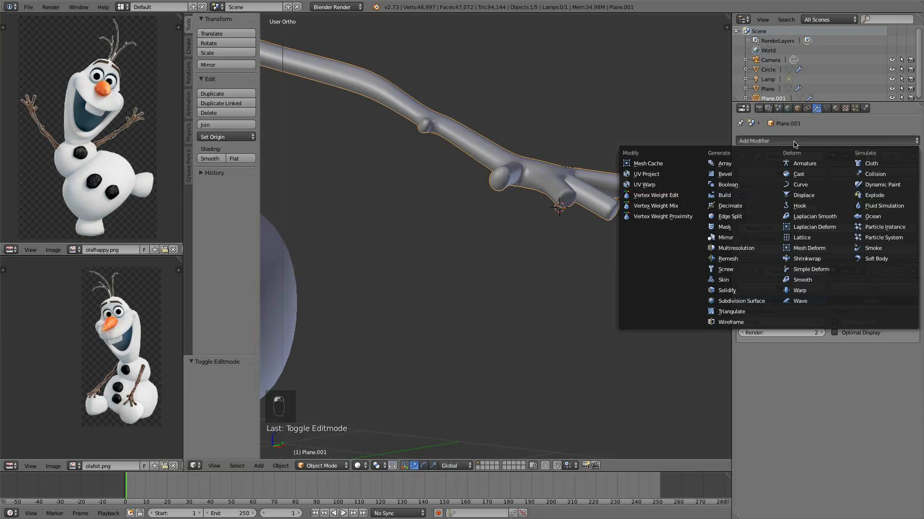
left_click(813, 196)
left_click(833, 394)
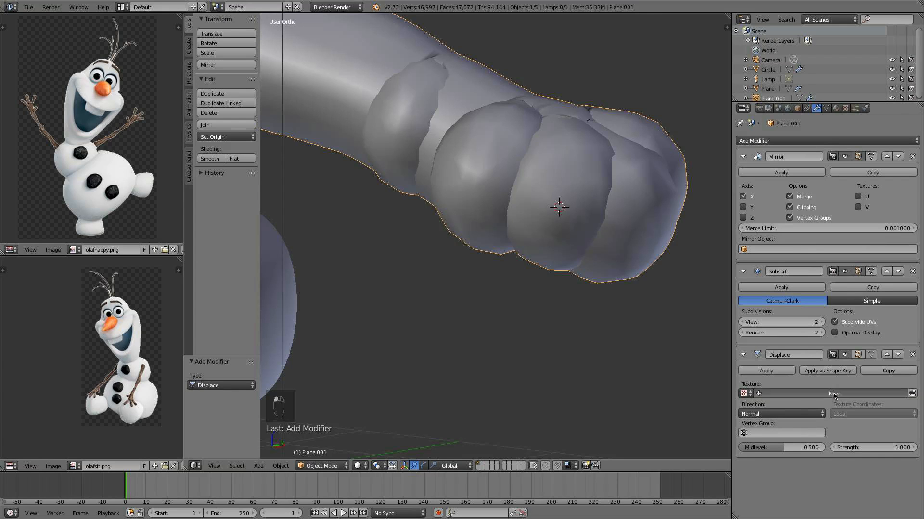
Show the Displace modifier's texture settings and change the texture type to Clouds
left_click(846, 109)
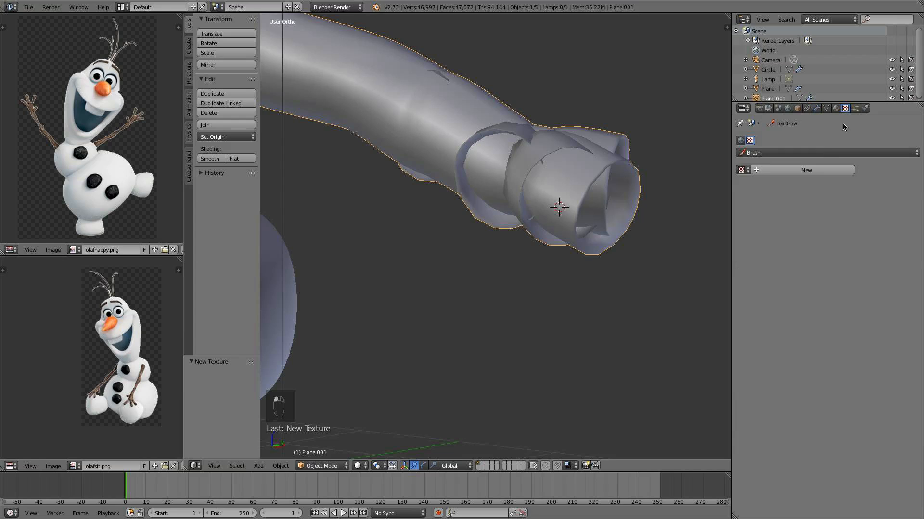
left_click(824, 153)
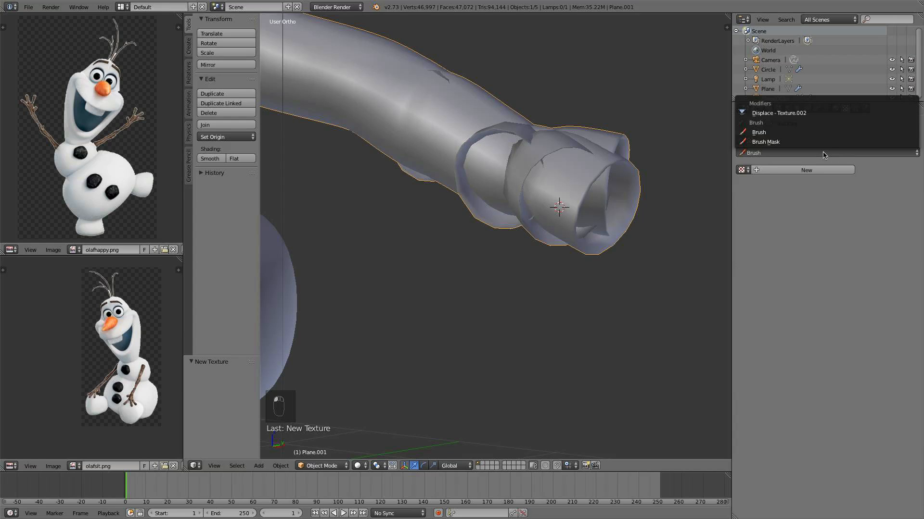
left_click(817, 113)
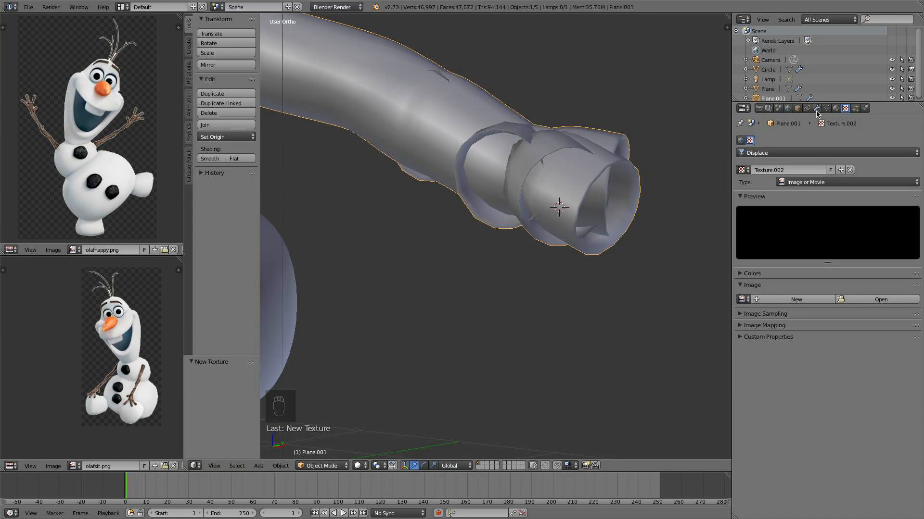
left_click(824, 182)
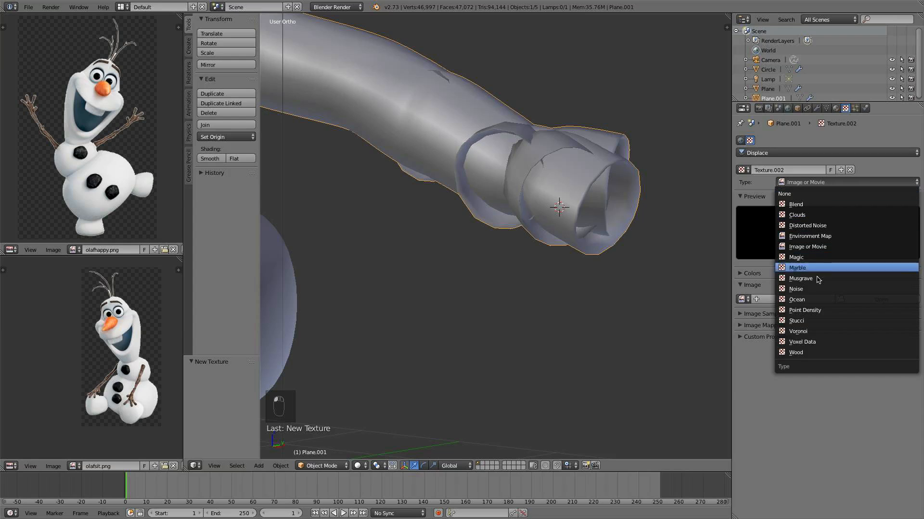
left_click(822, 215)
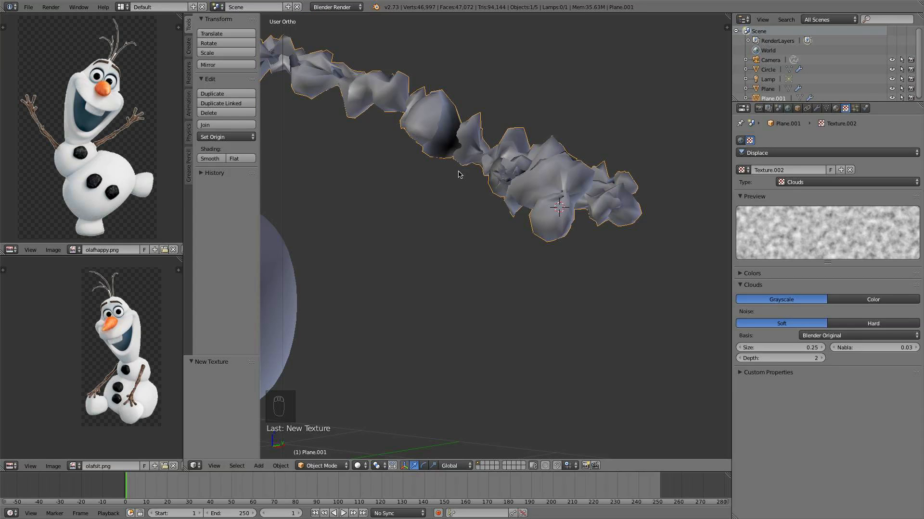
Set the Clouds texture's depth to 5 and its size to 0.15
scroll(443, 189, "down", 3)
left_click(818, 358)
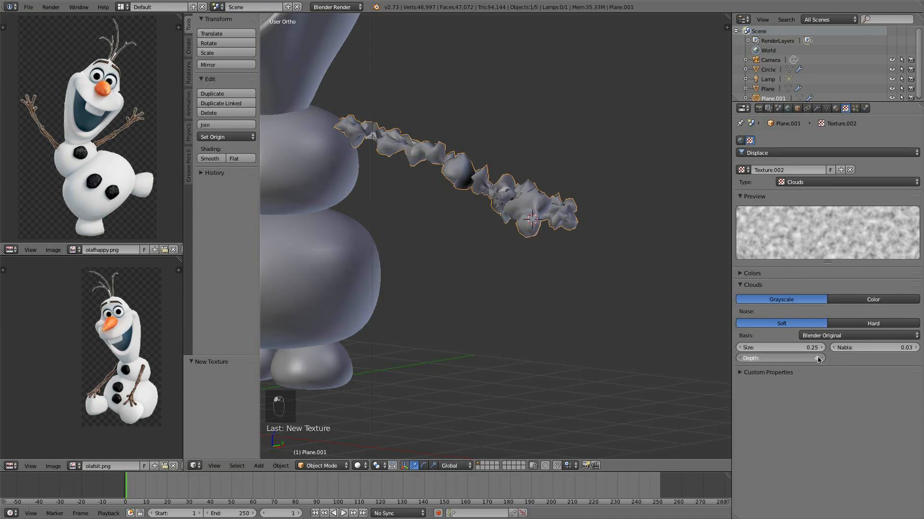
left_click(744, 350)
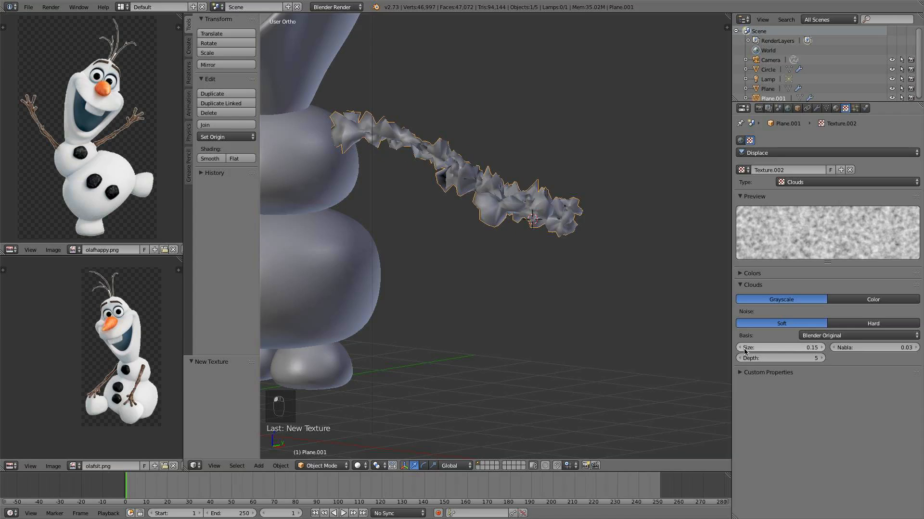
Set the Displace modifier's strength to 0.1 and check the bumpy surface of the hand up close
left_click(816, 108)
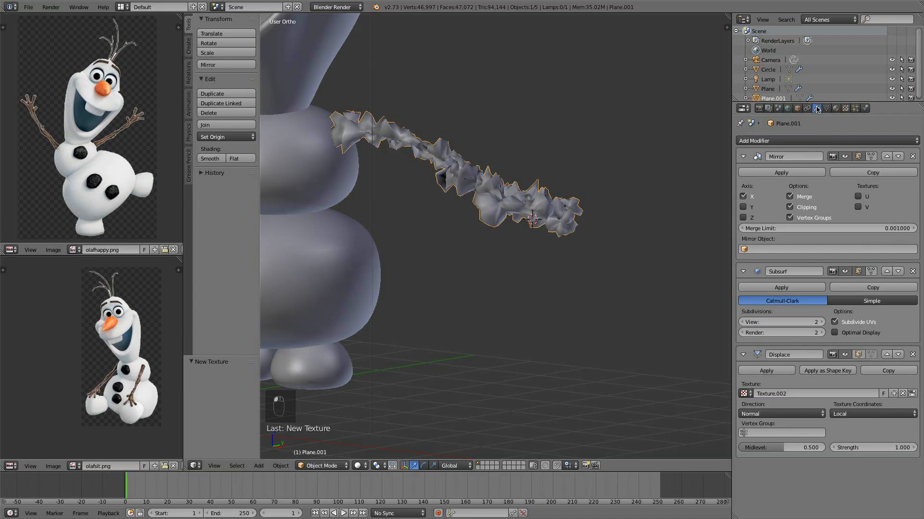
left_click(869, 448)
type(".1")
key("Return")
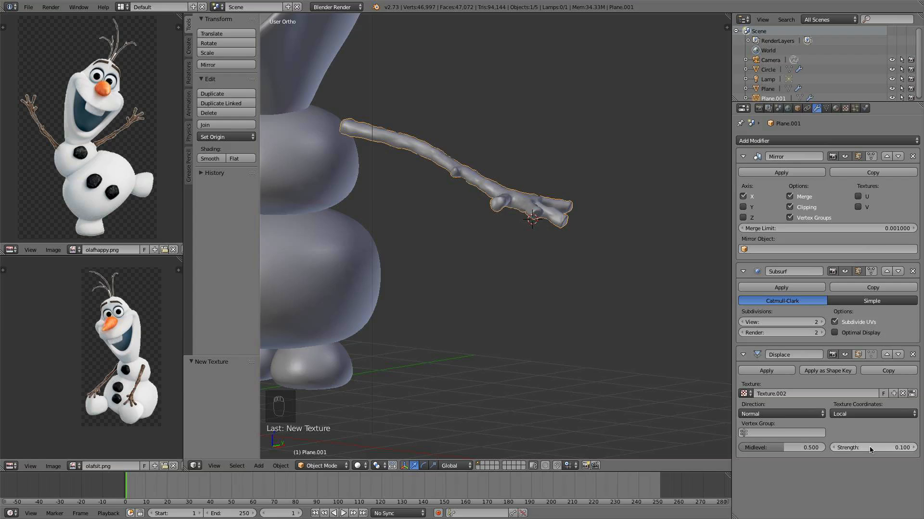
scroll(596, 284, "up", 5)
middle_click_drag(547, 218, 627, 251)
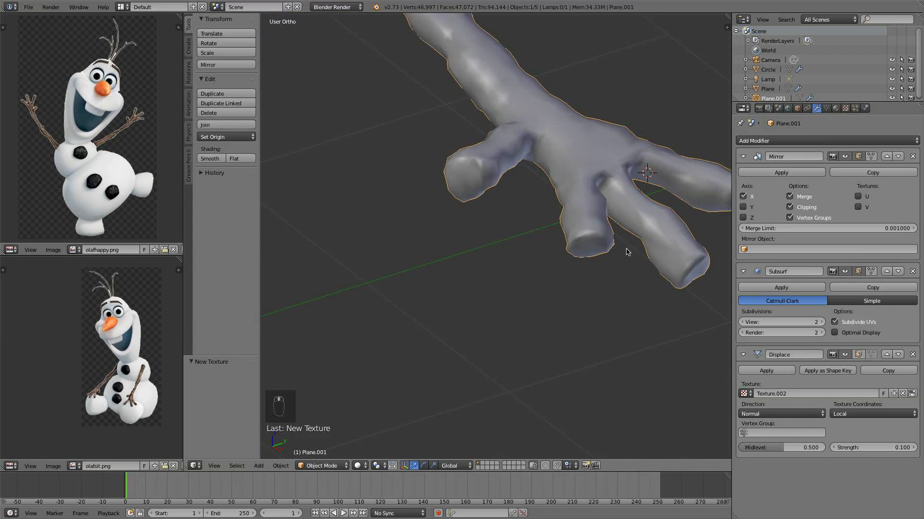
Set the Displace modifier's strength to 0.06 on the arm
scroll(627, 251, "down", 2)
left_click(874, 448)
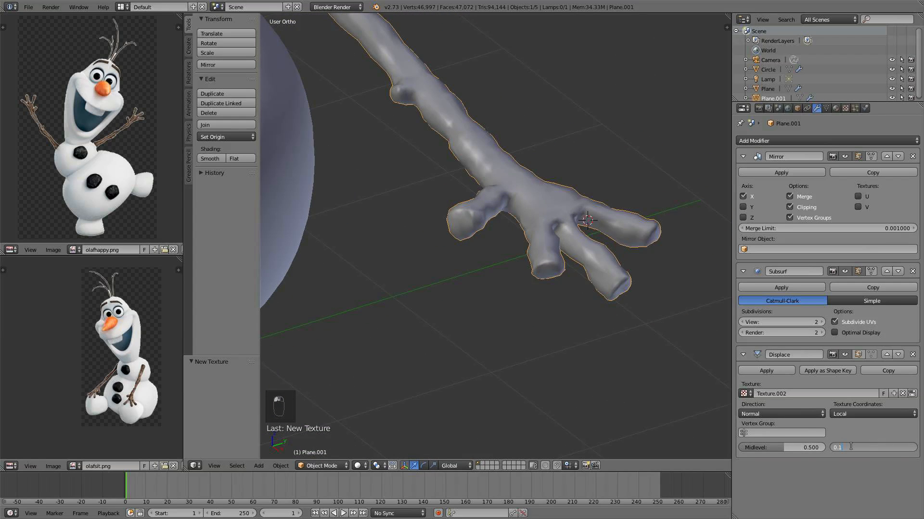
type("0.01")
key("Return")
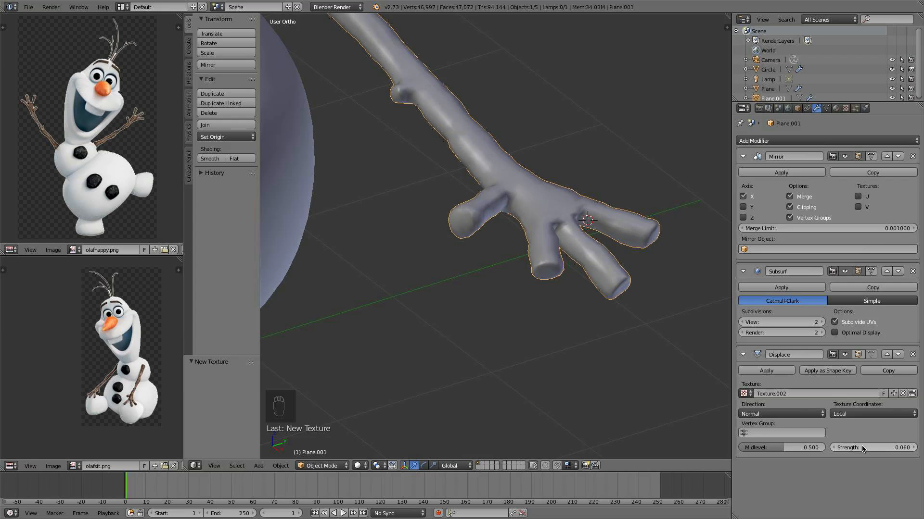
key("Return")
scroll(675, 340, "down", 1)
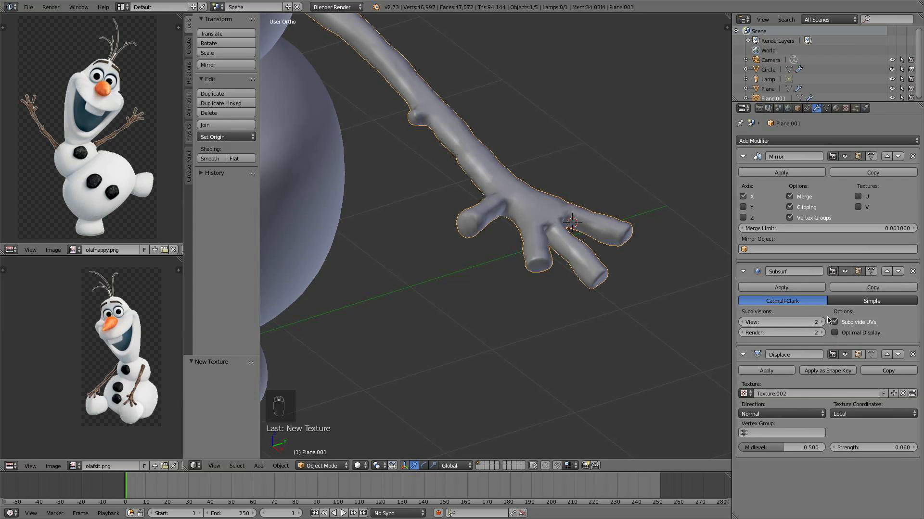
Add a second Subdivision Surface modifier below the arm's Displace modifier
left_click(832, 141)
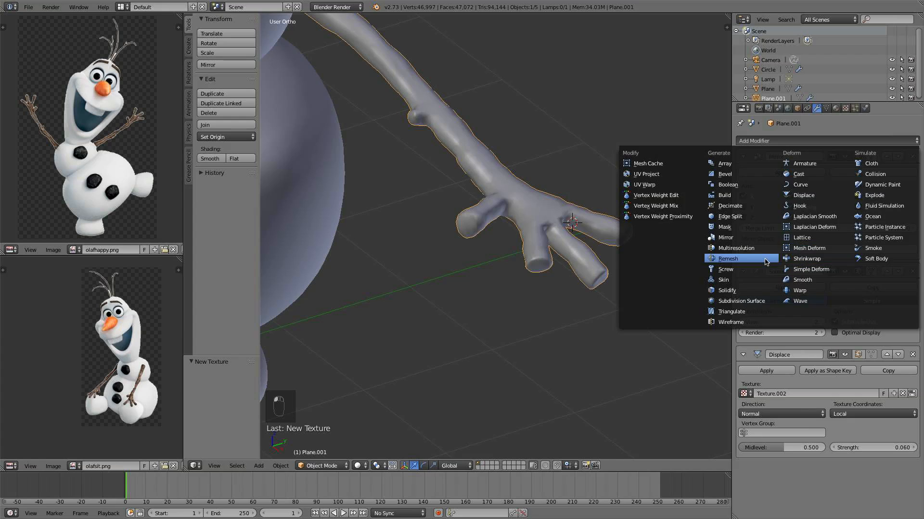
left_click(740, 301)
scroll(818, 388, "down", 2)
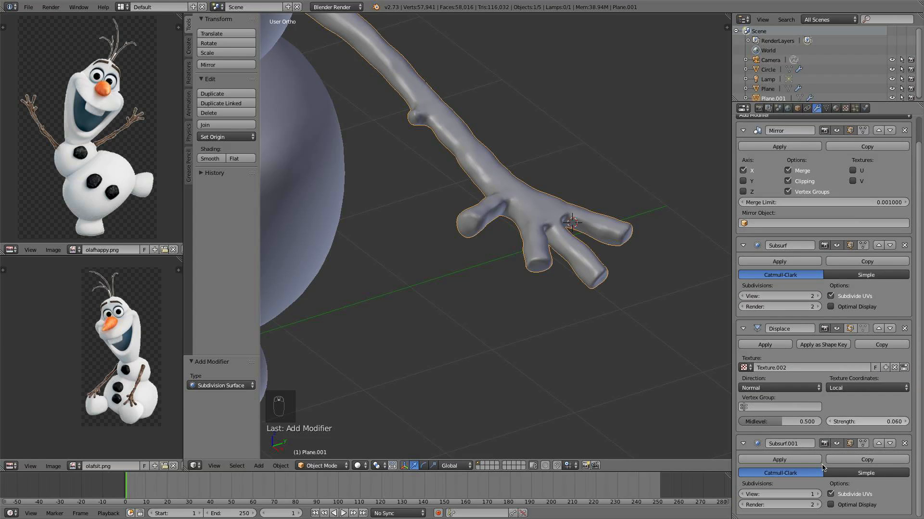
scroll(625, 325, "down", 2)
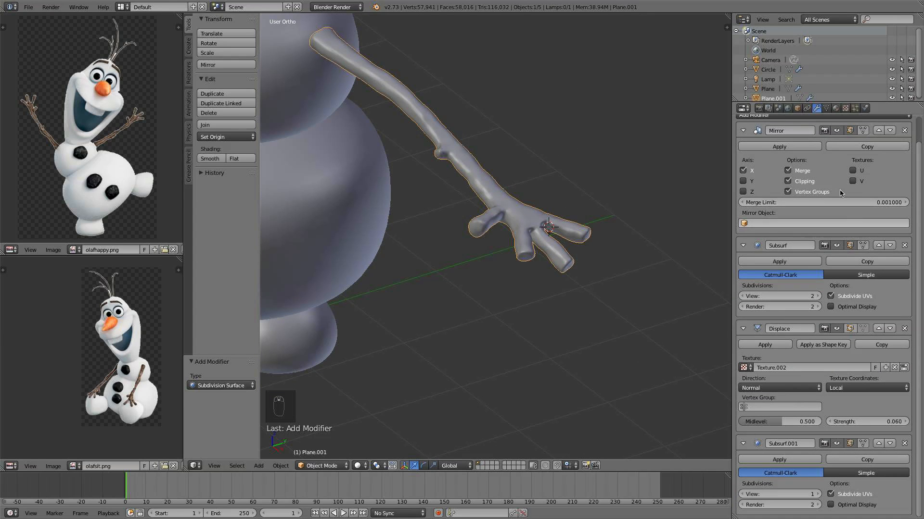
Add a second Displace modifier to the arm and create a new texture for it
scroll(813, 144, "up", 2)
left_click(811, 141)
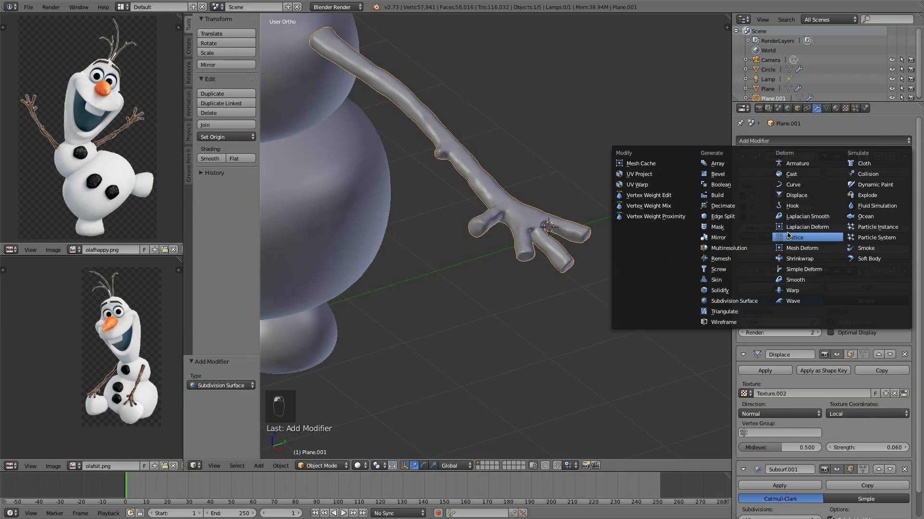
left_click(808, 196)
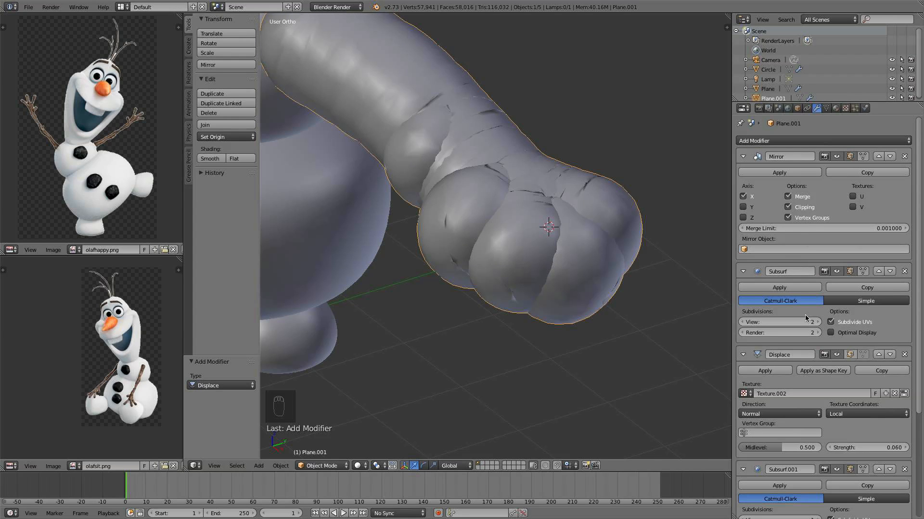
scroll(804, 314, "down", 10)
left_click(835, 450)
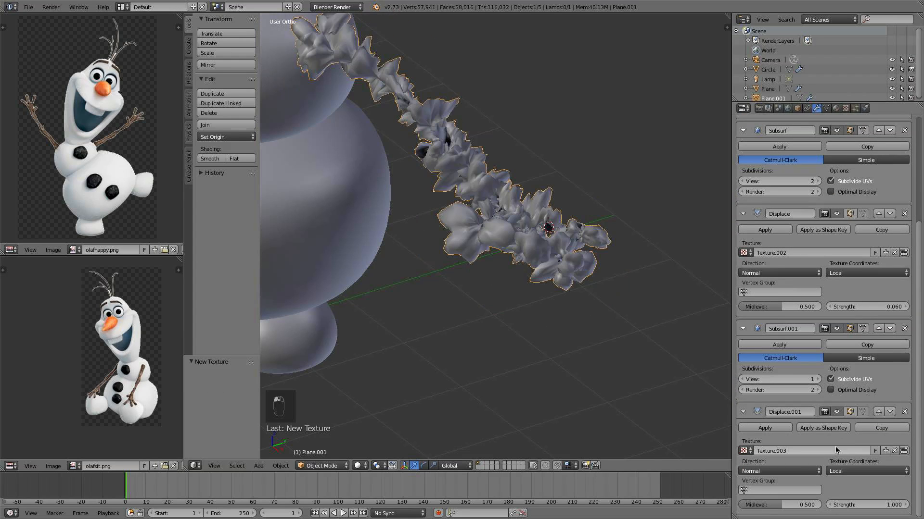
Set the Clouds size of the second Displace modifier's texture to 0.1 and return to the modifier settings
left_click(846, 108)
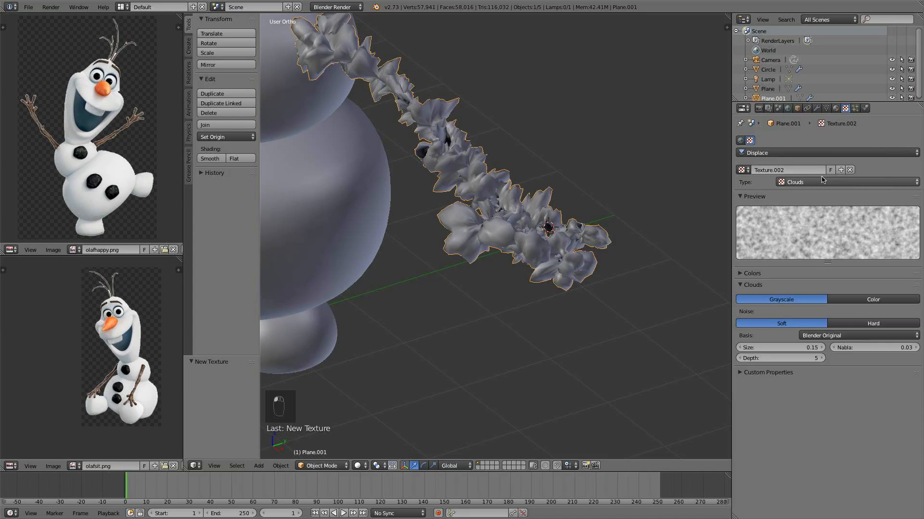
left_click(818, 154)
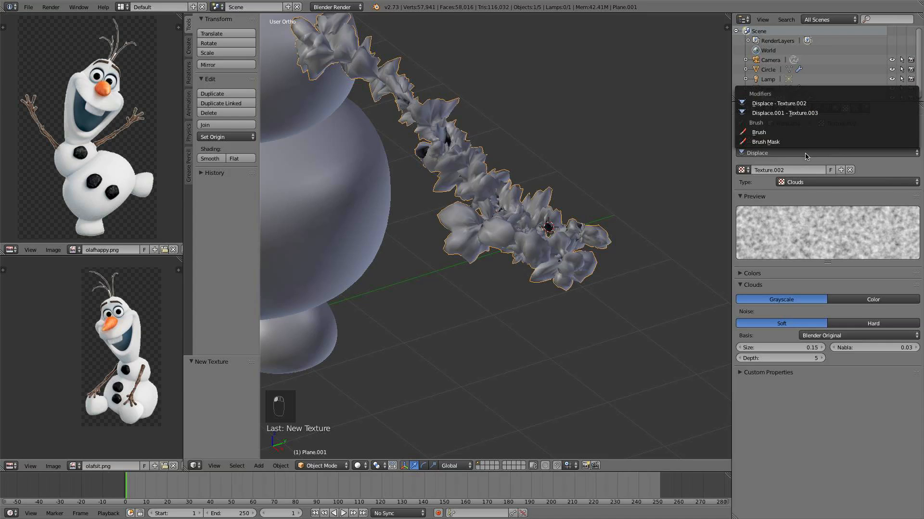
left_click(820, 113)
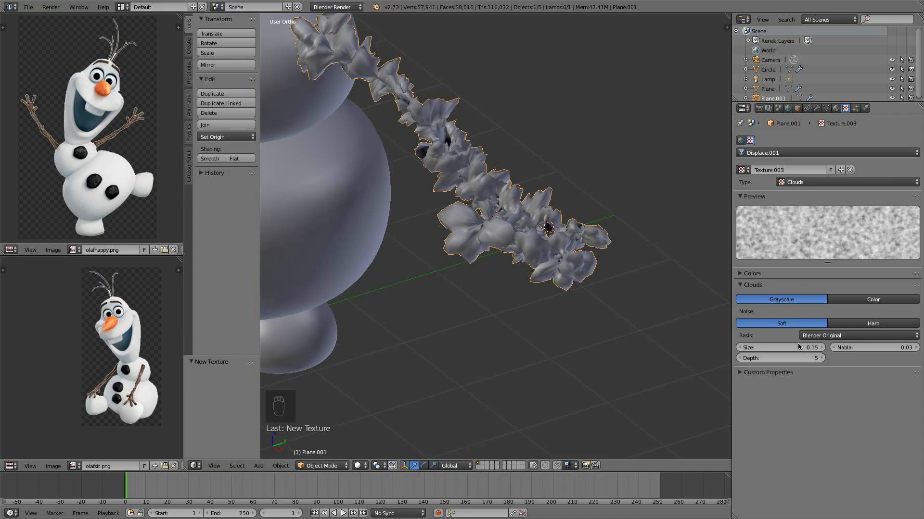
type(".1")
key("Return")
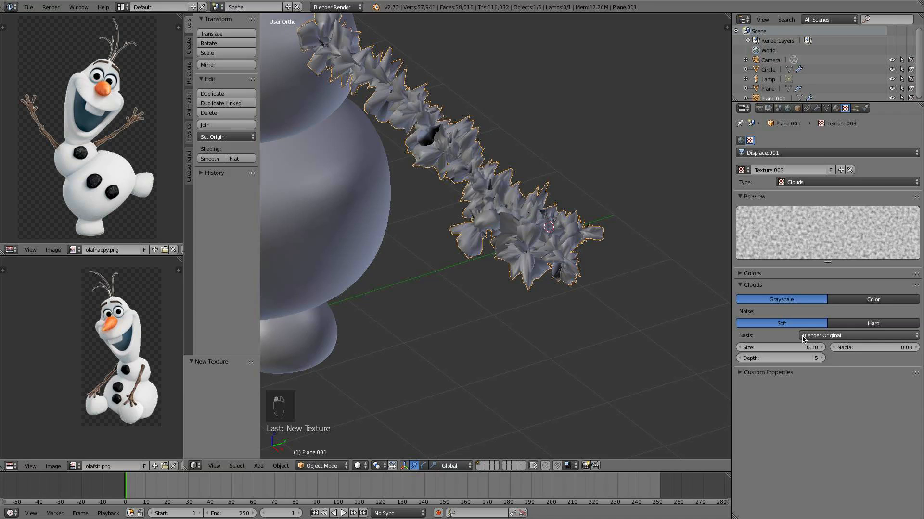
left_click(821, 358)
left_click(817, 108)
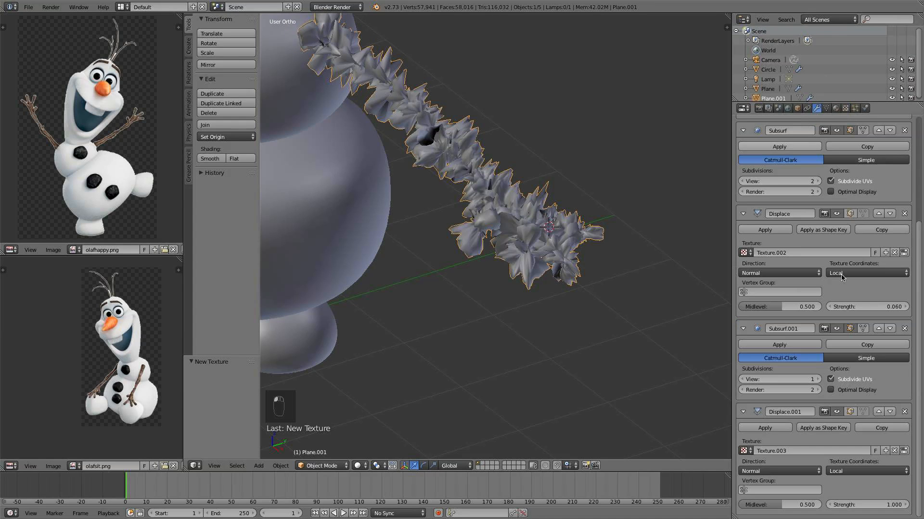
Set the second Displace modifier's strength to 0.05 and inspect the hand's surface up close
left_click(866, 504)
key("BackSpace")
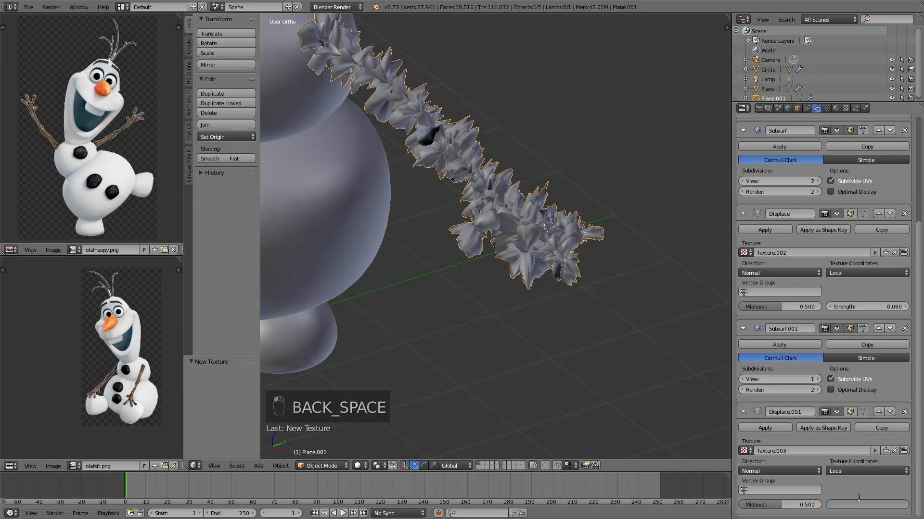
type(".05")
key("Return")
scroll(592, 289, "up", 5)
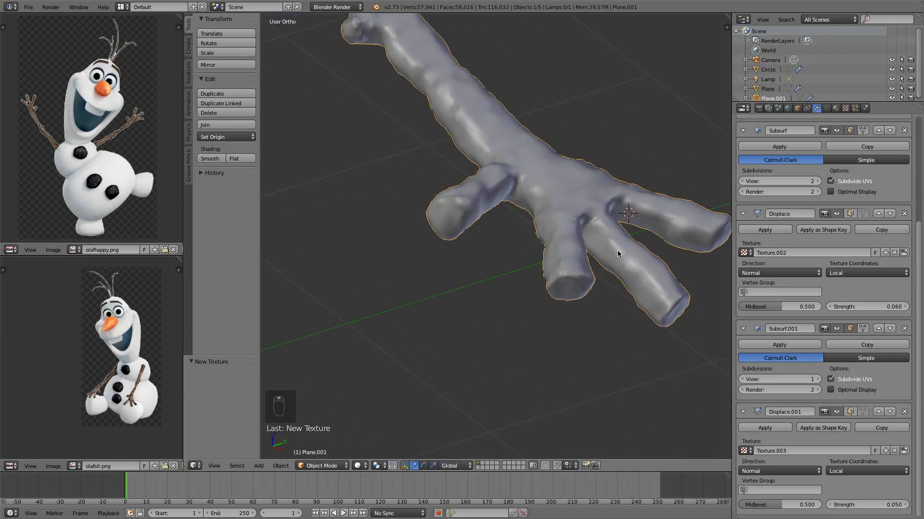
middle_click_drag(618, 254, 590, 307, "shift")
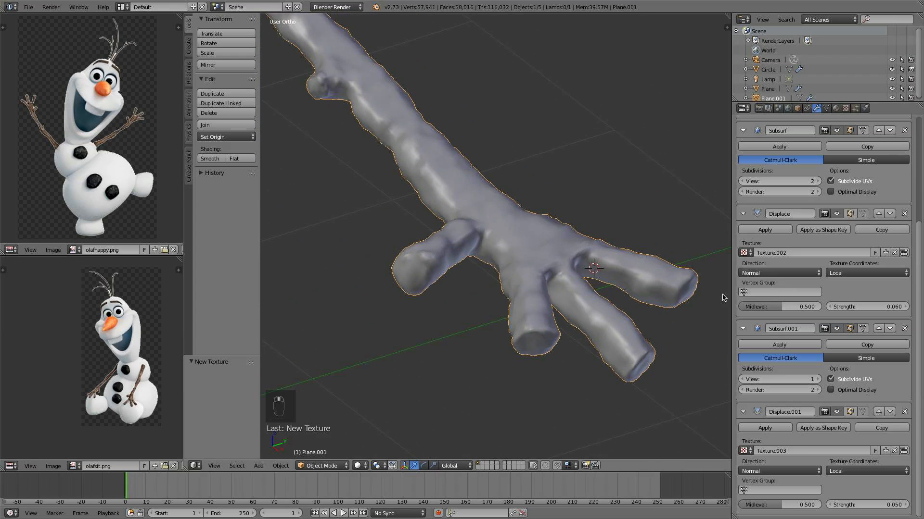
Try two view subdivisions on the second Subdivision Surface modifier, inspect the arm, and go back to one
left_click(817, 380)
scroll(404, 152, "down", 4)
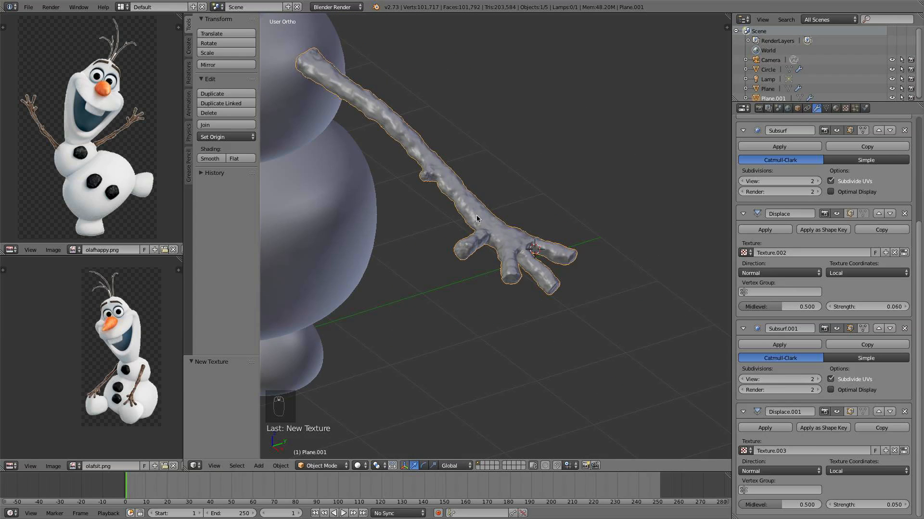
middle_click_drag(477, 219, 560, 224)
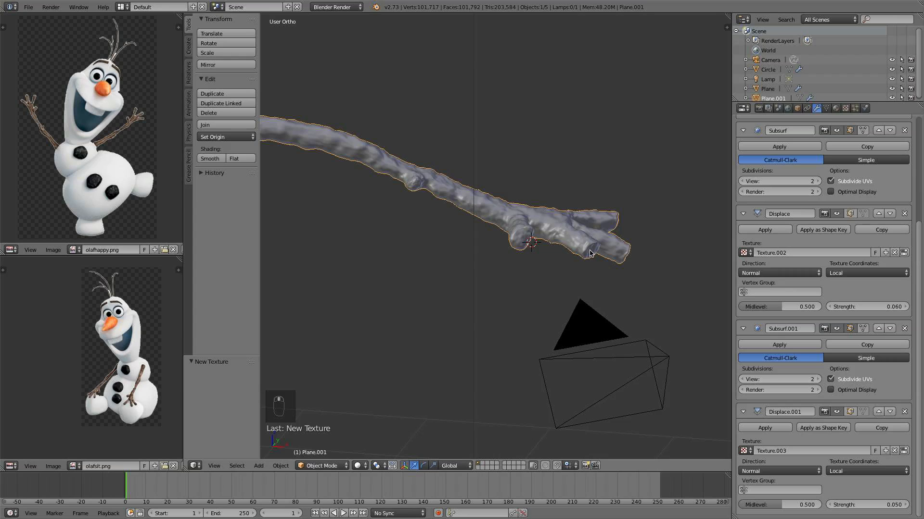
left_click(742, 379)
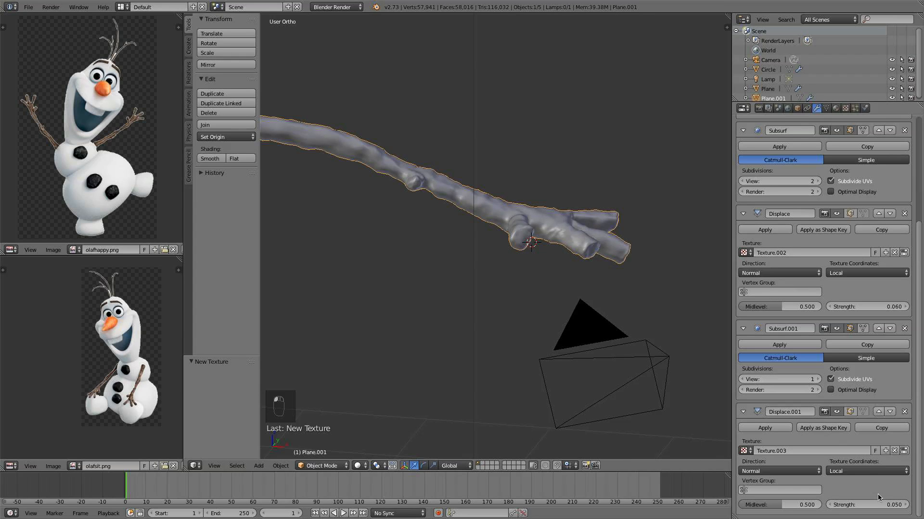
Set the second Displace modifier's strength to 0.03 and check the arm against the body
left_click(884, 502)
type("0.03")
key("Return")
middle_click_drag(674, 310, 529, 326)
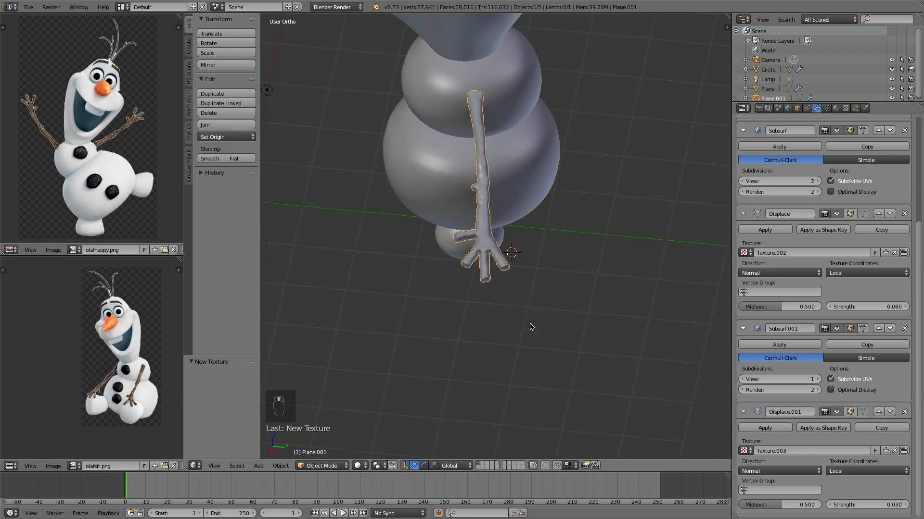
In front view, select the whole arm mesh in Edit Mode and rotate it about 41° so it hangs downward
key("KP_1")
key("KP_7")
key("KP_1")
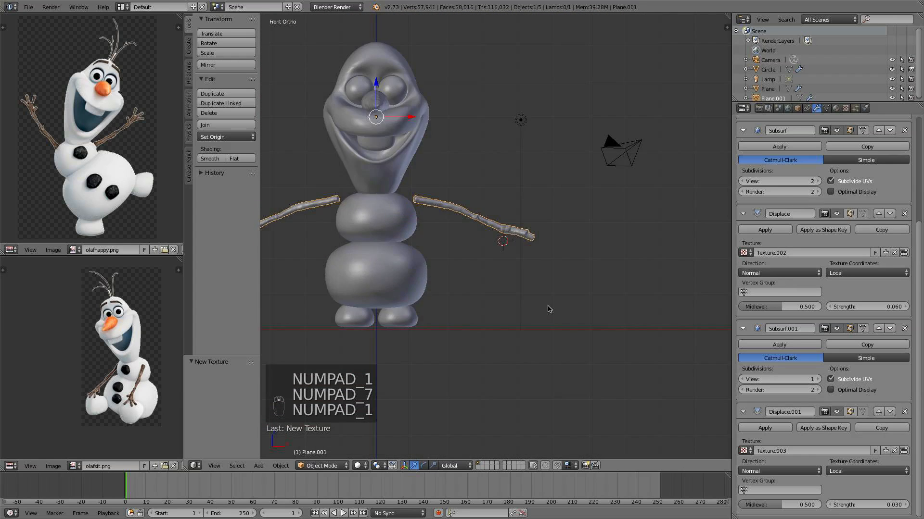
scroll(545, 305, "up", 1)
scroll(545, 299, "down", 6)
scroll(545, 297, "up", 5)
middle_click_drag(542, 290, 582, 310, "shift")
scroll(575, 293, "up", 2)
key("Tab")
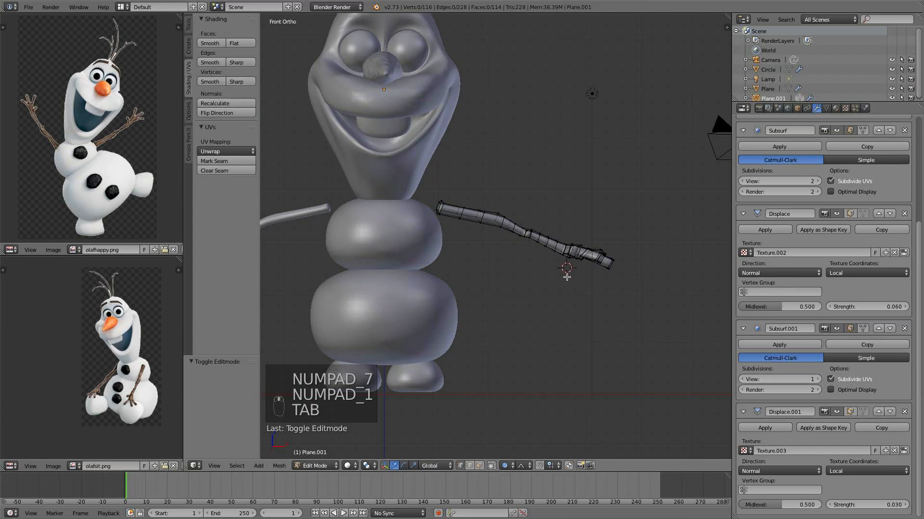
key("l")
scroll(587, 264, "down", 4)
key("r")
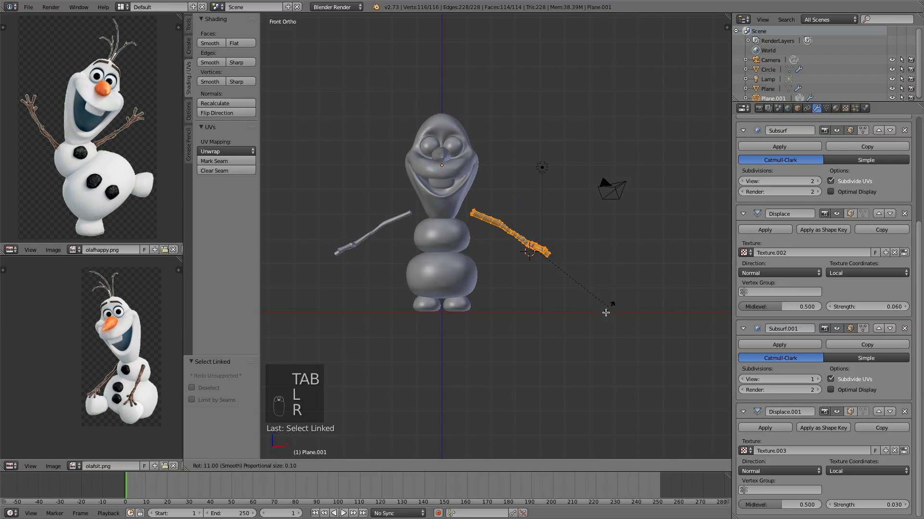
left_click(594, 334)
Shrink the arm and move it about -1.33 in X and -1.21 in Z to meet the upper body ball
key("s")
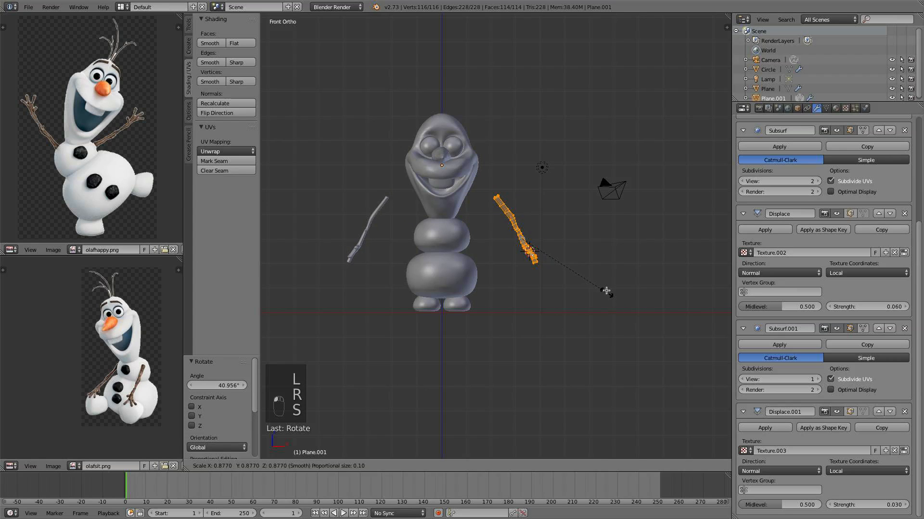
left_click(606, 290)
key("g")
left_click(566, 323)
Scale the arm by about 0.8 and raise it to shoulder height, about -0.21 in X and 0.43 in Z
key("s")
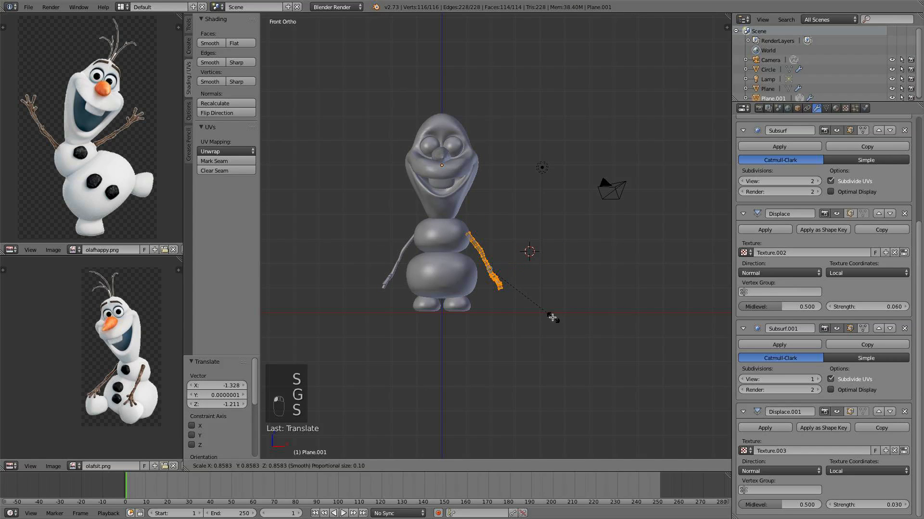
left_click(549, 313)
key("g")
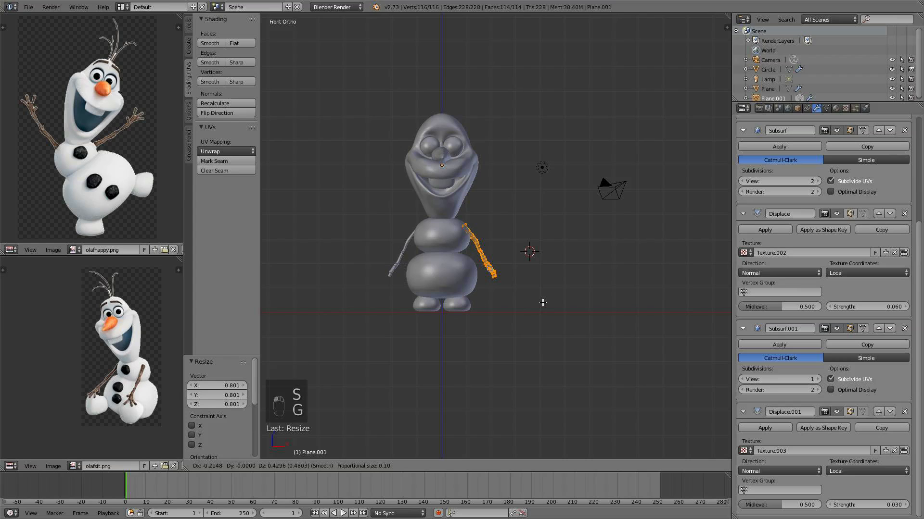
left_click(542, 303)
Enlarge the arm by about 1.16 and again by about 1.03, nudge it into the shoulder, and leave Edit Mode
key("s")
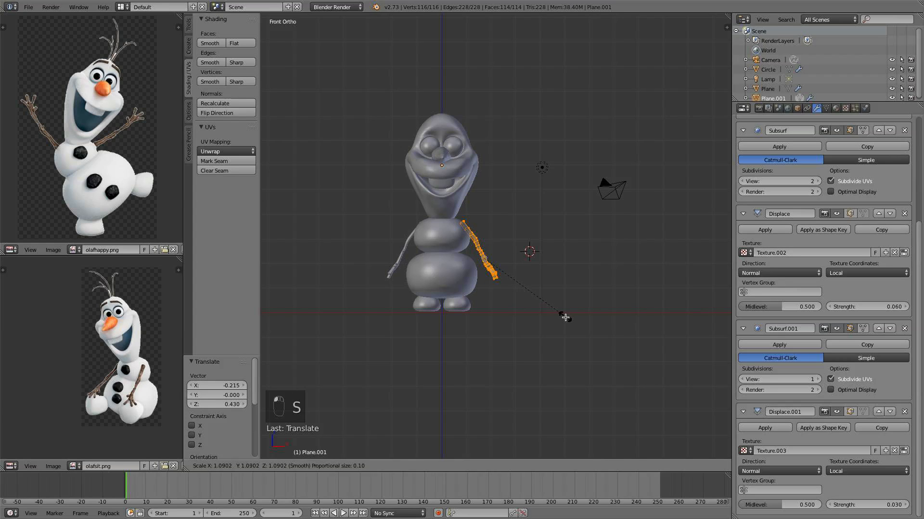
left_click(568, 319)
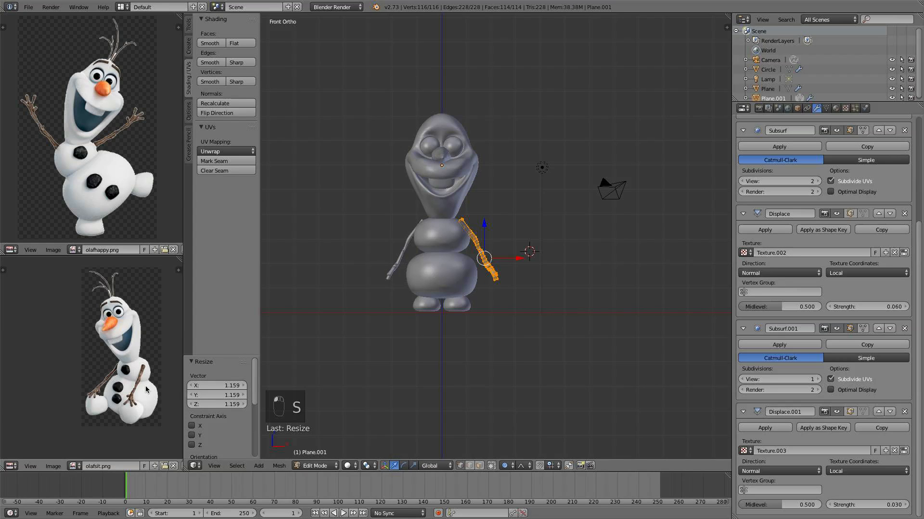
key("s")
left_click(553, 307)
key("g")
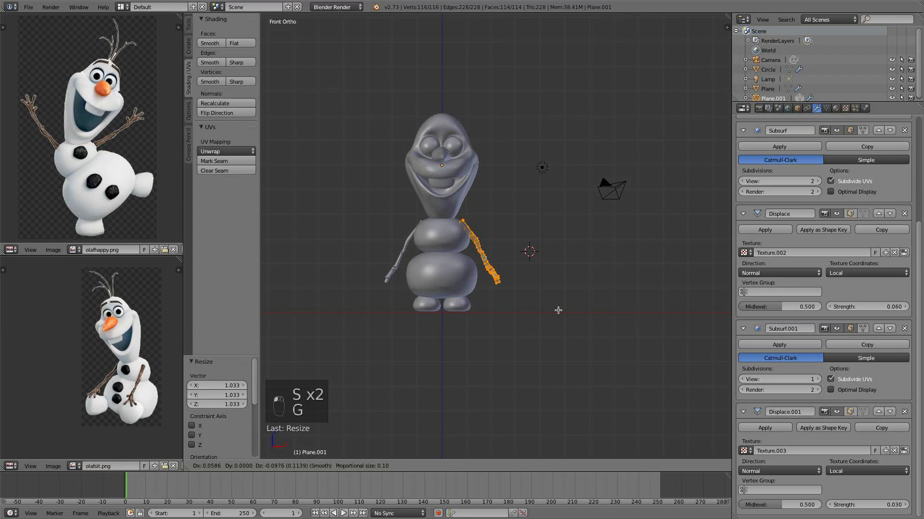
left_click(558, 310)
key("a")
key("Tab")
From the side, select the whole arm mesh and shift it slightly along the Y axis, returning to Object Mode
middle_click_drag(556, 311, 434, 316)
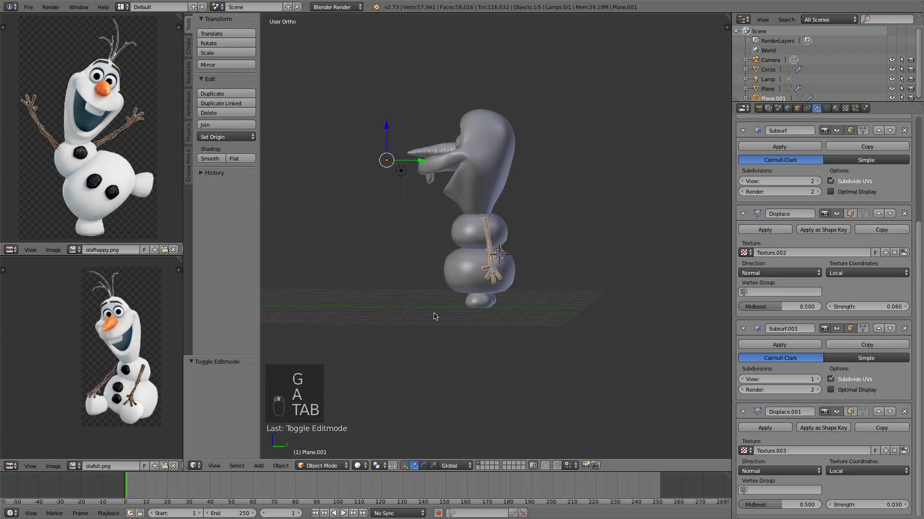
key("Tab")
key("a")
key("a")
key("a")
left_click_drag(524, 260, 519, 260)
middle_click_drag(519, 260, 545, 262)
left_click_drag(518, 260, 521, 261)
key("a")
key("Tab")
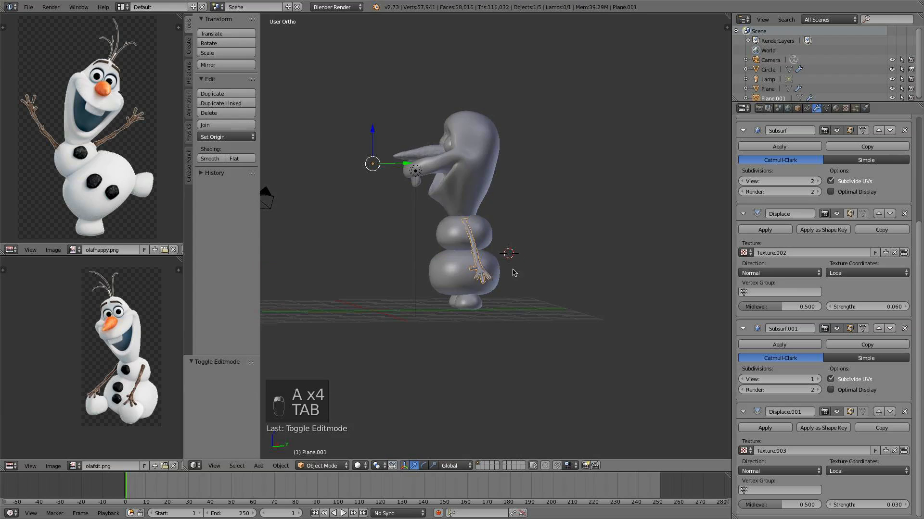
In right view, rotate the whole arm mesh so the hand swings forward, and move it about -0.68 along Y
middle_click_drag(514, 269, 708, 270)
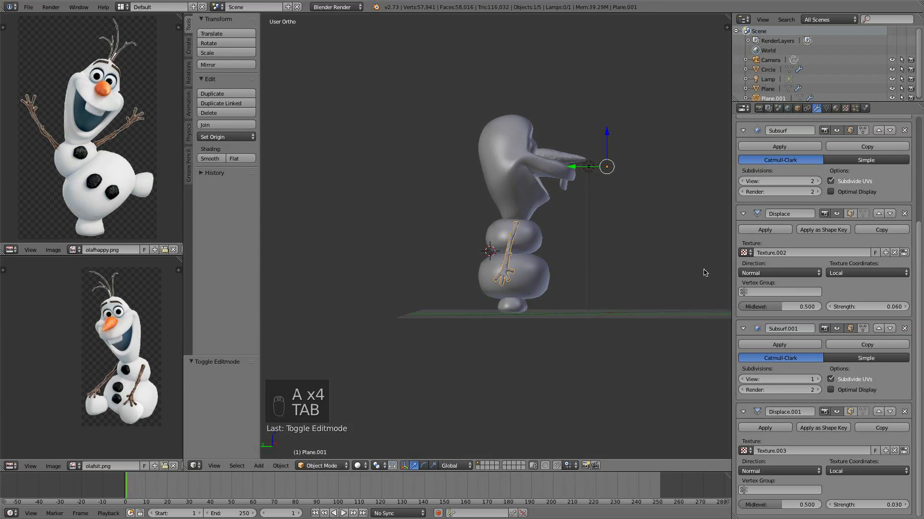
key("KP_3")
scroll(479, 281, "up", 2)
key("Tab")
key("l")
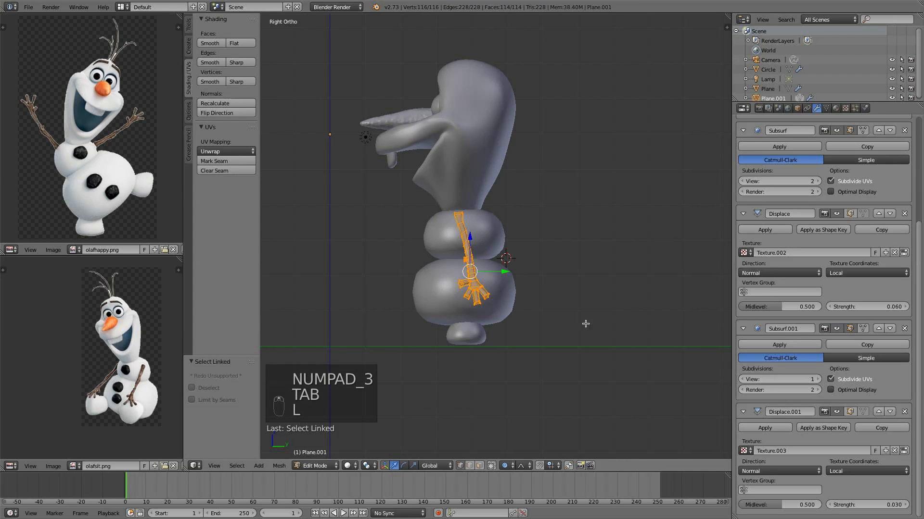
key("r")
left_click(505, 350)
left_click_drag(505, 273, 480, 272)
middle_click_drag(480, 273, 550, 278)
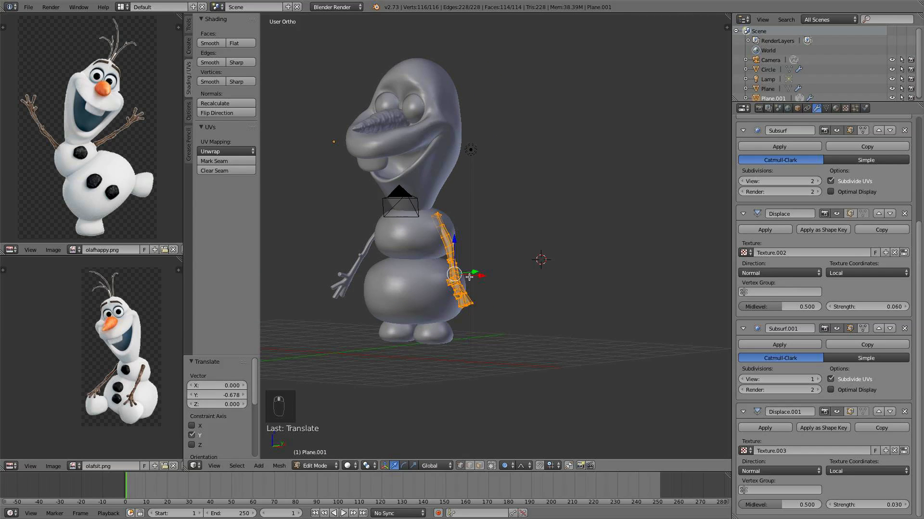
Shift the arm mesh slightly outward along the X axis, clear the selection and return to Object Mode
left_click_drag(479, 276, 488, 278)
key("a")
key("Tab")
mouse_move(490, 280)
middle_mouse_down()
mouse_move(580, 284)
mouse_move(494, 284)
middle_mouse_up()
key("Tab")
key("Tab")
scroll(548, 282, "down", 3)
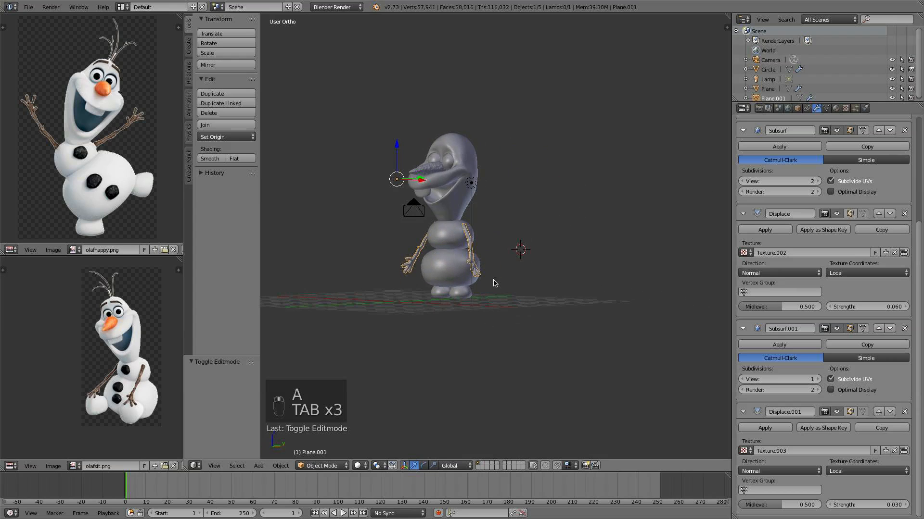
In front view, select the whole linked arm mesh and trackball-rotate it by about 24.6° and -24.6°
key("KP_3")
scroll(494, 284, "up", 3)
key("KP_1")
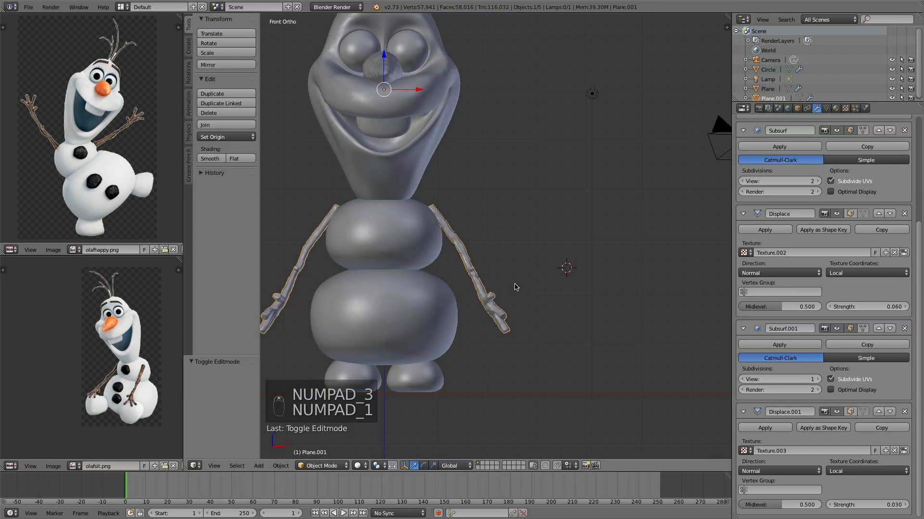
key("Tab")
key("l")
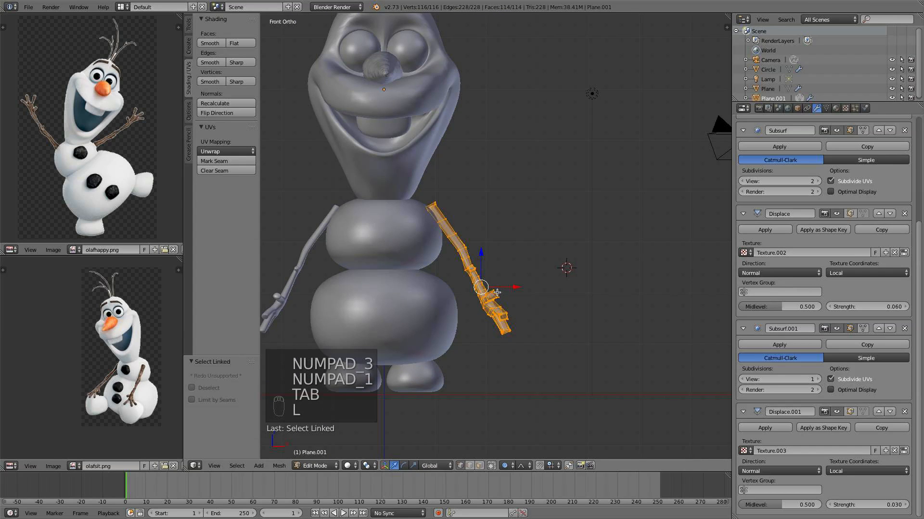
key("r")
key("r")
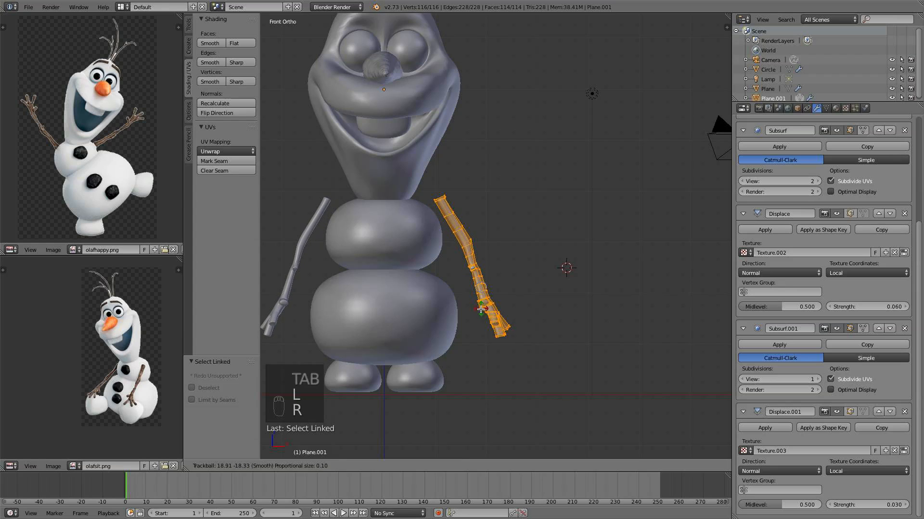
left_click(547, 193)
Rotate the arm in front view by about -10.4° and again by about -3° to lean its upper end toward the shoulder
key("r")
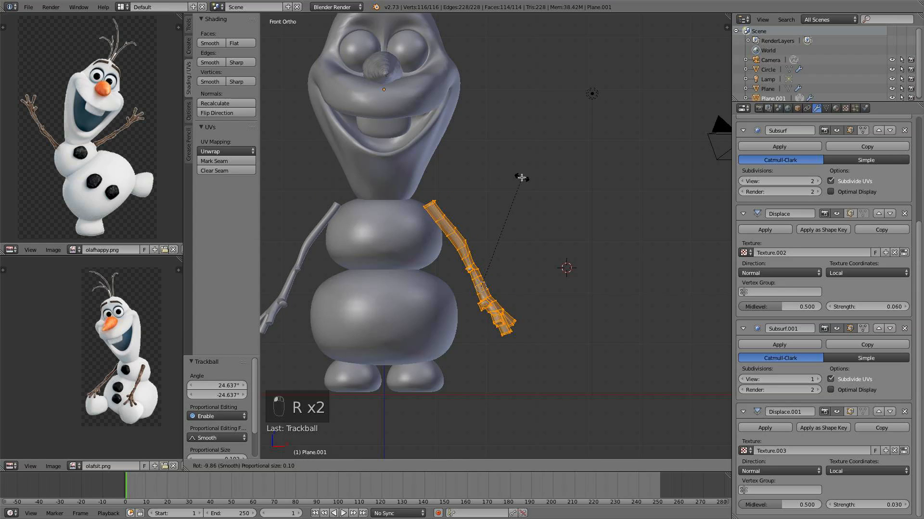
left_click(521, 177)
key("r")
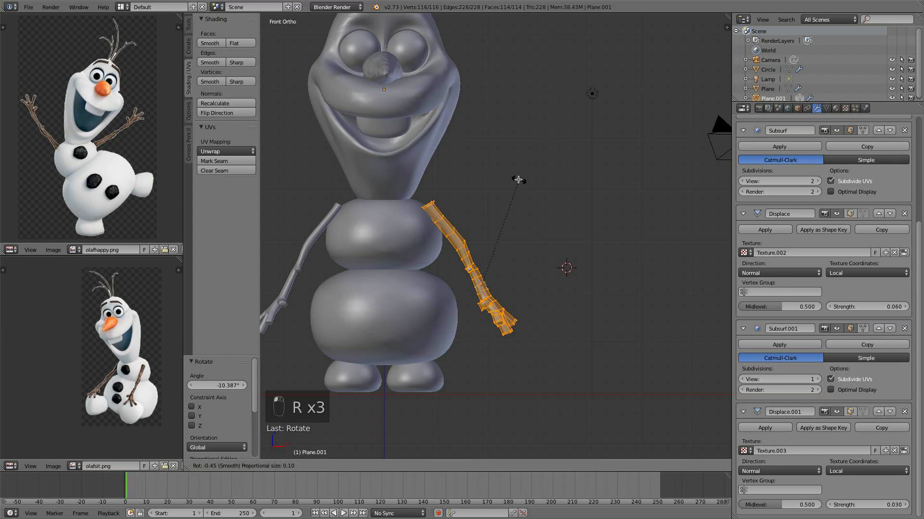
left_click(514, 177)
From the side, rotate the arm by about 11° so the hand swings forward, and leave Edit Mode
middle_click_drag(514, 177, 466, 275)
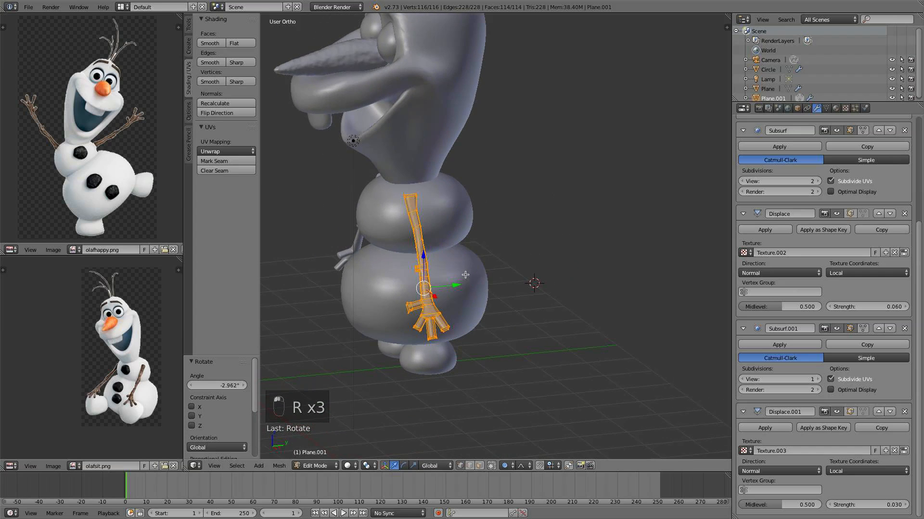
middle_click_drag(541, 369, 527, 377)
key("r")
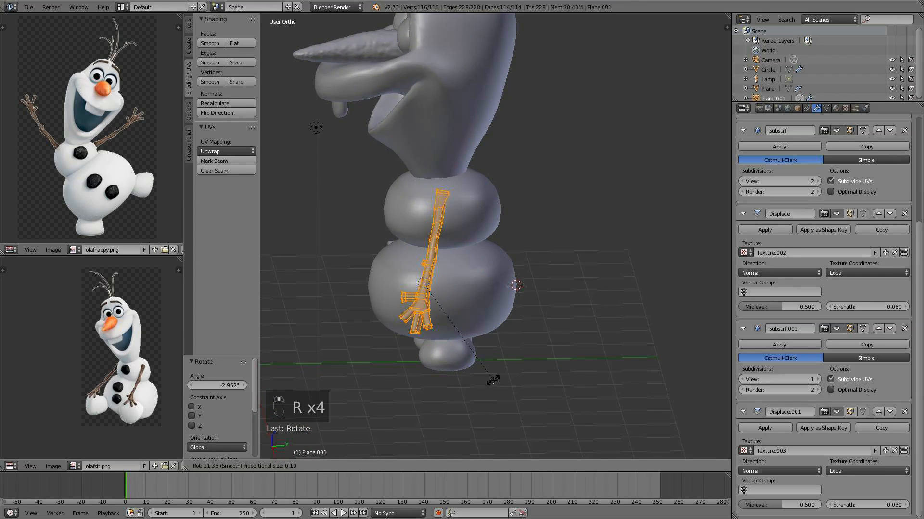
left_click(488, 378)
key("a")
key("Tab")
Examine the arms, body and head proportions from the front against the reference pictures
middle_click_drag(480, 358, 554, 298)
scroll(570, 302, "down", 3)
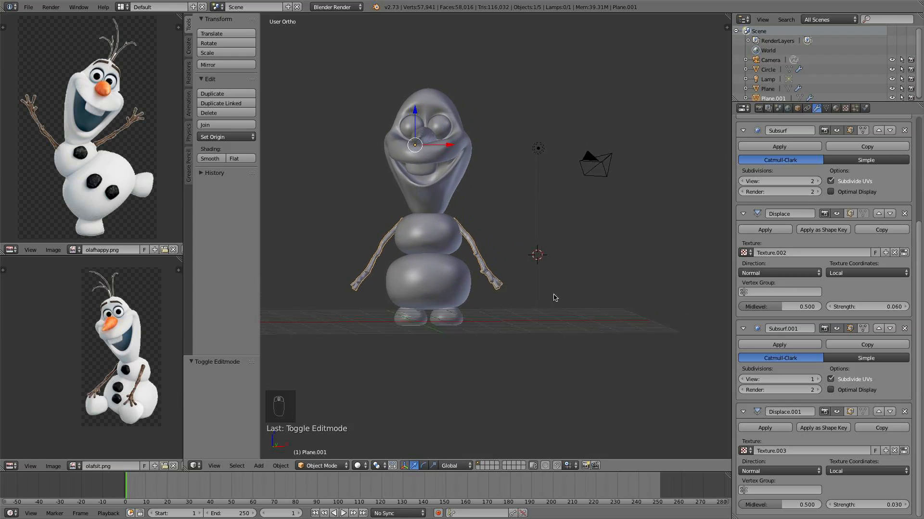
key("KP_1")
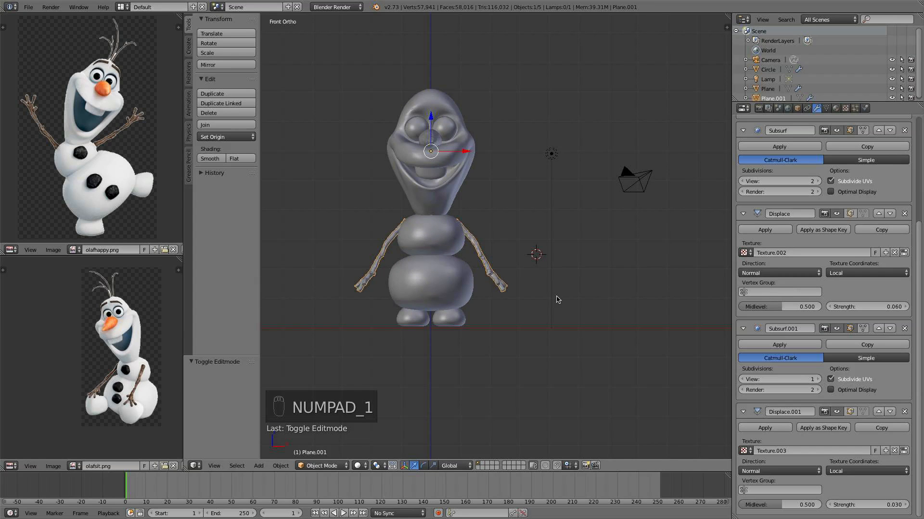
scroll(557, 299, "up", 3)
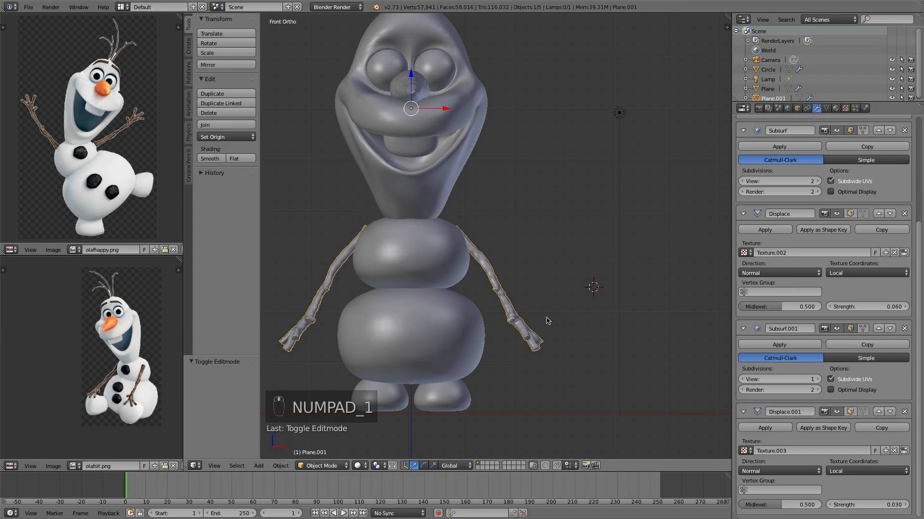
middle_click_drag(546, 320, 563, 296, "shift")
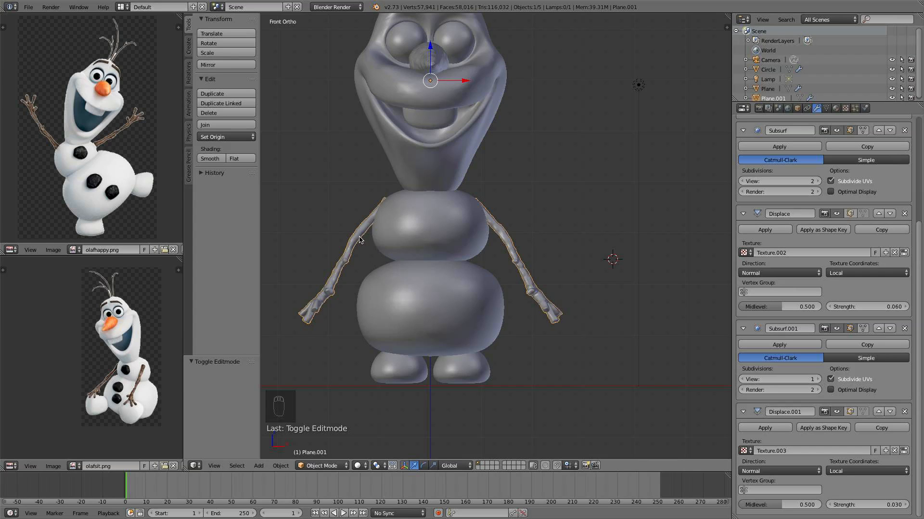
scroll(488, 238, "down", 1)
middle_click_drag(488, 238, 498, 288, "shift")
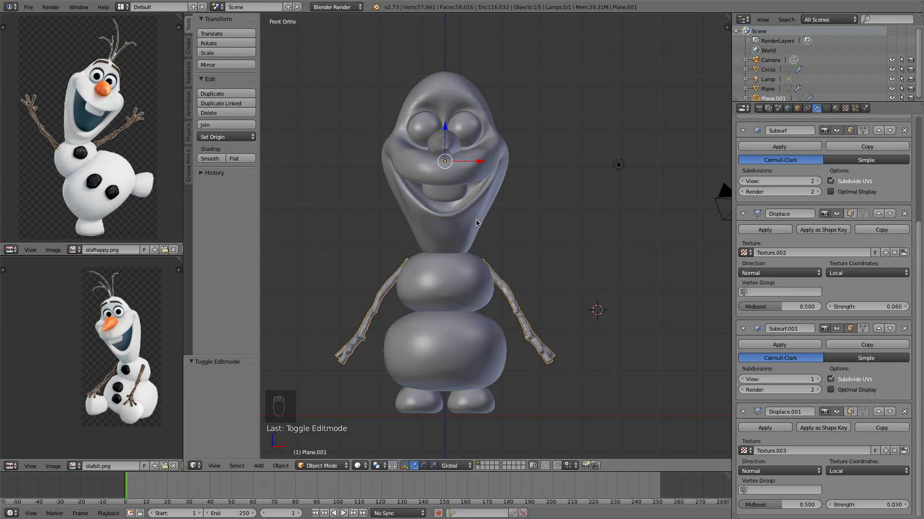
middle_click_drag(484, 219, 495, 241, "shift")
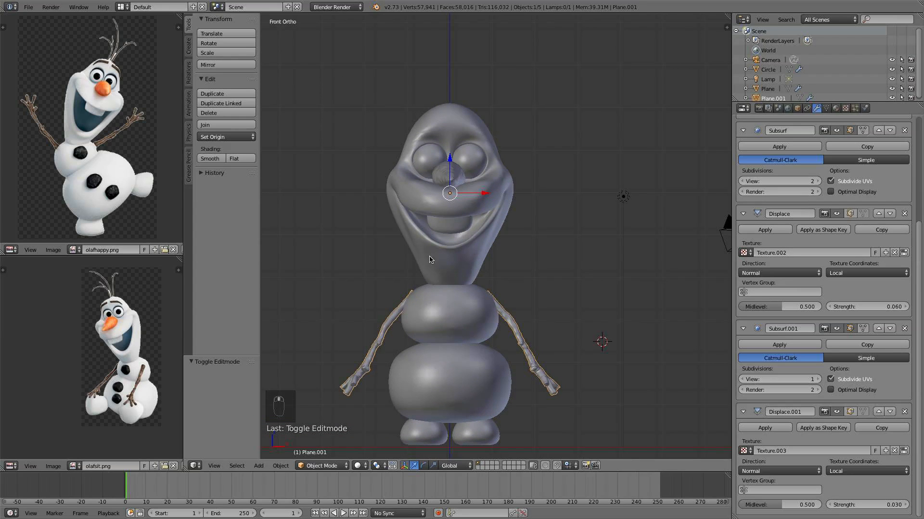
scroll(430, 260, "up", 1)
key("Tab")
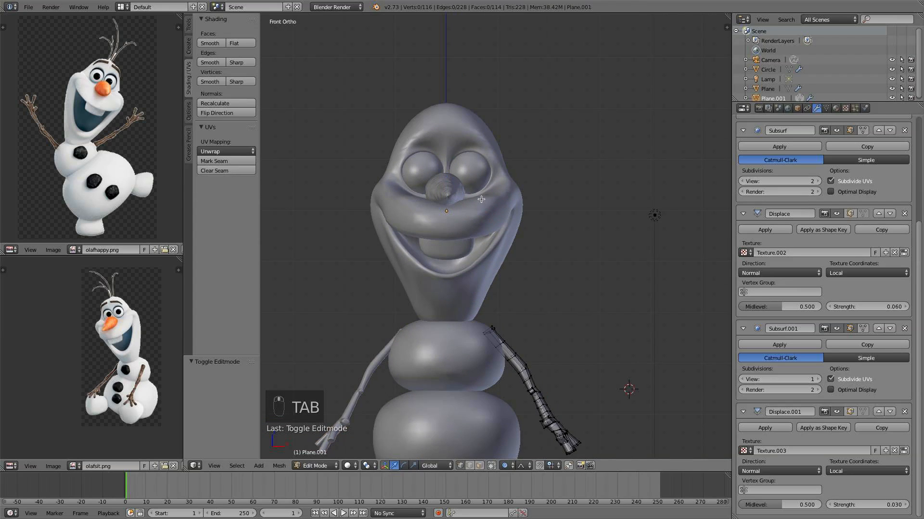
key("Tab")
In the body object's mesh, select only the linked eyeball and scale it to about 0.905
right_click(469, 136)
scroll(490, 208, "up", 1)
scroll(491, 208, "up", 4)
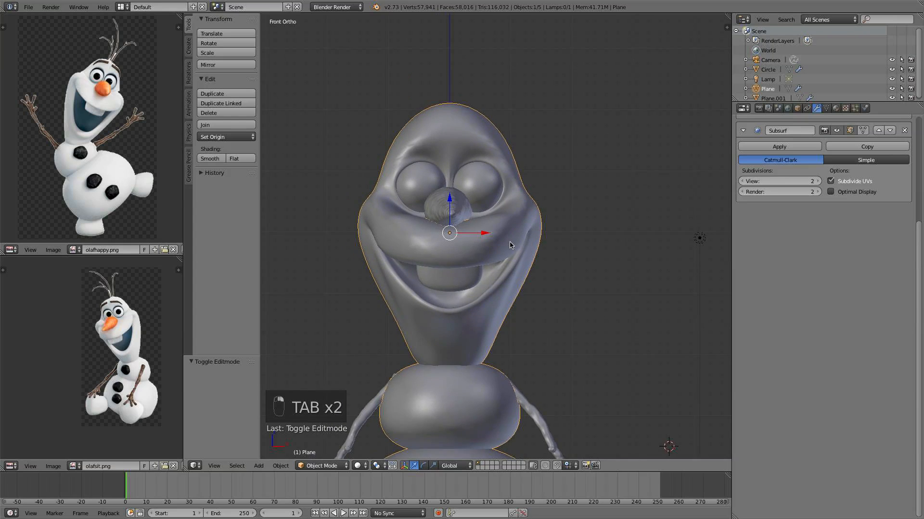
key("Tab")
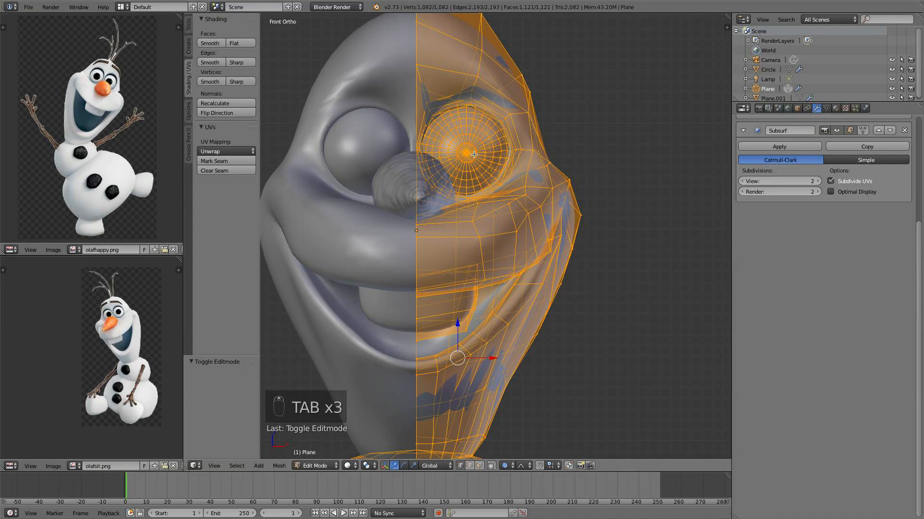
key("l")
key("a")
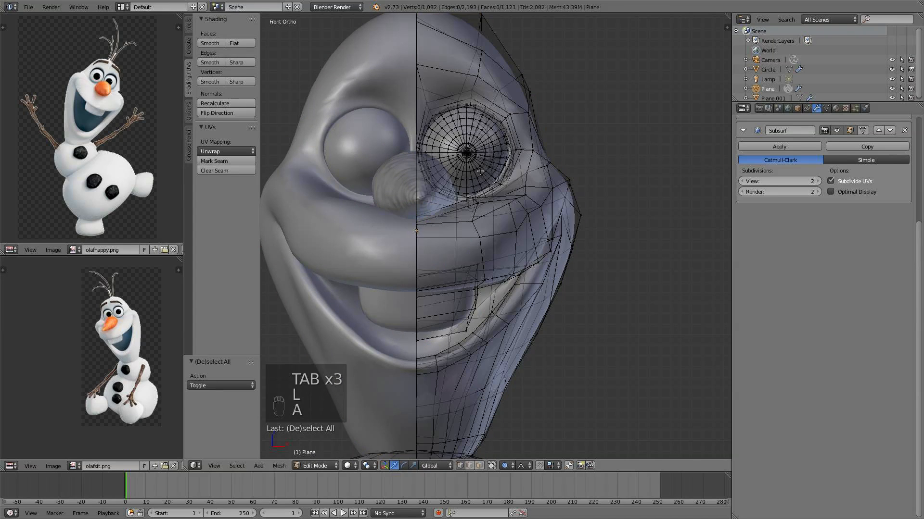
key("l")
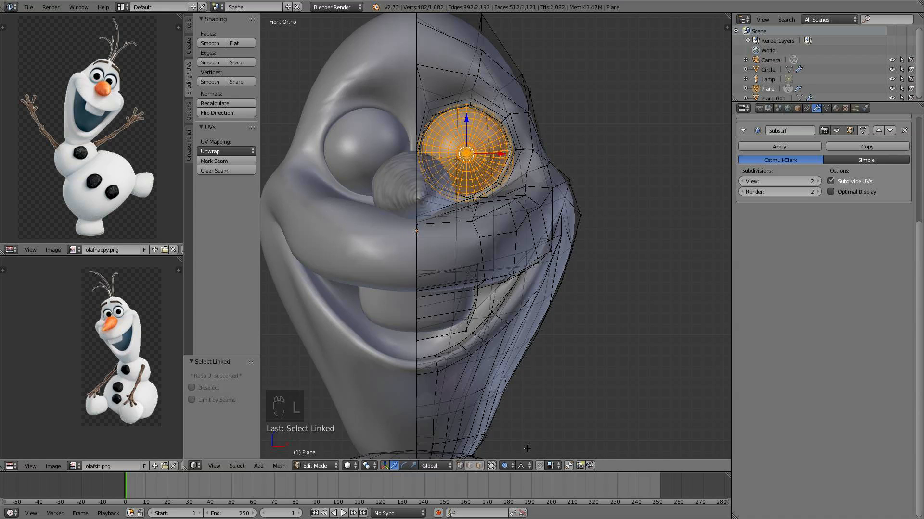
key("s")
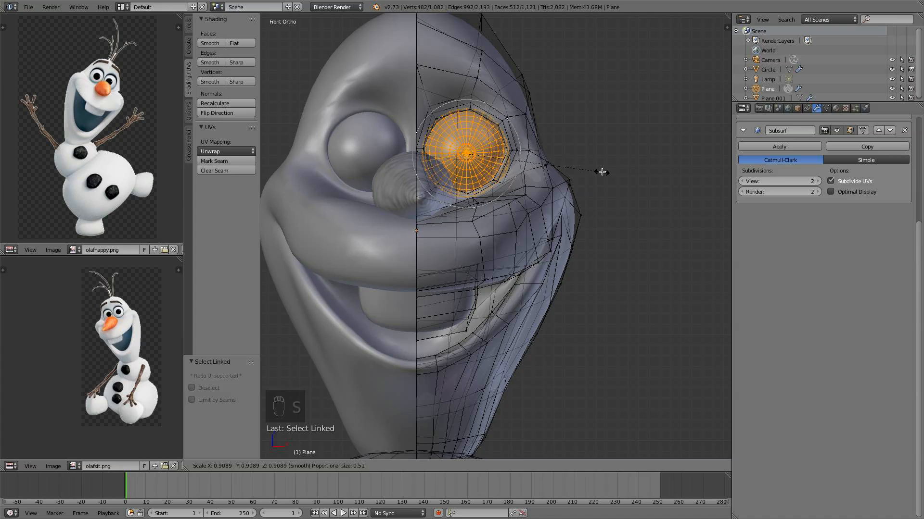
left_click(600, 171)
Move the eyeball about -0.05 along X toward the nose and return to Object Mode
scroll(501, 155, "up", 3)
middle_click_drag(340, 98, 386, 158, "shift")
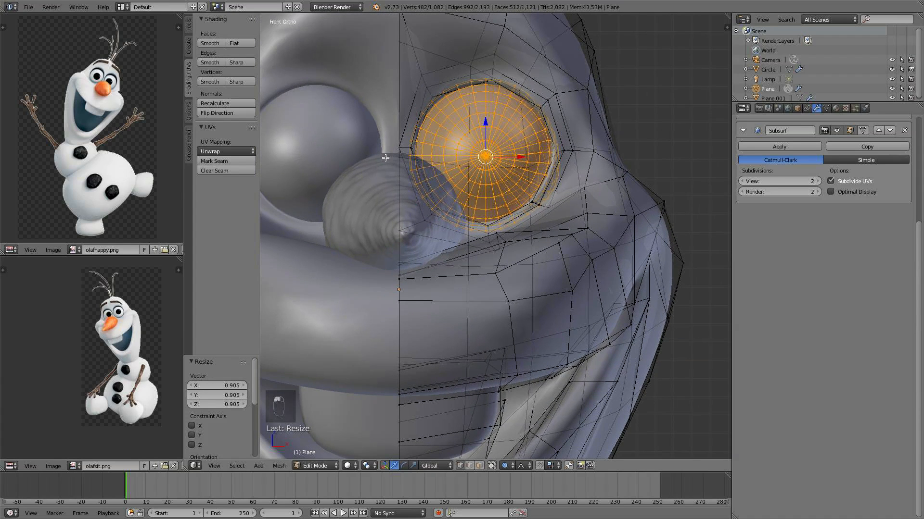
key("g")
key("x")
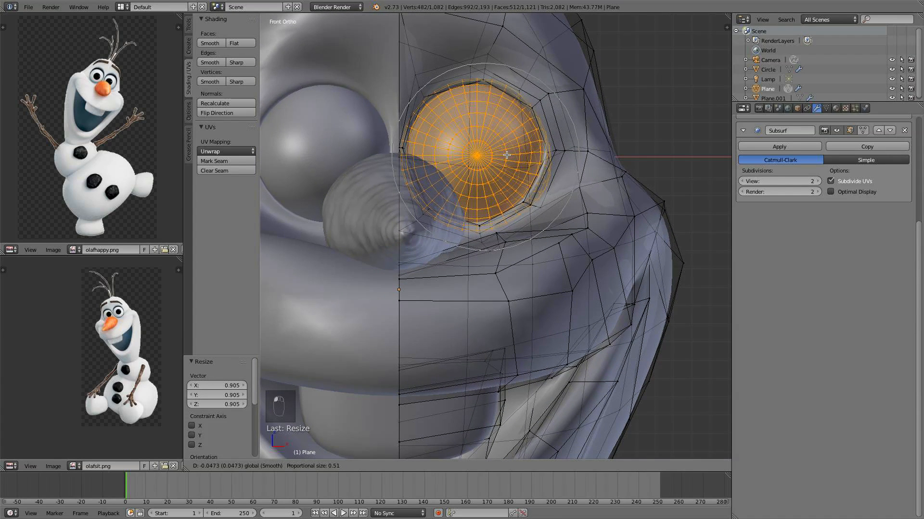
left_click(505, 154)
key("a")
key("Tab")
scroll(495, 154, "down", 5)
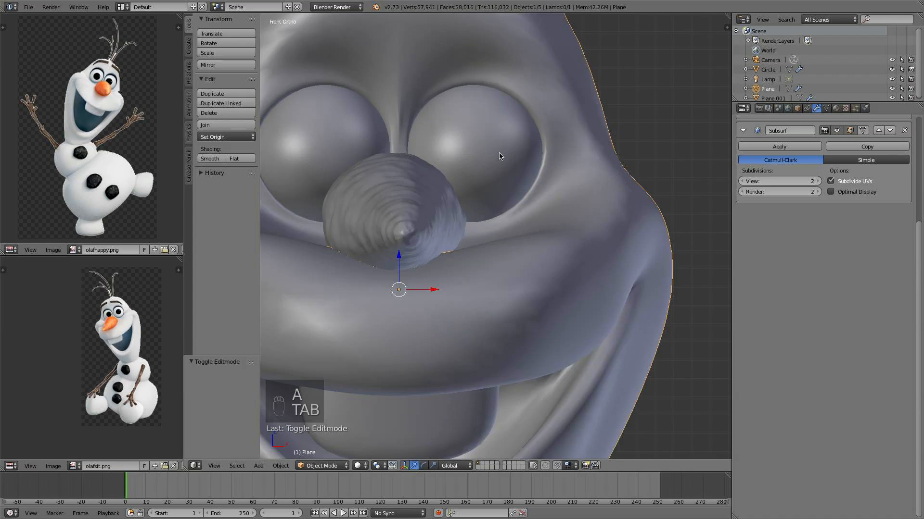
Select the four outline vertices along the top of the head and set proportional editing to Connected
middle_click_drag(494, 153, 505, 176, "shift")
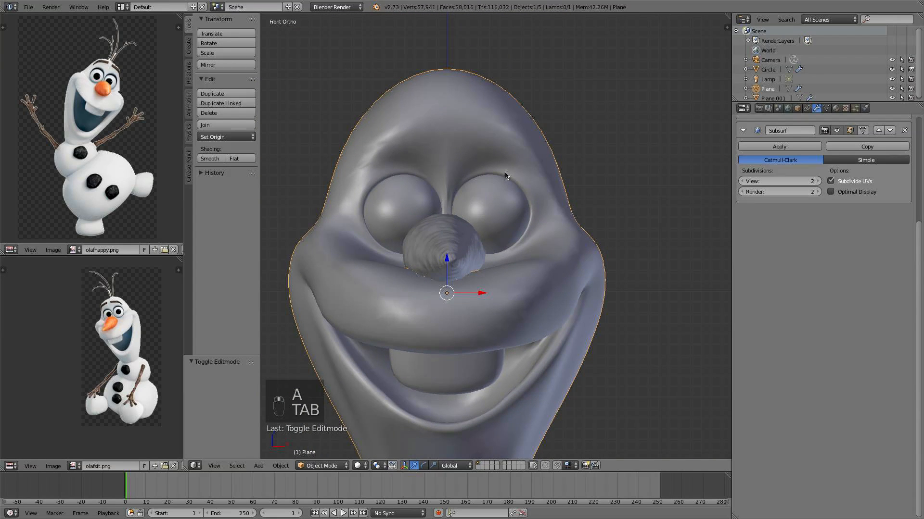
key("Tab")
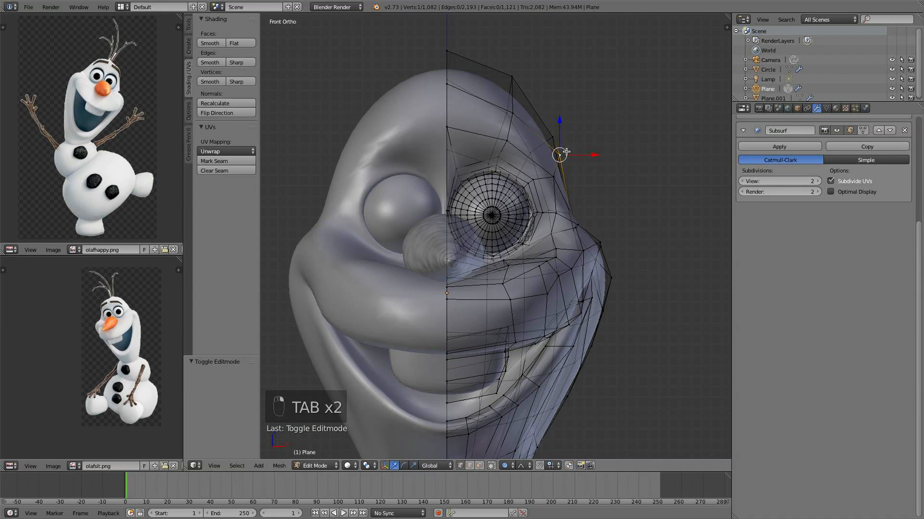
scroll(595, 134, "down", 3)
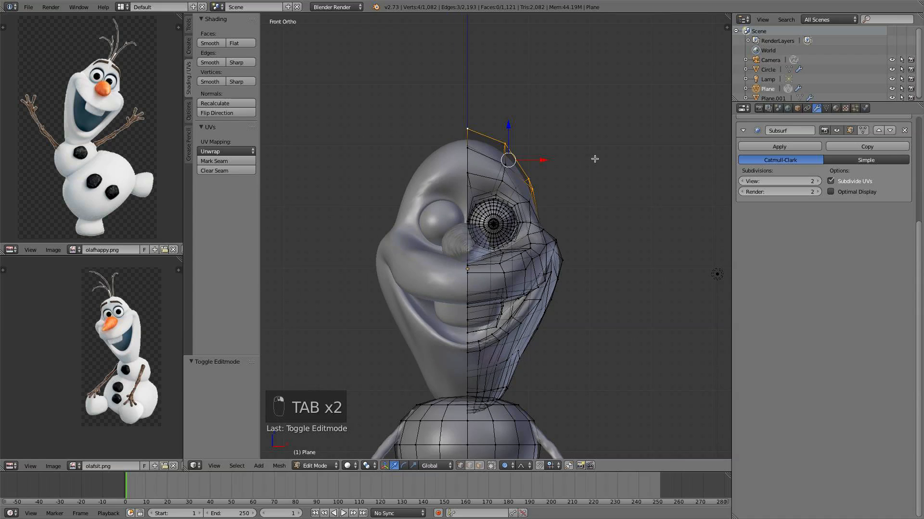
key("g")
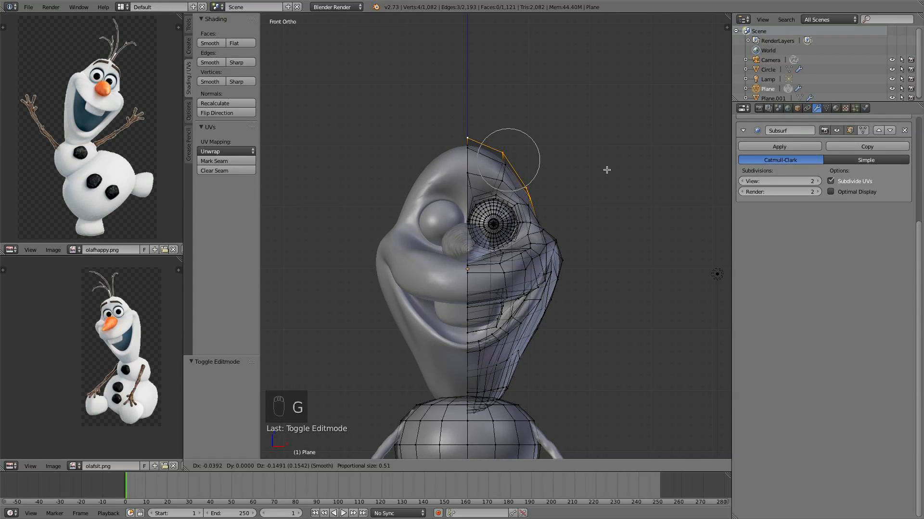
left_click(604, 165)
left_click(506, 466)
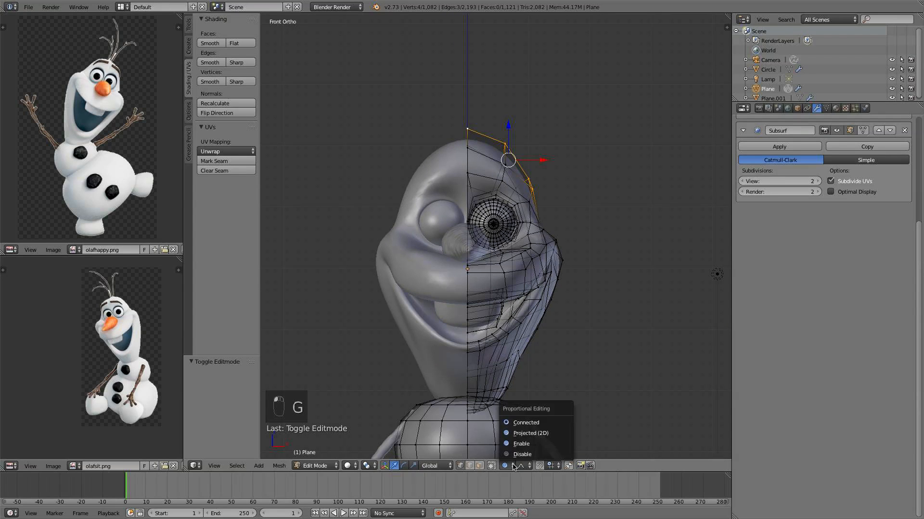
left_click(516, 423)
Scale the head-top vertices to about 0.877, move them about -0.05 in X and -0.13 in Z, and leave Edit Mode
key("s")
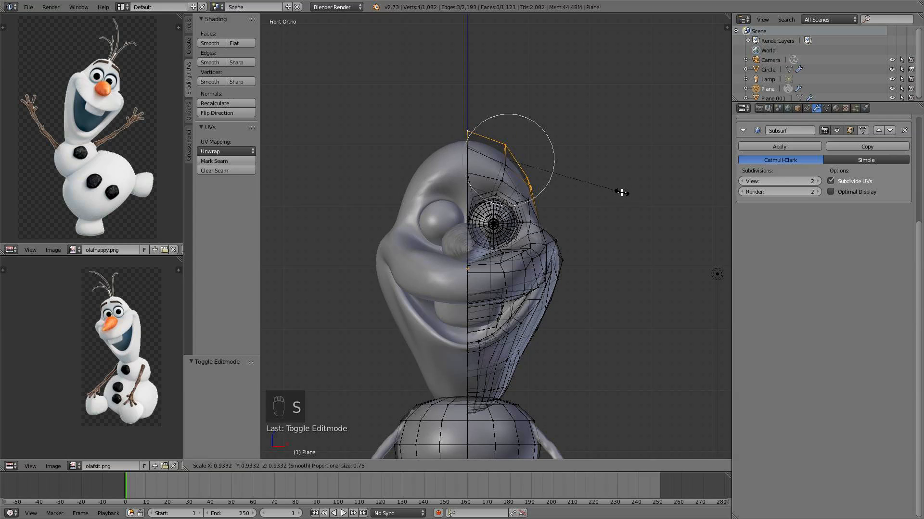
left_click(616, 188)
key("g")
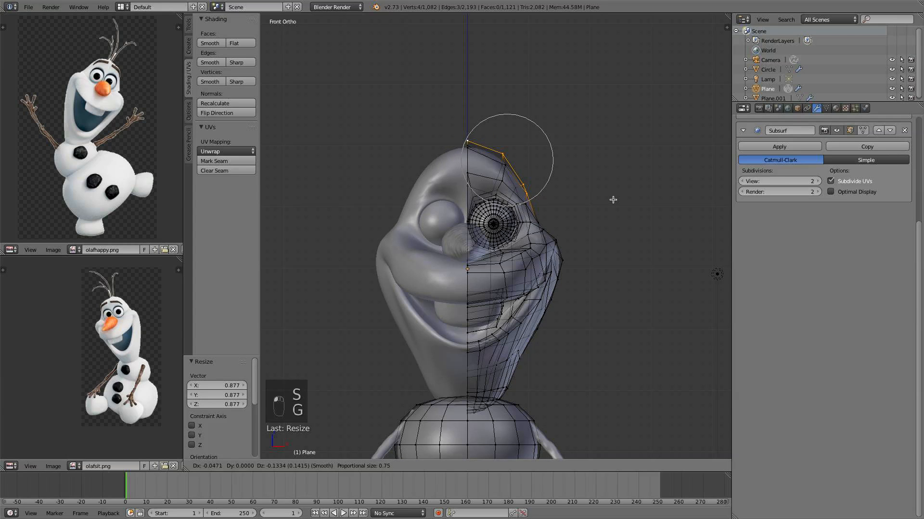
left_click(613, 200)
key("a")
key("Tab")
Inspect the reshaped head and the whole snowman from the front and the side
scroll(612, 203, "down", 3)
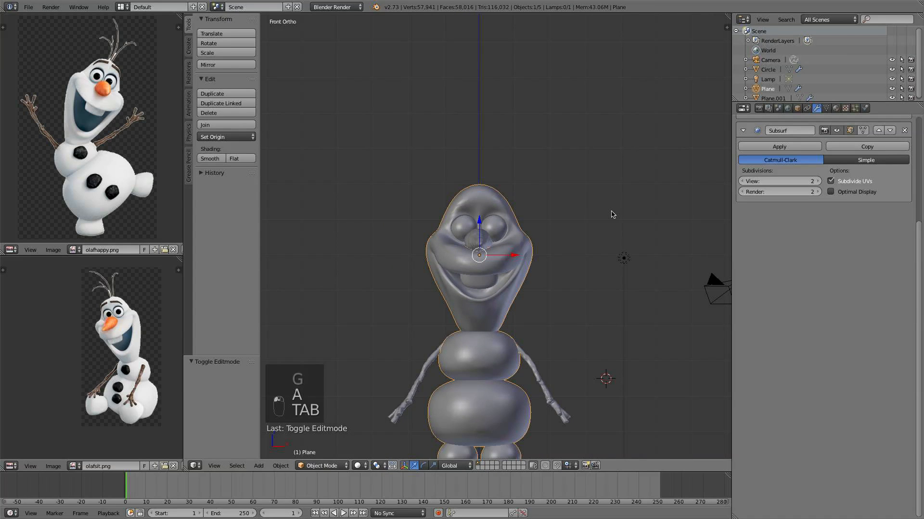
middle_click_drag(612, 214, 510, 242)
key("KP_1")
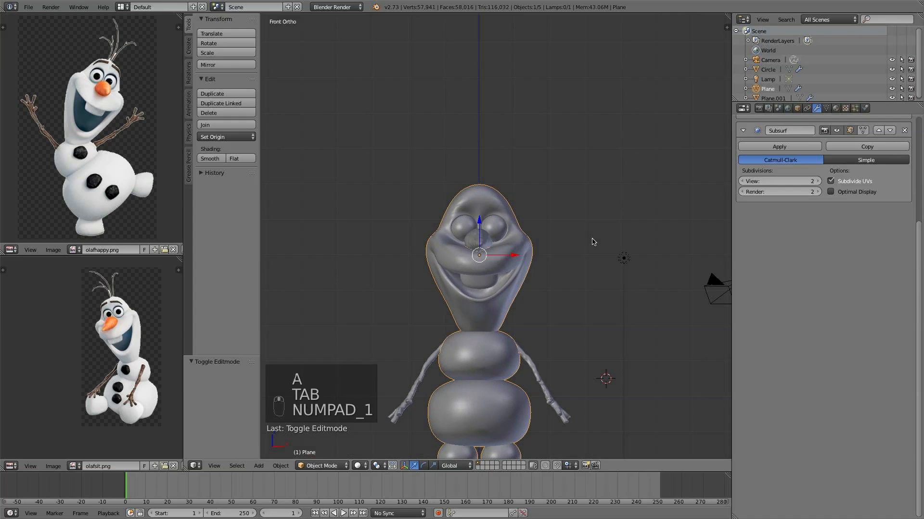
scroll(596, 238, "up", 2)
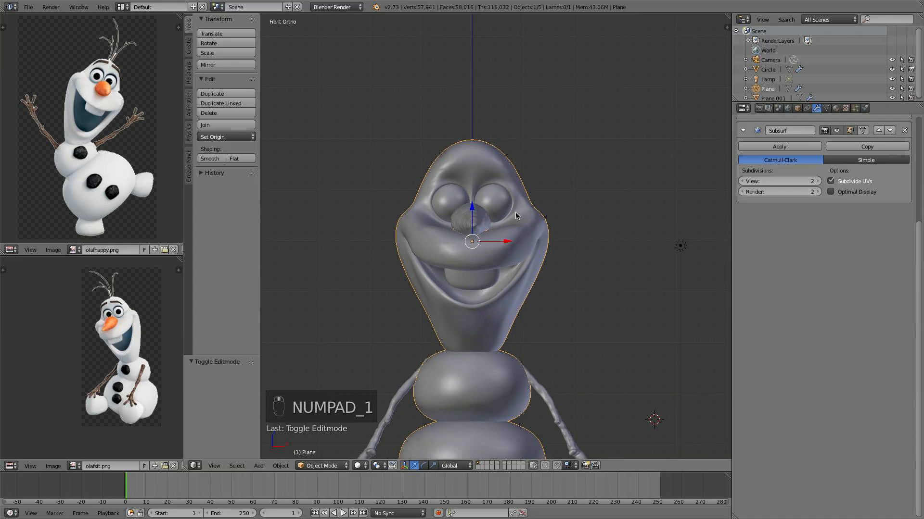
scroll(516, 216, "up", 2)
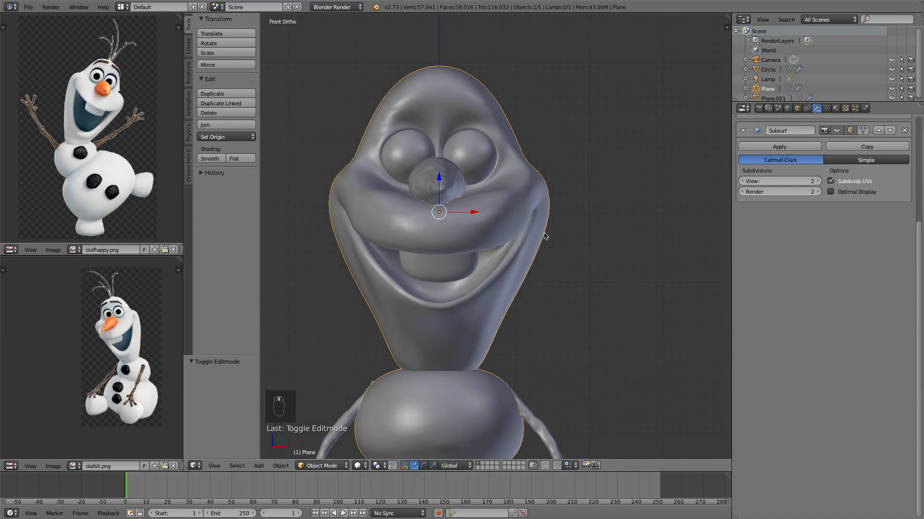
scroll(545, 236, "down", 5)
middle_click_drag(515, 233, 472, 249)
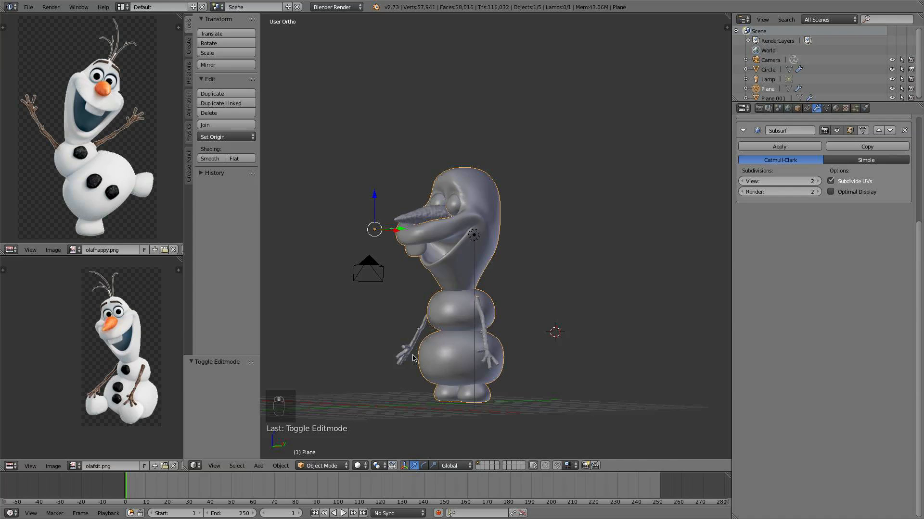
Examine the snowman's head, body segments, feet and arms from the front and at an angle against the reference pictures
middle_click_drag(432, 345, 455, 320)
key("KP_1")
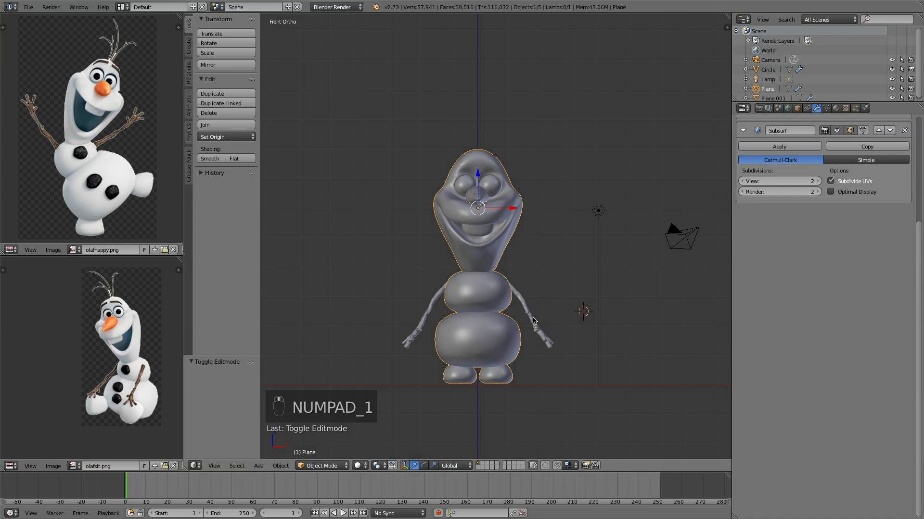
scroll(530, 322, "up", 3)
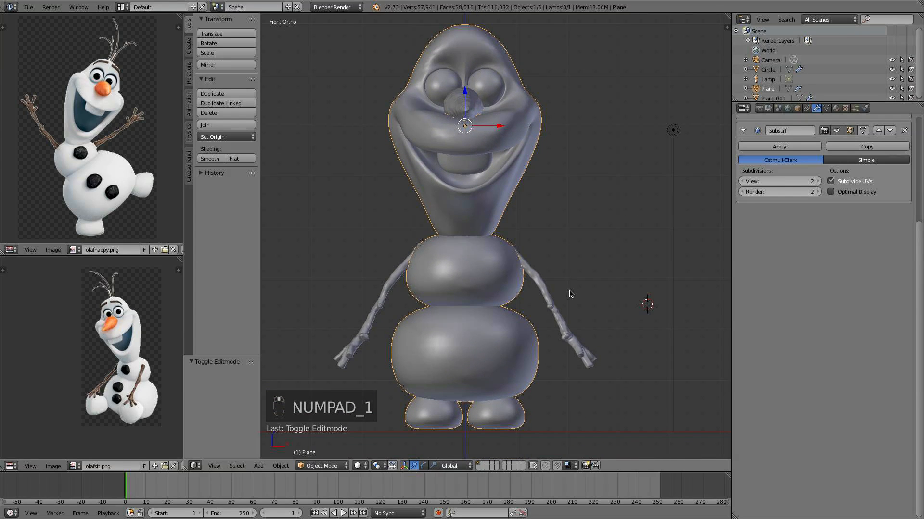
middle_click_drag(562, 198, 560, 243, "shift")
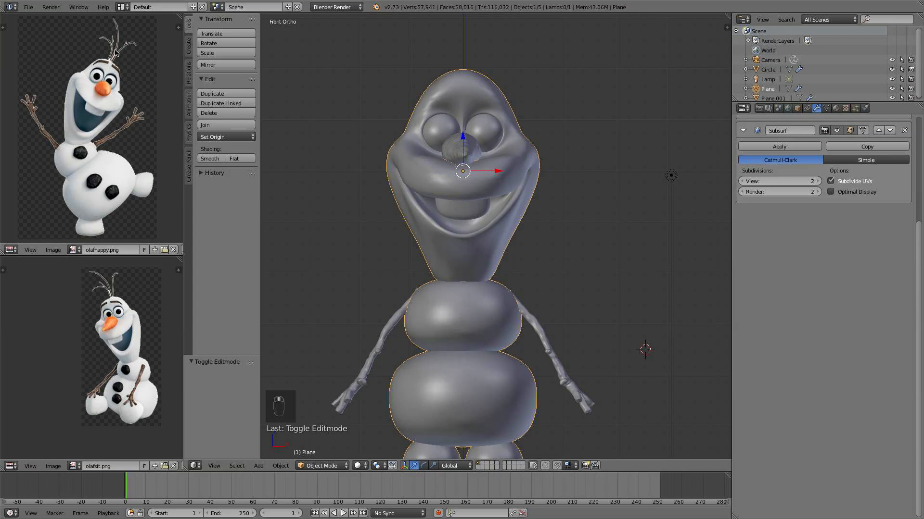
scroll(529, 260, "up", 3)
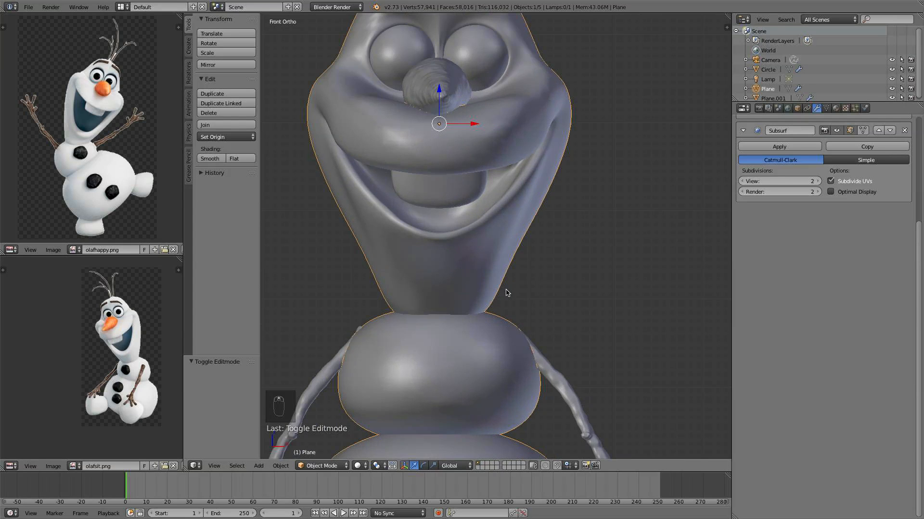
middle_click_drag(505, 291, 519, 149, "shift")
middle_click_drag(462, 328, 471, 261, "shift")
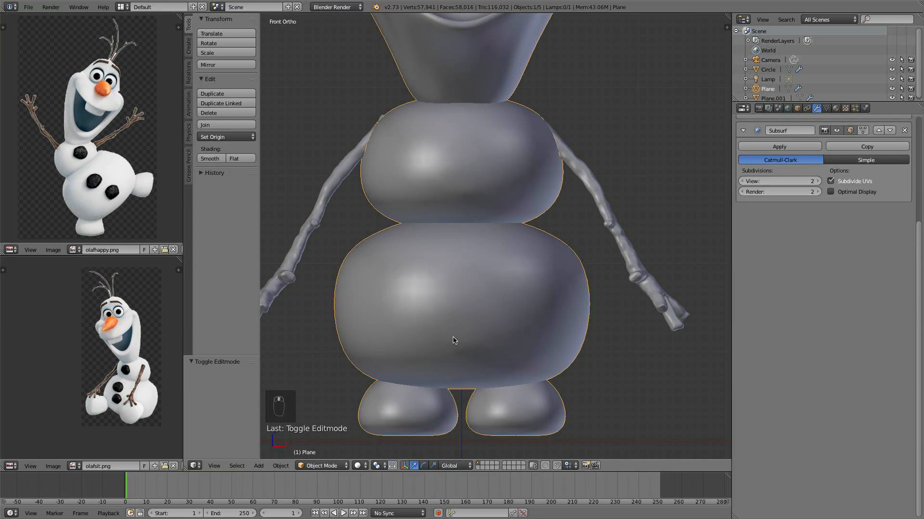
scroll(503, 308, "down", 5)
middle_click_drag(503, 309, 438, 314)
scroll(438, 314, "up", 4)
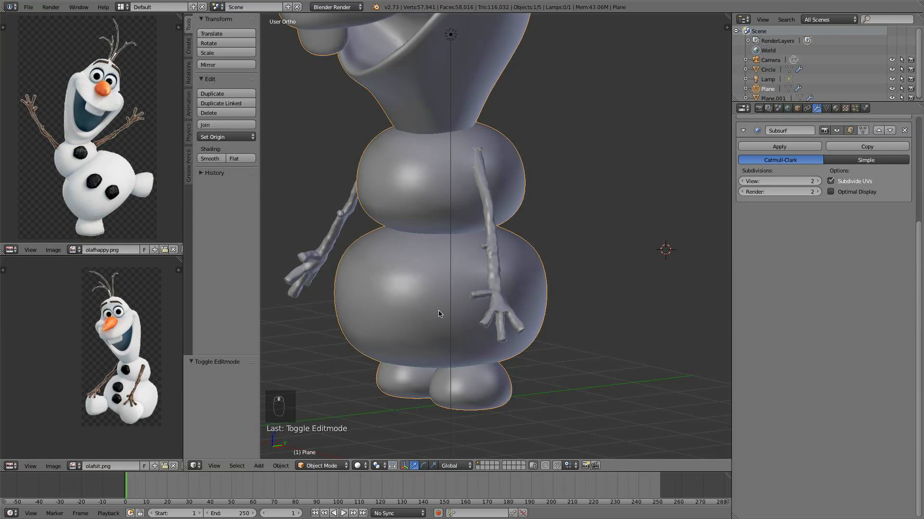
Snap the 3D cursor to the front centre vertex of the lower body ball, deselect everything and return to Object Mode
key("KP_1")
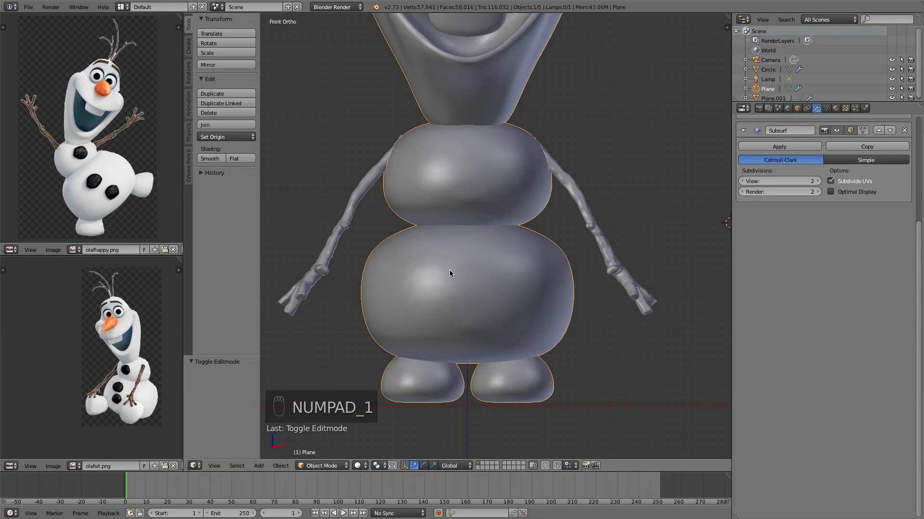
scroll(449, 270, "up", 2)
middle_click_drag(449, 269, 446, 199, "shift")
scroll(442, 232, "down", 1)
key("Tab")
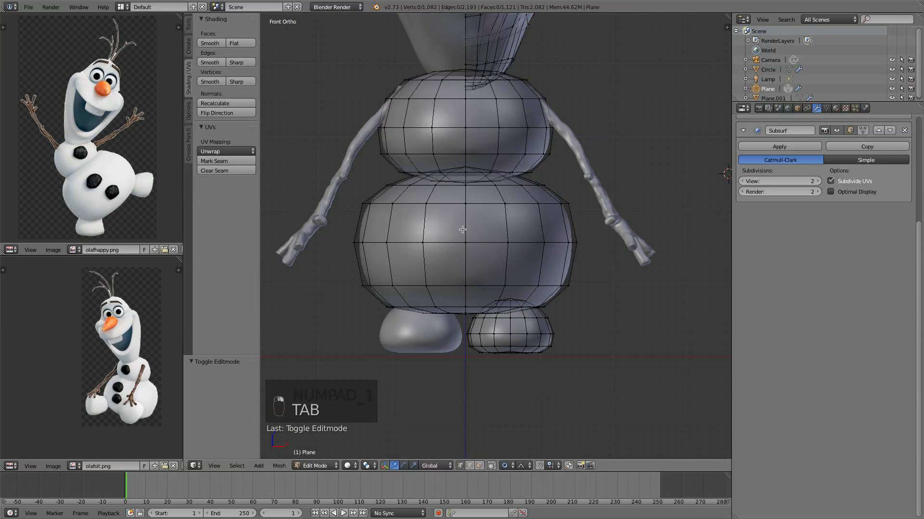
key("shift+s")
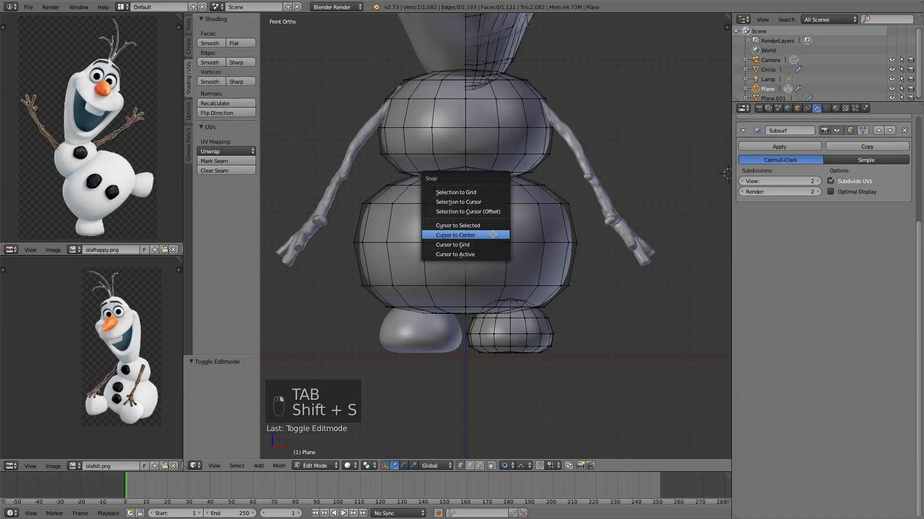
left_click(486, 226)
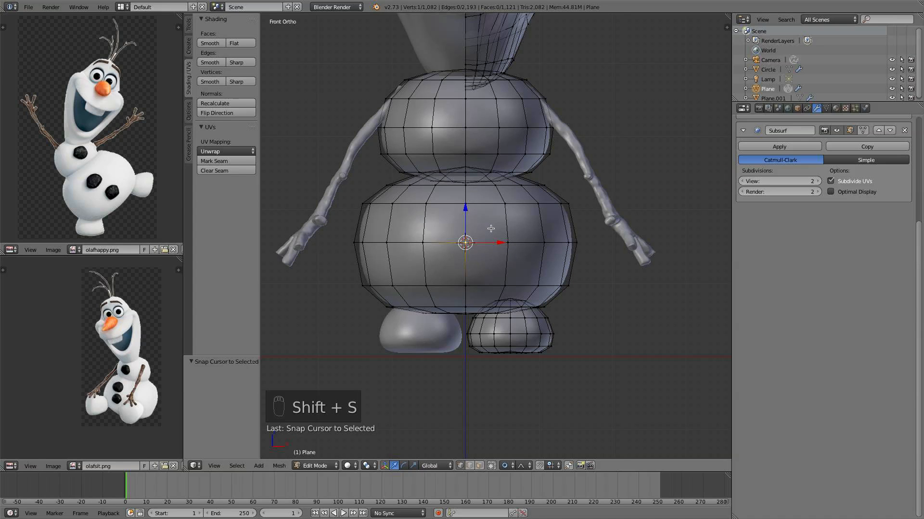
key("a")
key("Tab")
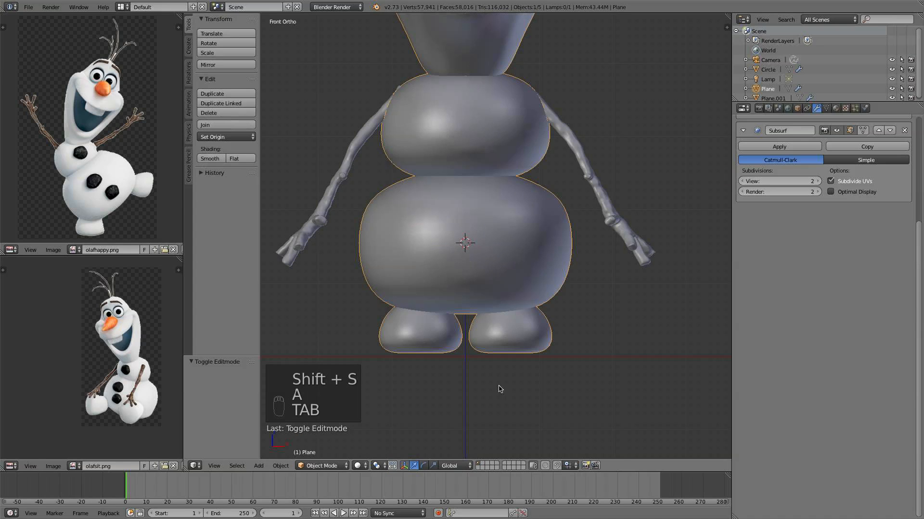
Switch to an empty layer and add an ico sphere with 2 subdivisions at the 3D cursor
left_click(486, 464)
scroll(475, 250, "up", 3)
key("shift+a")
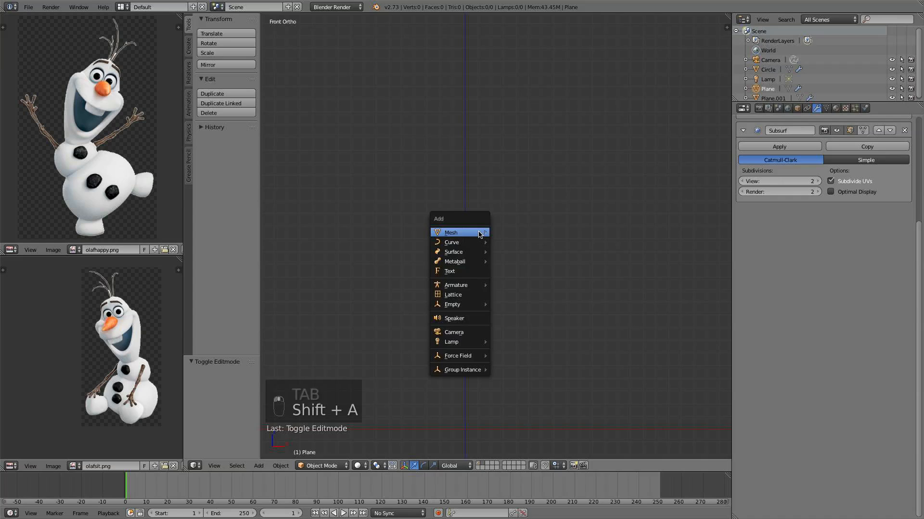
mouse_move(479, 234)
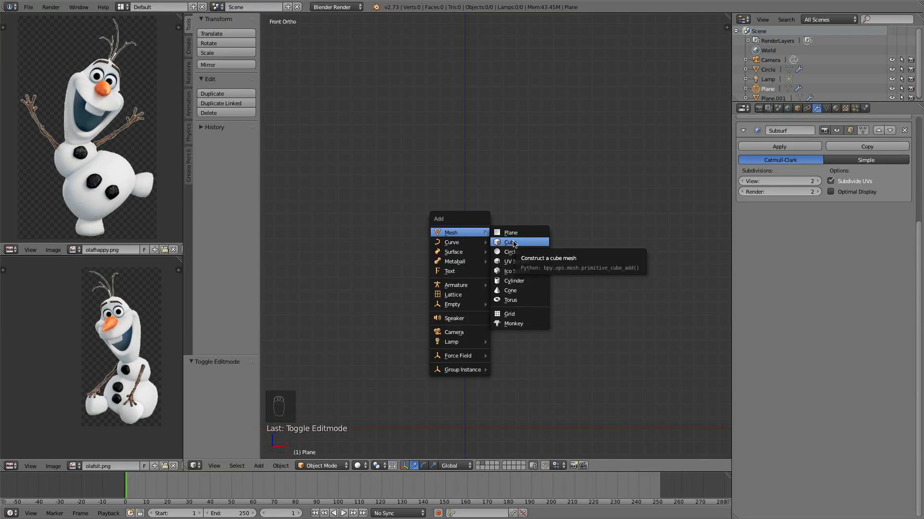
left_click(536, 271)
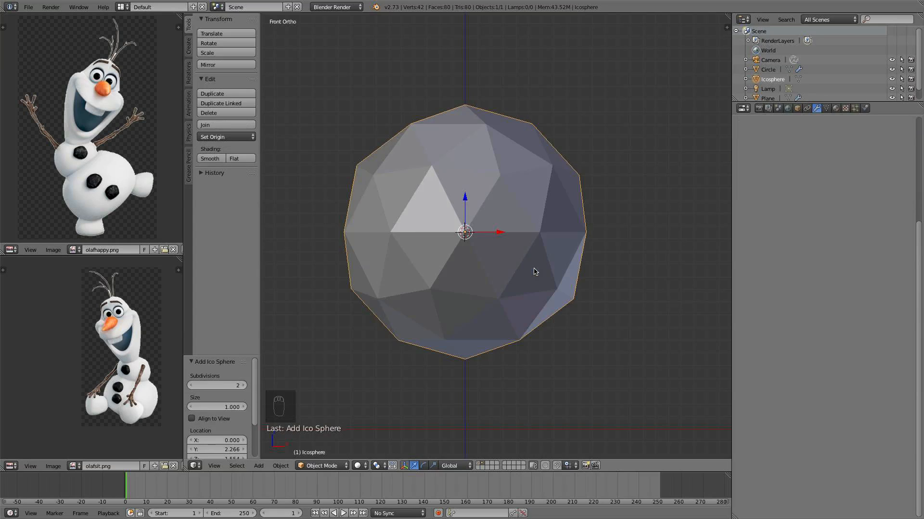
left_click(191, 386)
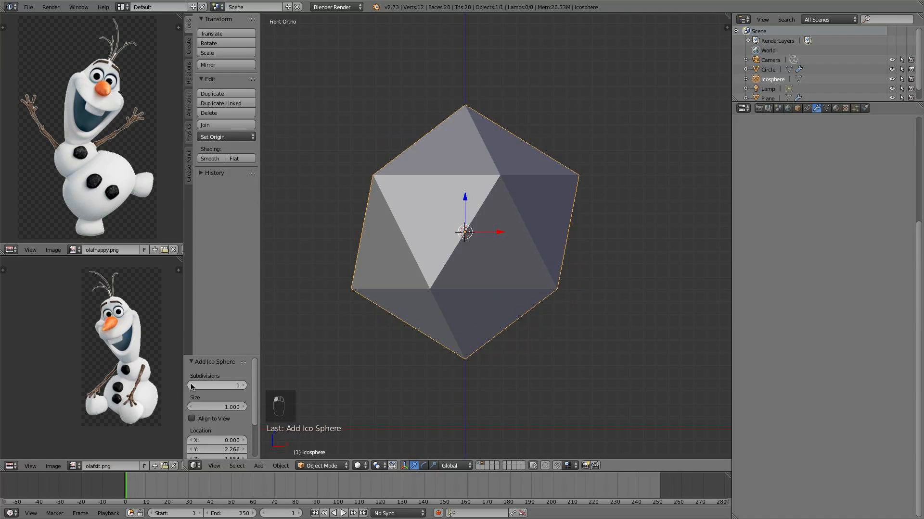
left_click(244, 386)
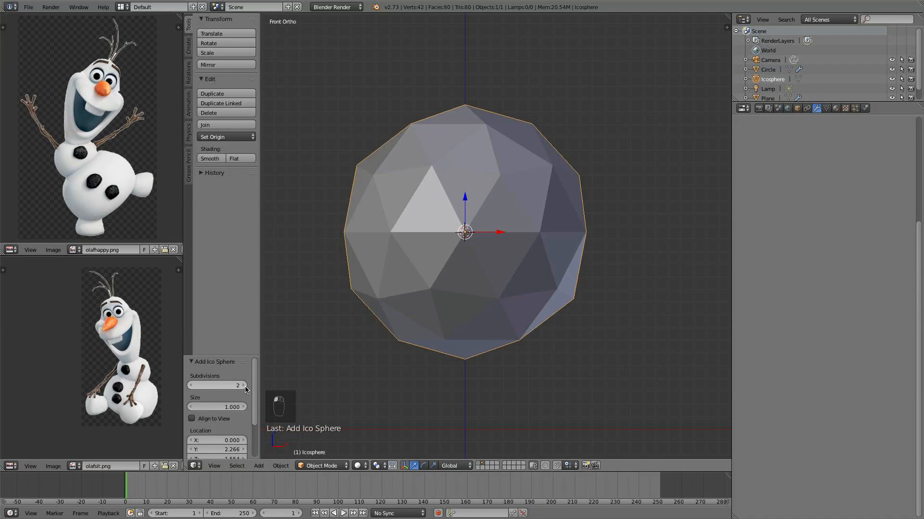
Put the ico sphere in Sculpt Mode and choose the SculptDraw brush
left_click(322, 466)
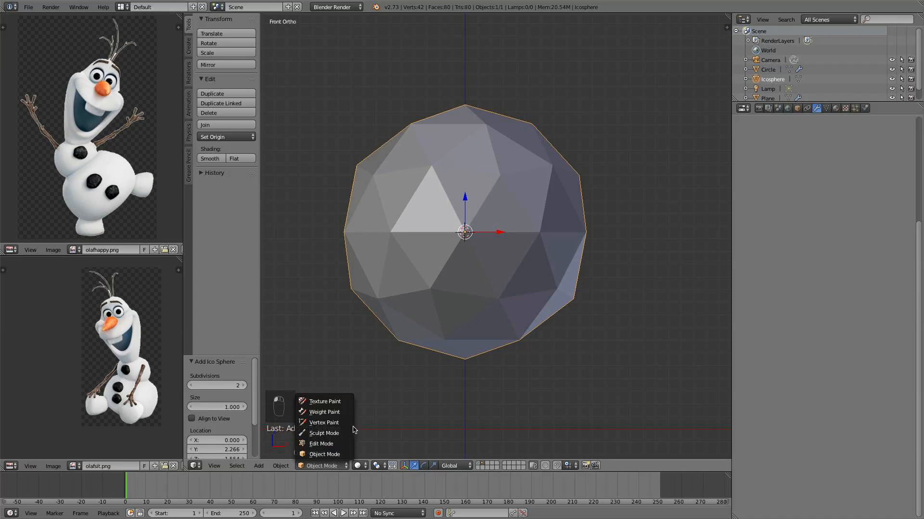
left_click(347, 434)
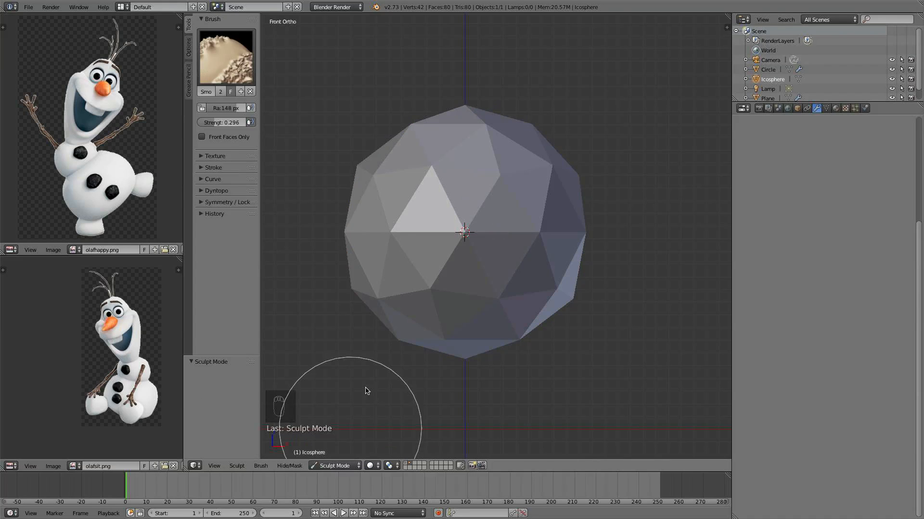
left_click(208, 64)
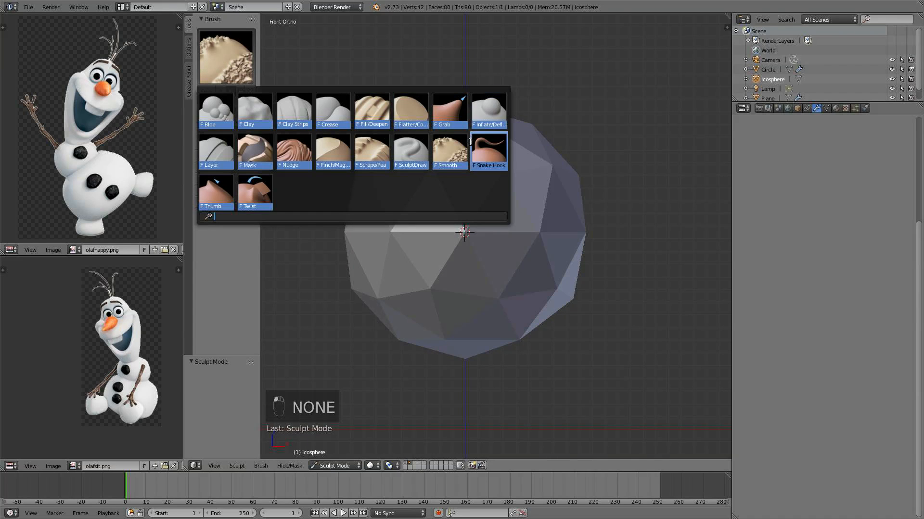
left_click(413, 149)
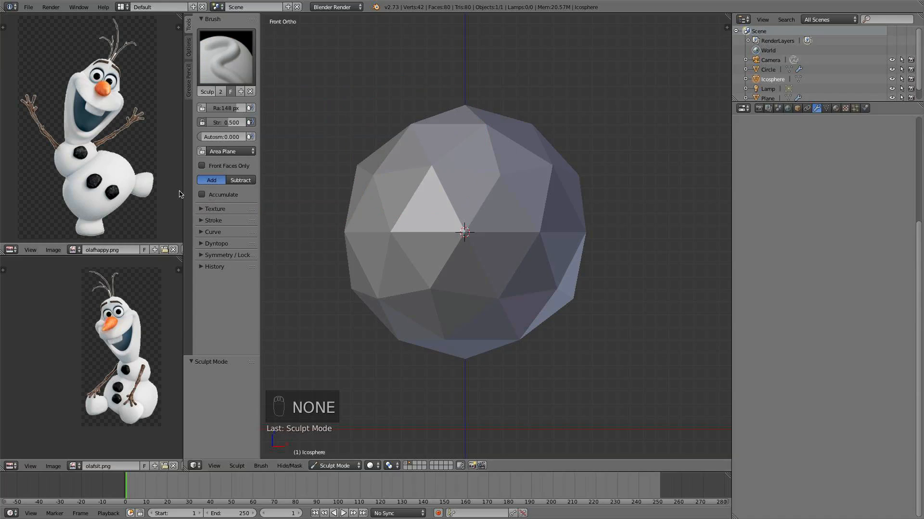
Enable dynamic topology for the ico sphere with the Constant Detail method
left_click(216, 244)
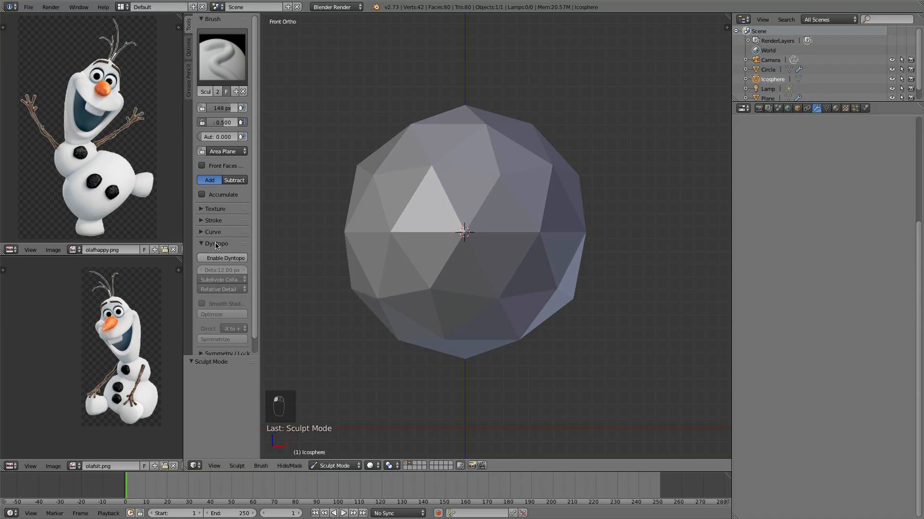
left_click(234, 259)
left_click(232, 289)
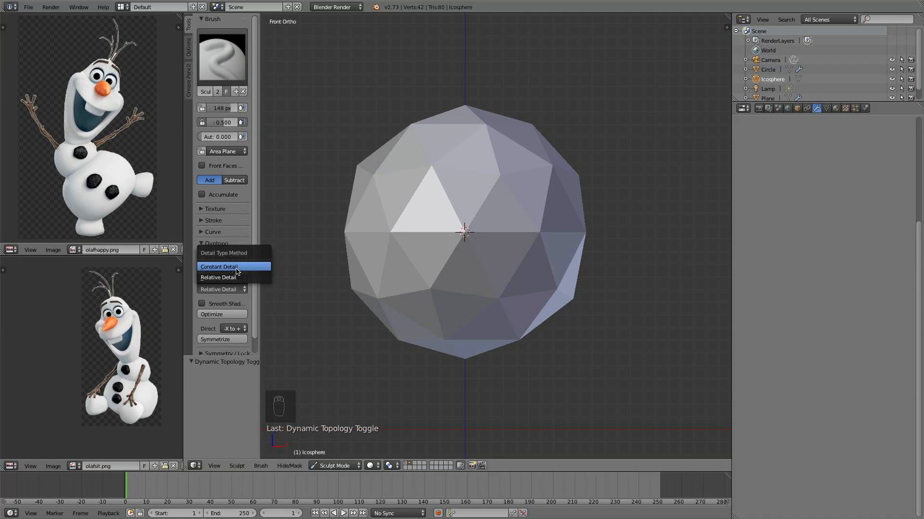
left_click(236, 269)
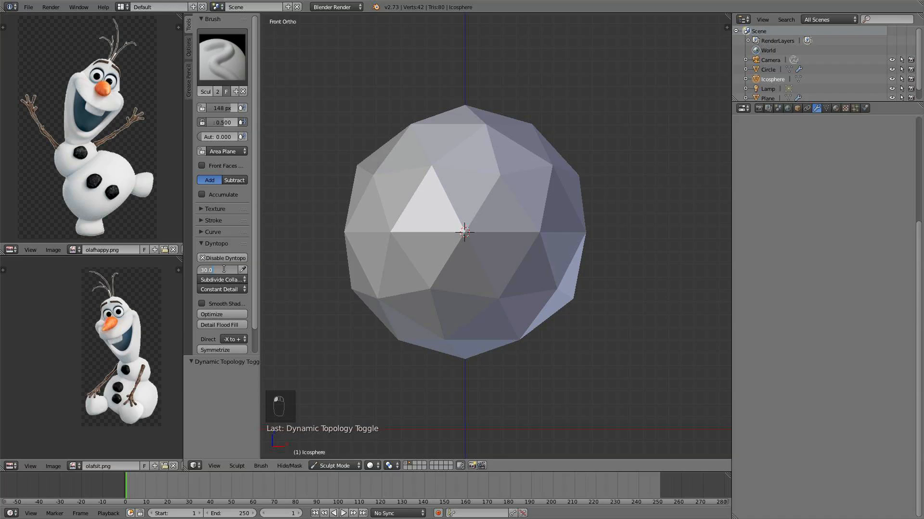
Try sculpting the ico sphere at coarse constant detail sizes, check its topology in wireframe, and undo the strokes
mouse_move(356, 279)
left_mouse_down()
mouse_move(468, 237)
mouse_move(462, 233)
mouse_move(422, 257)
mouse_move(447, 310)
mouse_move(501, 237)
mouse_move(410, 207)
mouse_move(470, 244)
mouse_move(412, 221)
left_mouse_up()
key("super")
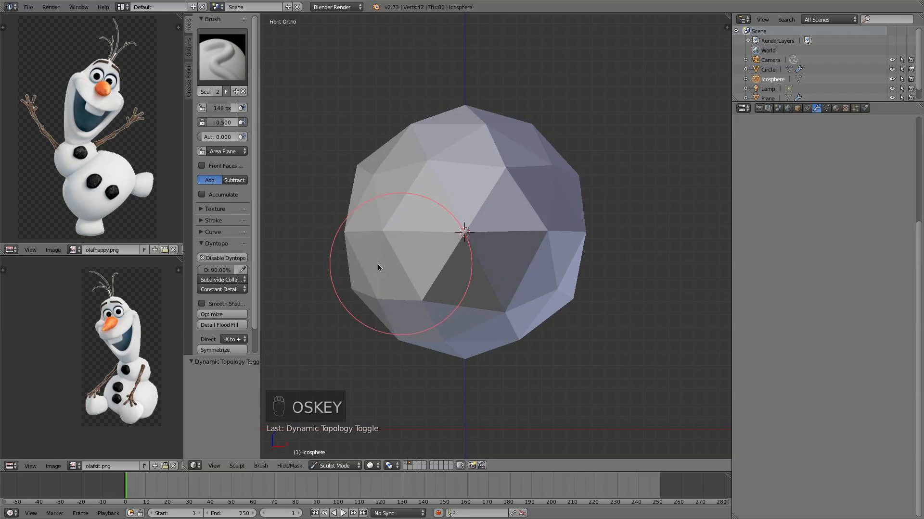
left_click_drag(497, 232, 500, 227)
middle_click_drag(500, 227, 511, 212)
key("z")
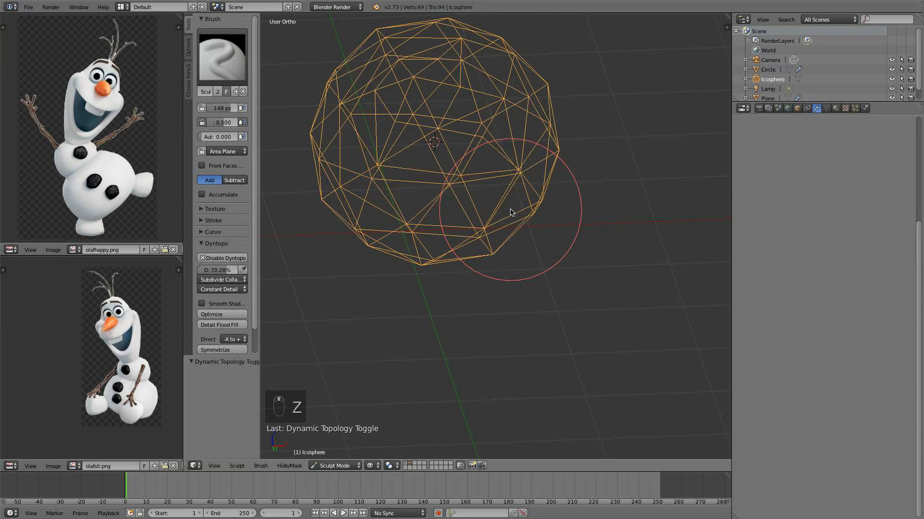
key("z")
key("super+z")
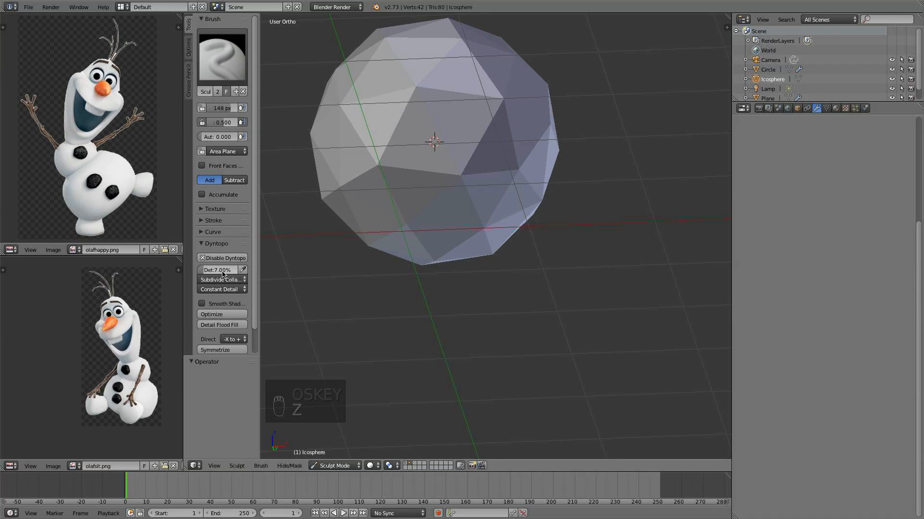
Set the dynamic topology detail size to 75% and sculpt a pointed bulge on the front of the ico sphere
left_click(222, 274)
key("KP_1")
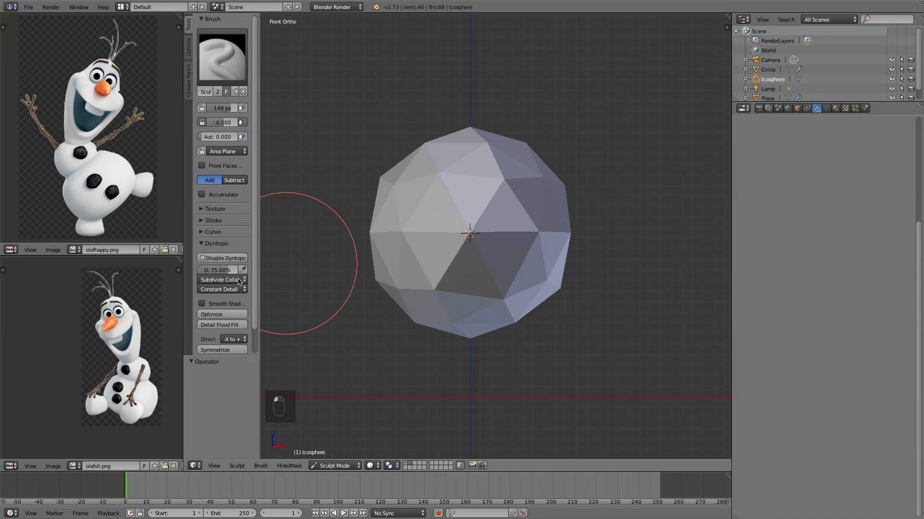
scroll(581, 241, "down", 2)
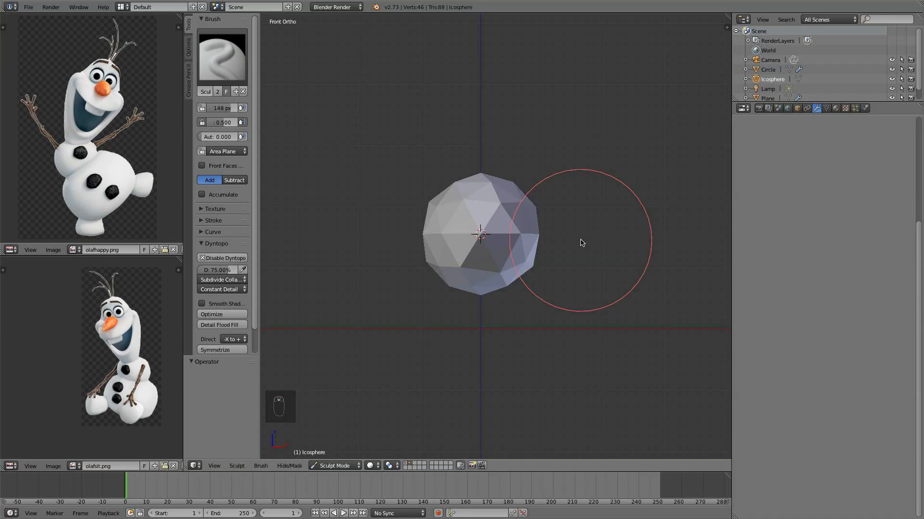
middle_click_drag(581, 241, 492, 231)
key("KP_1")
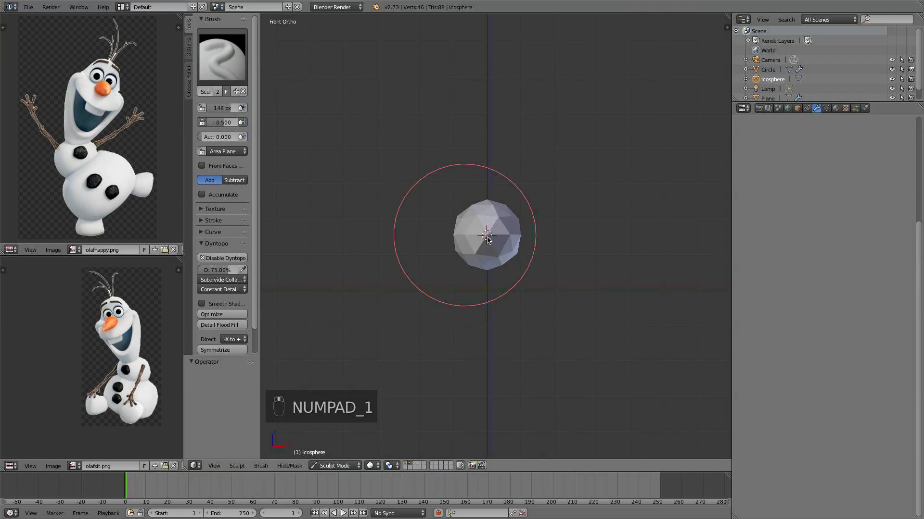
scroll(476, 236, "up", 6)
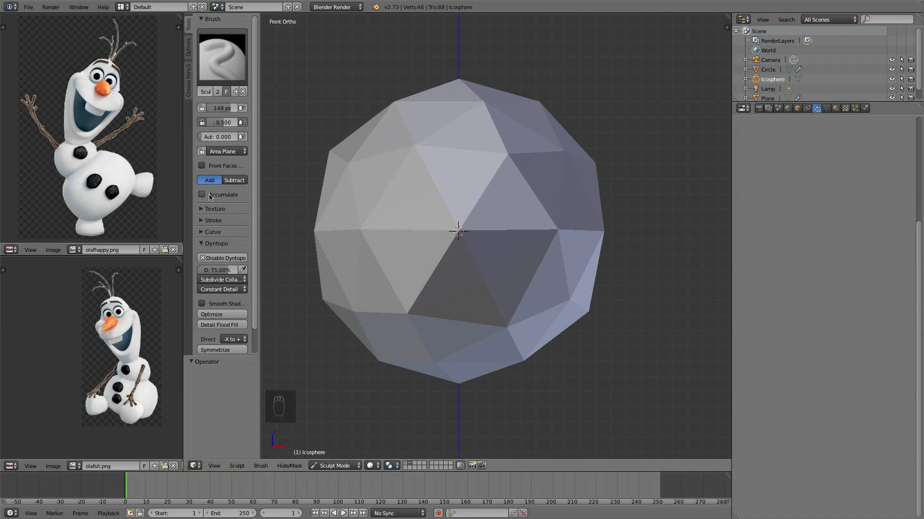
mouse_move(508, 220)
left_mouse_down("ctrl")
mouse_move(417, 179)
mouse_move(478, 292)
mouse_move(400, 137)
mouse_move(568, 275)
mouse_move(414, 161)
mouse_move(458, 226)
mouse_move(377, 185)
left_mouse_up("ctrl")
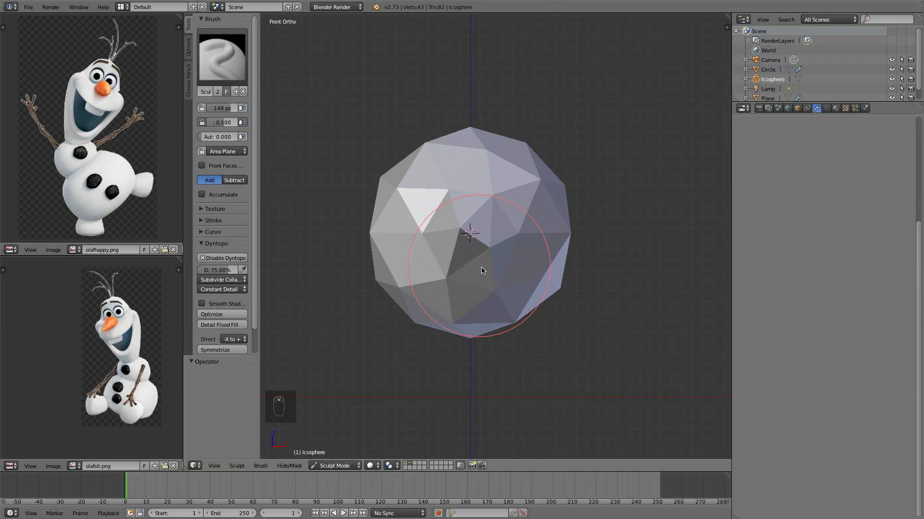
mouse_move(477, 260)
middle_mouse_down()
mouse_move(540, 216)
mouse_move(420, 201)
mouse_move(421, 260)
mouse_move(368, 233)
mouse_move(289, 245)
middle_mouse_up()
scroll(226, 298, "down", 2)
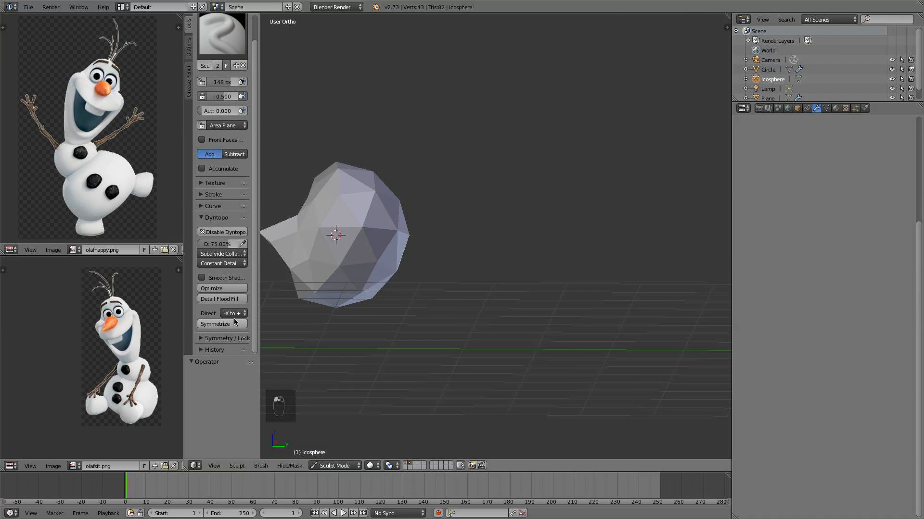
Turn on smooth shading for the sculpted ico sphere and set the dynamic topology detail size to 70%
left_click(212, 279)
middle_click_drag(363, 264, 449, 264)
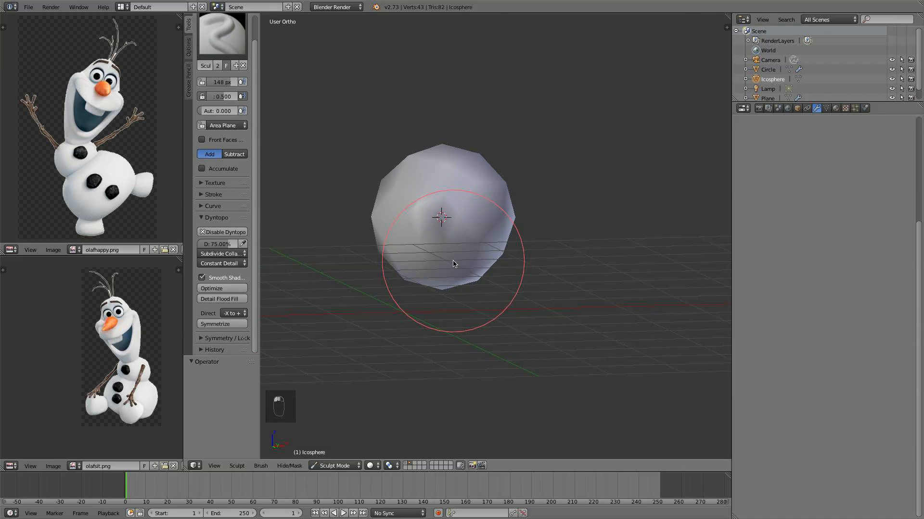
scroll(394, 184, "up", 3)
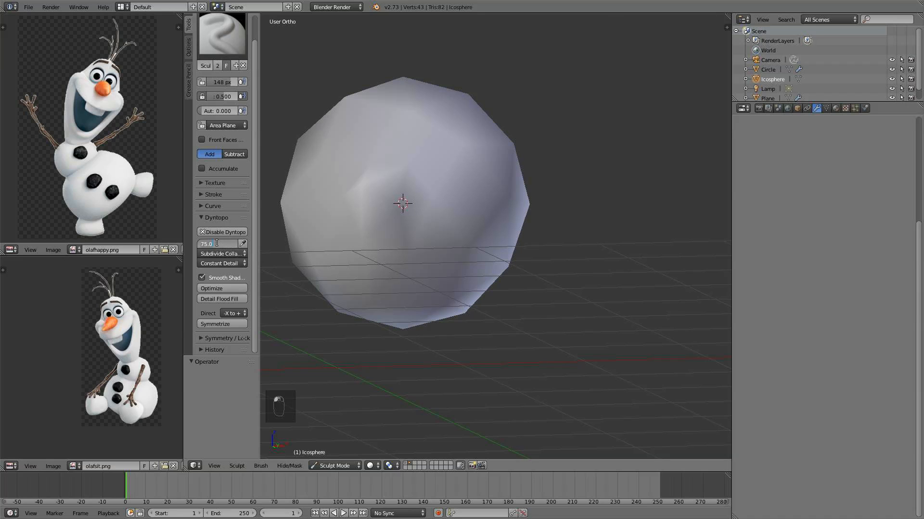
scroll(392, 263, "down", 2)
middle_click_drag(450, 263, 464, 233)
scroll(465, 233, "down", 4)
scroll(426, 237, "up", 4)
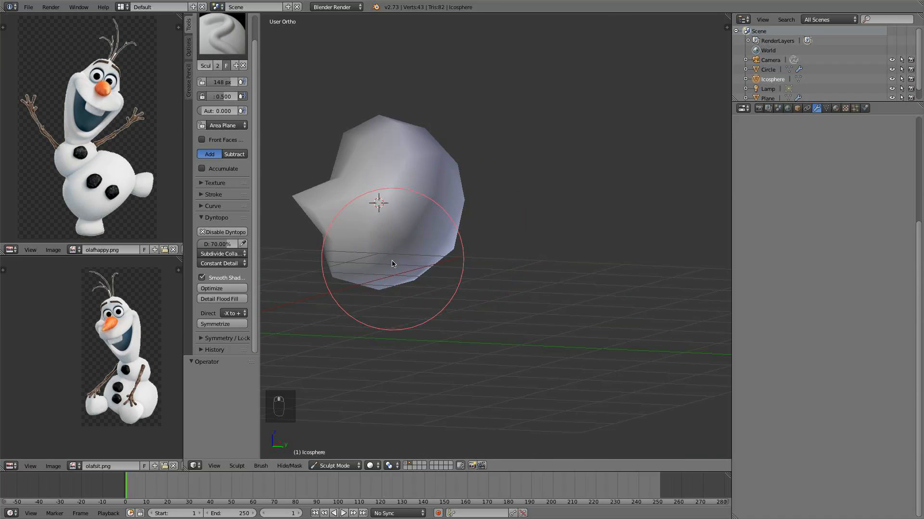
Carve the pointed bulge on the front of the ico sphere back down with an inverted Draw stroke
middle_click_drag(391, 258, 494, 251)
scroll(532, 284, "up", 2)
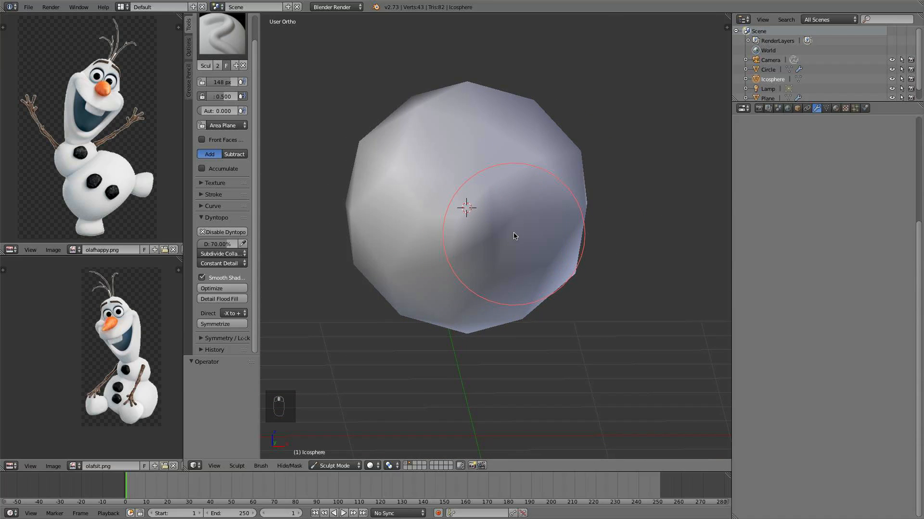
key("KP_Decimal")
mouse_move(546, 237)
middle_mouse_down()
mouse_move(434, 243)
mouse_move(580, 243)
mouse_move(519, 223)
middle_mouse_up()
middle_click_drag(443, 247, 418, 207)
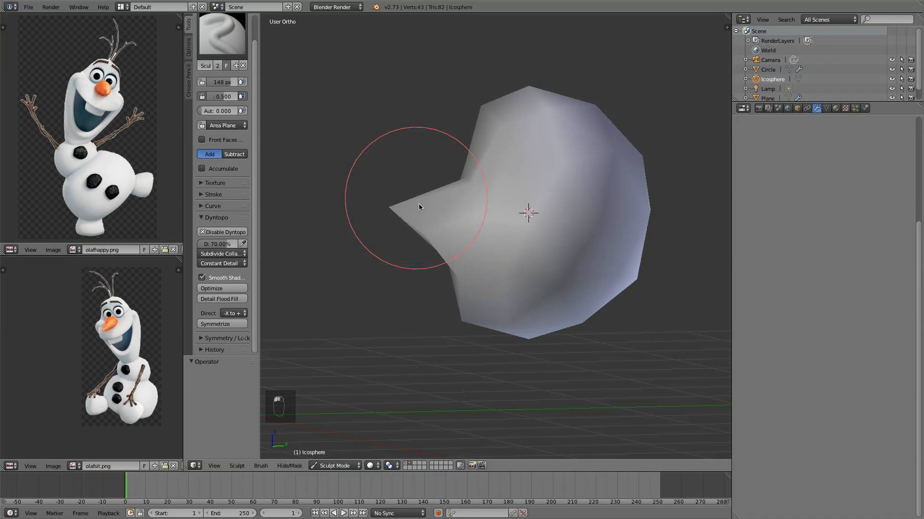
mouse_move(420, 218)
left_mouse_down("ctrl")
mouse_move(412, 233)
mouse_move(406, 200)
left_mouse_up("ctrl")
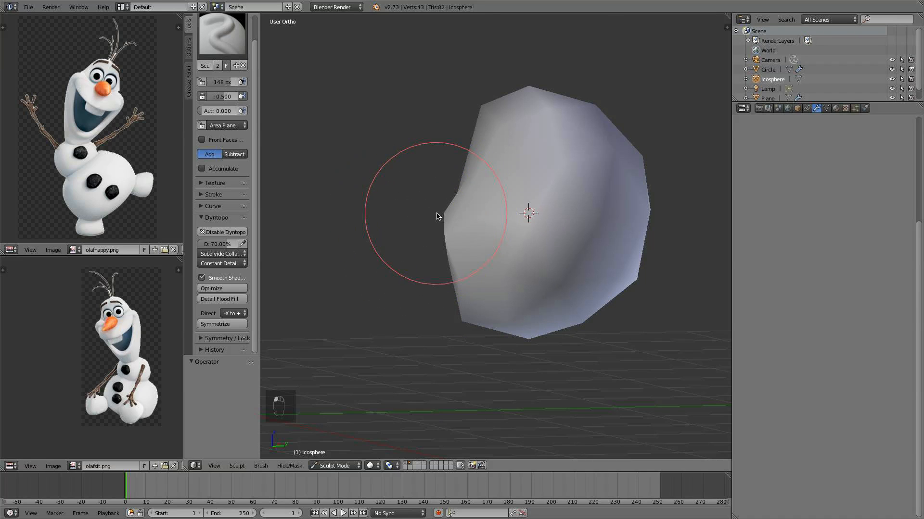
Sculpt the ico sphere into an irregular coal lump with raised and carved Draw strokes around its sides
mouse_move(584, 259)
middle_mouse_down()
mouse_move(536, 255)
mouse_move(588, 241)
mouse_move(635, 276)
middle_mouse_up()
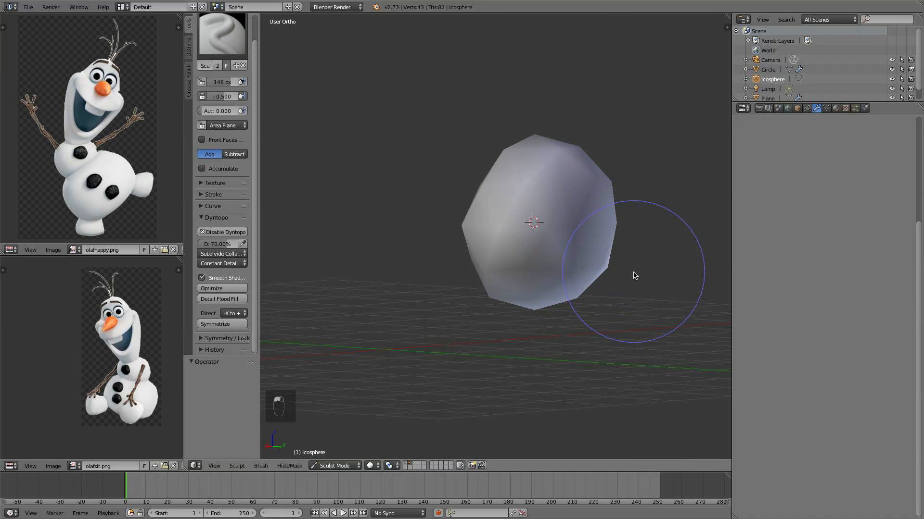
mouse_move(605, 178)
left_mouse_down("ctrl")
mouse_move(593, 207)
mouse_move(621, 280)
mouse_move(595, 166)
mouse_move(583, 157)
left_mouse_up("ctrl")
mouse_move(587, 160)
middle_mouse_down()
mouse_move(643, 218)
mouse_move(602, 241)
mouse_move(482, 260)
middle_mouse_up()
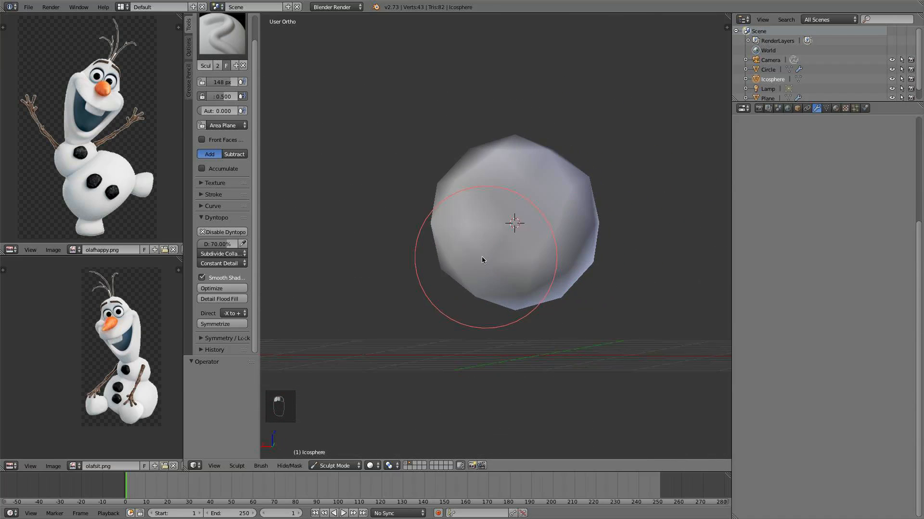
left_click_drag(482, 257, 558, 254)
middle_click_drag(587, 253, 481, 250)
mouse_move(481, 250)
left_mouse_down()
mouse_move(490, 215)
mouse_move(510, 224)
mouse_move(521, 247)
left_mouse_up()
middle_click_drag(521, 247, 636, 255)
left_click_drag(567, 291, 543, 279, "ctrl")
left_click_drag(546, 212, 555, 186)
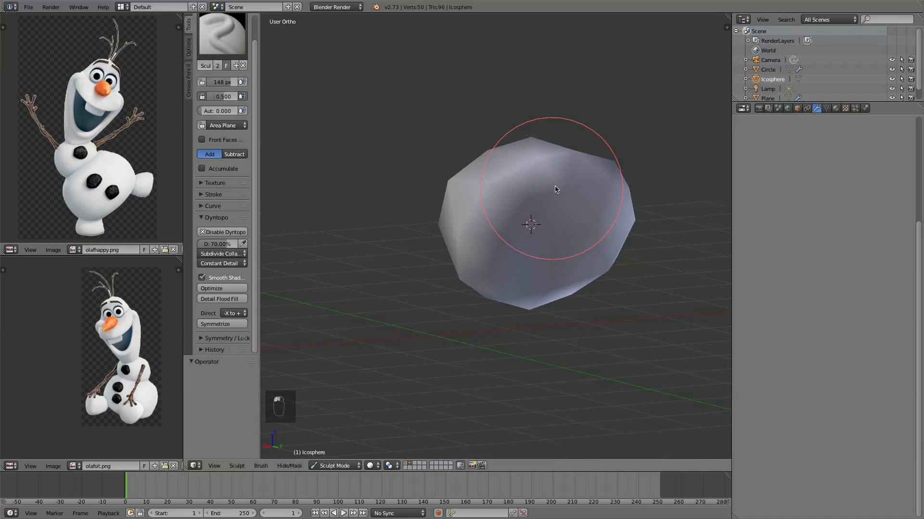
middle_click_drag(554, 186, 557, 173)
mouse_move(557, 166)
left_mouse_down()
mouse_move(512, 149)
mouse_move(462, 203)
mouse_move(489, 269)
left_mouse_up()
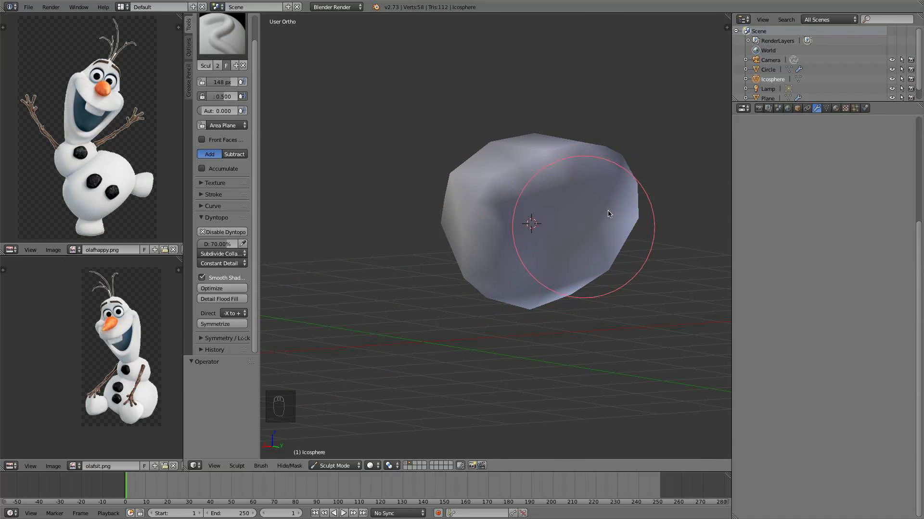
Review the symmetry settings and build up the side edge of the coal lump with a short Draw stroke
left_click(226, 314)
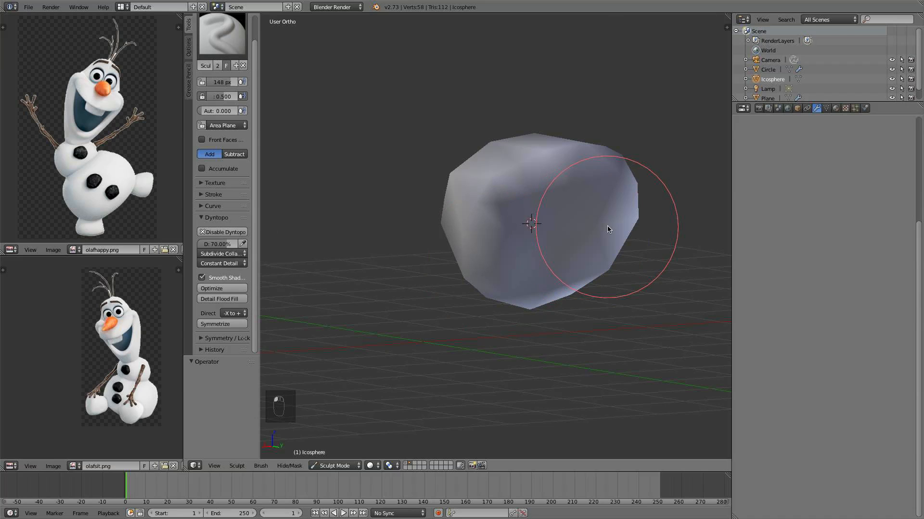
mouse_move(607, 230)
middle_mouse_down()
mouse_move(549, 247)
mouse_move(463, 237)
mouse_move(446, 250)
middle_mouse_up()
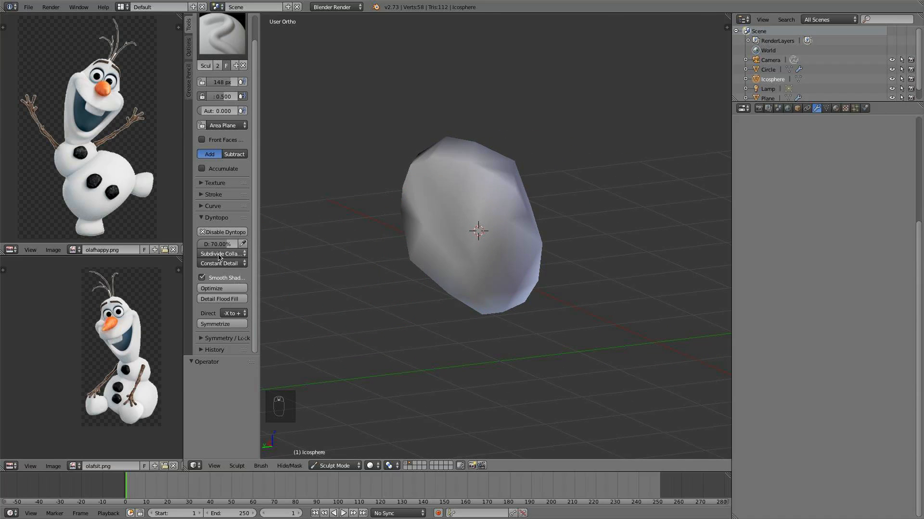
scroll(226, 340, "down", 4)
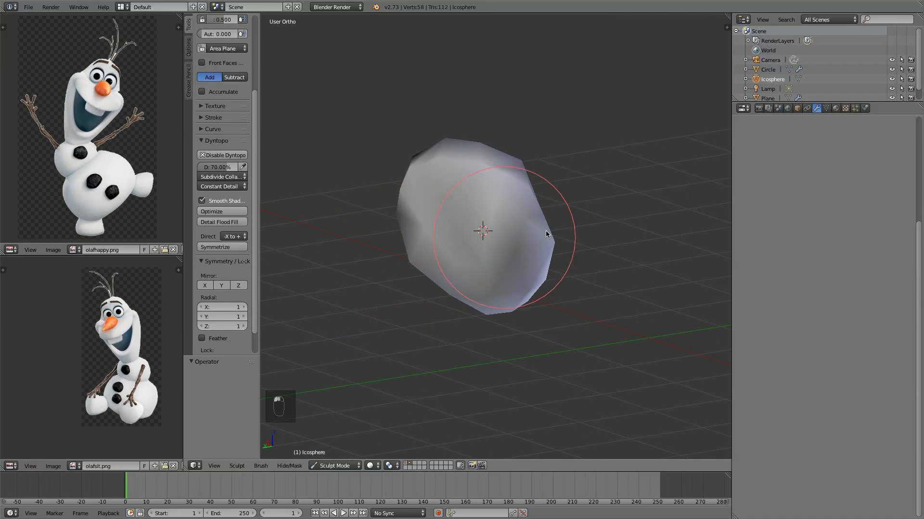
left_click_drag(545, 230, 549, 240)
mouse_move(549, 241)
middle_mouse_down()
mouse_move(566, 228)
mouse_move(502, 234)
middle_mouse_up()
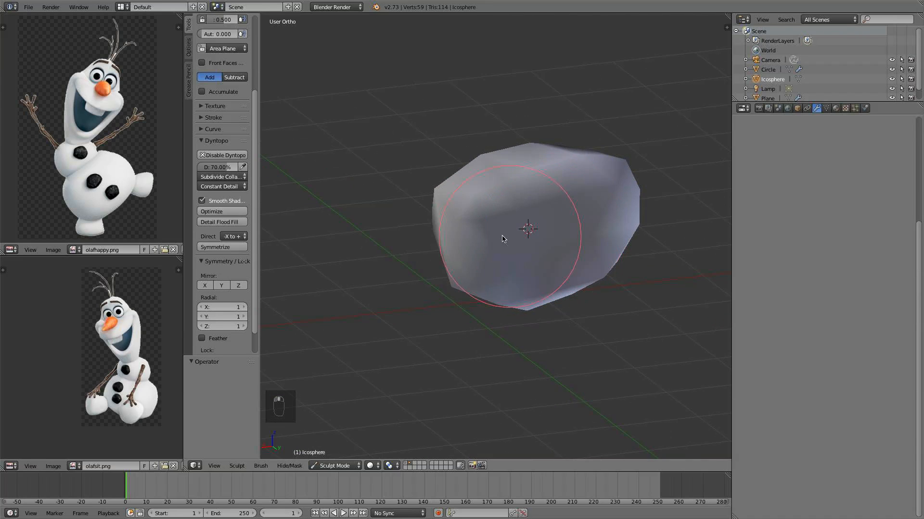
Soften the upper side edge of the coal lump with the Smooth brush and return to the Draw brush
key("s")
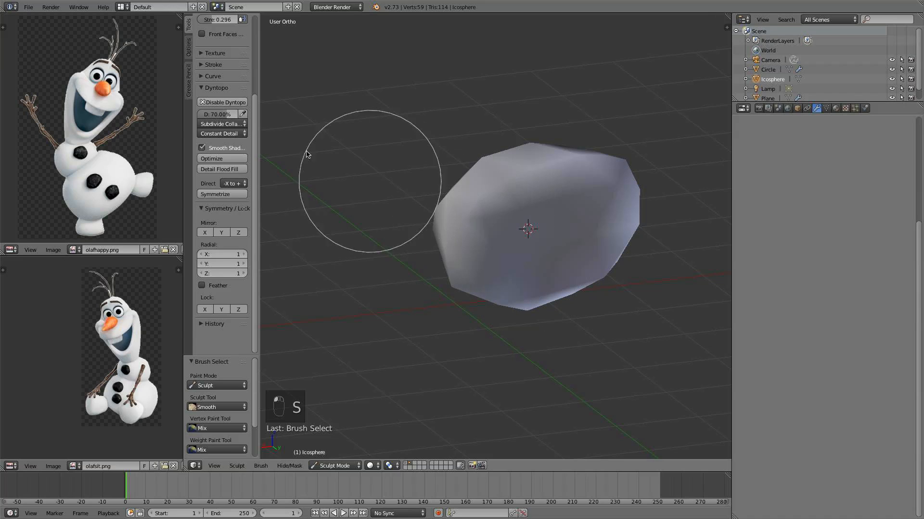
scroll(222, 144, "up", 4)
mouse_move(628, 197)
left_mouse_down()
mouse_move(551, 146)
mouse_move(485, 156)
mouse_move(541, 184)
left_mouse_up()
key("x")
key("x")
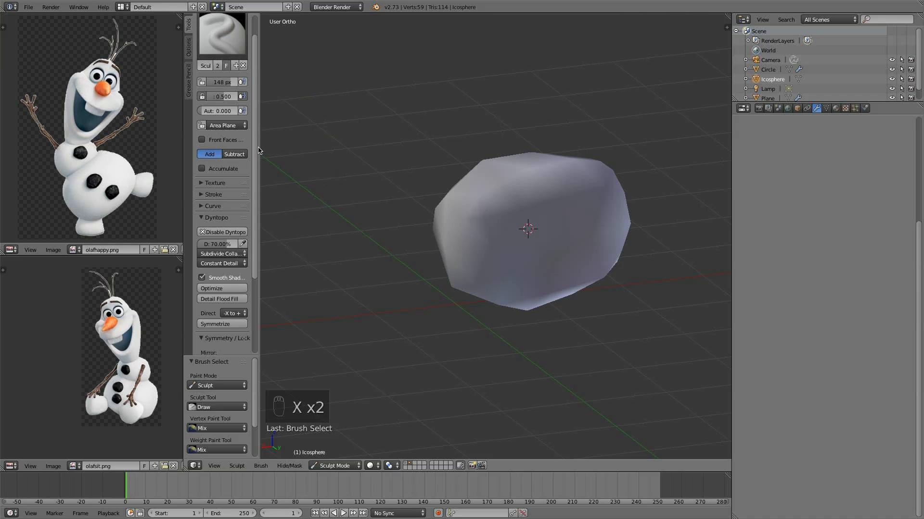
Widen the tool shelf to show the full brush settings and undo the last sculpt stroke
left_click_drag(259, 151, 378, 146)
mouse_move(553, 226)
middle_mouse_down()
mouse_move(724, 226)
mouse_move(533, 233)
mouse_move(569, 235)
mouse_move(557, 263)
mouse_move(509, 164)
mouse_move(525, 194)
mouse_move(561, 201)
mouse_move(580, 236)
mouse_move(511, 177)
mouse_move(514, 212)
middle_mouse_up()
key("super+z")
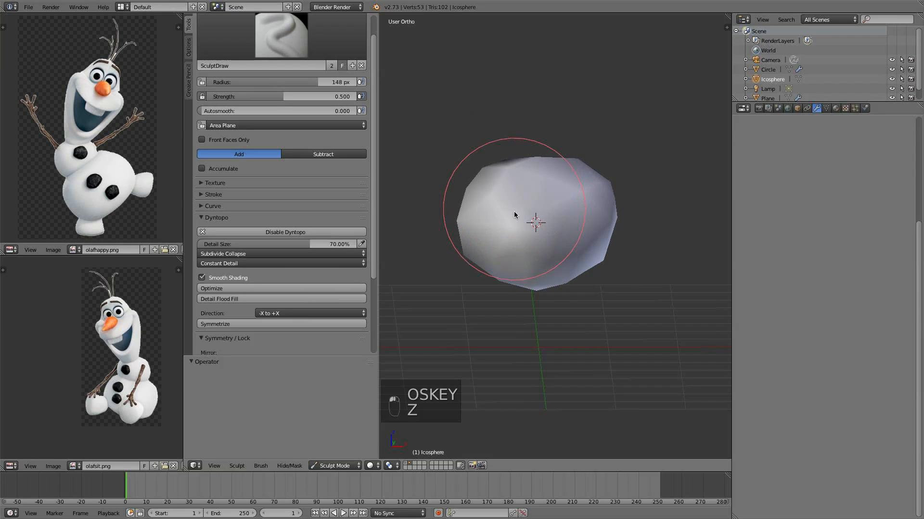
Refine the lower part of the coal lump with a few more Draw strokes
middle_click_drag(504, 252, 536, 260)
left_click(509, 266)
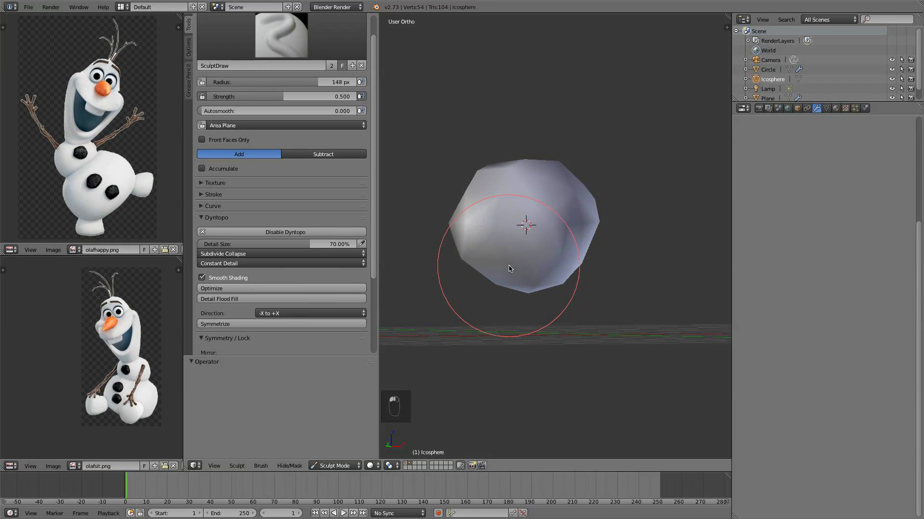
scroll(511, 277, "up", 4)
left_click_drag(454, 307, 517, 332)
scroll(517, 333, "down", 4)
mouse_move(517, 333)
middle_mouse_down()
mouse_move(470, 324)
mouse_move(530, 349)
mouse_move(621, 339)
mouse_move(503, 337)
middle_mouse_up()
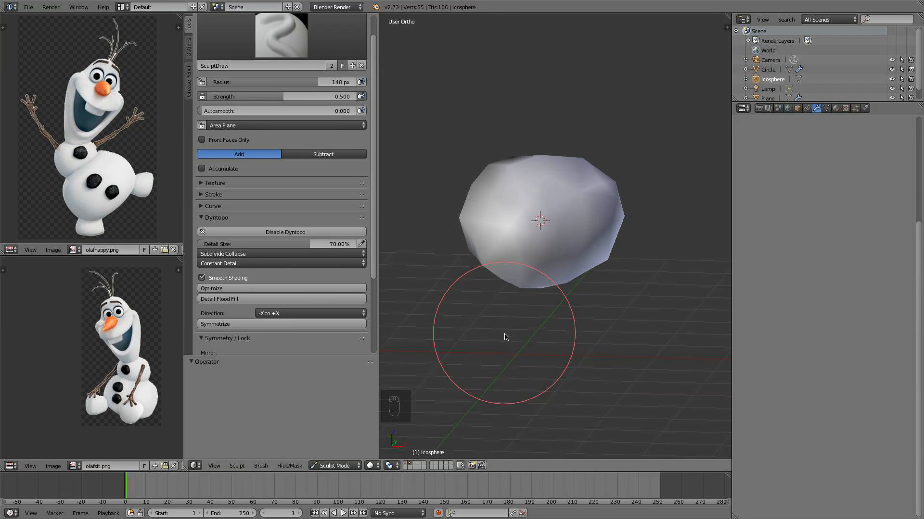
Switch the sculpted lump to Object Mode and view it from the front
left_click(337, 466)
left_click(338, 455)
mouse_move(546, 268)
middle_mouse_down()
mouse_move(475, 268)
mouse_move(629, 268)
middle_mouse_up()
key("KP_1")
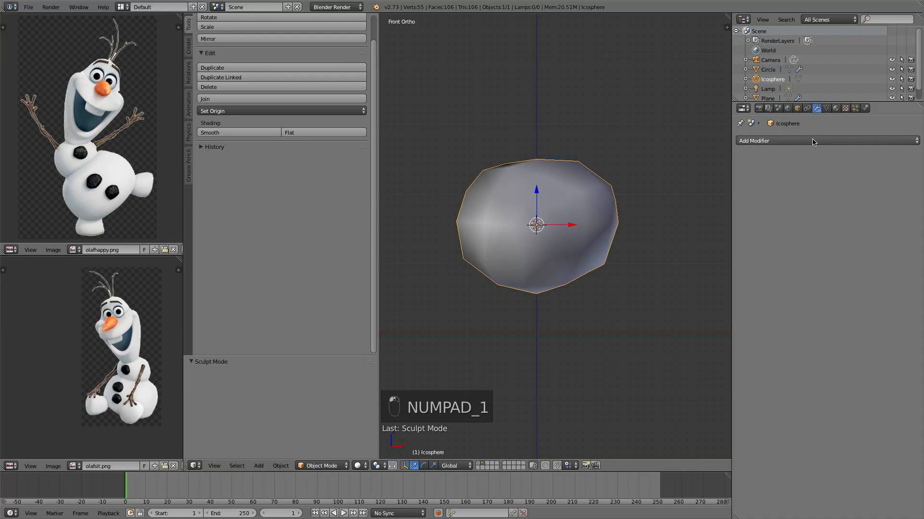
Add a Subdivision Surface modifier to the icosphere and set its view subdivisions to 2
left_click(812, 139)
left_click(771, 295)
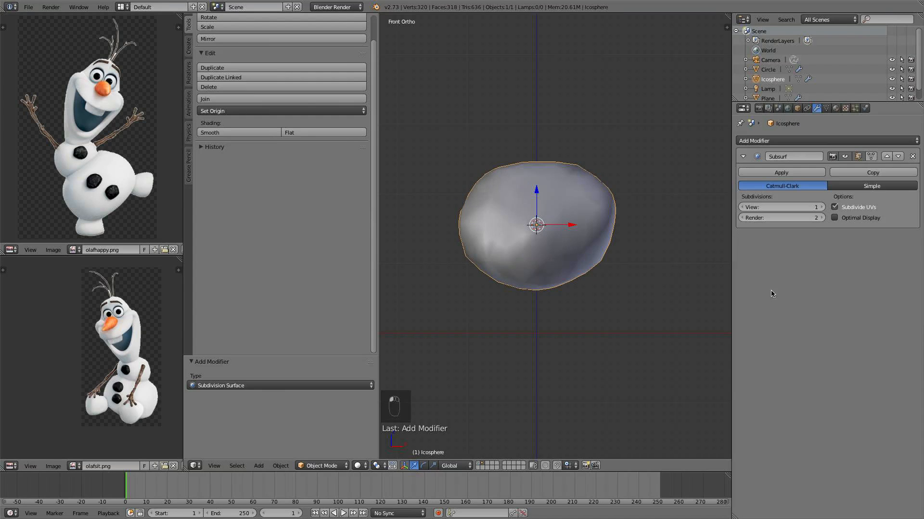
left_click(820, 207)
Add a Displace modifier to the icosphere and create a new texture for it
left_click(783, 140)
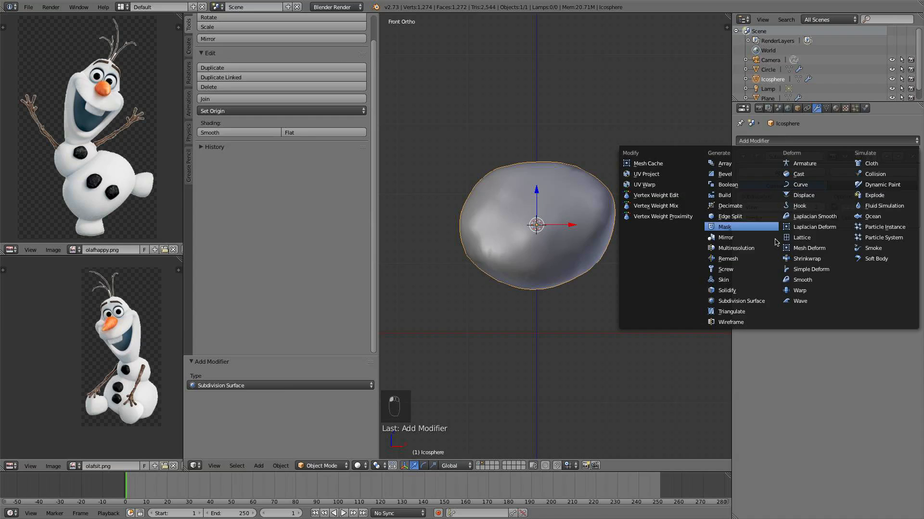
left_click(831, 196)
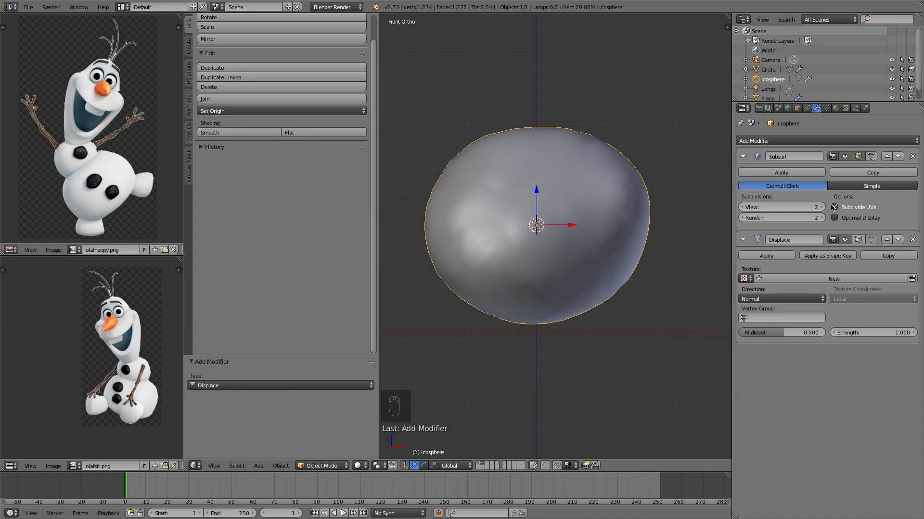
left_click(843, 277)
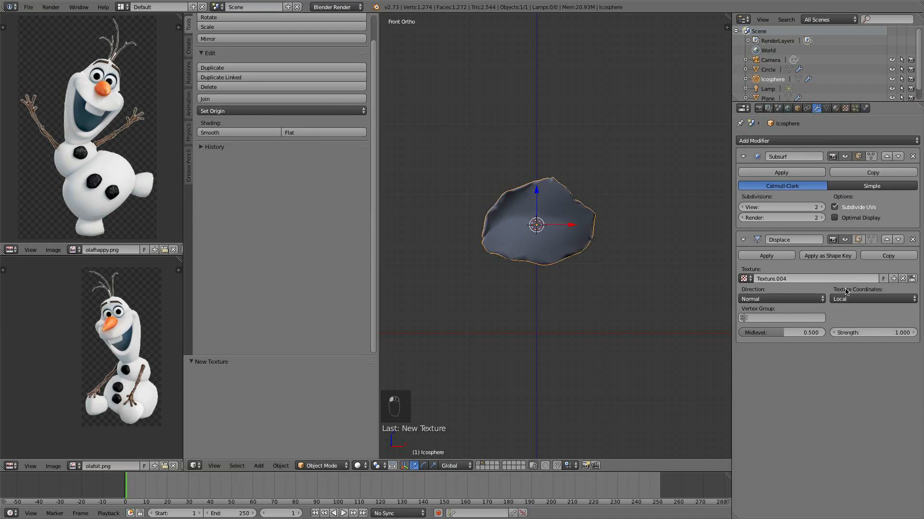
Open the Displace modifier's texture settings, try the Clouds type and settle on Voronoi
left_click(846, 108)
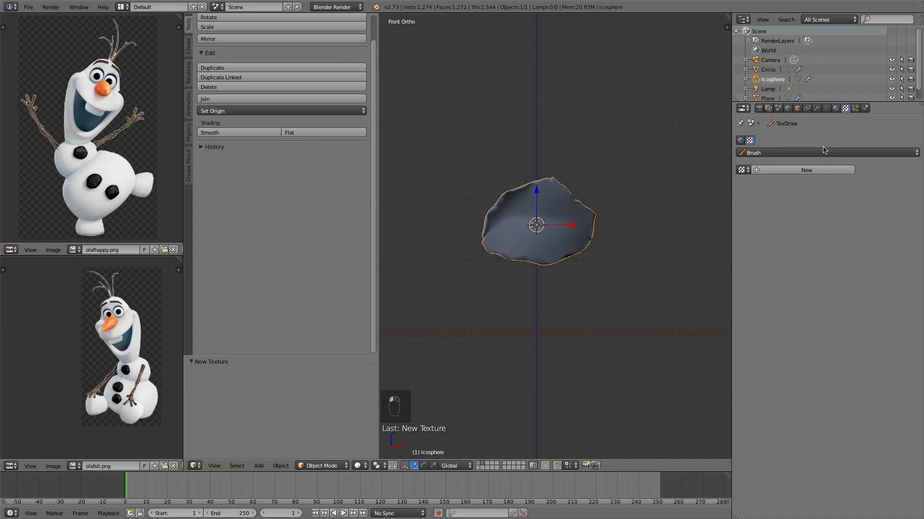
left_click(820, 153)
left_click(811, 114)
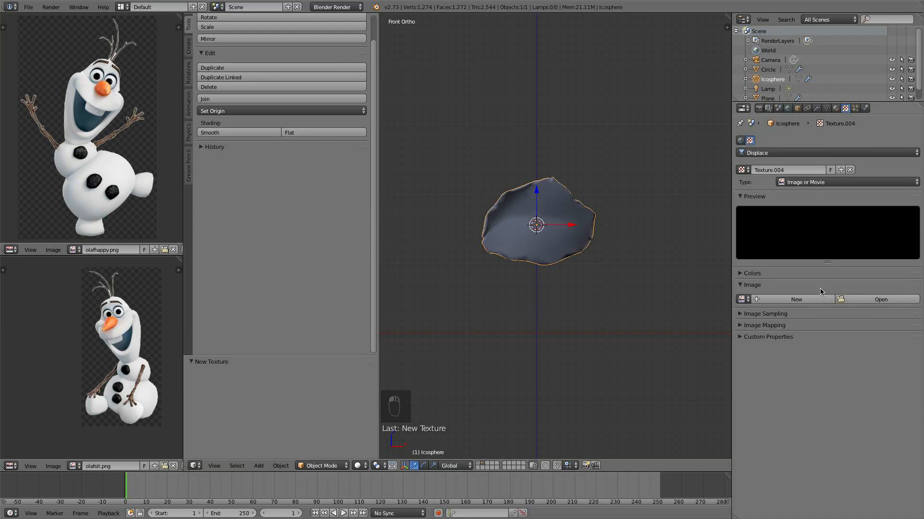
left_click(831, 182)
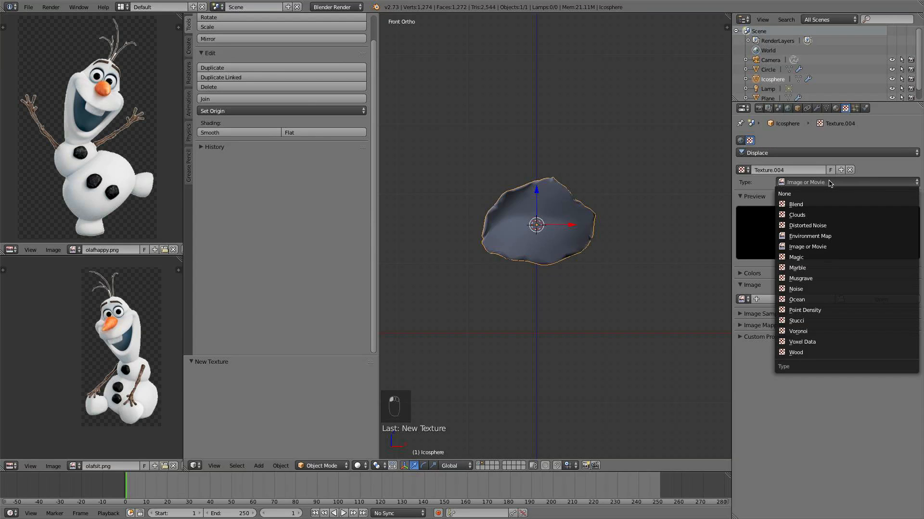
left_click(808, 215)
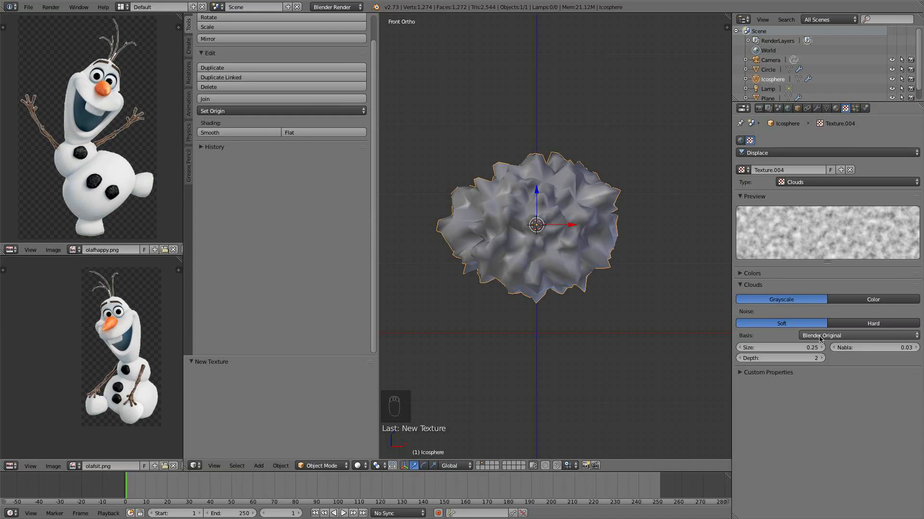
left_click(812, 184)
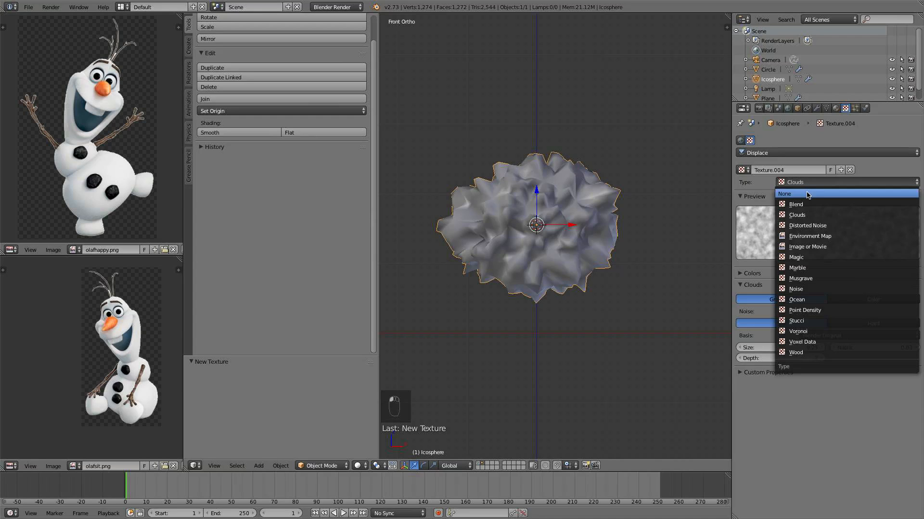
left_click(822, 332)
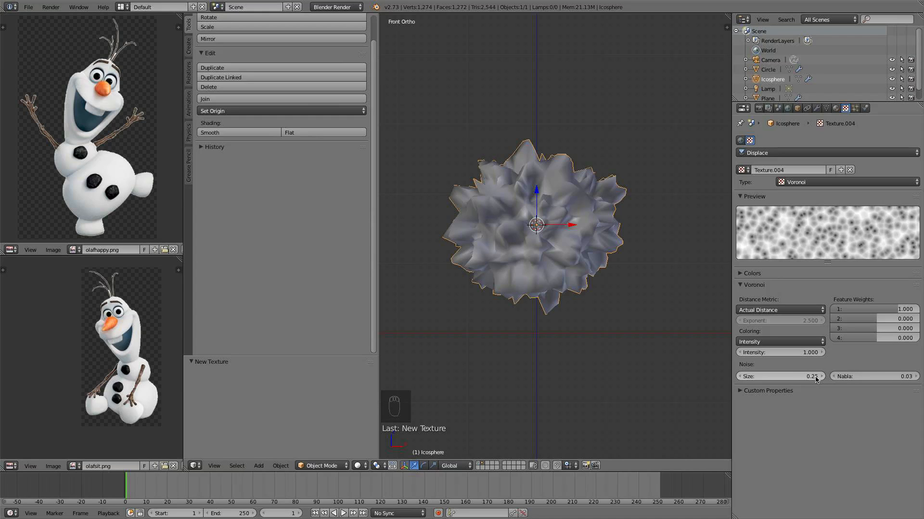
Try larger and smaller noise sizes for the Voronoi texture and set the size to 0.45
left_click_drag(812, 380, 861, 379)
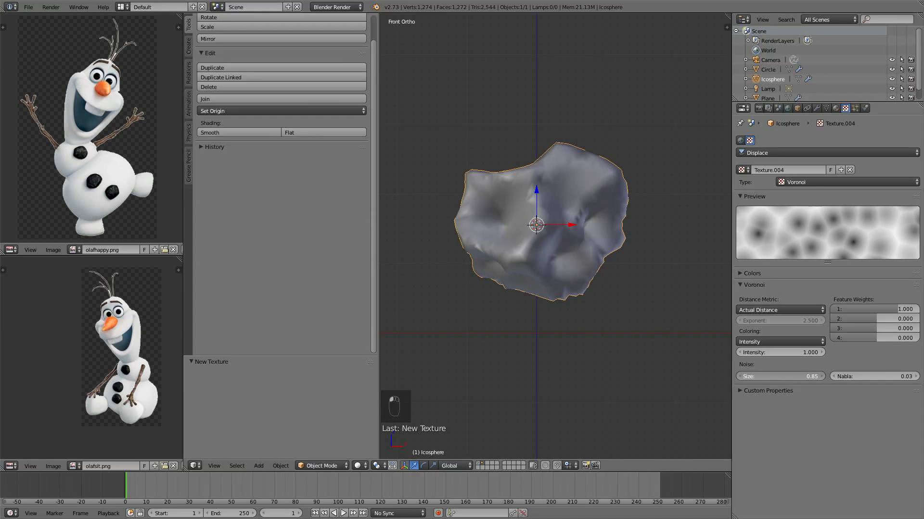
right_click(813, 379)
left_click(820, 377)
left_click(821, 377)
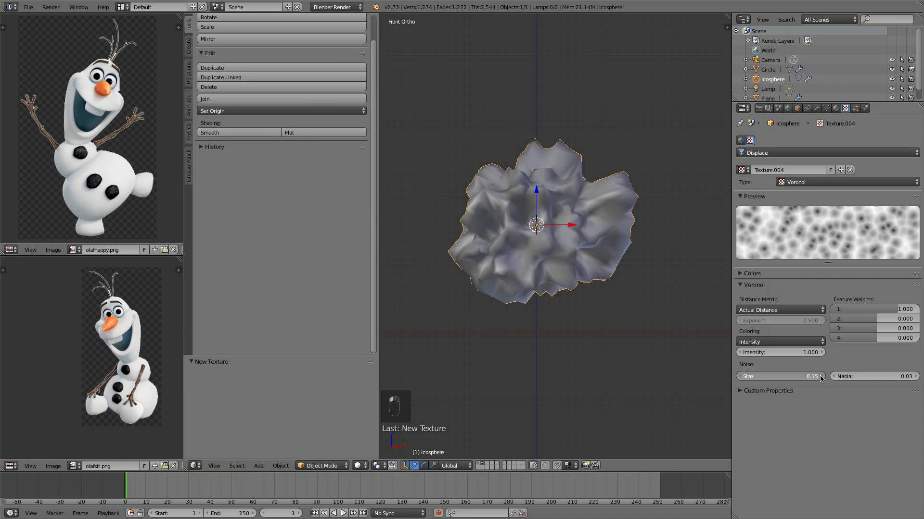
left_click(821, 377)
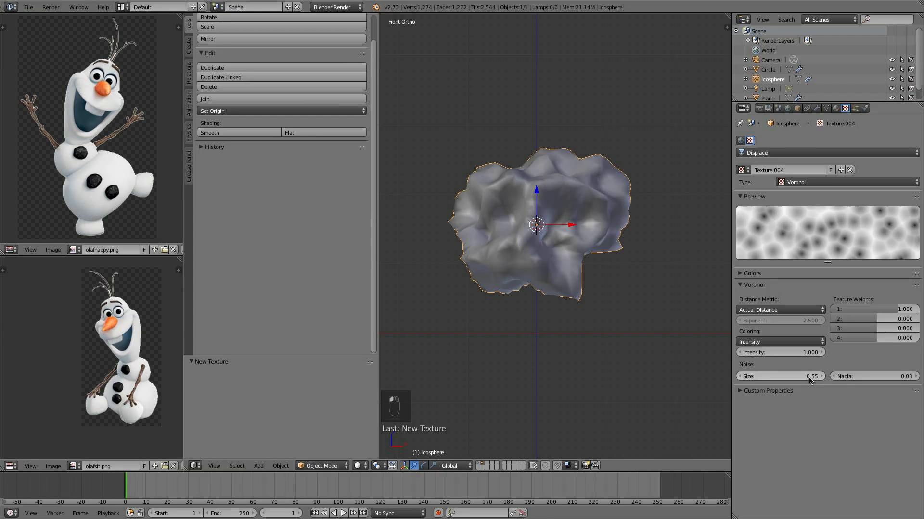
left_click(739, 379)
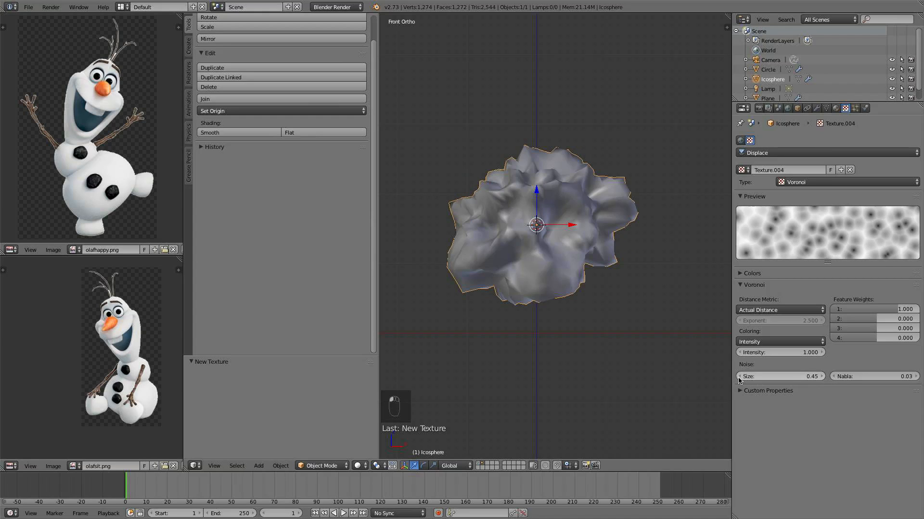
Reduce the Displace modifier's strength to 0.200
left_click(816, 107)
left_click_drag(871, 332, 829, 333)
middle_click_drag(668, 274, 674, 245)
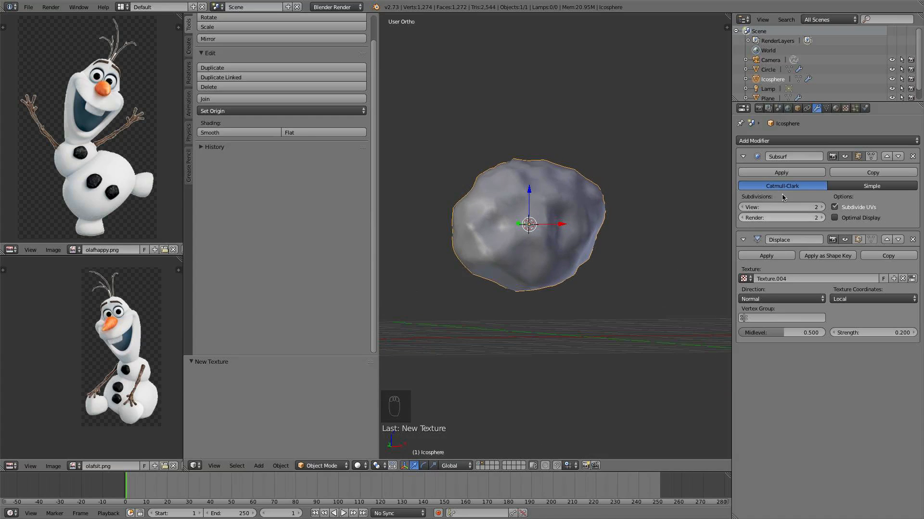
Return to the displacement texture's settings and enable the color ramp
left_click(826, 108)
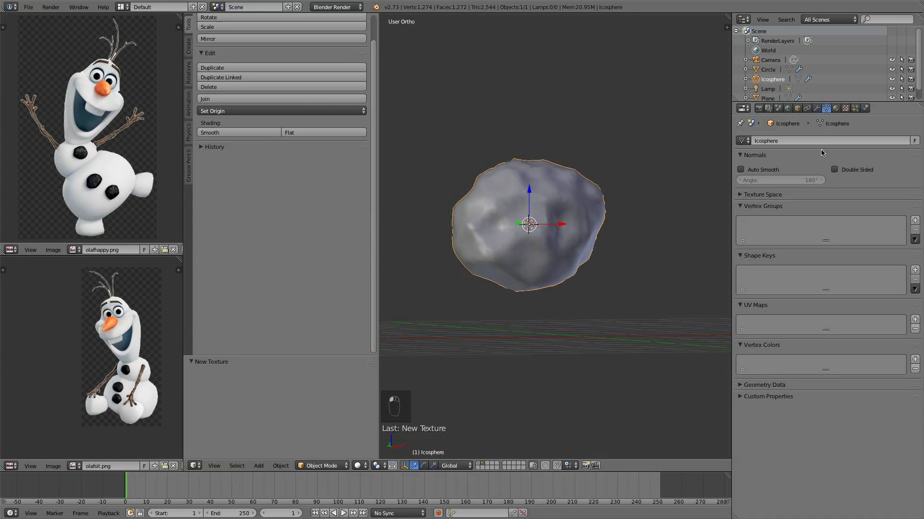
left_click(845, 108)
left_click(836, 109)
left_click(845, 108)
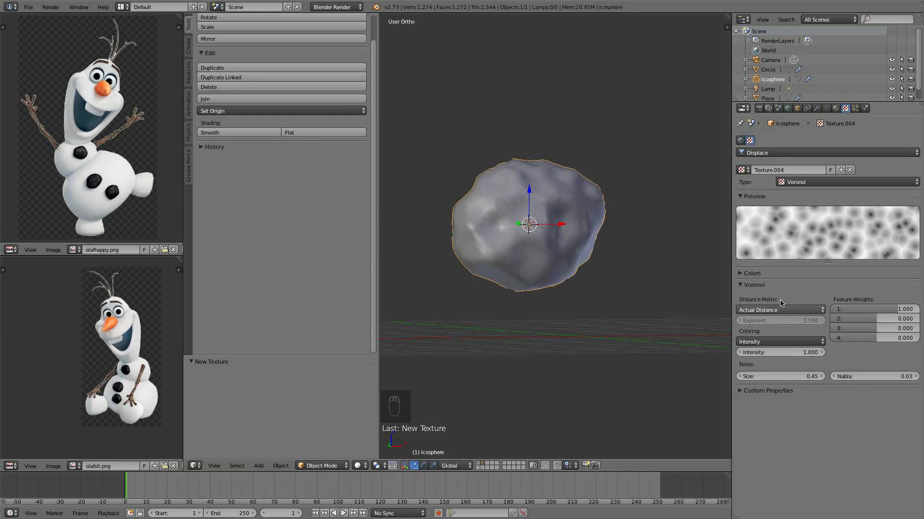
left_click(767, 274)
left_click(754, 289)
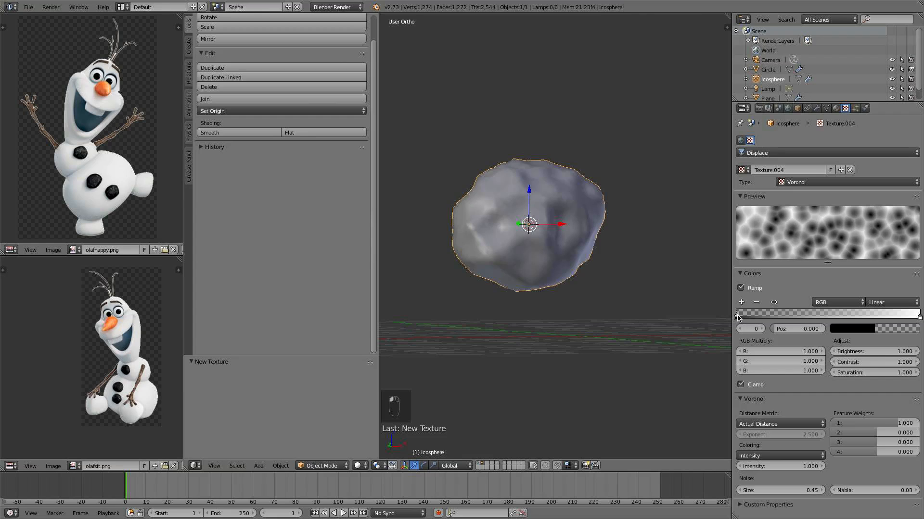
Try the ramp with its black stop at position 0.170 and its white stop at 0.901
left_click_drag(737, 317, 836, 316)
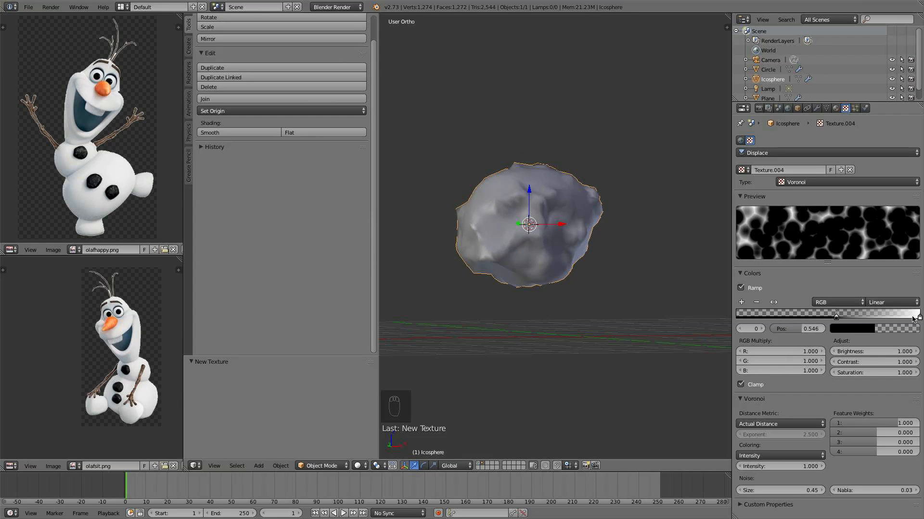
left_click_drag(912, 319, 789, 301)
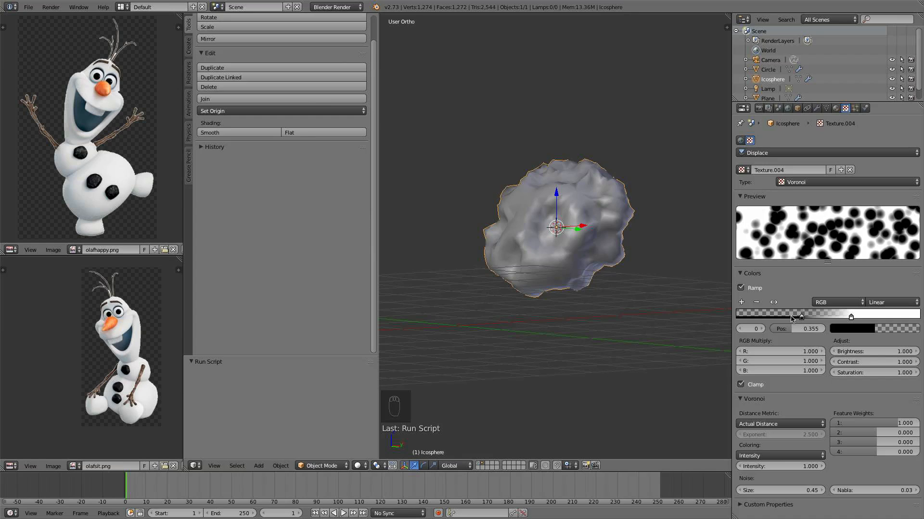
left_click_drag(798, 317, 769, 318)
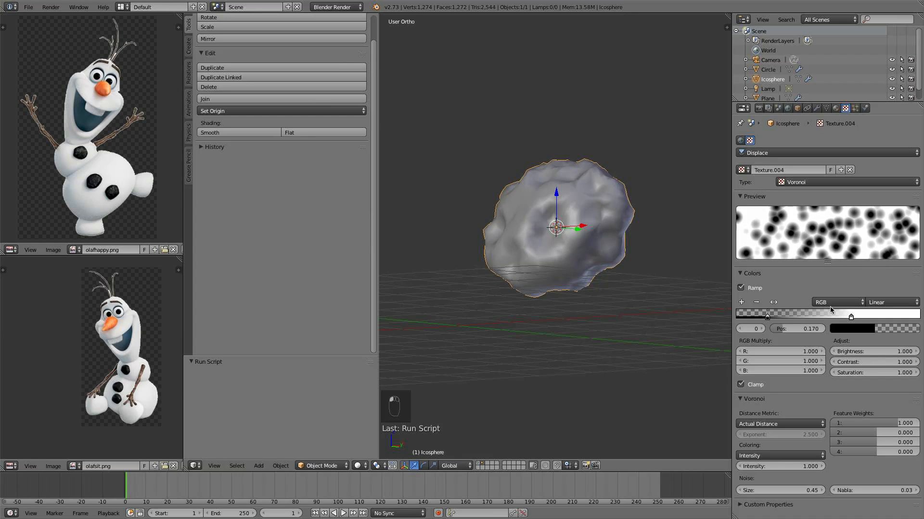
left_click_drag(850, 317, 902, 316)
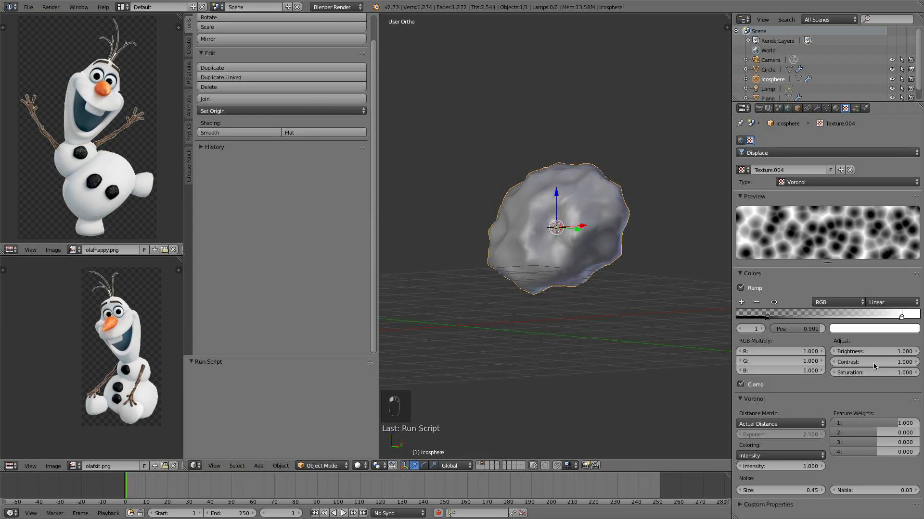
Set the Voronoi noise size to 0.25 and move the ramp's black stop to 0.000 and white stop to 0.773
left_click(739, 490)
left_click(739, 490)
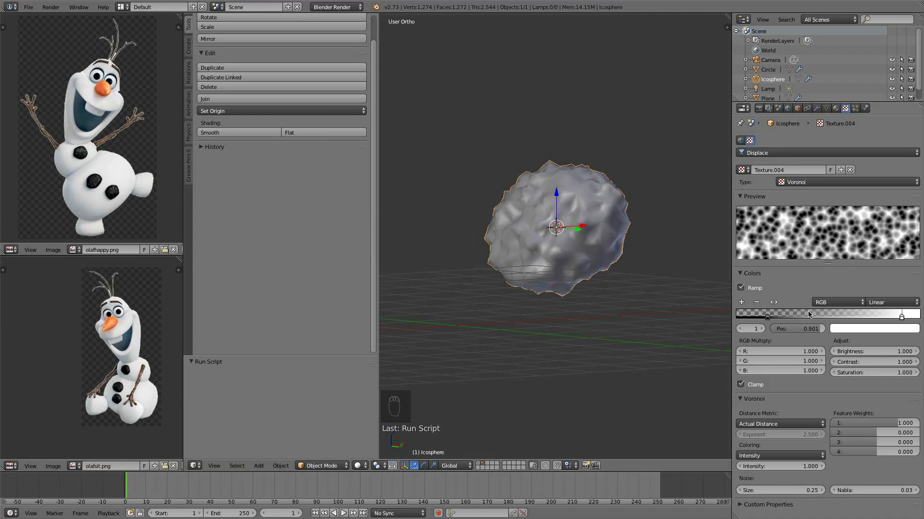
left_click_drag(769, 320, 733, 318)
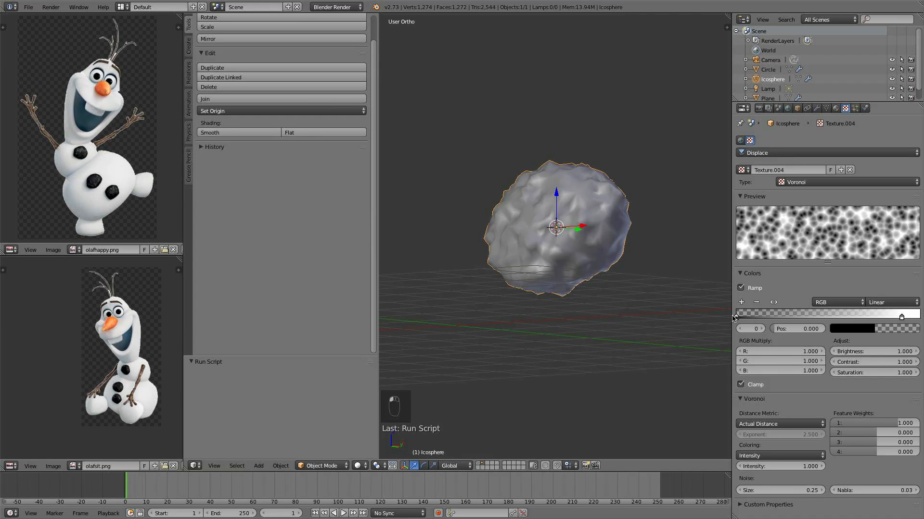
left_click_drag(901, 318, 879, 318)
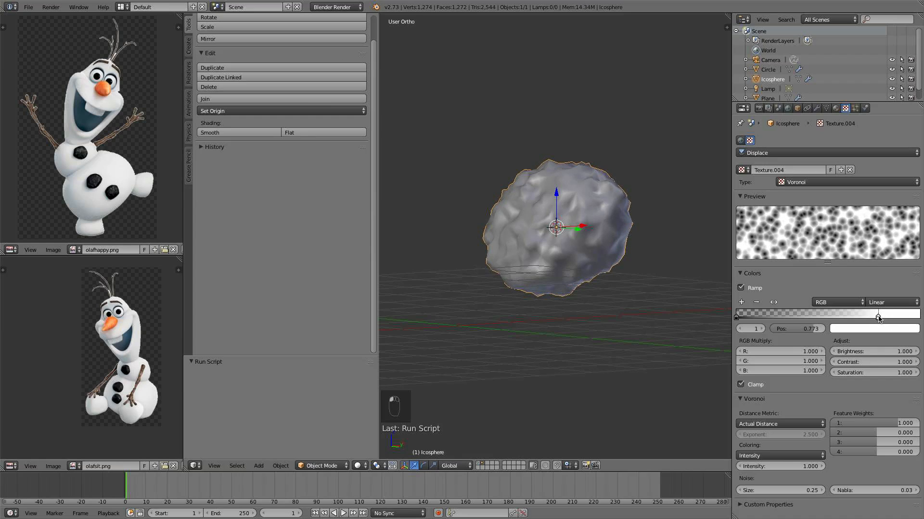
Set the Displace modifier's strength to 0.060
left_click(817, 109)
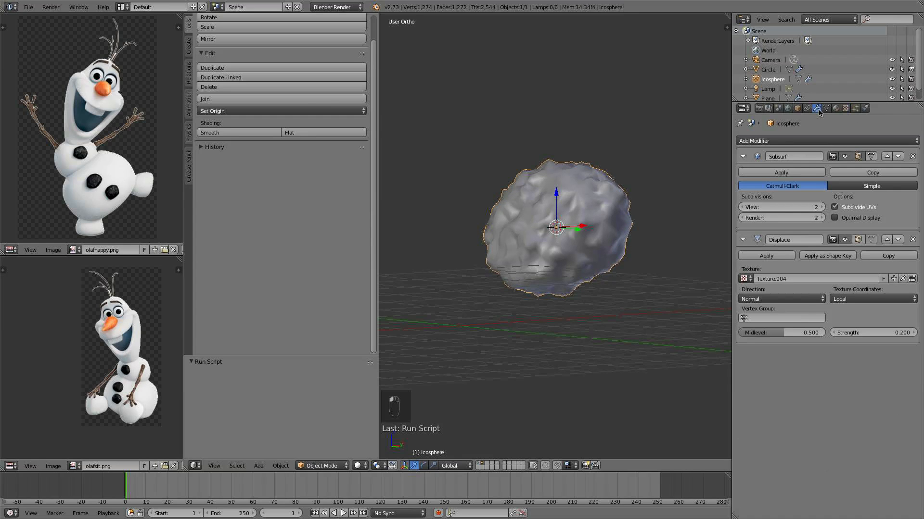
left_click(881, 332)
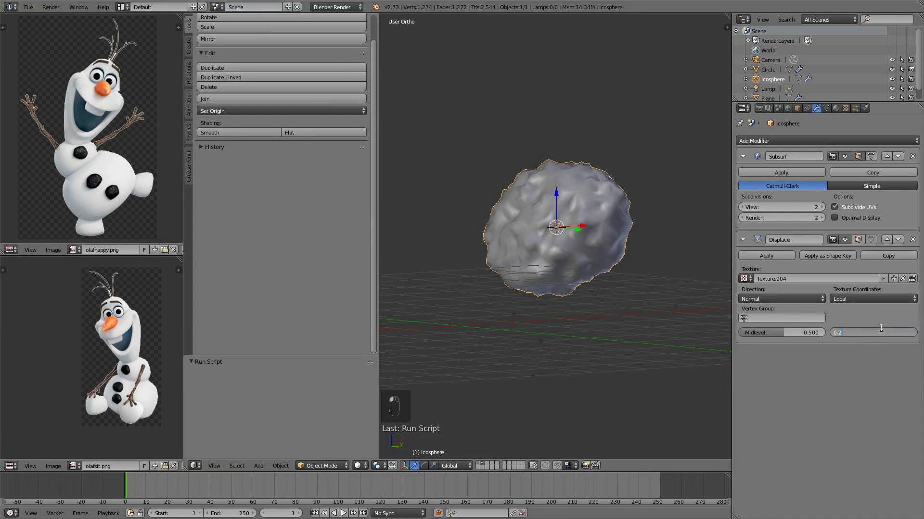
key("Return")
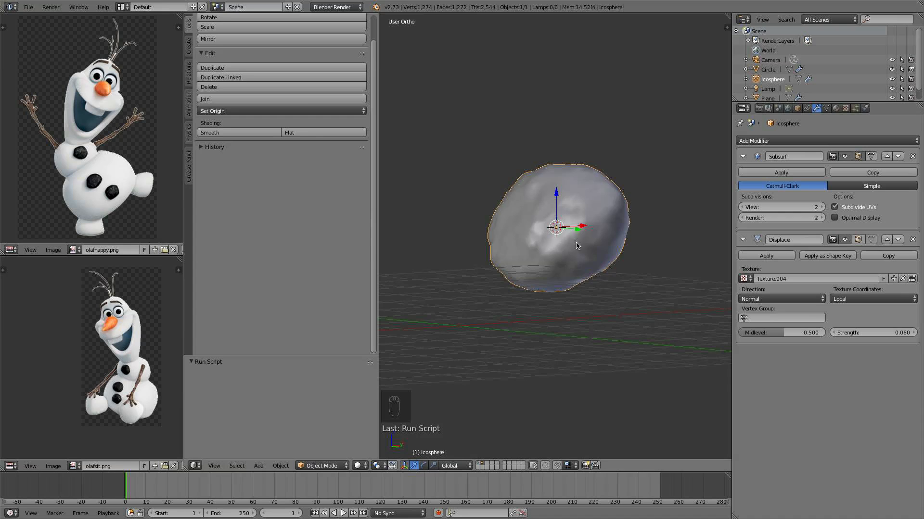
Try 3 view subdivisions on the Subdivision Surface modifier and return the value to 2
middle_click_drag(587, 187, 640, 277)
left_click(820, 207)
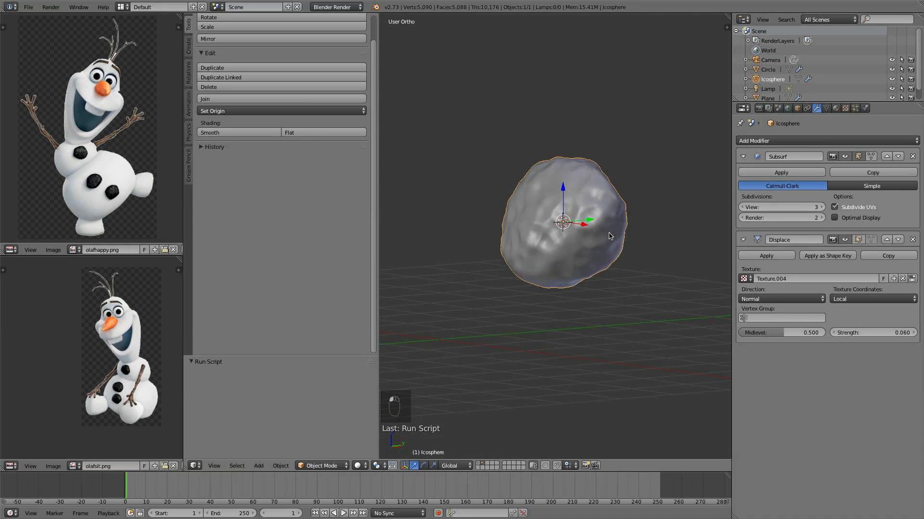
middle_click_drag(630, 212, 697, 211)
left_click(741, 207)
middle_click_drag(625, 226, 666, 241)
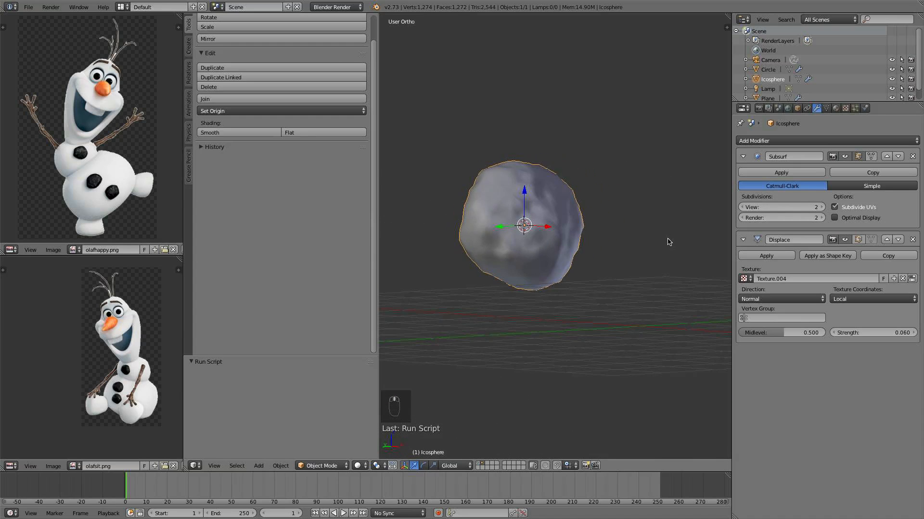
Show the layer with the snowman's body in front view and scale the icosphere down to about 0.3
key("KP_3")
key("KP_1")
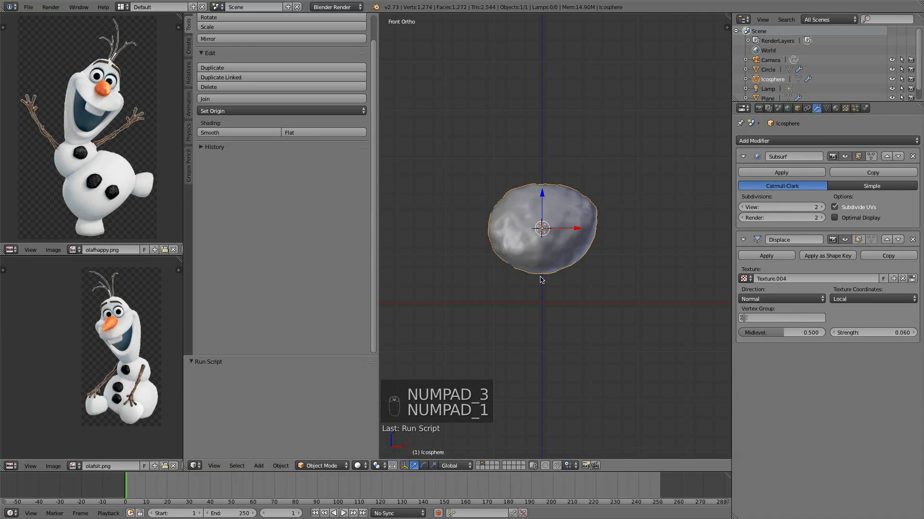
left_click(481, 466)
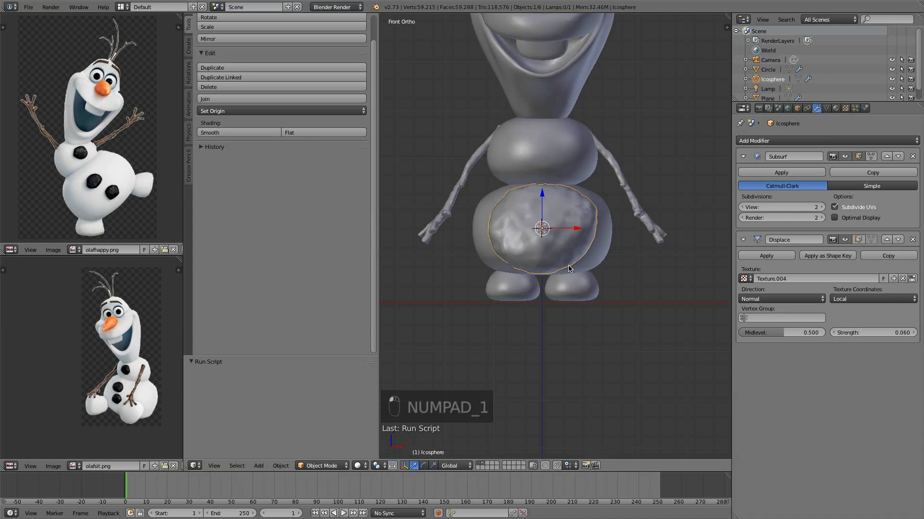
key("s")
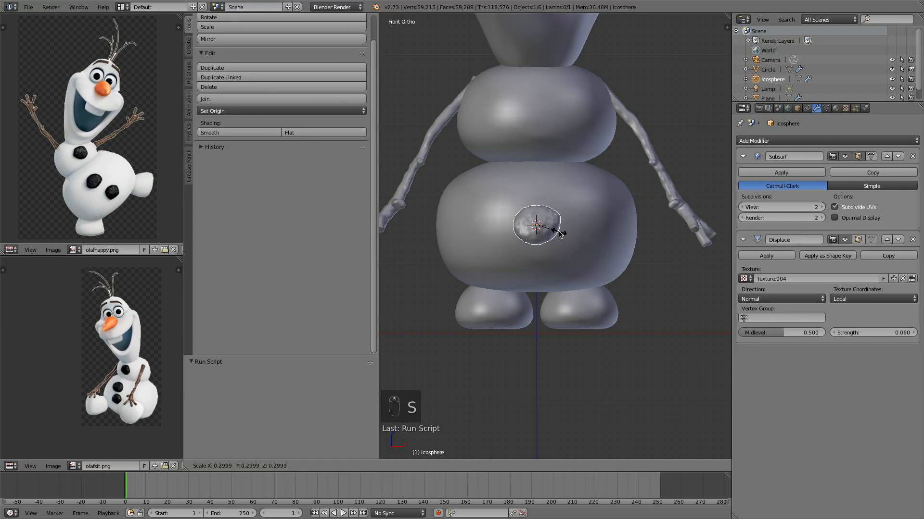
left_click(559, 234)
Move the small icosphere about 0.145 along the Y axis into the front of the snowman's belly
middle_click_drag(560, 235, 718, 248)
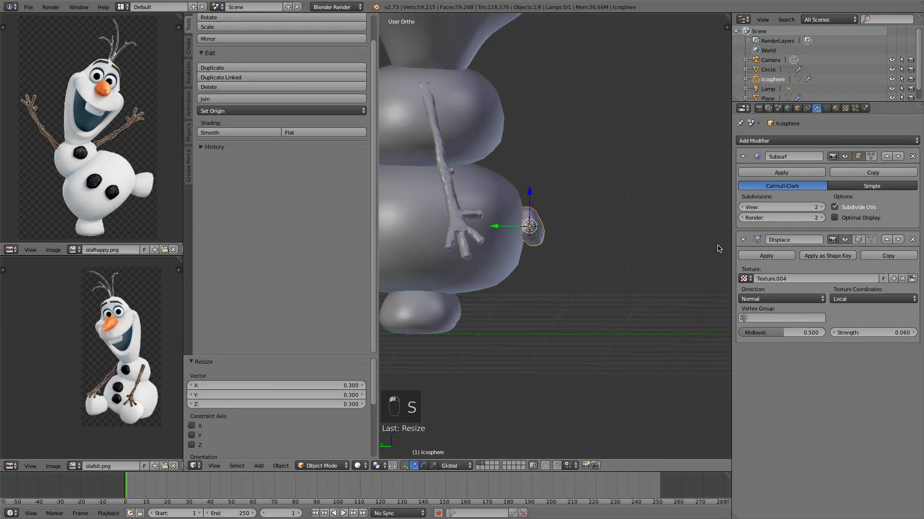
key("g")
key("y")
left_click(519, 237)
Rotate the icosphere button about 7.3° against the belly and scale it down slightly
key("r")
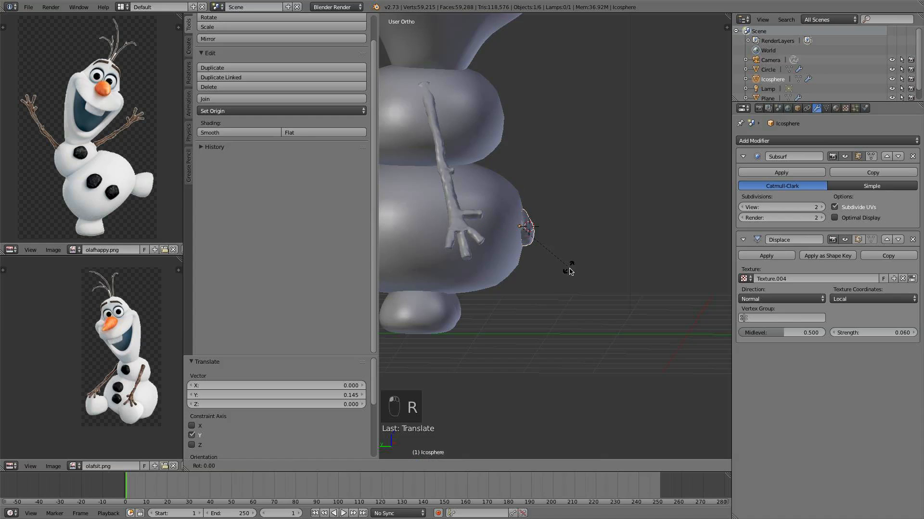
left_click(570, 282)
key("KP_3")
key("KP_1")
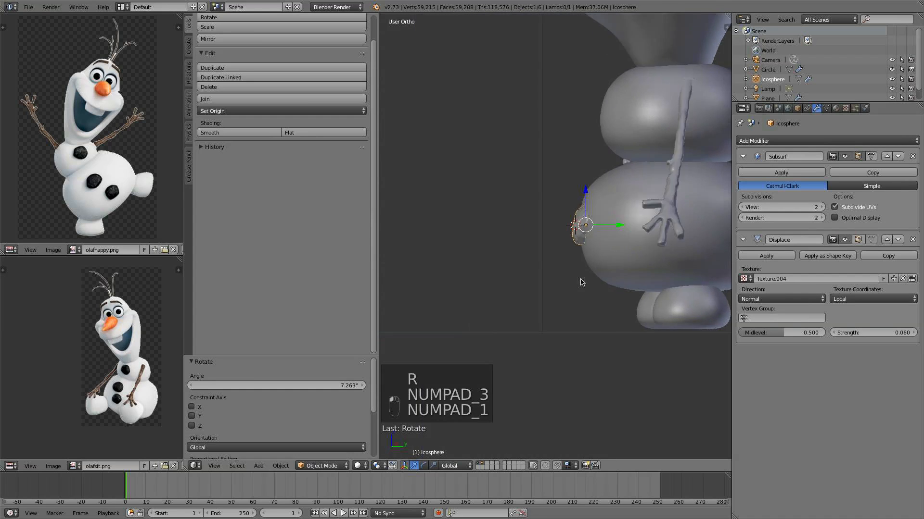
scroll(580, 282, "up", 1)
middle_click_drag(578, 268, 580, 296, "shift")
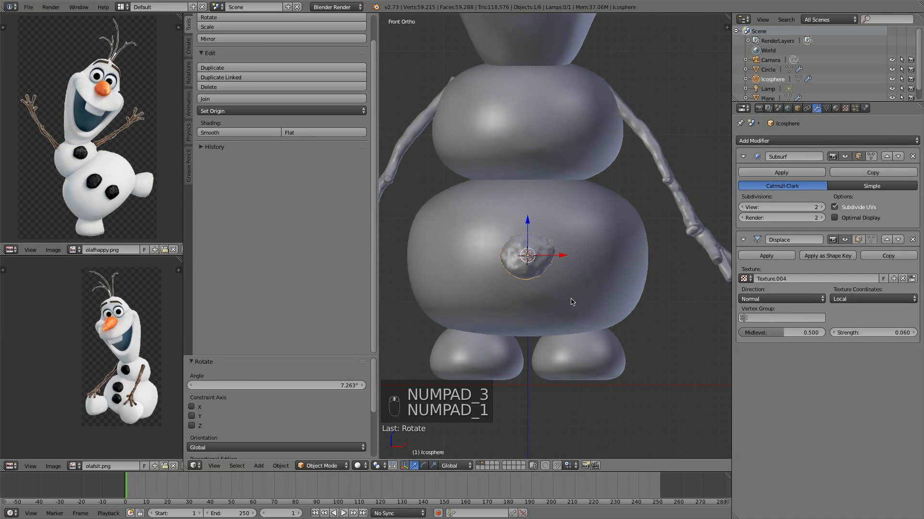
key("s")
left_click(564, 287)
Move the button about 0.311 down along Z and tilt it to follow the belly's lower curve
left_click_drag(526, 222, 527, 251)
middle_click_drag(527, 251, 637, 257)
key("r")
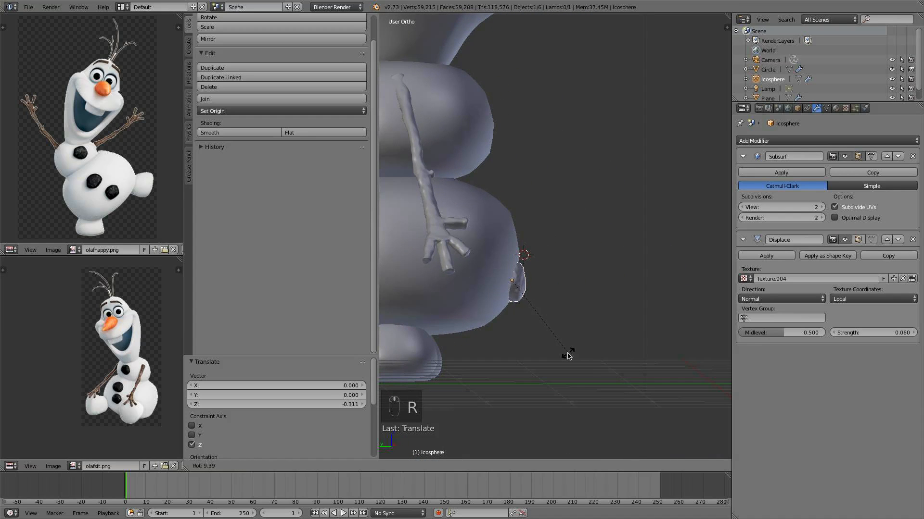
left_click(561, 356)
key("KP_1")
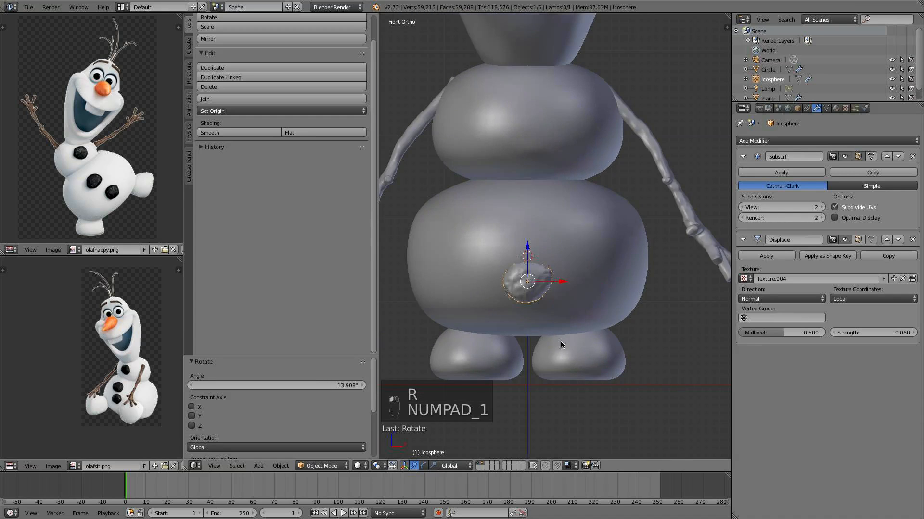
key("KP_3")
key("r")
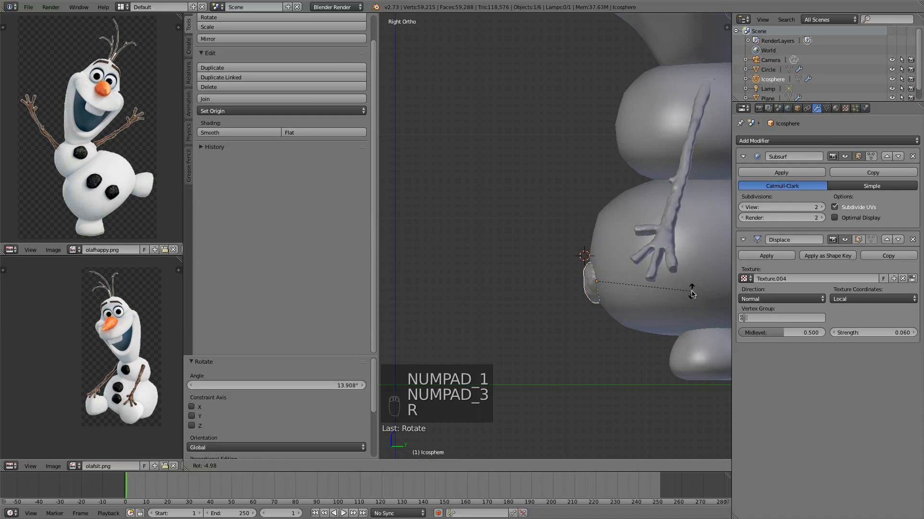
left_click(666, 299)
Duplicate the button about 0.6 higher on the belly and rotate the copy about 25° to match the surface
key("shift+d")
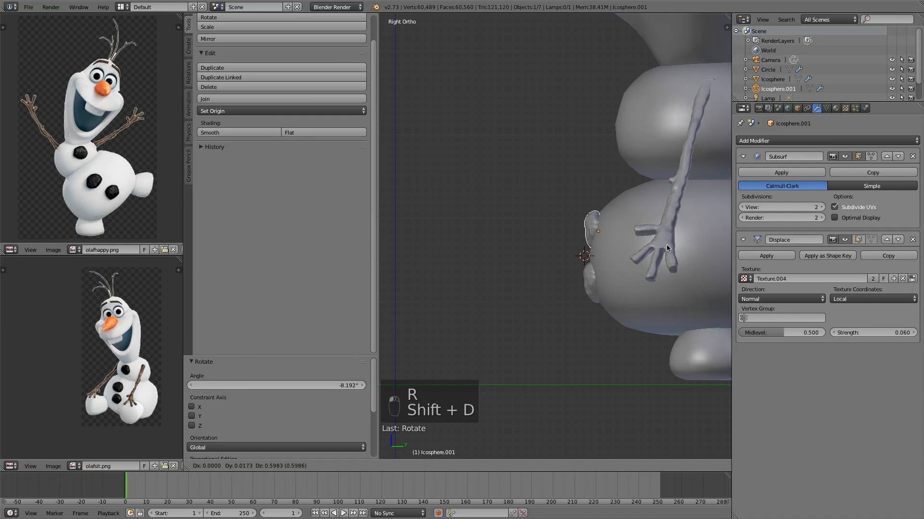
left_click(665, 244)
key("r")
left_click(649, 270)
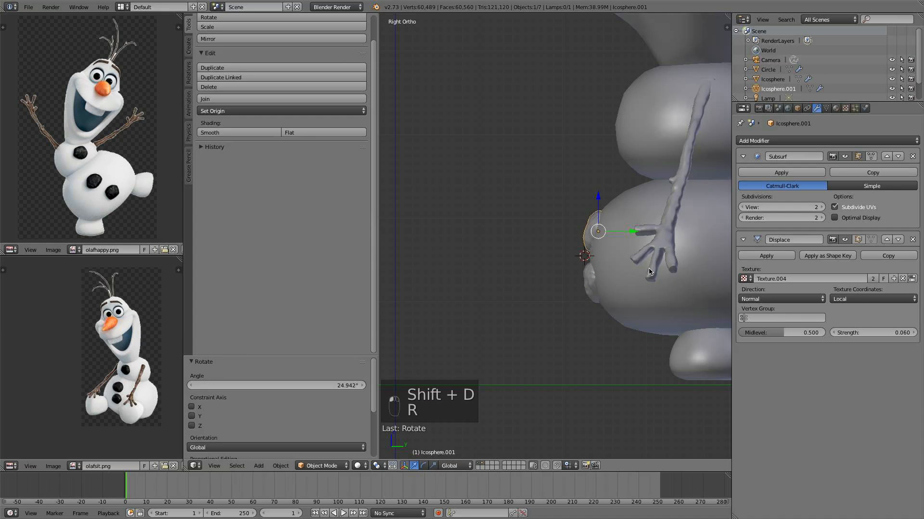
Scale the upper belly button up to about 1.11 in front view
middle_click_drag(649, 271, 682, 265)
key("KP_1")
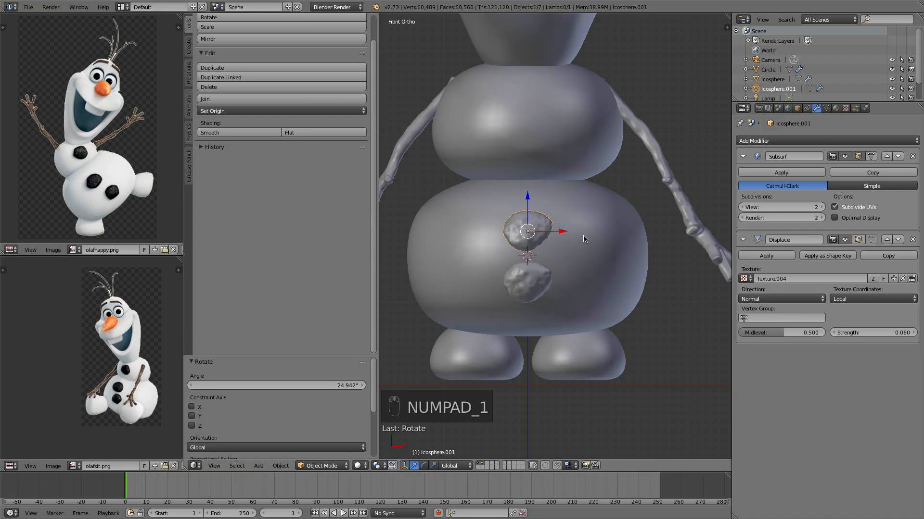
key("s")
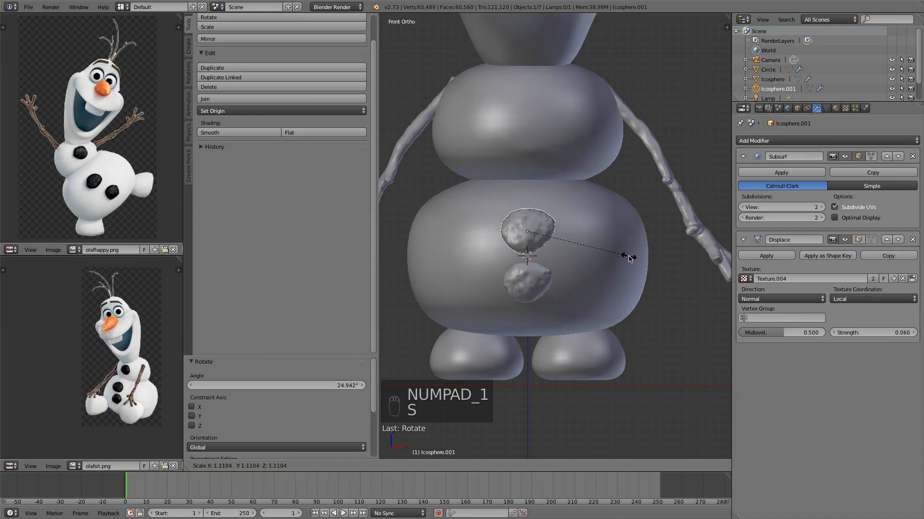
left_click(630, 260)
Duplicate the upper belly button, raise the copy onto the middle snowball and push it into the chest surface
key("shift+d")
right_click(575, 257)
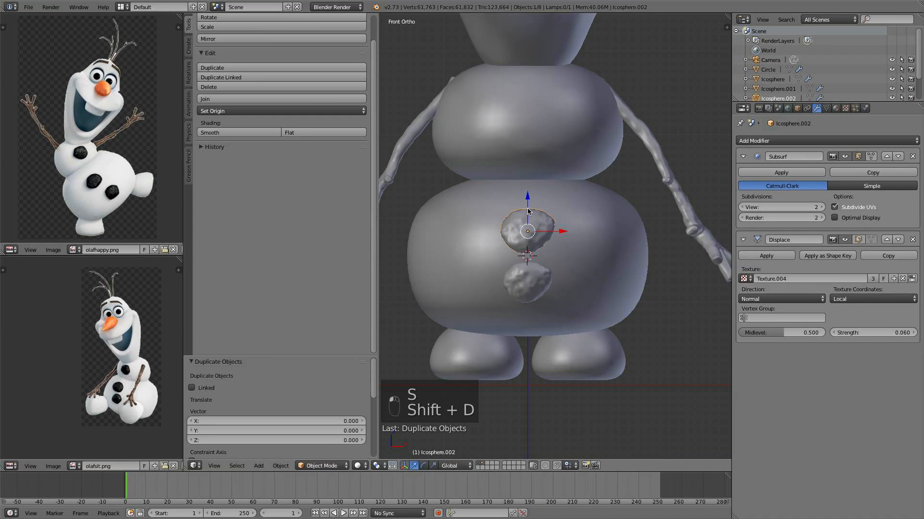
left_click_drag(529, 211, 538, 91)
key("KP_3")
left_click_drag(633, 125, 655, 118)
Scale the chest button to about 0.809 and rotate it about -8.6° to follow the snowball's surface
key("s")
right_click(652, 120)
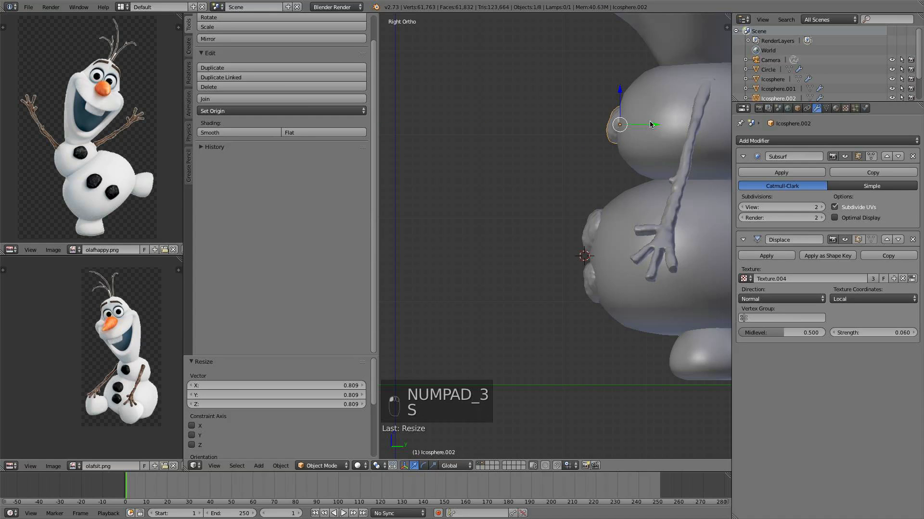
key("r")
left_click(687, 100)
middle_click_drag(687, 100, 451, 125)
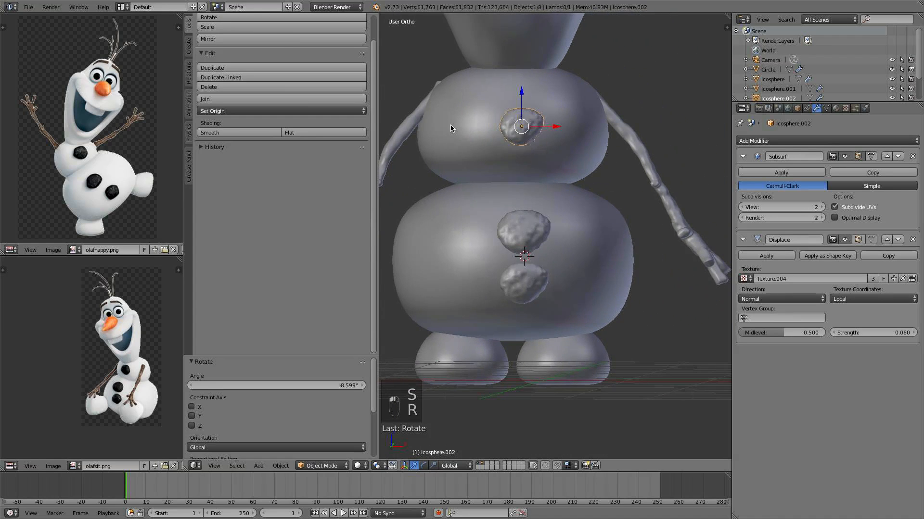
Try enabling dynamic topology in Sculpt Mode on the upper belly button while it keeps its modifiers
key("KP_1")
right_click(529, 231)
key("KP_Decimal")
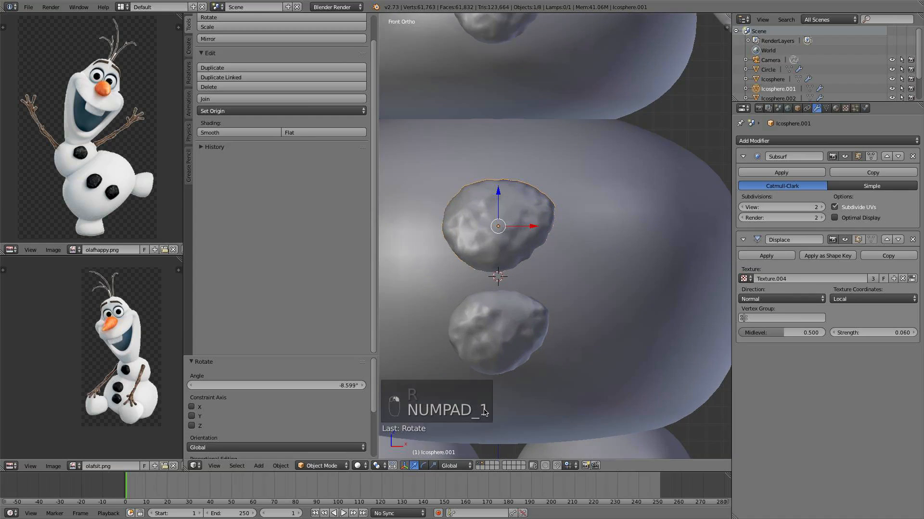
key("KP_1")
left_click(321, 466)
left_click(324, 433)
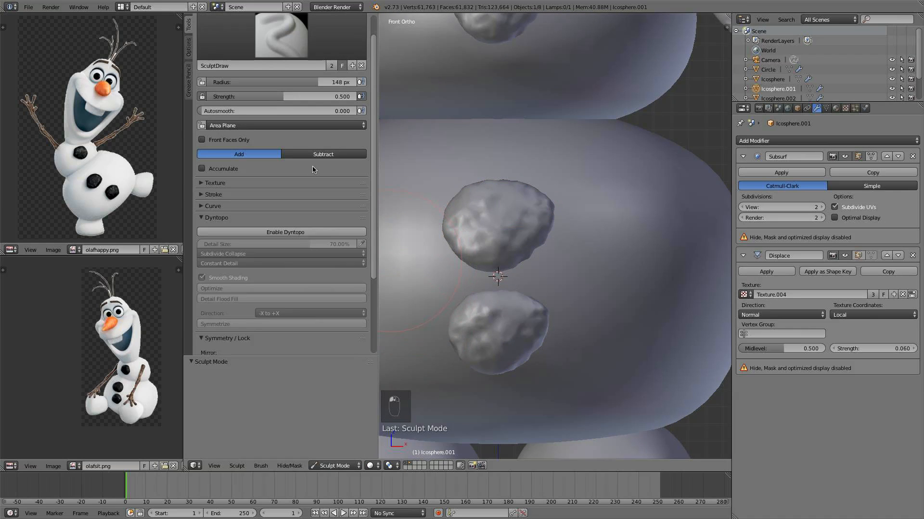
left_click(295, 175)
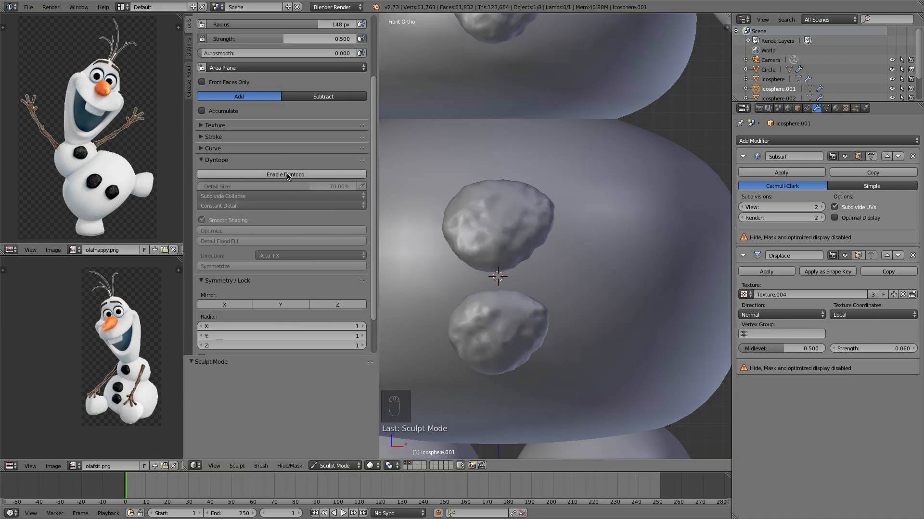
left_click(287, 176)
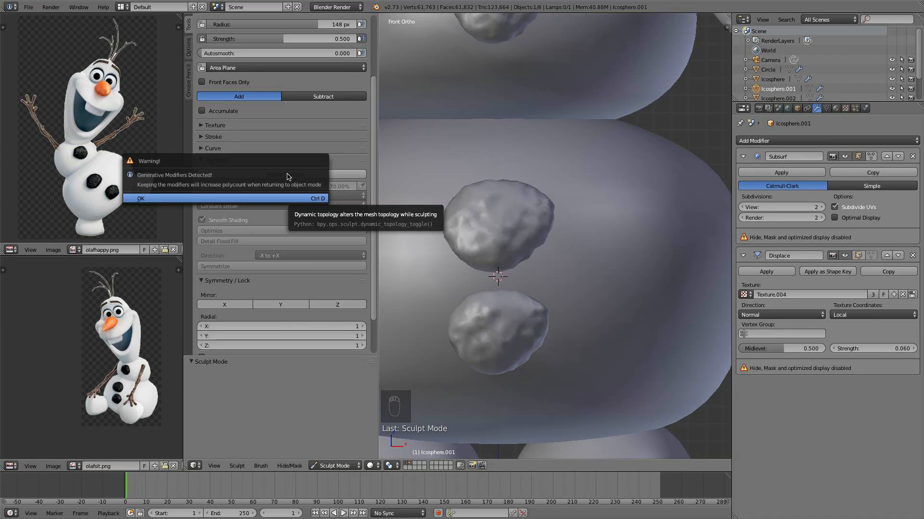
left_click(292, 199)
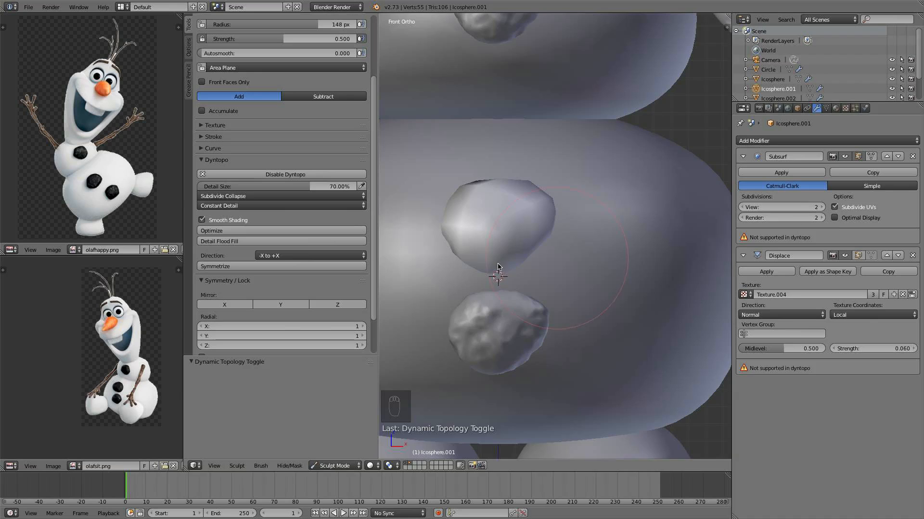
Inspect the upper belly button in Edit Mode and return it to Object Mode
scroll(519, 253, "up", 2)
middle_click_drag(531, 254, 562, 260, "shift")
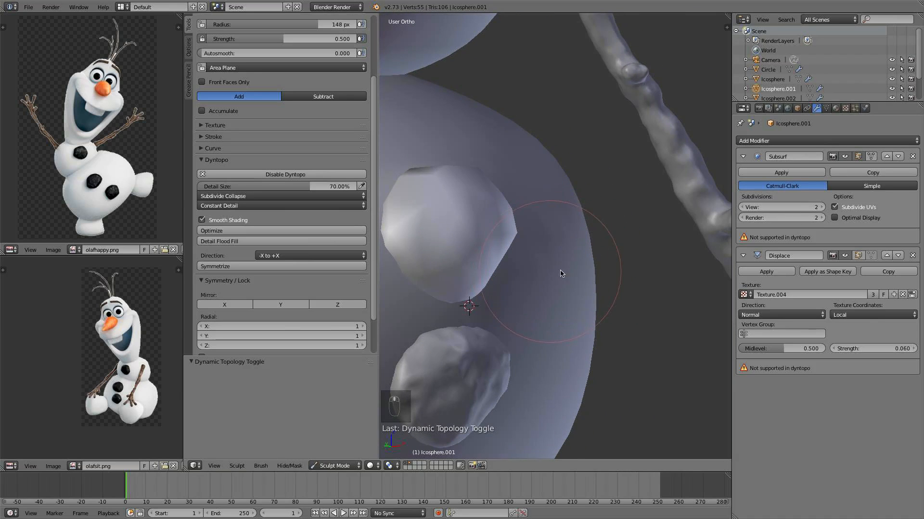
scroll(560, 267, "down", 5)
key("Tab")
key("Tab")
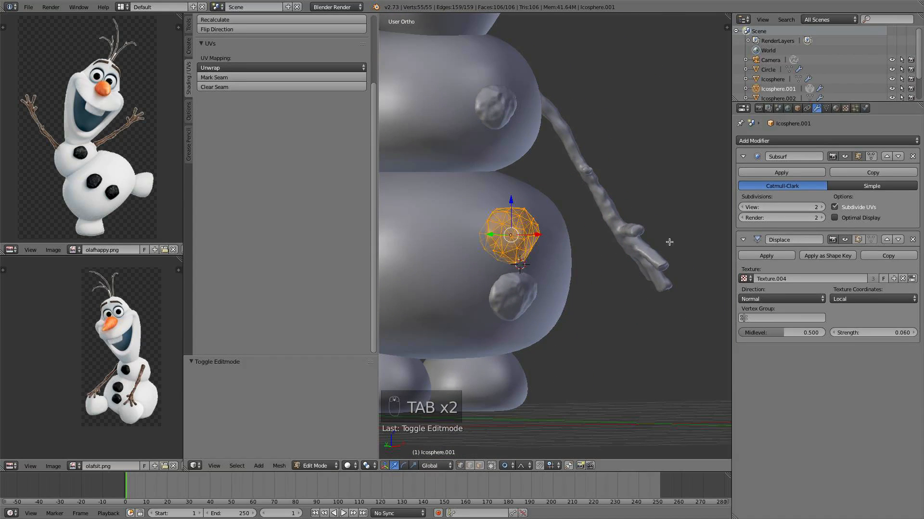
key("Tab")
left_click(335, 465)
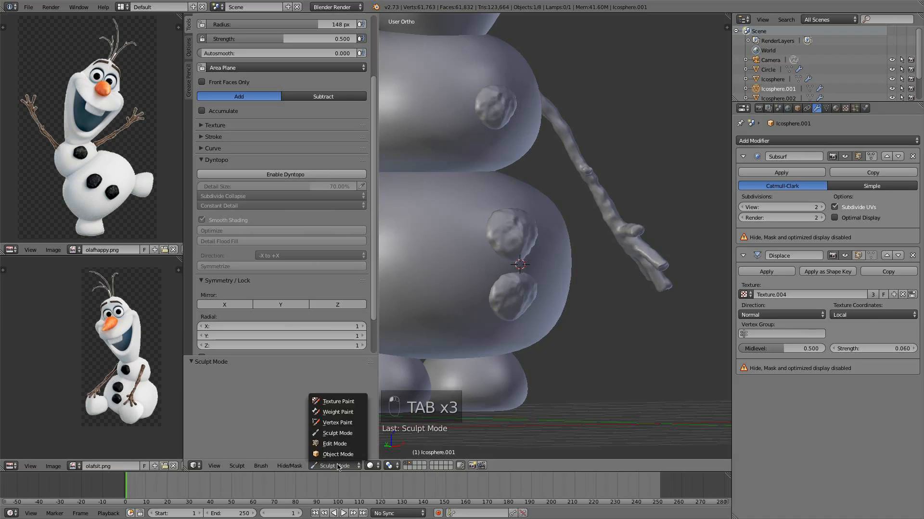
left_click(337, 455)
Remove the Subsurf and Displace modifiers from both the upper belly button and the chest button
left_click(912, 157)
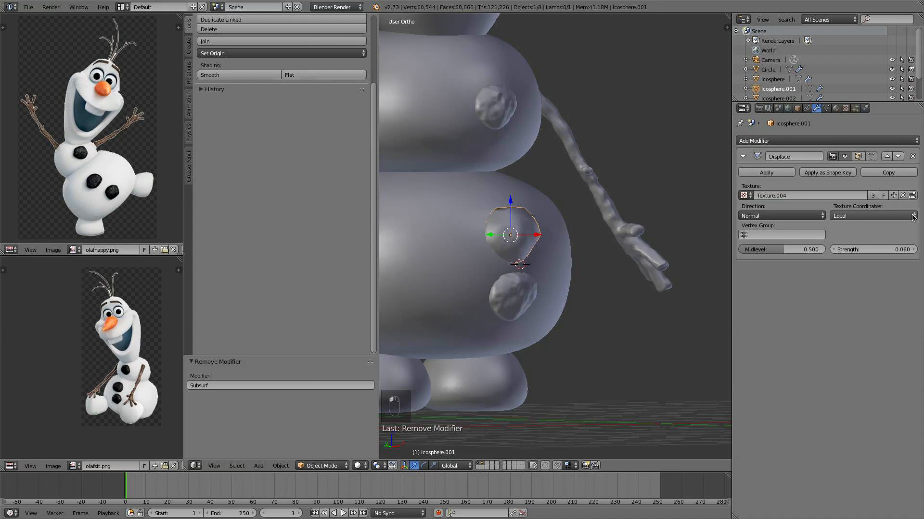
left_click(912, 157)
right_click(498, 108)
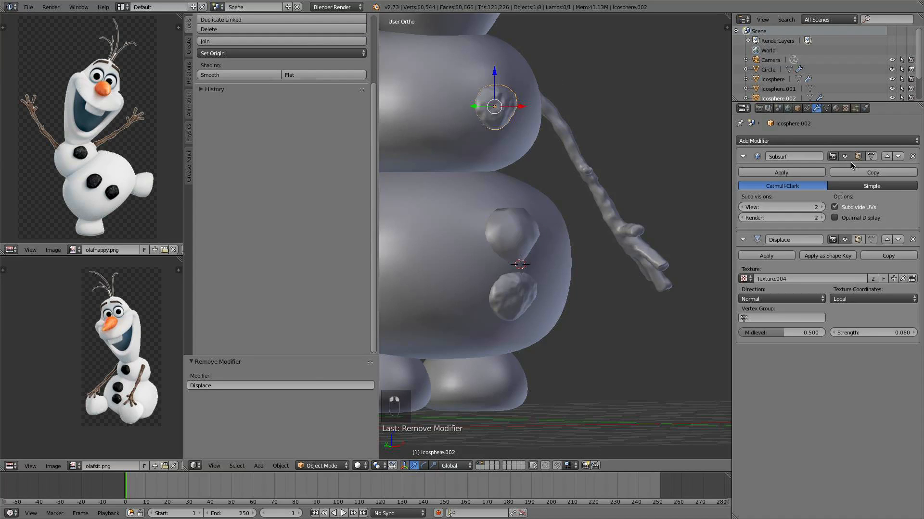
left_click(912, 156)
left_click(913, 156)
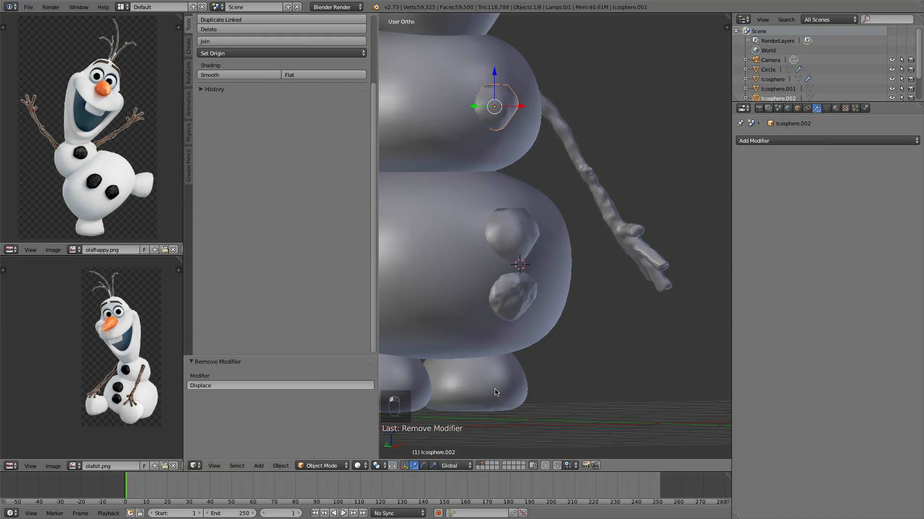
Switch the chest button to Sculpt Mode and enable dynamic topology
left_click(325, 466)
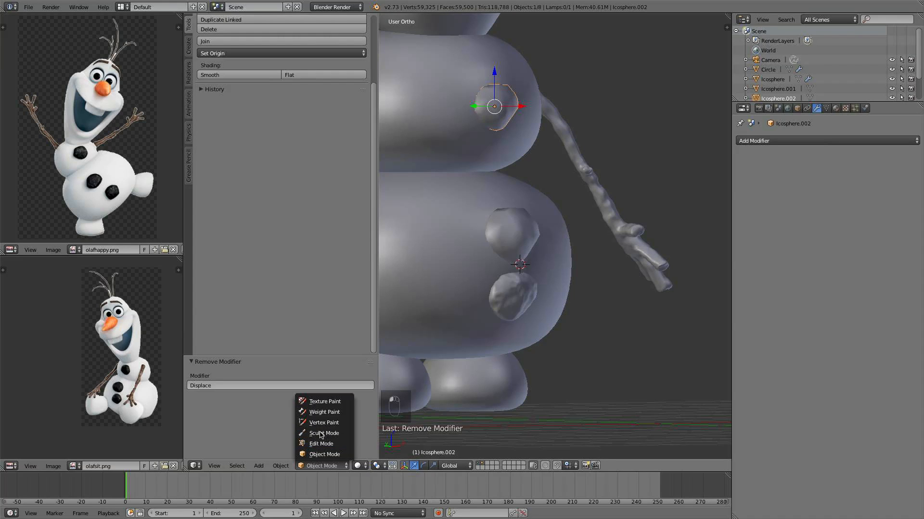
left_click(322, 433)
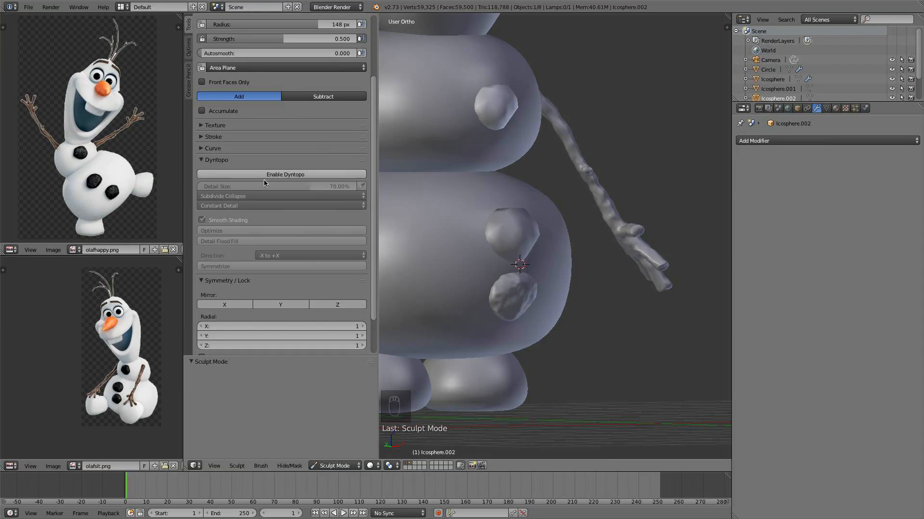
left_click(288, 175)
scroll(508, 273, "up", 2)
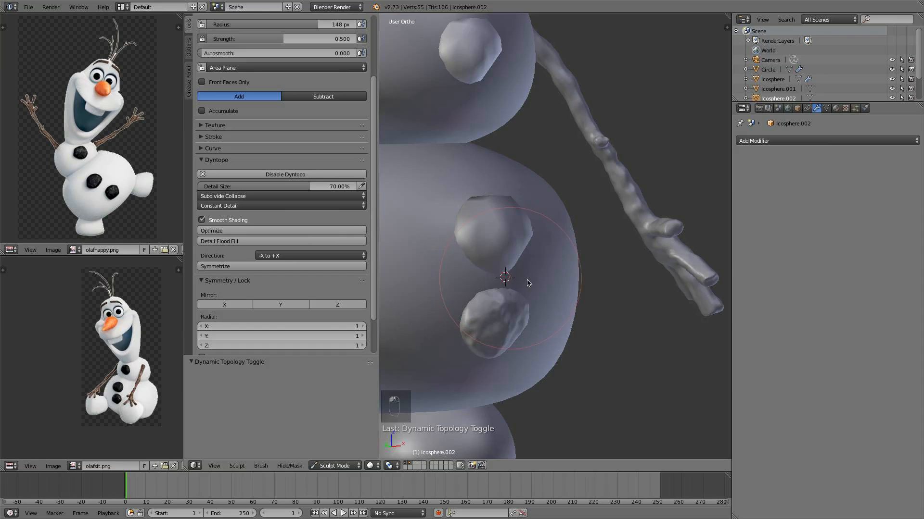
key("t")
key("t")
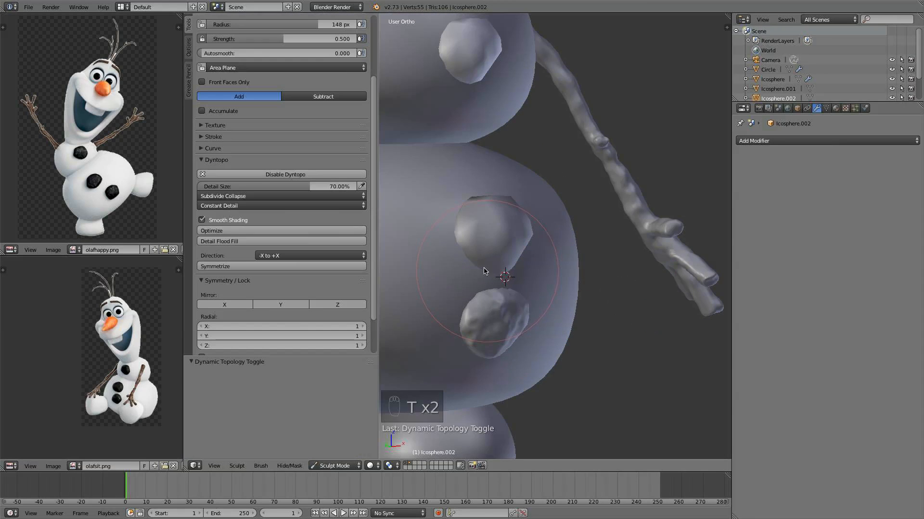
key("n")
key("n")
Choose the Smooth sculpting brush and reduce the brush radius to 61 px
key("s")
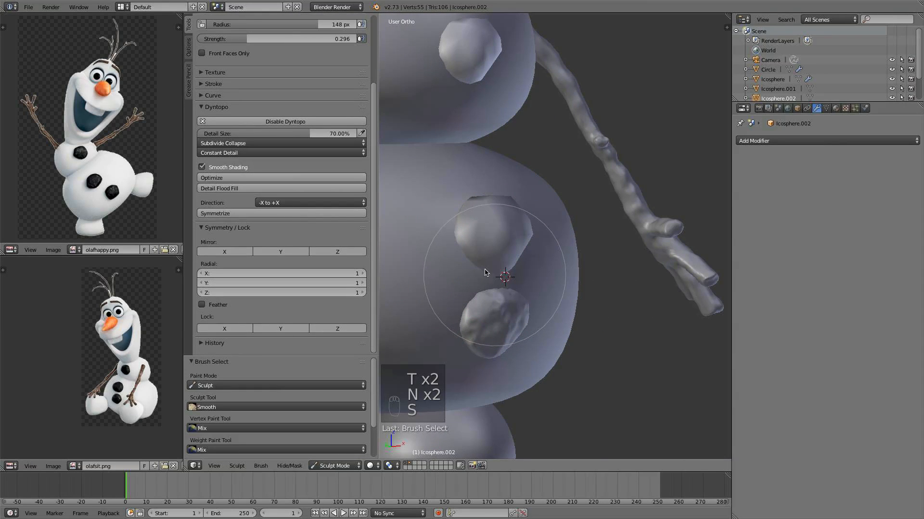
scroll(482, 261, "up", 2)
key("s")
key("f")
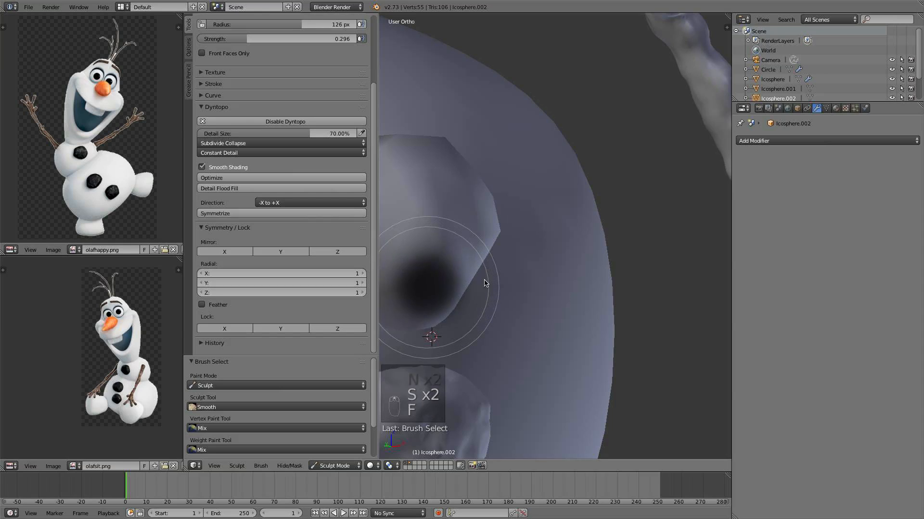
left_click(456, 280)
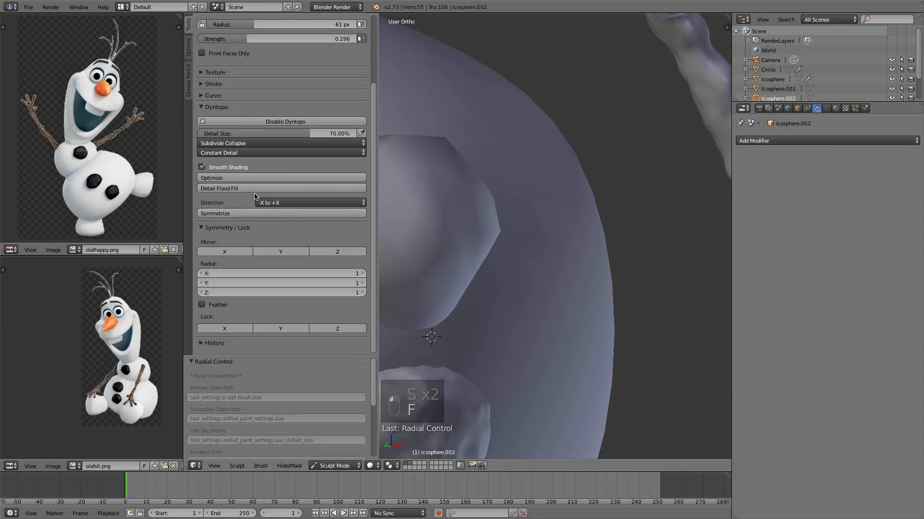
scroll(409, 176, "down", 3)
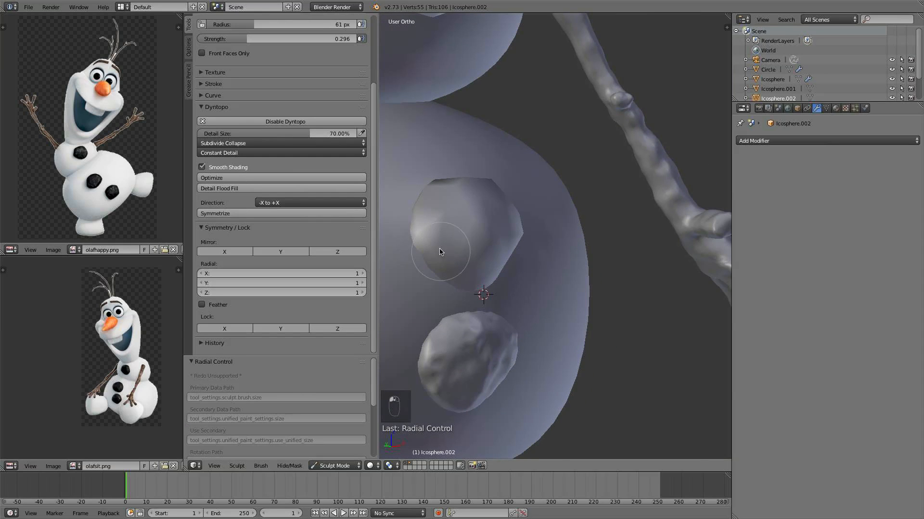
Switch to the SculptDraw brush and set its strength to 0.665
scroll(298, 154, "up", 4)
left_click(269, 71)
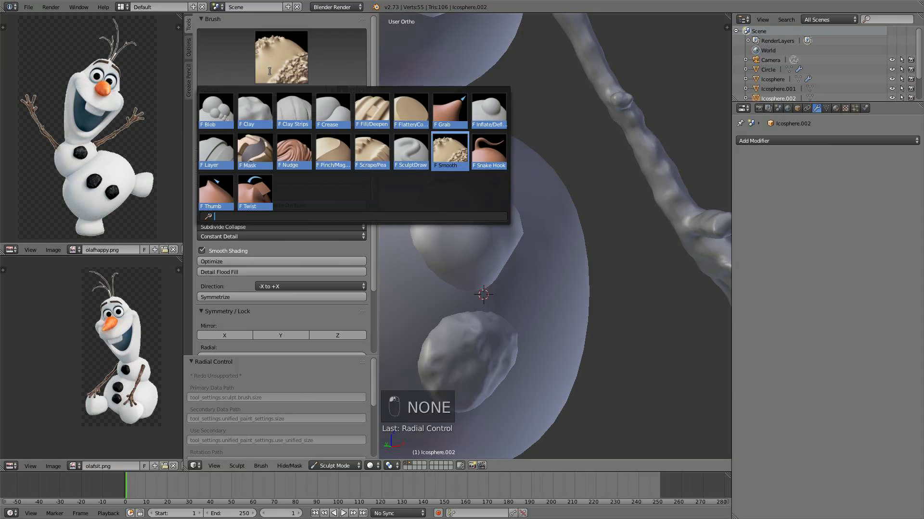
left_click(419, 153)
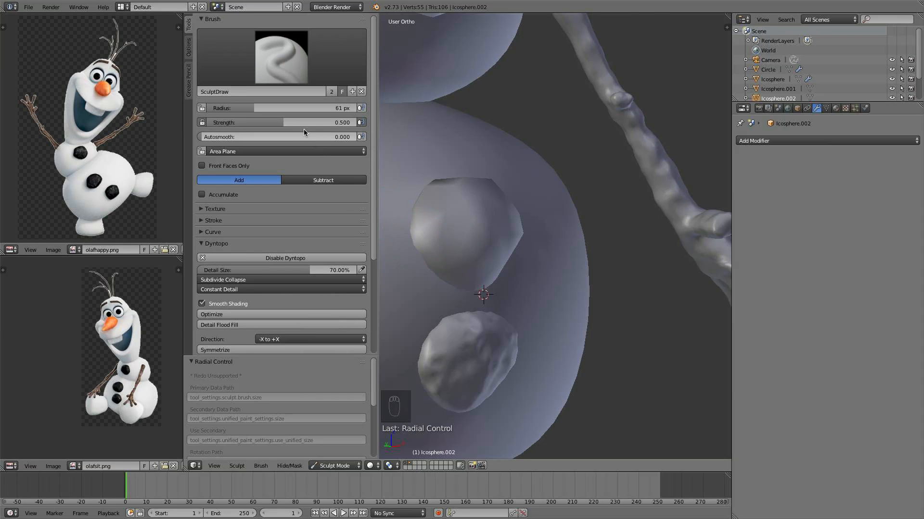
left_click_drag(289, 123, 314, 123)
middle_click_drag(466, 254, 560, 271)
scroll(304, 239, "down", 3)
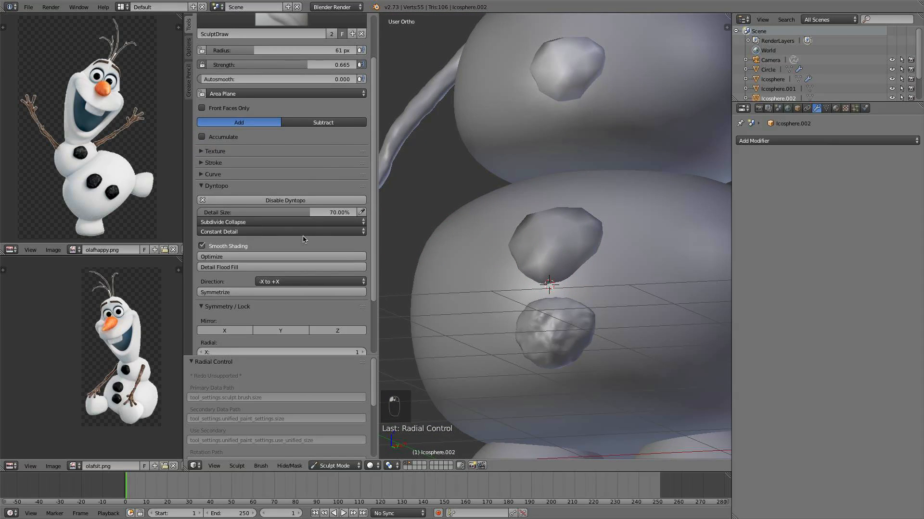
Reselect the SculptDraw brush and enlarge its radius to 89 px
scroll(303, 239, "up", 2)
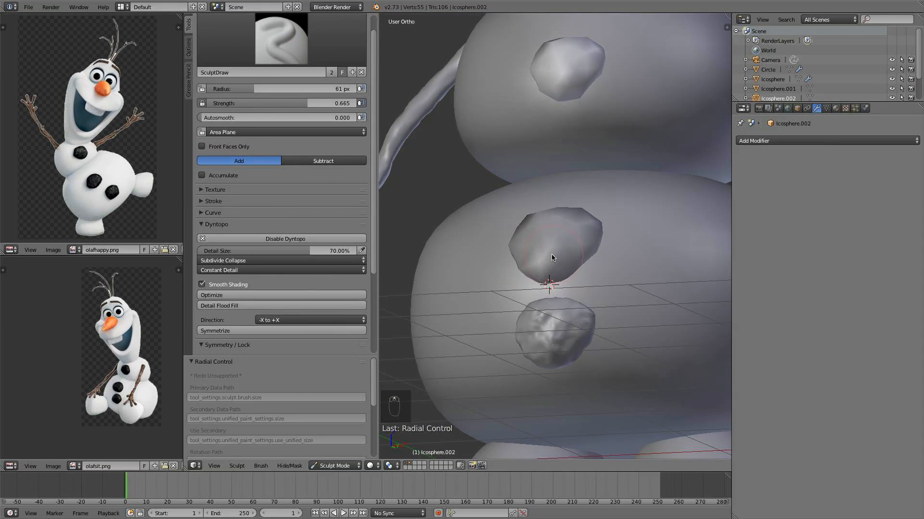
key("x")
key("x")
key("x")
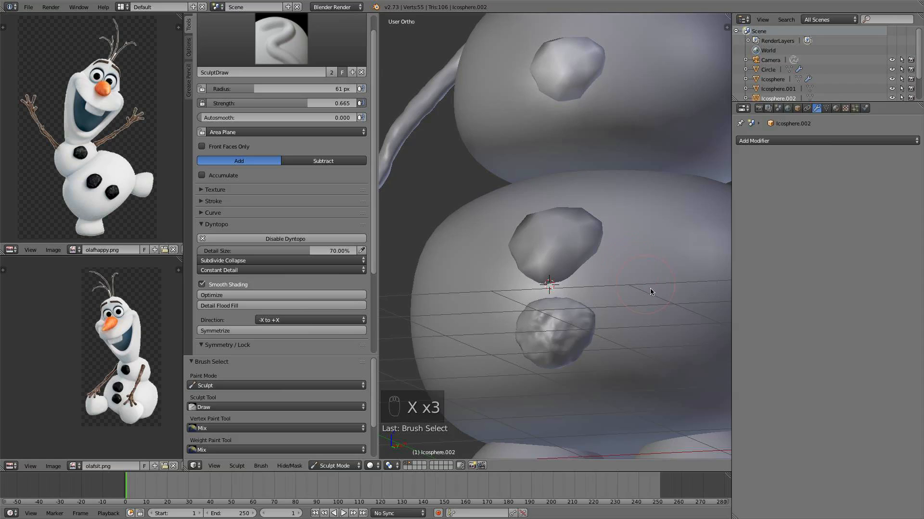
key("f")
left_click(558, 238)
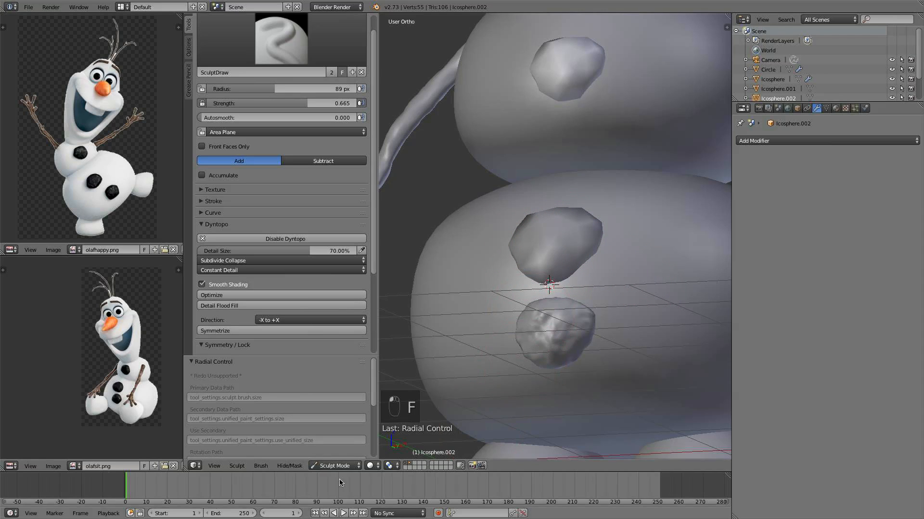
Leave sculpting on the chest button, put the upper belly button in Sculpt Mode and set the brush radius to 68 px
left_click(334, 466)
left_click(327, 454)
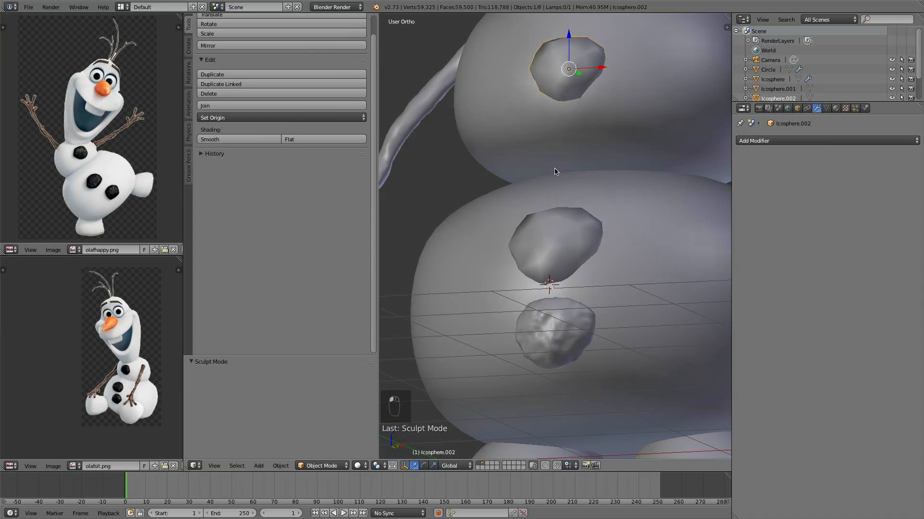
right_click(550, 237)
left_click(322, 466)
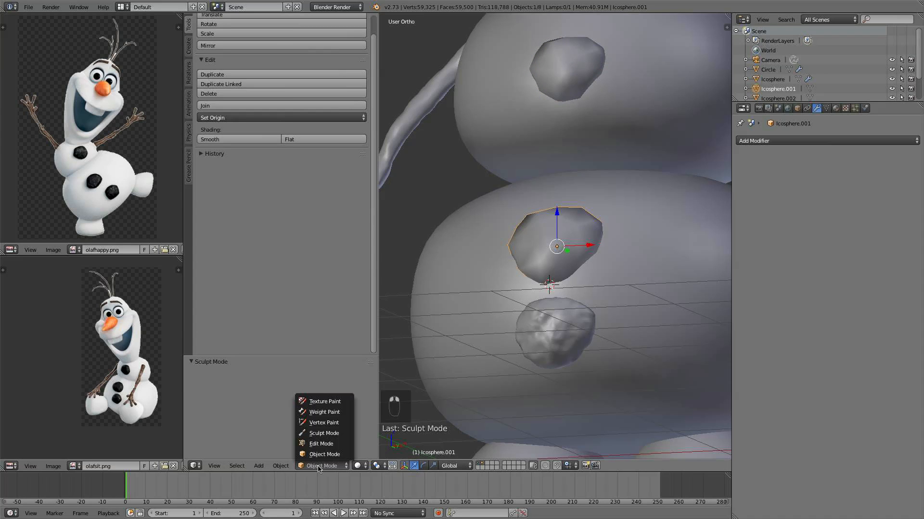
left_click(330, 432)
scroll(608, 285, "up", 2)
key("f")
left_click(597, 279)
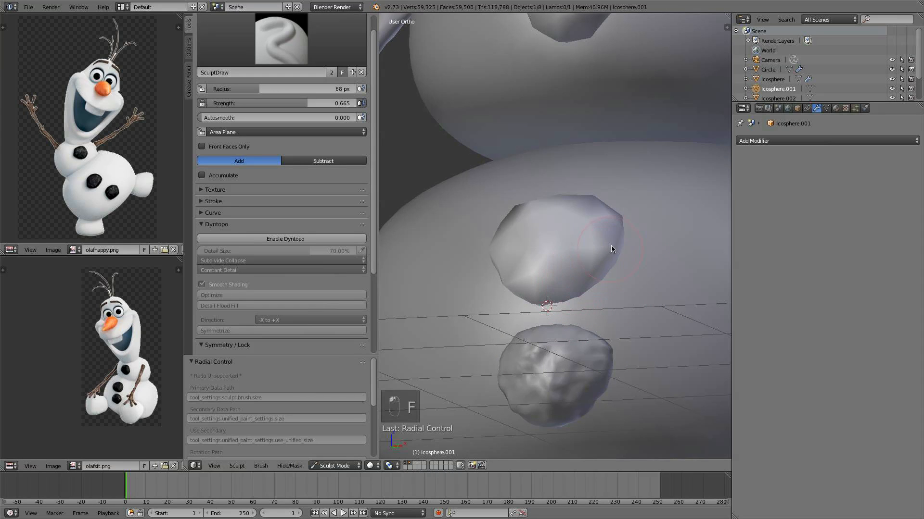
Reshape the side edge of the upper belly button with the SculptDraw brush to make its outline irregular
middle_click_drag(611, 249, 683, 250)
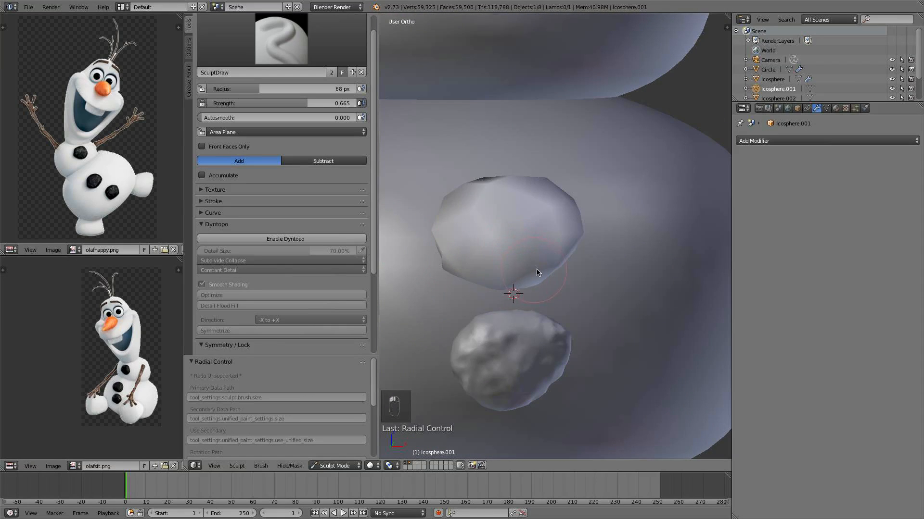
middle_click_drag(537, 272, 561, 270)
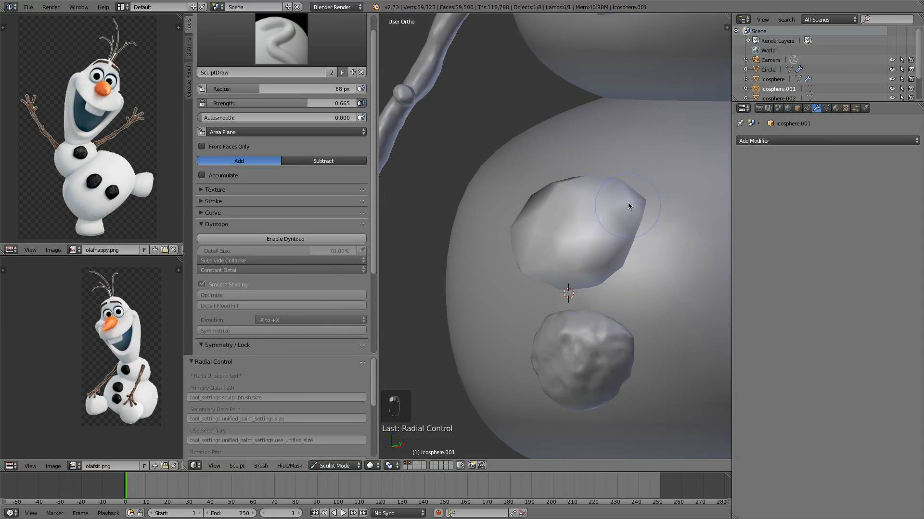
left_click_drag(627, 203, 642, 186)
middle_click_drag(637, 254, 602, 250)
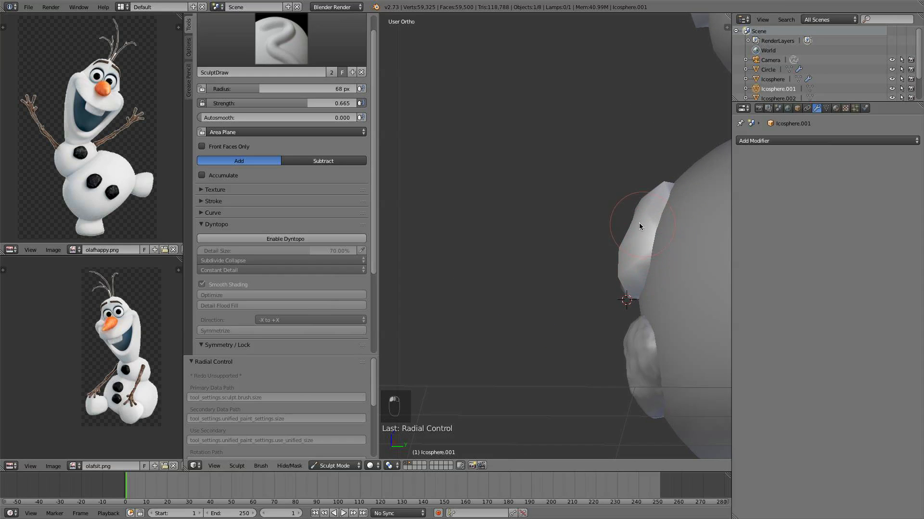
mouse_move(638, 223)
middle_mouse_down()
mouse_move(665, 264)
mouse_move(621, 259)
mouse_move(588, 235)
mouse_move(553, 270)
middle_mouse_up()
scroll(556, 257, "down", 2)
scroll(552, 271, "up", 3)
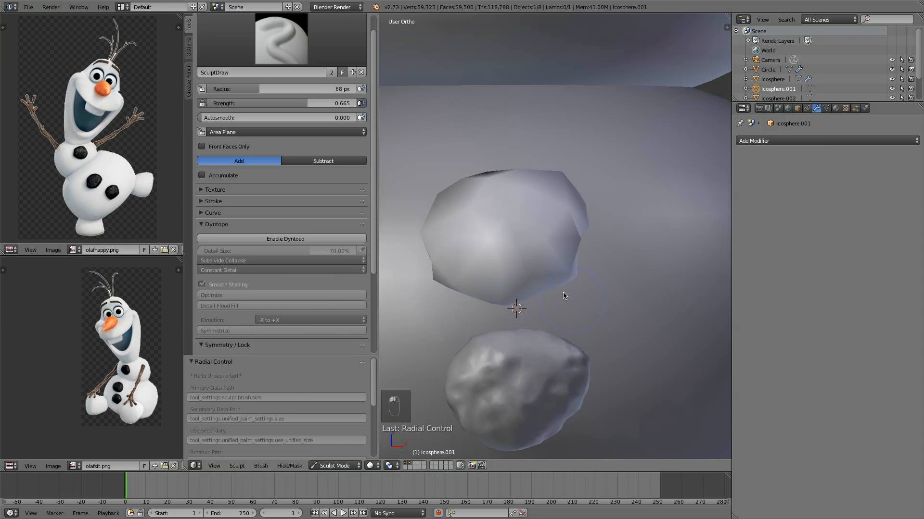
scroll(475, 295, "down", 3)
Leave the upper belly button, put the chest button in Sculpt Mode and enable dynamic topology
key("Tab")
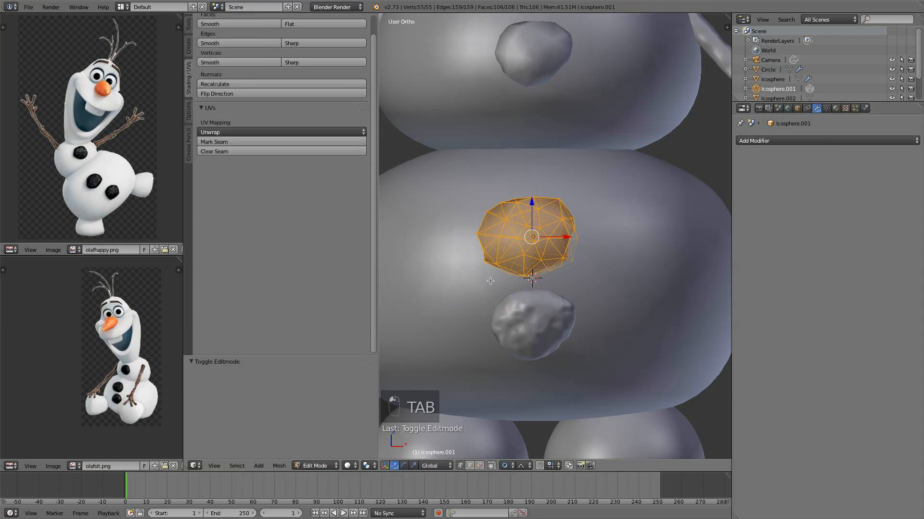
key("Tab")
middle_click_drag(530, 222, 536, 301, "shift")
key("Tab")
key("Tab")
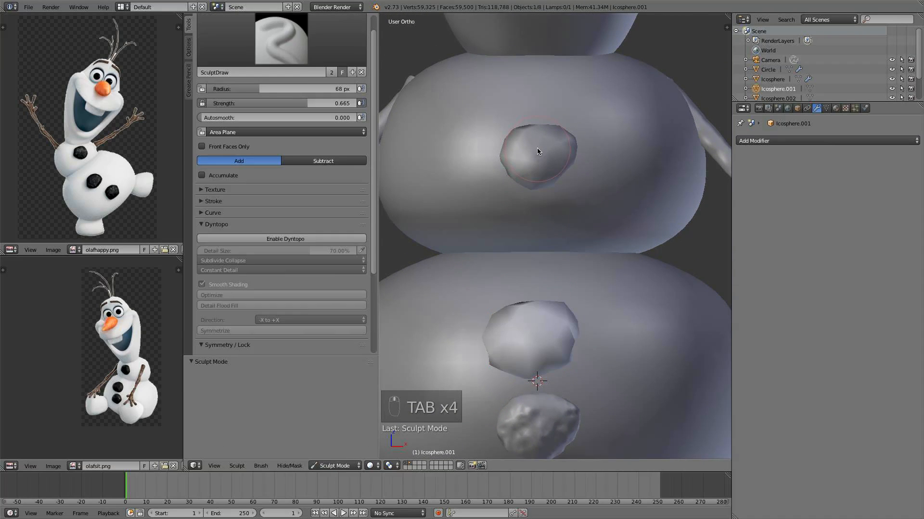
right_click(538, 149)
scroll(550, 166, "up", 1)
key("Tab")
key("Tab")
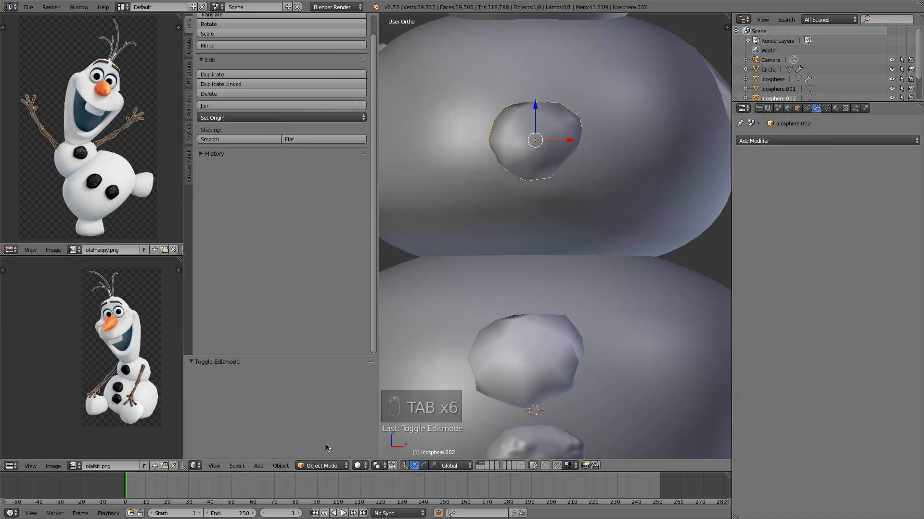
left_click(323, 465)
left_click(327, 433)
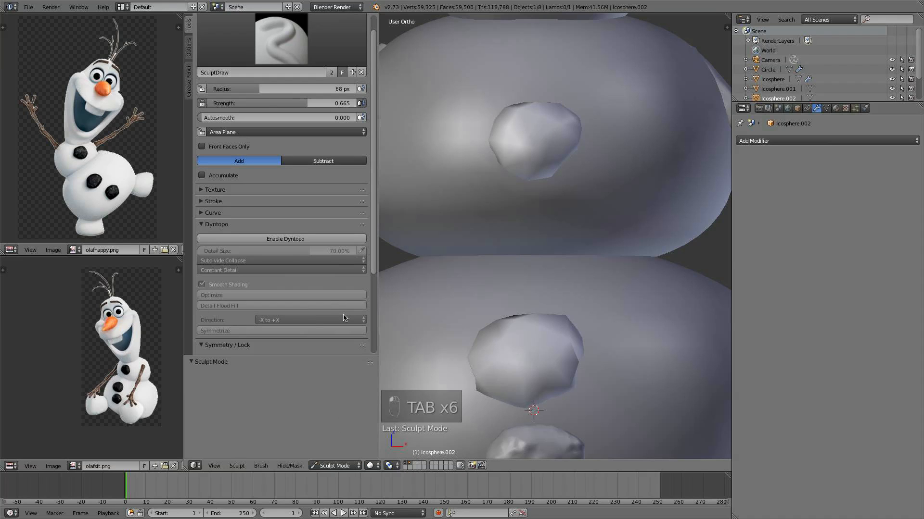
left_click(289, 239)
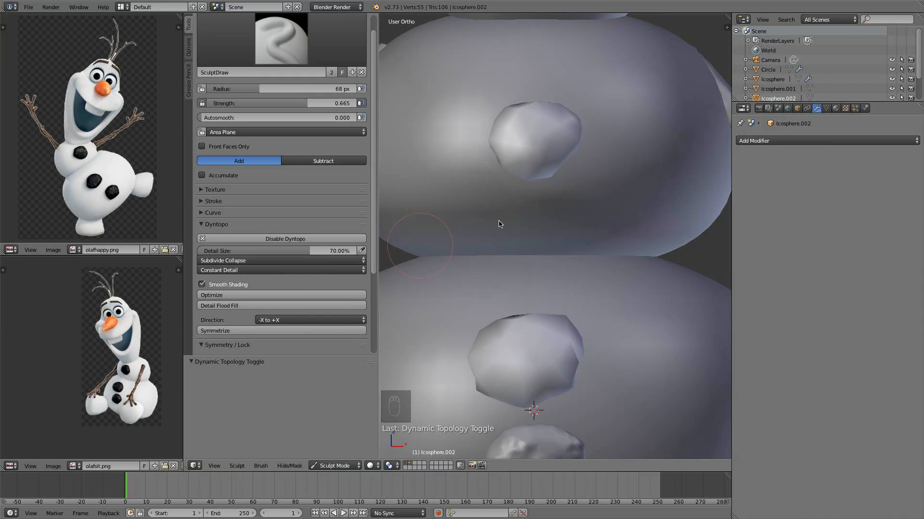
Sculpt uneven dents and bumps around the chest button with the SculptDraw brush, working on it from several sides
middle_click_drag(530, 199, 529, 278, "shift")
scroll(530, 280, "up", 2)
middle_click_drag(544, 312, 501, 328)
scroll(611, 335, "up", 1)
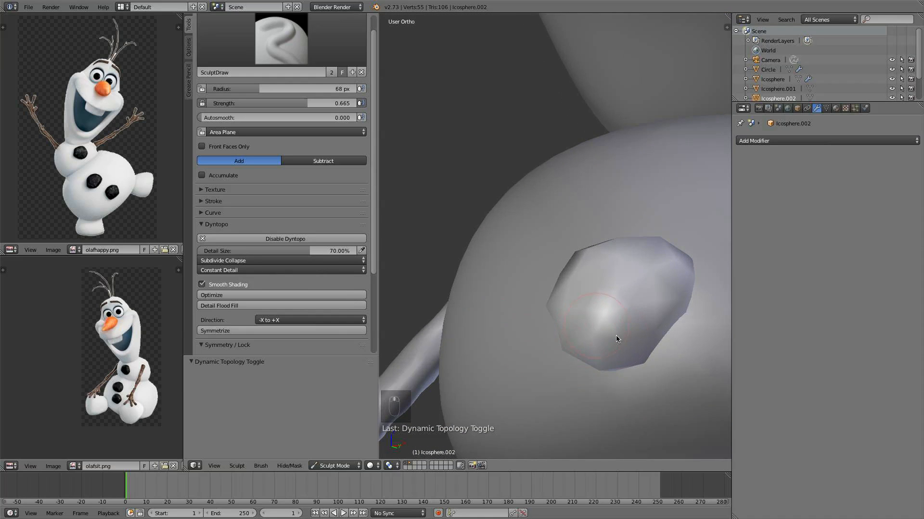
left_click_drag(617, 336, 646, 331, "ctrl")
middle_click_drag(598, 369, 497, 394)
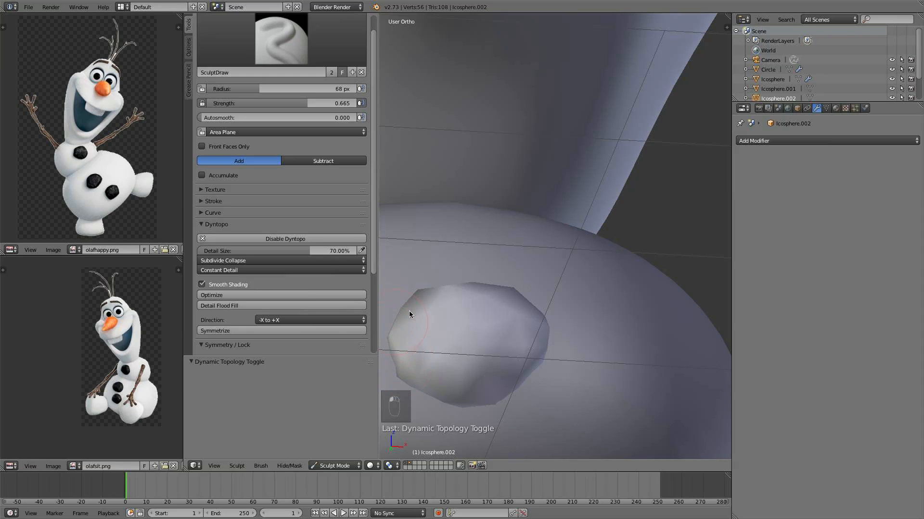
left_click_drag(475, 321, 501, 343, "ctrl")
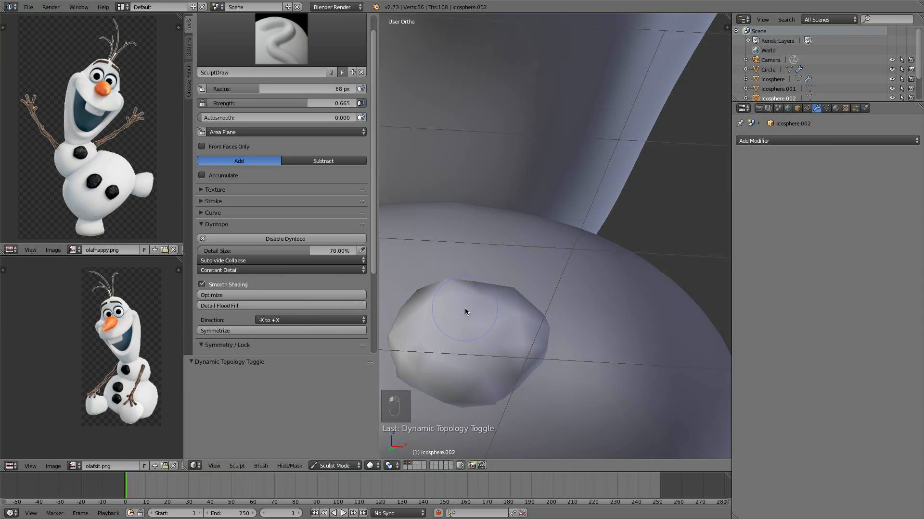
mouse_move(464, 311)
middle_mouse_down()
mouse_move(472, 369)
mouse_move(515, 310)
mouse_move(580, 254)
middle_mouse_up()
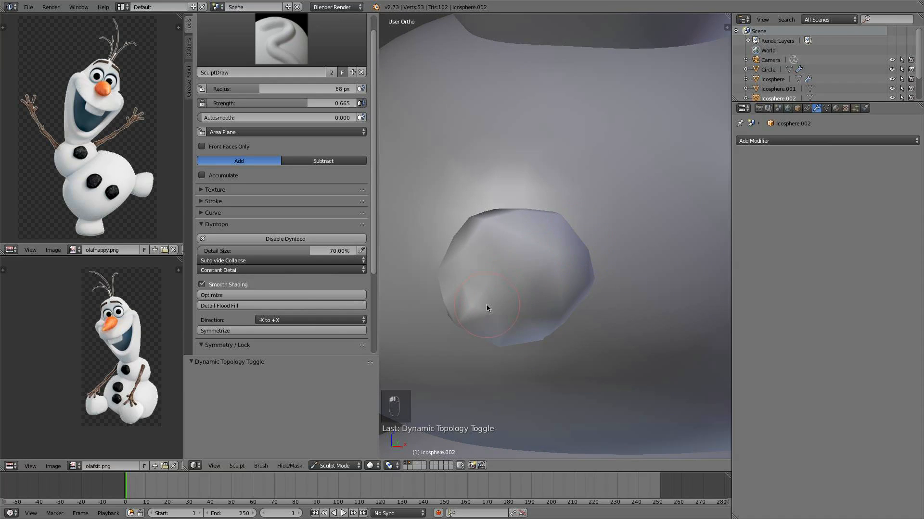
mouse_move(474, 316)
middle_mouse_down()
mouse_move(552, 299)
mouse_move(468, 315)
mouse_move(476, 293)
middle_mouse_up()
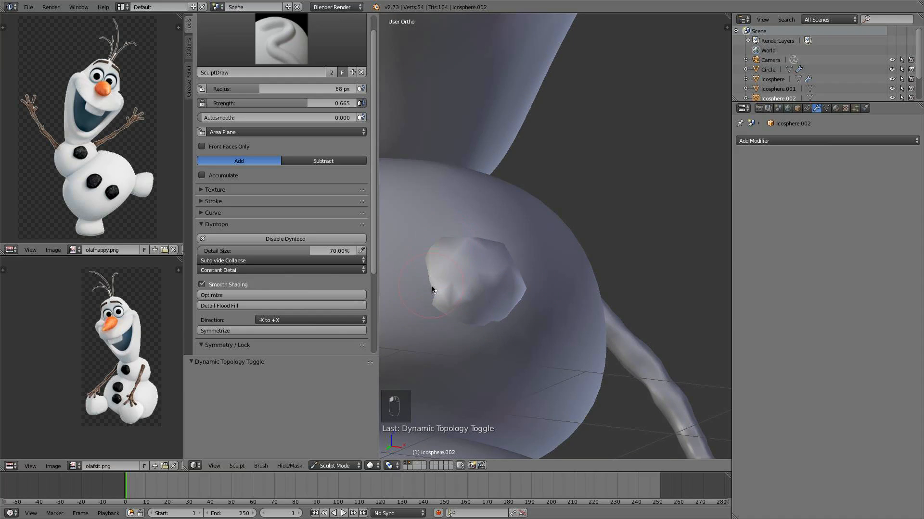
middle_click_drag(461, 318, 438, 319)
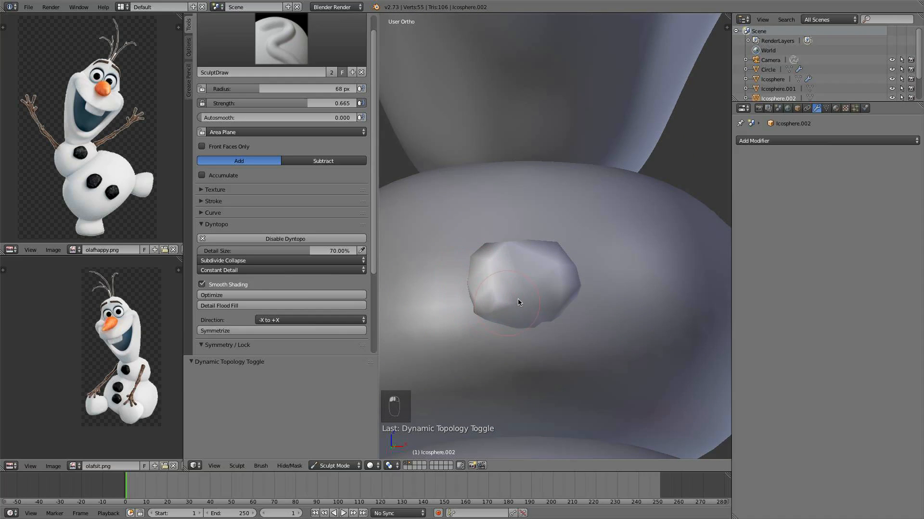
scroll(576, 308, "up", 4)
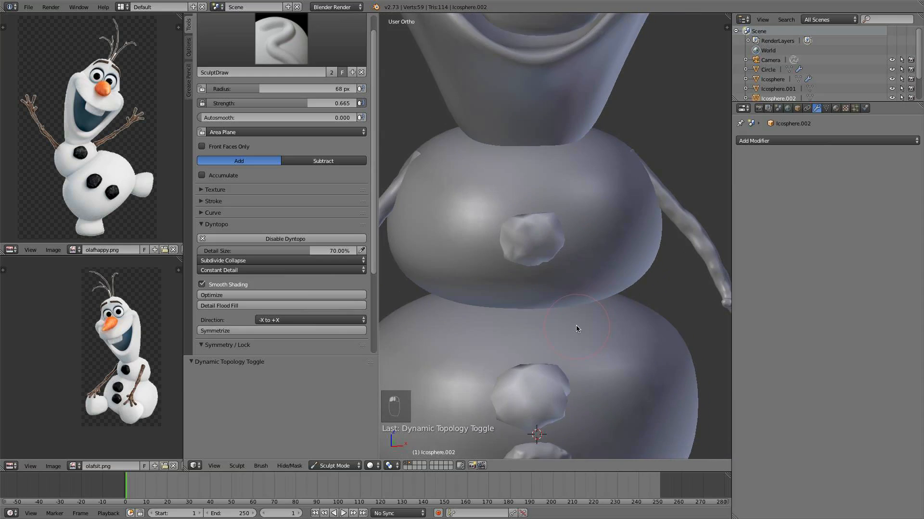
scroll(527, 249, "down", 3)
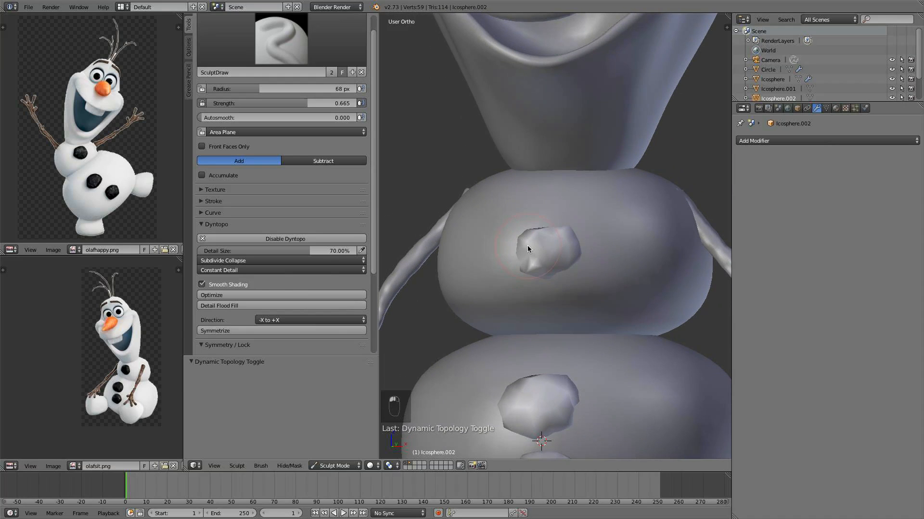
Return the chest button and the upper belly button to Object Mode and keep both selected
left_click(353, 466)
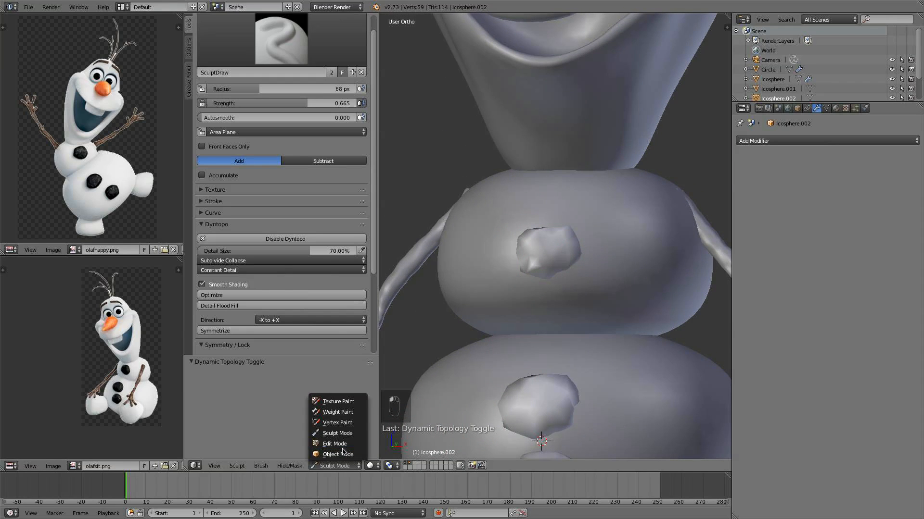
left_click(342, 454)
scroll(560, 316, "down", 2)
scroll(541, 244, "up", 2)
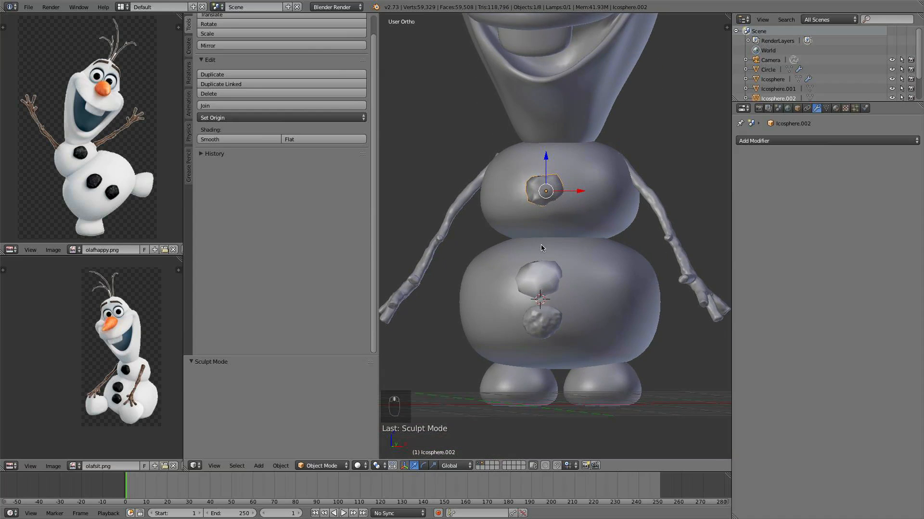
right_click(536, 288, "shift")
key("ctrl+Tab")
left_click(335, 466)
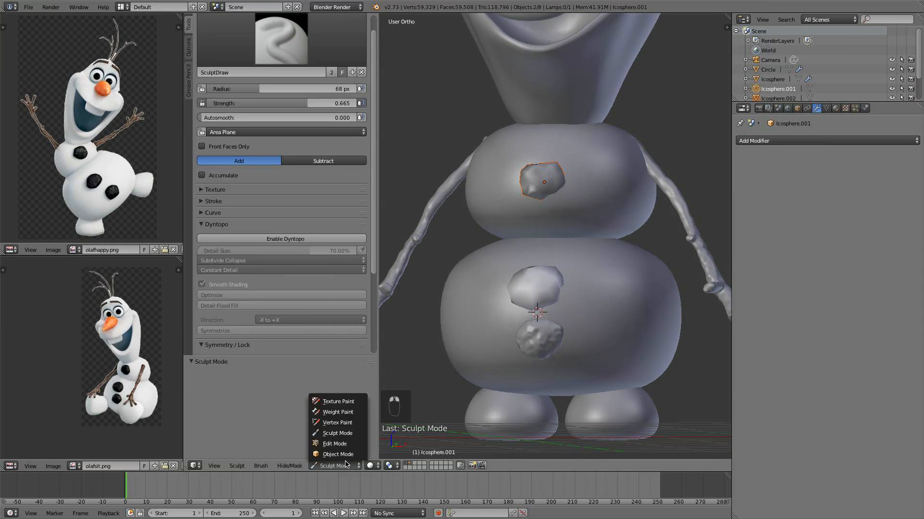
left_click(339, 454)
right_click(537, 342, "shift")
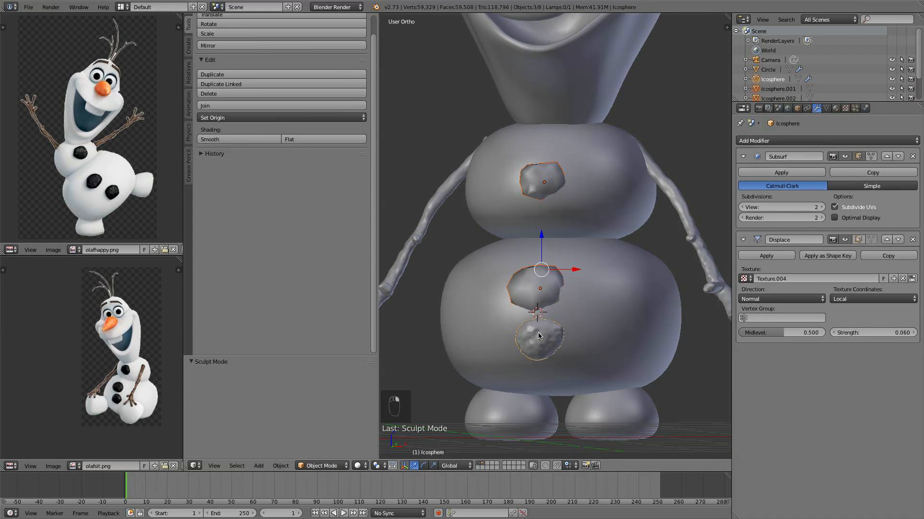
right_click(539, 336, "shift")
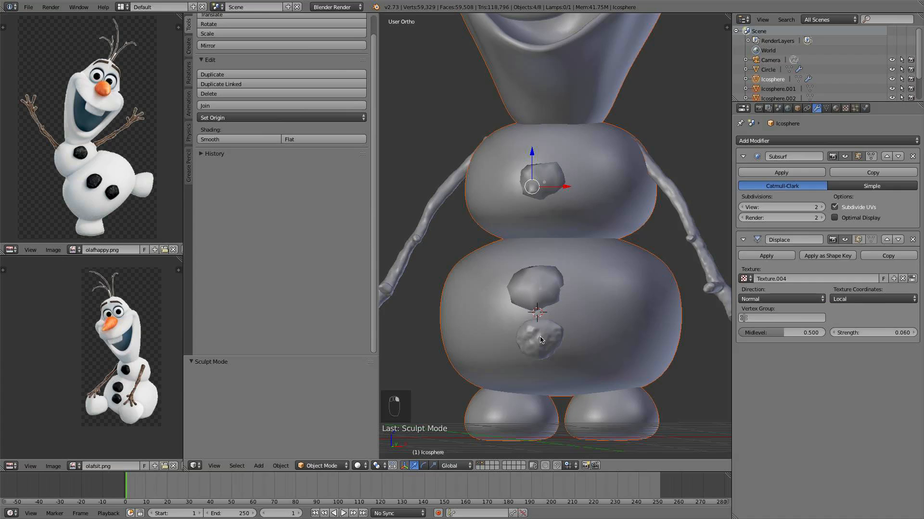
key("h")
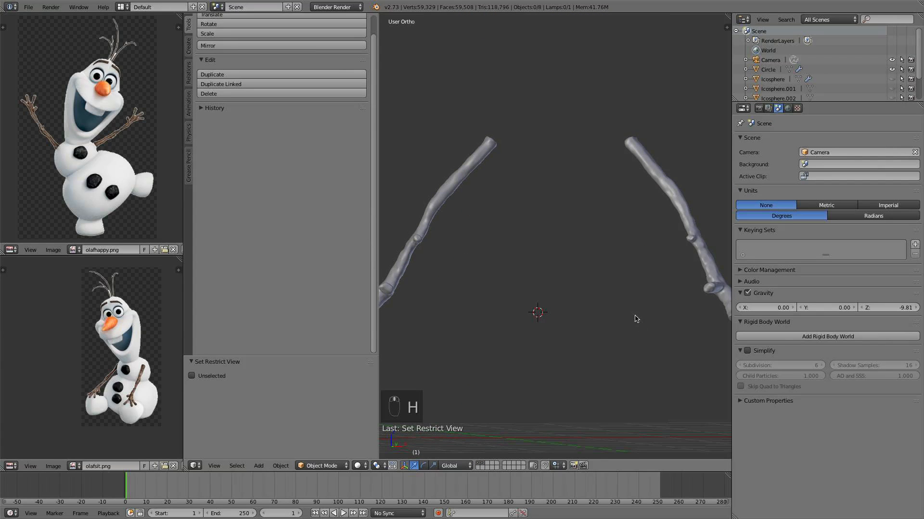
key("alt+h")
key("a")
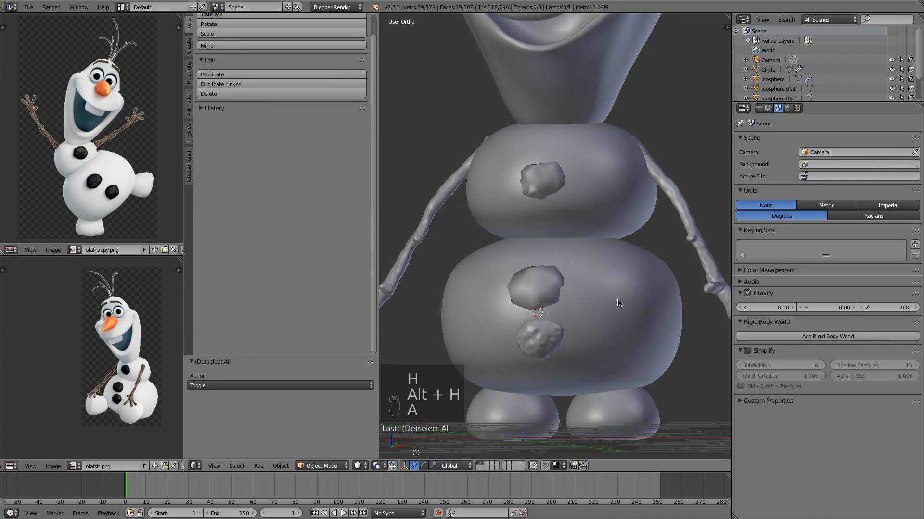
Select all three buttons with the lowest one active and link its modifiers to the other two
right_click(549, 181)
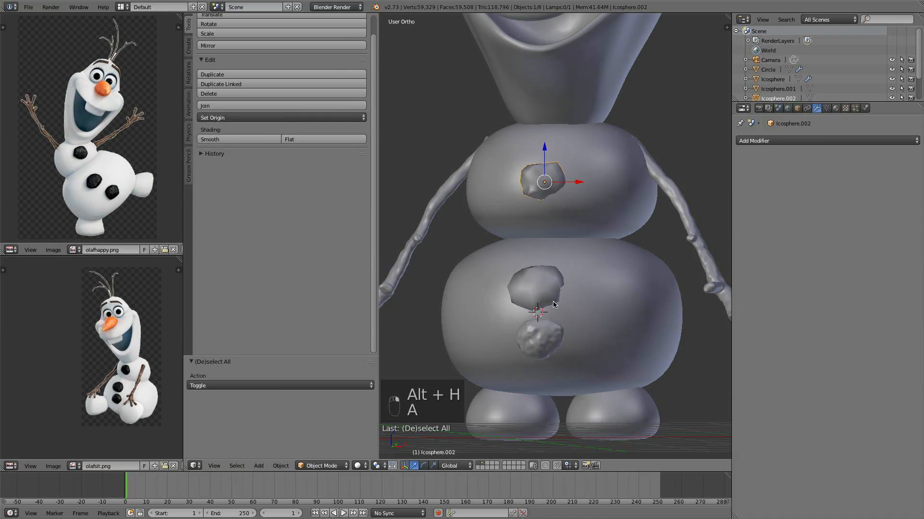
right_click(532, 294, "shift")
right_click(541, 339, "shift")
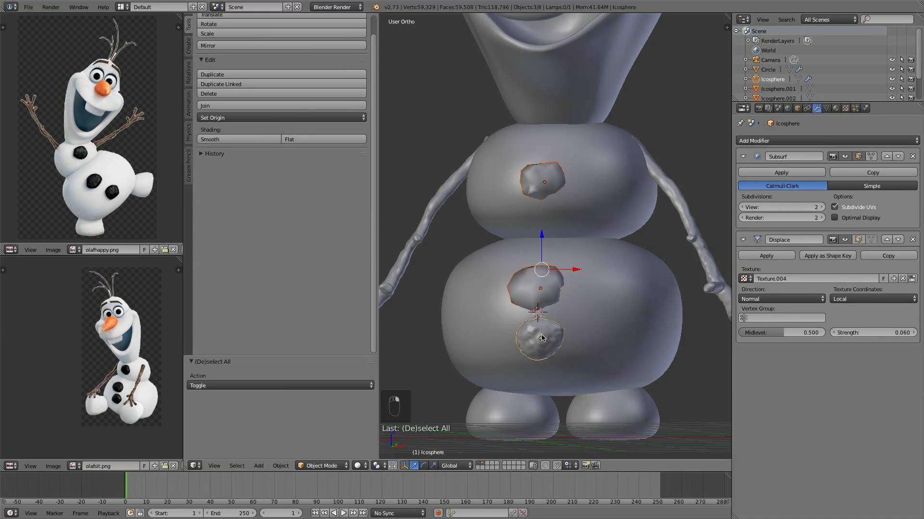
key("ctrl+l")
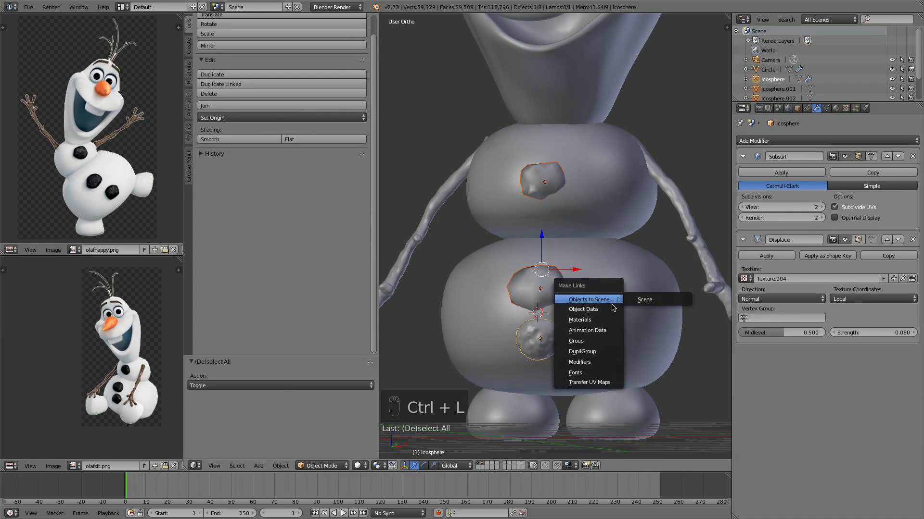
left_click(598, 367)
scroll(592, 357, "up", 2)
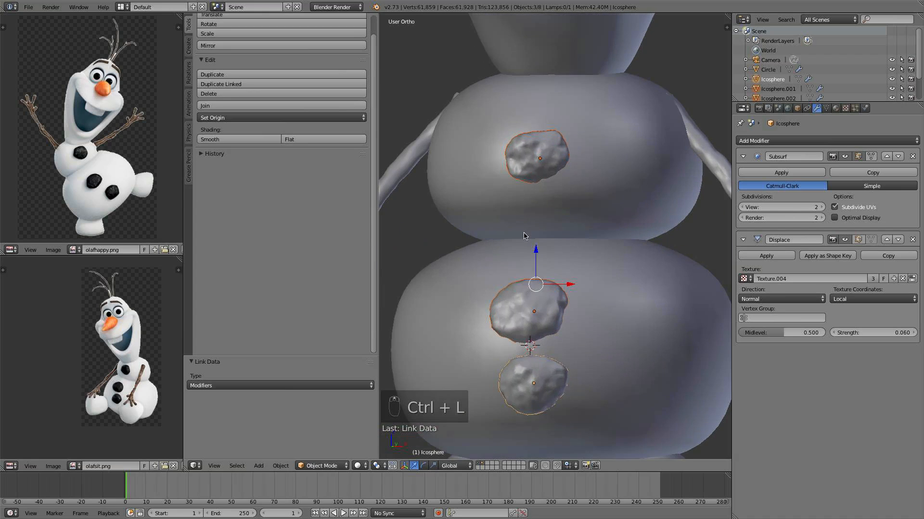
Deselect everything and check the whole snowman with its three buttons in front view
key("a")
key("Tab")
key("Tab")
key("Tab")
scroll(546, 187, "down", 3)
middle_click_drag(545, 186, 506, 205)
key("KP_1")
scroll(553, 241, "down", 2)
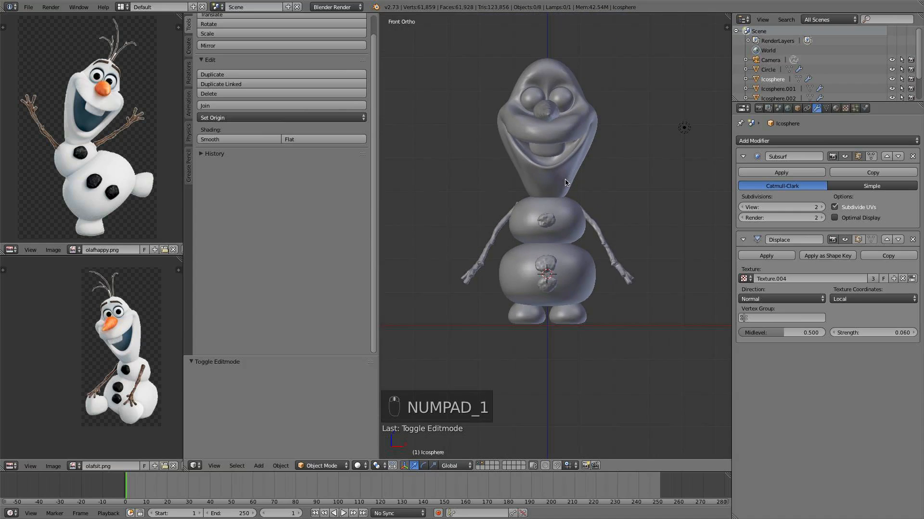
Examine the head's shape and proportions against the rest of the snowman in front view
scroll(586, 279, "up", 3)
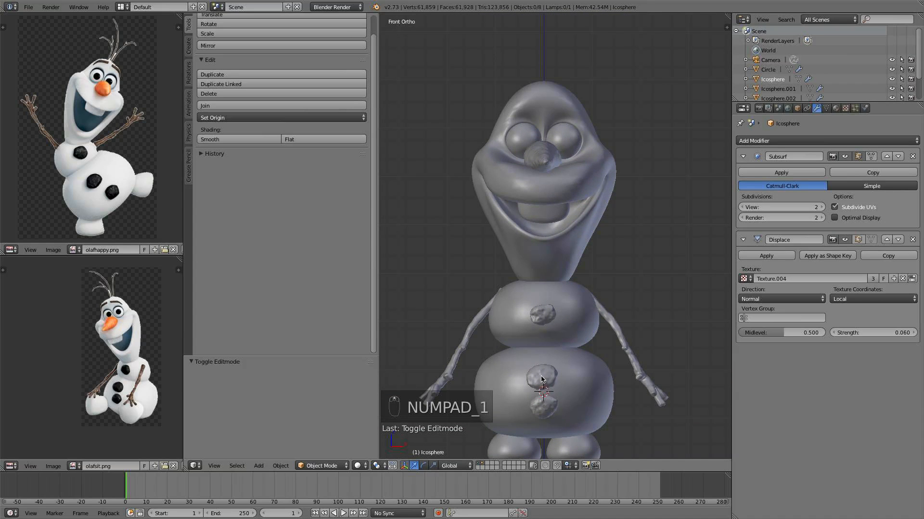
scroll(557, 330, "up", 2)
scroll(552, 264, "down", 1)
scroll(553, 295, "up", 1)
scroll(570, 283, "down", 3)
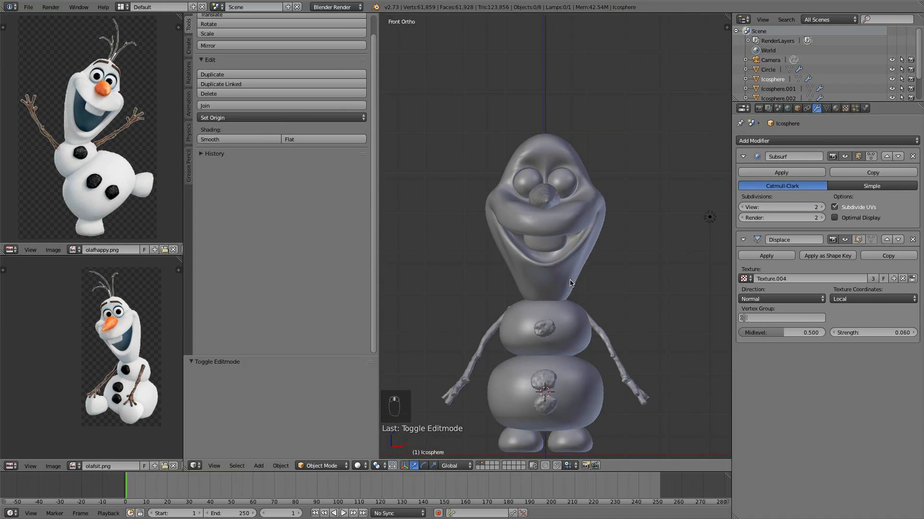
scroll(570, 283, "up", 2)
scroll(614, 222, "down", 2)
scroll(618, 223, "up", 2)
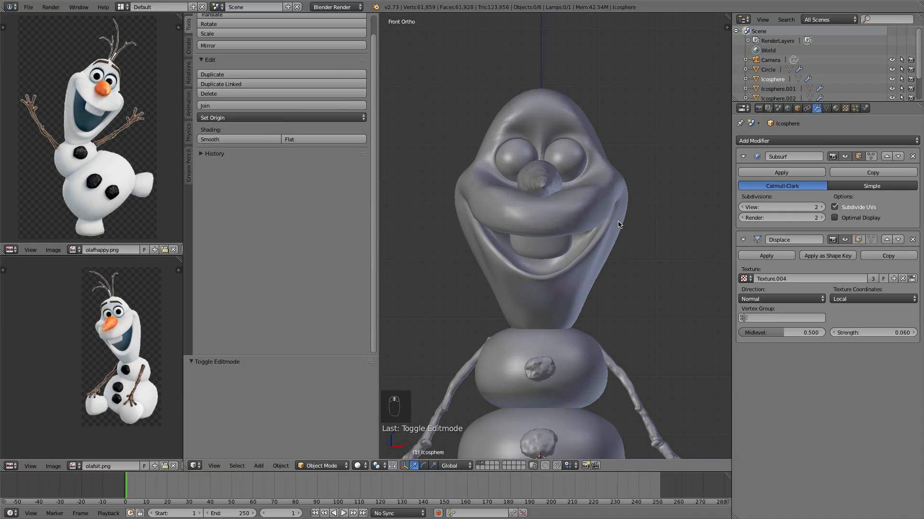
Open the snowman's body mesh in Edit Mode and lower the vertices beside the eye about 0.2 along Z
key("Tab")
key("Tab")
right_click(605, 189)
key("Tab")
scroll(618, 151, "up", 2)
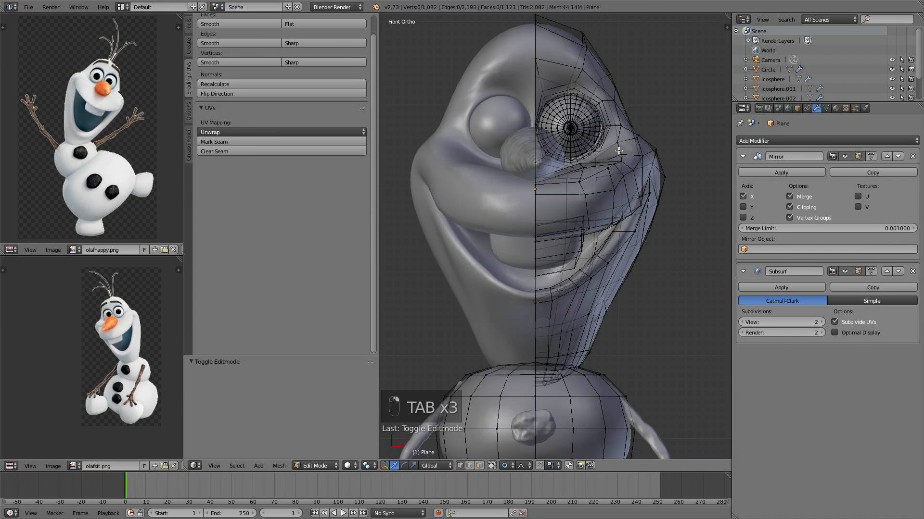
left_click_drag(621, 107, 616, 116)
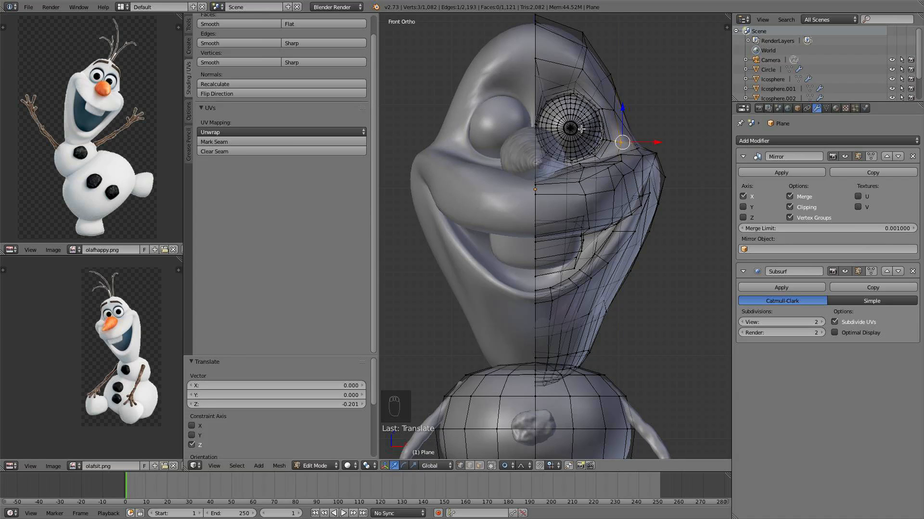
Lower the vertices at the centre of the crown by 0.15 along Z with proportional editing
middle_click_drag(539, 59, 542, 98, "shift")
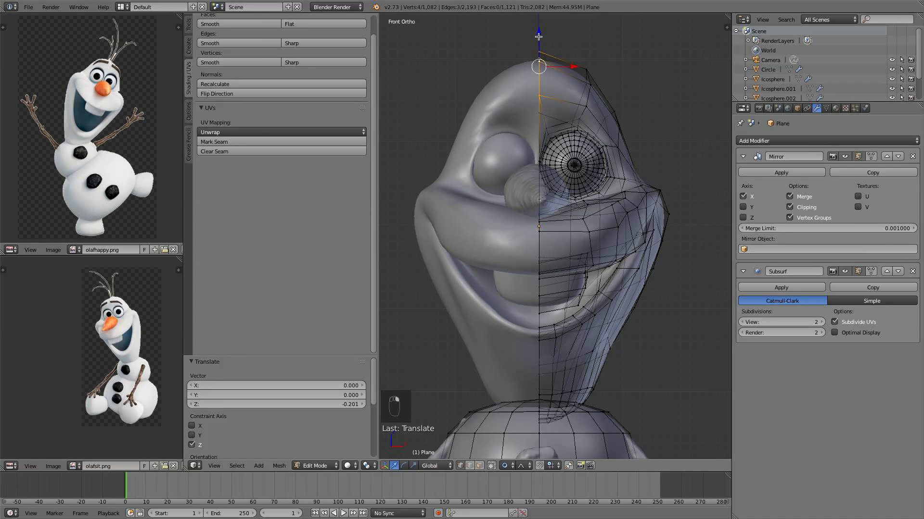
mouse_move(538, 36)
left_mouse_down()
mouse_move(535, 58)
mouse_move(532, 44)
mouse_move(541, 47)
left_mouse_up()
scroll(534, 51, "down", 5)
right_click(532, 44)
scroll(541, 46, "up", 3)
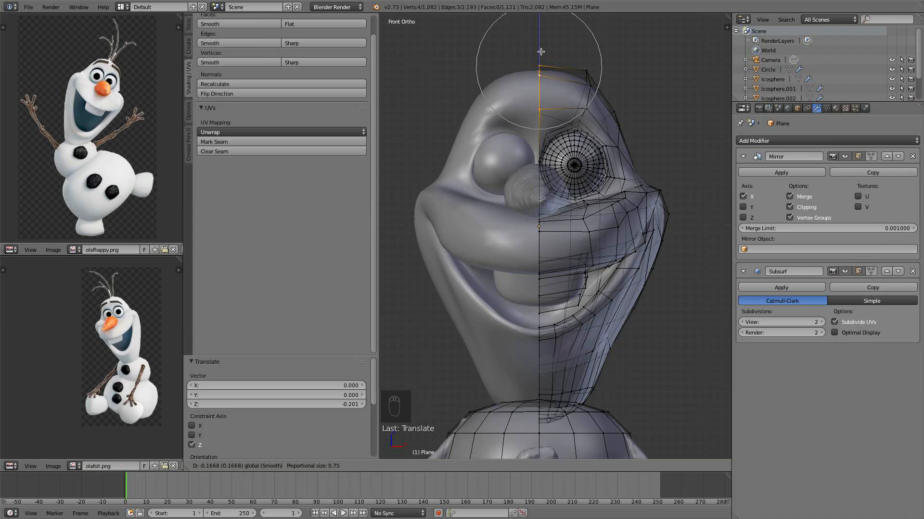
left_click_drag(539, 50, 539, 50)
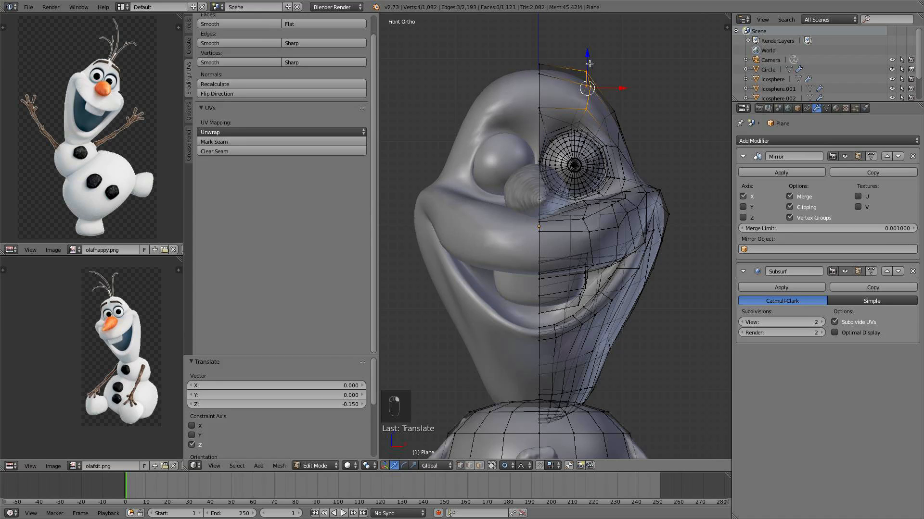
Lower the vertices beside the crown's centre slightly along Z, deselect them and return to Object Mode
left_click_drag(589, 63, 592, 65)
scroll(588, 63, "up", 5)
key("a")
key("Tab")
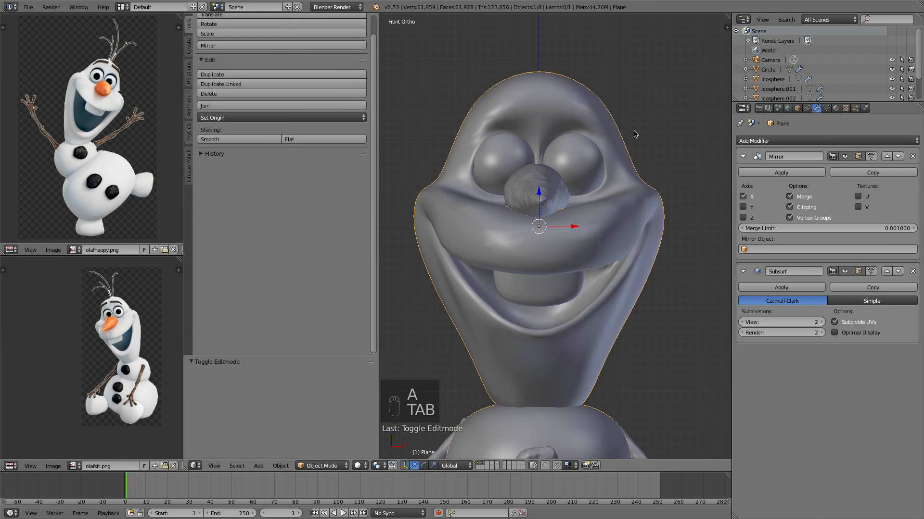
Pull the vertex on the upper side of the forehead slightly inward along X in Edit Mode and return to Object Mode
scroll(635, 163, "down", 3)
scroll(634, 207, "up", 3)
key("Tab")
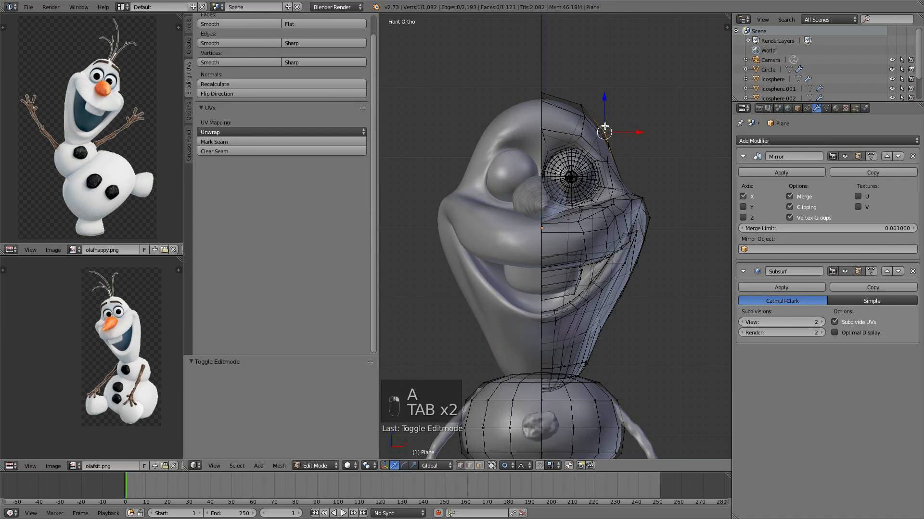
left_click_drag(636, 143, 627, 144)
key("a")
key("Tab")
Examine the snowman's profile in perspective and in the orthographic right view
scroll(620, 163, "down", 4)
scroll(618, 191, "down", 1)
middle_click_drag(613, 196, 672, 233)
key("KP_5")
scroll(603, 204, "up", 2)
scroll(482, 233, "down", 4)
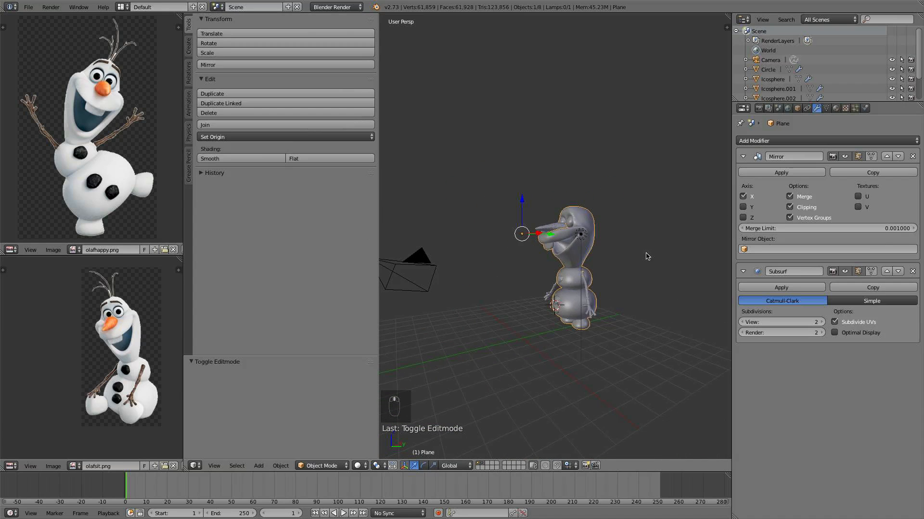
scroll(635, 240, "up", 4)
scroll(578, 257, "up", 2)
key("KP_3")
key("KP_5")
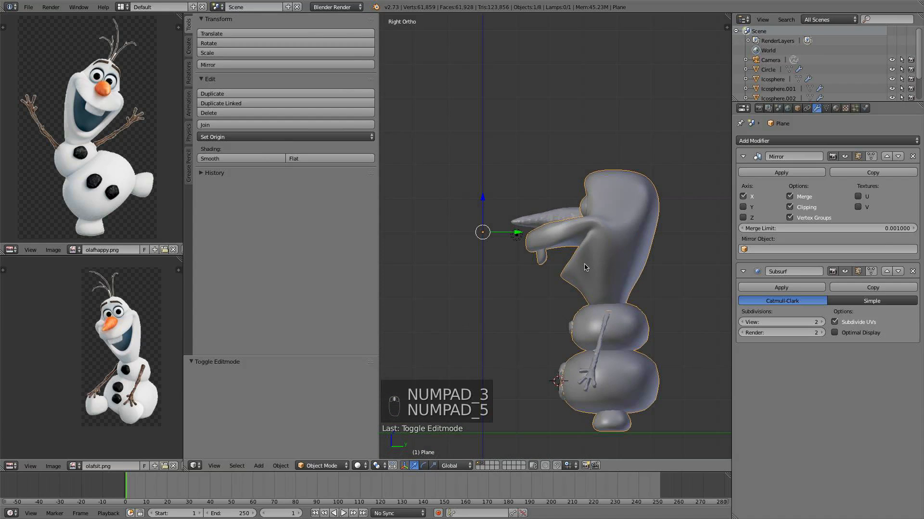
scroll(588, 267, "down", 2)
scroll(587, 267, "up", 2)
middle_click_drag(576, 348, 526, 292, "shift")
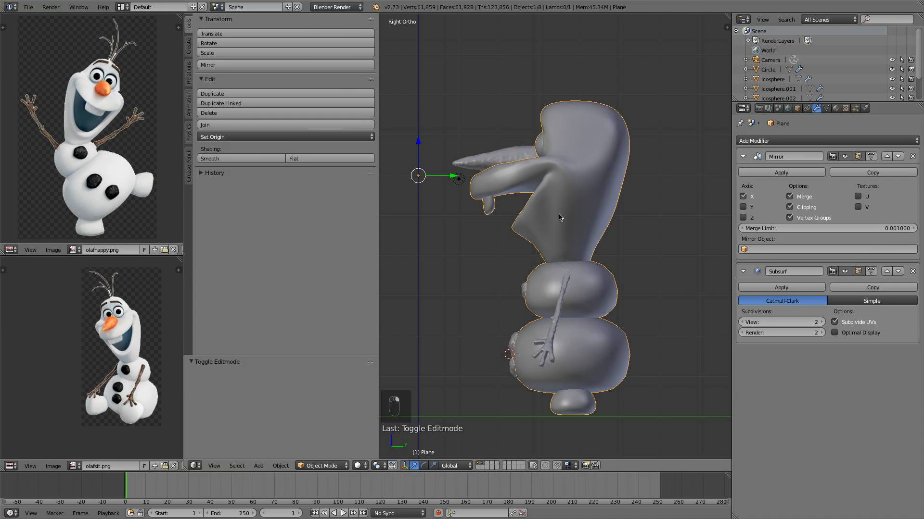
Circle-select the upper lip's front and the tooth in Edit Mode and move them back about 0.19 with proportional editing
key("Tab")
scroll(510, 228, "up", 1)
key("c")
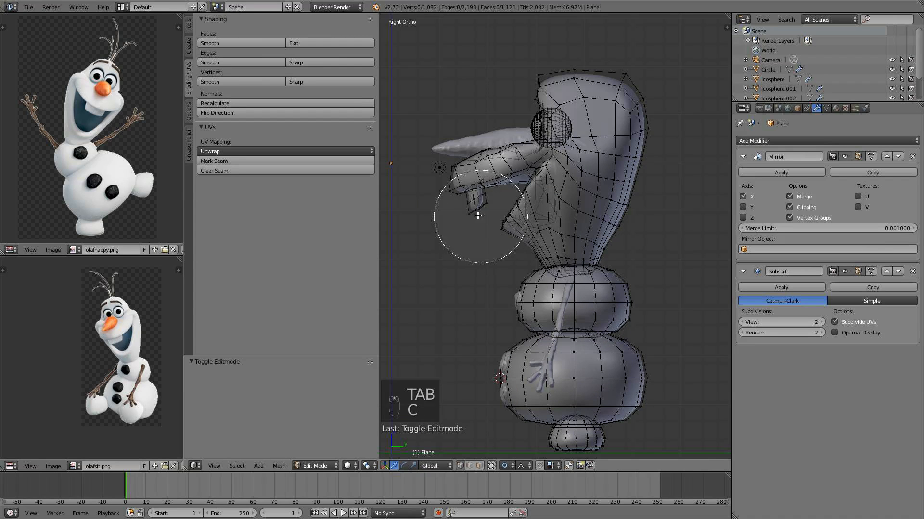
left_click(453, 201)
right_click(450, 199)
key("c")
left_click_drag(453, 177, 507, 184)
right_click(457, 186)
key("g")
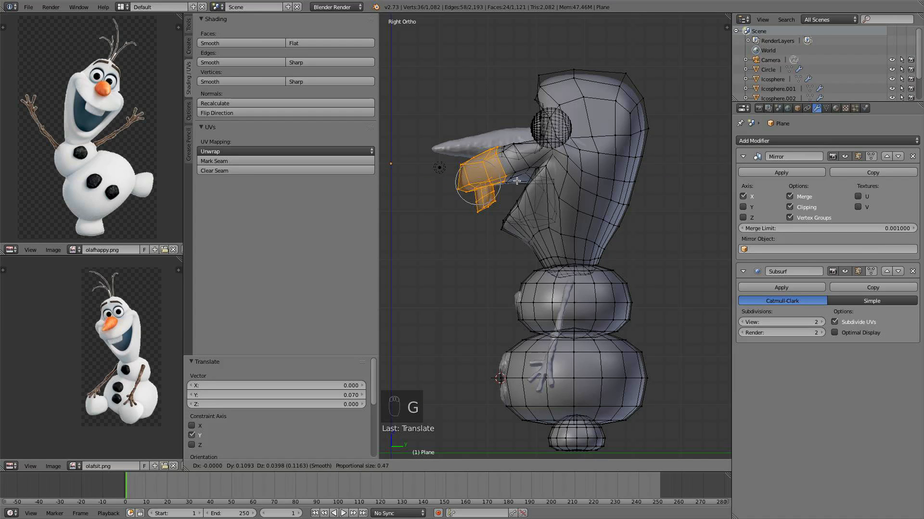
scroll(518, 182, "down", 8)
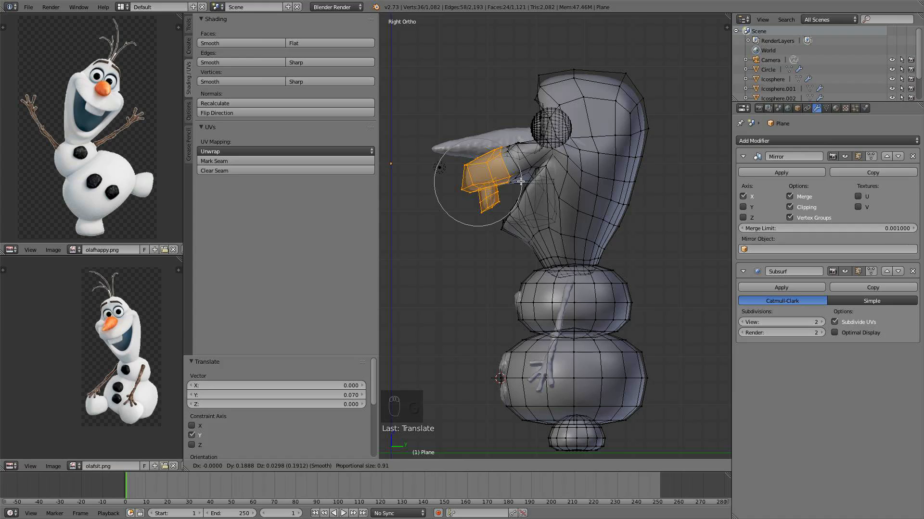
left_click(521, 180)
key("a")
middle_click_drag(521, 181, 516, 213)
scroll(510, 180, "up", 1)
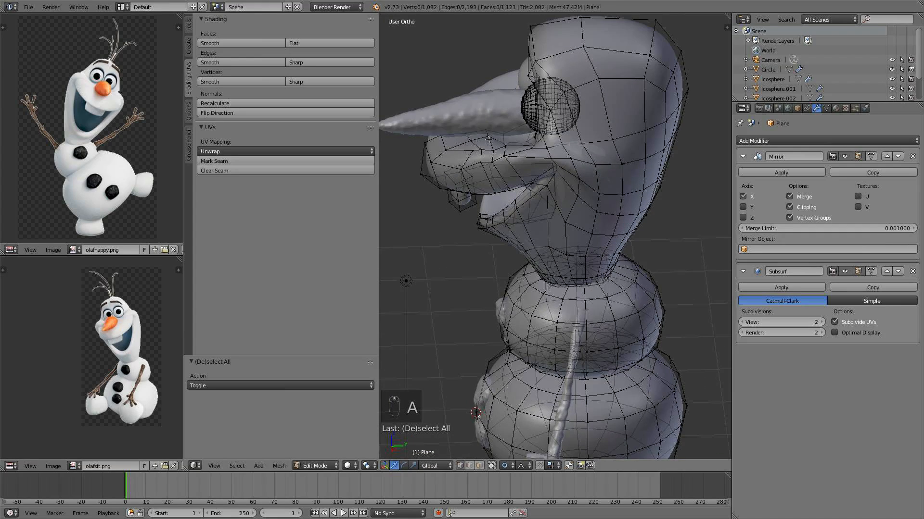
right_click(470, 144, "shift")
key("KP_3")
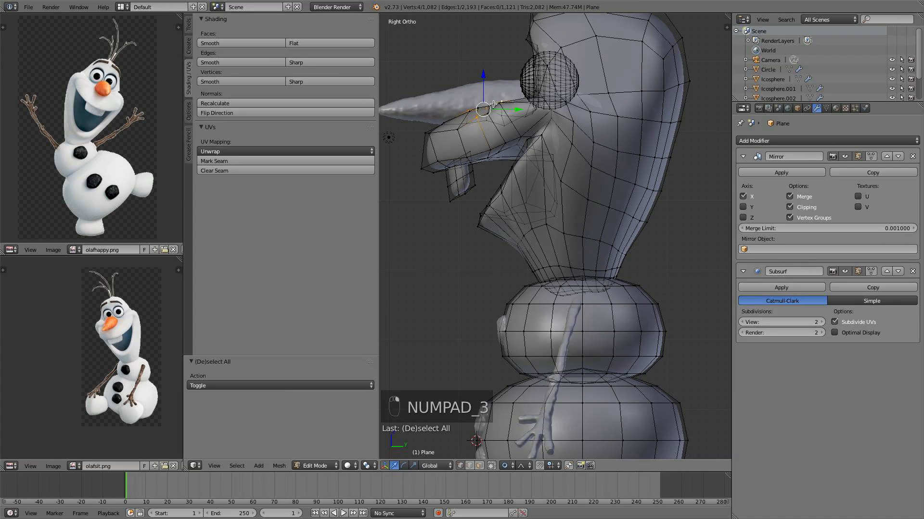
key("a")
key("a")
key("c")
mouse_move(423, 97)
left_mouse_down()
mouse_move(437, 117)
mouse_move(458, 114)
mouse_move(472, 94)
left_mouse_up()
right_click(473, 91)
key("a")
Return to Object Mode, rotate the carrot nose by -2.861° in the right view and deselect it
key("Tab")
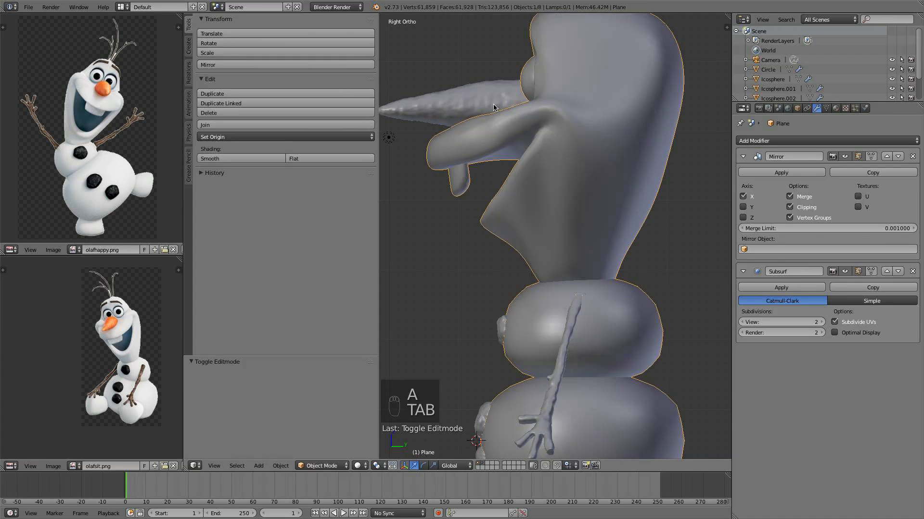
right_click(489, 90)
key("r")
left_click(674, 111)
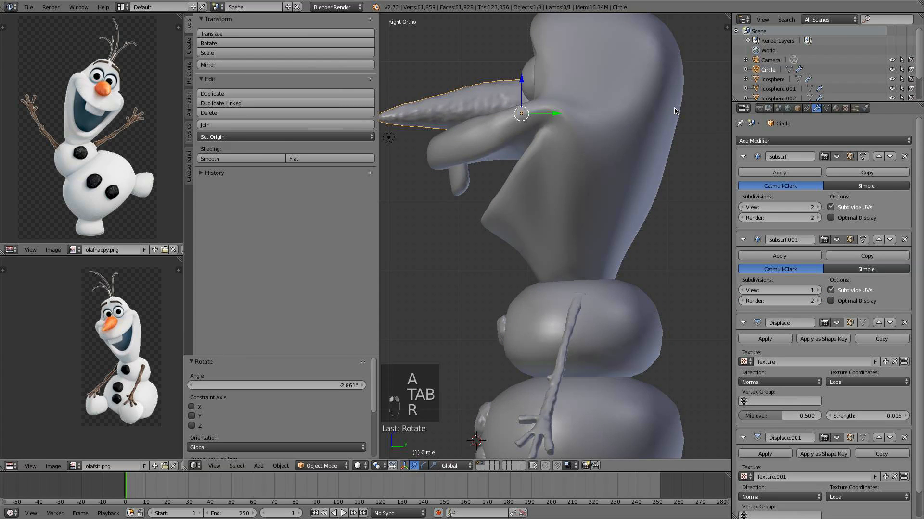
key("a")
Examine the tilted nose and the reshaped head from the front and the right side
key("Tab")
key("Tab")
key("Tab")
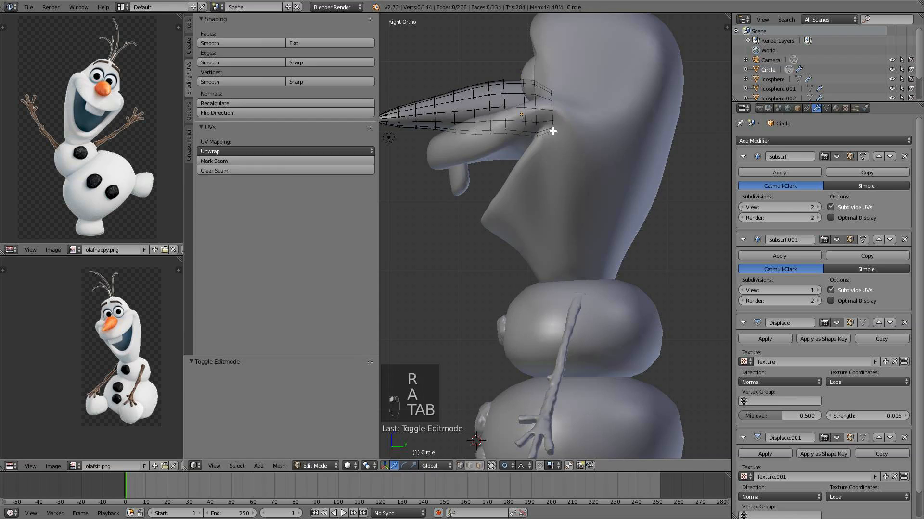
middle_click_drag(498, 176, 614, 171)
key("KP_1")
key("KP_3")
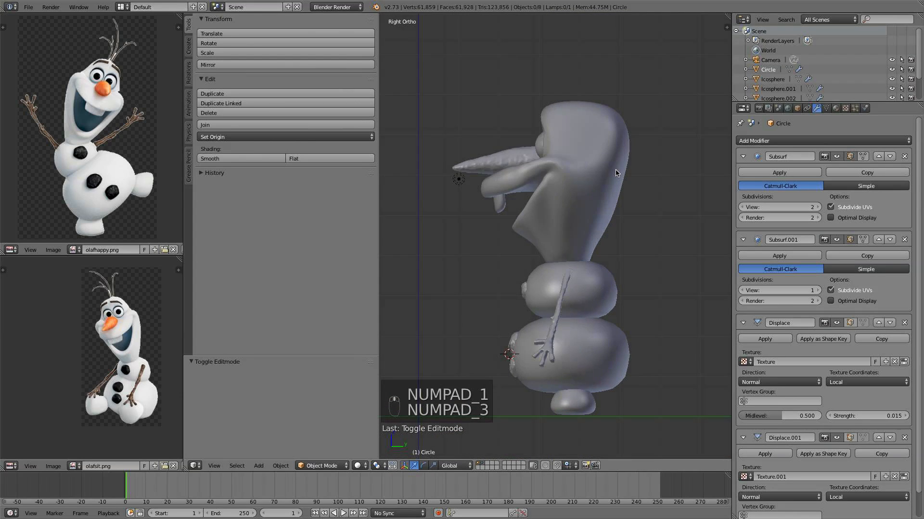
key("KP_1")
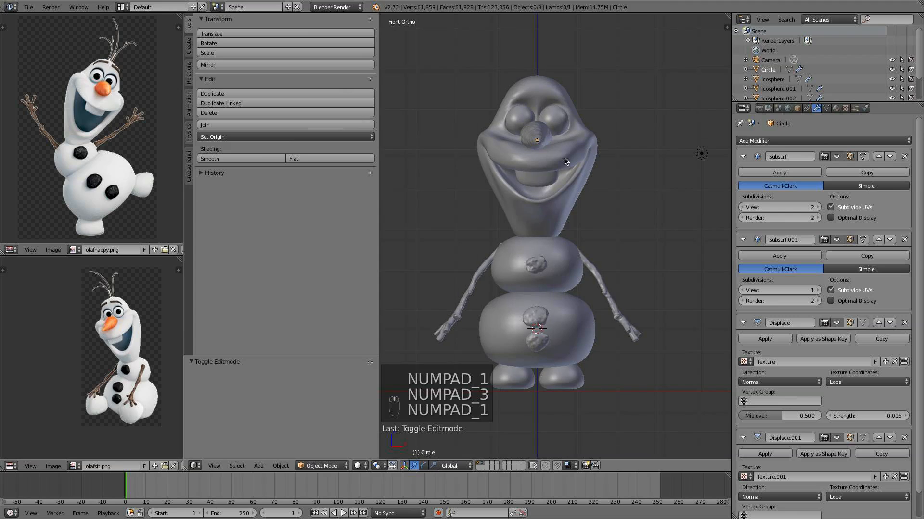
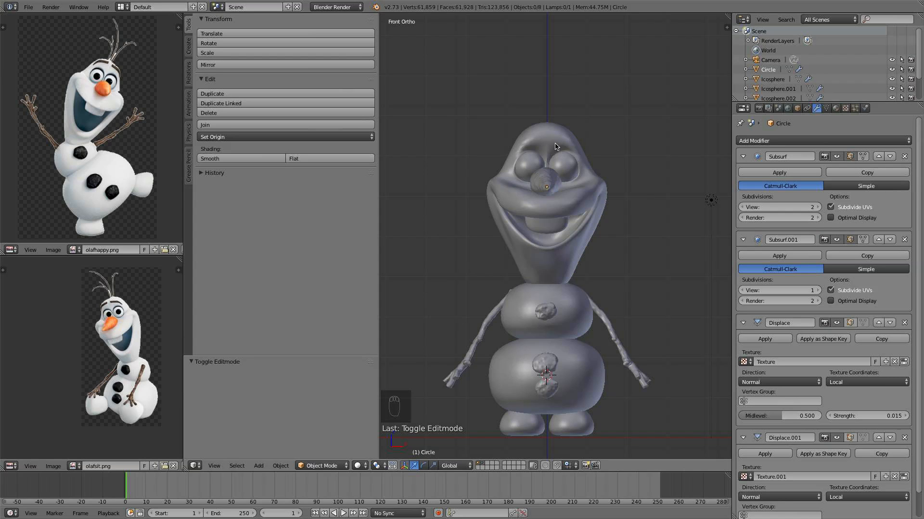
middle_click_drag(631, 214, 587, 218)
key("KP_3")
key("KP_1")
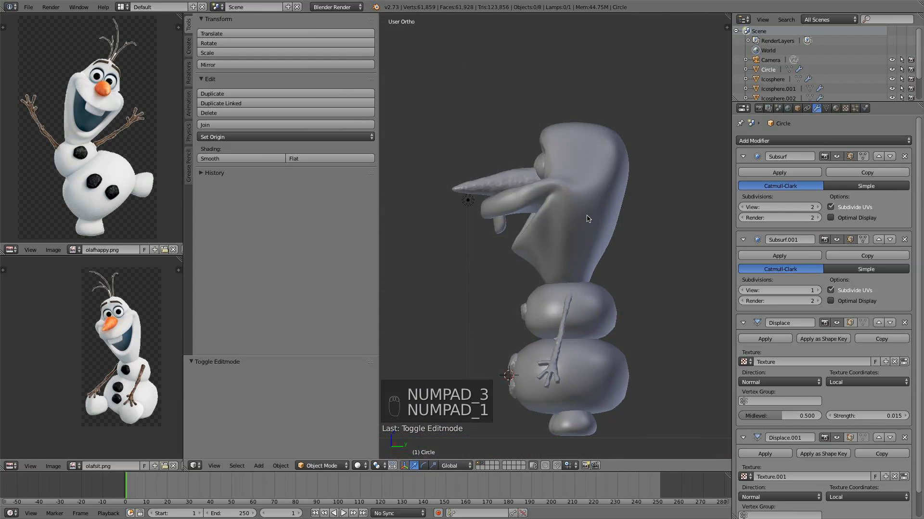
Circle-select the body mesh's upper back-of-head vertices in Edit Mode and move them forward 0.209 along Y
key("KP_3")
scroll(595, 235, "up", 2)
right_click(595, 235)
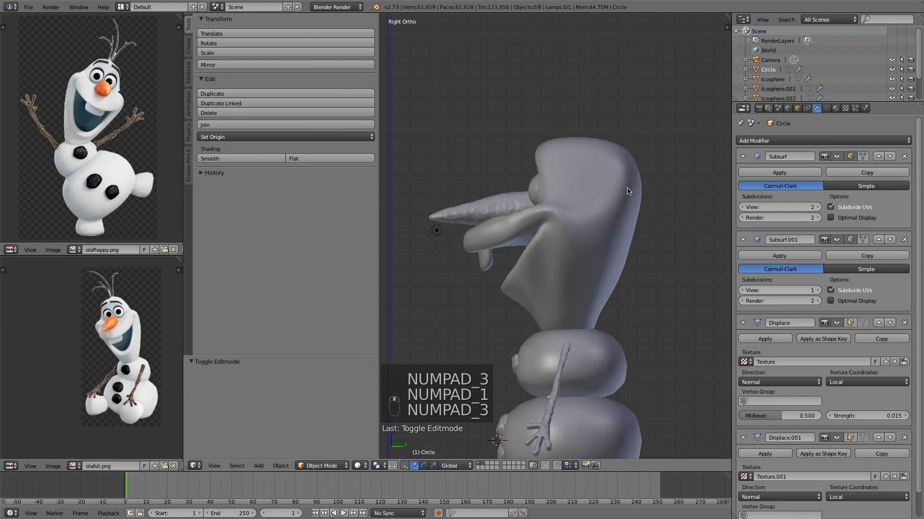
key("Tab")
key("Tab")
key("Tab")
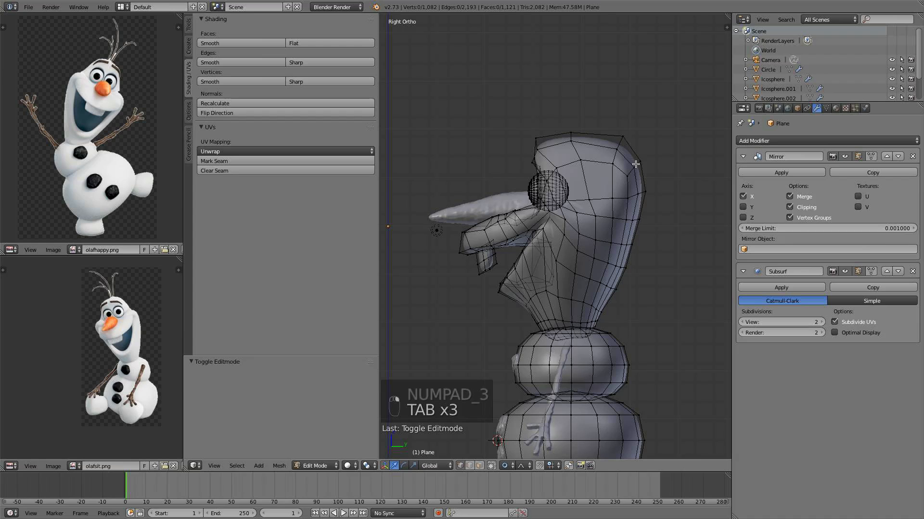
key("c")
left_click(636, 156)
right_click(634, 152)
left_click_drag(651, 169, 642, 167)
scroll(642, 168, "up", 1)
scroll(677, 139, "down", 1)
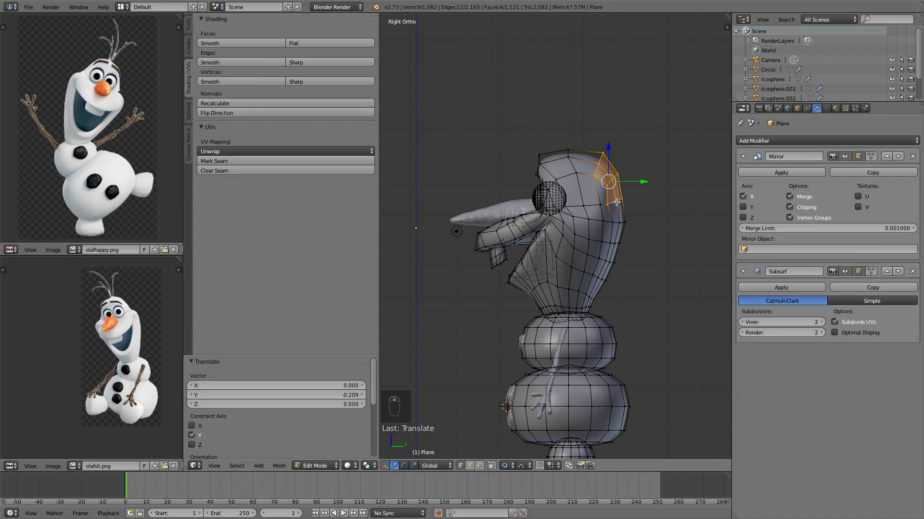
Move the single vertex just in front of the back of the head 0.036 along Y and deselect it
right_click(601, 204)
left_click_drag(629, 205, 625, 206)
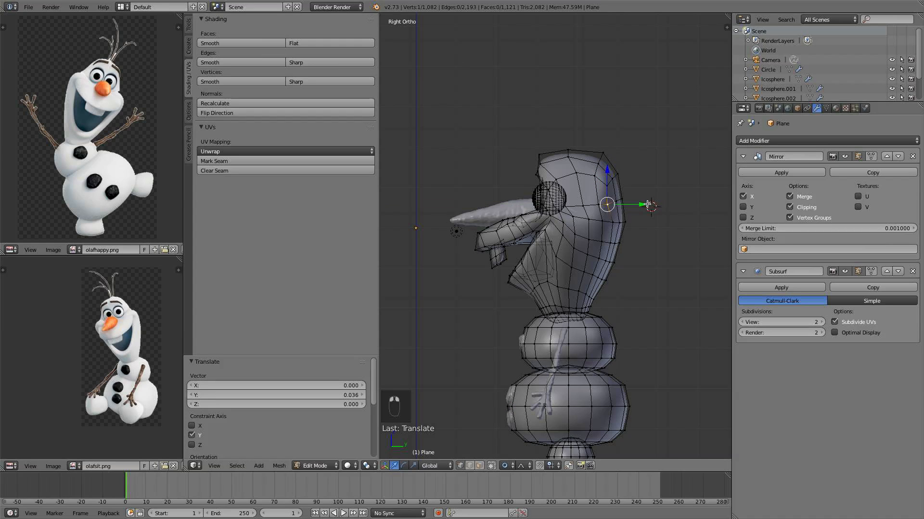
key("a")
Circle-select the four vertices around the crown's rear corner, nudge them along Y and deselect them
key("c")
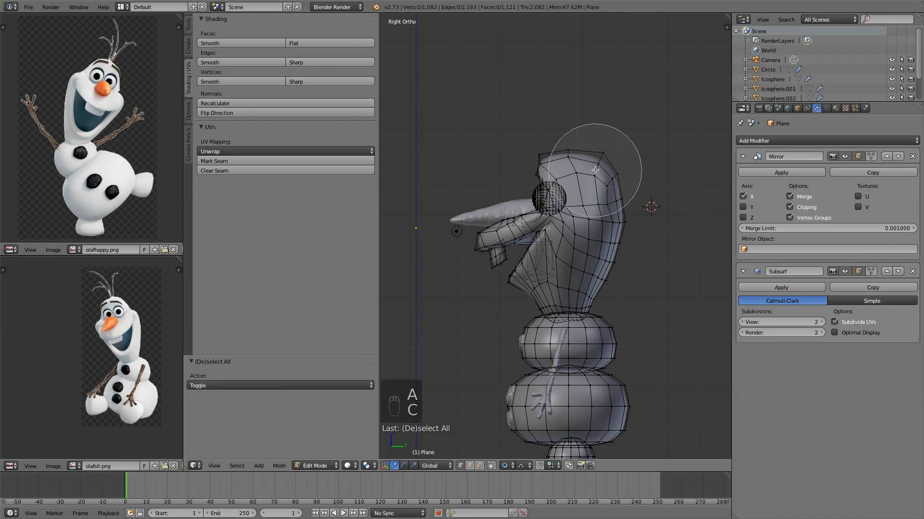
scroll(595, 170, "up", 6)
left_click(595, 166)
right_click(610, 140)
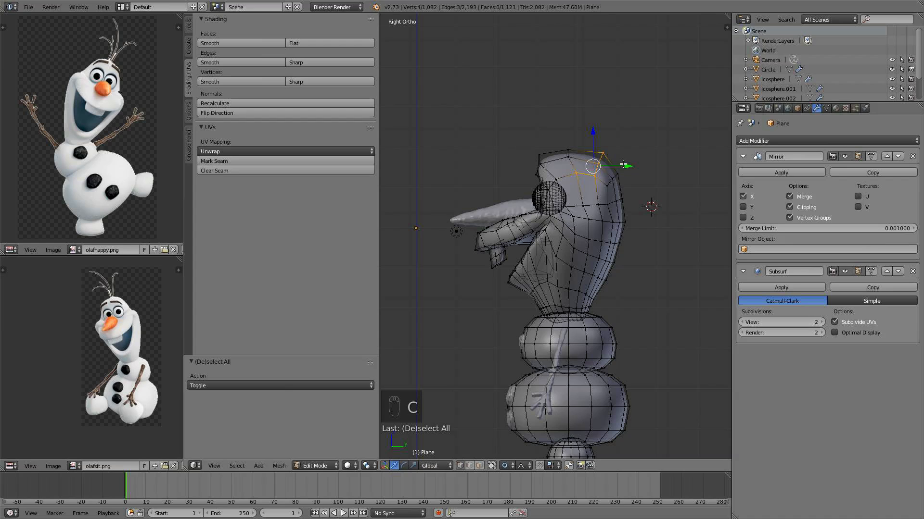
left_click_drag(623, 165, 625, 175)
key("a")
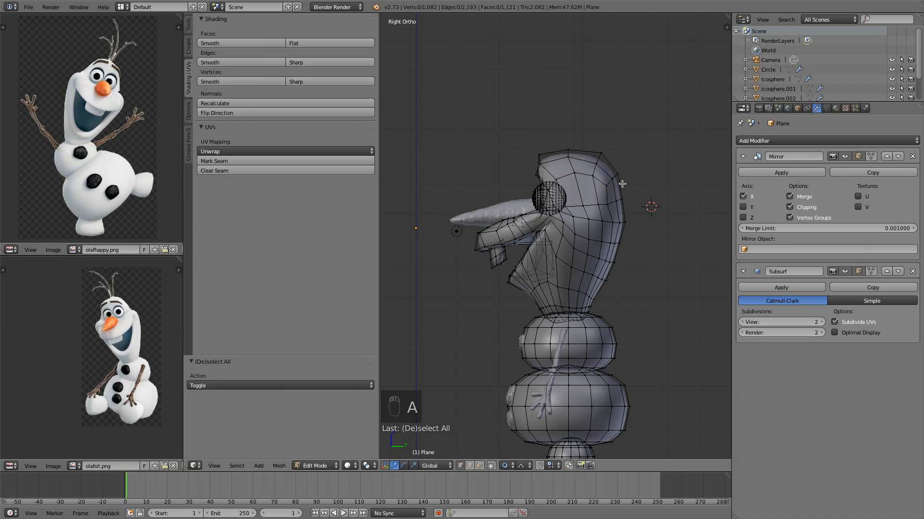
Pull the vertices at the middle and upper back of the head slightly forward along Y and return to Object Mode
key("c")
left_click(620, 230)
right_click(621, 229)
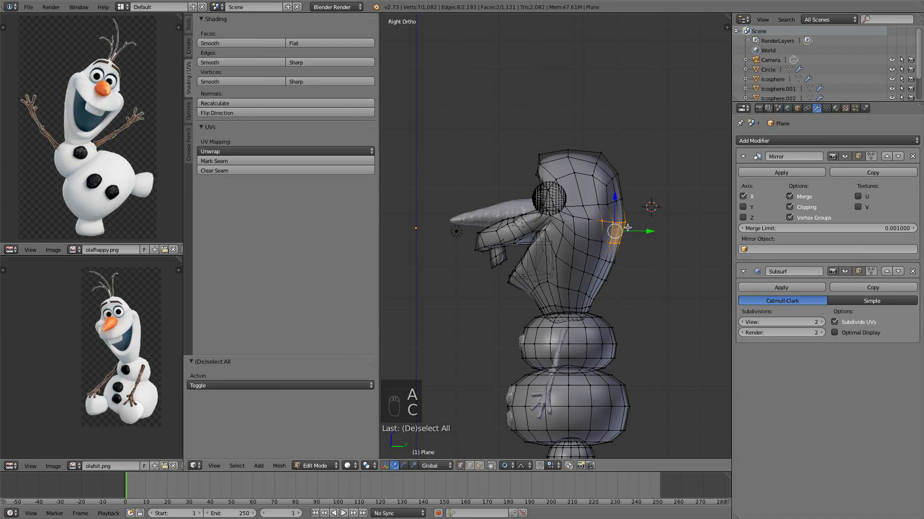
left_click_drag(644, 228, 638, 225)
key("Tab")
key("Tab")
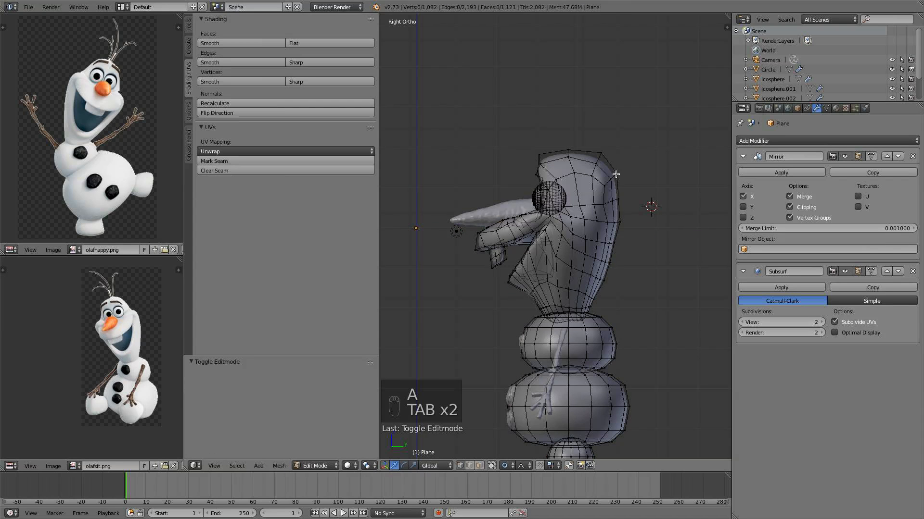
left_click_drag(643, 177, 636, 178)
key("Tab")
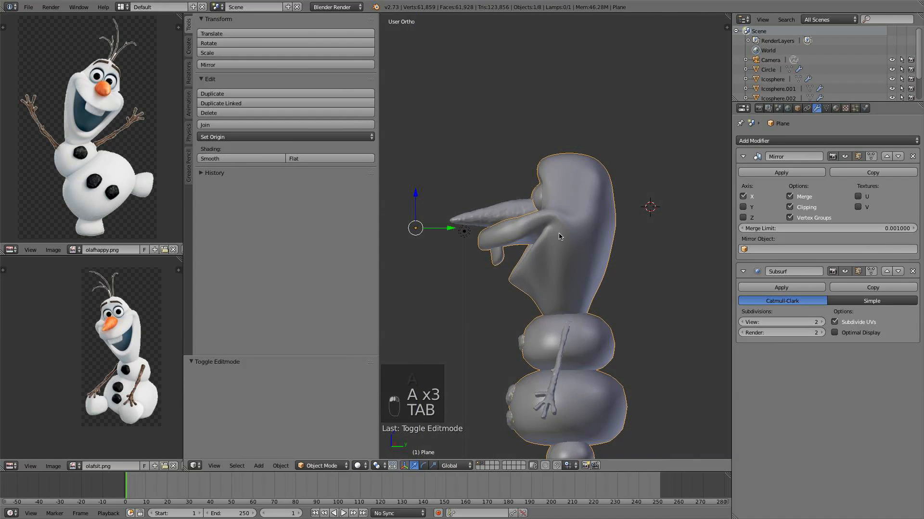
Snap the 3D cursor to the body mesh's vertex at the top of the head and return to Object Mode
middle_click_drag(644, 207, 666, 233)
key("KP_1")
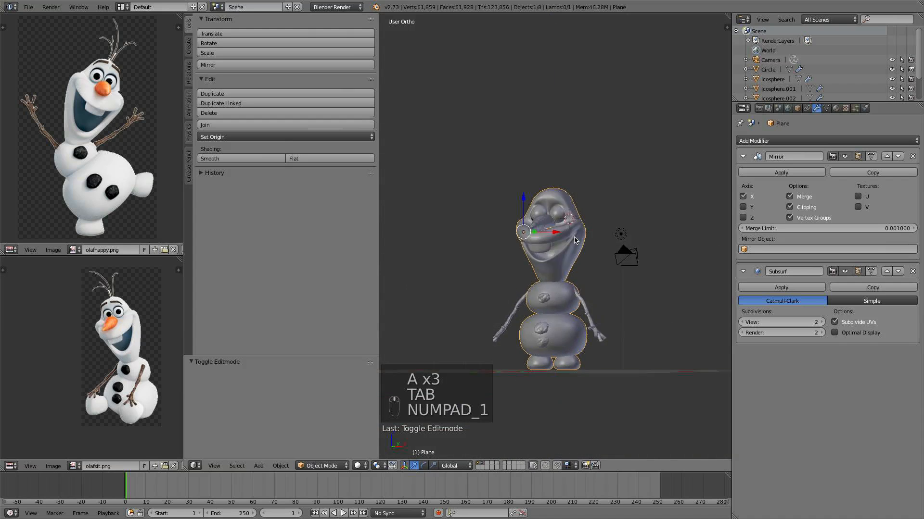
middle_click_drag(524, 239, 680, 263)
key("KP_3")
key("KP_1")
scroll(550, 296, "up", 4)
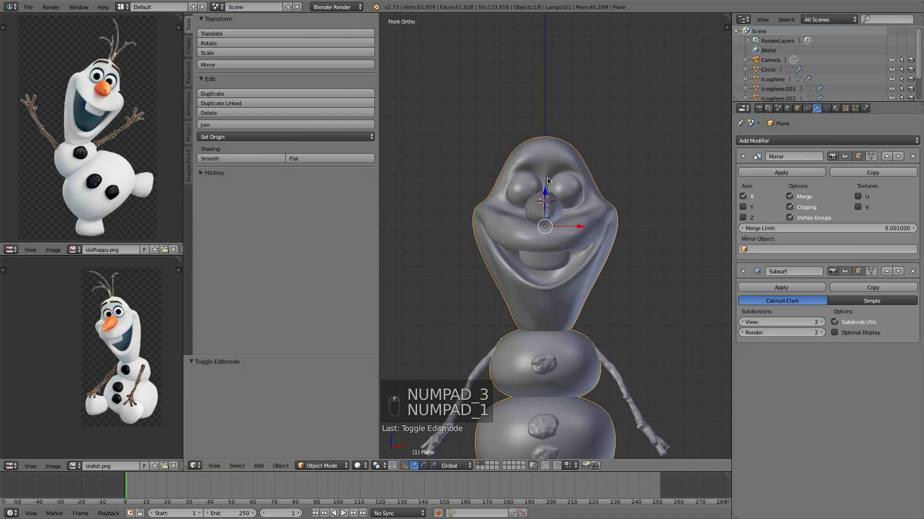
key("Tab")
middle_click_drag(546, 232, 549, 214)
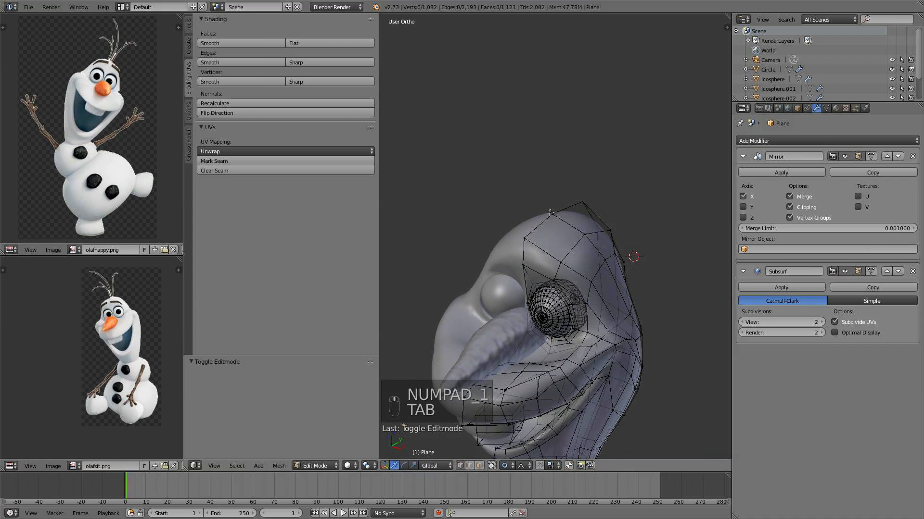
key("shift+s")
left_click(563, 250)
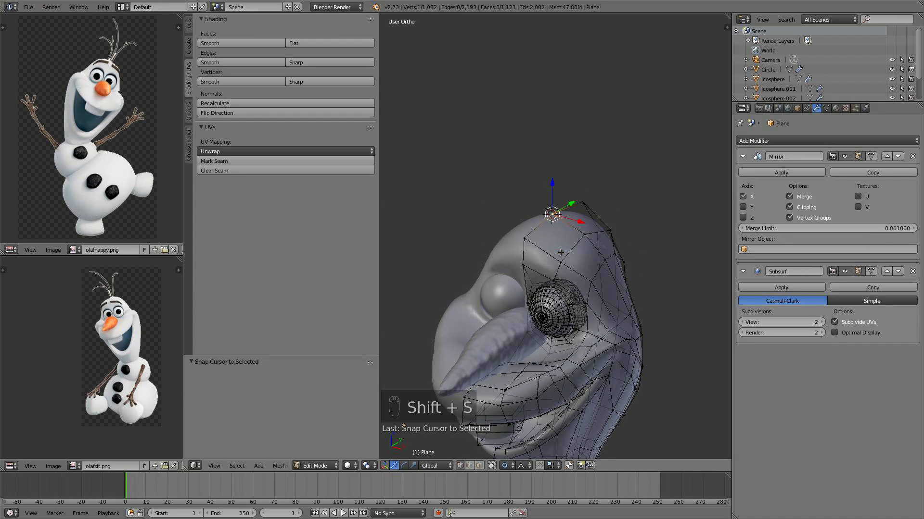
key("a")
key("Tab")
Select the lower outer edge of the eye socket in Edit Mode and move it -0.056 along X with proportional editing
middle_click_drag(572, 238, 613, 216)
scroll(523, 211, "up", 2)
scroll(610, 219, "up", 2)
key("Tab")
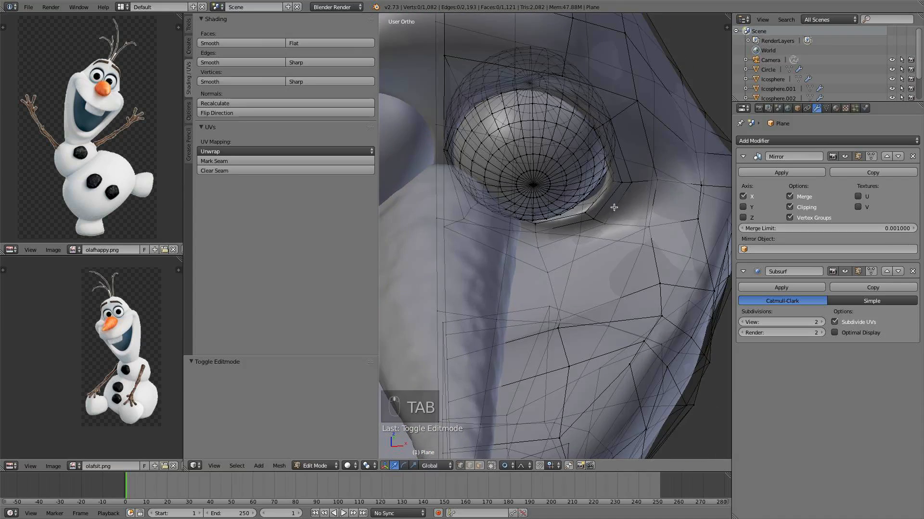
scroll(611, 204, "up", 4)
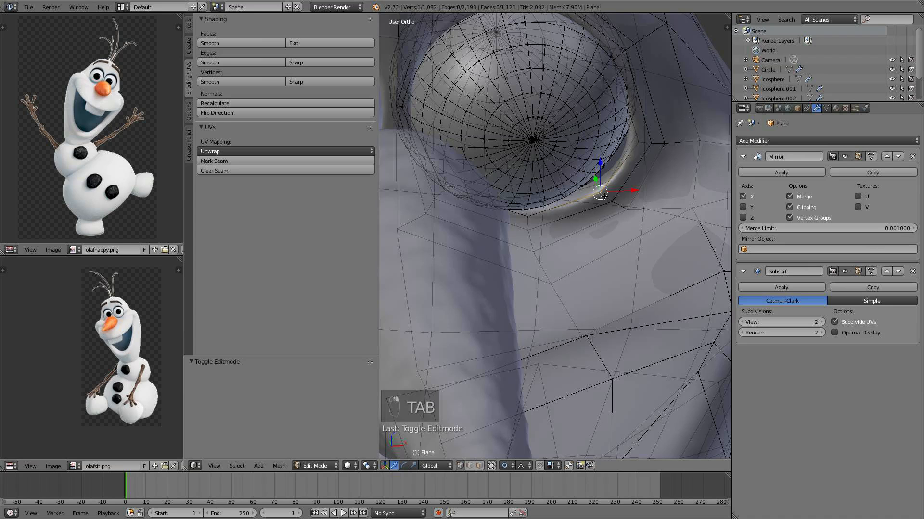
right_click(614, 201)
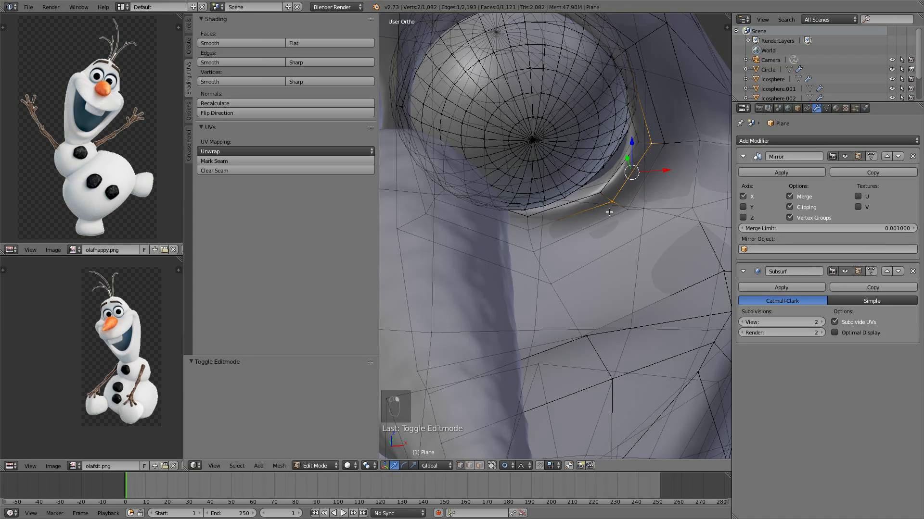
middle_click_drag(609, 212, 636, 229, "shift")
scroll(586, 245, "up", 1)
key("g")
key("x")
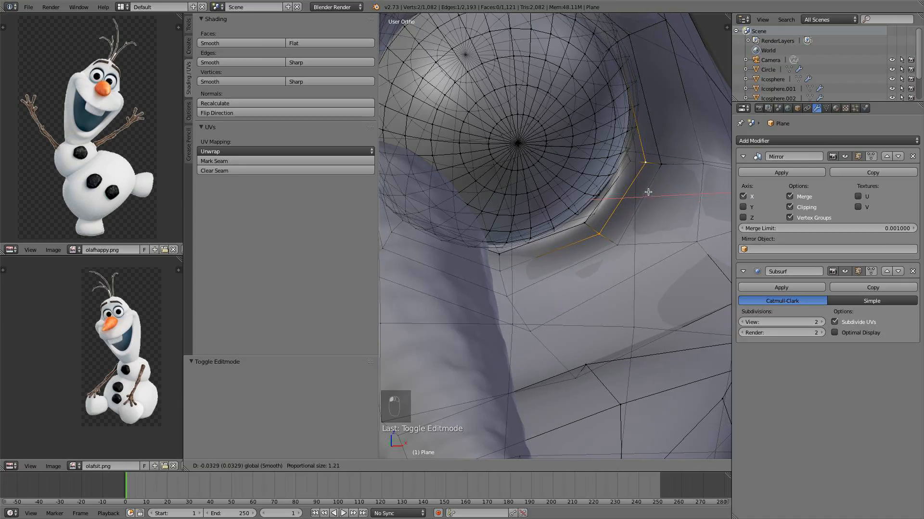
left_click_drag(641, 188, 640, 188)
Raise the selected lower outer eye socket edge 0.019 along Z, deselect it and leave Edit Mode
middle_click_drag(641, 188, 612, 161)
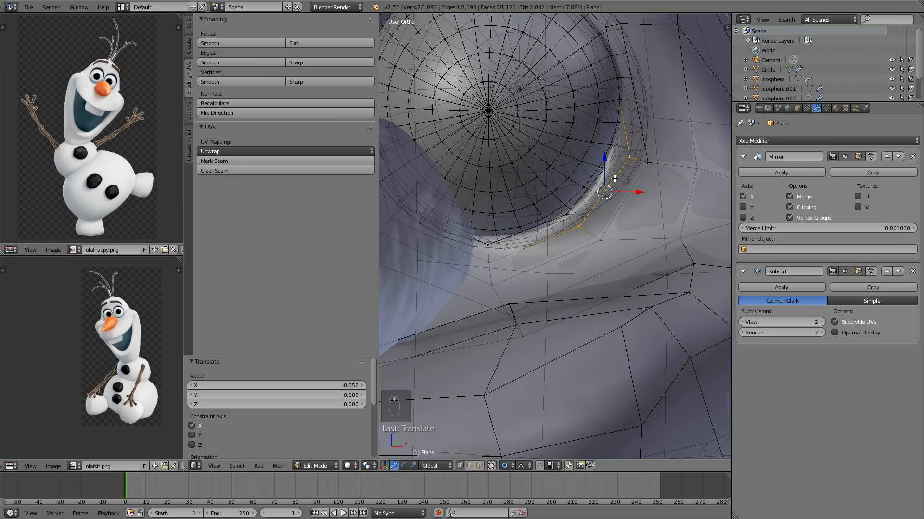
left_click_drag(608, 162, 602, 157)
middle_click_drag(602, 157, 662, 197)
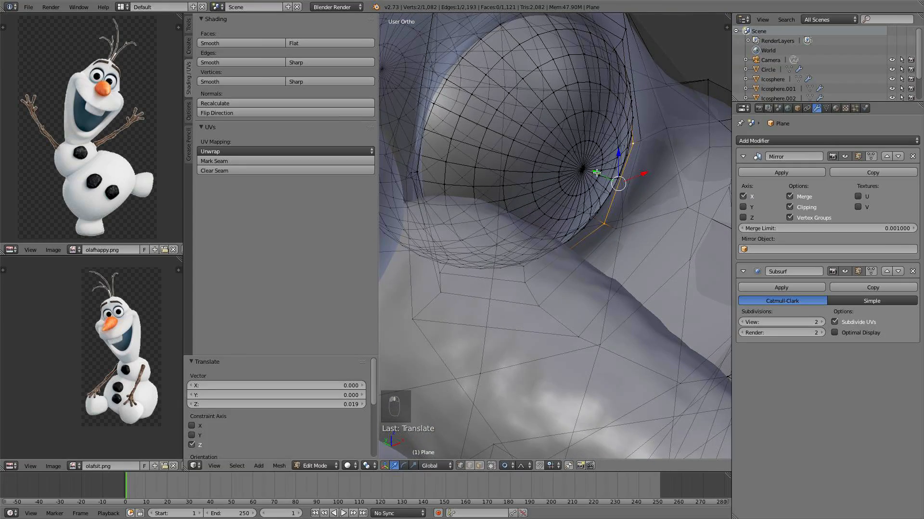
middle_click_drag(596, 172, 553, 176)
key("a")
key("Tab")
Move the vertices on the eye socket's upper outer rim along X in Edit Mode, starting with 0.029
key("Tab")
left_click_drag(593, 169, 600, 167)
middle_click_drag(601, 168, 645, 171)
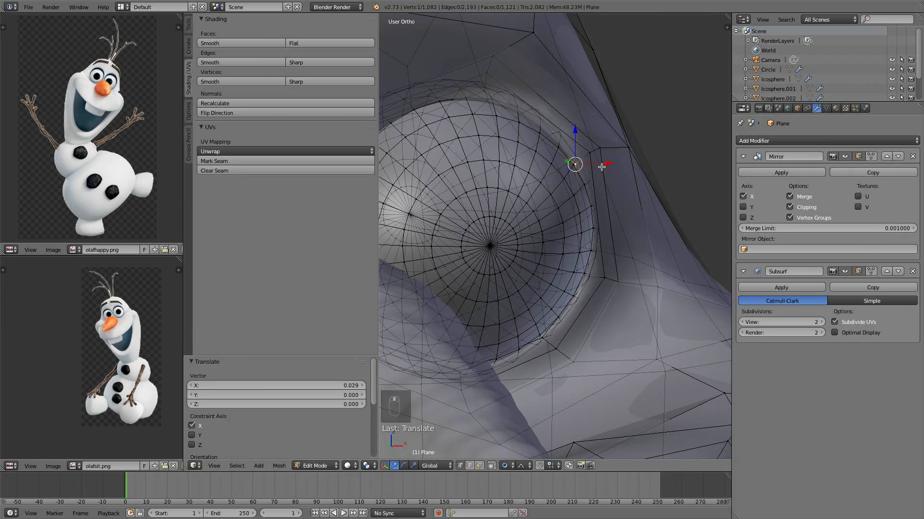
left_click_drag(607, 164, 615, 159)
middle_click_drag(615, 160, 596, 163)
left_click_drag(610, 165, 609, 166)
middle_click_drag(609, 166, 507, 125)
Pull the upper rim of the eye socket upward, deselect it and return to Object Mode
left_click_drag(497, 101, 485, 64)
scroll(506, 100, "down", 8)
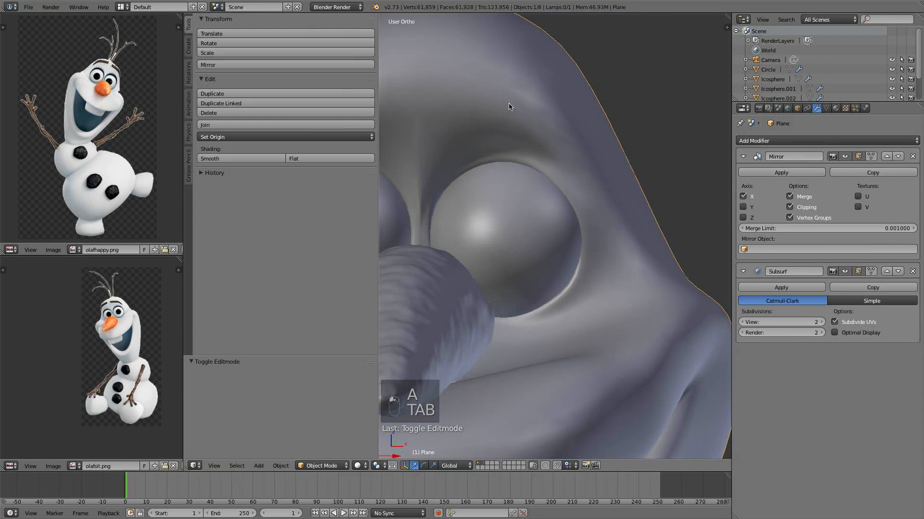
middle_click_drag(535, 190, 567, 170)
scroll(491, 183, "down", 3)
scroll(599, 168, "down", 2)
scroll(599, 169, "down", 2)
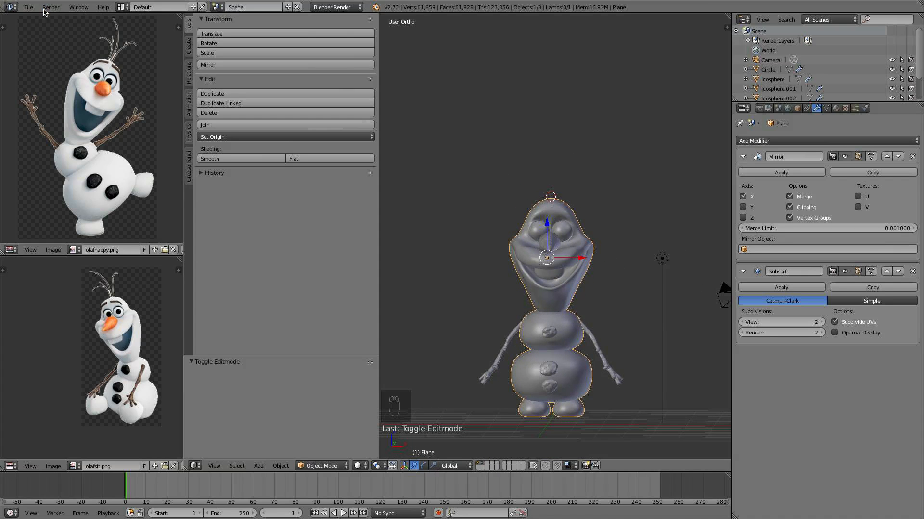
Search the user preferences' add-ons for "sap", enable Add Curve: Sapling and close the preferences
left_click(29, 7)
left_click(80, 114)
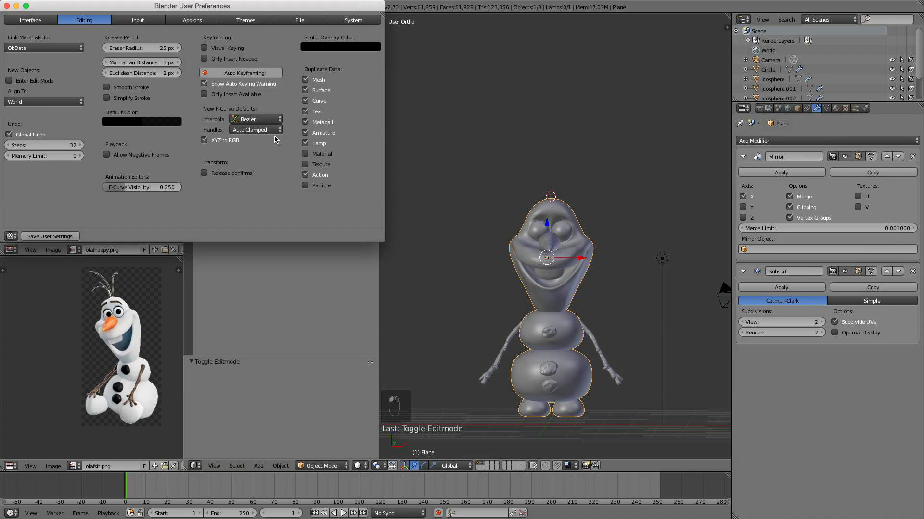
left_click(187, 21)
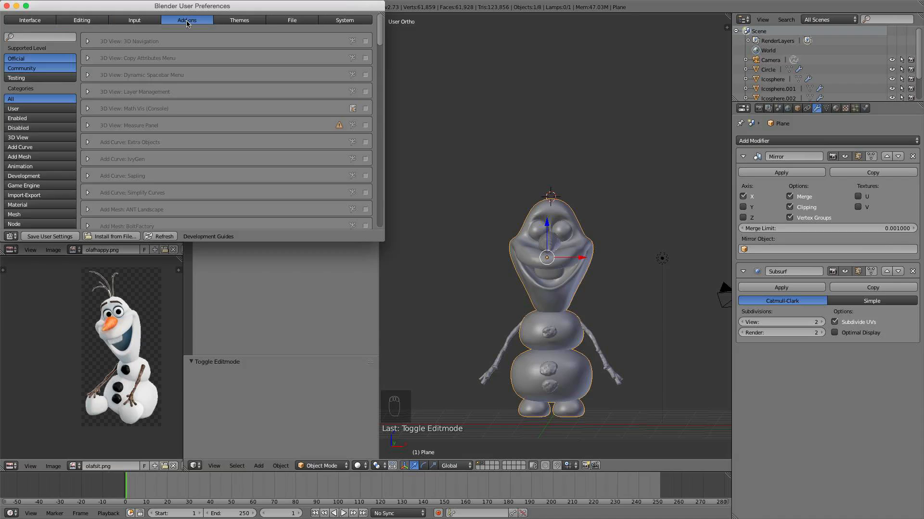
left_click(45, 38)
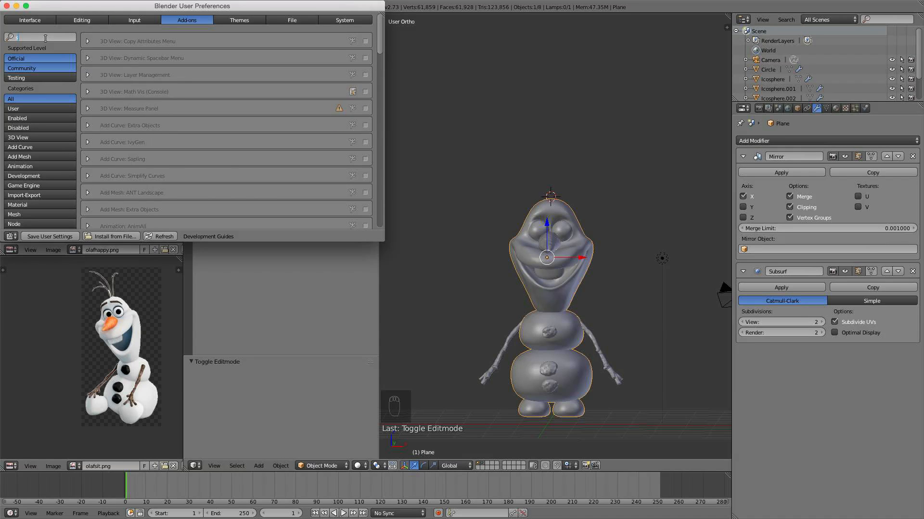
type("sap")
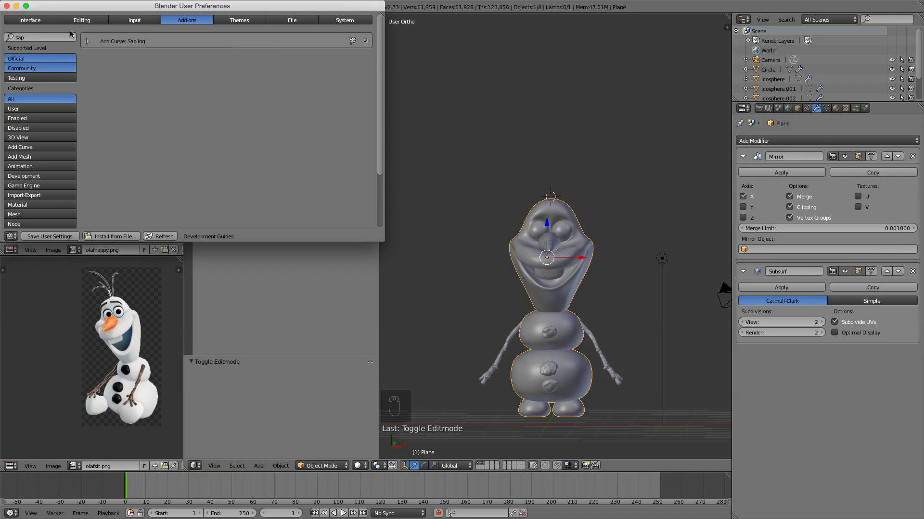
left_click(7, 6)
Add a Sapling tree curve at the 3D cursor on top of the head
scroll(556, 130, "up", 6)
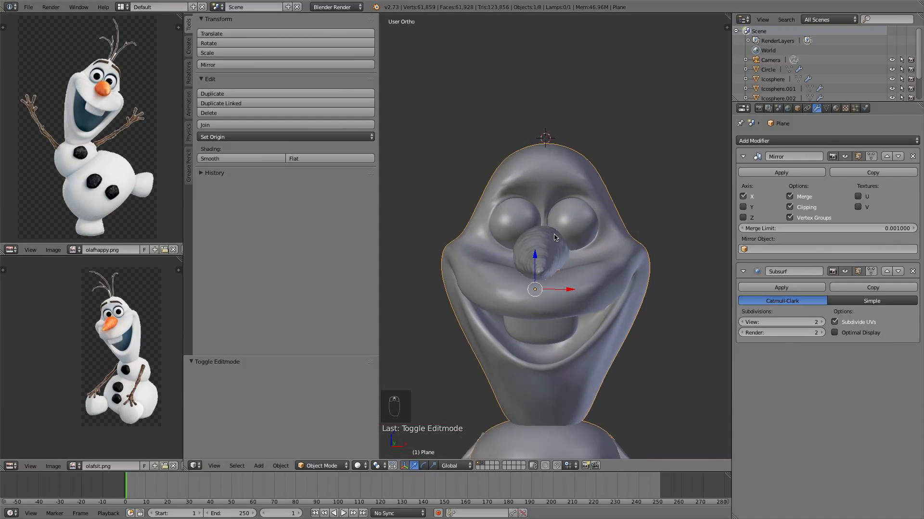
scroll(556, 130, "up", 3)
key("shift+a")
mouse_move(540, 224)
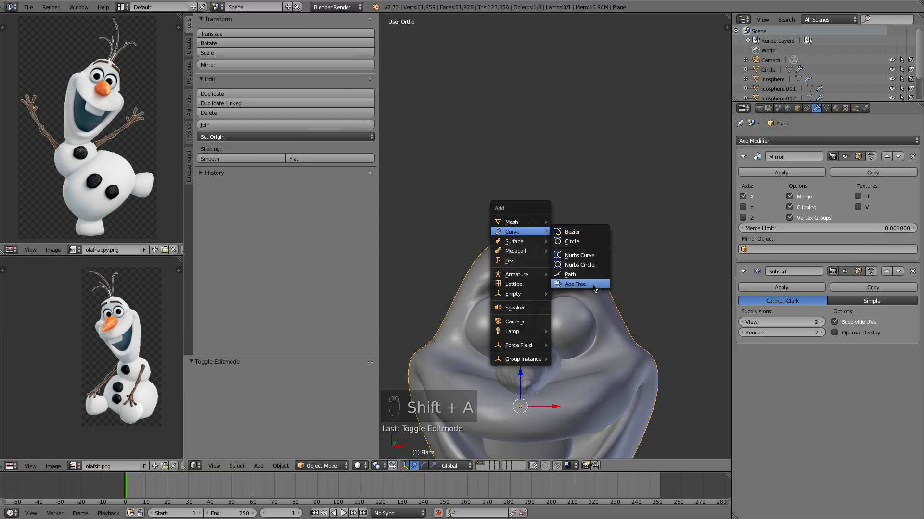
left_click(594, 289)
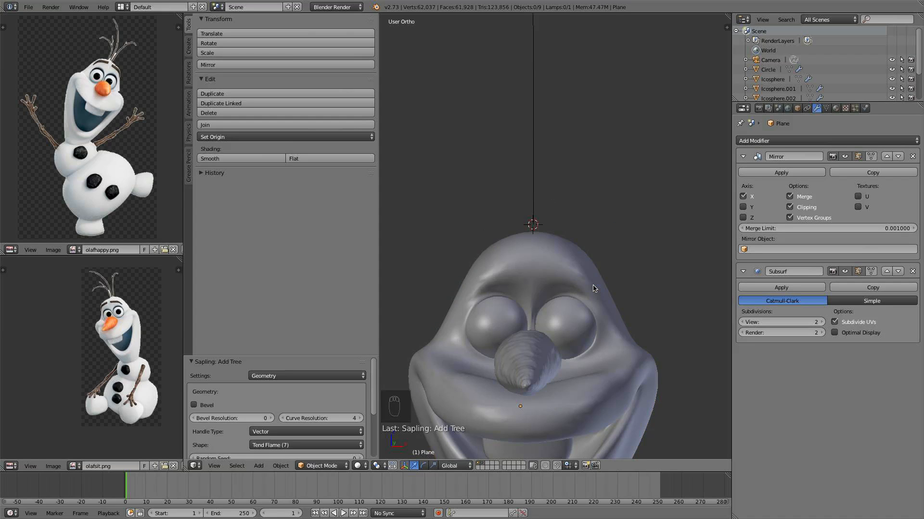
scroll(594, 286, "down", 5)
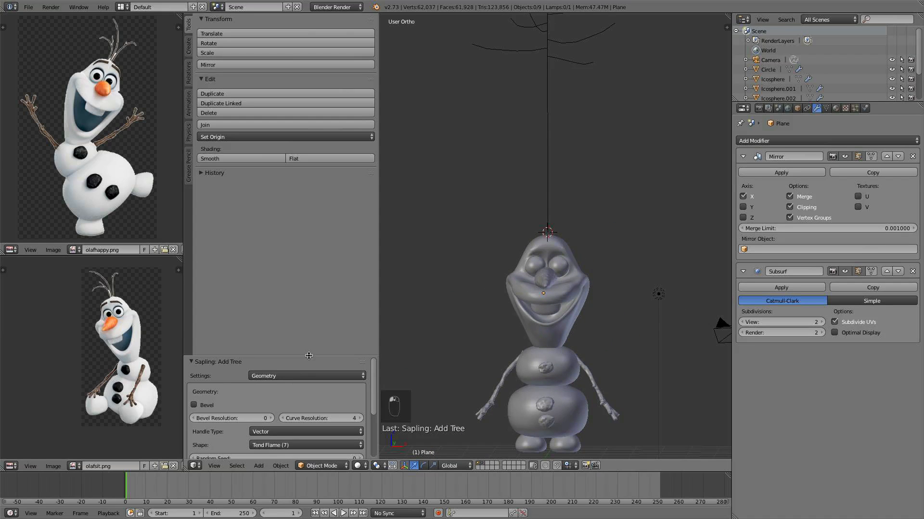
Expand the Sapling tree's settings, enable Bevel and set the Scale to 0.001
left_click_drag(309, 356, 309, 113)
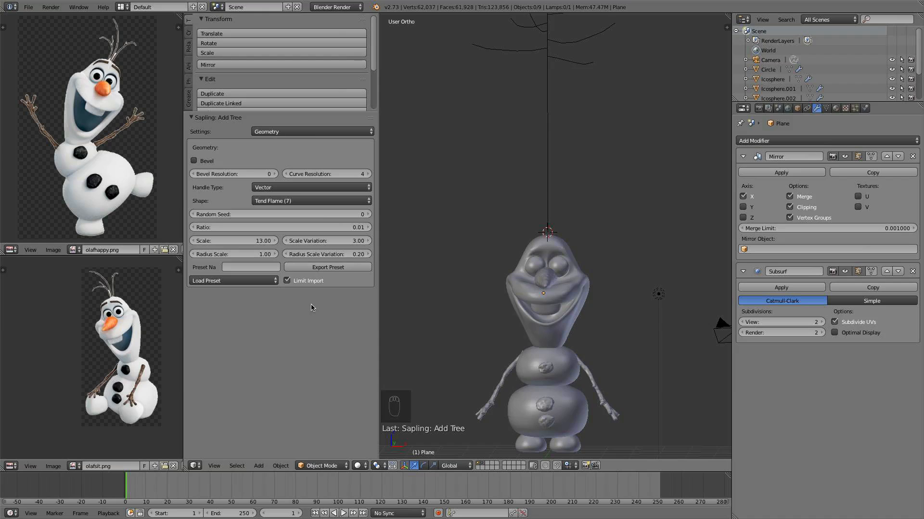
left_click_drag(238, 112, 237, 109)
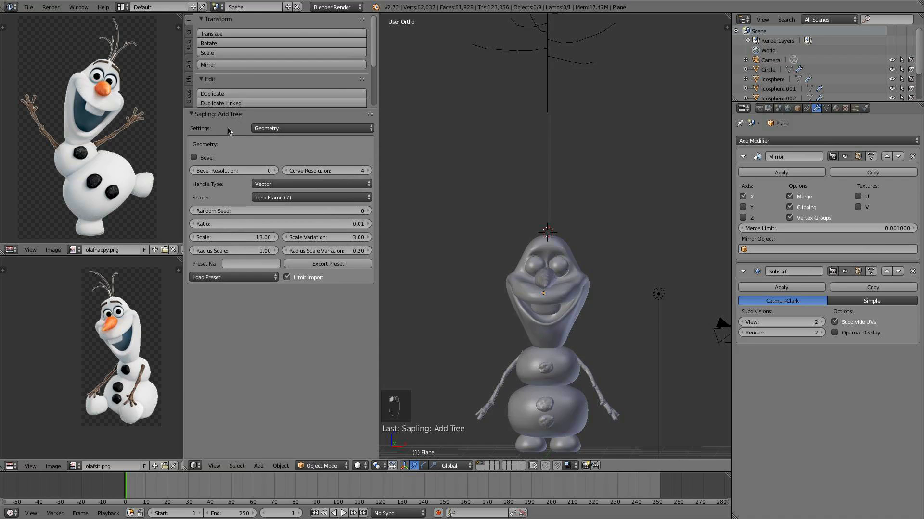
left_click(194, 157)
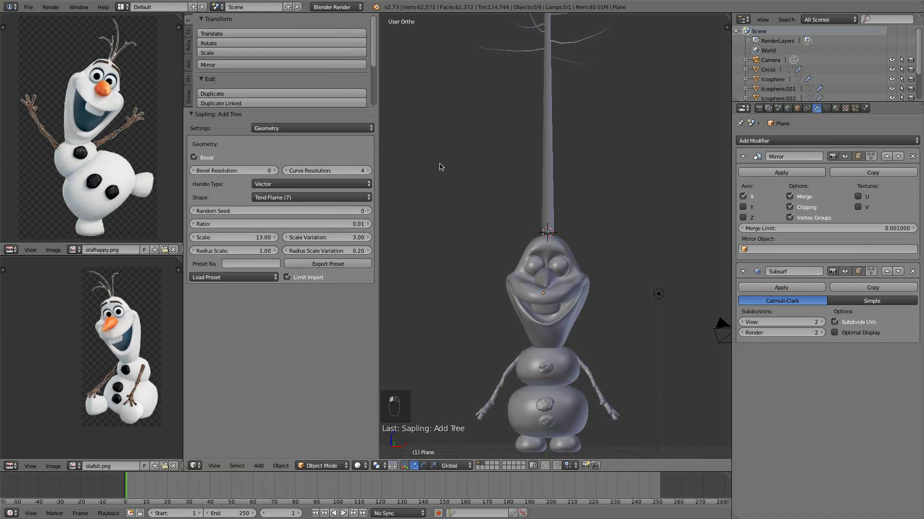
left_click(257, 238)
type("0.001")
key("Return")
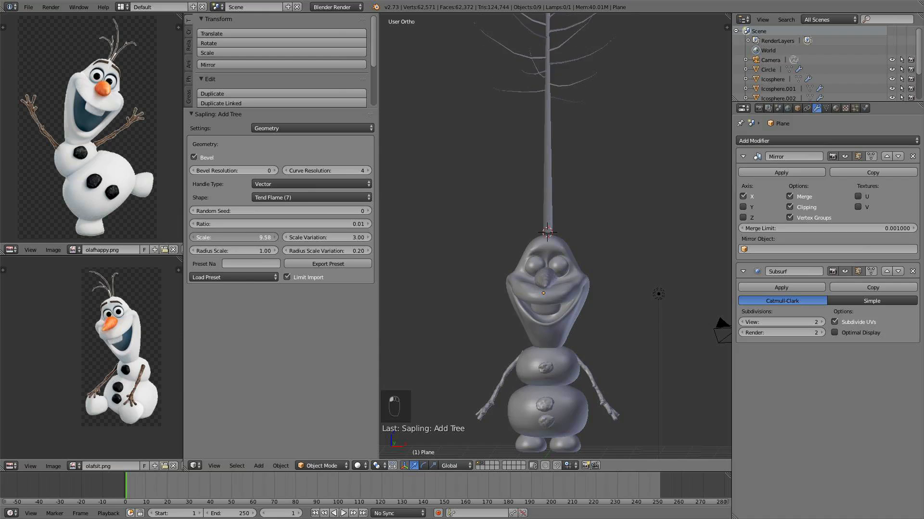
Show the tree's Branch Splitting settings, try 3 Levels, set Levels back to 2 and set Base Splits to 2
scroll(579, 236, "up", 7)
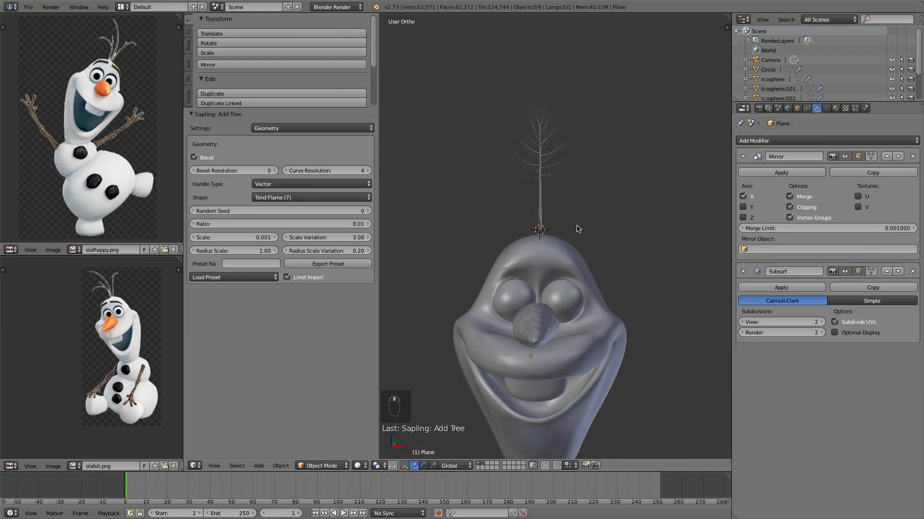
left_click(279, 128)
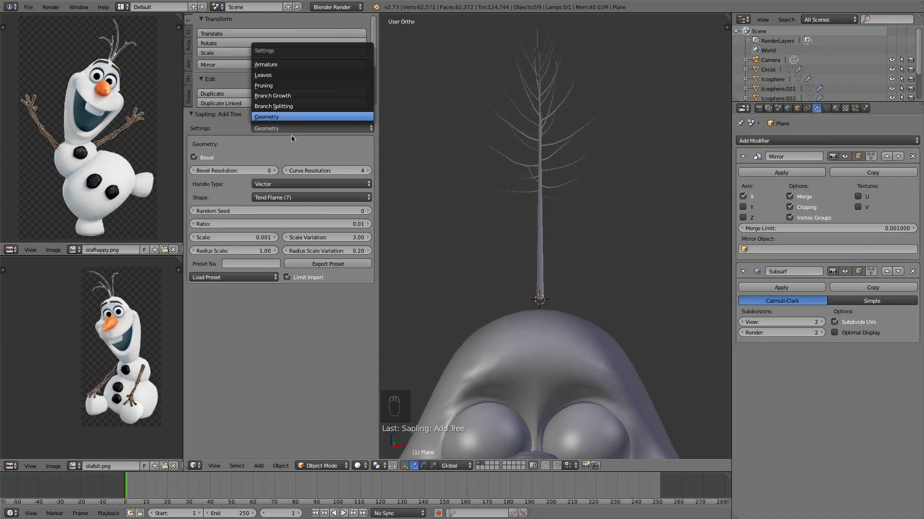
left_click(296, 130)
left_click(298, 106)
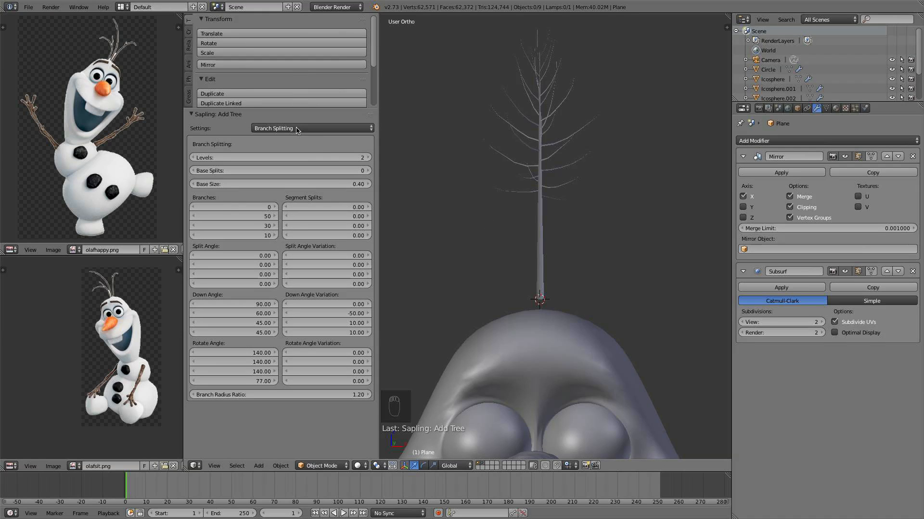
left_click(369, 158)
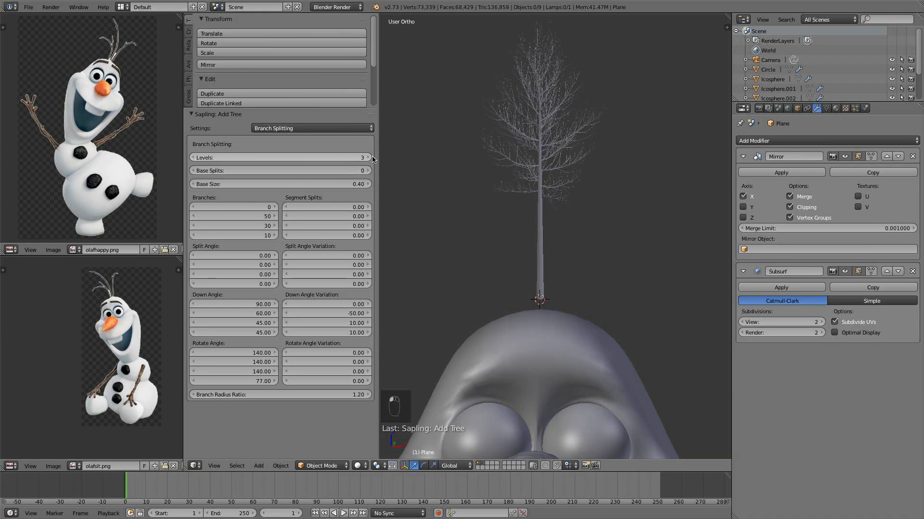
left_click(195, 159)
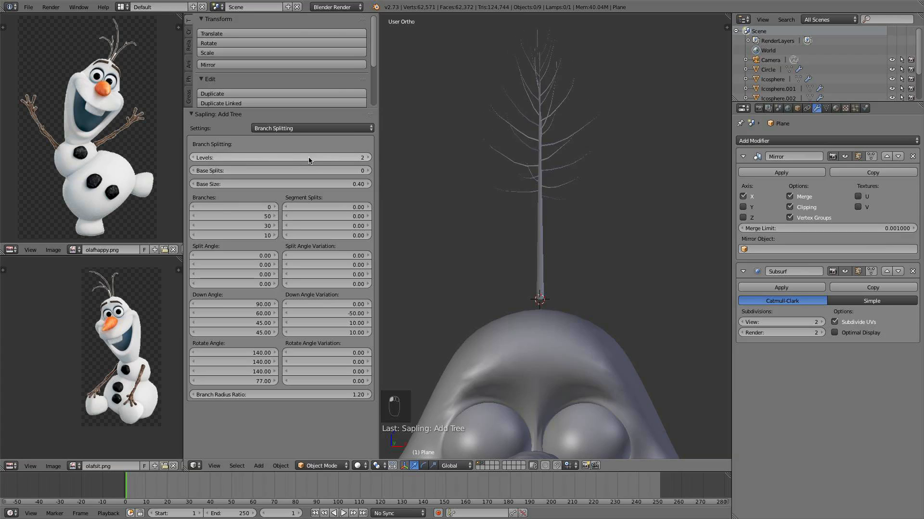
left_click(368, 171)
left_click(368, 171)
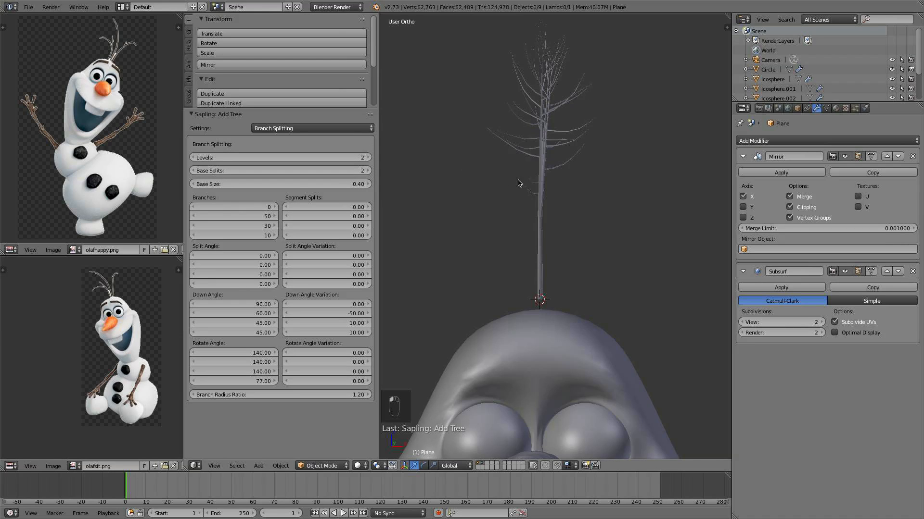
Set the tree's first three Segment Splits to 0.33, 0.39 and 0.33, and its first three Branches values to 1, 12 and 12
mouse_move(518, 183)
middle_mouse_down()
mouse_move(474, 181)
mouse_move(516, 185)
middle_mouse_up()
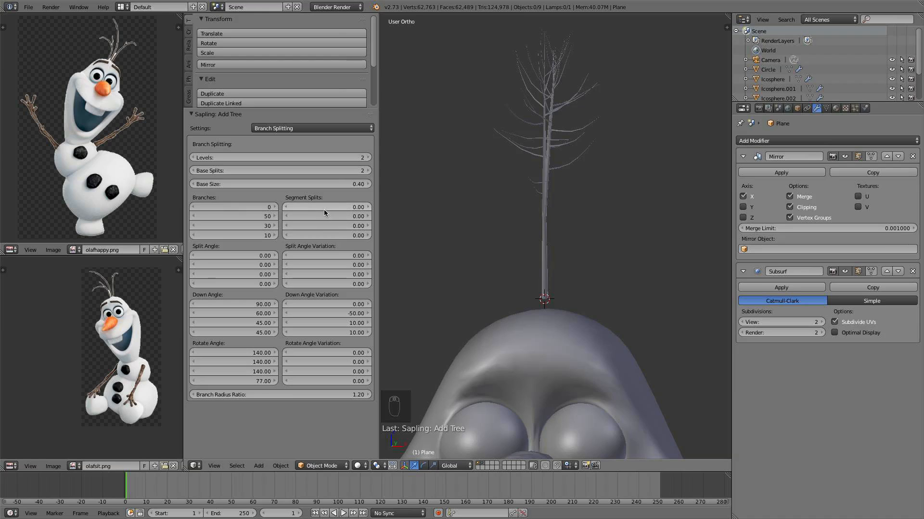
mouse_move(330, 210)
left_mouse_down()
mouse_move(342, 216)
mouse_move(337, 225)
left_mouse_up()
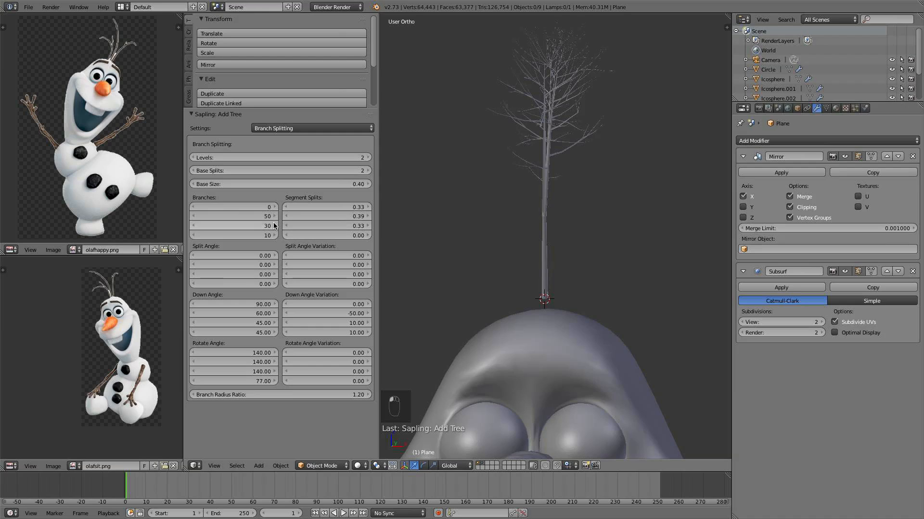
left_click(261, 215)
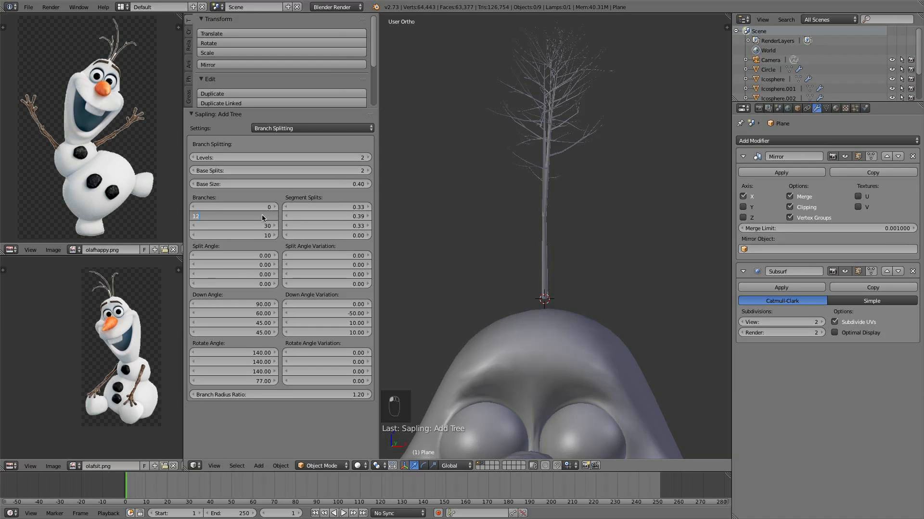
key("Return")
left_click(259, 225)
type("1")
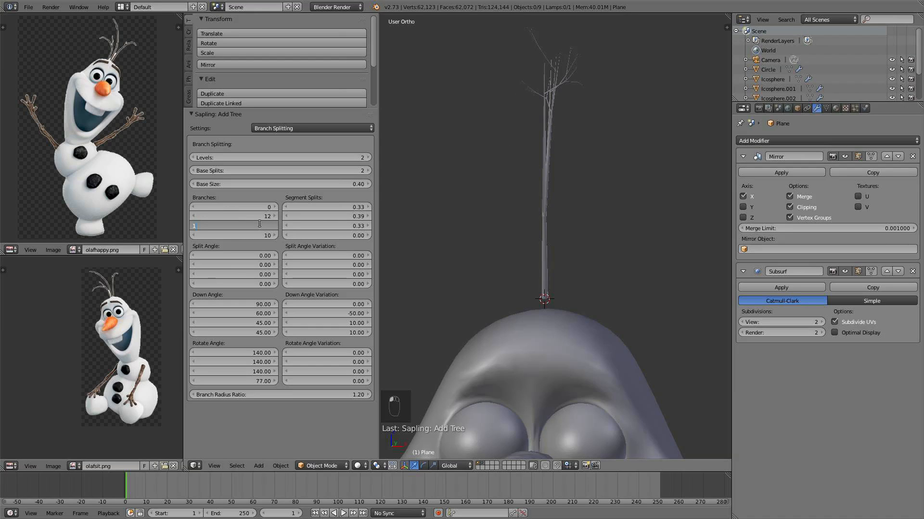
type("2")
key("Return")
left_click(274, 207)
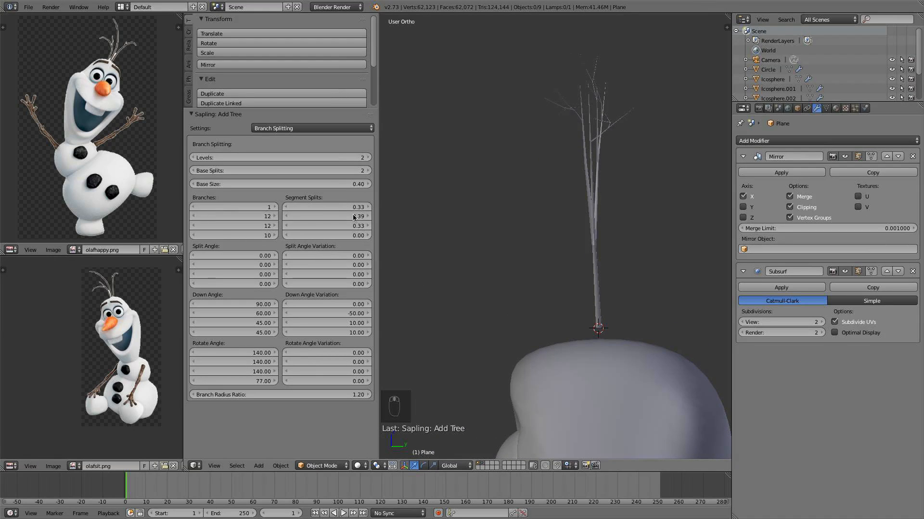
Set the tree's first Segment Splits value to 1.20
left_click_drag(353, 208, 332, 208)
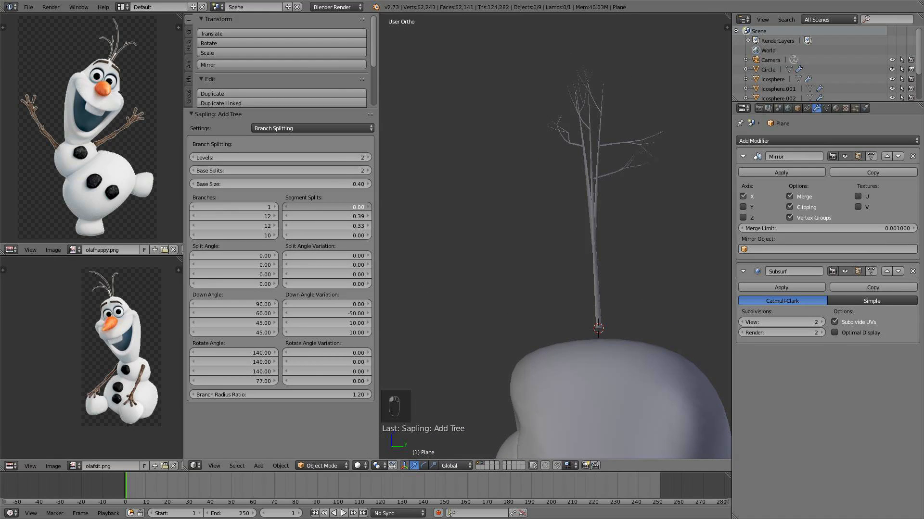
left_click_drag(337, 208, 394, 208)
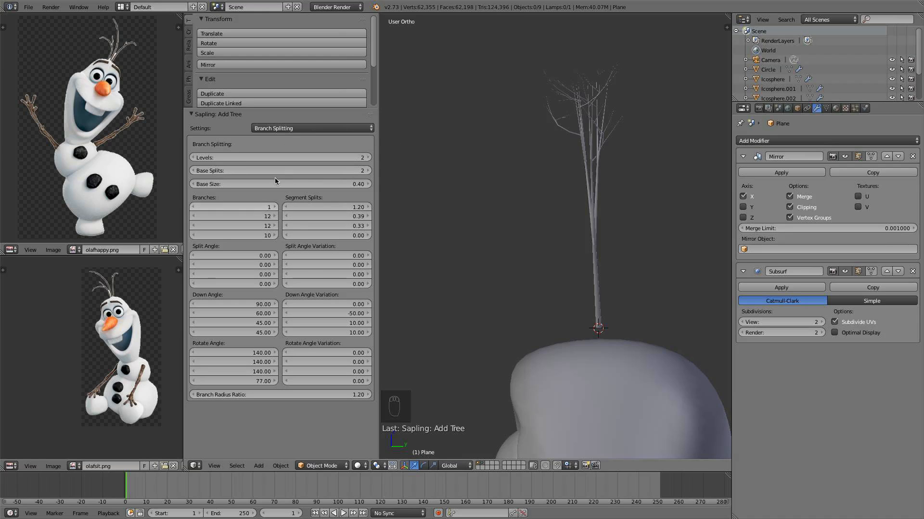
middle_click_drag(515, 208, 575, 212)
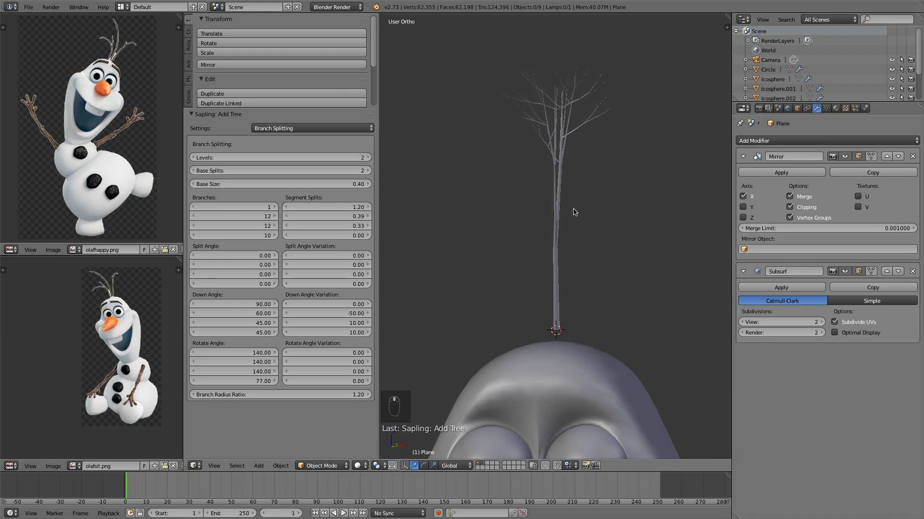
left_click_drag(327, 256, 347, 255)
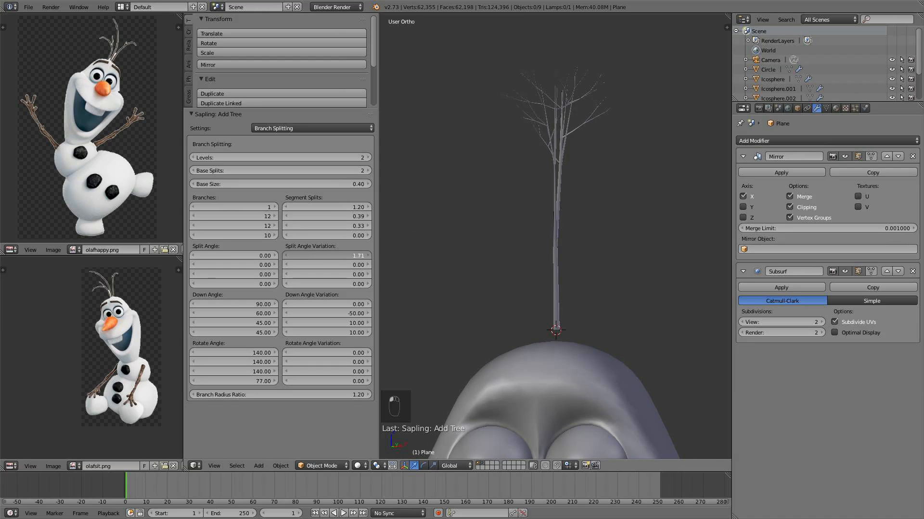
right_click(331, 256)
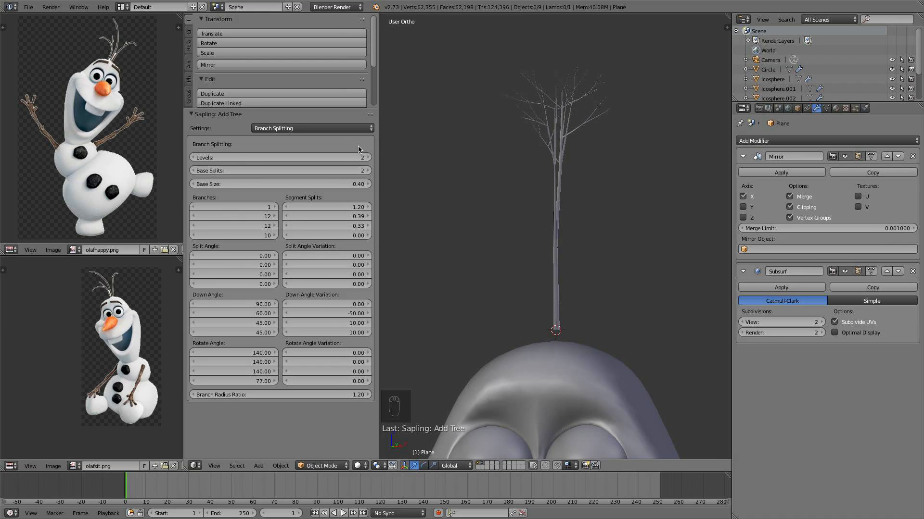
left_click(319, 128)
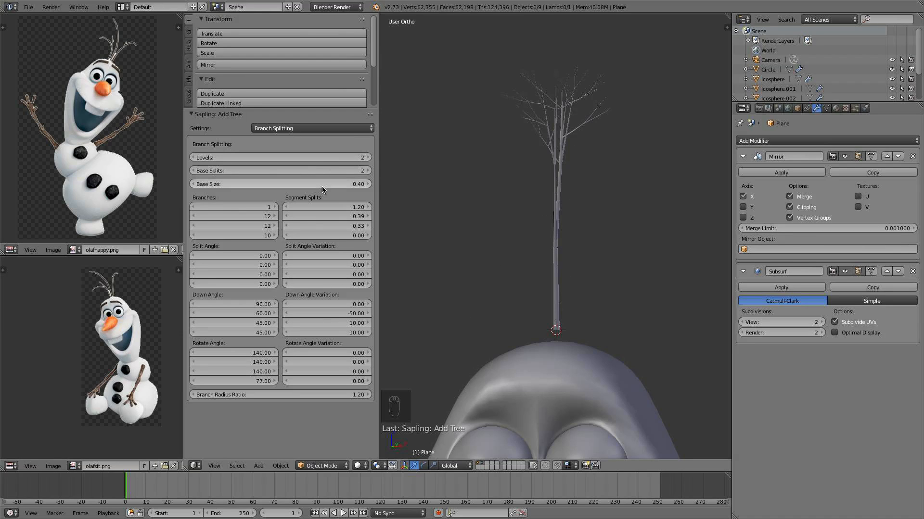
Set the tree's Base Size to 0.01
left_click_drag(319, 186, 270, 186)
middle_click_drag(567, 206, 509, 206)
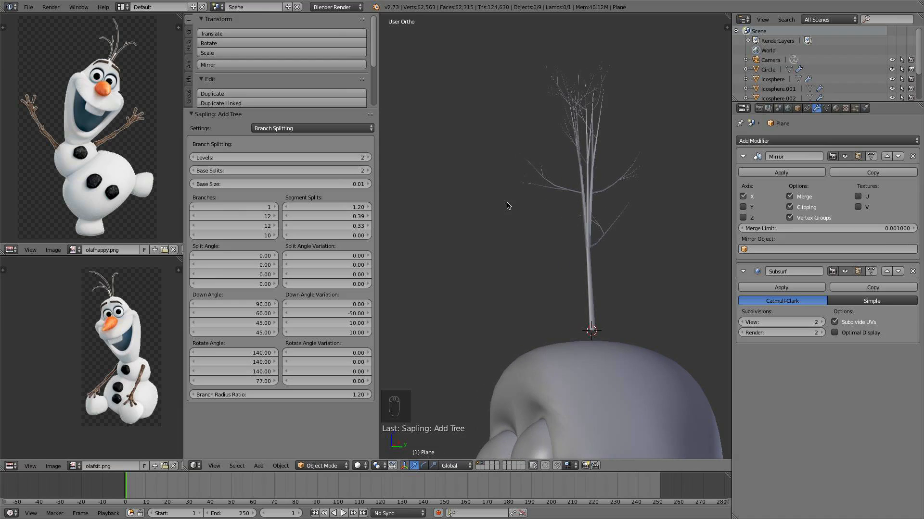
scroll(591, 228, "down", 3)
scroll(597, 234, "up", 3)
middle_click_drag(560, 227, 558, 216)
Edit the tree curve and delete all vertices of the linked main trunk spline that rises from the head
right_click(558, 201)
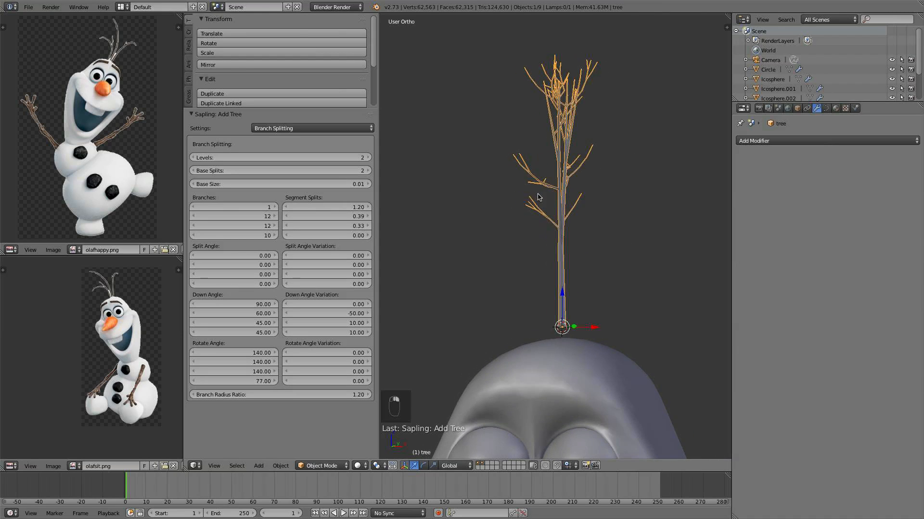
key("Tab")
scroll(571, 215, "up", 4)
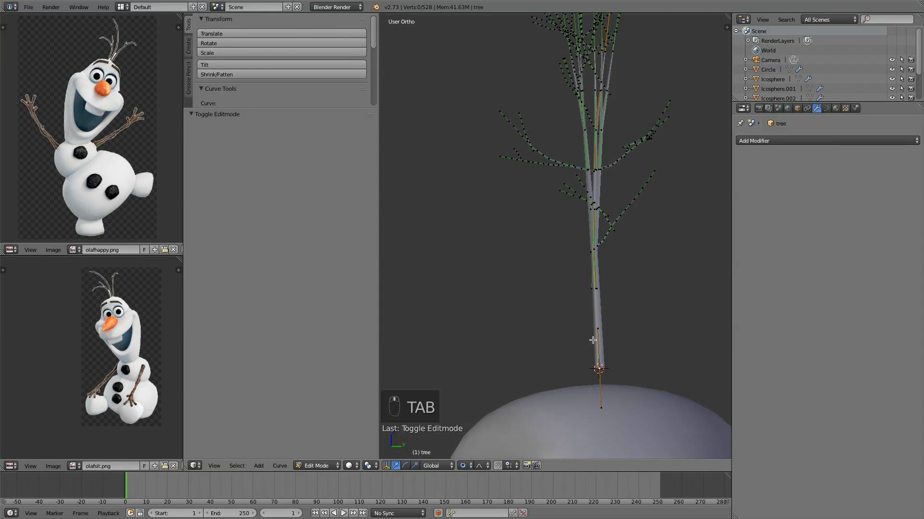
key("l")
scroll(595, 339, "down", 4)
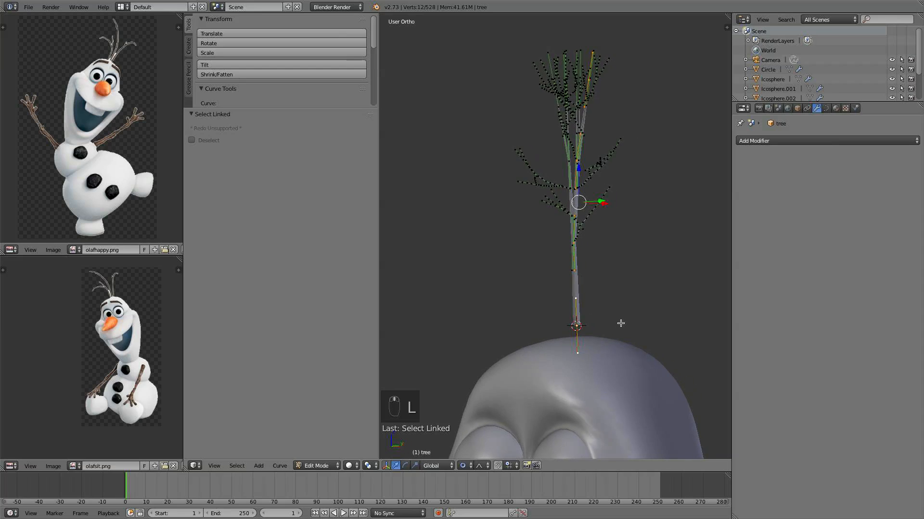
key("x")
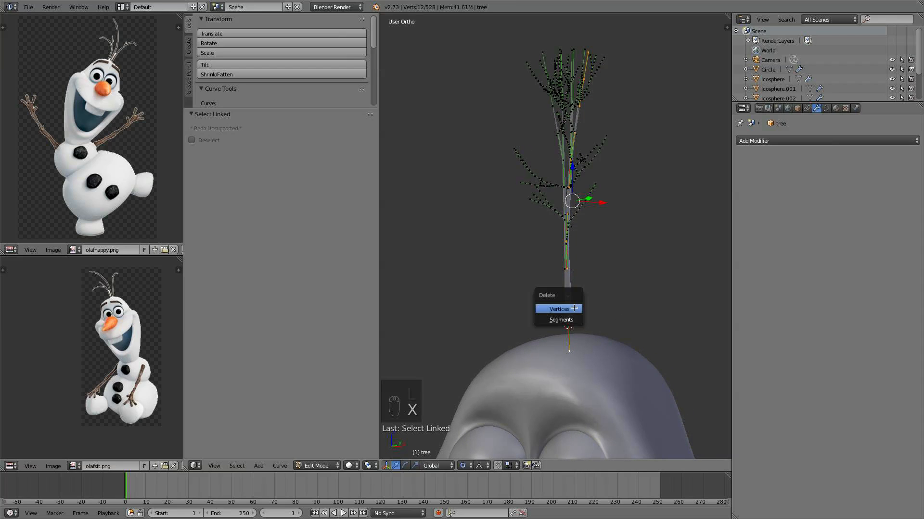
left_click(574, 308)
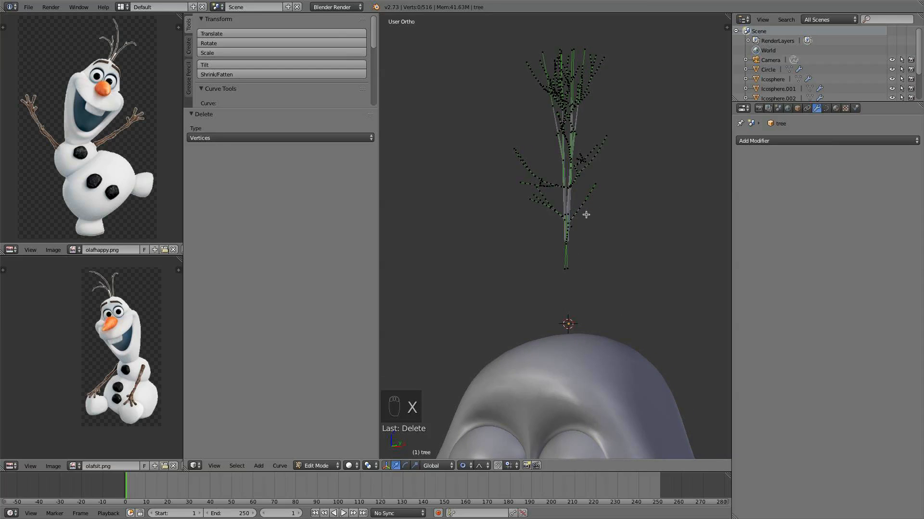
Select all remaining branches and lower them about 0.82 along Z onto the head, then leave editing
key("b")
left_click_drag(635, 277, 457, 55)
key("g")
key("z")
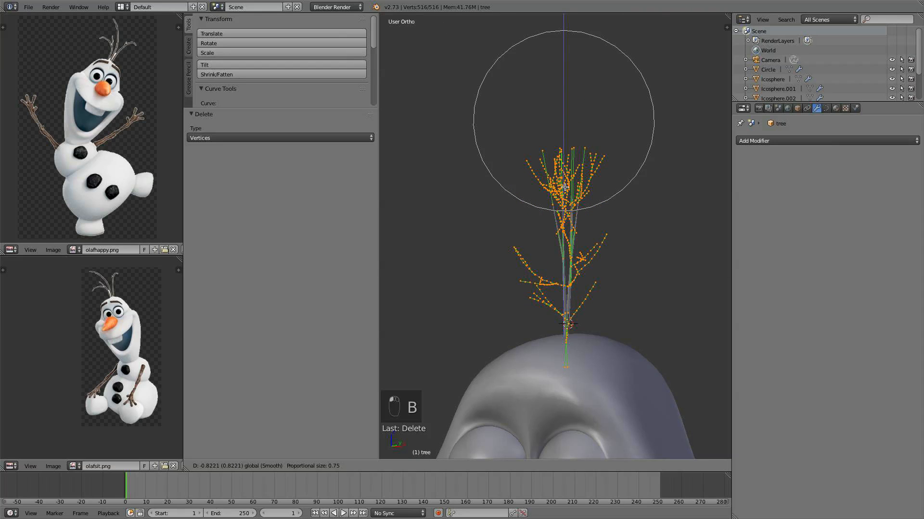
left_click(595, 171)
scroll(598, 219, "up", 2)
key("a")
key("Tab")
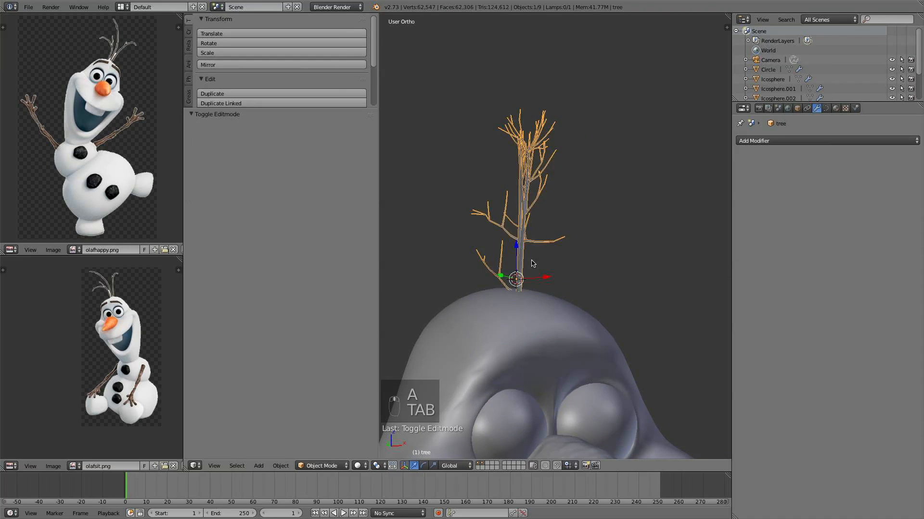
Move the base point of one of the two stems 0.097 along Y with a proportional size of 0.683
middle_click_drag(637, 217, 606, 273)
scroll(568, 233, "up", 5)
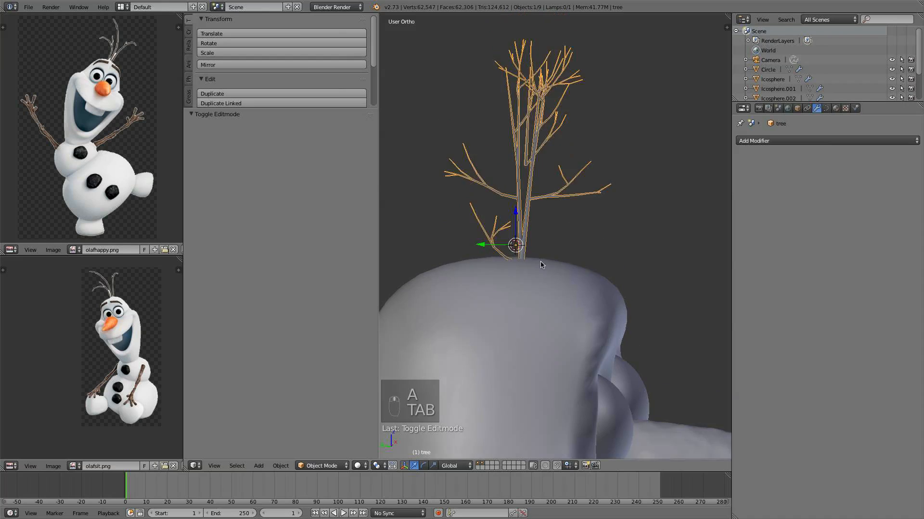
key("Tab")
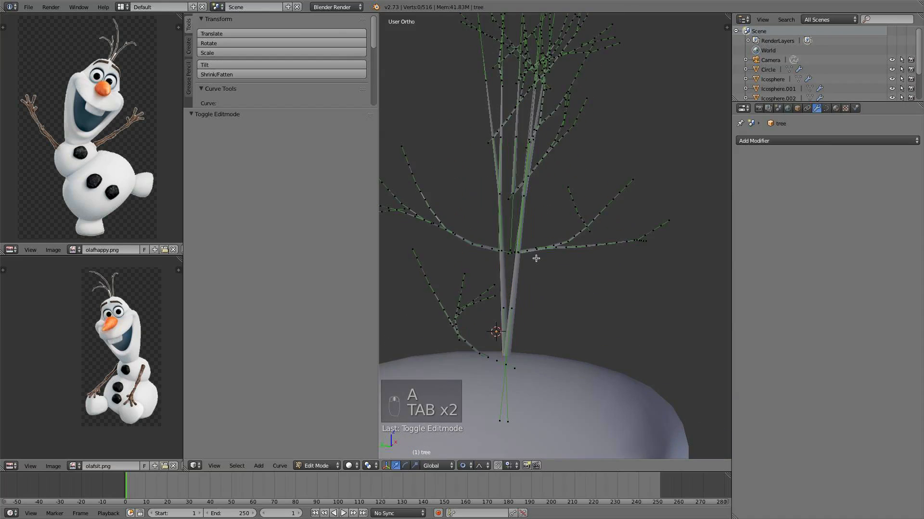
right_click(504, 371)
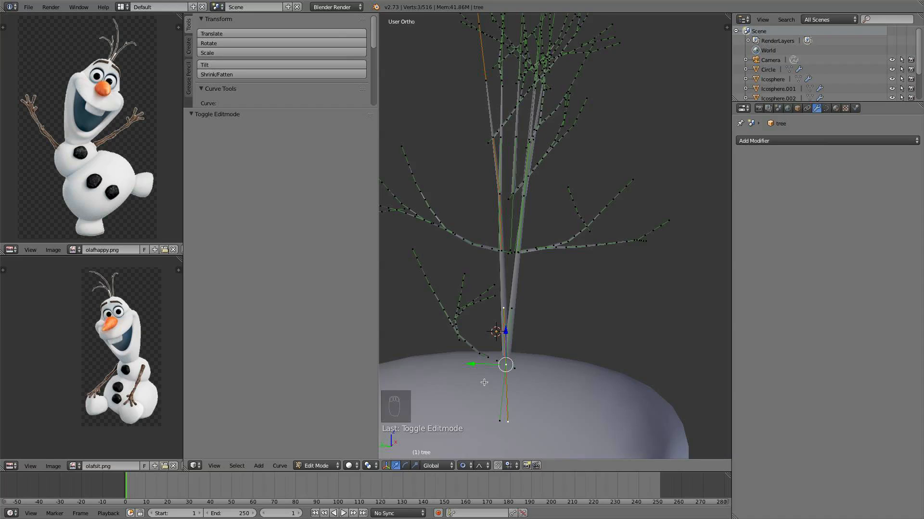
key("g")
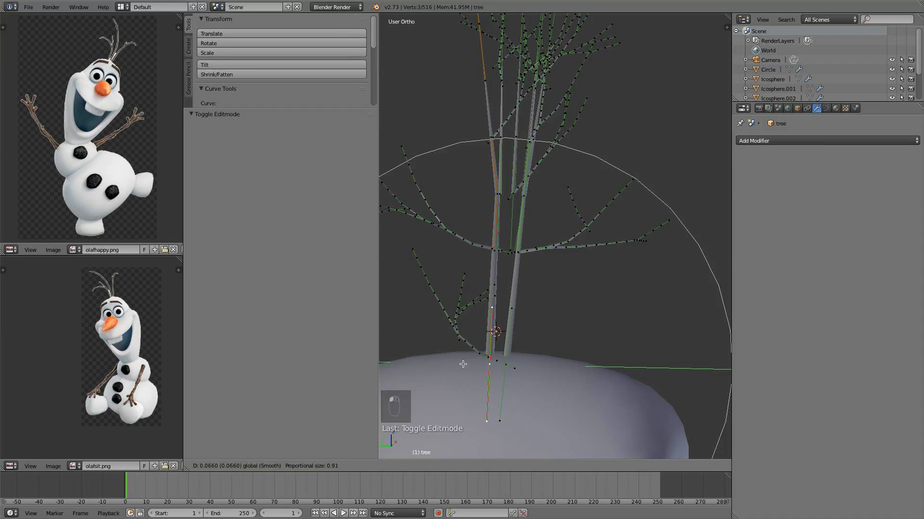
scroll(463, 365, "up", 3)
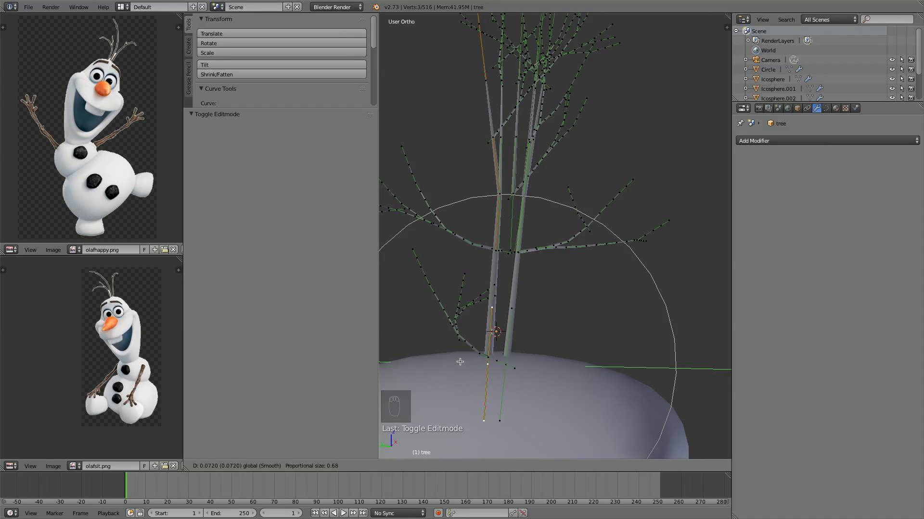
left_click_drag(460, 361, 454, 362)
middle_click_drag(554, 371, 505, 372)
Shift the base point of the front stem 0.116 along X to spread the stems, then finish editing the curve
right_click(499, 343)
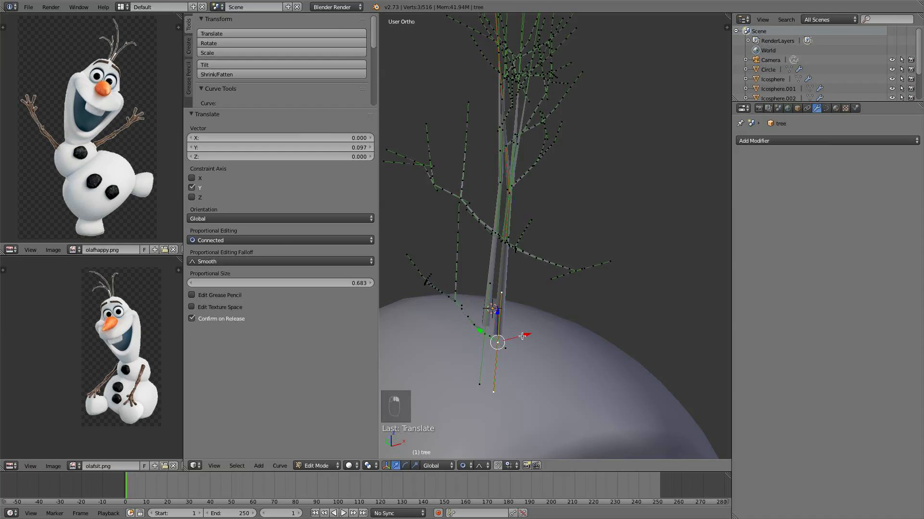
key("g")
key("x")
left_click(553, 334)
mouse_move(552, 334)
middle_mouse_down()
mouse_move(593, 303)
mouse_move(591, 286)
mouse_move(559, 343)
middle_mouse_up()
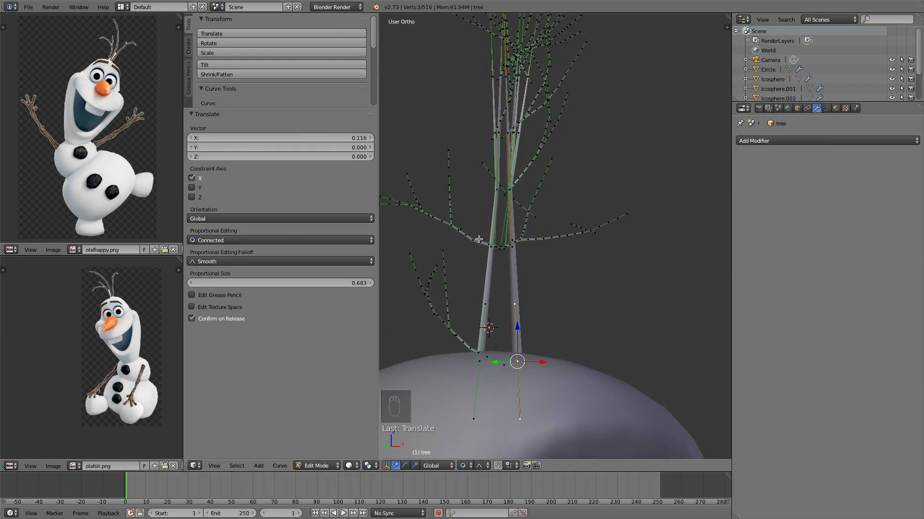
scroll(489, 253, "down", 2)
middle_click_drag(488, 253, 542, 255)
key("a")
key("Tab")
scroll(530, 253, "down", 2)
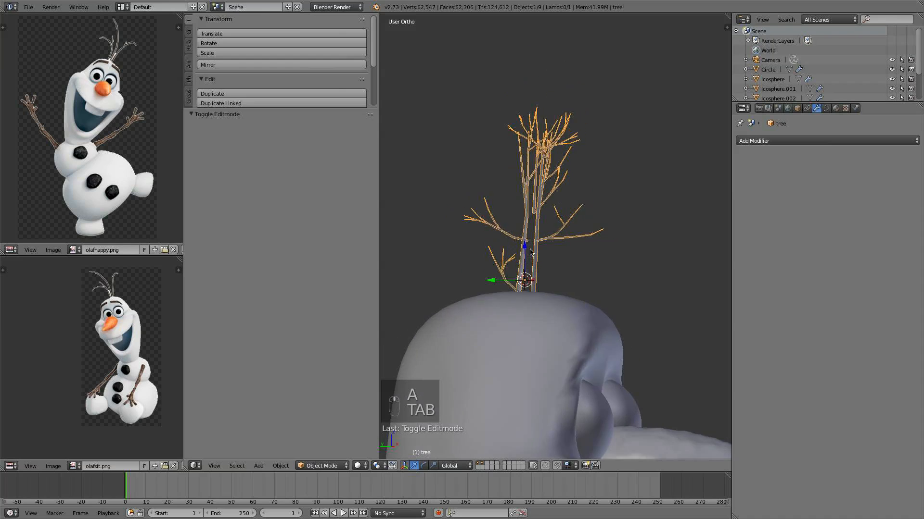
Convert the tree curve to a mesh and leave its geometry deselected
scroll(530, 253, "up", 4)
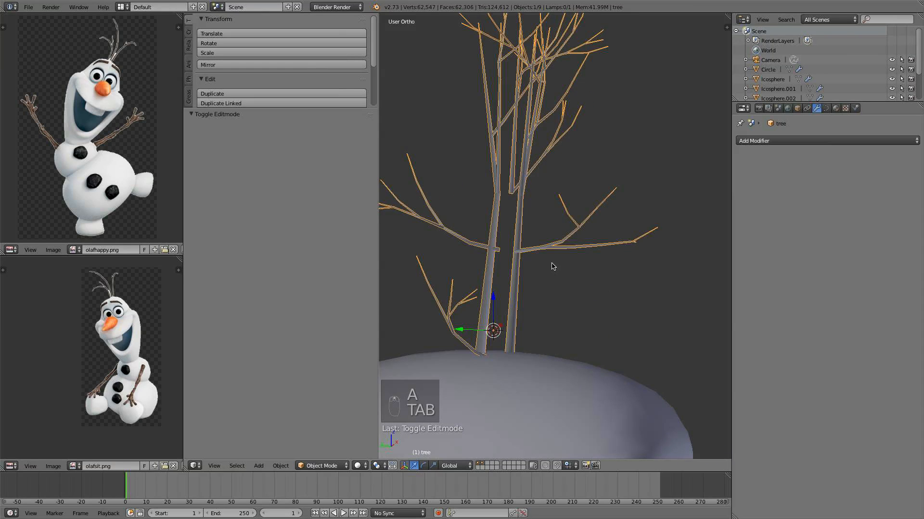
key("alt+c")
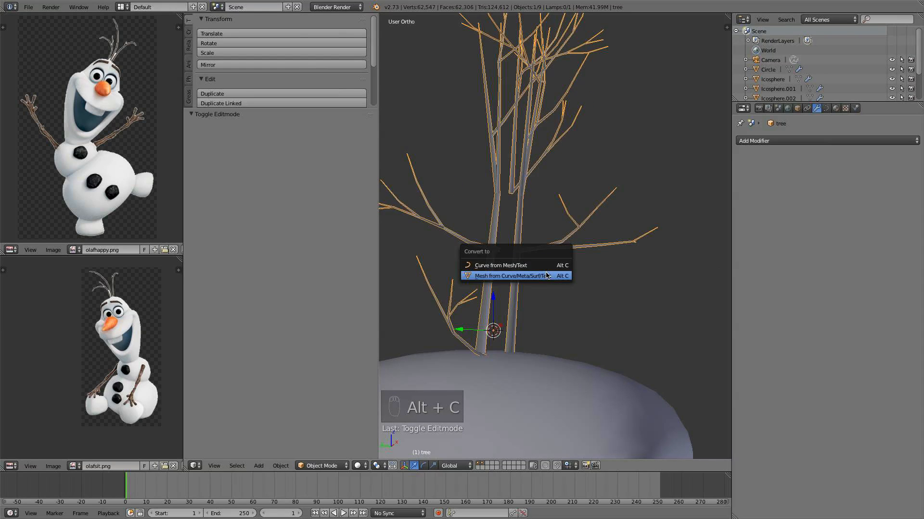
left_click(543, 276)
key("Tab")
key("a")
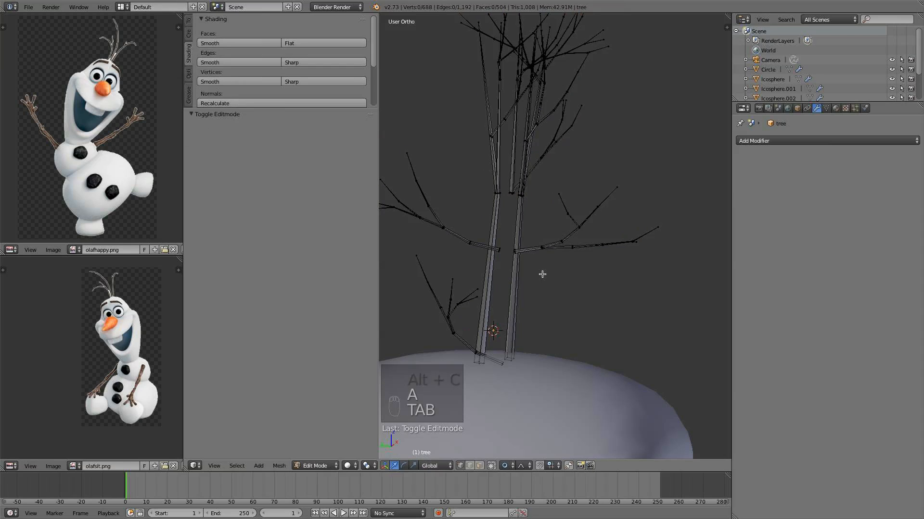
key("Tab")
Select the linked parts of the floating middle twig and lower them 0.560 along Z, then about 0.12 more, onto the head
scroll(501, 221, "up", 2)
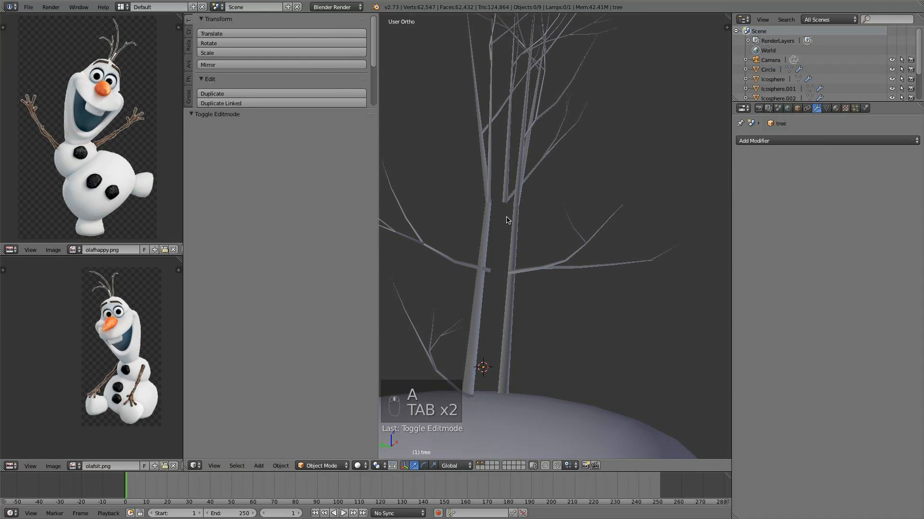
key("Tab")
key("l")
key("l")
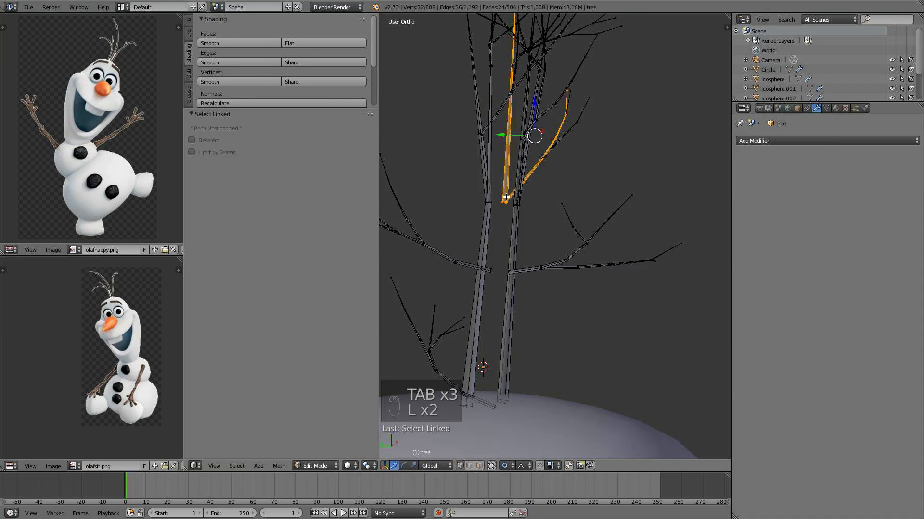
key("l")
key("k")
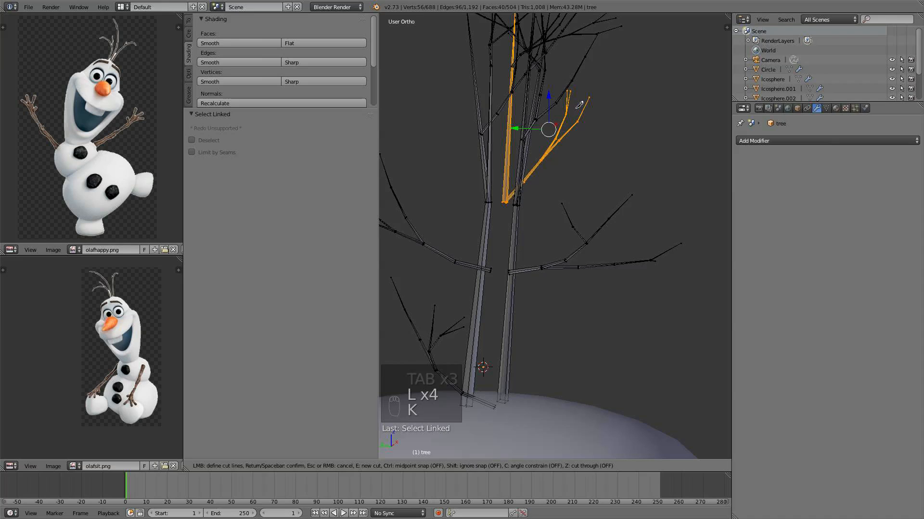
right_click(621, 150)
middle_click_drag(587, 134, 528, 183, "shift")
key("l")
left_click_drag(527, 144, 524, 311)
middle_click_drag(524, 310, 526, 107, "shift")
left_click_drag(529, 105, 528, 139)
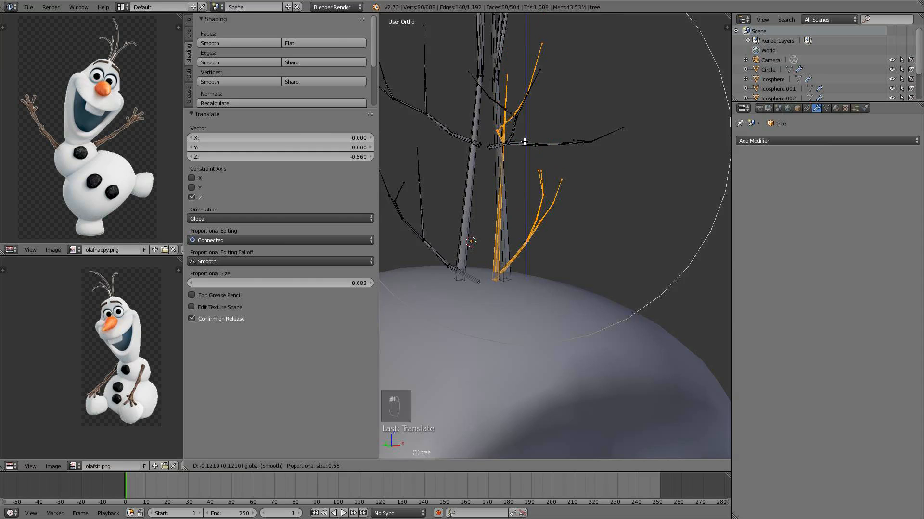
Move the selected twig -0.230 along X, away from the two stems
middle_click_drag(528, 140, 484, 190)
left_click_drag(554, 176, 486, 176)
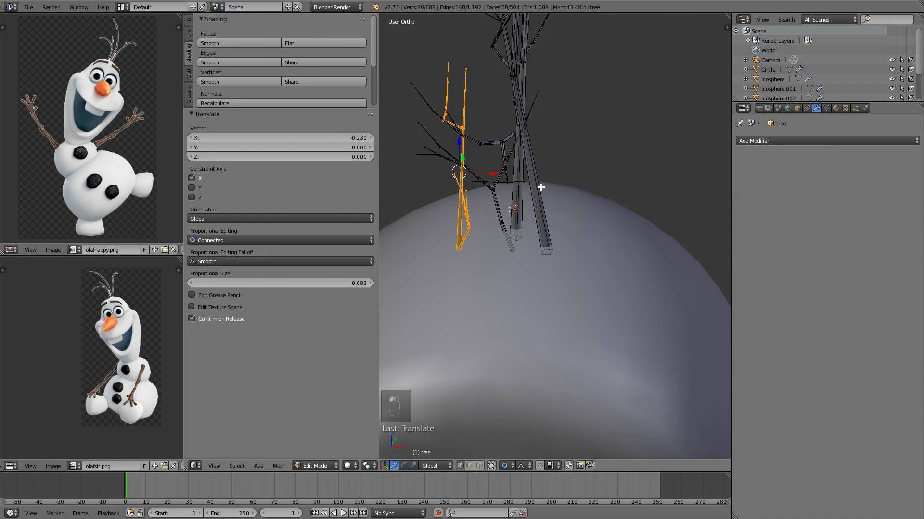
Rotate the selected twig -18.869° and scale it up about 1.27 times
key("r")
left_click(525, 128)
key("s")
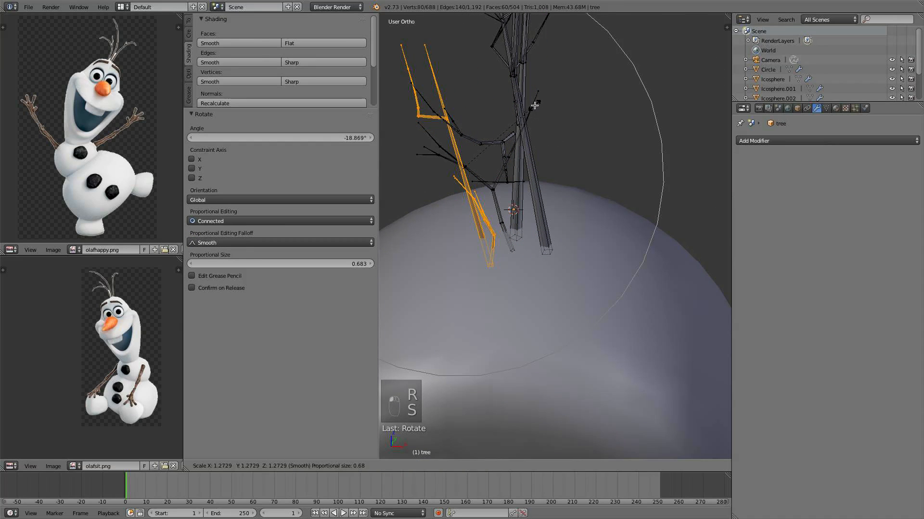
left_click(534, 103)
Raise the selected twig slightly along Z, then finish editing the mesh and check the hair on the whole head
left_click_drag(459, 152, 460, 144)
mouse_move(473, 155)
middle_mouse_down()
mouse_move(540, 148)
mouse_move(600, 159)
mouse_move(459, 142)
middle_mouse_up()
scroll(540, 148, "down", 3)
key("Tab")
scroll(545, 150, "down", 4)
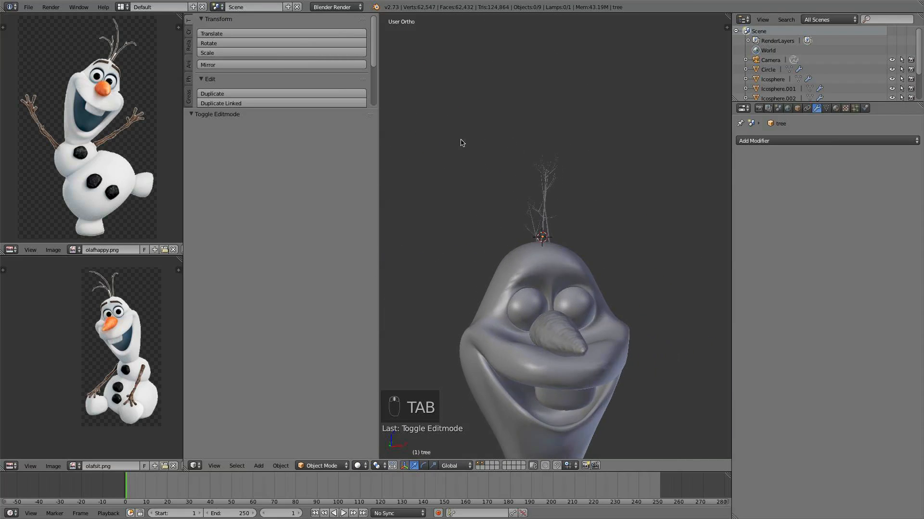
Return to editing the tree mesh and deselect all of its geometry
scroll(558, 245, "up", 4)
key("Tab")
scroll(584, 229, "up", 2)
mouse_move(584, 229)
middle_mouse_down()
mouse_move(622, 229)
mouse_move(608, 217)
mouse_move(658, 225)
mouse_move(585, 243)
middle_mouse_up()
middle_click_drag(527, 250, 523, 252)
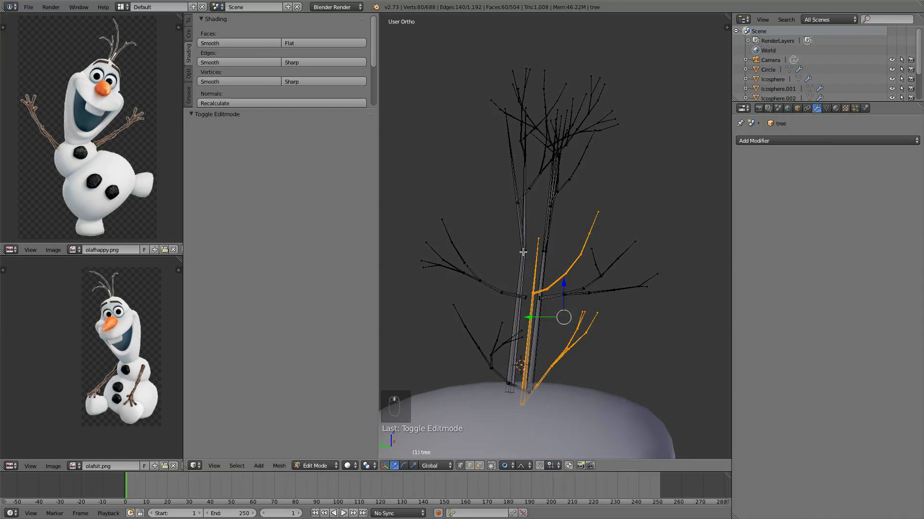
key("l")
key("l")
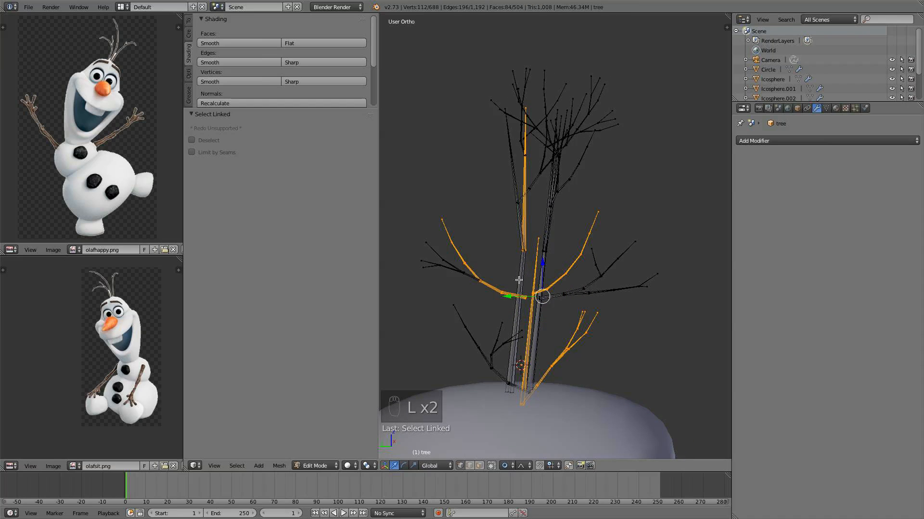
key("a")
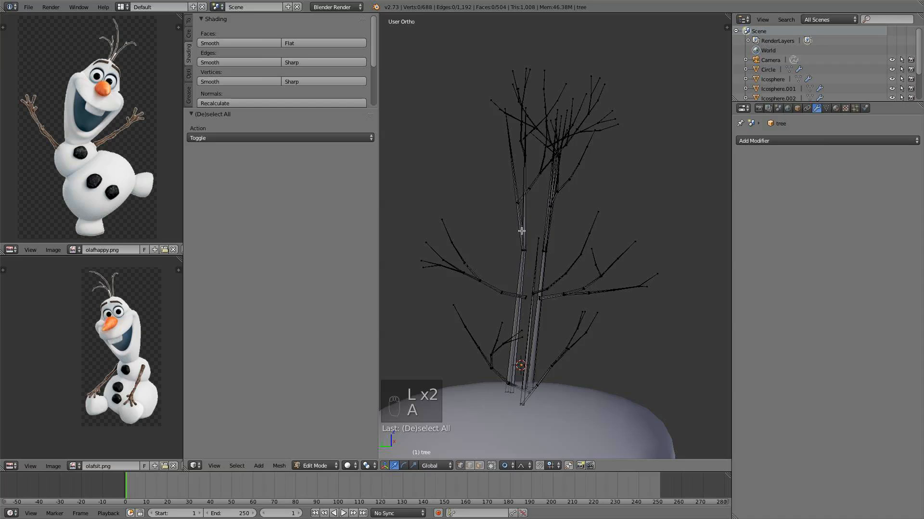
Select the linked parts of the left-hand stem, its two long upper shoots and the side twig beside it
key("l")
key("l")
key("l")
key("l")
key("l")
key("l")
key("l")
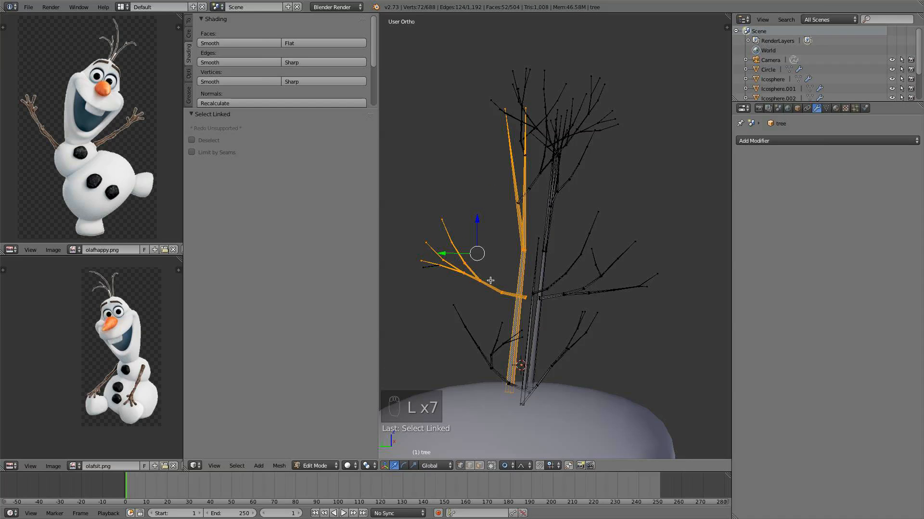
Deselect the linked parts of the side twig while keeping the left-hand stem and its shoots selected
key("shift+l")
key("shift+l")
key("shift+l")
key("shift+l")
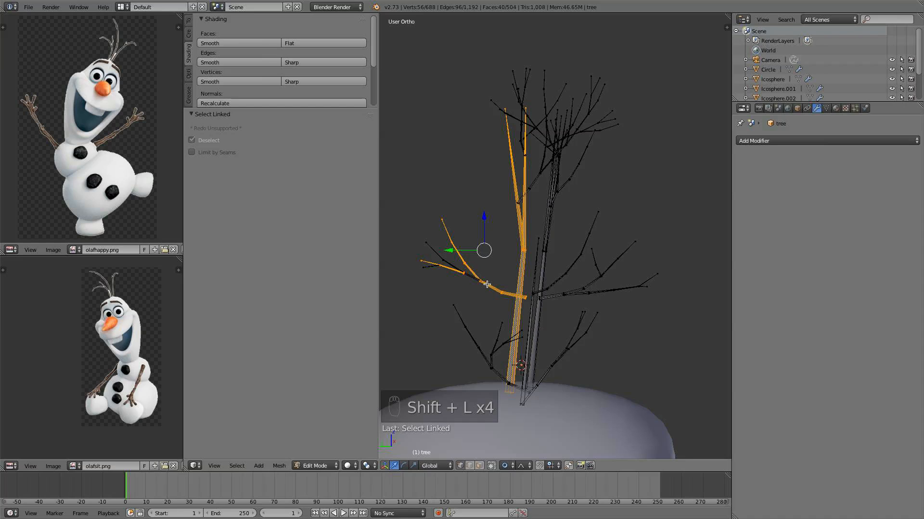
key("shift+l")
key("shift+l")
key("shift+l")
key("shift+l")
key("shift+l")
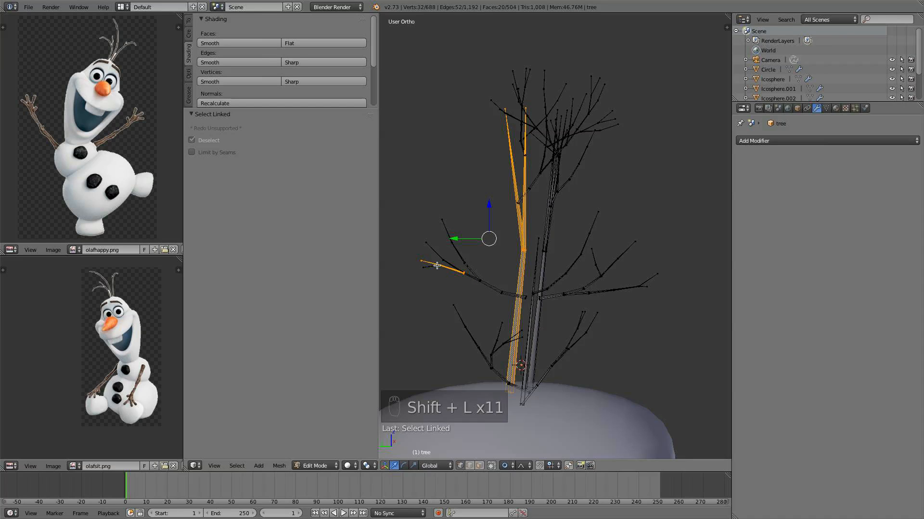
key("shift+l")
scroll(463, 275, "up", 4)
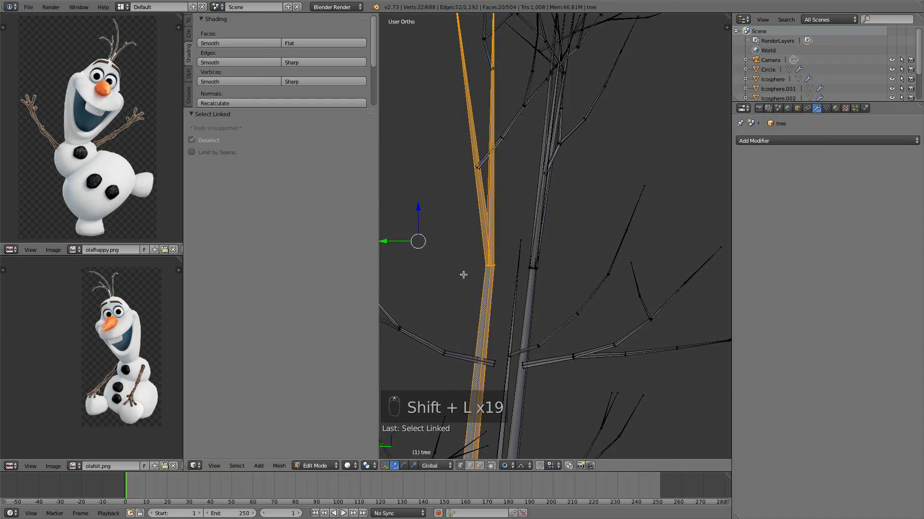
middle_click_drag(487, 309, 562, 275, "shift")
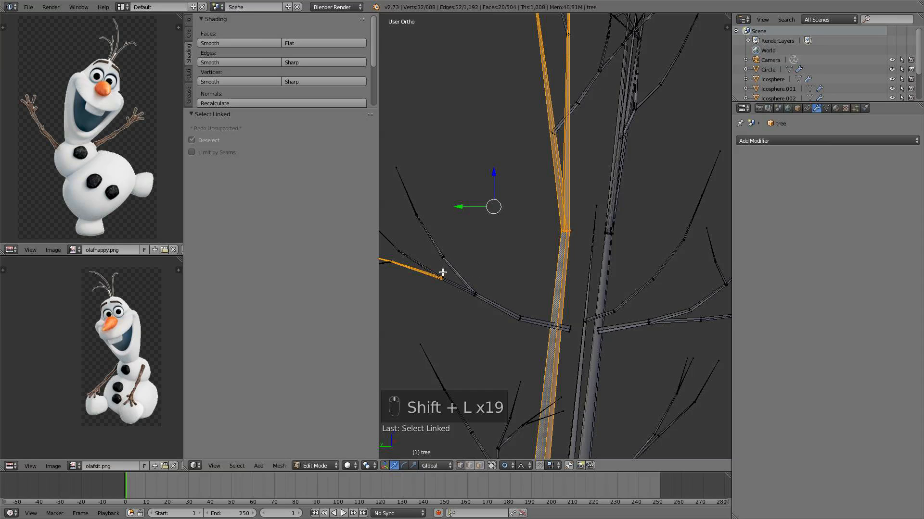
Try Select Linked All on the part of the side twig that is still highlighted
key("ctrl+l")
key("ctrl+l")
key("ctrl+l")
key("ctrl+l")
middle_click_drag(464, 269, 585, 242, "shift")
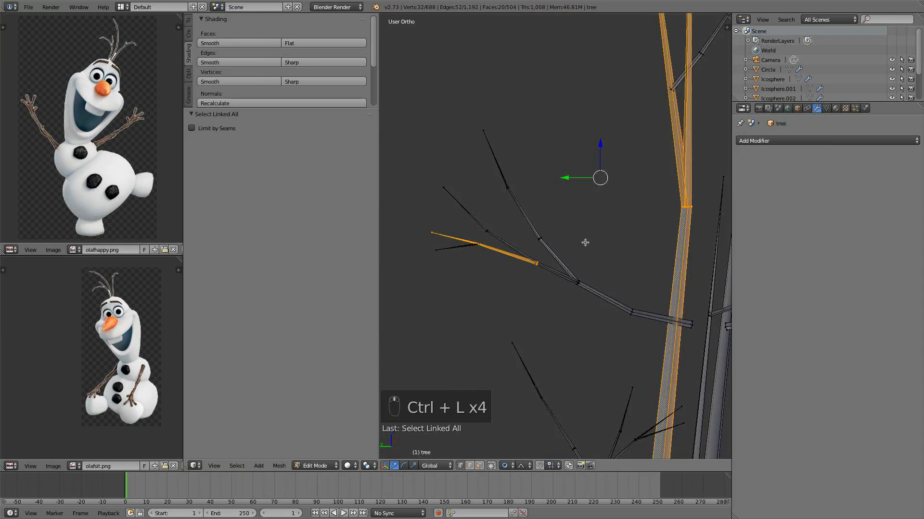
scroll(585, 242, "up", 2)
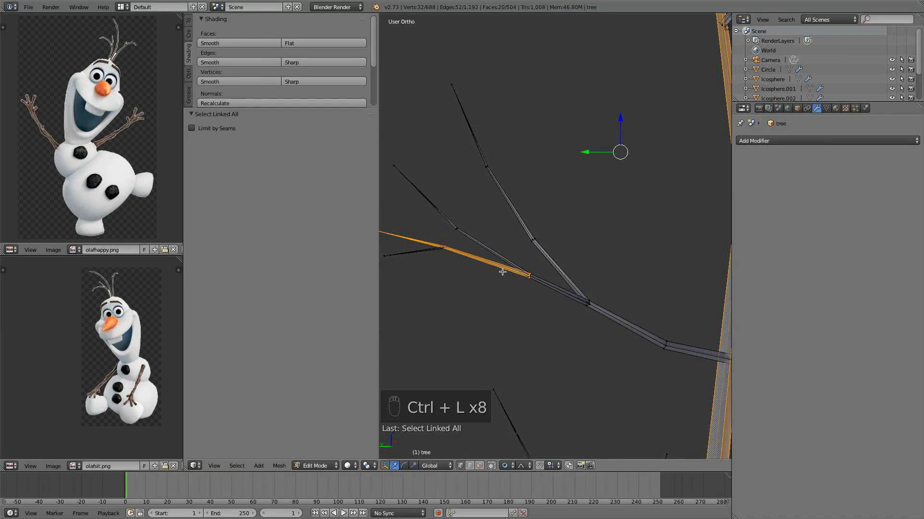
key("ctrl+l")
key("ctrl+l")
key("ctrl+l")
scroll(480, 250, "down", 2)
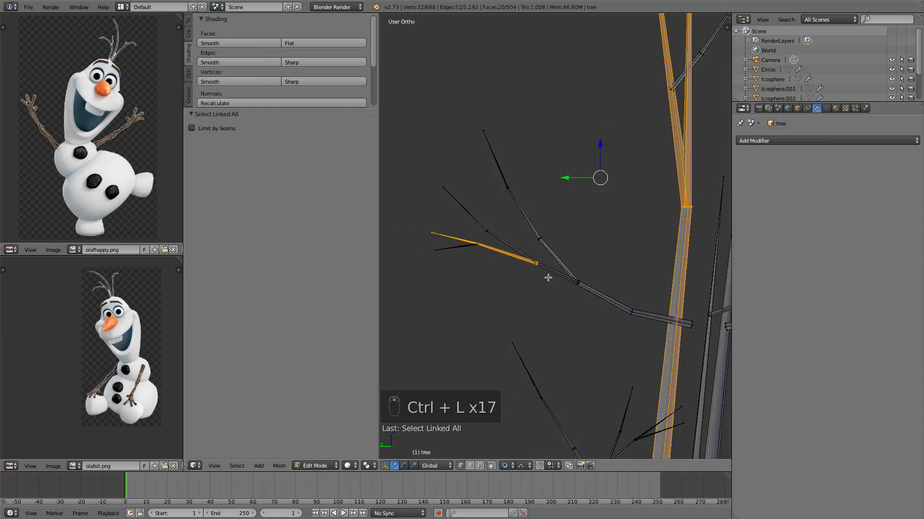
Box-deselect the remaining part of the side twig, keeping only the stem and its shoots selected
key("b")
middle_click_drag(553, 284, 422, 201)
scroll(634, 223, "down", 5)
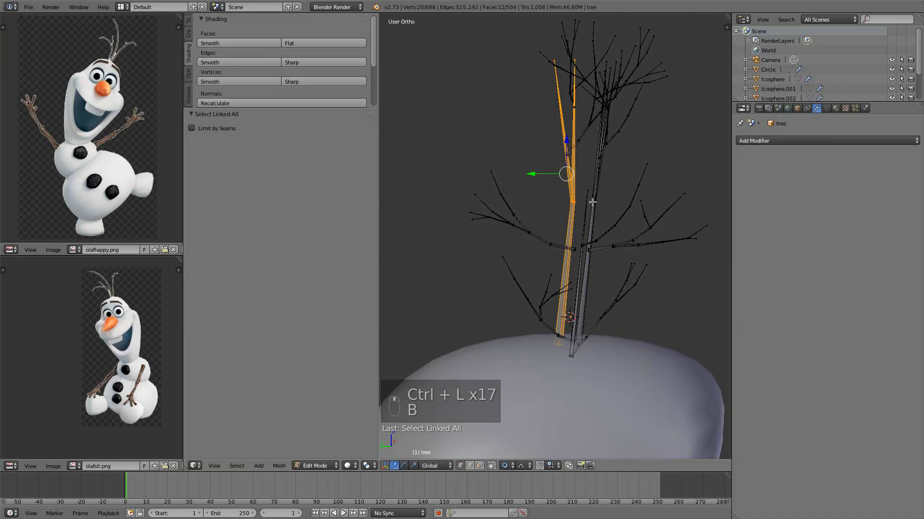
Add the stem's upper branches to the selection and delete all the selected vertices
scroll(588, 217, "up", 2)
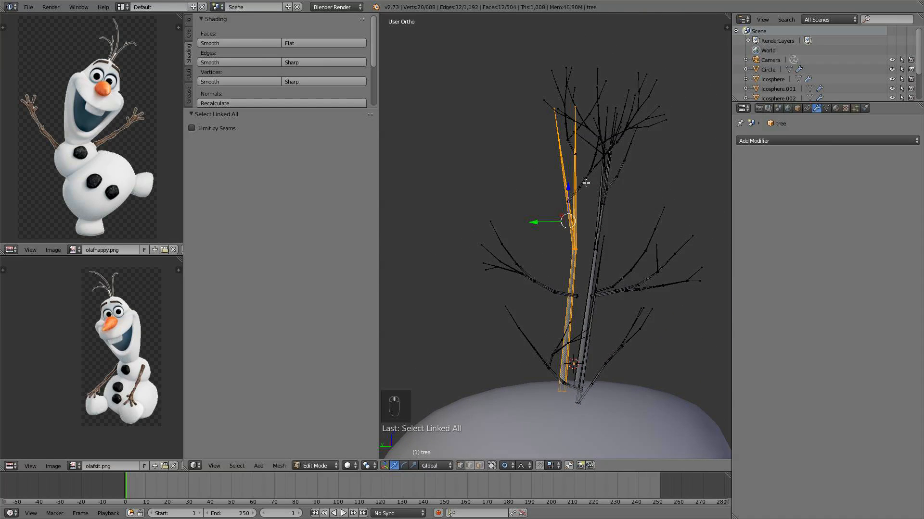
key("l")
key("l")
key("l")
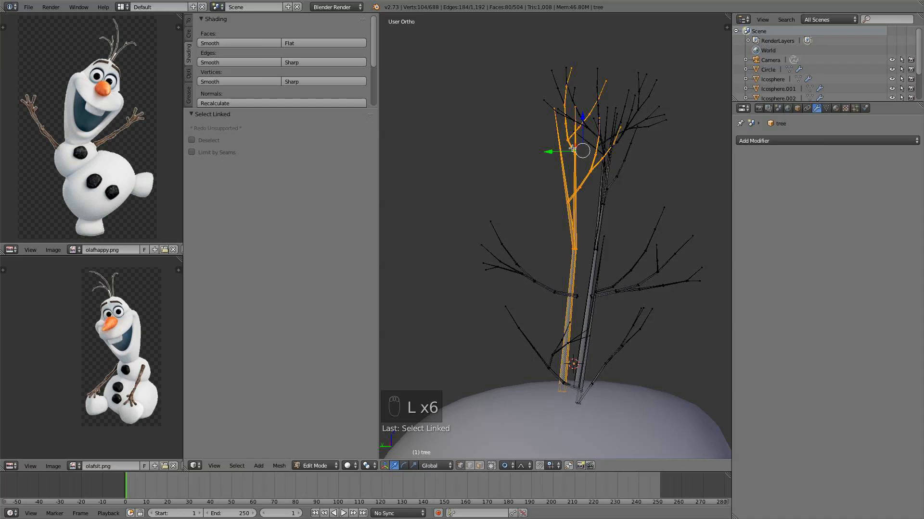
key("x")
left_click(574, 157)
middle_click_drag(569, 289, 550, 278, "shift")
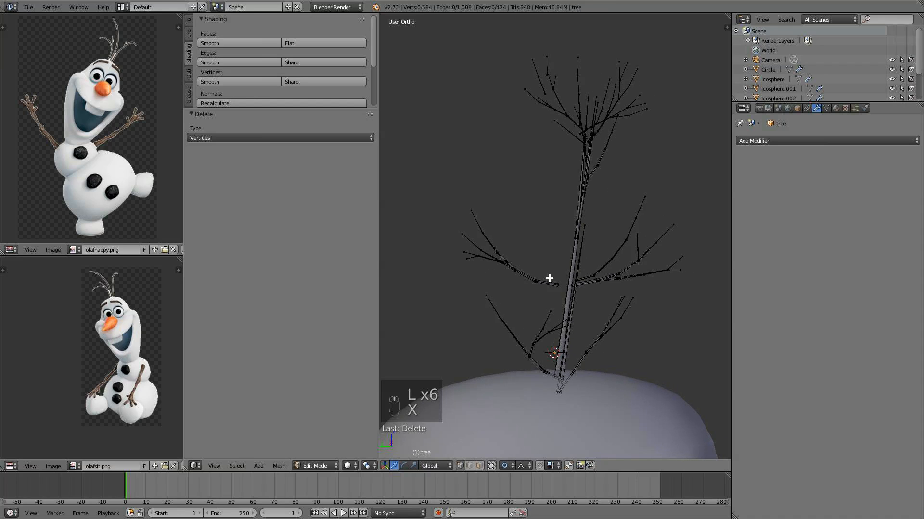
Select the linked parts of the floating side twig, rotate them about 40° and lower them 0.298 along Z
key("l")
key("l")
key("l")
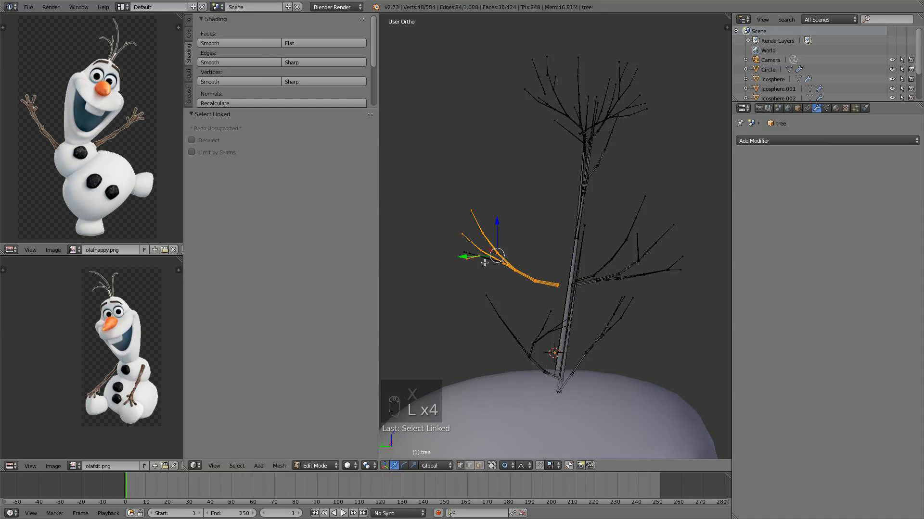
key("r")
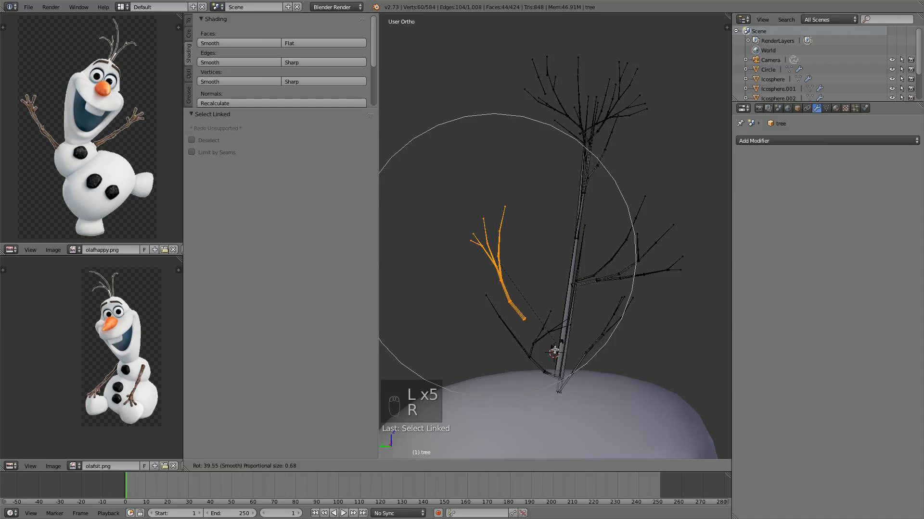
left_click(555, 348)
left_click_drag(493, 225, 499, 246)
left_click_drag(512, 290, 513, 291)
Rotate the selected side twig around the Z axis and move it across the crown, away from the other twigs
middle_click_drag(513, 291, 642, 353)
key("r")
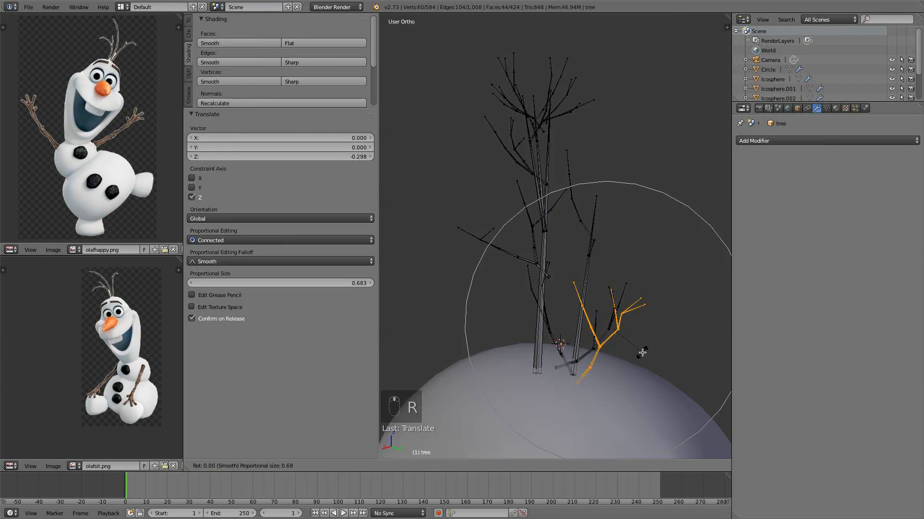
key("z")
left_click(576, 354)
left_click_drag(582, 332, 527, 303)
Scale the side twig up 1.409 times and shift it along X over the head
middle_click_drag(626, 345, 655, 297)
key("s")
left_click(680, 229)
middle_click_drag(638, 255, 664, 250, "shift")
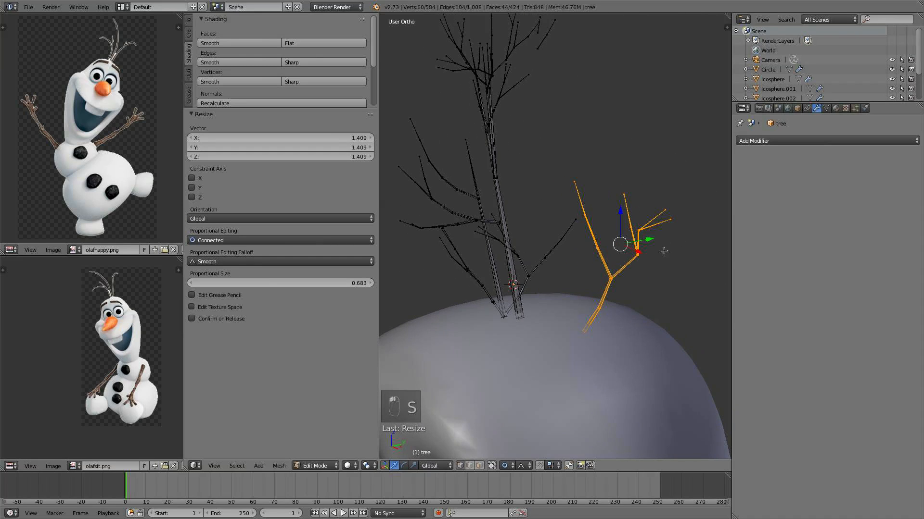
left_click_drag(639, 254, 581, 244)
Rotate the side twig to stand on the crown and raise it 0.041 along Z
middle_click_drag(607, 263, 549, 289)
mouse_move(578, 200)
left_mouse_down()
mouse_move(573, 205)
mouse_move(573, 192)
left_mouse_up()
key("r")
left_click(652, 215)
mouse_move(573, 193)
middle_mouse_down()
mouse_move(618, 206)
mouse_move(570, 209)
middle_mouse_up()
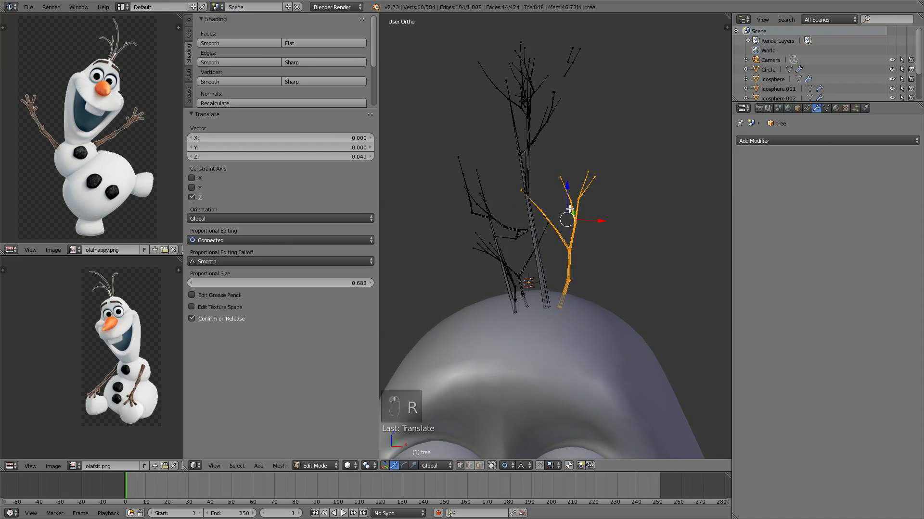
Select only the linked parts of the remaining thick stem and delete its vertices
key("a")
key("l")
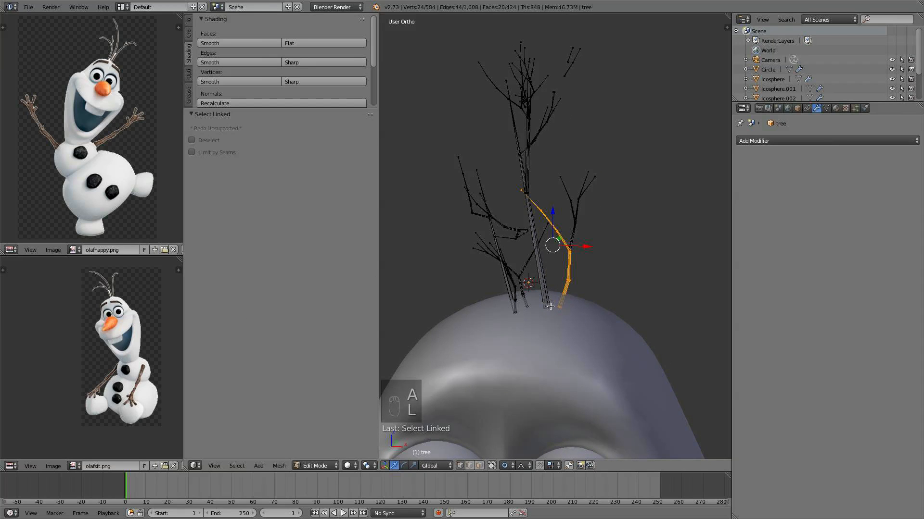
key("a")
key("l")
key("x")
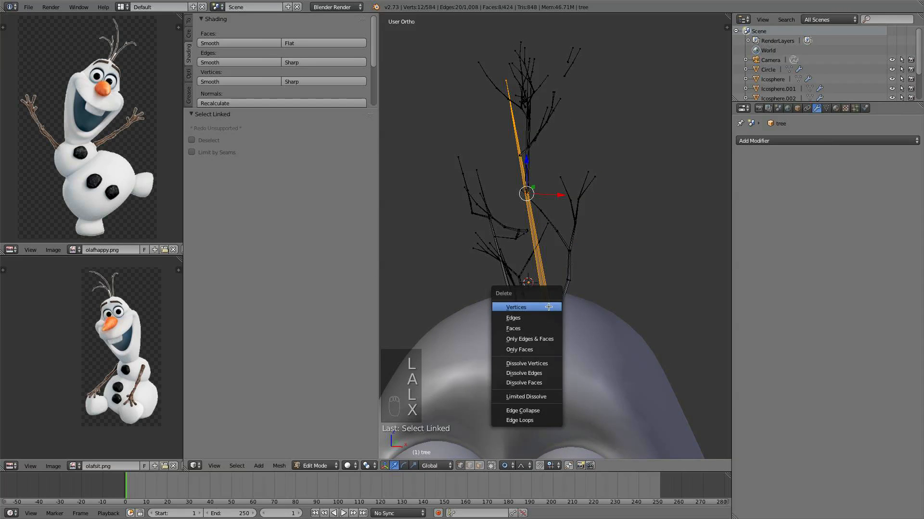
left_click(549, 307)
Select the linked parts of the floating upper branch cluster and lower them along Z onto the head
middle_click_drag(548, 307, 601, 256)
scroll(578, 258, "up", 3)
key("l")
key("l")
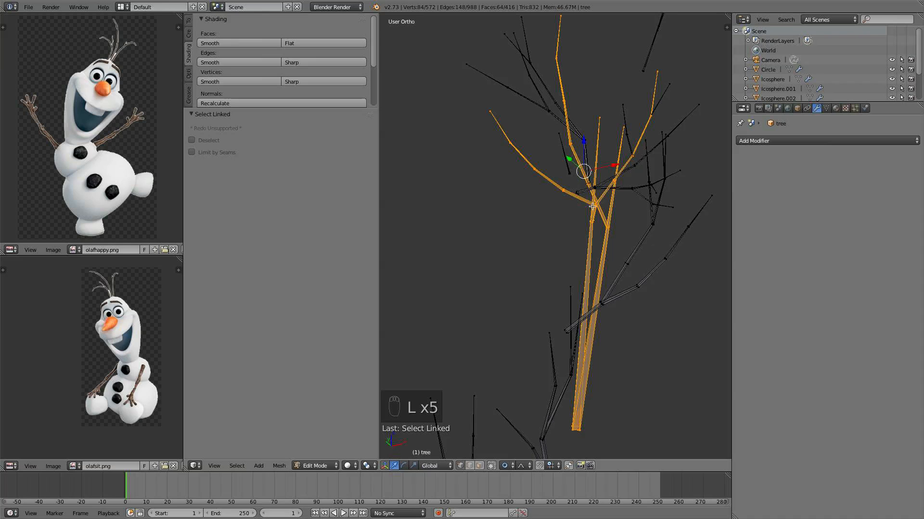
middle_click_drag(592, 207, 608, 212)
scroll(610, 213, "down", 4)
middle_click_drag(591, 248, 573, 155)
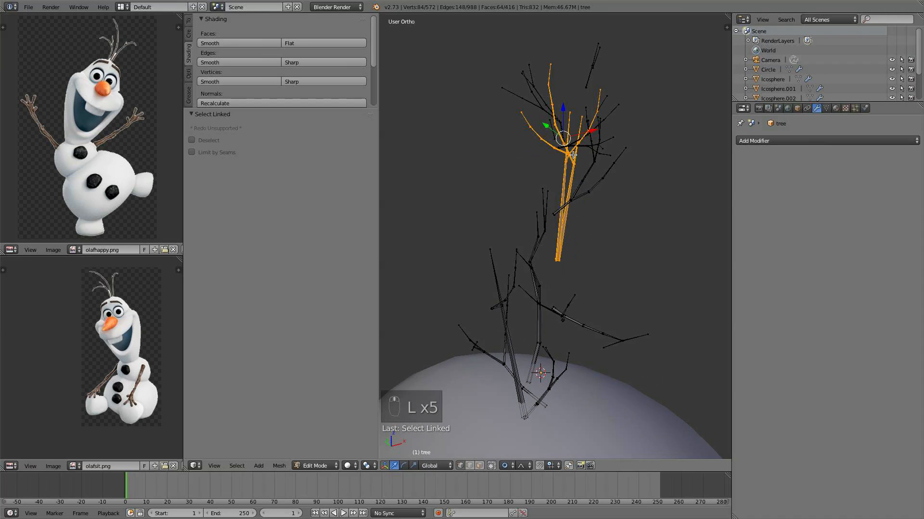
left_click_drag(565, 112, 559, 286)
Move the lowered branch cluster 0.122 in X, 0.079 in Y and -0.057 in Z, and adjust its rotation
middle_click_drag(552, 295, 479, 260)
key("g")
key("r")
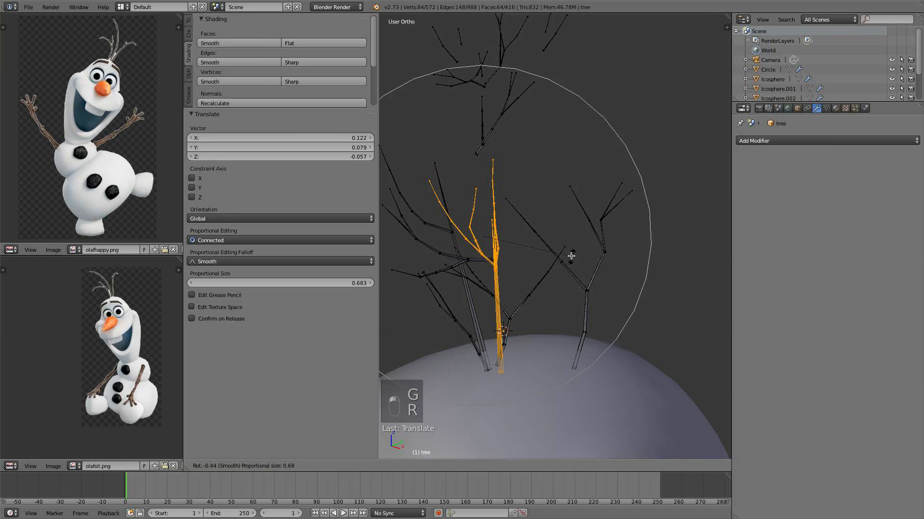
left_click(570, 256)
middle_click_drag(587, 278, 537, 172)
Box-select the leftover branches floating above the hair and delete their vertices
key("a")
key("b")
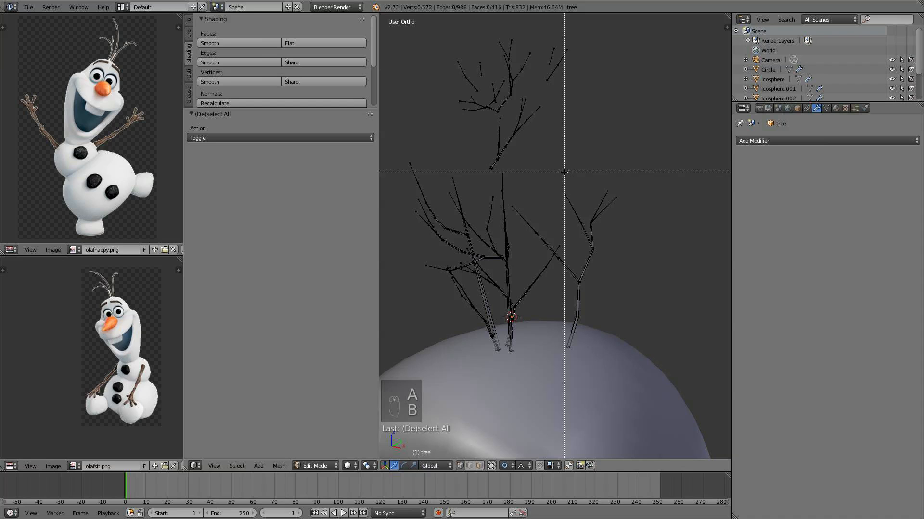
left_click_drag(562, 168, 425, 50)
key("x")
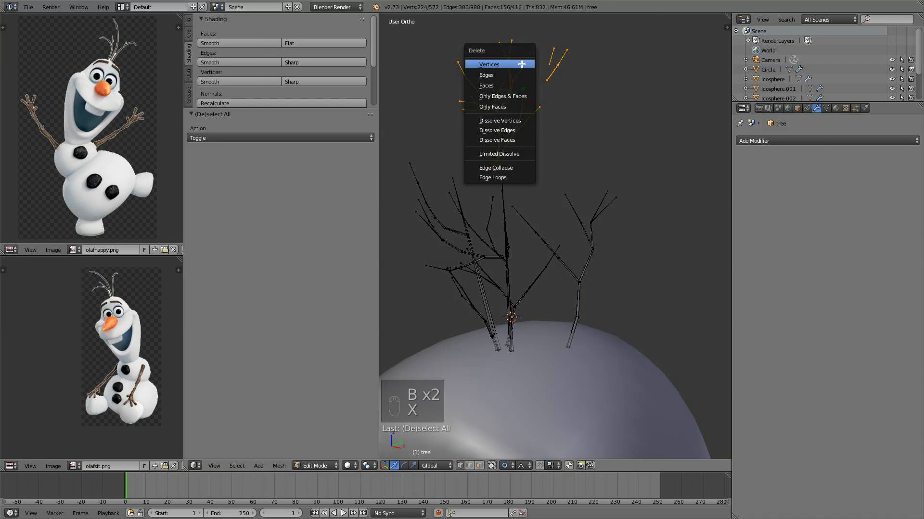
left_click(476, 64)
Select the linked parts of the dense branch cluster and the adjoining upright stem, and delete their vertices
middle_click_drag(491, 119, 574, 210)
key("l")
key("l")
key("l")
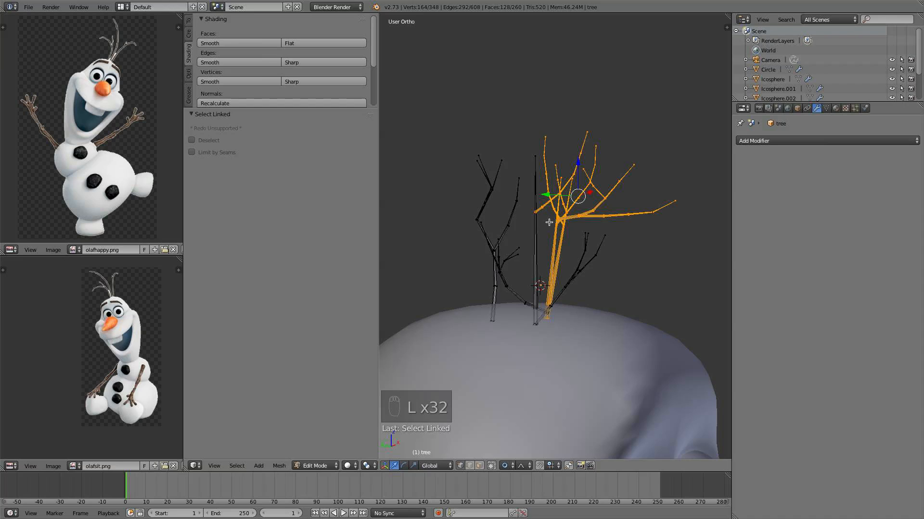
scroll(548, 222, "up", 2)
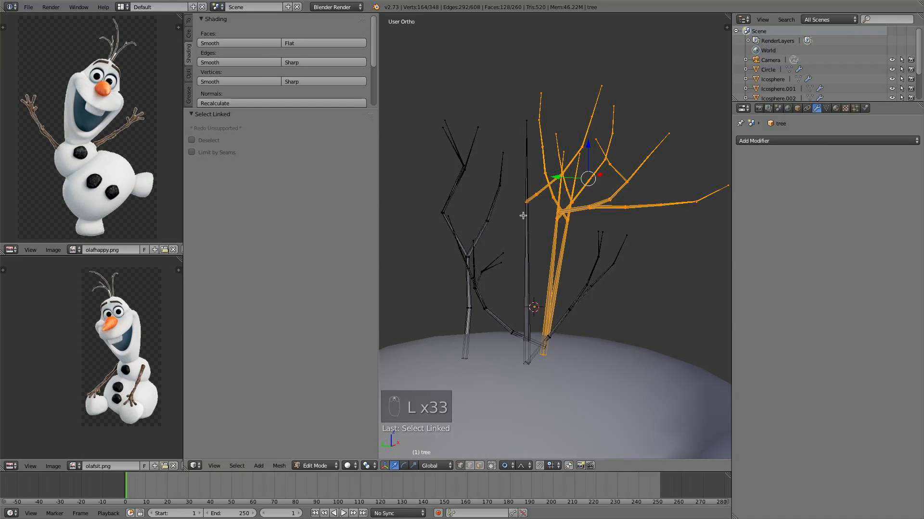
key("l")
key("l")
key("x")
left_click(527, 120)
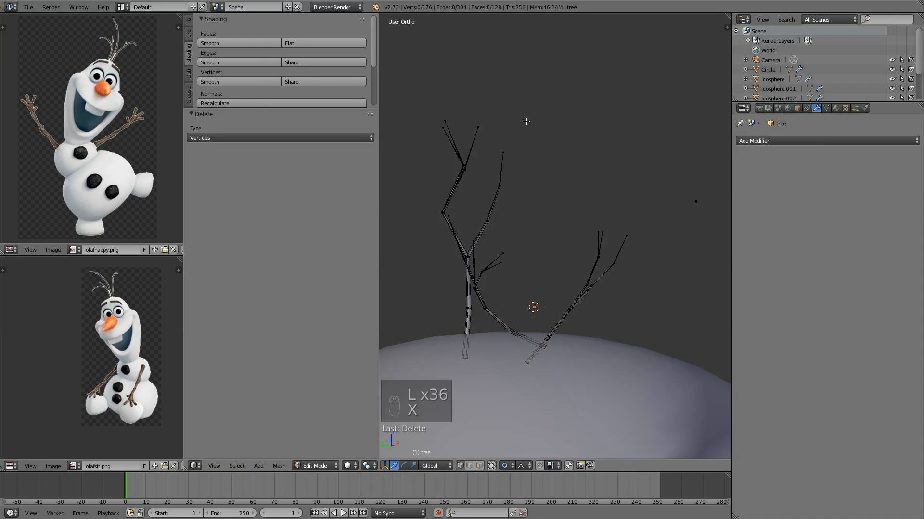
Circle-select the small stray fragment floating beside the twigs and delete its vertices
middle_click_drag(539, 171, 666, 219)
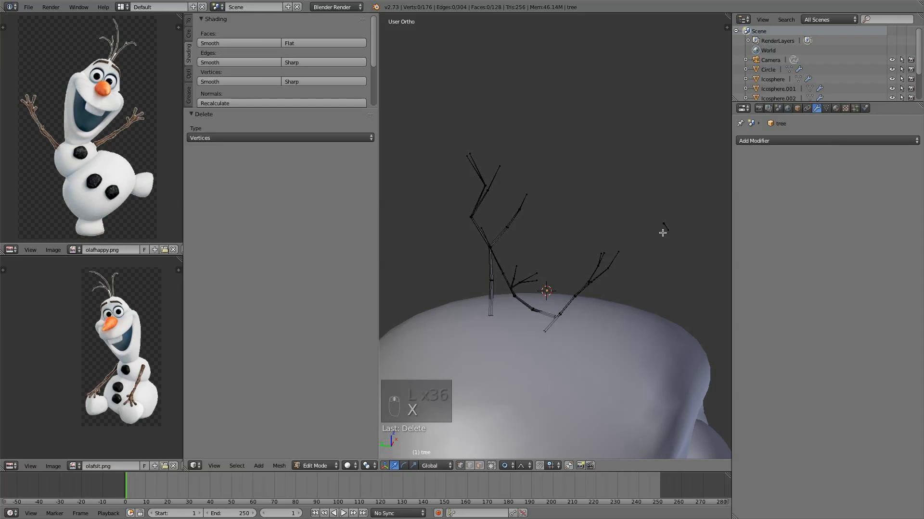
key("c")
left_click(663, 227)
right_click(664, 231)
key("x")
left_click(663, 233)
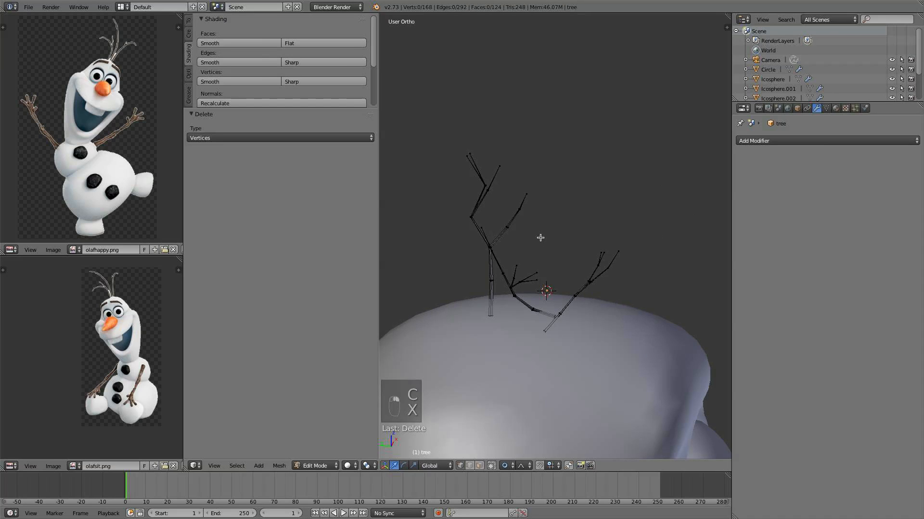
middle_click_drag(540, 238, 588, 233)
middle_click_drag(576, 292, 551, 271, "shift")
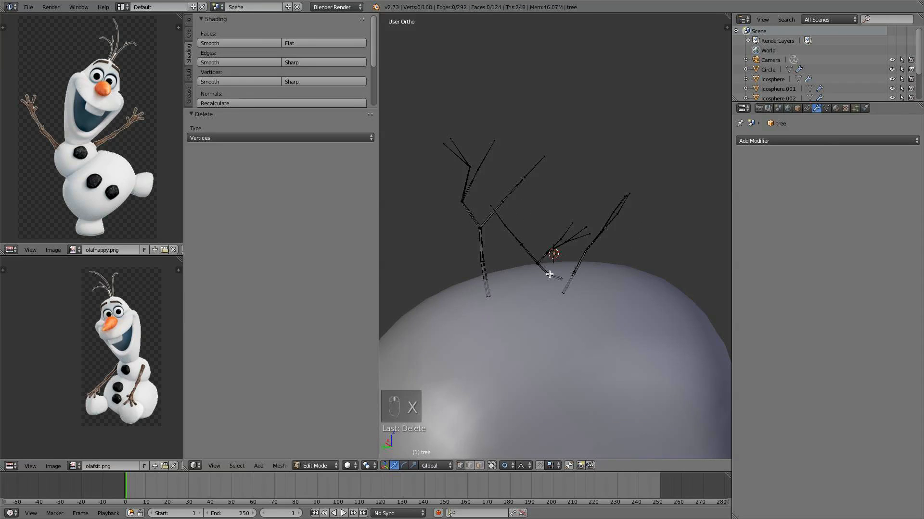
Select the linked parts of the short middle twig and rotate them about 24.4° so its main stem stands upright
key("l")
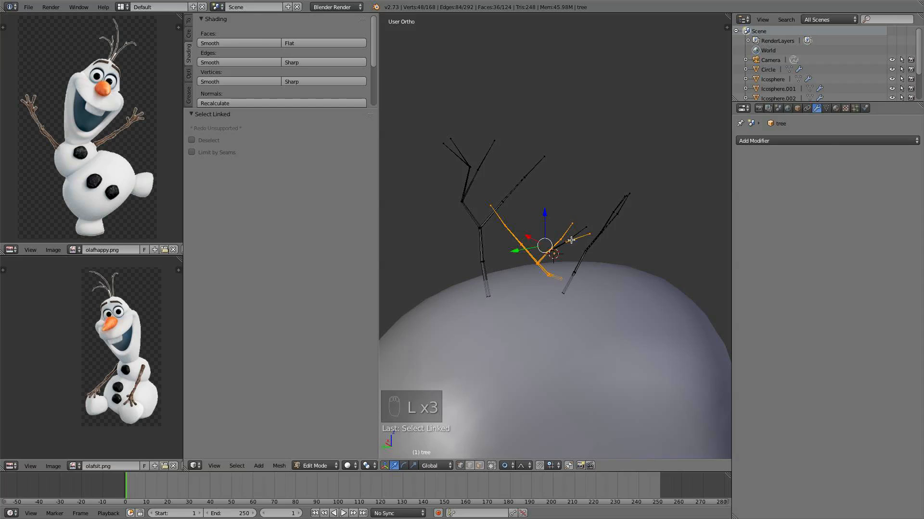
key("r")
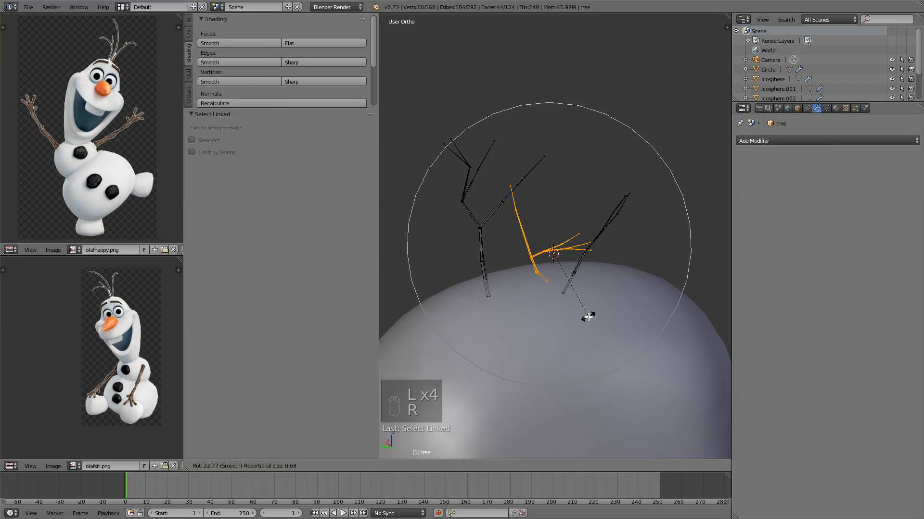
left_click(587, 316)
middle_click_drag(587, 317, 585, 283)
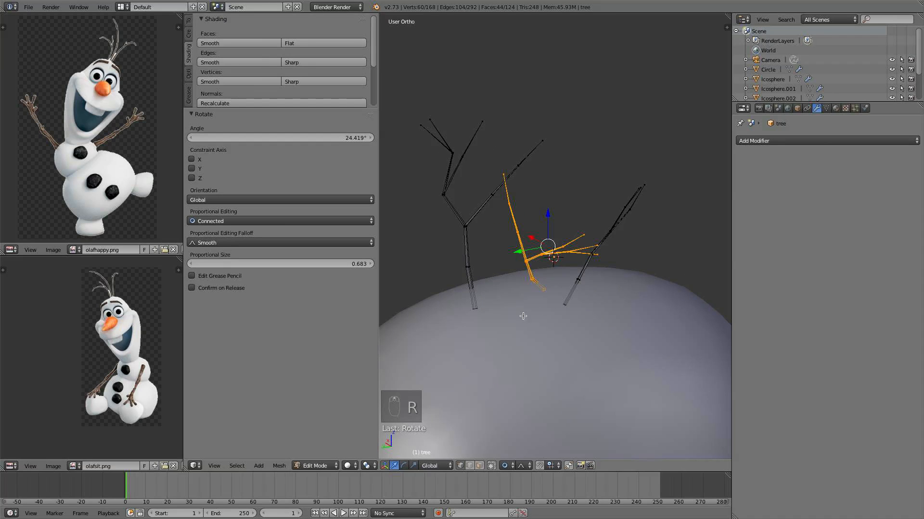
Circle-select the middle twig's low side branch and raise it about 0.022 in Z with a proportional editing size of 0.123
key("c")
mouse_move(530, 293)
middle_mouse_down()
mouse_move(539, 295)
mouse_move(491, 192)
mouse_move(517, 266)
middle_mouse_up()
left_click_drag(571, 233, 571, 217)
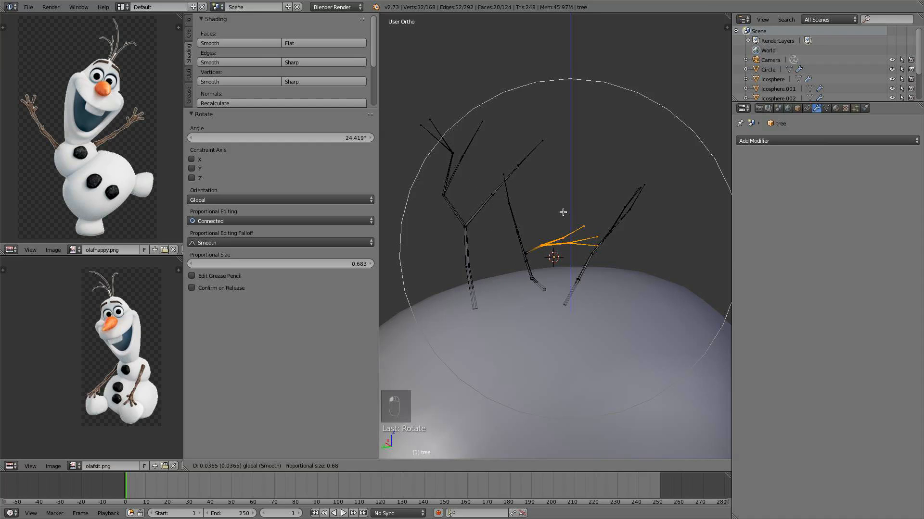
scroll(563, 220, "up", 5)
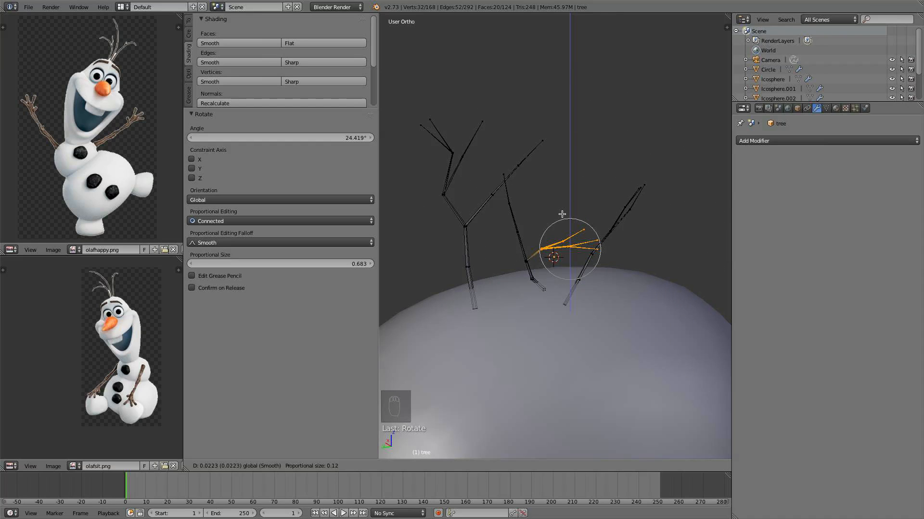
left_click(561, 213)
Turn the side branch upright with two rotations, moving it 0.046, 0.056, 0.035 and 0.043, 0.040, 0.053 in X, Y, Z
key("r")
left_click(624, 213)
key("g")
left_click(608, 204)
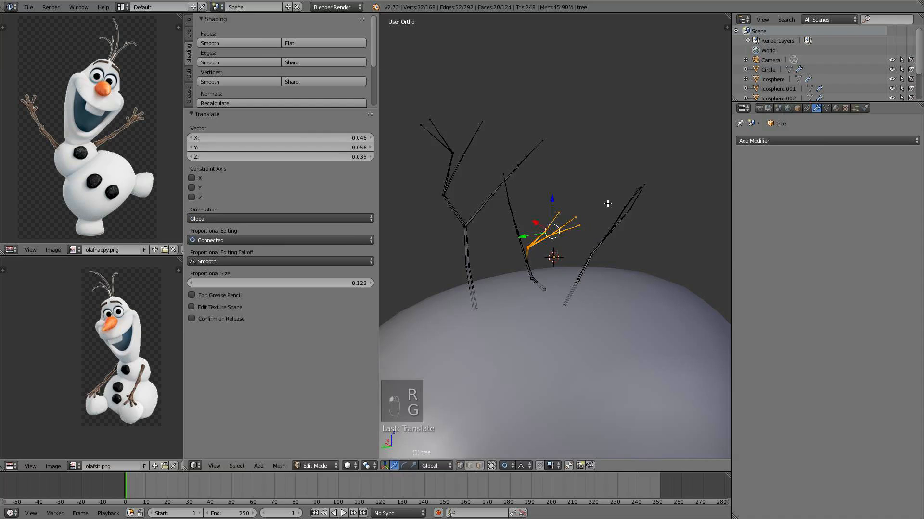
key("r")
left_click(584, 183)
key("g")
left_click(562, 162)
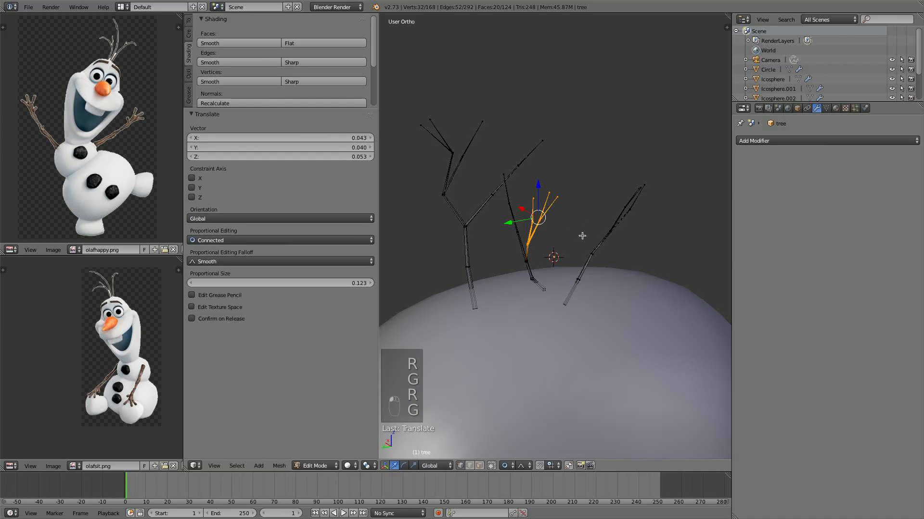
middle_click_drag(581, 235, 484, 218)
In front view, select all linked parts of the two crossing smaller twigs and scale them by 1.785
key("Tab")
key("KP_1")
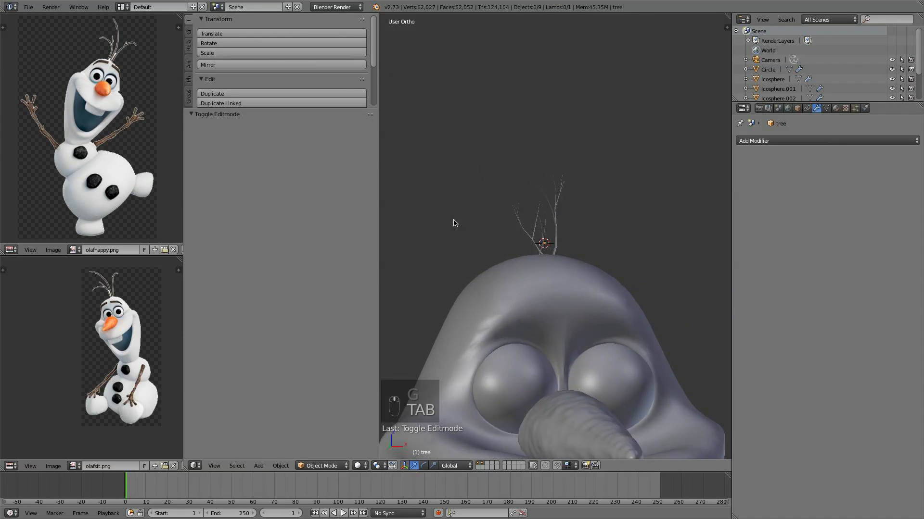
scroll(583, 289, "up", 3)
key("Tab")
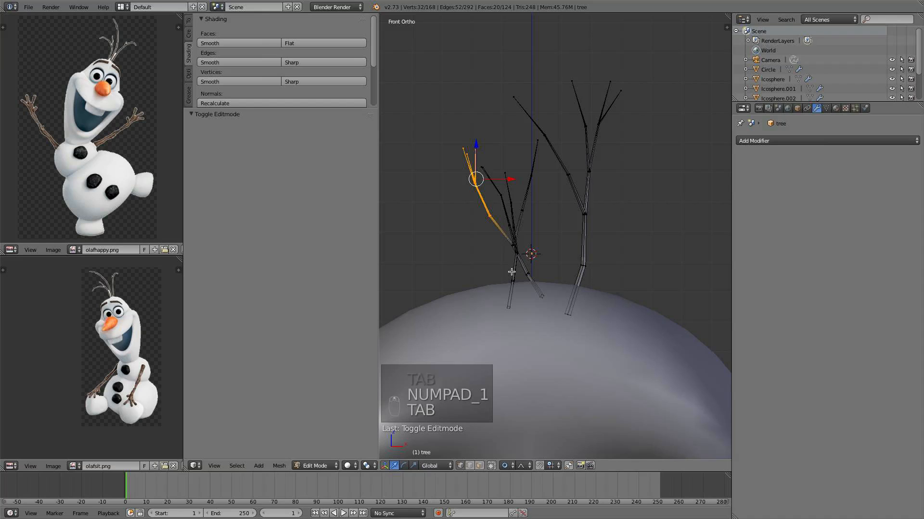
key("a")
key("a")
key("l")
key("l")
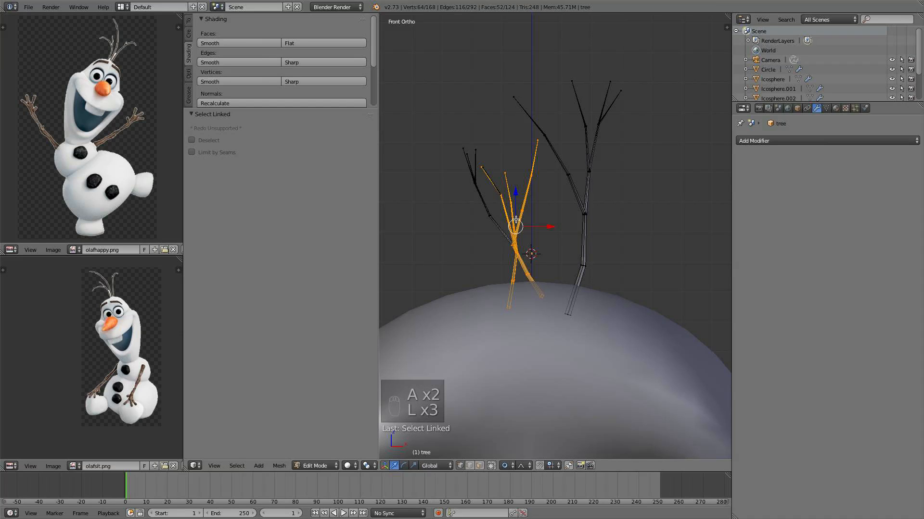
key("l")
key("l")
key("l")
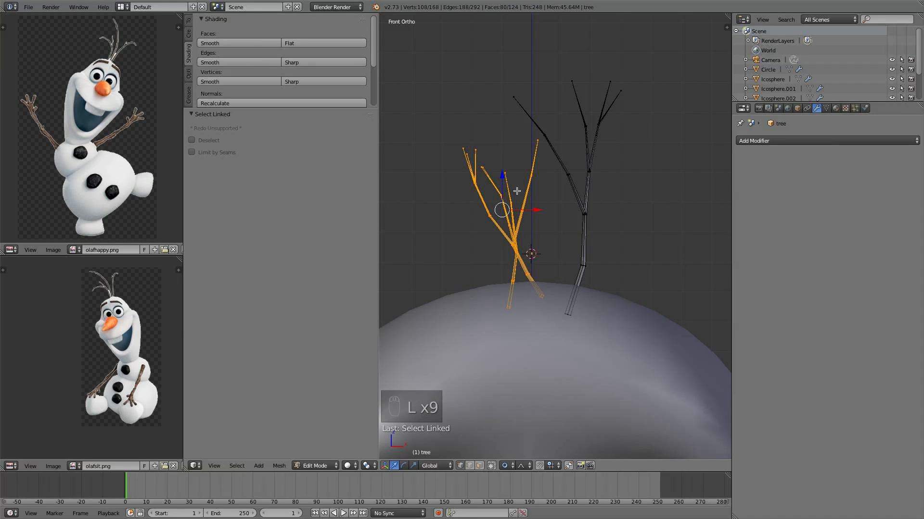
key("s")
left_click(536, 165)
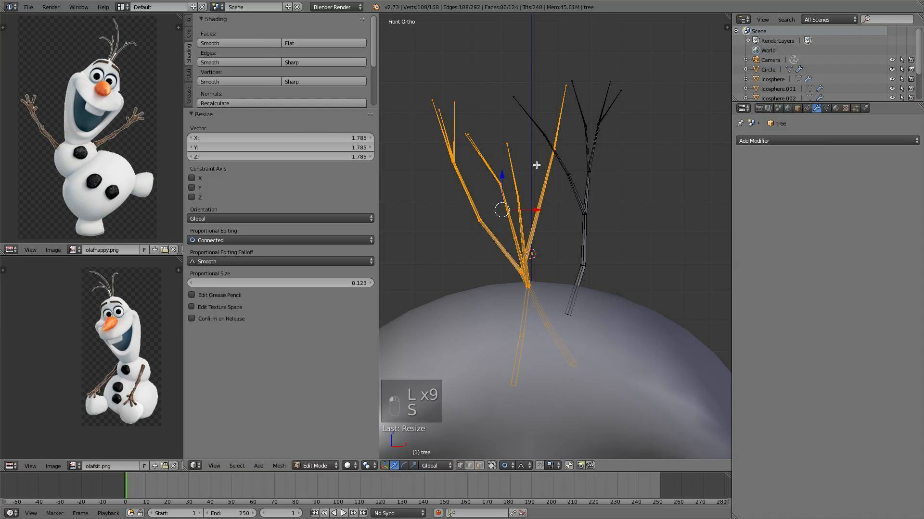
Raise the enlarged twigs 0.181 in Z, shift them further up and away from the tall twig, and clear the selection
left_click_drag(502, 183, 487, 128)
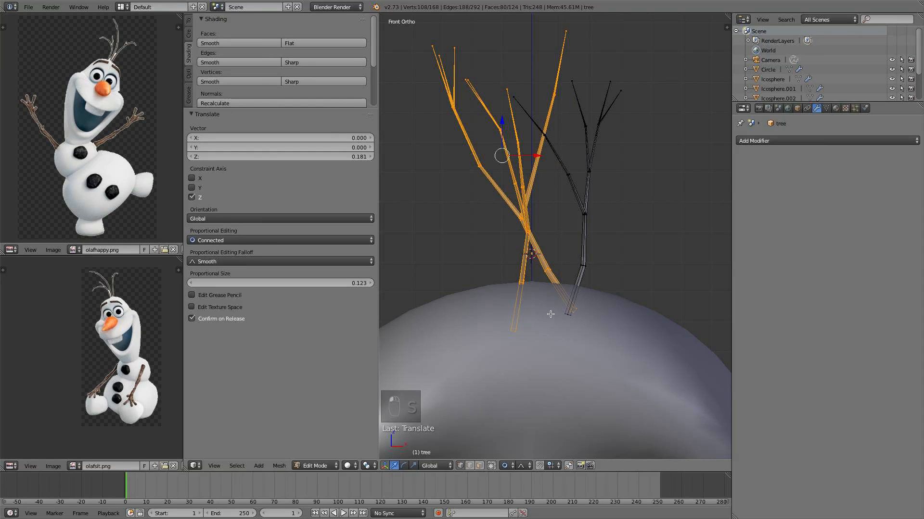
key("g")
left_click(543, 278)
key("a")
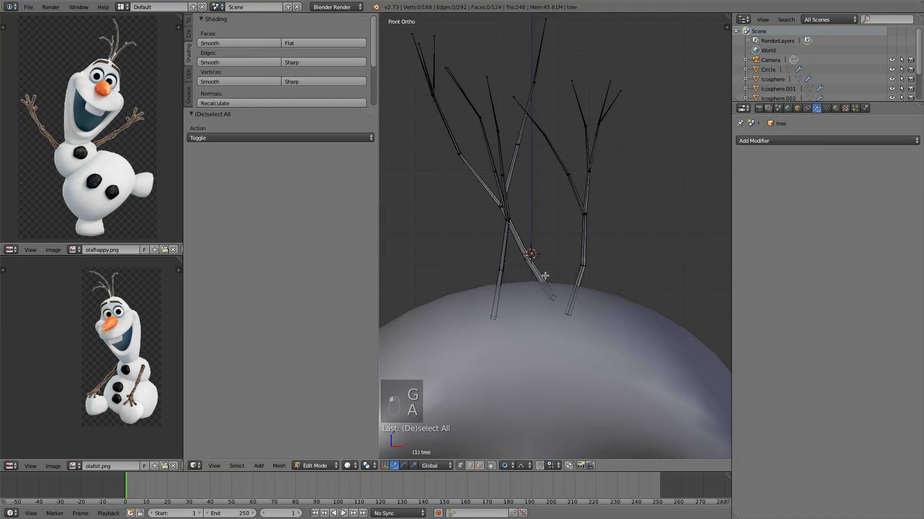
Select only the linked parts of the slanted twig with the long forked branches and rotate it slightly
key("l")
key("l")
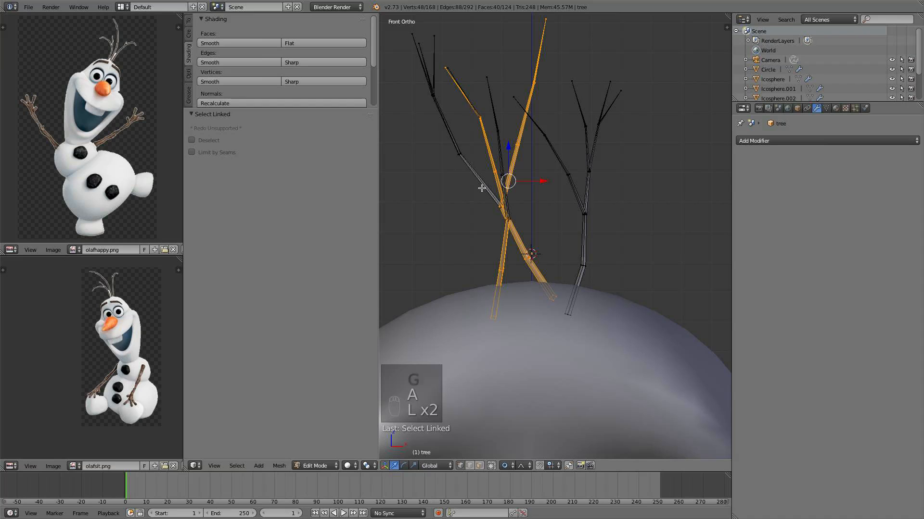
key("super+z")
middle_click_drag(482, 188, 456, 186)
key("l")
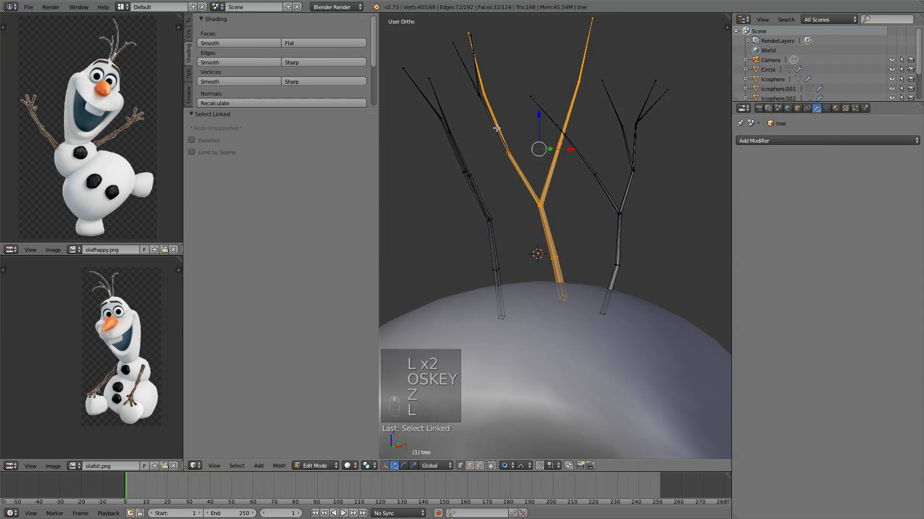
key("l")
key("l")
key("l")
middle_click_drag(619, 235, 649, 226)
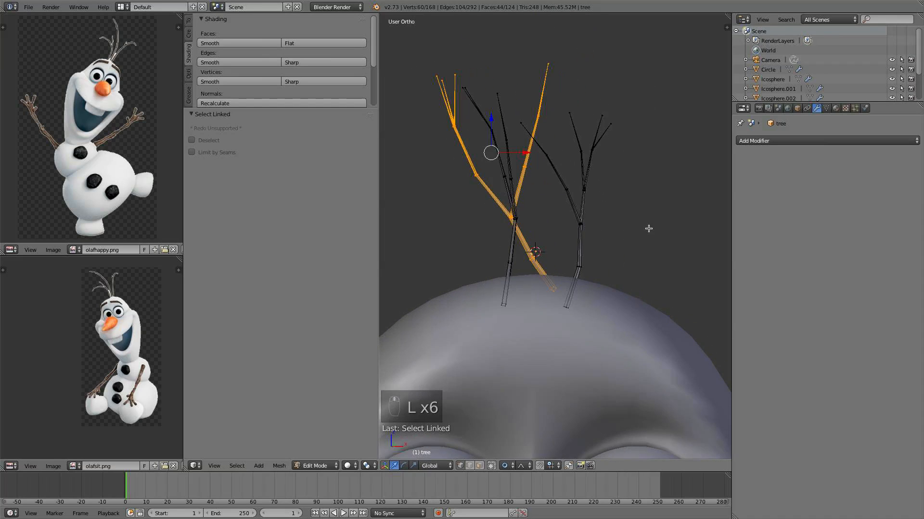
key("r")
left_click(619, 297)
key("h")
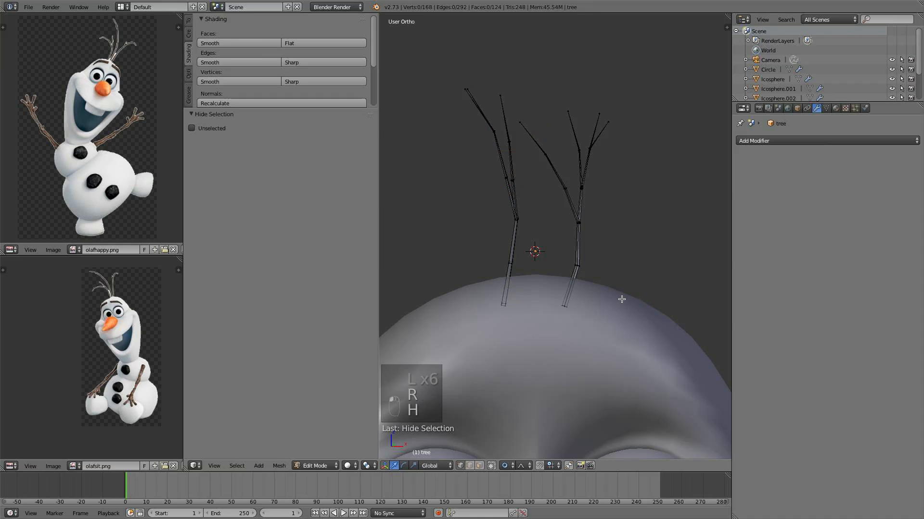
key("alt+h")
key("a")
middle_click_drag(604, 295, 619, 223)
key("Tab")
key("Tab")
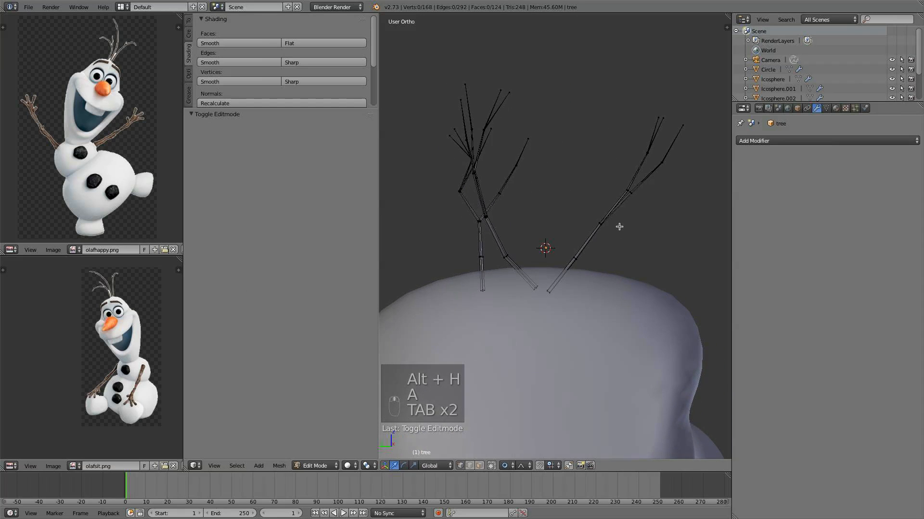
In right side view, select the linked parts of the separate outward-leaning twig and rotate it to stand nearly upright
key("KP_1")
key("KP_3")
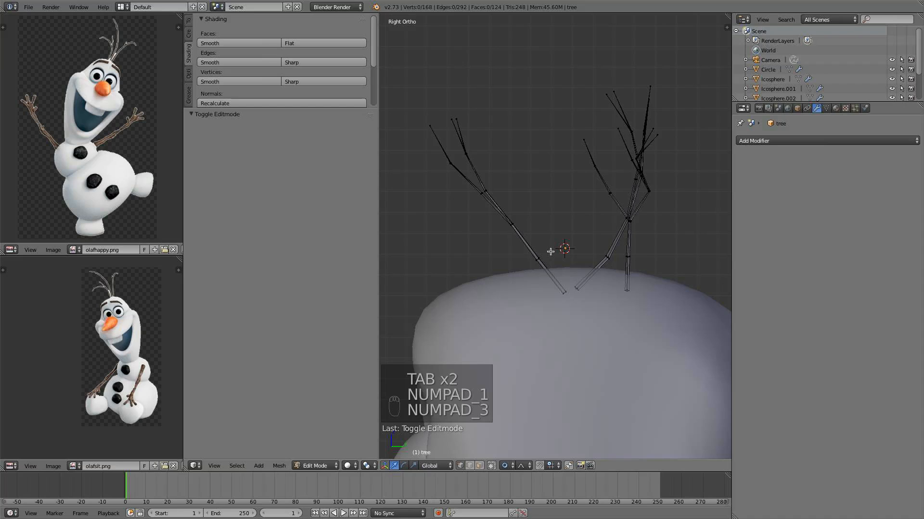
key("l")
key("l")
key("l")
key("l")
key("r")
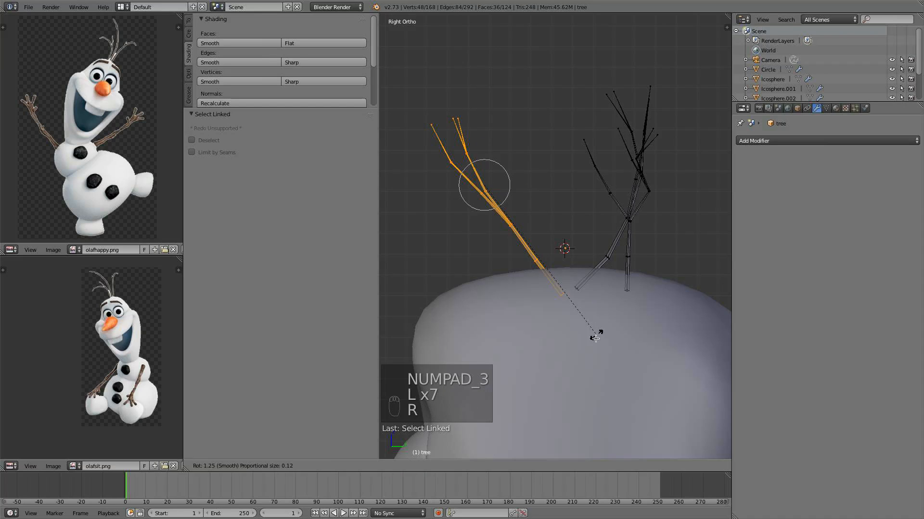
left_click(539, 346)
Move the upright twig 0.548 in Y and 0.060 in Z to join the other twigs on the crown
key("h")
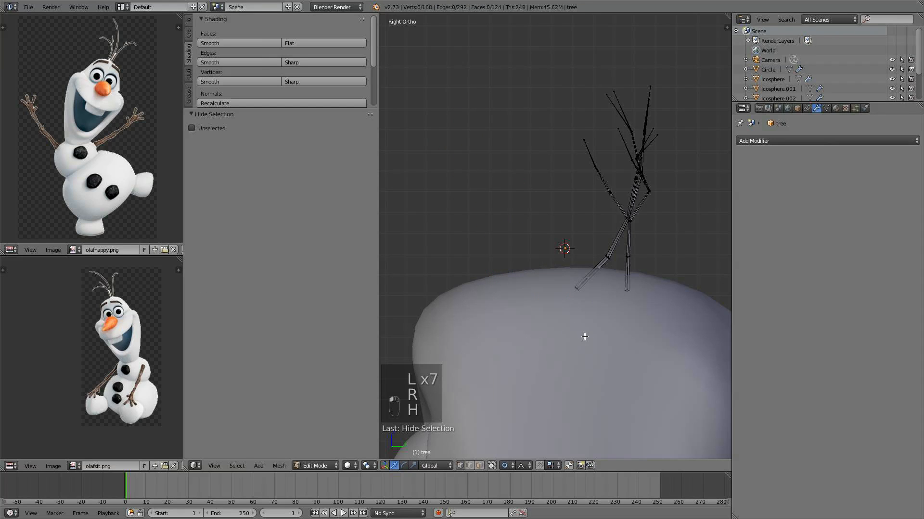
key("alt+h")
key("g")
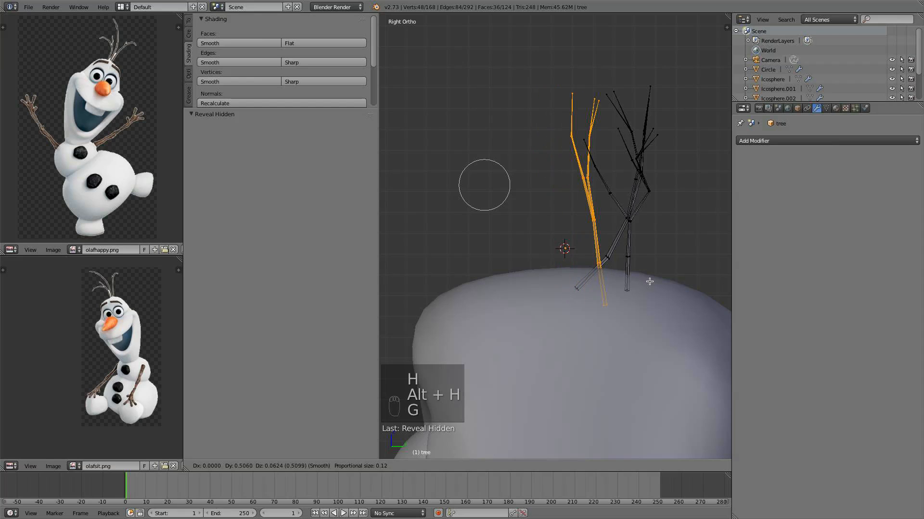
left_click(654, 281)
Move the twig 0.150 in X, scale it up by about 1.26, and raise it until its base meets the head
middle_click_drag(659, 281, 550, 266)
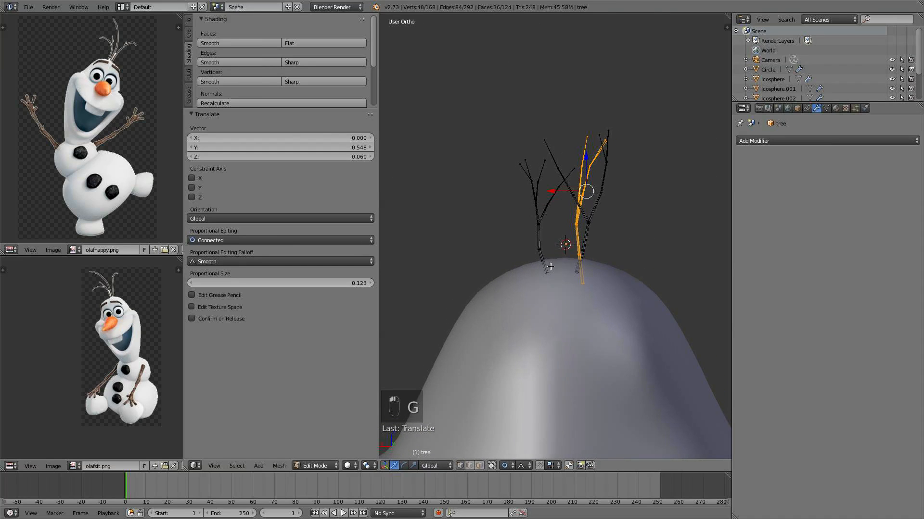
left_click_drag(568, 194, 544, 190)
key("s")
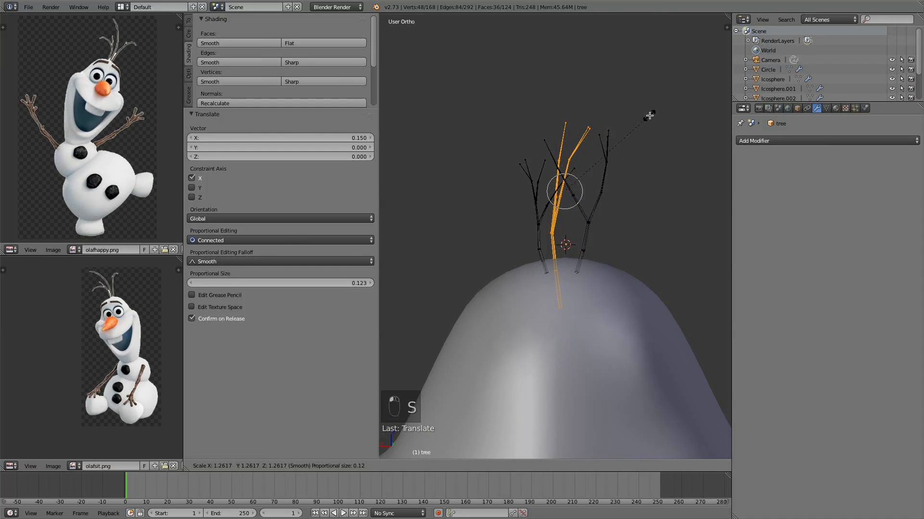
left_click(650, 115)
left_click_drag(568, 157, 565, 127)
Examine the twig arrangement from the front outside edit mode and clear the vertex selection
middle_click_drag(544, 176, 570, 248)
key("Tab")
key("Tab")
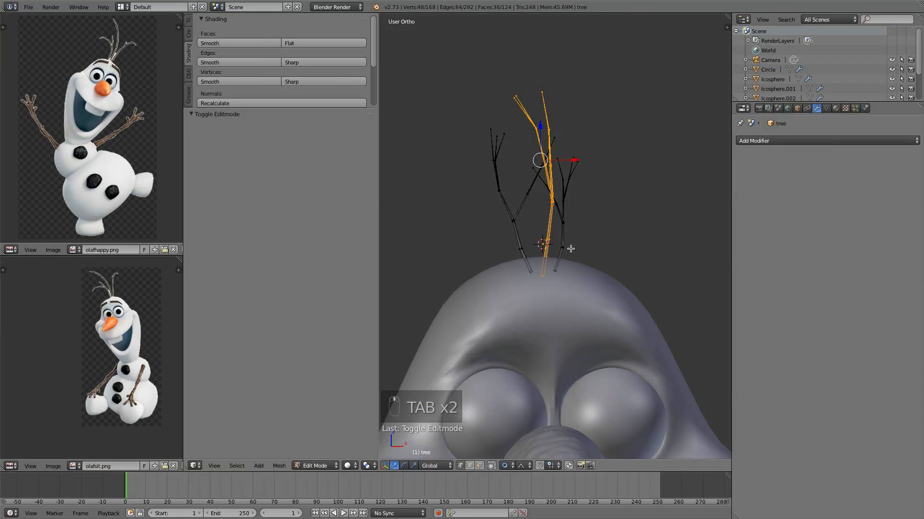
key("Tab")
key("Tab")
key("a")
key("a")
key("a")
key("a")
key("a")
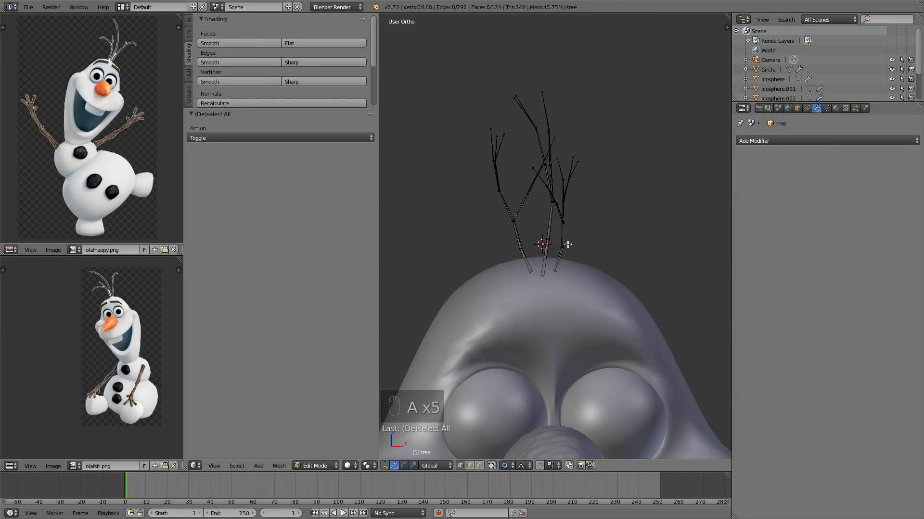
Select the linked parts of the shortest twig and move it 0.037 along X, away from the tall twig
key("l")
key("l")
scroll(570, 192, "up", 3)
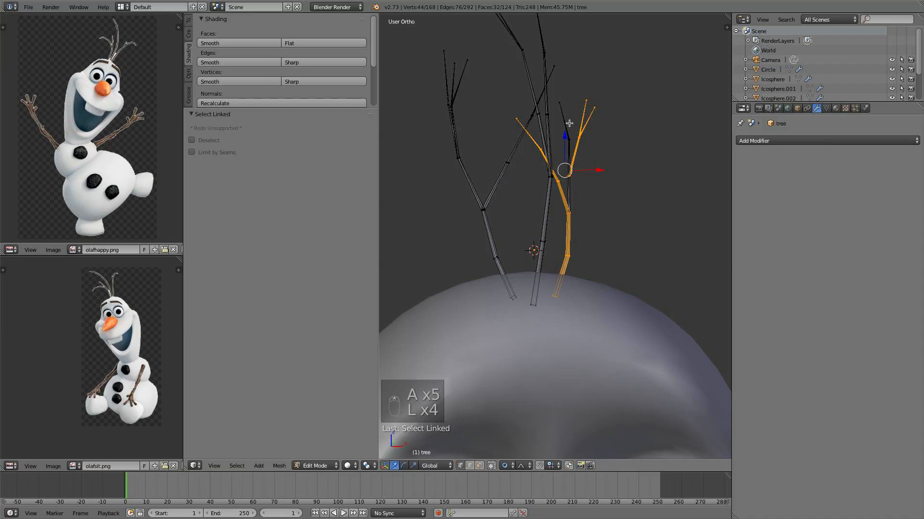
middle_click_drag(608, 215, 560, 216)
left_click_drag(663, 176, 619, 188)
middle_click_drag(633, 264, 702, 205)
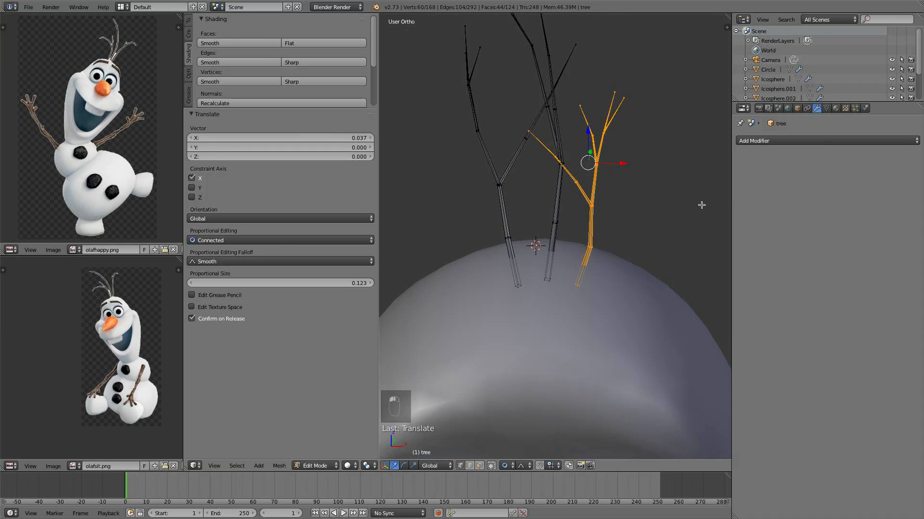
Rotate the shortest twig 7.704°, shift it outward along X, and raise it 0.021 in Z
key("r")
left_click(599, 348)
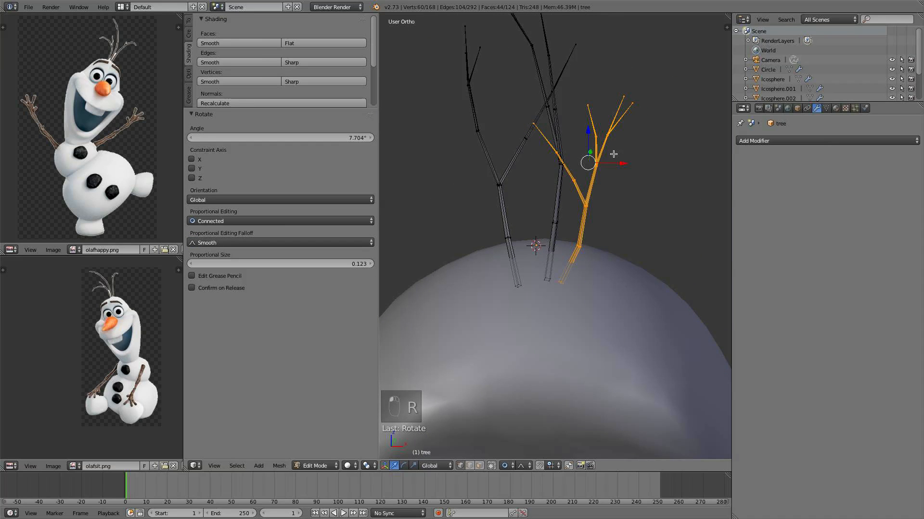
left_click_drag(625, 164, 640, 165)
middle_click_drag(643, 173, 558, 195)
left_click_drag(608, 184, 608, 166)
middle_click_drag(608, 166, 633, 163)
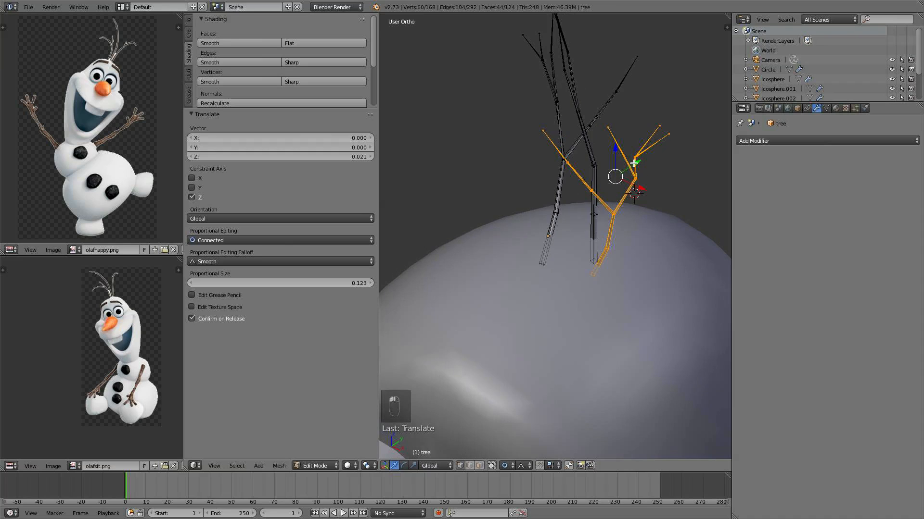
Leave mesh editing and, in front view, scale the whole tree object up by about 1.18
key("a")
key("Tab")
scroll(633, 166, "down", 5)
middle_click_drag(561, 166, 601, 174)
key("KP_1")
scroll(596, 206, "up", 3)
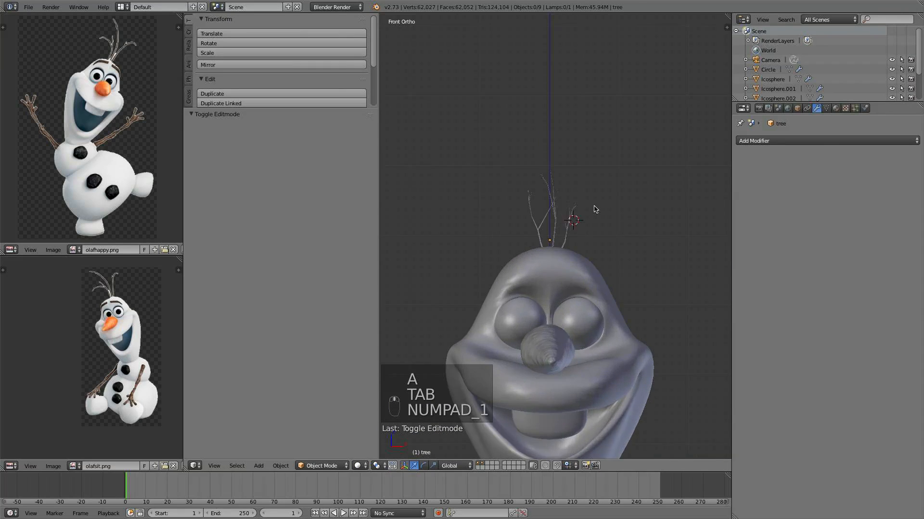
right_click(551, 213)
key("s")
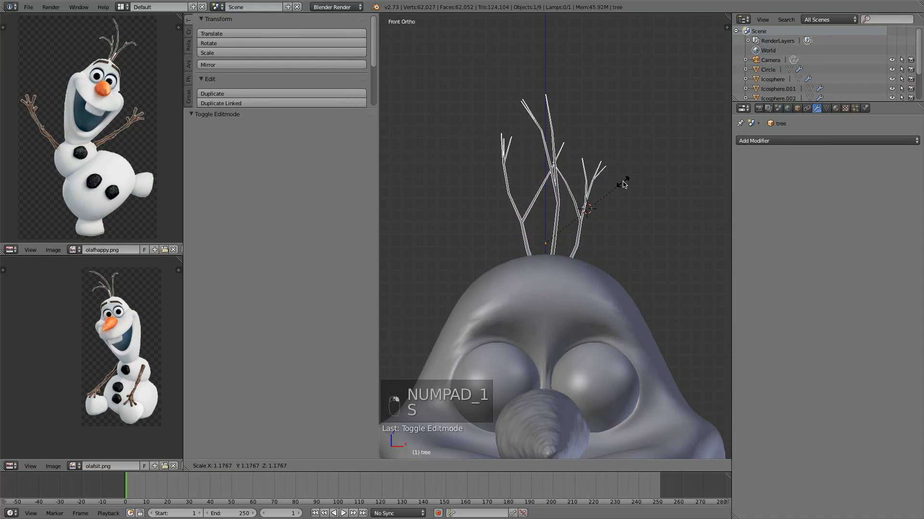
left_click(598, 255)
In mesh editing, select the linked stem of the outer twig crossing the tall one, rotate it, shift it along X, and deselect everything
key("Tab")
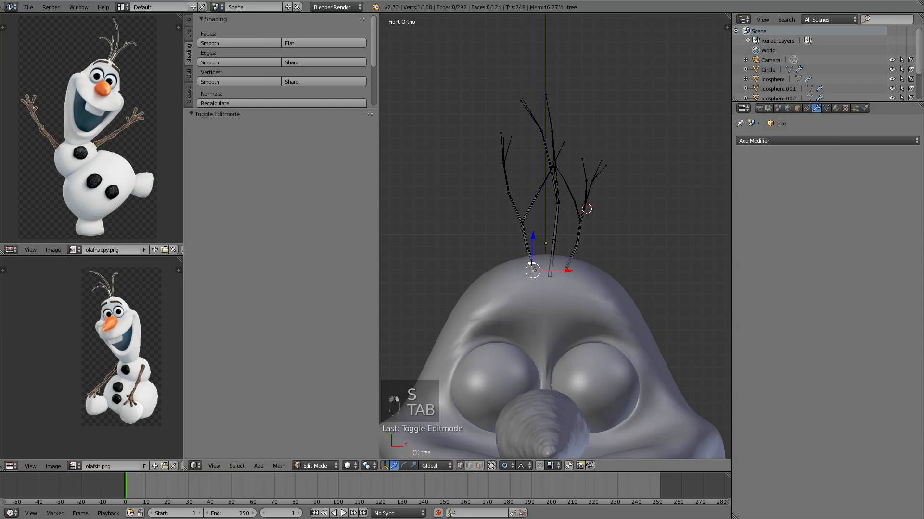
key("l")
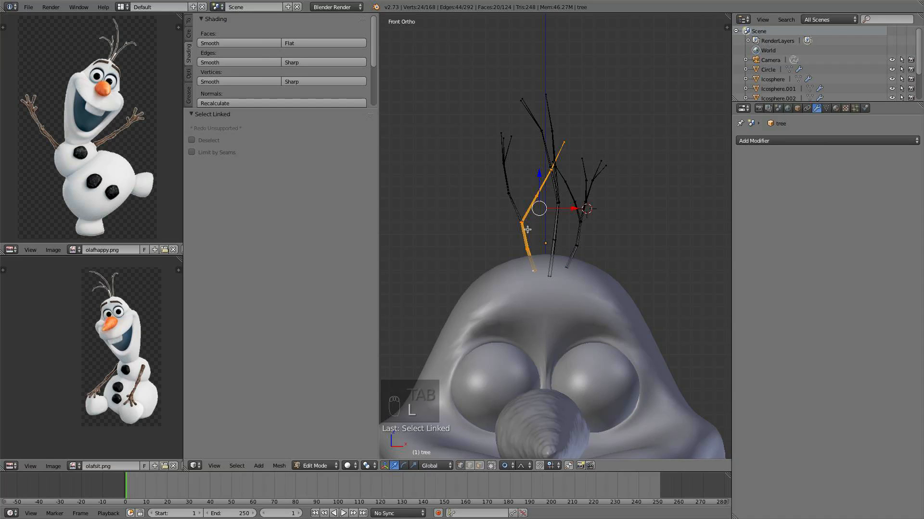
key("r")
left_click(575, 221)
left_click_drag(574, 208, 562, 205)
key("a")
key("s")
key("Tab")
scroll(577, 226, "down", 6)
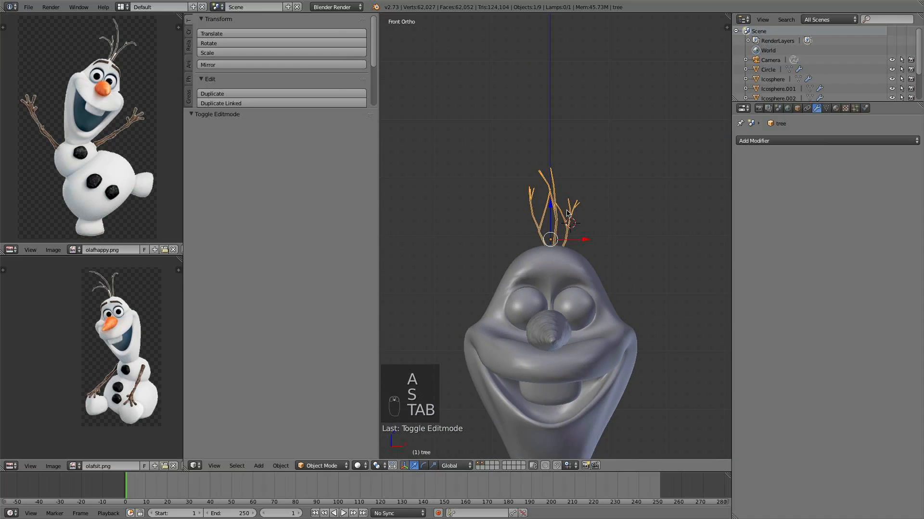
key("a")
key("a")
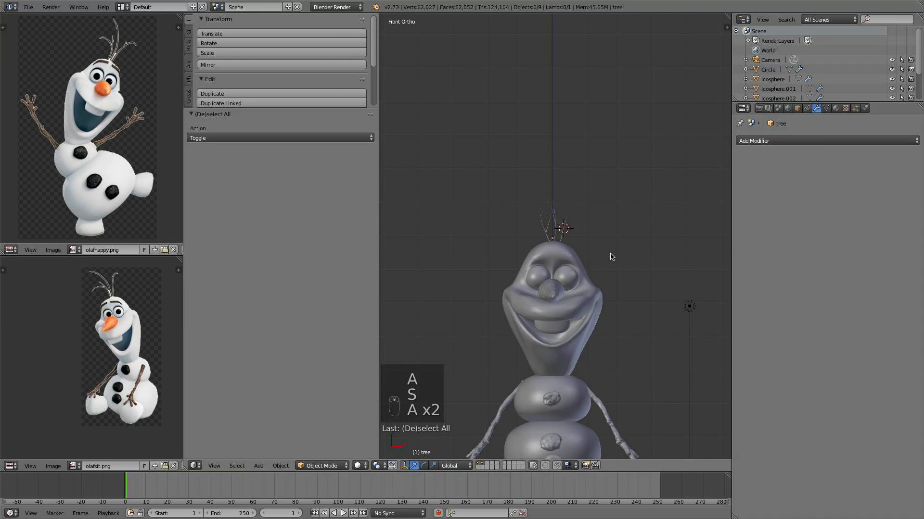
Select all twigs in the tree mesh, scale them up together, raise them slightly in Z, and leave mesh editing
scroll(610, 260, "up", 4)
key("Tab")
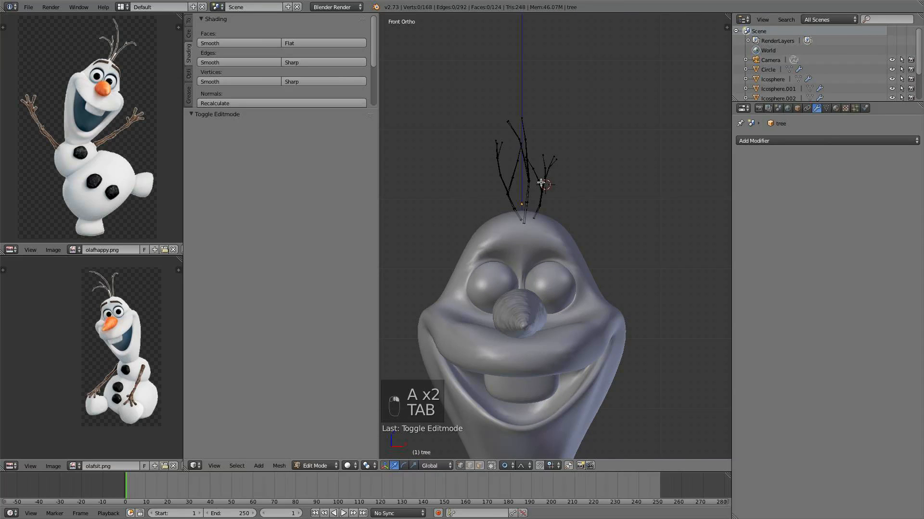
key("b")
key("b")
left_click_drag(584, 222, 455, 126)
key("a")
key("a")
key("s")
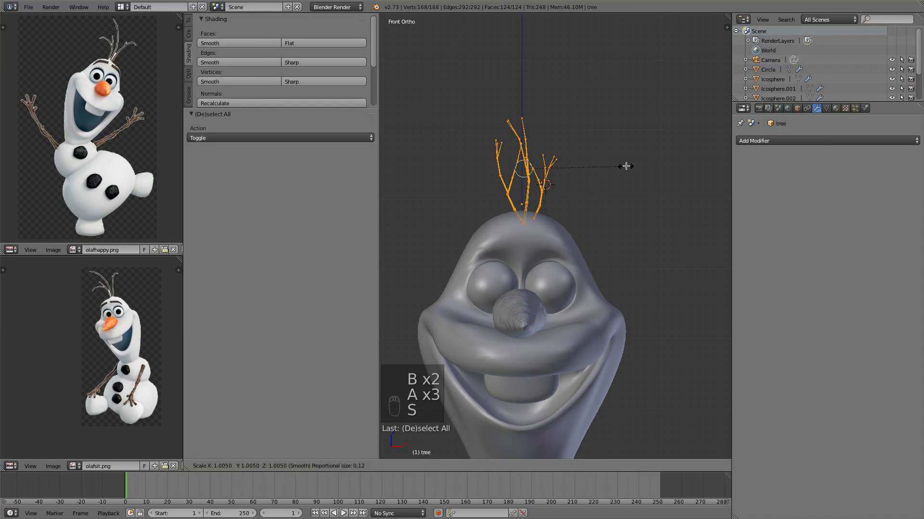
left_click(628, 143)
left_click_drag(523, 133, 523, 130)
key("a")
key("Tab")
In right view, select all linked parts of the head in the body mesh, tilt them 3.185°, and leave mesh editing
scroll(561, 146, "down", 3)
middle_click_drag(561, 147, 600, 221)
key("KP_1")
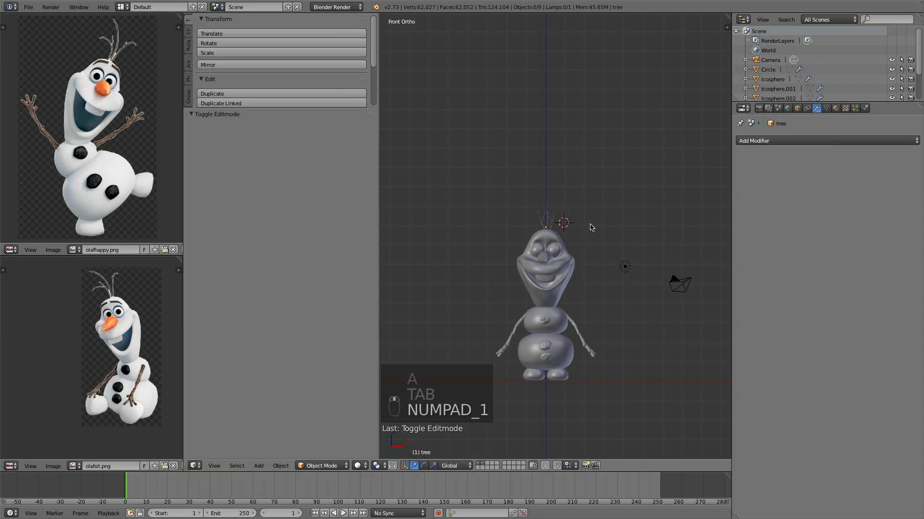
middle_click_drag(608, 288, 703, 223)
key("KP_1")
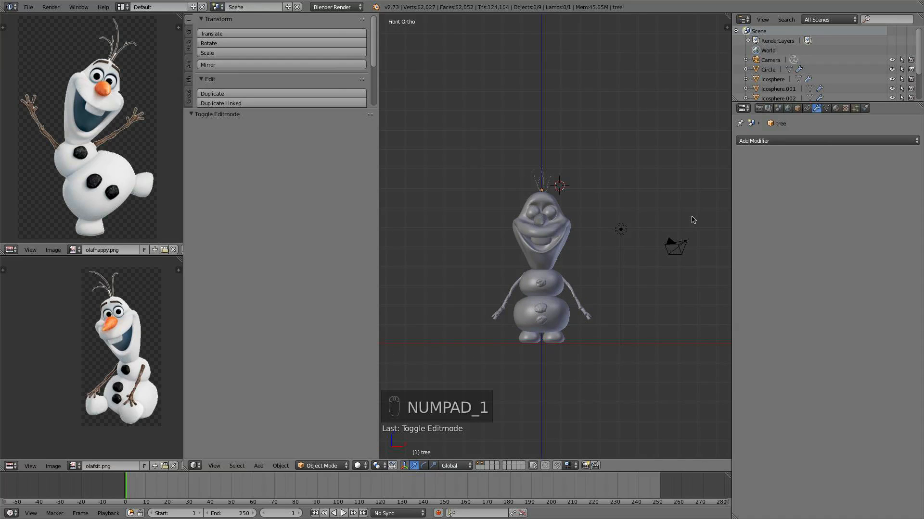
key("KP_3")
scroll(577, 247, "up", 4)
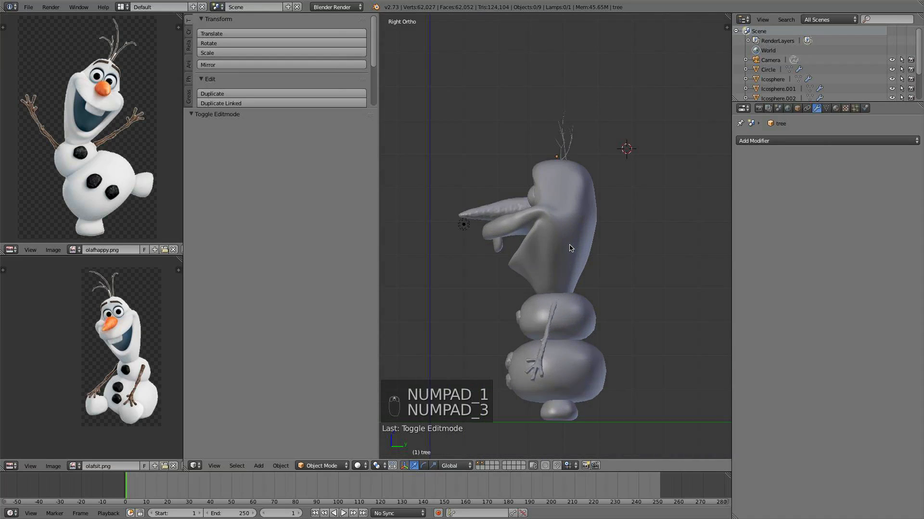
right_click(568, 240)
key("Tab")
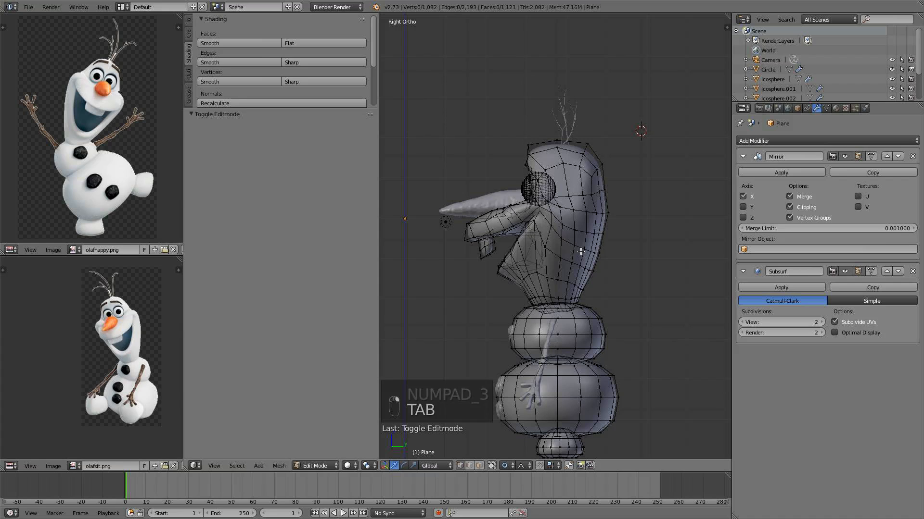
key("l")
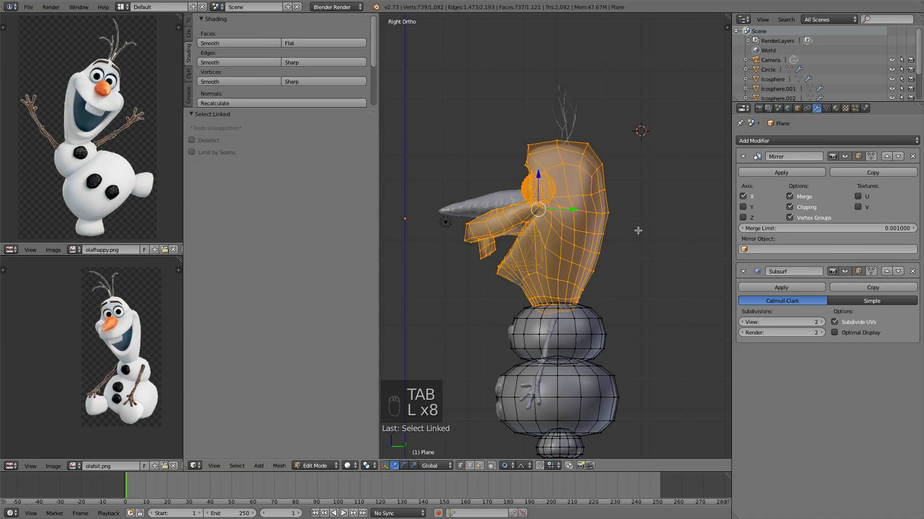
key("r")
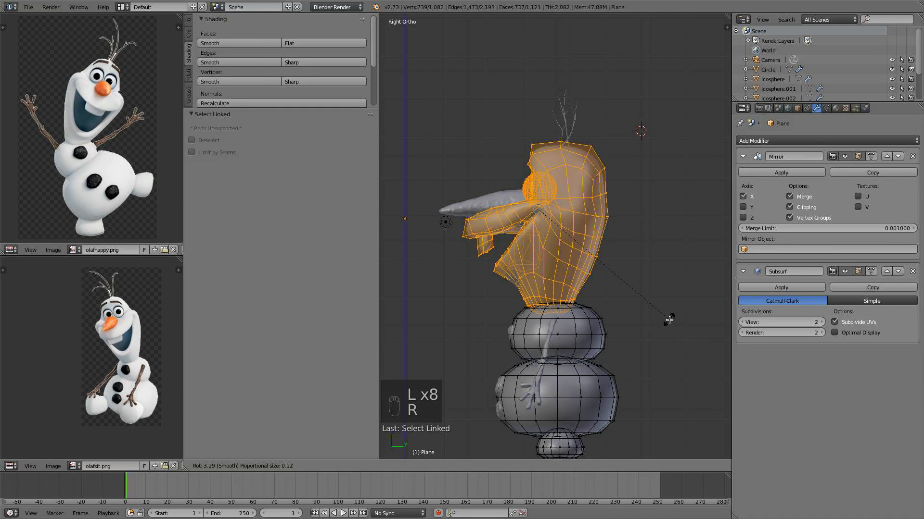
left_click(669, 320)
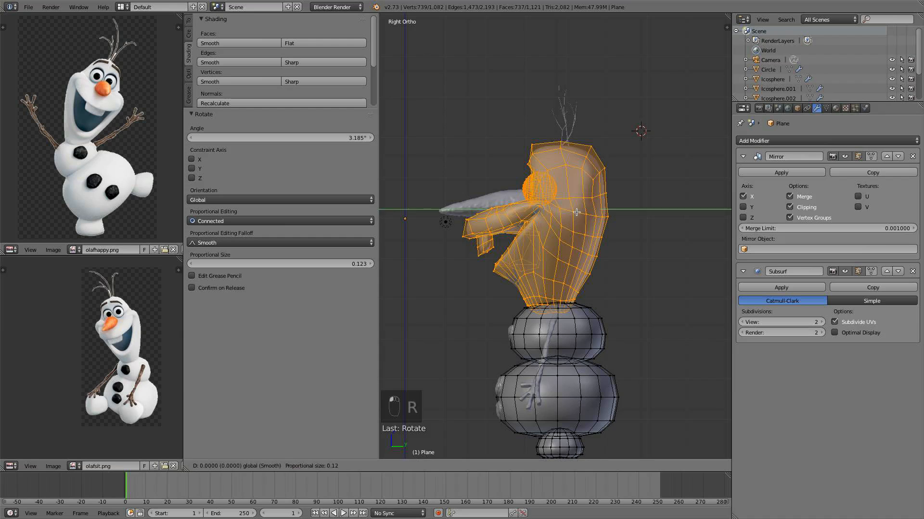
key("a")
key("Tab")
Examine the tilted head and the whole snowman from the front and behind, and clear the object selection
scroll(528, 238, "down", 1)
middle_click_drag(527, 238, 635, 239)
key("KP_1")
scroll(631, 243, "up", 4)
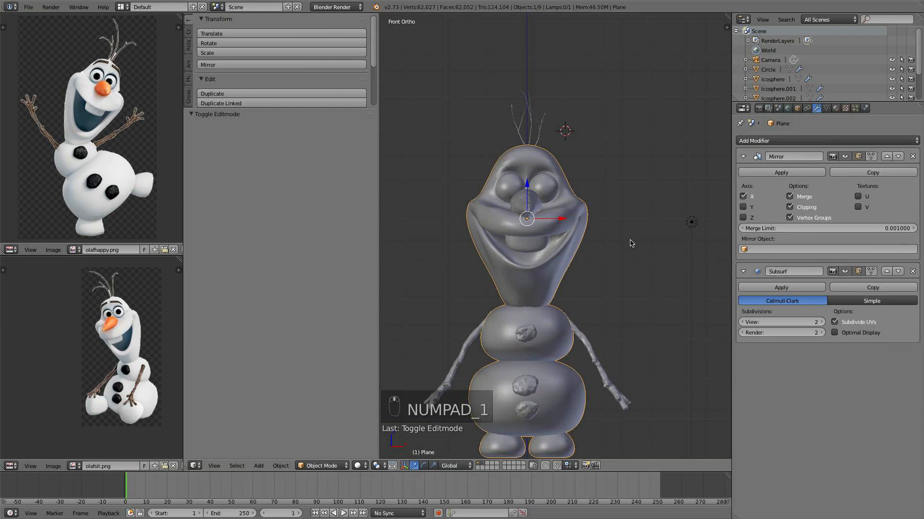
middle_click_drag(641, 275, 460, 231, "shift")
scroll(641, 215, "down", 3)
scroll(517, 216, "up", 6)
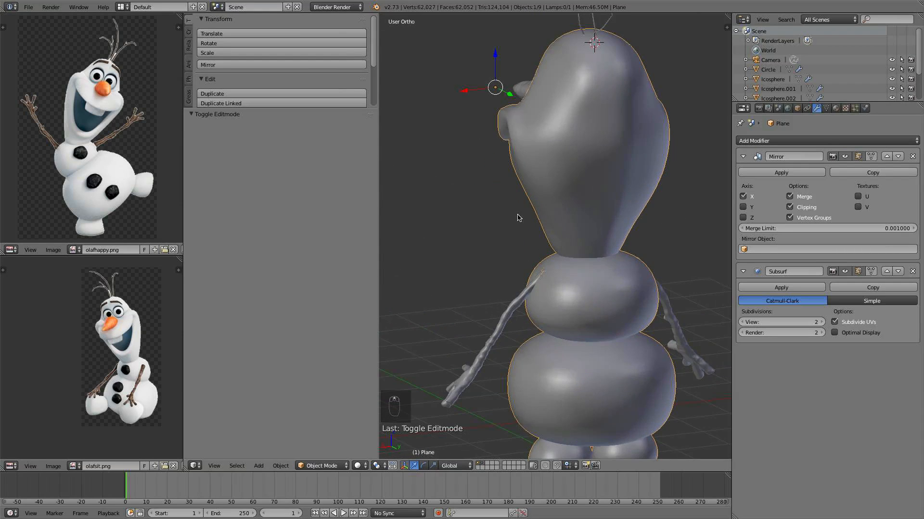
middle_click_drag(518, 216, 657, 215)
scroll(537, 214, "down", 2)
scroll(685, 247, "down", 3)
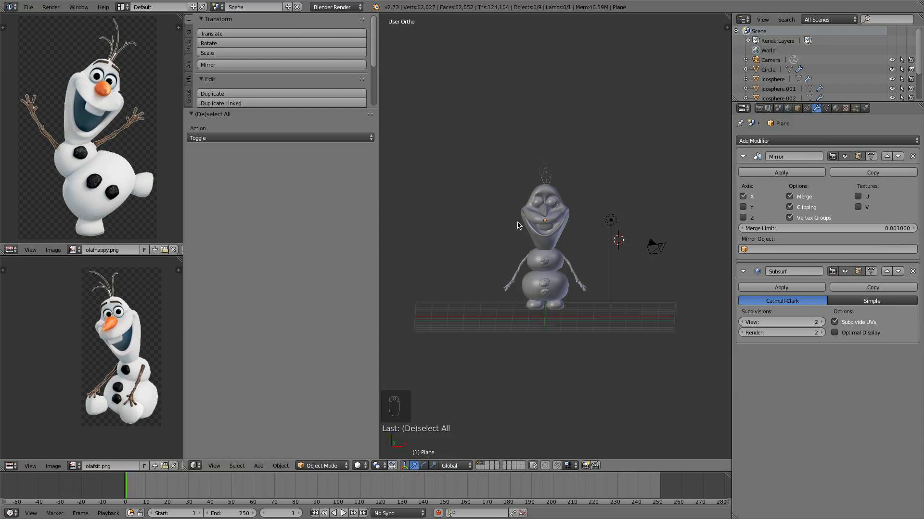
Examine the snowman's overall proportions in front view and from an angled perspective view
scroll(598, 272, "up", 2)
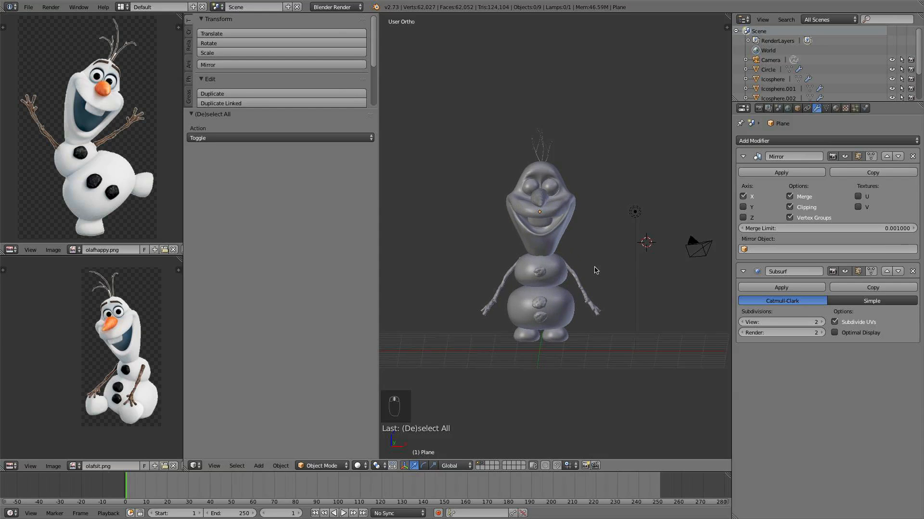
middle_click_drag(596, 269, 591, 263)
key("KP_1")
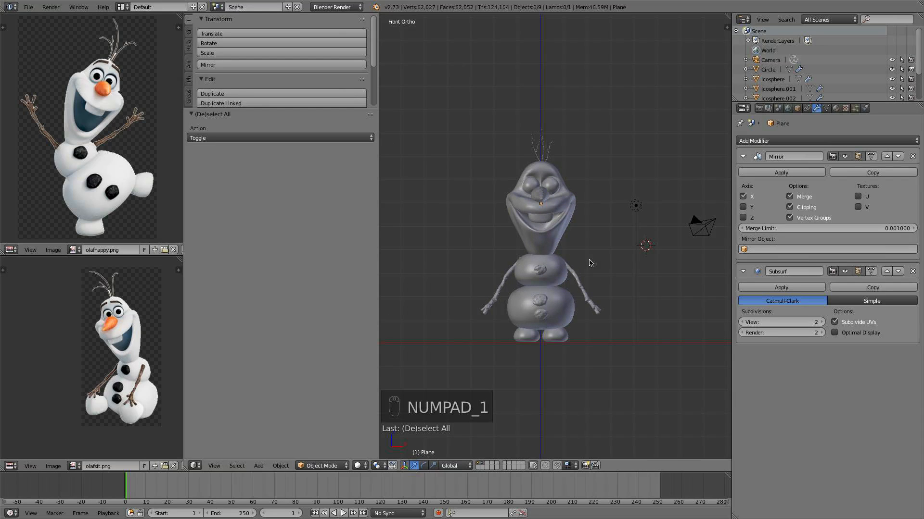
scroll(590, 263, "up", 3)
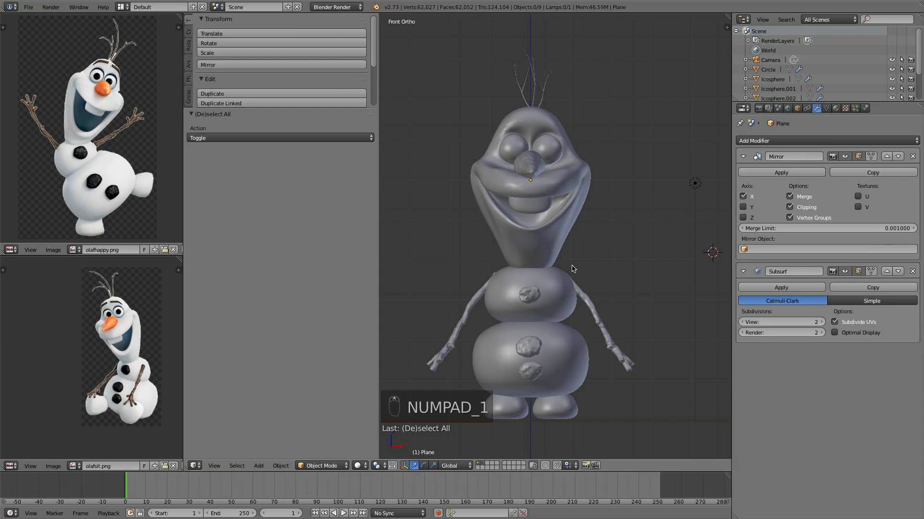
scroll(573, 265, "down", 3)
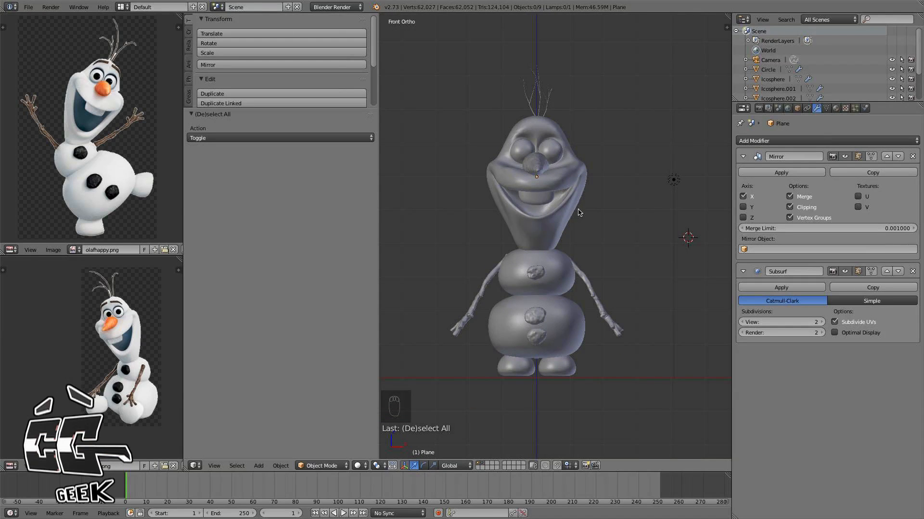
middle_click_drag(614, 253, 686, 323)
key("KP_5")
left_click(679, 304)
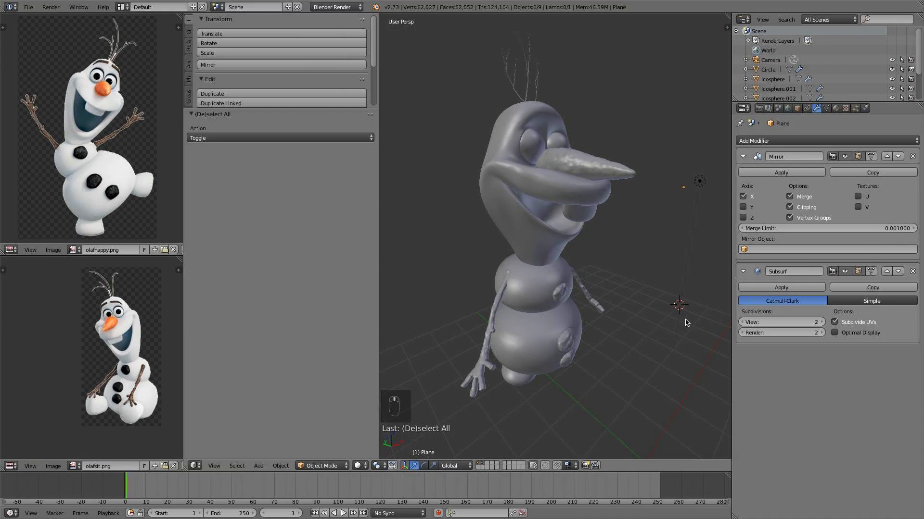